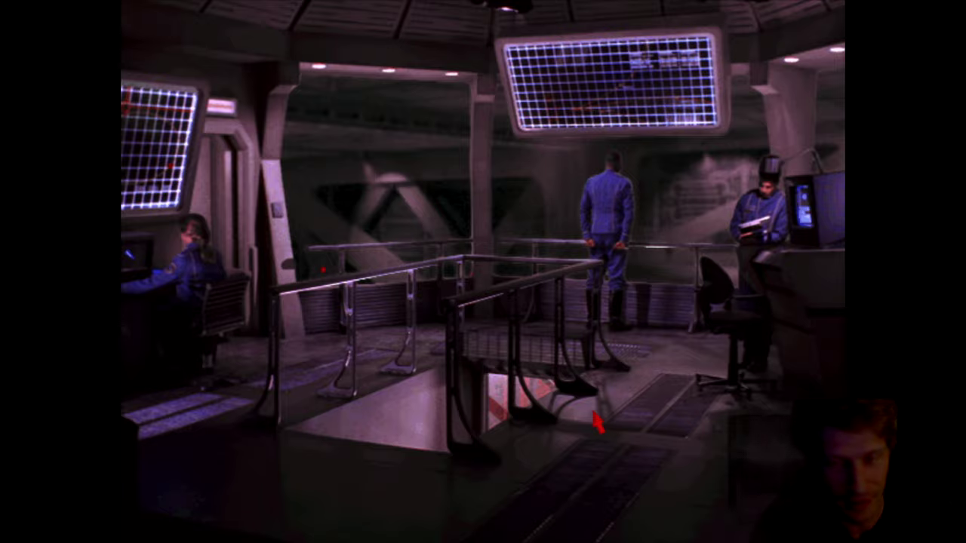
# Quit the running game and return to the Windows desktop.
pyautogui.hotkey('alt', 'x')
pyautogui.press('j')
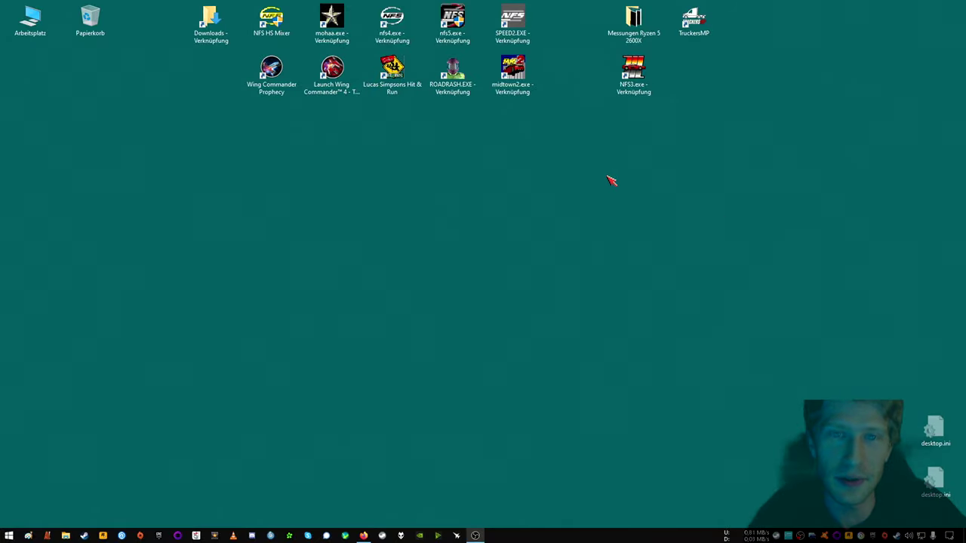
# Open the file location of the Wing Commander 4 desktop shortcut and arrange its window beside the BD-RE disc folder.
pyautogui.rightClick(338, 70)
pyautogui.click(389, 90)
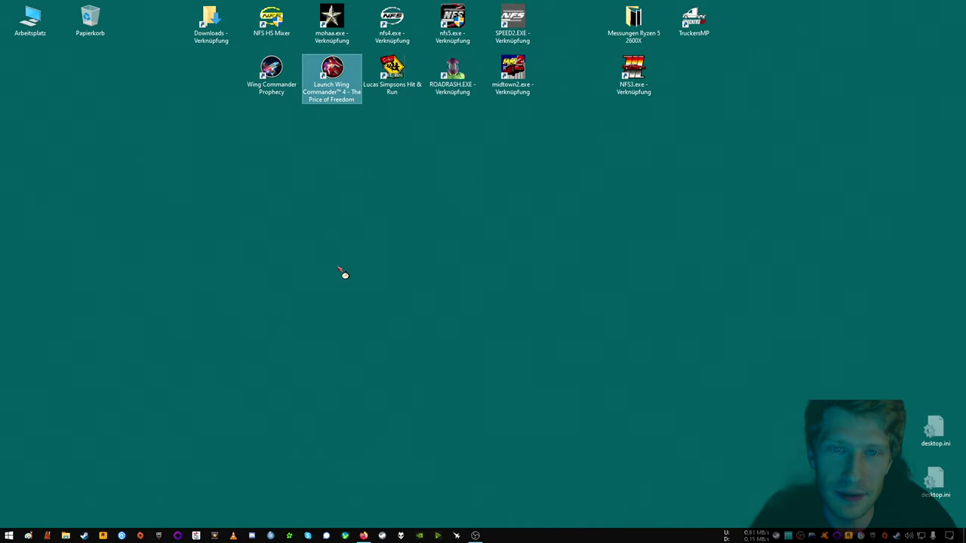
pyautogui.moveTo(511, 73); pyautogui.dragTo(741, 102)
pyautogui.moveTo(488, 57); pyautogui.dragTo(304, 97)
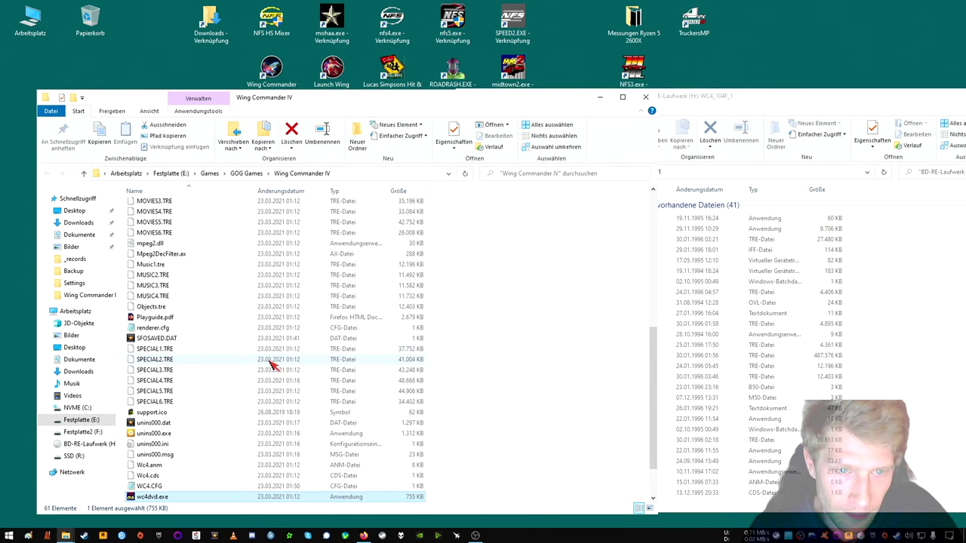
# Look through the TRE data files in the Wing Commander IV install folder.
pyautogui.scroll(5, 272, 365)
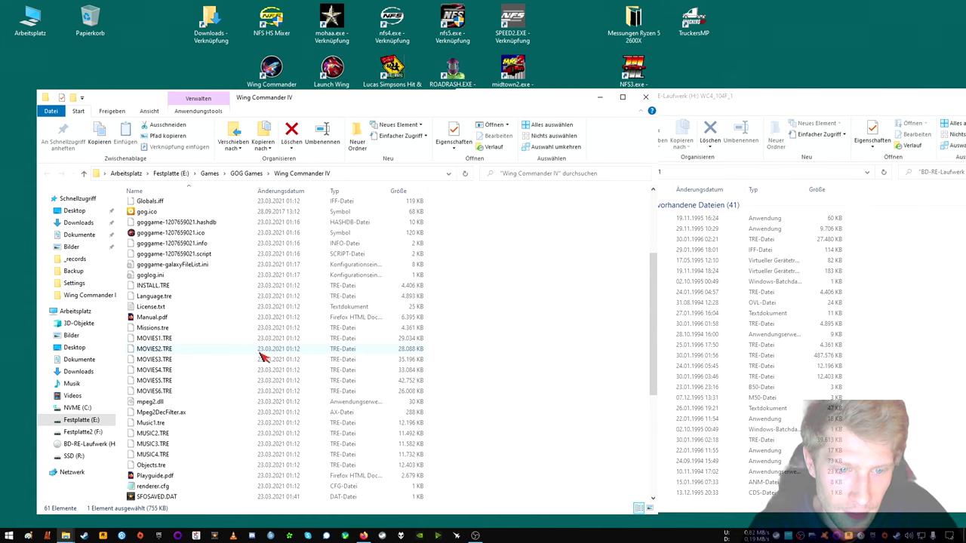
pyautogui.scroll(4, 243, 350)
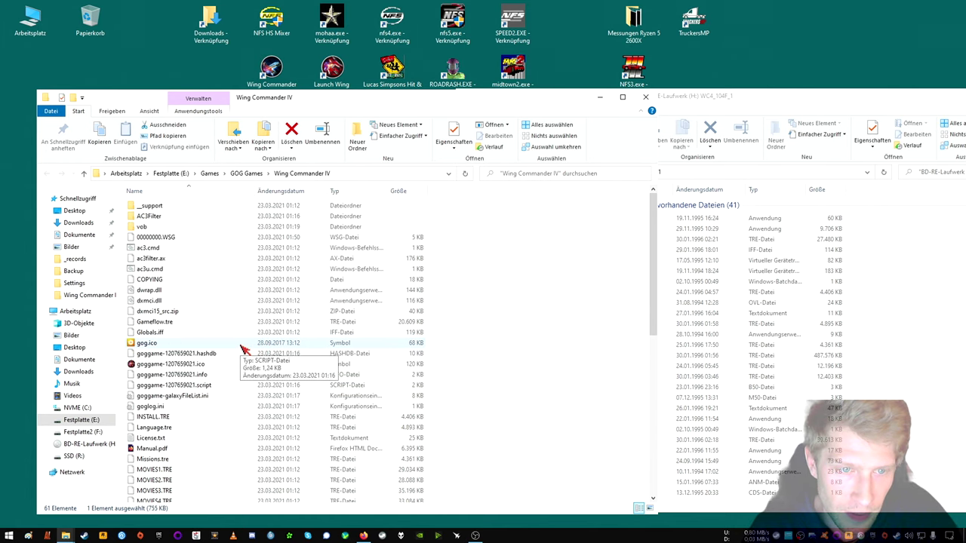
pyautogui.scroll(-9, 243, 350)
pyautogui.scroll(3, 243, 350)
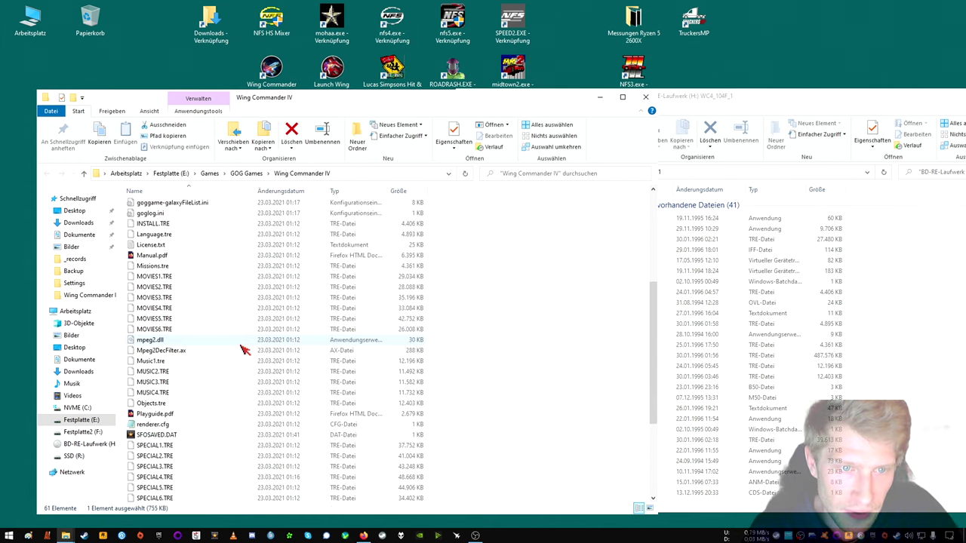
pyautogui.scroll(2, 243, 350)
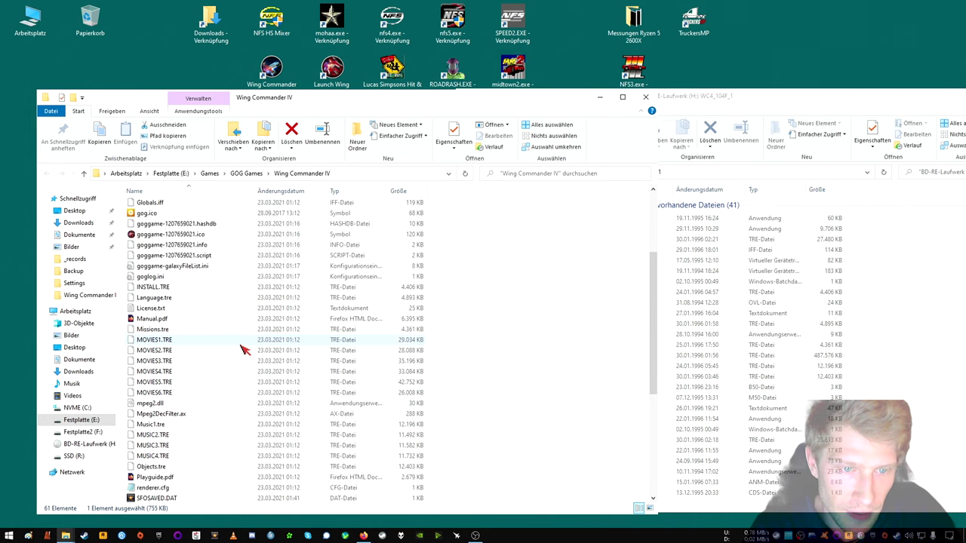
pyautogui.scroll(1, 243, 350)
pyautogui.scroll(-7, 240, 343)
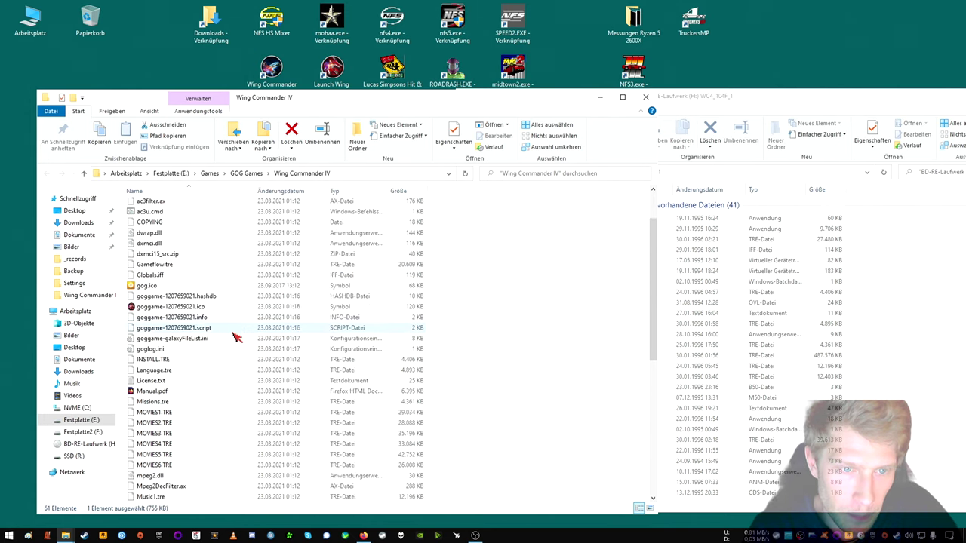
pyautogui.scroll(-1, 236, 337)
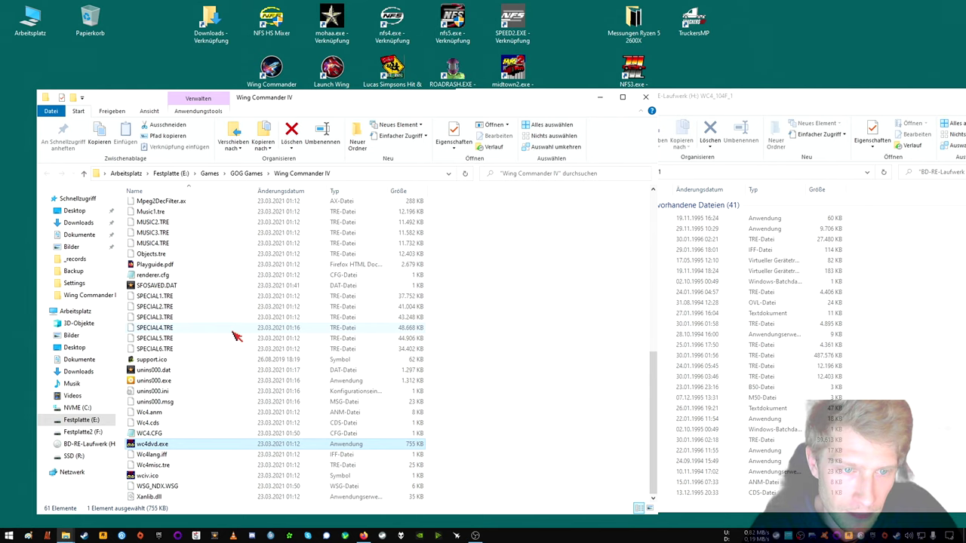
pyautogui.scroll(2, 227, 324)
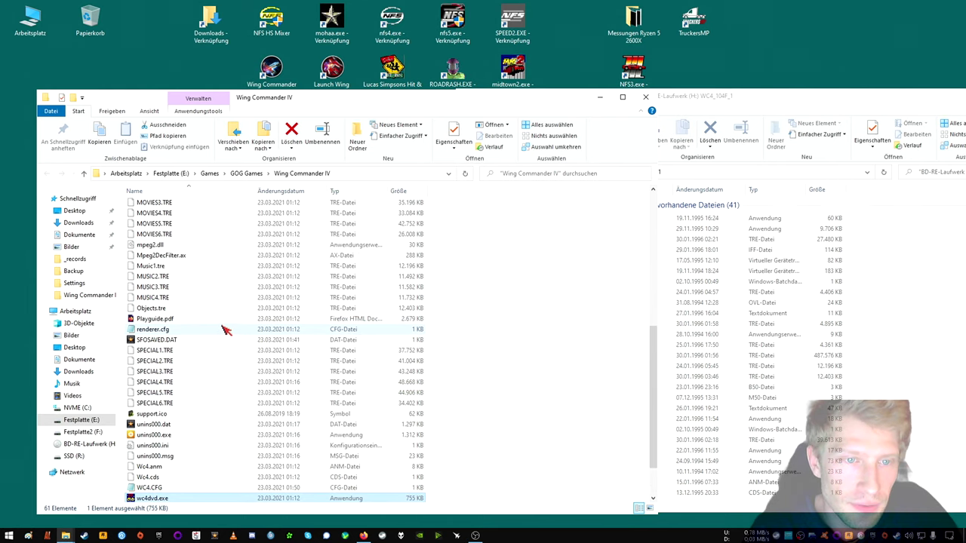
pyautogui.scroll(3, 226, 294)
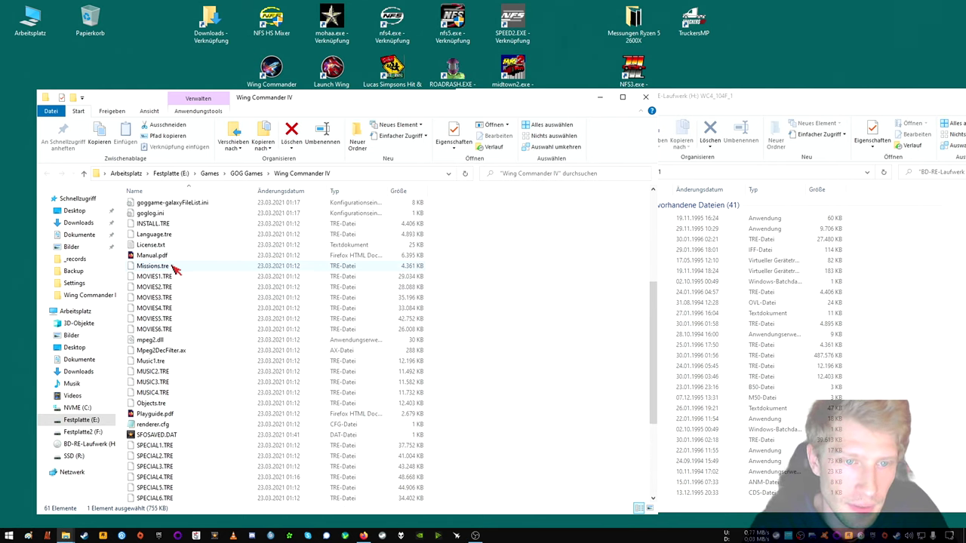
# Select MISSIONS.TRE and MOVIES1.TRE on the WC4_104F_1 disc and copy them to the clipboard.
pyautogui.click(173, 266)
pyautogui.click(755, 98)
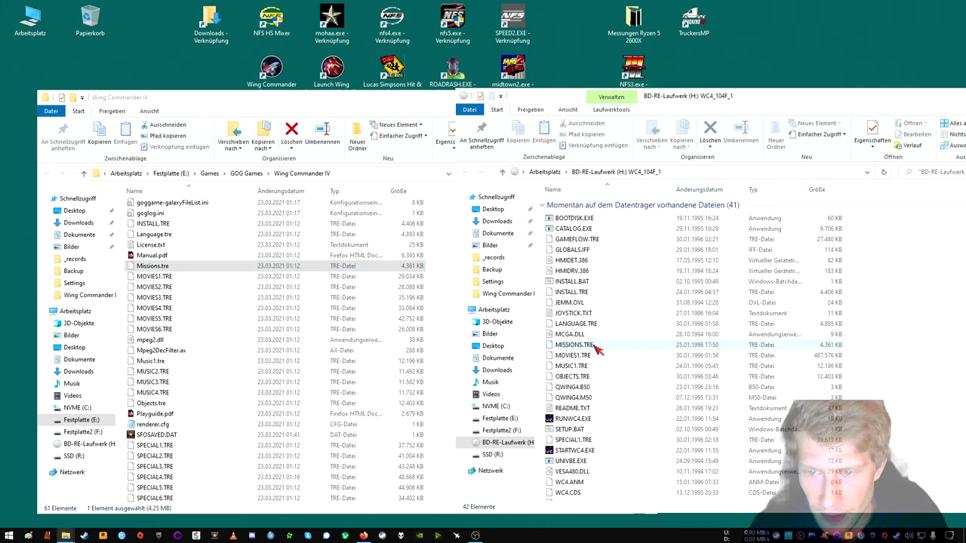
pyautogui.click(595, 346)
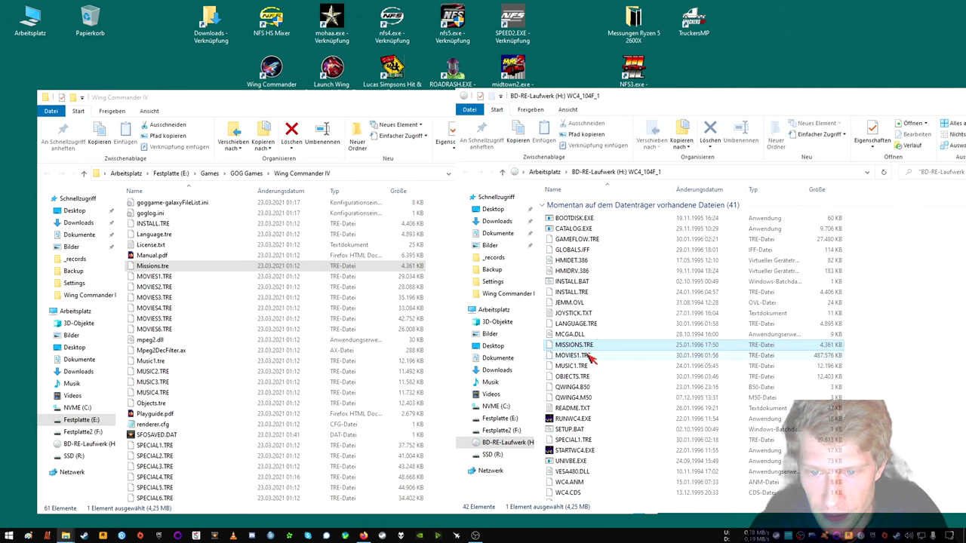
pyautogui.keyDown('ctrl'); pyautogui.click(592, 360); pyautogui.keyUp('ctrl')
pyautogui.rightClick(599, 360)
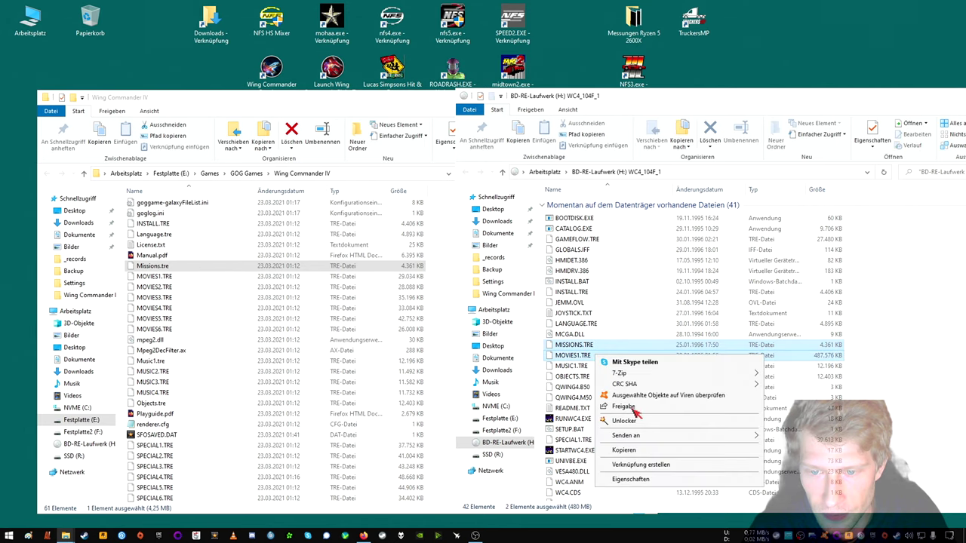
pyautogui.click(644, 448)
pyautogui.scroll(-5, 622, 370)
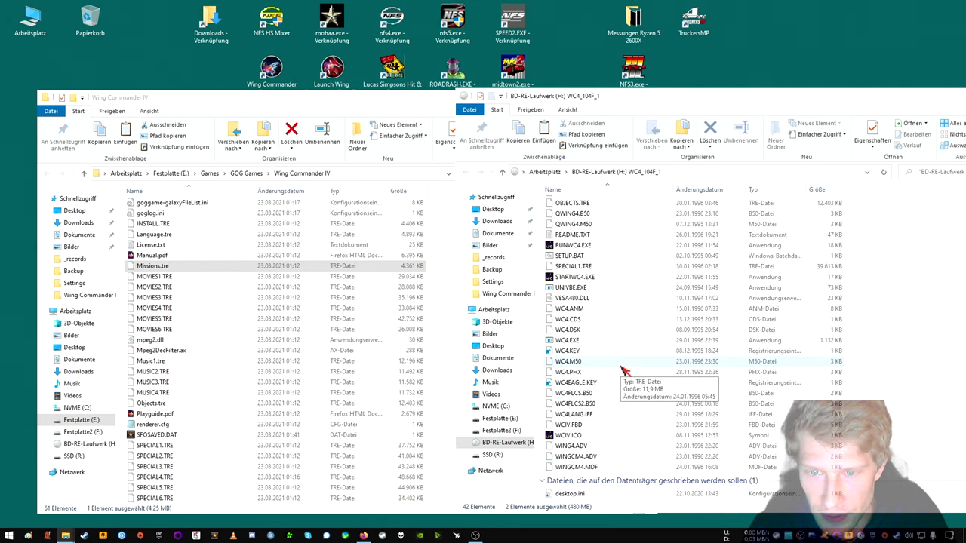
pyautogui.scroll(3, 623, 370)
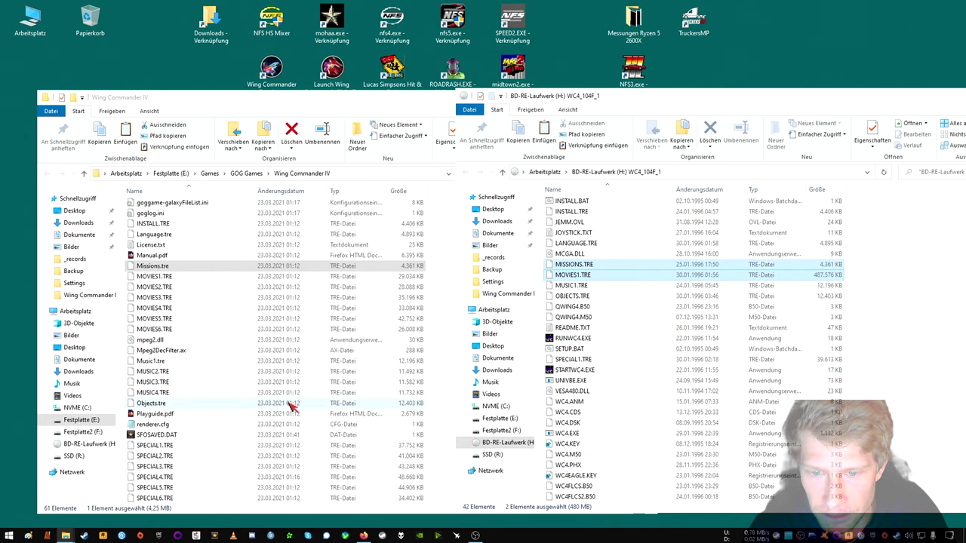
pyautogui.scroll(-3, 651, 389)
pyautogui.scroll(4, 646, 382)
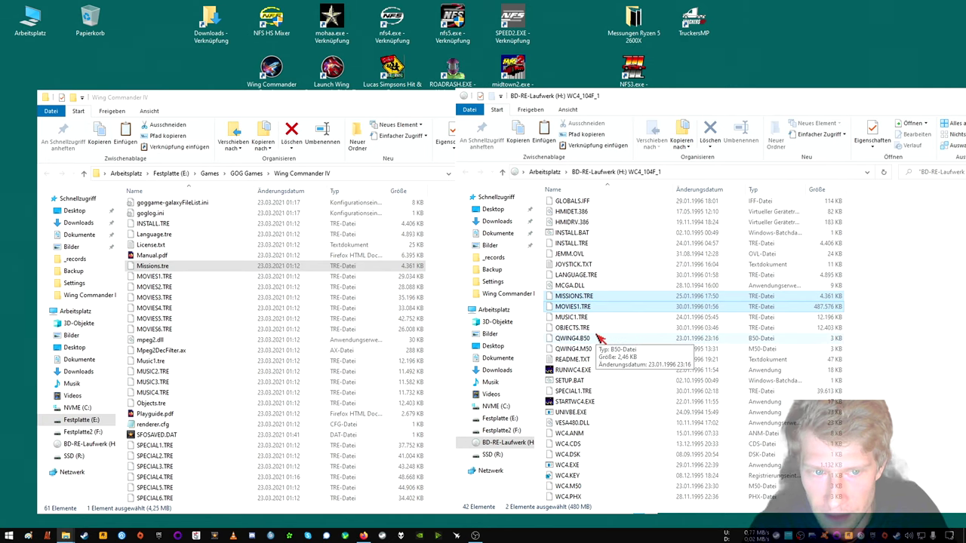
pyautogui.rightClick(608, 311)
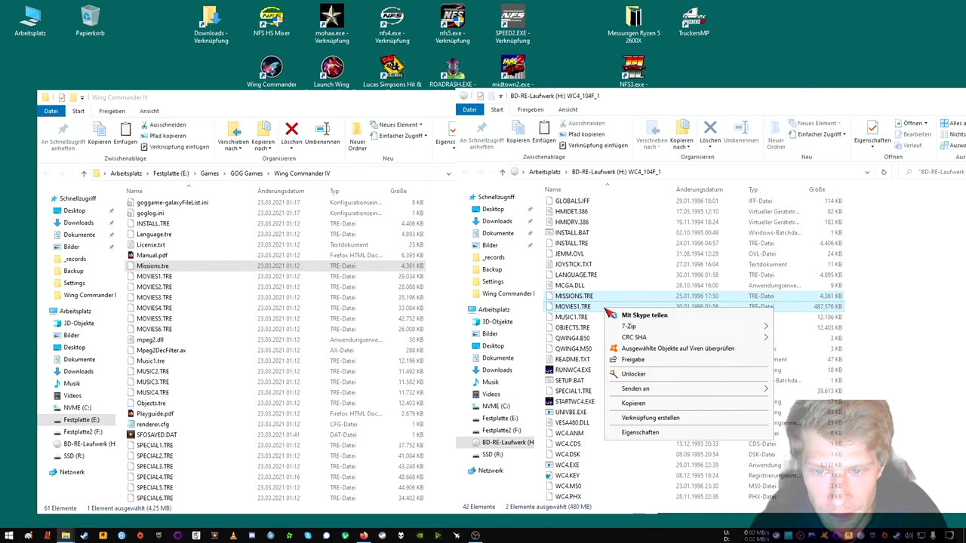
pyautogui.click(633, 403)
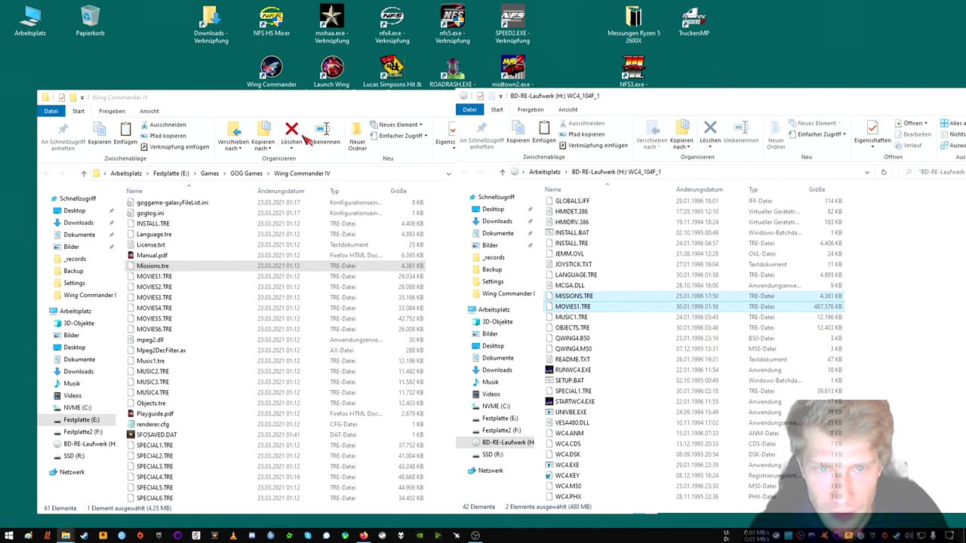
# Select Missions.tre and MOVIES1.TRE in the Wing Commander IV install folder and cut them.
pyautogui.click(288, 101)
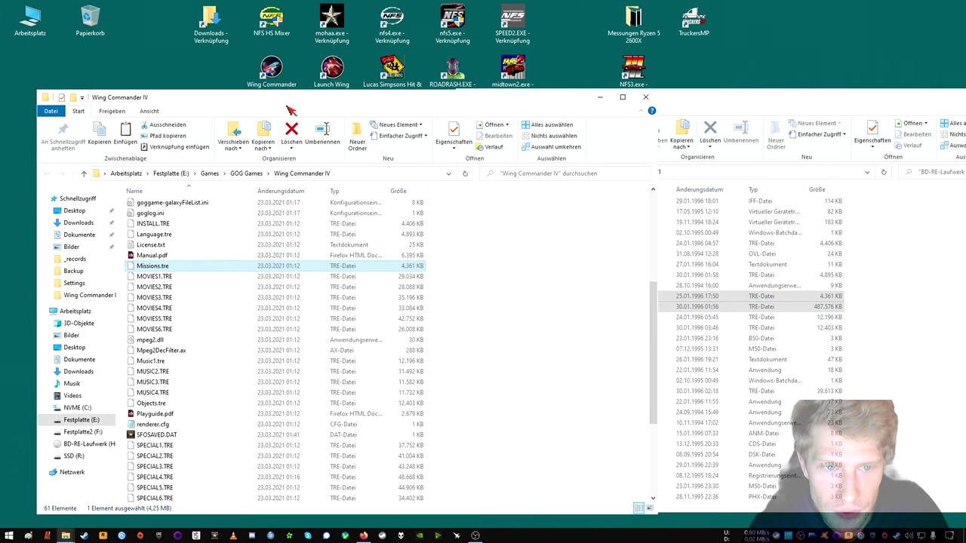
pyautogui.keyDown('ctrl'); pyautogui.click(185, 279); pyautogui.keyUp('ctrl')
pyautogui.rightClick(188, 278)
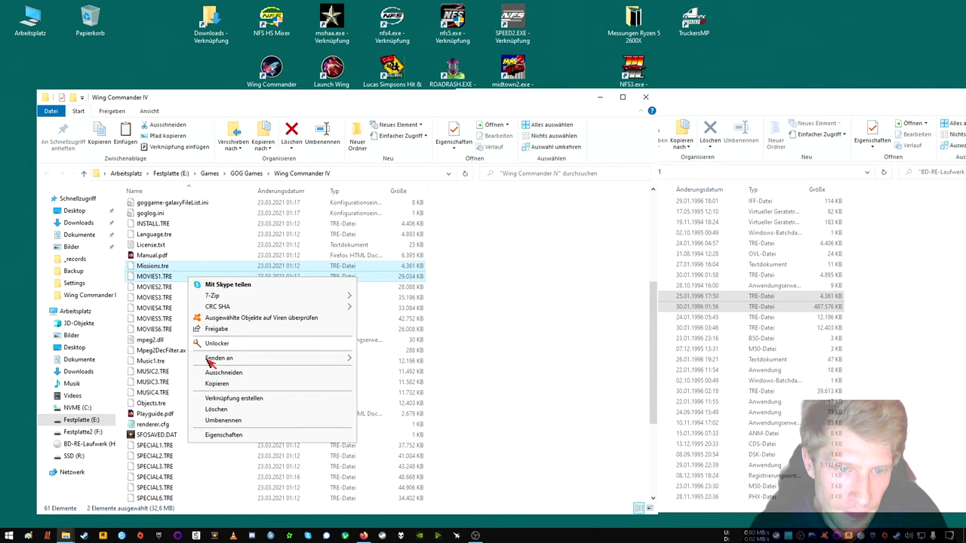
pyautogui.press('Escape')
# Create a folder named "backup" inside the Wing Commander IV folder and open it.
pyautogui.rightClick(537, 282)
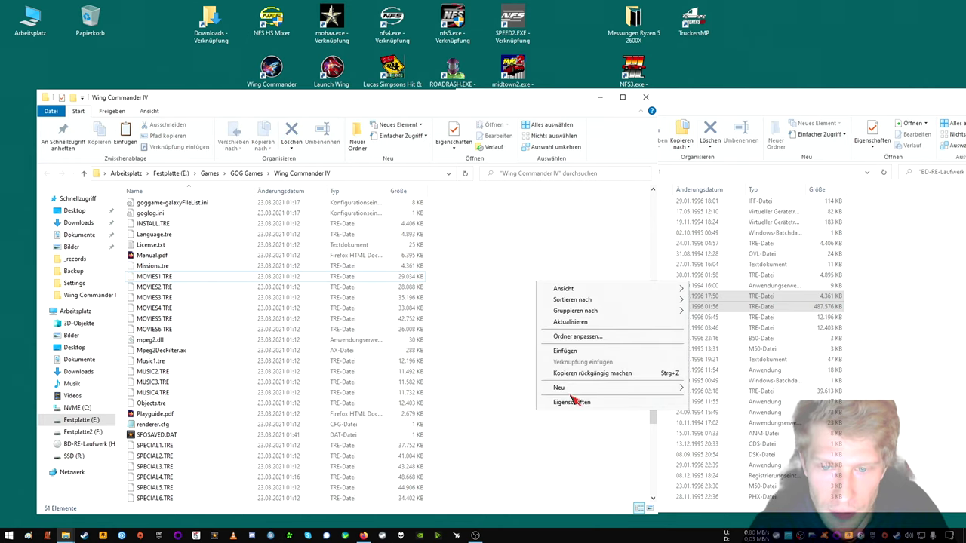
pyautogui.moveTo(568, 391)
pyautogui.click(698, 391)
pyautogui.write('ba')
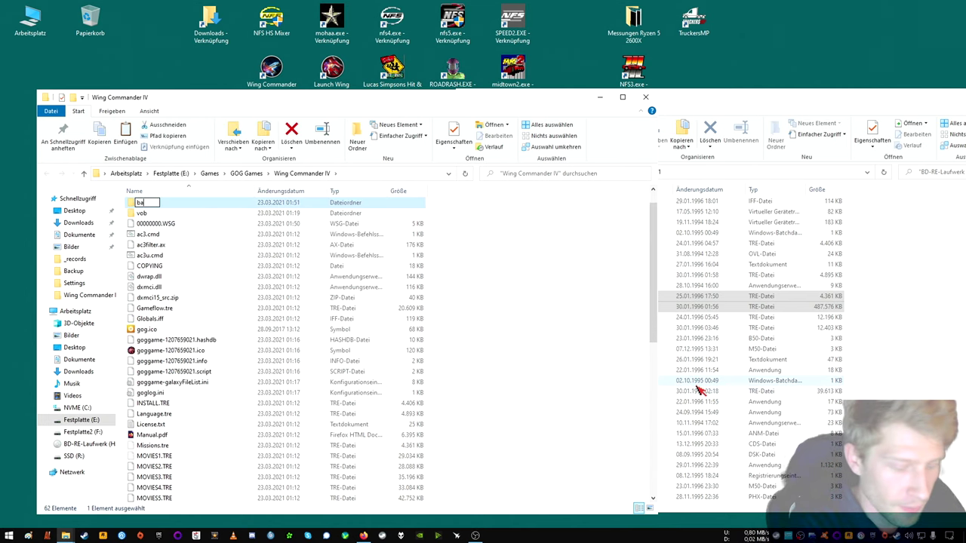
pyautogui.write('ckup')
pyautogui.press('Return')
pyautogui.press('Return')
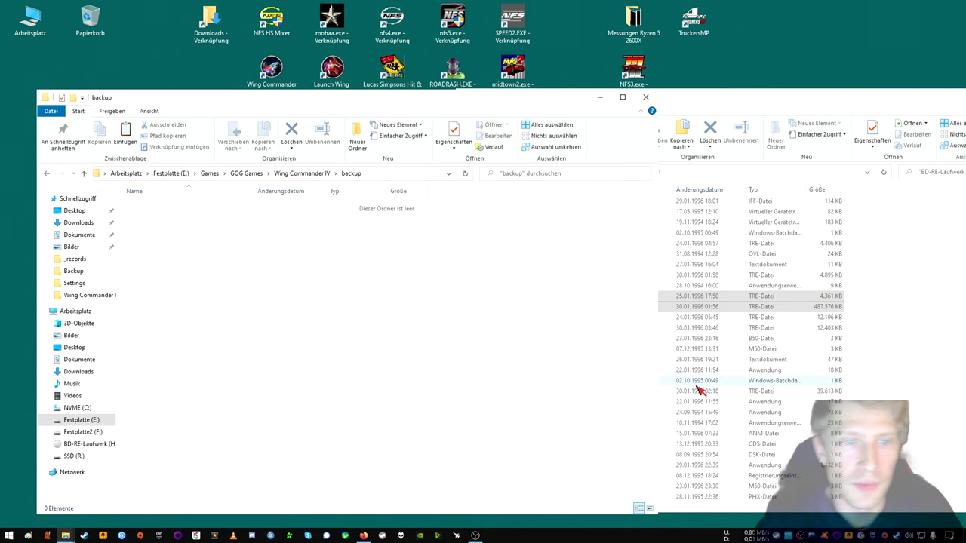
# Paste the cut files into the backup folder and return to the Wing Commander IV folder.
pyautogui.rightClick(416, 292)
pyautogui.click(462, 361)
pyautogui.click(317, 173)
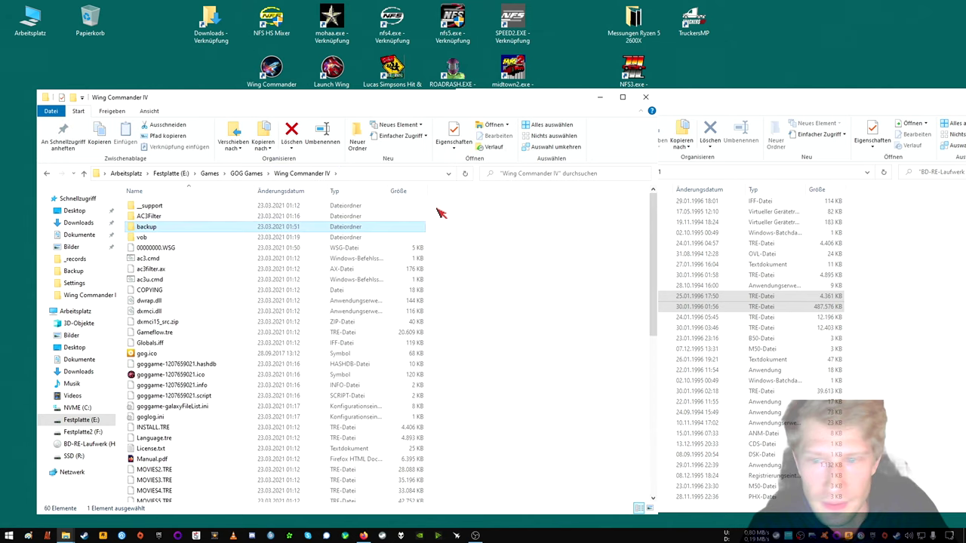
# Copy MISSIONS.TRE and MOVIES1.TRE from the WC4_104F_1 disc into the Wing Commander IV folder.
pyautogui.rightClick(713, 308)
pyautogui.click(734, 383)
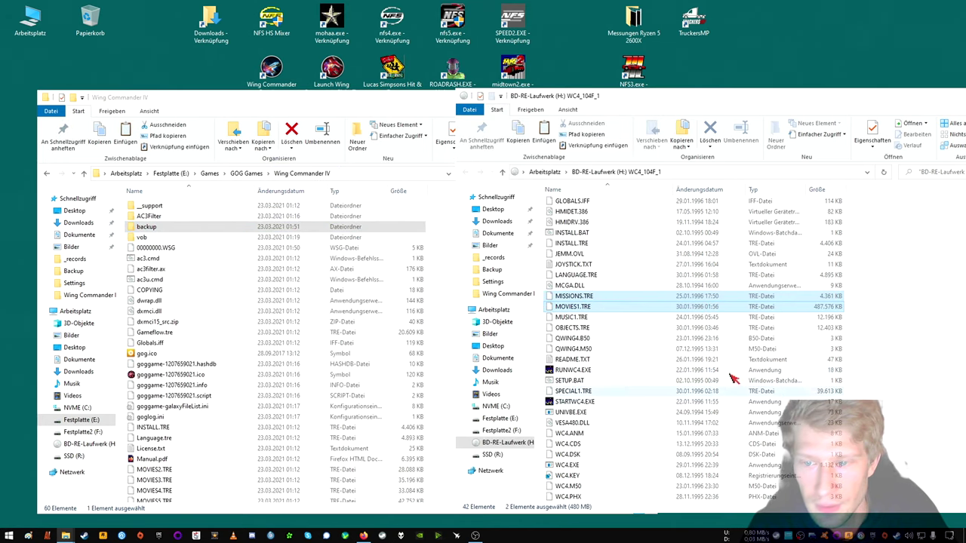
pyautogui.rightClick(512, 280)
pyautogui.click(532, 356)
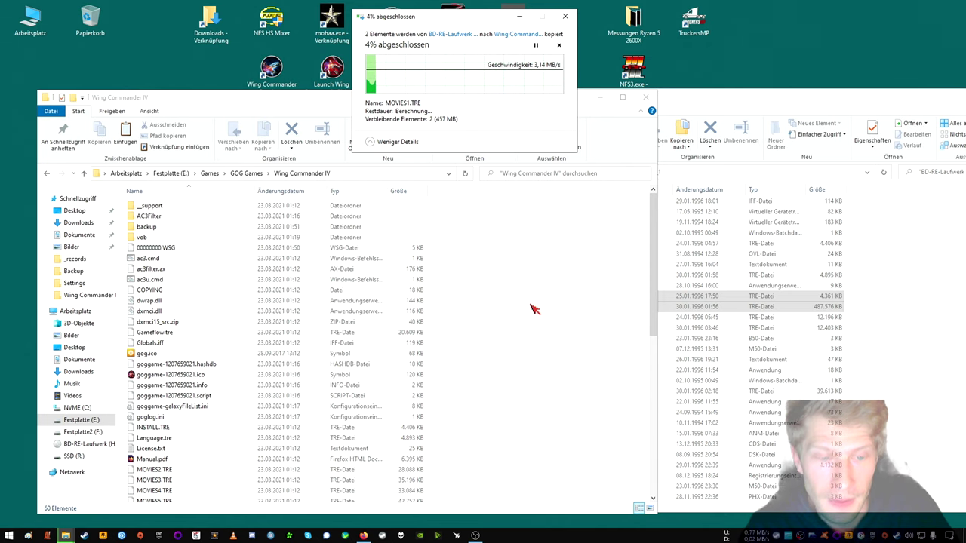
# Select SPECIAL1.TRE and OBJECTS.TRE together on the WC4_104F_1 disc.
pyautogui.click(953, 353)
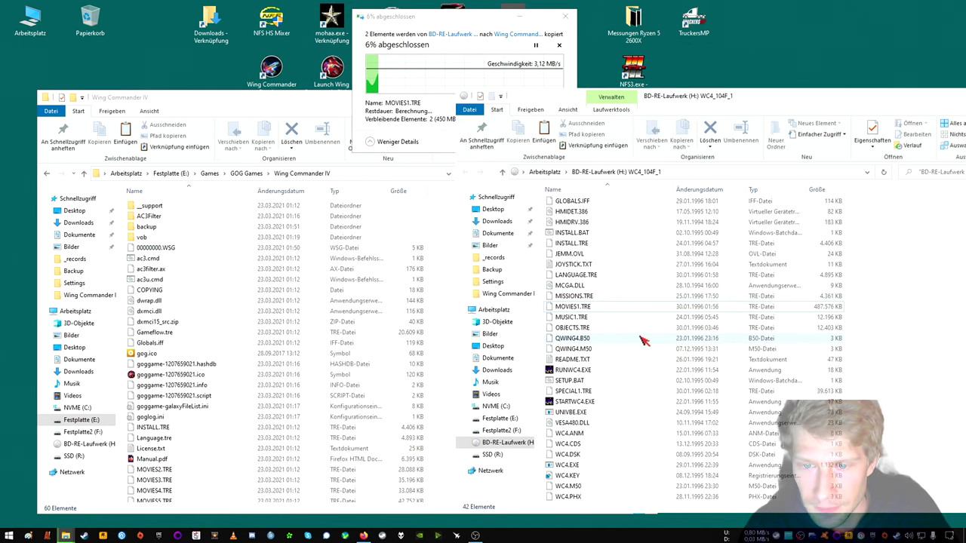
pyautogui.click(593, 392)
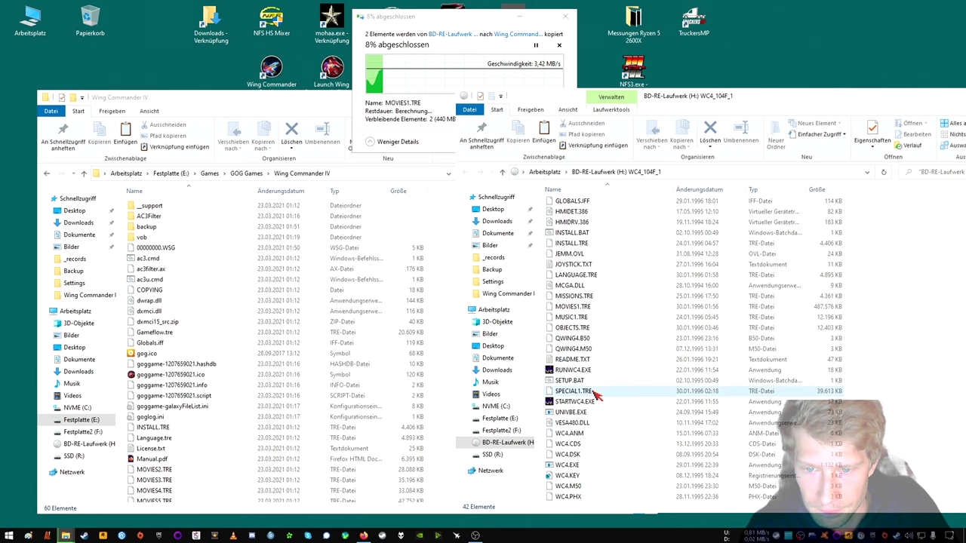
pyautogui.keyDown('ctrl'); pyautogui.click(596, 329); pyautogui.keyUp('ctrl')
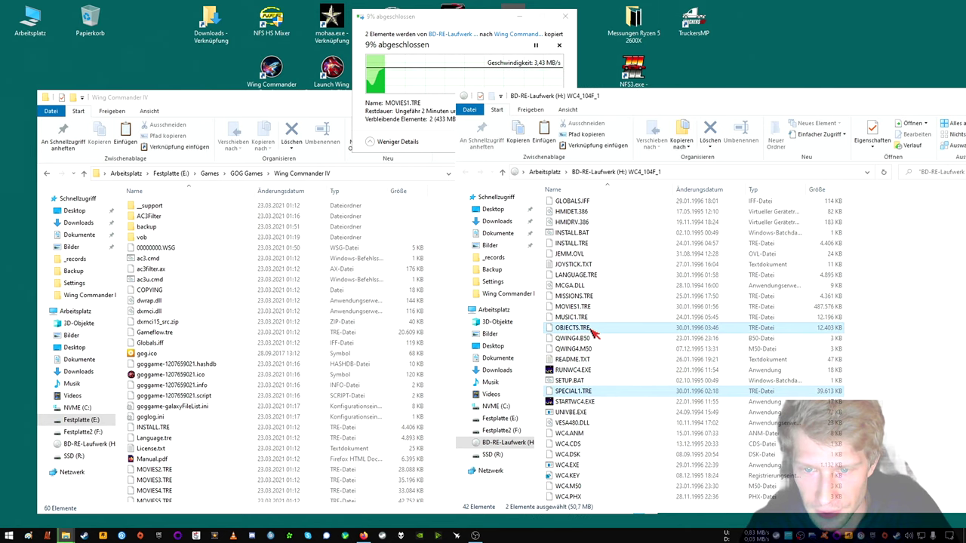
# Select Objects.tre and SPECIAL1.TRE in the Wing Commander IV install folder, matching the disc selection, and cut them.
pyautogui.click(222, 108)
pyautogui.scroll(-9, 218, 392)
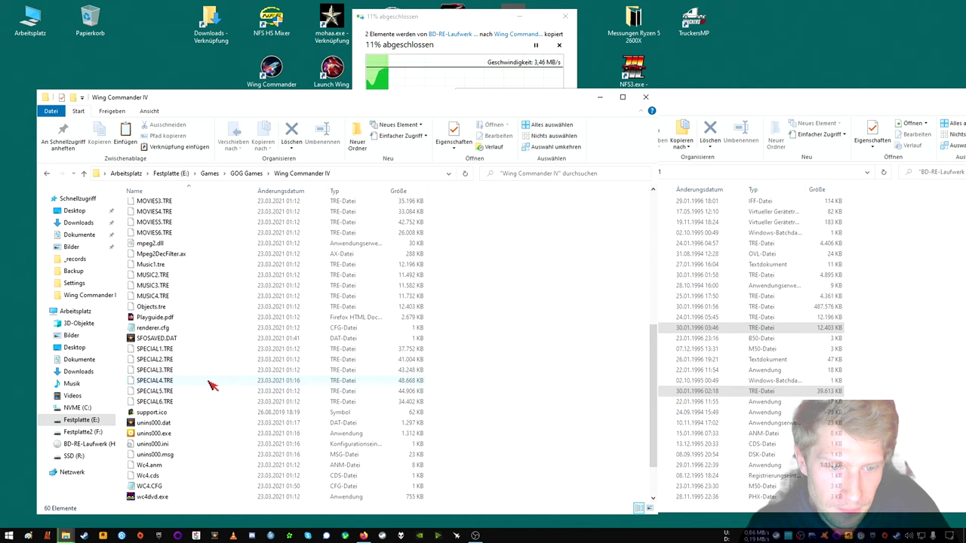
pyautogui.click(161, 307)
pyautogui.scroll(1, 172, 355)
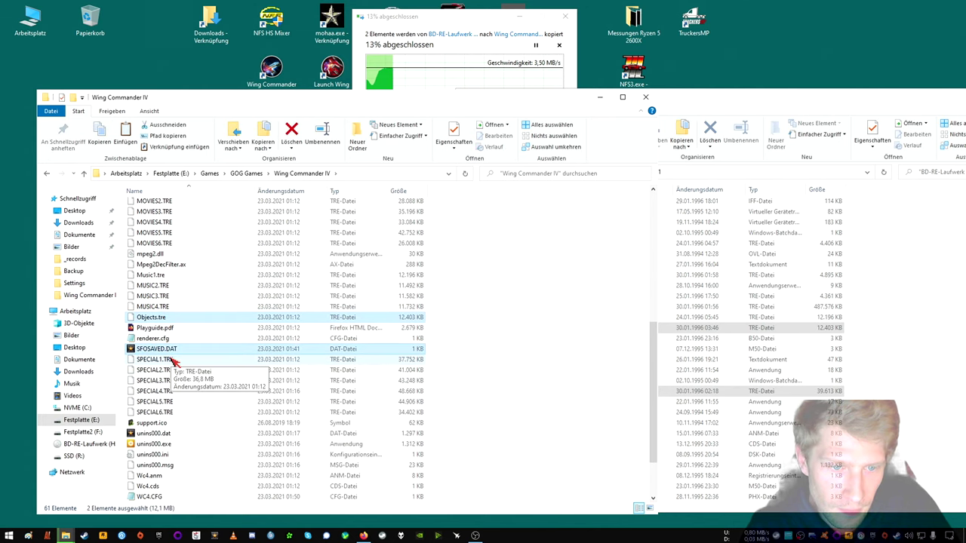
pyautogui.keyDown('ctrl'); pyautogui.click(172, 358); pyautogui.keyUp('ctrl')
pyautogui.click(780, 111)
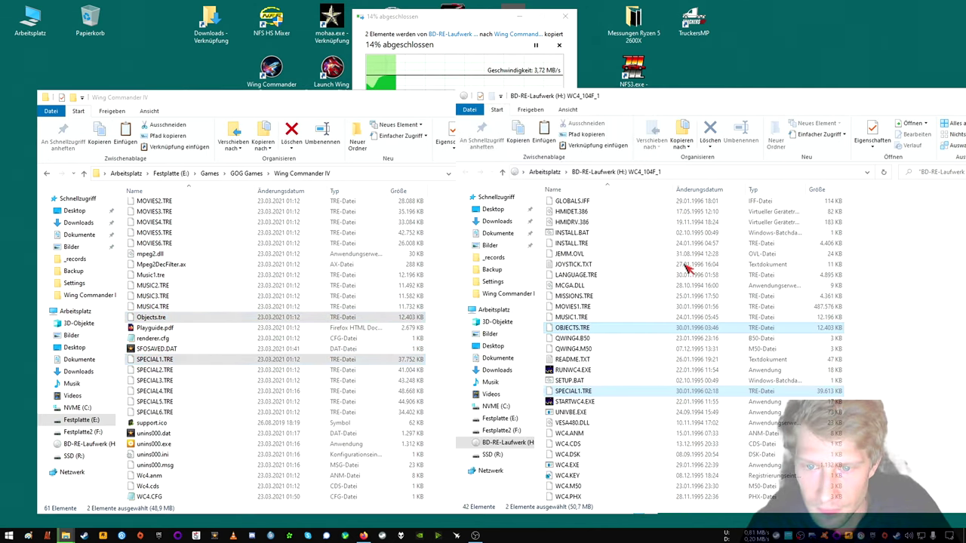
pyautogui.click(228, 115)
pyautogui.rightClick(184, 320)
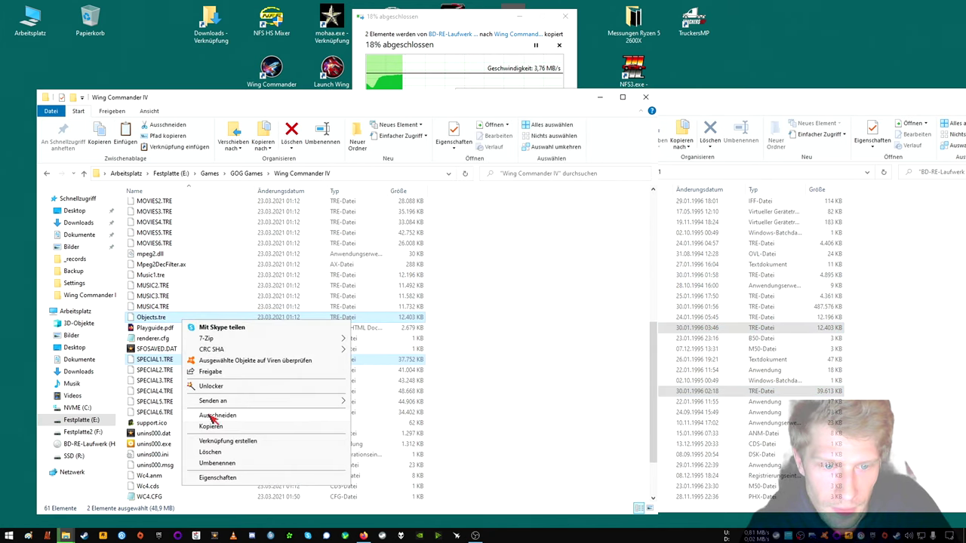
pyautogui.click(217, 416)
pyautogui.scroll(9, 241, 305)
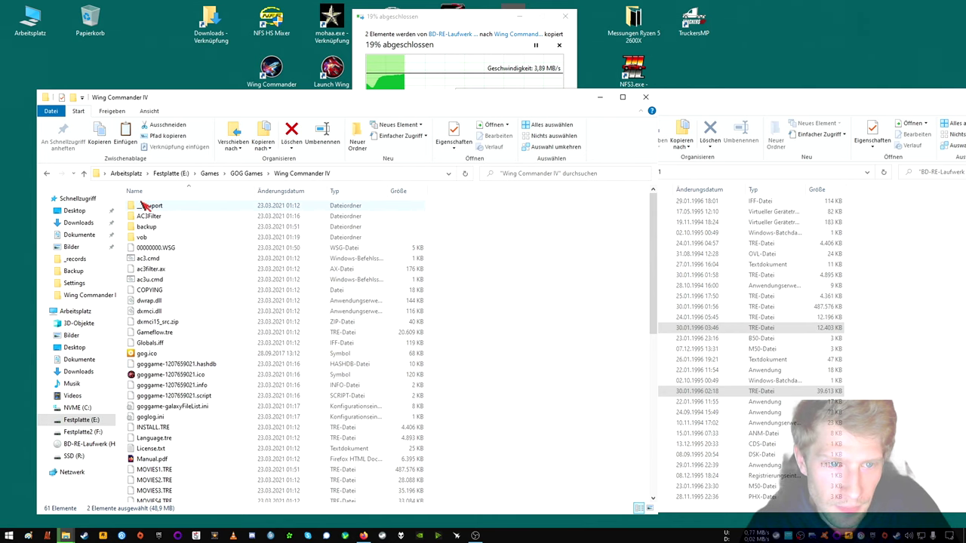
# Paste the cut Objects.tre and SPECIAL1.TRE into the backup folder and copy their counterparts on the WC4_104F_1 disc to the clipboard.
pyautogui.rightClick(144, 228)
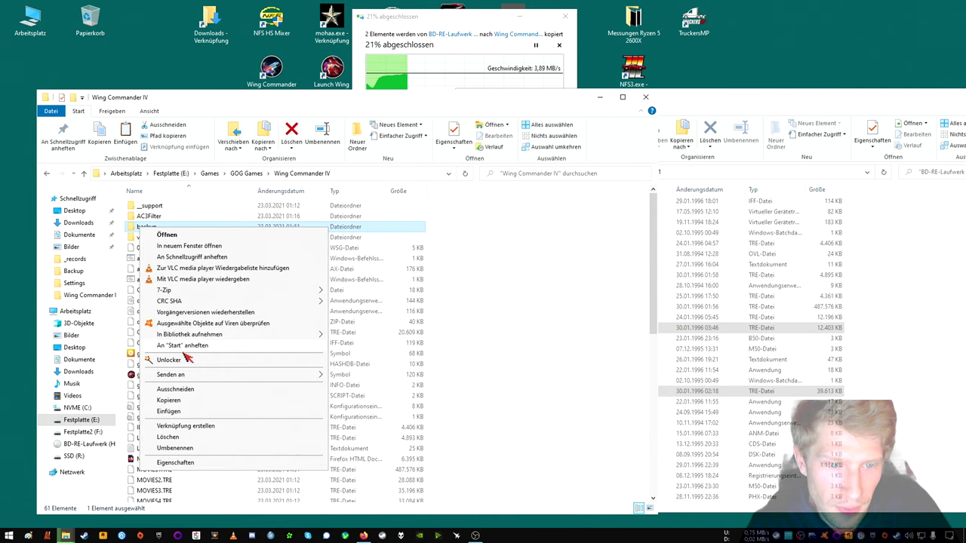
pyautogui.click(190, 414)
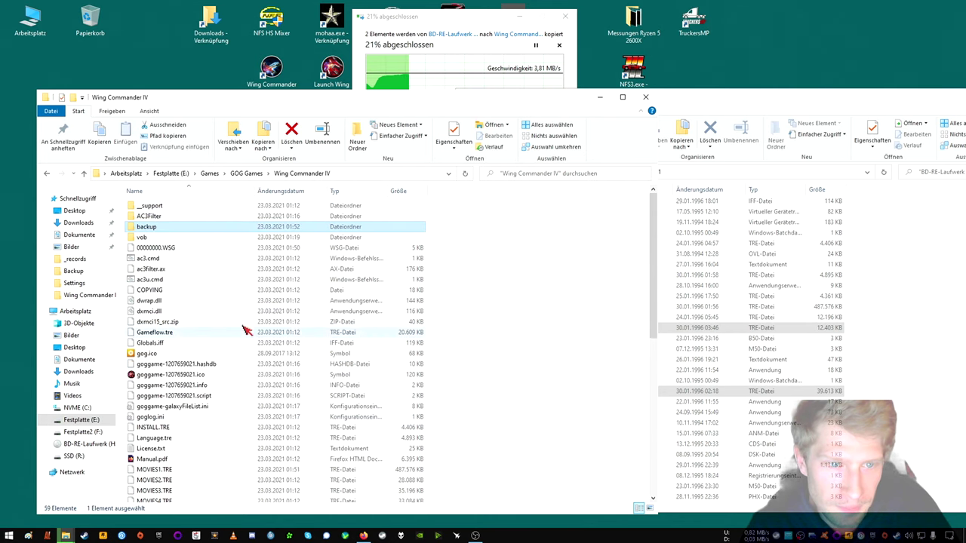
pyautogui.click(724, 108)
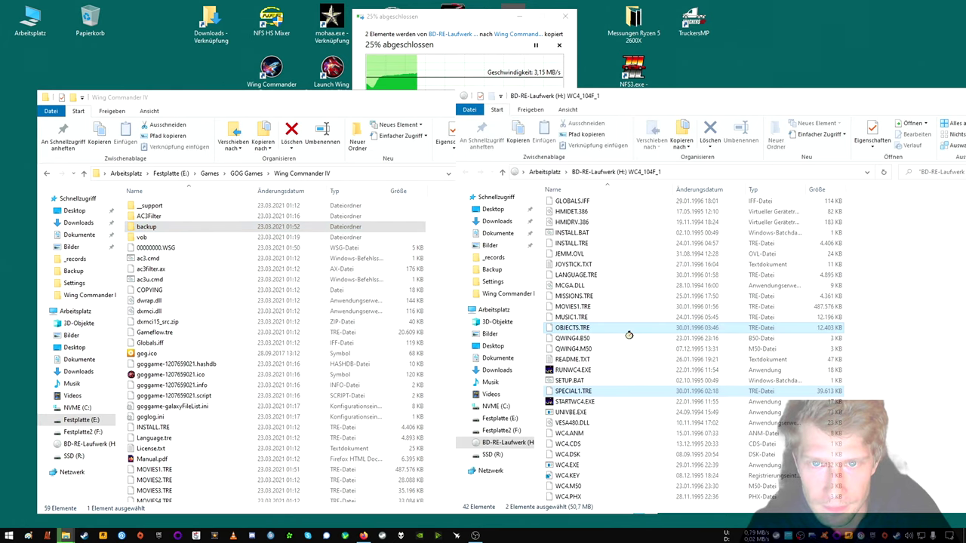
pyautogui.rightClick(628, 335)
pyautogui.click(641, 421)
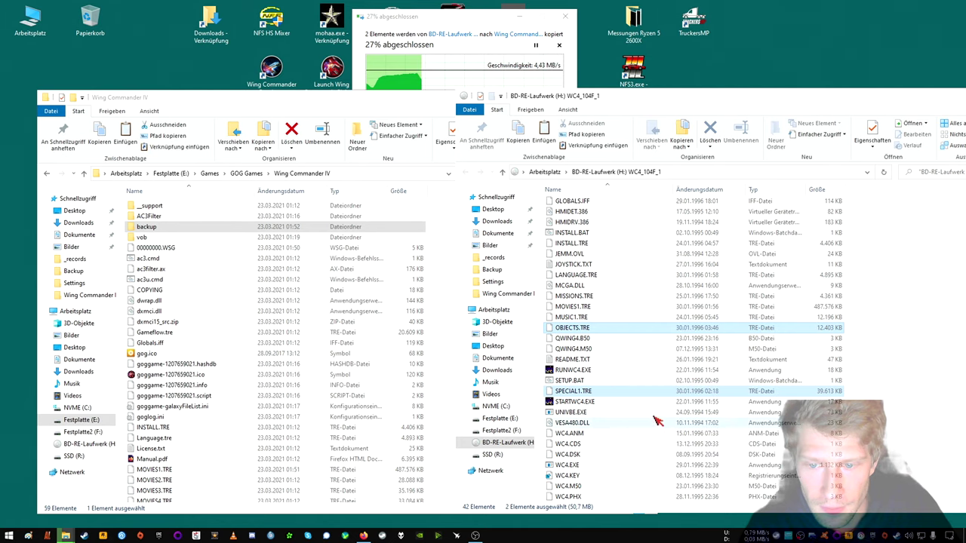
# Compare the remaining files on the WC4_104F_1 disc with those in the Wing Commander IV folder while the copy runs.
pyautogui.moveTo(422, 22); pyautogui.dragTo(329, 36)
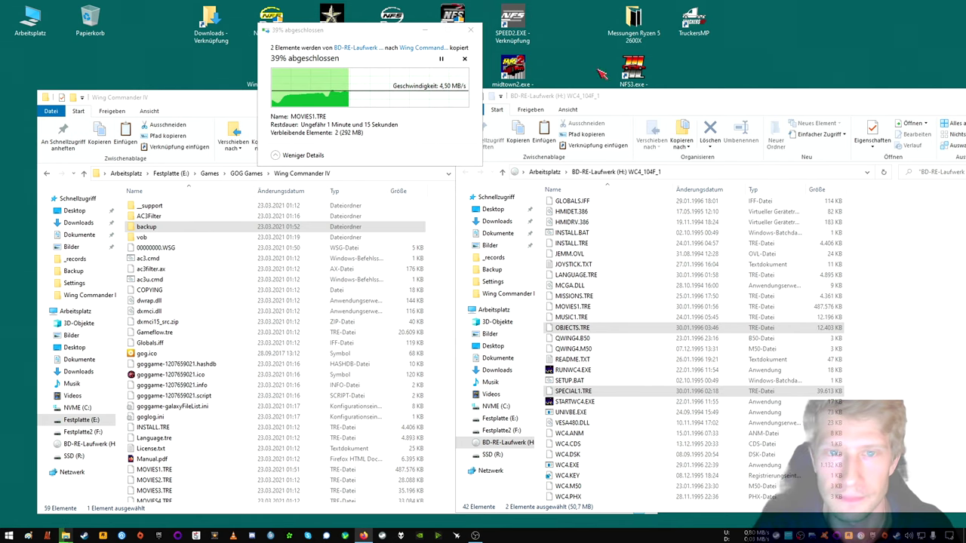
pyautogui.click(339, 32)
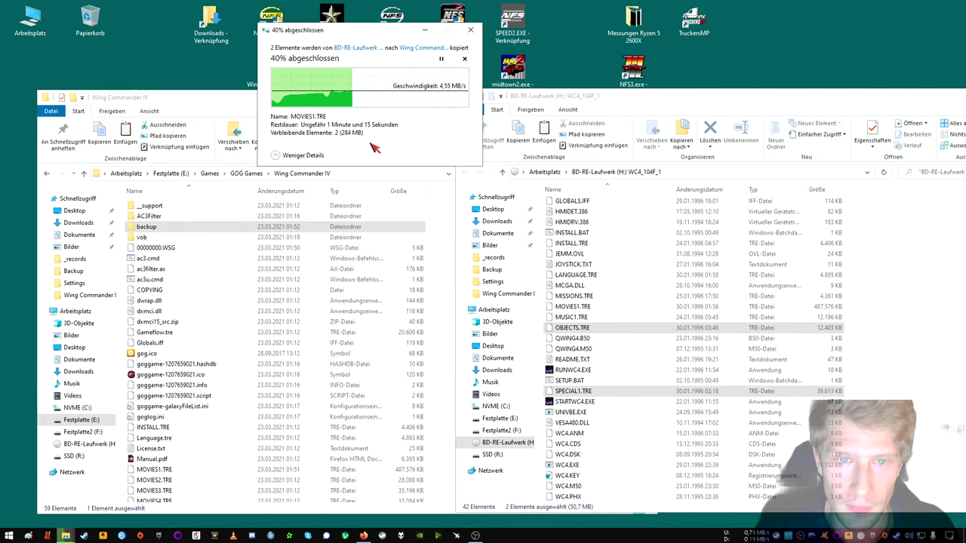
pyautogui.scroll(-1, 629, 359)
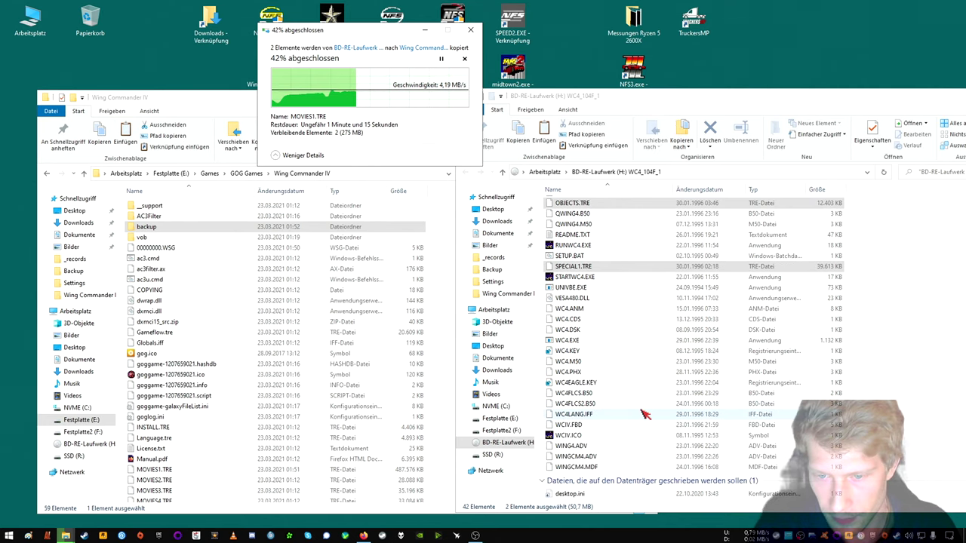
pyautogui.scroll(-1, 617, 397)
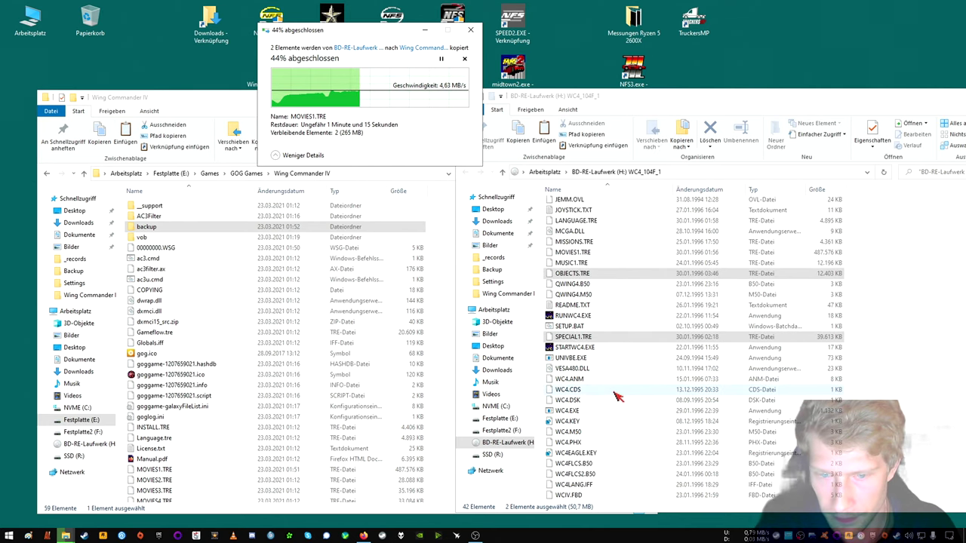
pyautogui.scroll(-10, 249, 424)
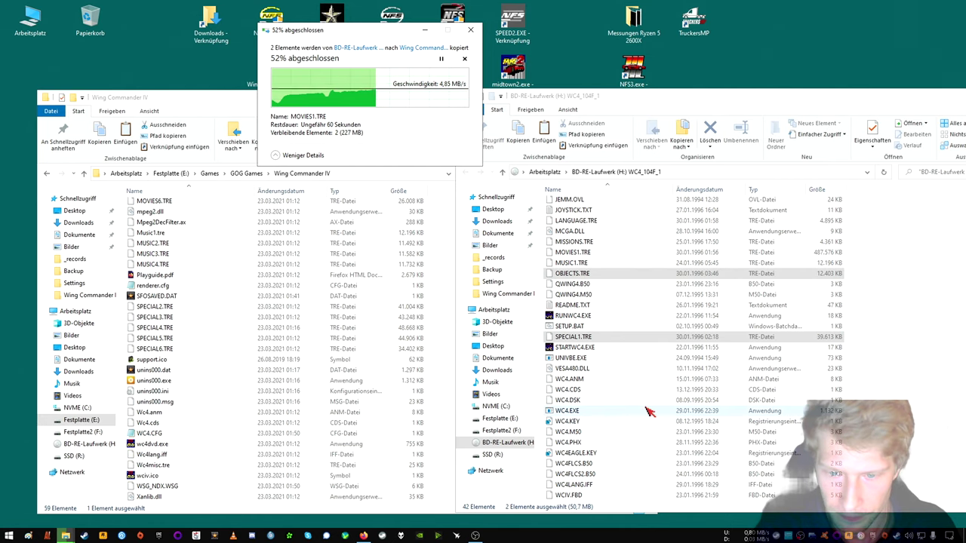
pyautogui.scroll(-3, 647, 407)
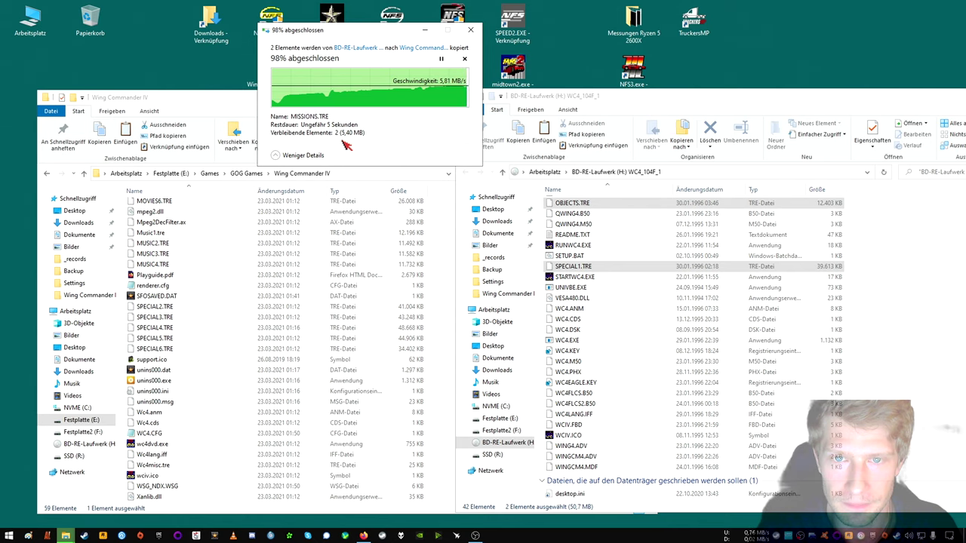
# Paste the disc's OBJECTS.TRE and SPECIAL1.TRE into the Wing Commander IV folder.
pyautogui.click(345, 94)
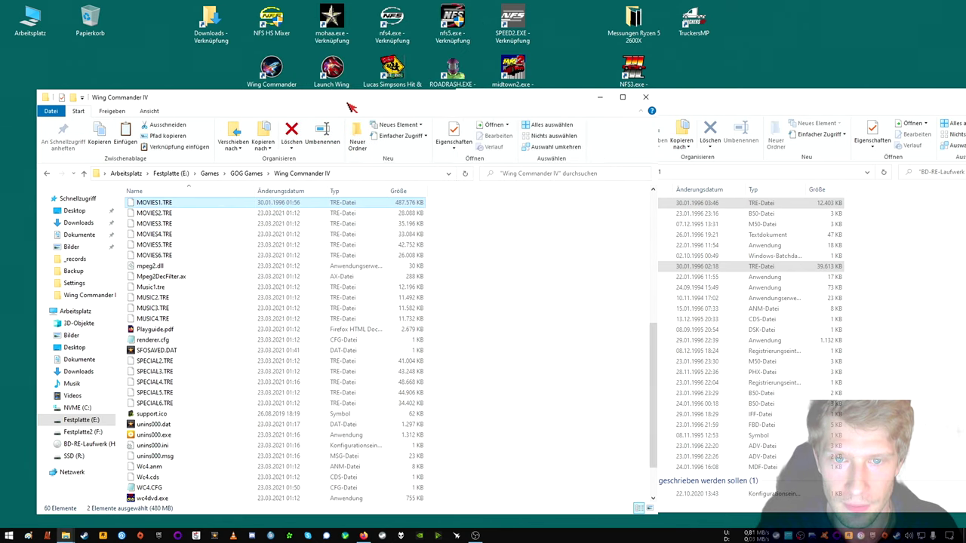
pyautogui.click(466, 237)
pyautogui.rightClick(467, 237)
pyautogui.click(501, 311)
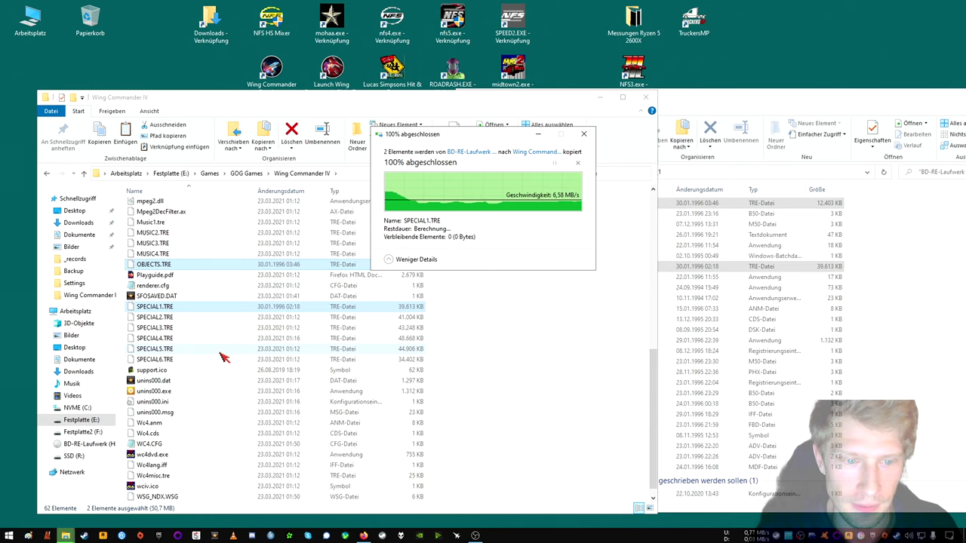
# Move Wc4lang.iff and Wc4misc.tre from the Wing Commander IV folder into its backup folder.
pyautogui.click(153, 457)
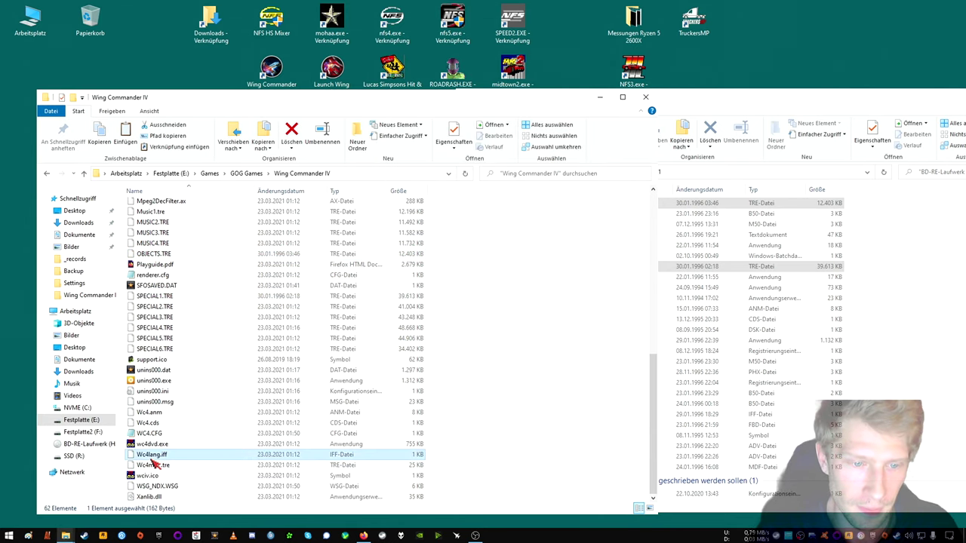
pyautogui.rightClick(151, 462)
pyautogui.click(195, 394)
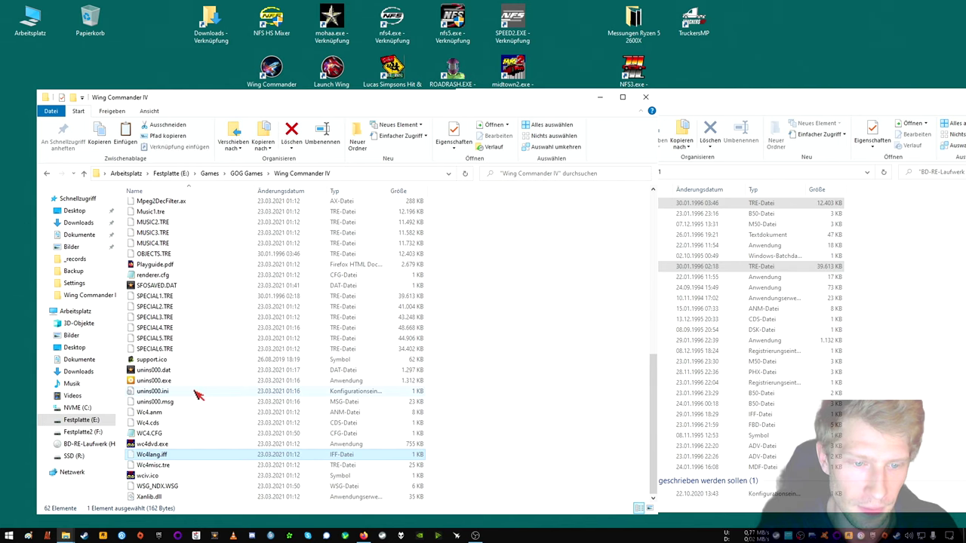
pyautogui.keyDown('ctrl'); pyautogui.click(172, 468); pyautogui.keyUp('ctrl')
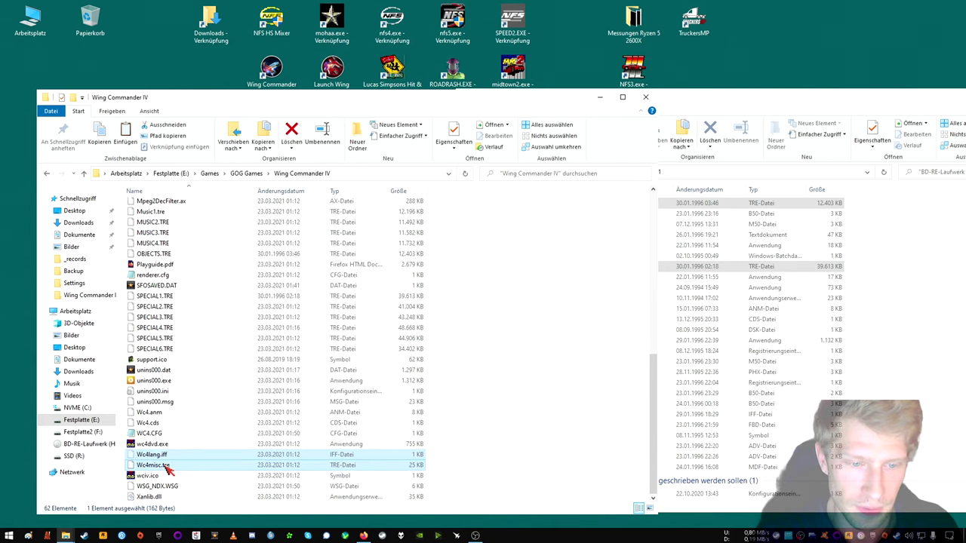
pyautogui.rightClick(173, 466)
pyautogui.click(214, 405)
pyautogui.scroll(10, 257, 400)
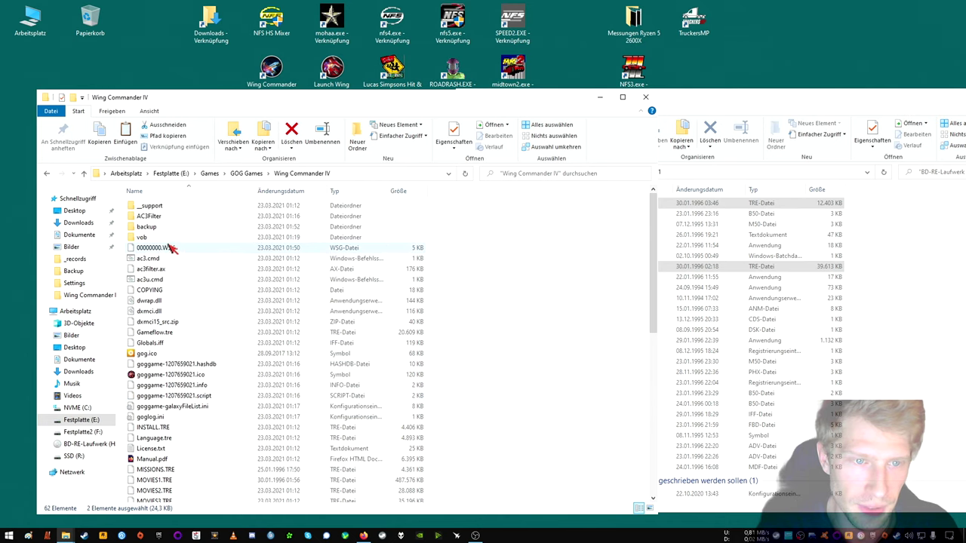
pyautogui.doubleClick(157, 228)
pyautogui.rightClick(199, 290)
pyautogui.click(227, 364)
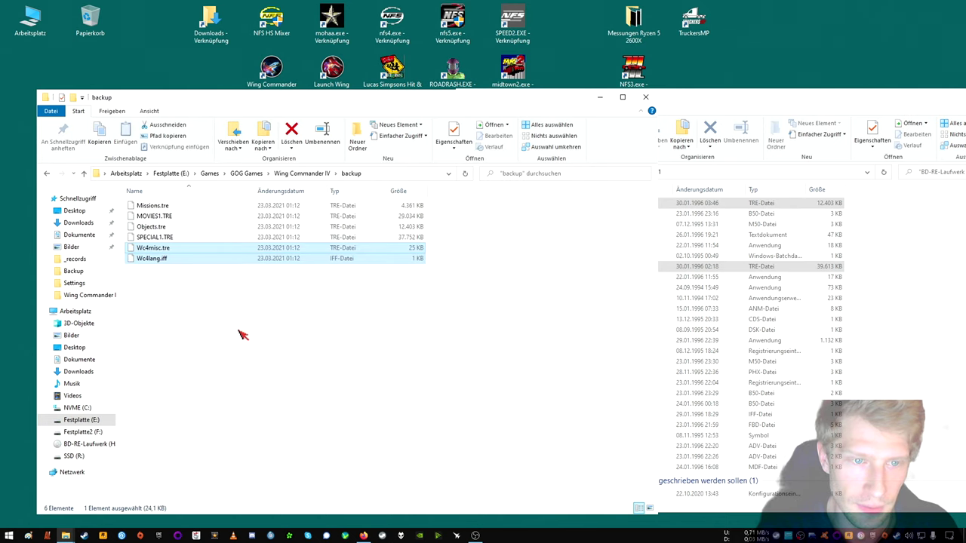
# Select only WC4LANG.IFF on the WC4_104F_1 disc, removing OBJECTS.TRE and SPECIAL1.TRE from the selection.
pyautogui.click(742, 108)
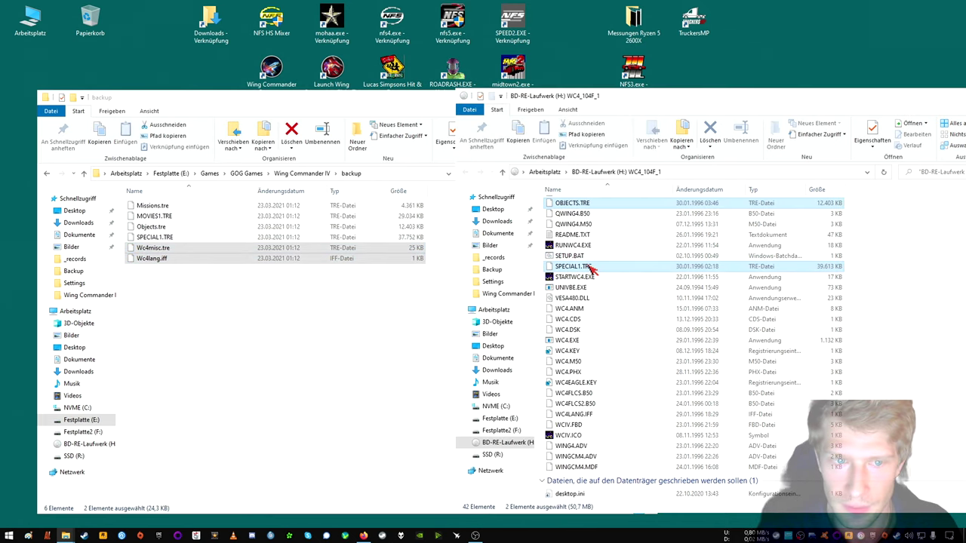
pyautogui.keyDown('ctrl'); pyautogui.click(595, 415); pyautogui.keyUp('ctrl')
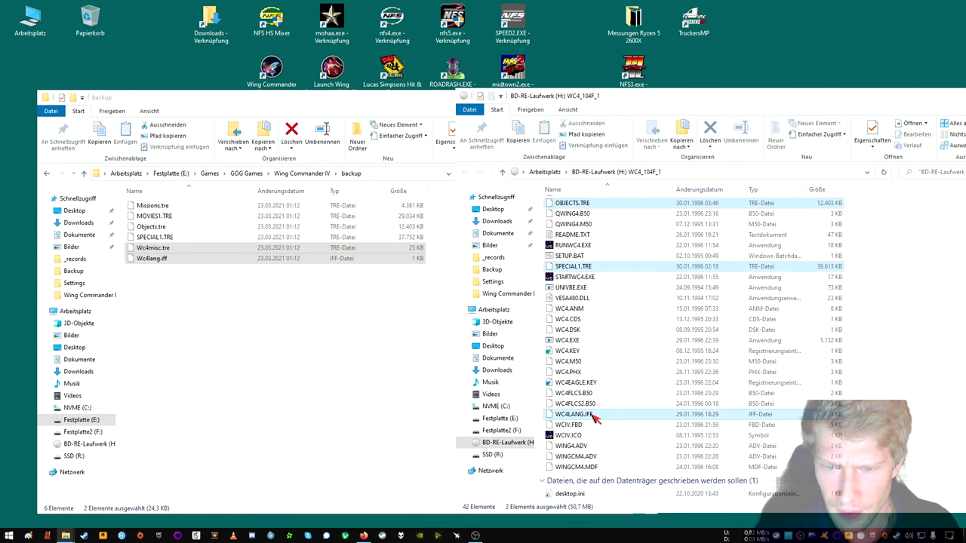
pyautogui.keyDown('ctrl'); pyautogui.click(610, 204); pyautogui.keyUp('ctrl')
pyautogui.keyDown('ctrl'); pyautogui.click(605, 266); pyautogui.keyUp('ctrl')
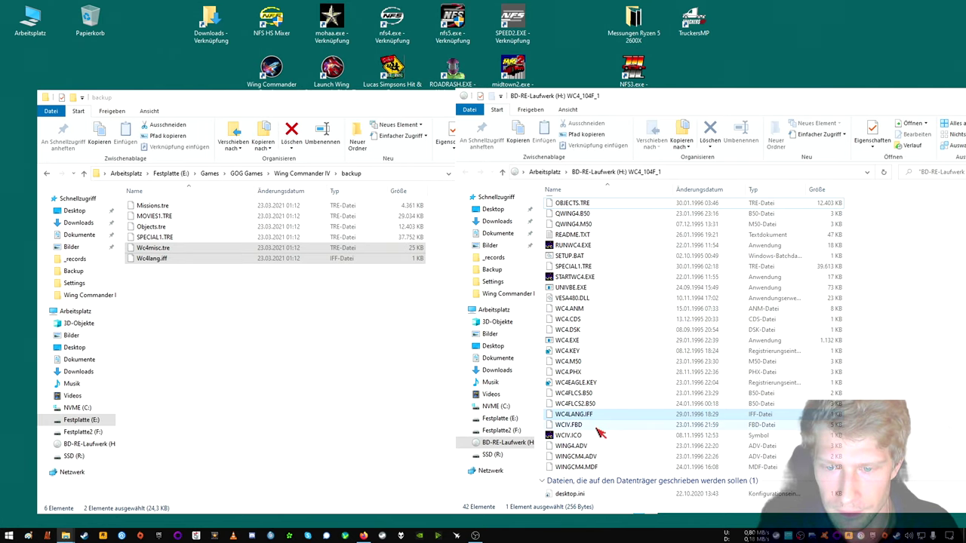
# Move Wc4misc.tre from the backup folder back into the Wing Commander IV folder.
pyautogui.click(179, 253)
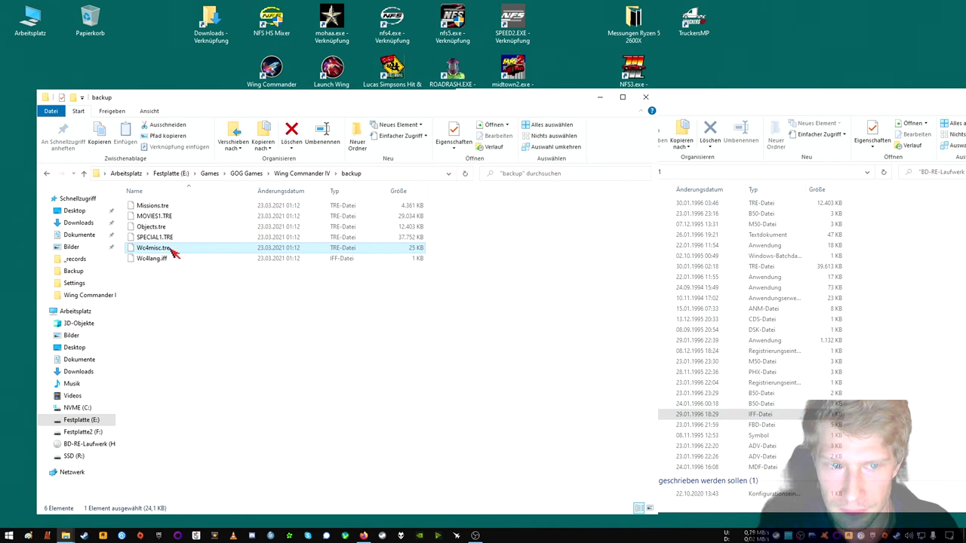
pyautogui.rightClick(175, 251)
pyautogui.click(216, 366)
pyautogui.click(299, 175)
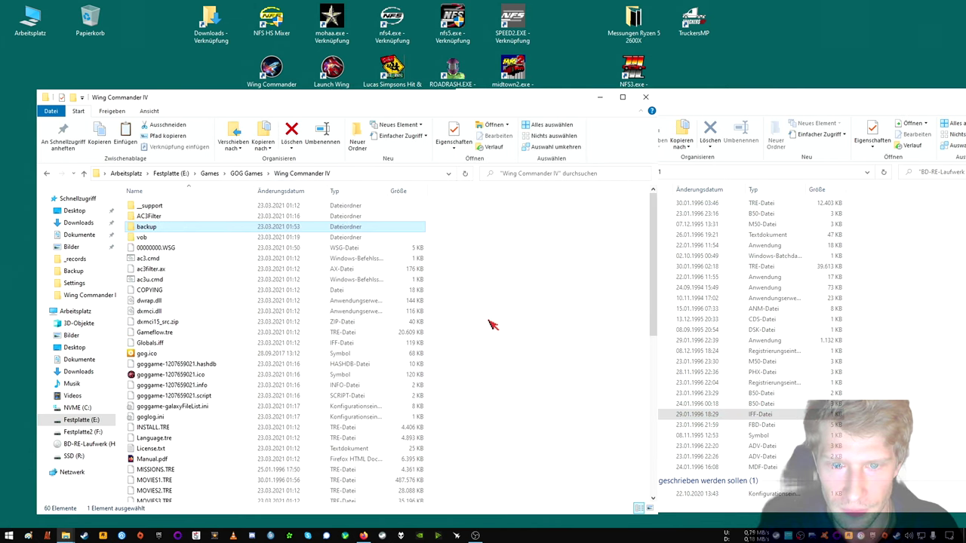
pyautogui.rightClick(461, 320)
pyautogui.click(472, 390)
# Copy WC4LANG.IFF from the WC4_104F_1 disc into the Wing Commander IV folder.
pyautogui.click(779, 108)
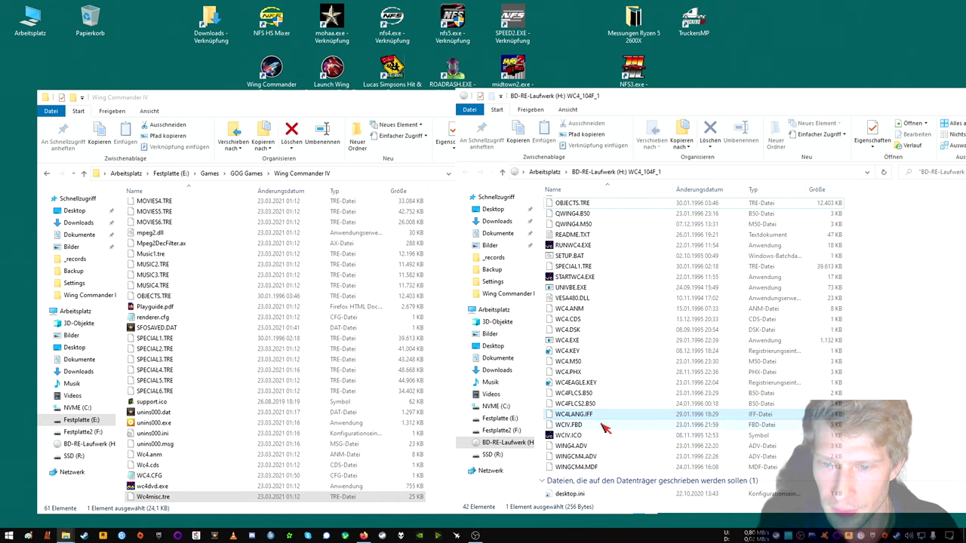
pyautogui.rightClick(593, 414)
pyautogui.click(613, 375)
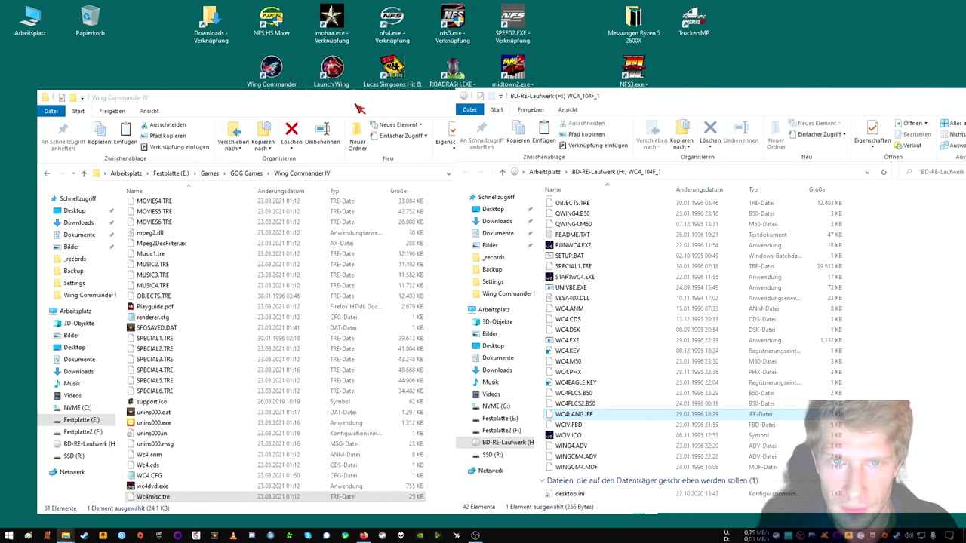
pyautogui.click(446, 369)
pyautogui.hotkey('ctrl', 'v')
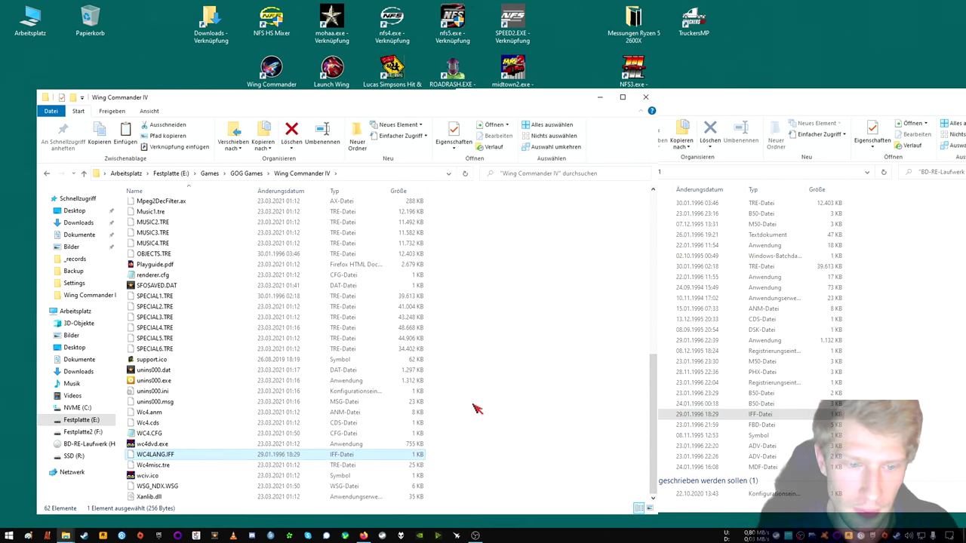
# Check the WC4_104F_1 disc's file list against the Wing Commander IV folder and close the disc's window.
pyautogui.scroll(7, 194, 398)
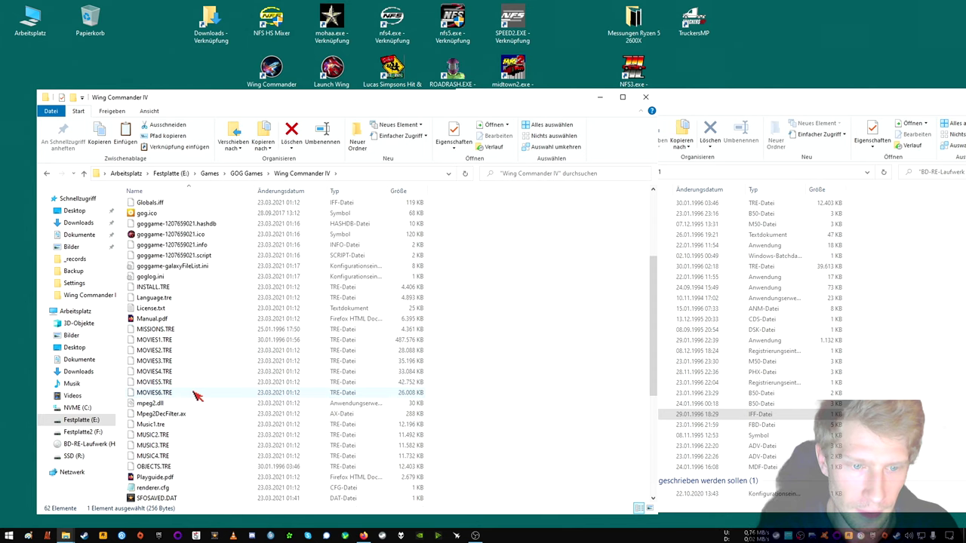
pyautogui.click(692, 155)
pyautogui.scroll(5, 618, 394)
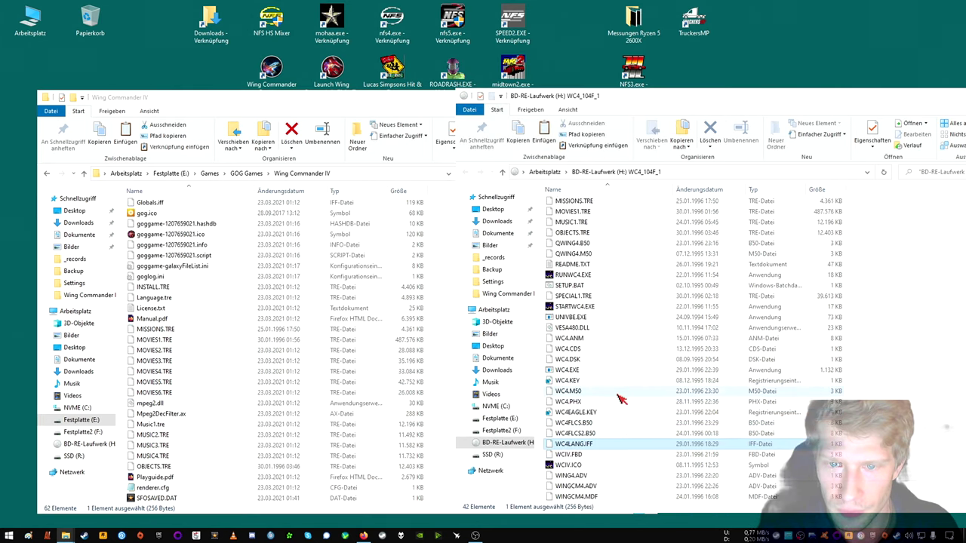
pyautogui.scroll(-3, 618, 389)
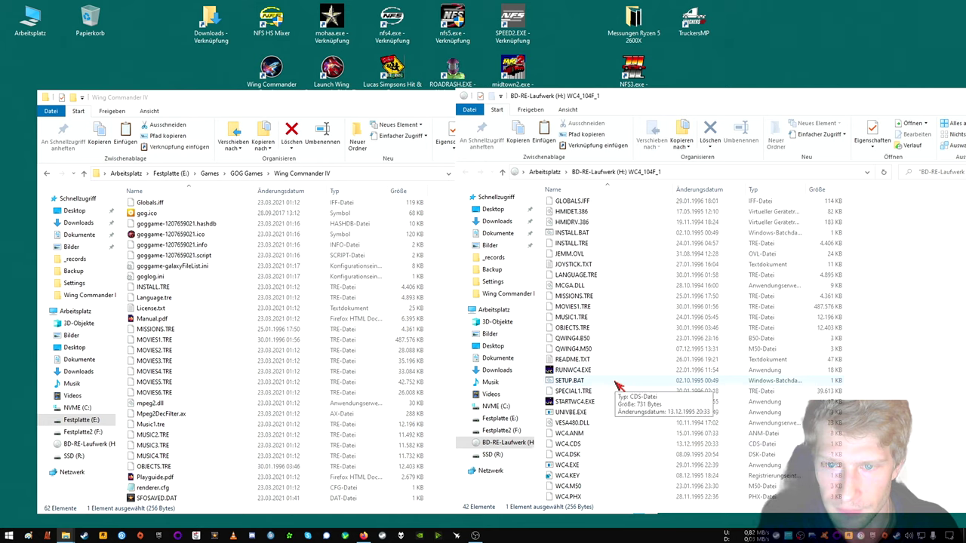
pyautogui.scroll(2, 617, 385)
pyautogui.scroll(1, 618, 386)
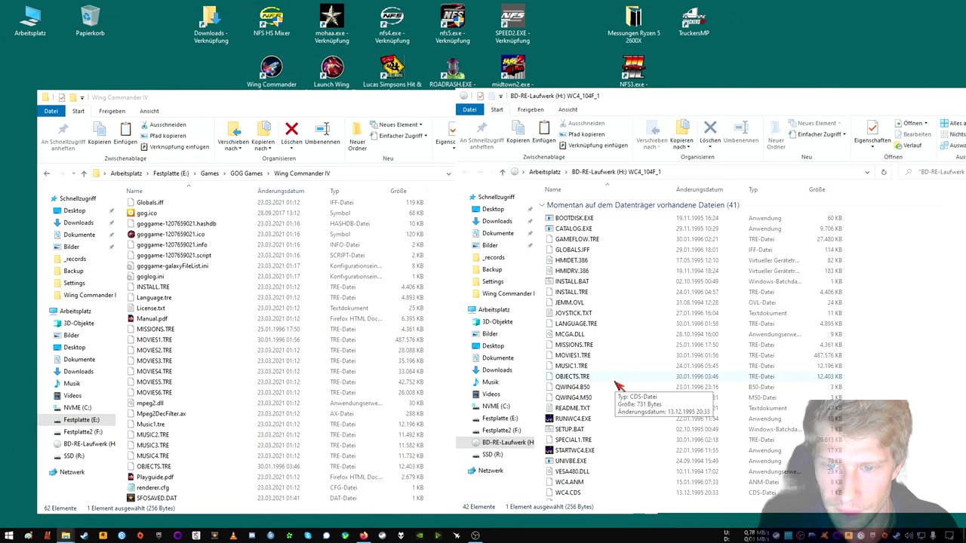
pyautogui.click(587, 367)
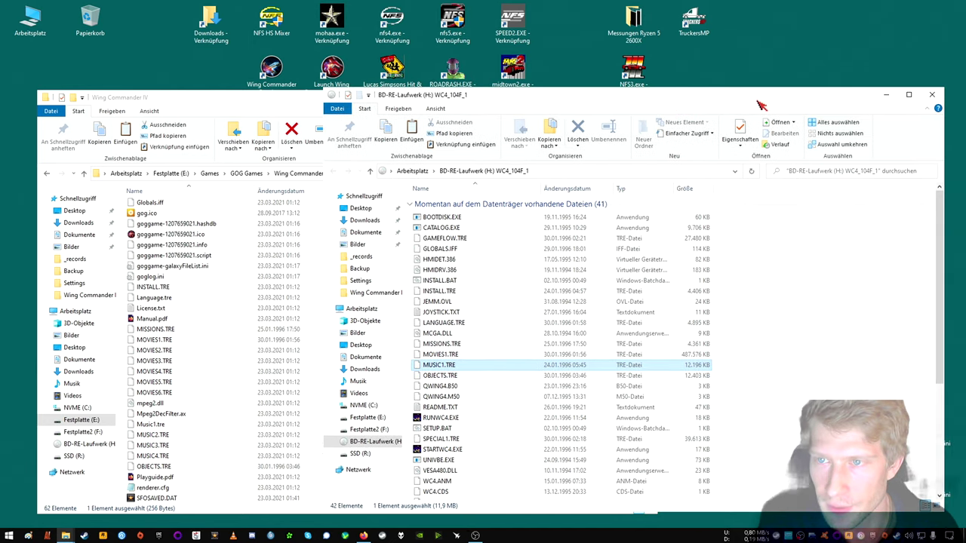
pyautogui.click(938, 96)
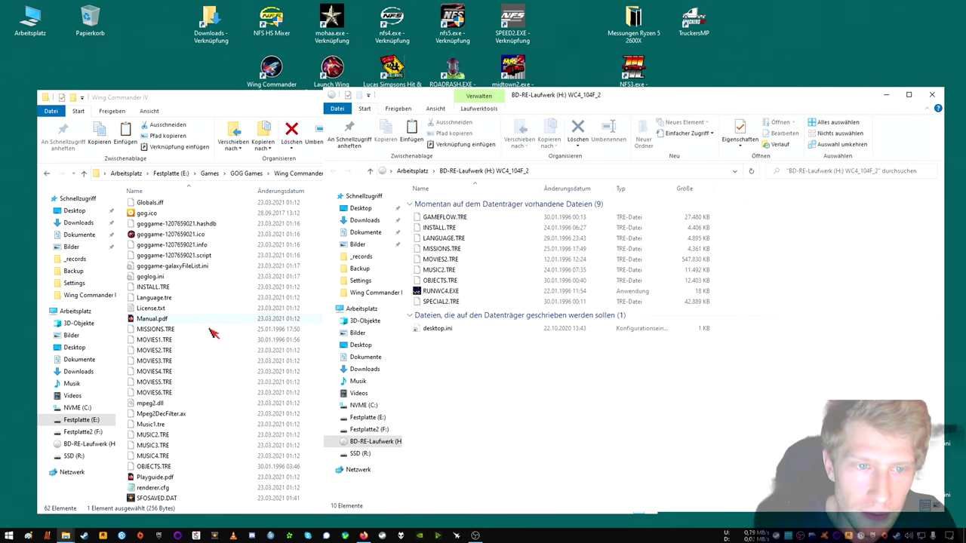
# Move Gameflow.tre and Globals.iff from the Wing Commander IV folder into its backup folder.
pyautogui.click(230, 125)
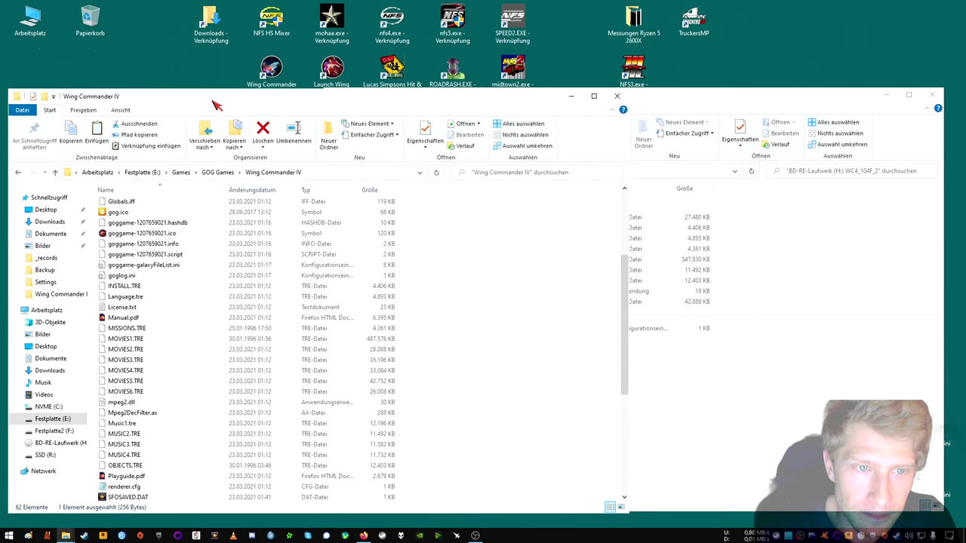
pyautogui.scroll(4, 147, 287)
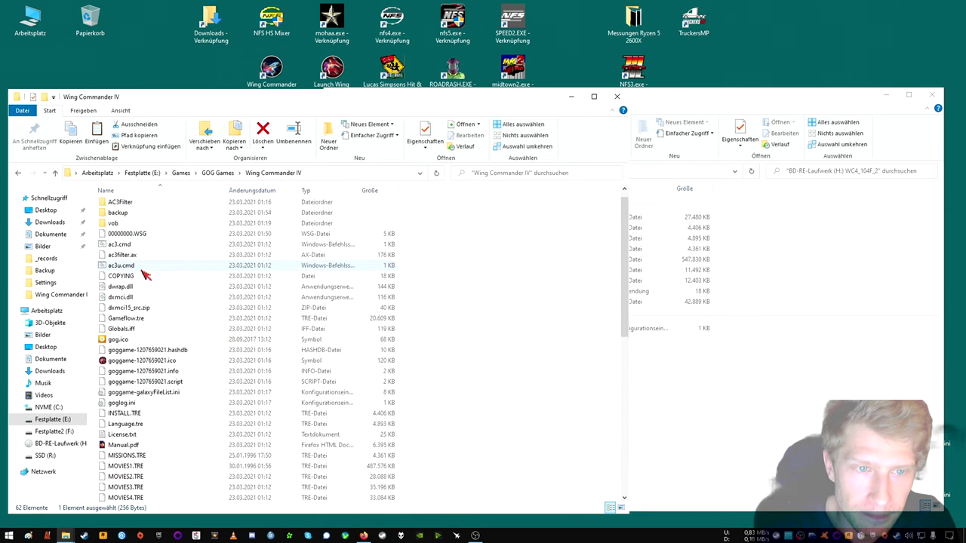
pyautogui.click(151, 319)
pyautogui.keyDown('ctrl'); pyautogui.click(120, 329); pyautogui.keyUp('ctrl')
pyautogui.rightClick(137, 335)
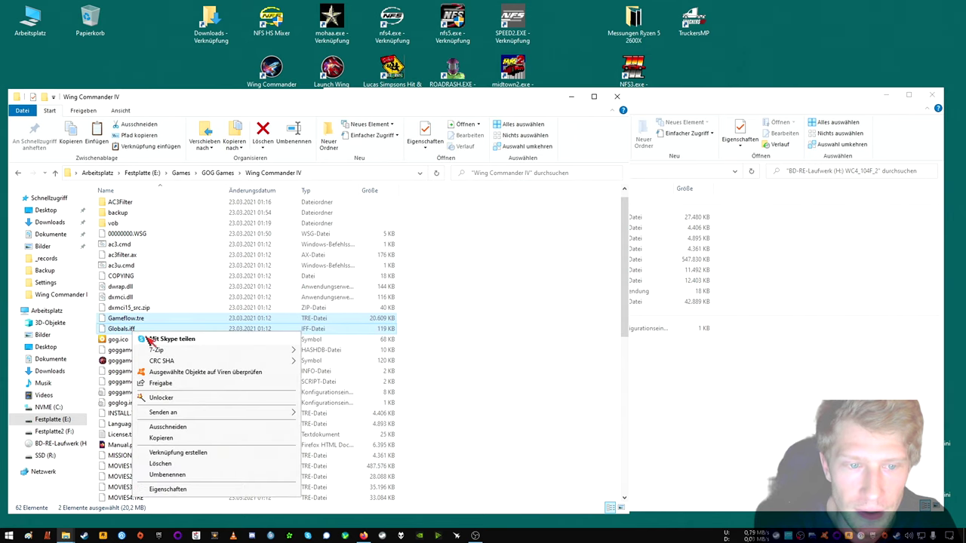
pyautogui.click(177, 433)
pyautogui.rightClick(123, 214)
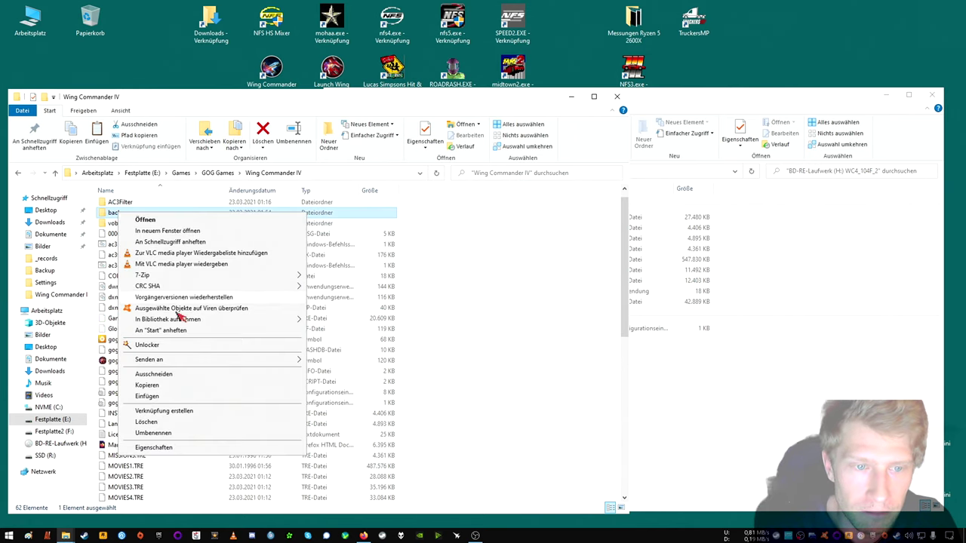
pyautogui.click(171, 397)
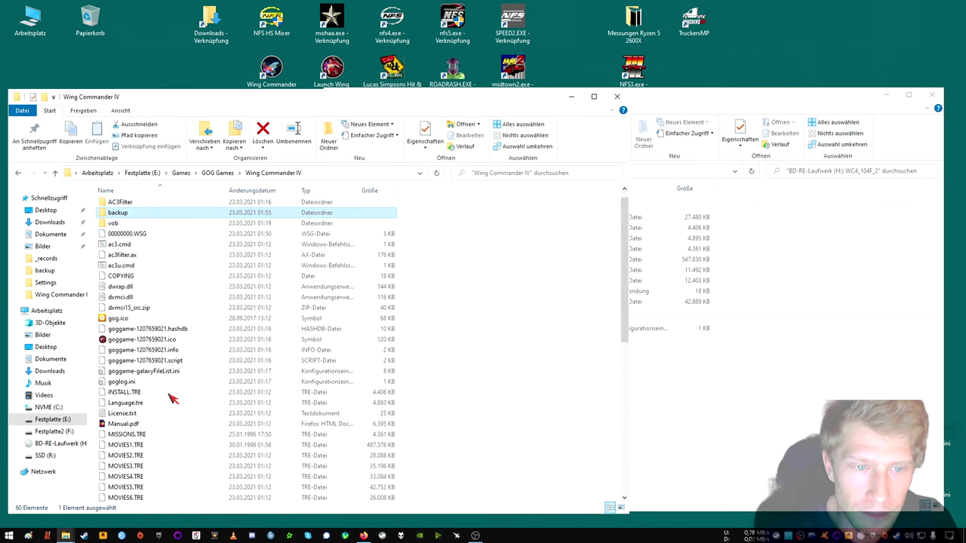
# Select GAMEFLOW.TRE, LANGUAGE.TRE, MISSIONS.TRE, MOVIES2.TRE and SPECIAL2.TRE on the WC4_104F_2 disc and move its window aside.
pyautogui.click(746, 402)
pyautogui.click(468, 219)
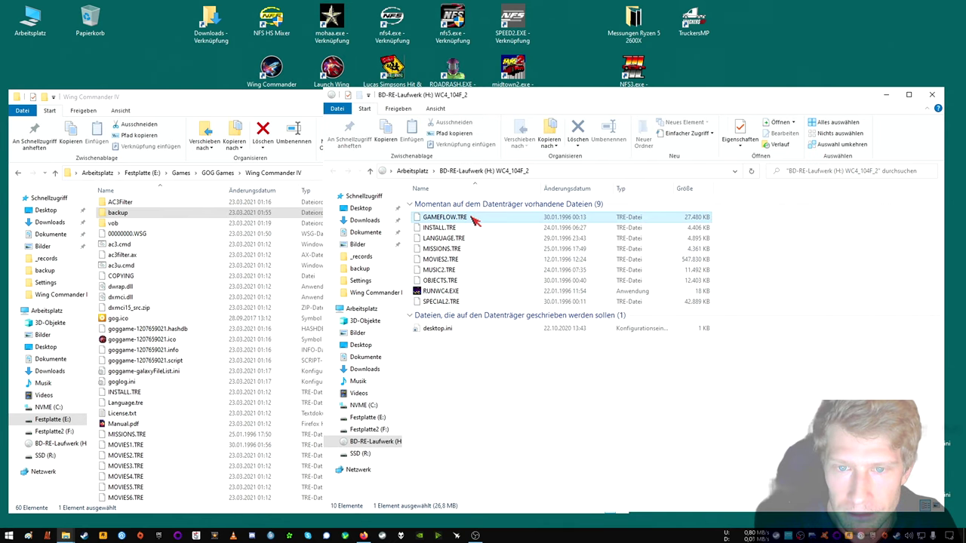
pyautogui.moveTo(466, 263)
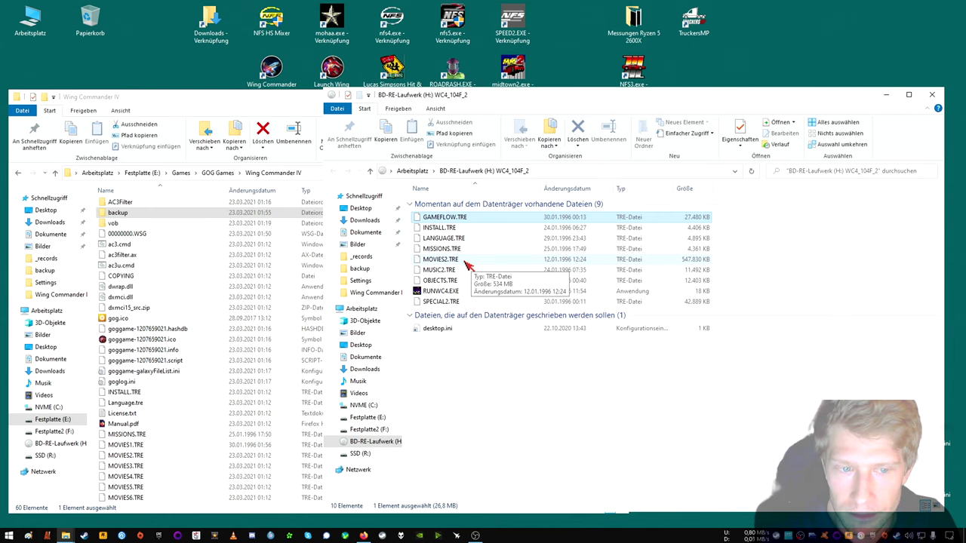
pyautogui.keyDown('ctrl'); pyautogui.click(465, 264); pyautogui.keyUp('ctrl')
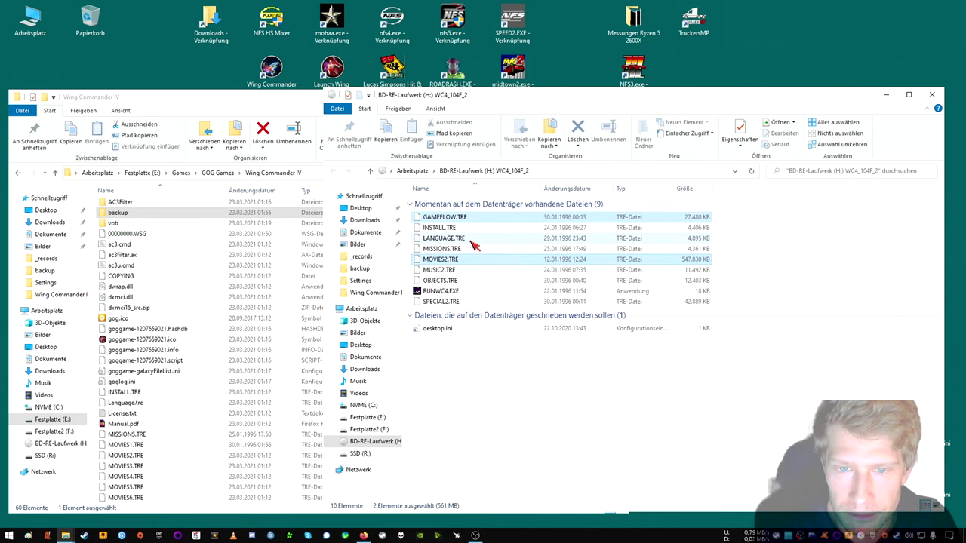
pyautogui.keyDown('ctrl'); pyautogui.click(468, 239); pyautogui.keyUp('ctrl')
pyautogui.keyDown('ctrl'); pyautogui.click(472, 250); pyautogui.keyUp('ctrl')
pyautogui.keyDown('ctrl'); pyautogui.click(469, 270); pyautogui.keyUp('ctrl')
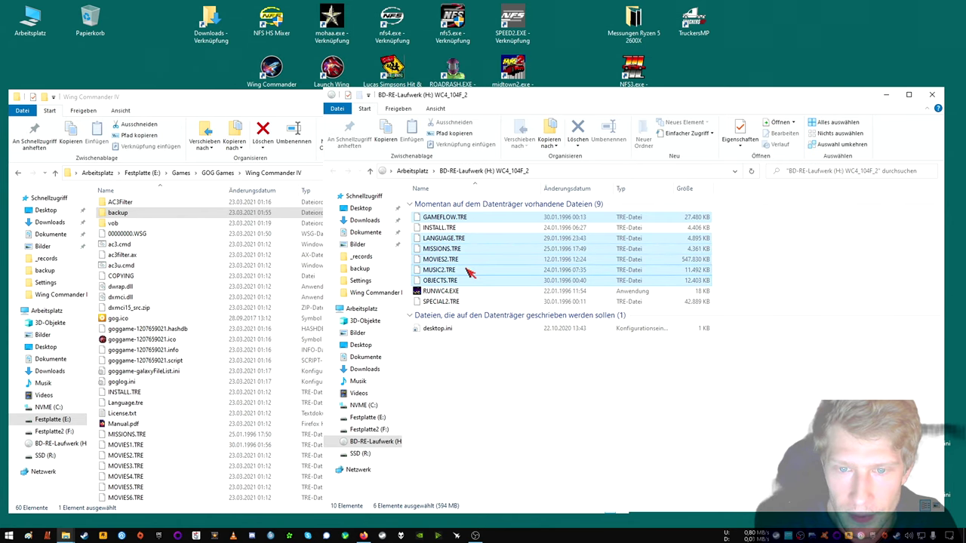
pyautogui.keyDown('ctrl'); pyautogui.click(468, 270); pyautogui.keyUp('ctrl')
pyautogui.keyDown('ctrl'); pyautogui.click(469, 280); pyautogui.keyUp('ctrl')
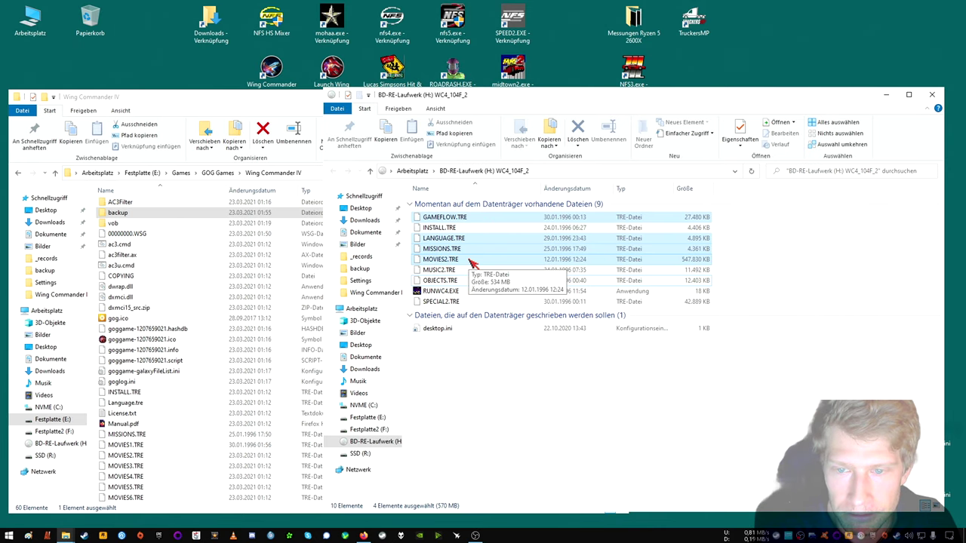
pyautogui.keyDown('ctrl'); pyautogui.click(453, 303); pyautogui.keyUp('ctrl')
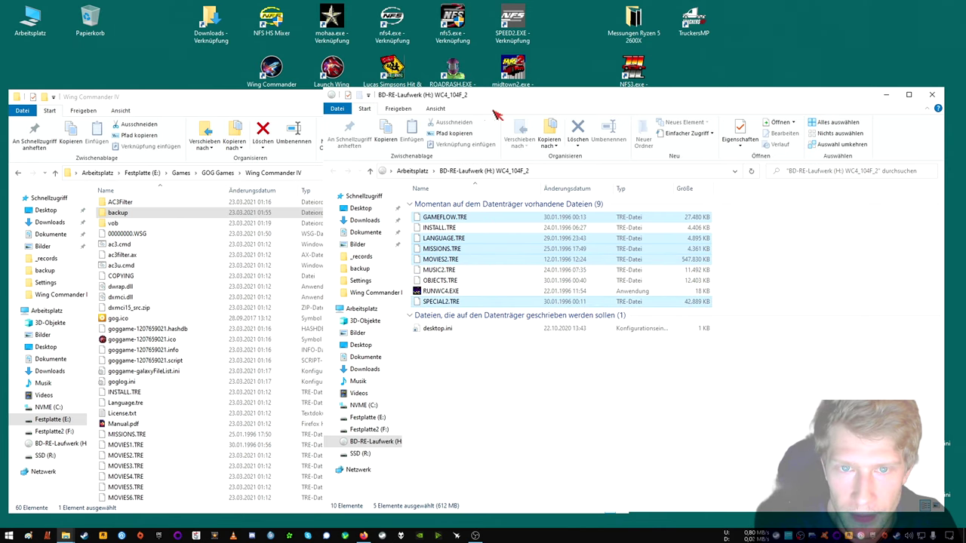
pyautogui.moveTo(551, 96); pyautogui.dragTo(755, 61)
# Move MOVIES2.TRE, MUSIC2.TRE and SPECIAL2.TRE from the Wing Commander IV folder into the backup folder, skipping the also selected MISSIONS.TRE.
pyautogui.click(406, 349)
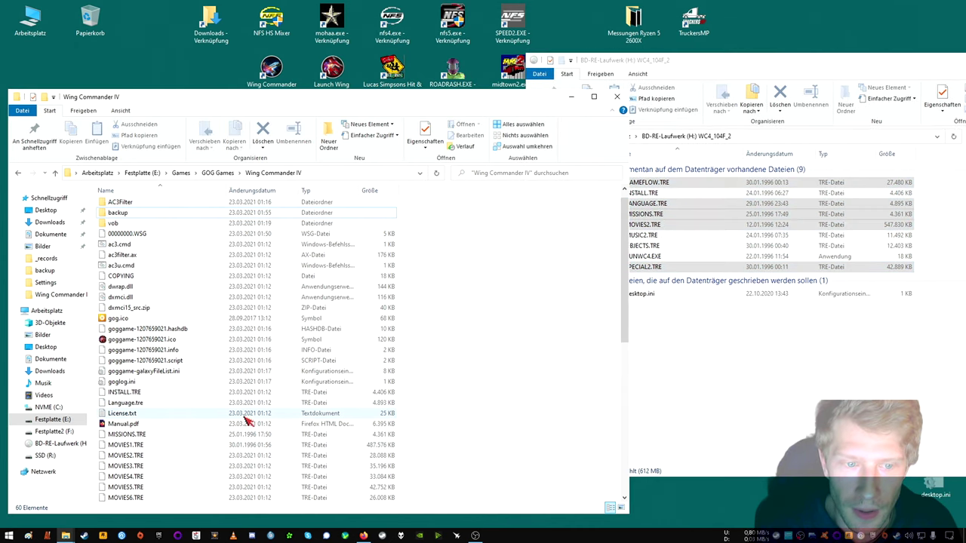
pyautogui.scroll(-4, 187, 400)
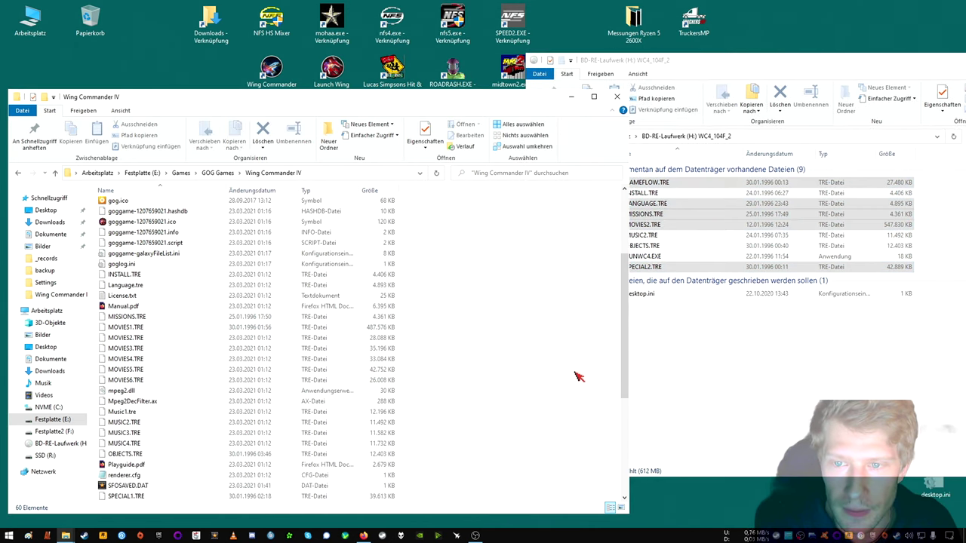
pyautogui.click(163, 341)
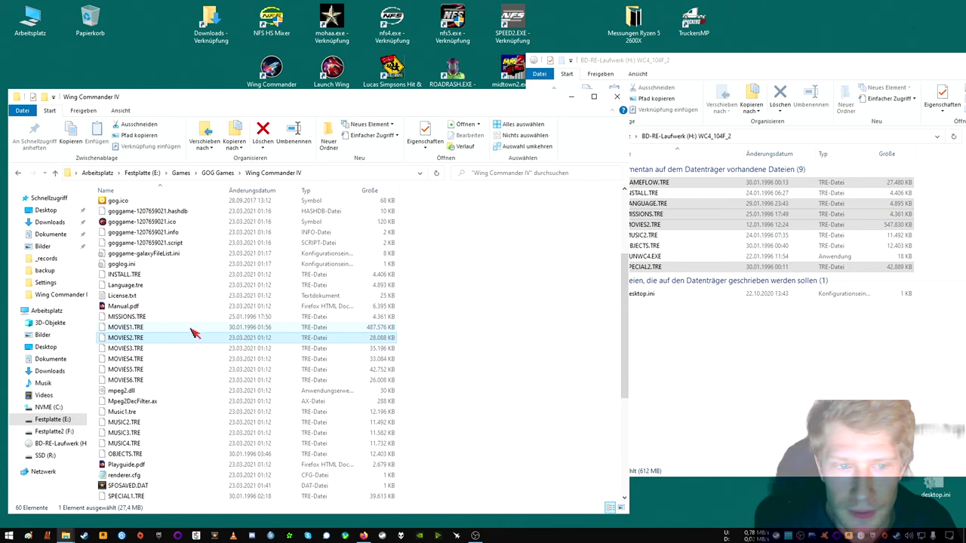
pyautogui.keyDown('ctrl'); pyautogui.click(165, 318); pyautogui.keyUp('ctrl')
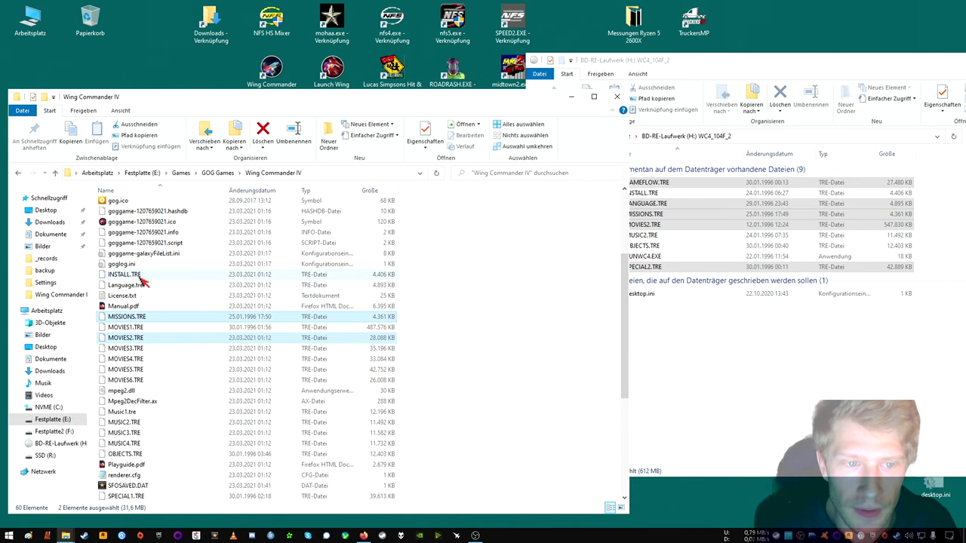
pyautogui.scroll(2, 177, 335)
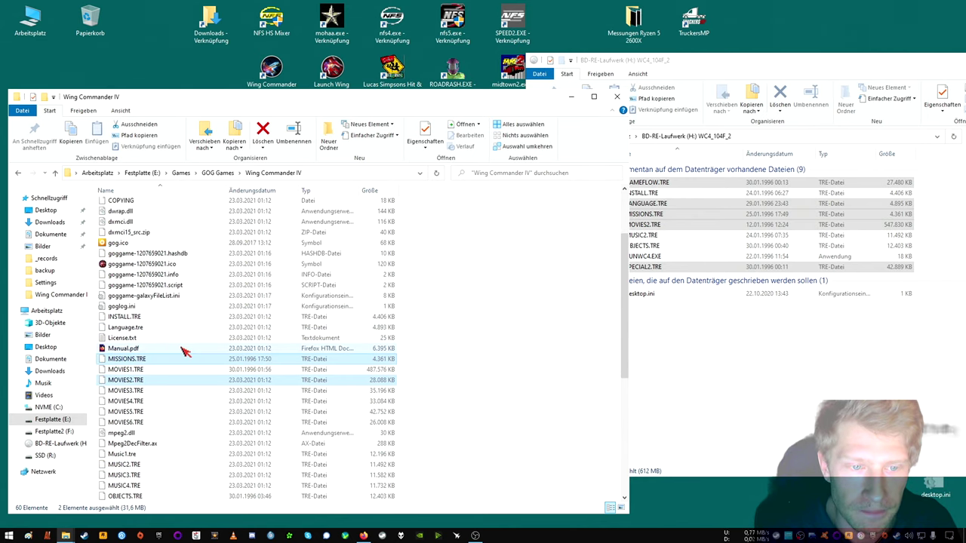
pyautogui.moveTo(370, 98); pyautogui.dragTo(332, 75)
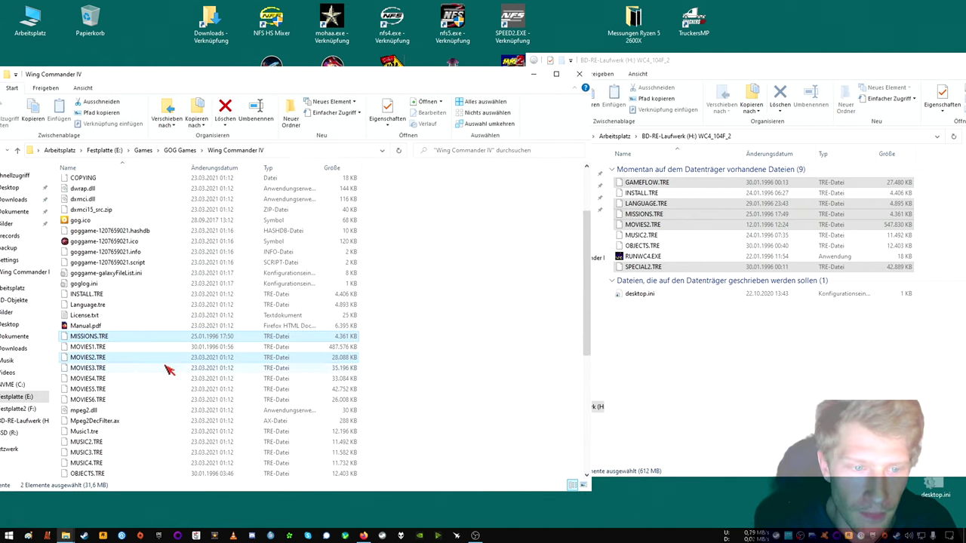
pyautogui.scroll(-2, 120, 373)
pyautogui.scroll(-1, 119, 376)
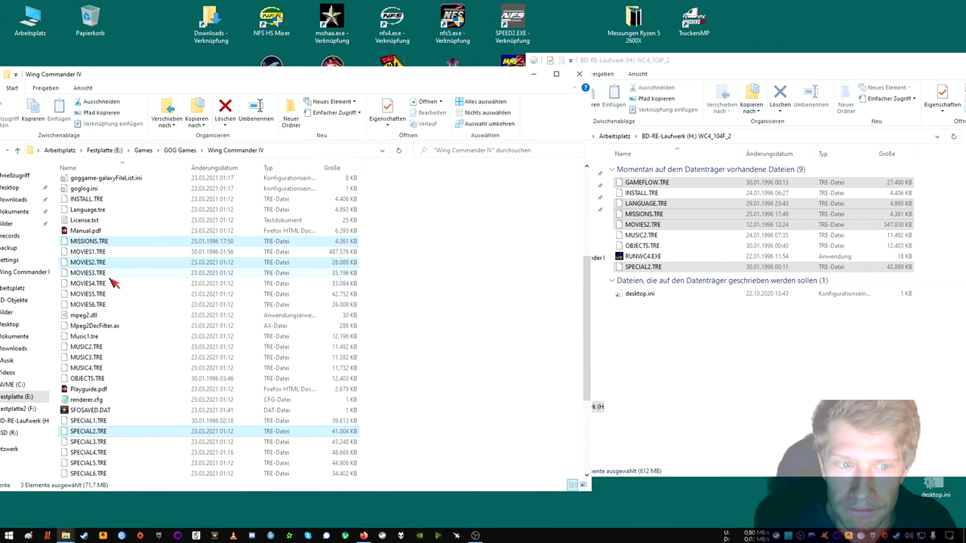
pyautogui.keyDown('ctrl'); pyautogui.click(103, 349); pyautogui.keyUp('ctrl')
pyautogui.rightClick(102, 349)
pyautogui.press('Escape')
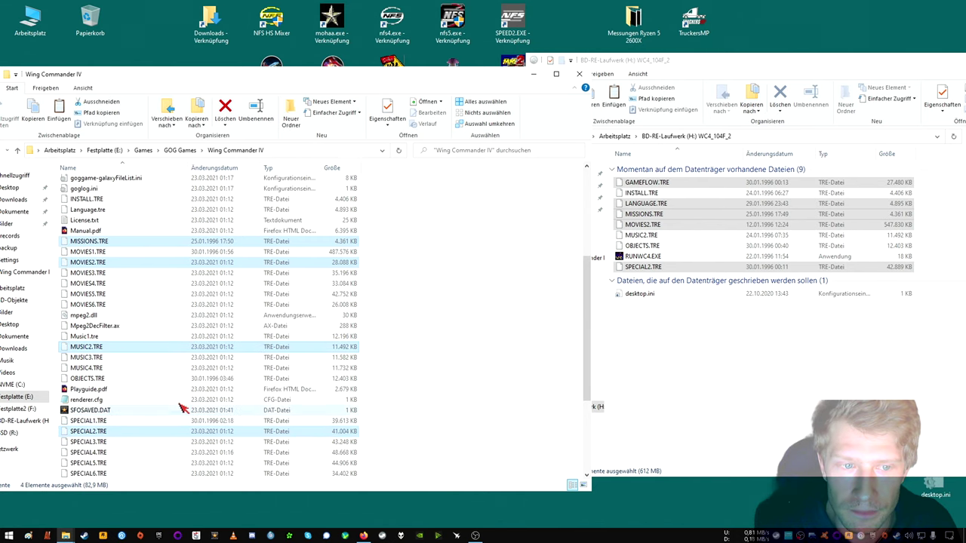
pyautogui.scroll(6, 183, 393)
pyautogui.rightClick(91, 204)
pyautogui.rightClick(86, 204)
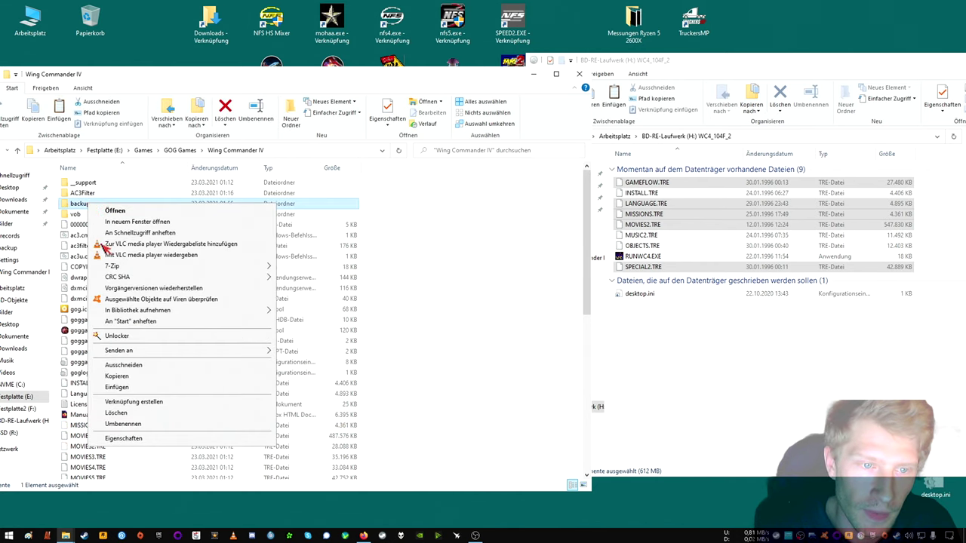
pyautogui.click(136, 389)
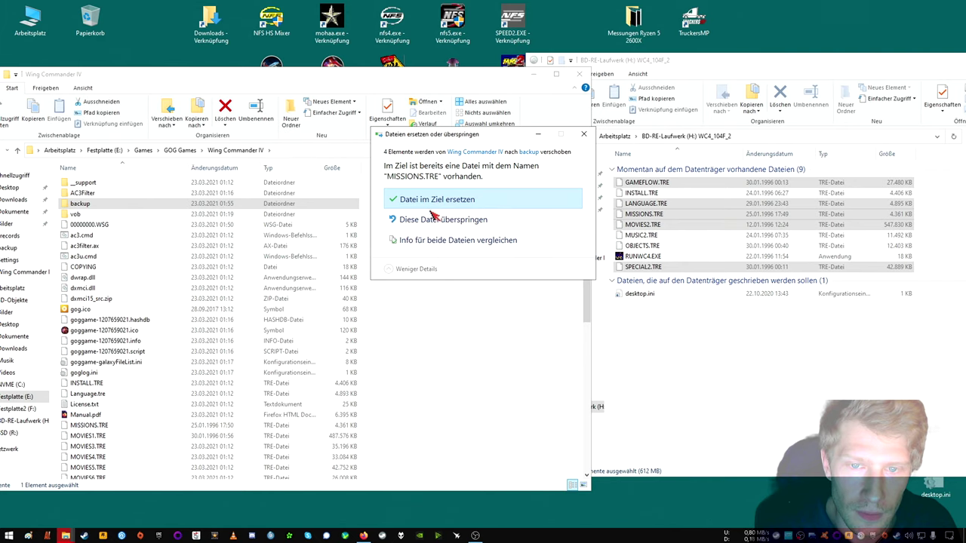
pyautogui.click(442, 219)
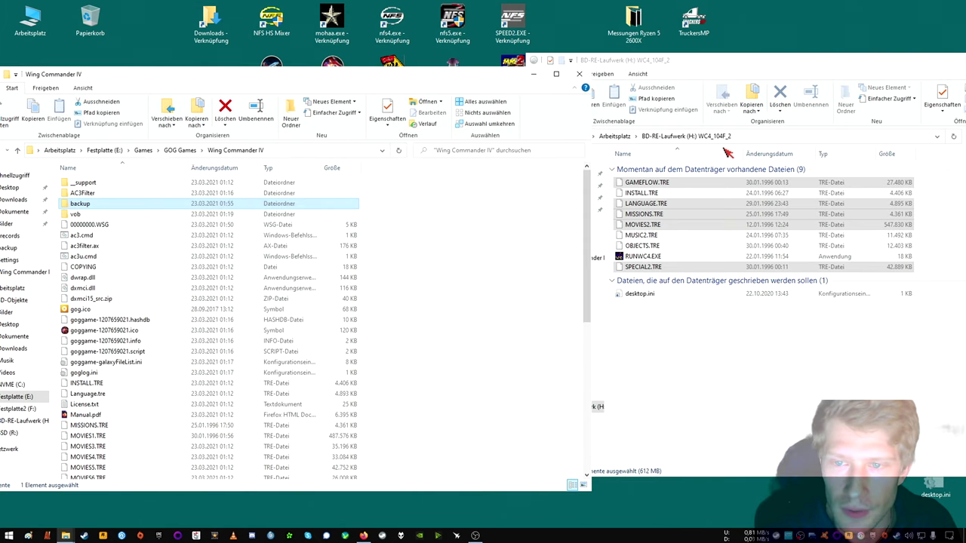
# Drop MISSIONS.TRE from the disc selection and copy GAMEFLOW.TRE, LANGUAGE.TRE, MOVIES2.TRE and SPECIAL2.TRE into the Wing Commander IV folder.
pyautogui.keyDown('ctrl'); pyautogui.click(650, 215); pyautogui.keyUp('ctrl')
pyautogui.rightClick(662, 203)
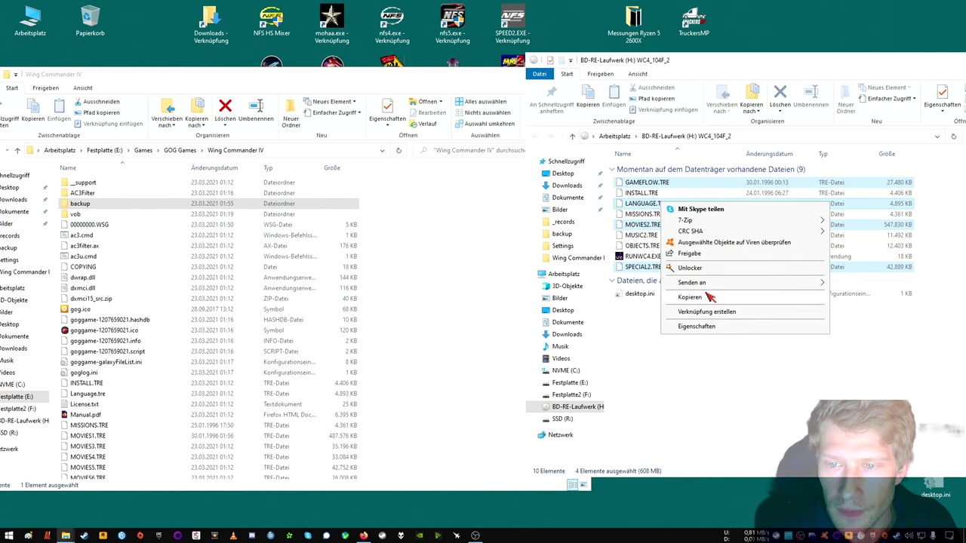
pyautogui.click(710, 298)
pyautogui.rightClick(427, 328)
pyautogui.click(465, 395)
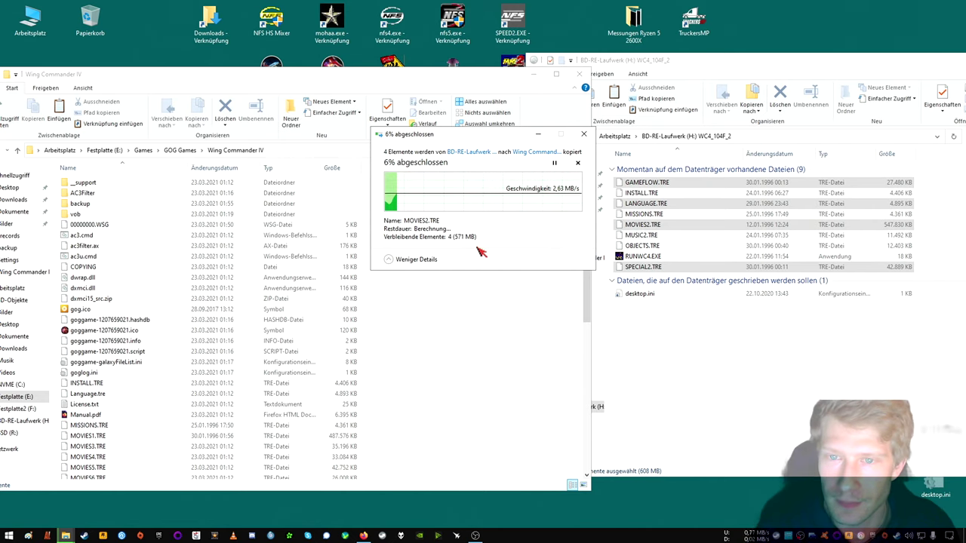
pyautogui.moveTo(727, 65); pyautogui.dragTo(442, 100)
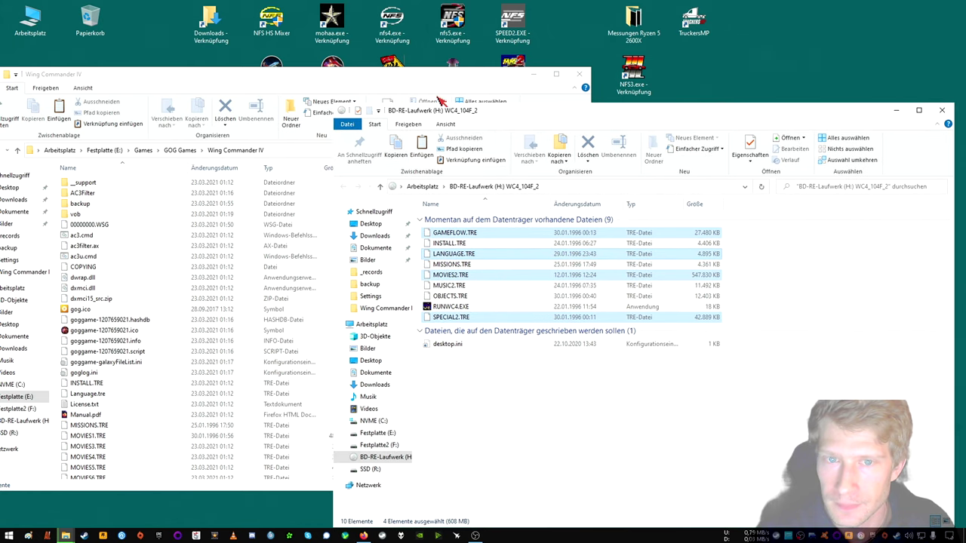
pyautogui.moveTo(66, 536)
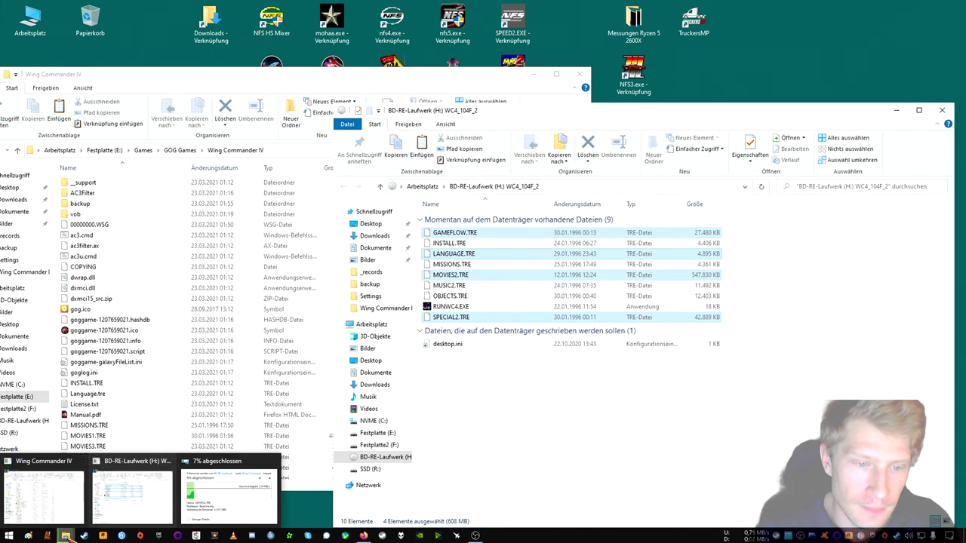
pyautogui.click(231, 487)
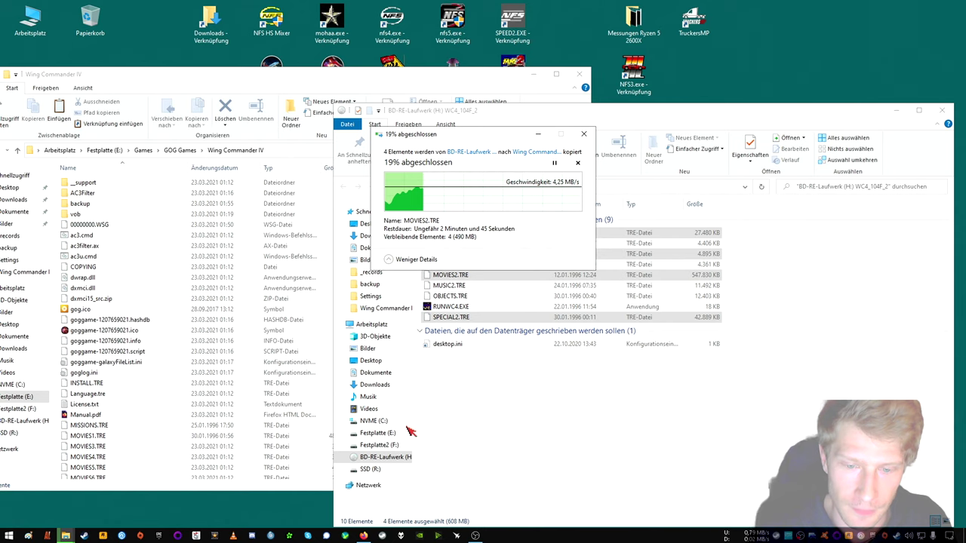
# Switch to foobar2000, play the track System96 - Perception (152kbit_Opus) and minimize the player.
pyautogui.click(402, 536)
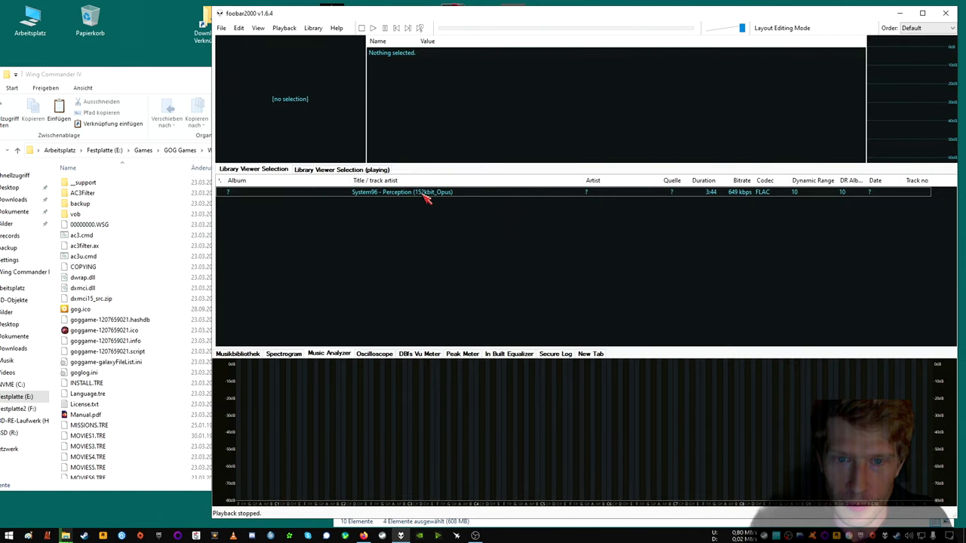
pyautogui.doubleClick(426, 194)
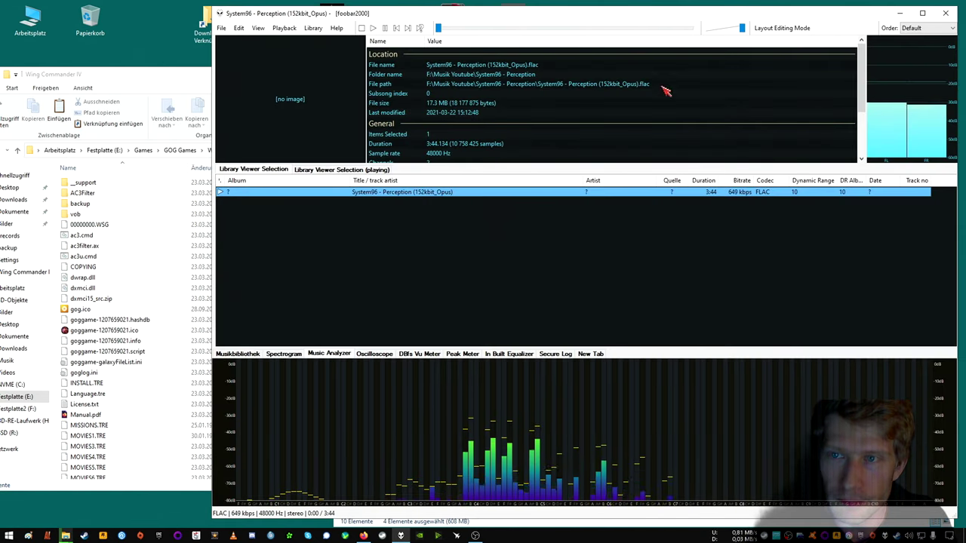
pyautogui.click(900, 13)
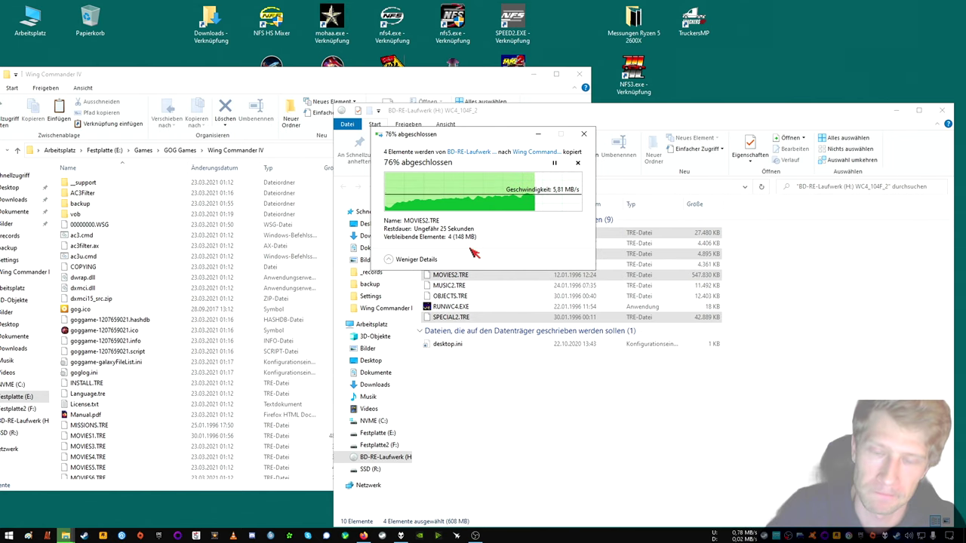
# Skip replacing LANGUAGE.TRE in the running copy and open the backup folder inside the Wing Commander IV folder.
pyautogui.scroll(-9, 189, 317)
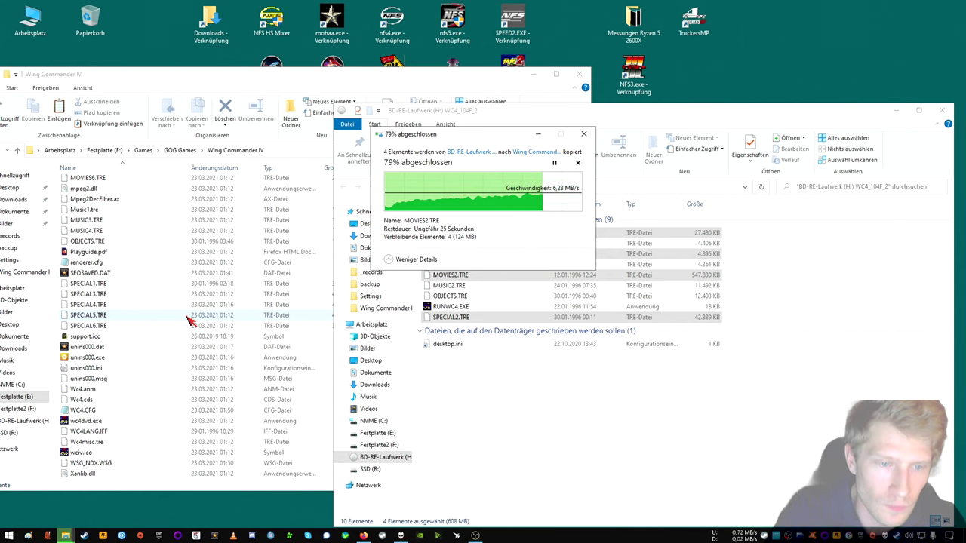
pyautogui.scroll(9, 189, 320)
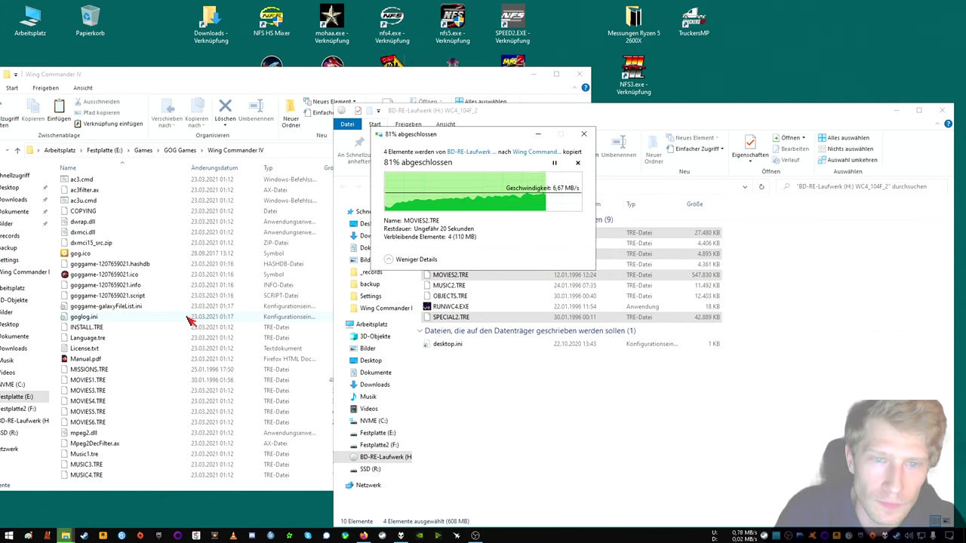
pyautogui.moveTo(465, 138); pyautogui.dragTo(483, 135)
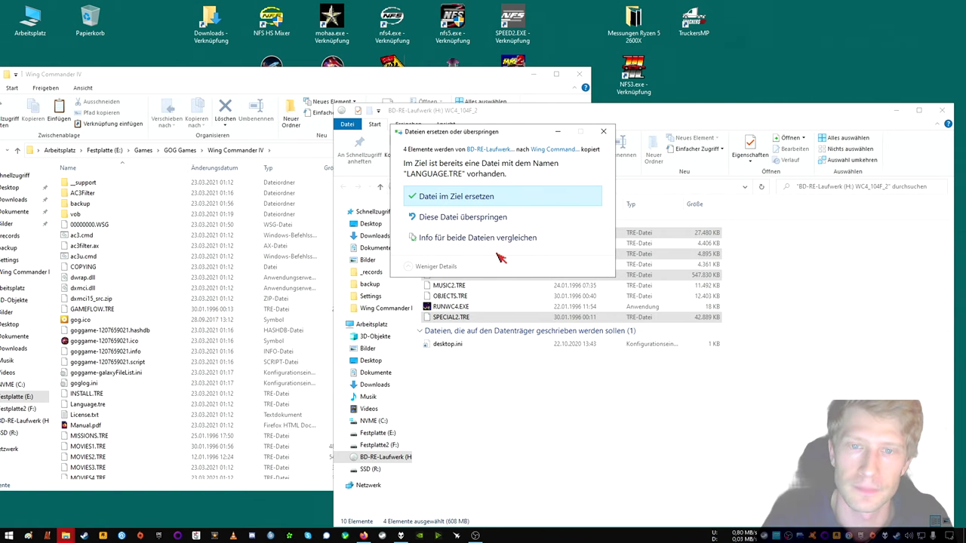
pyautogui.click(511, 218)
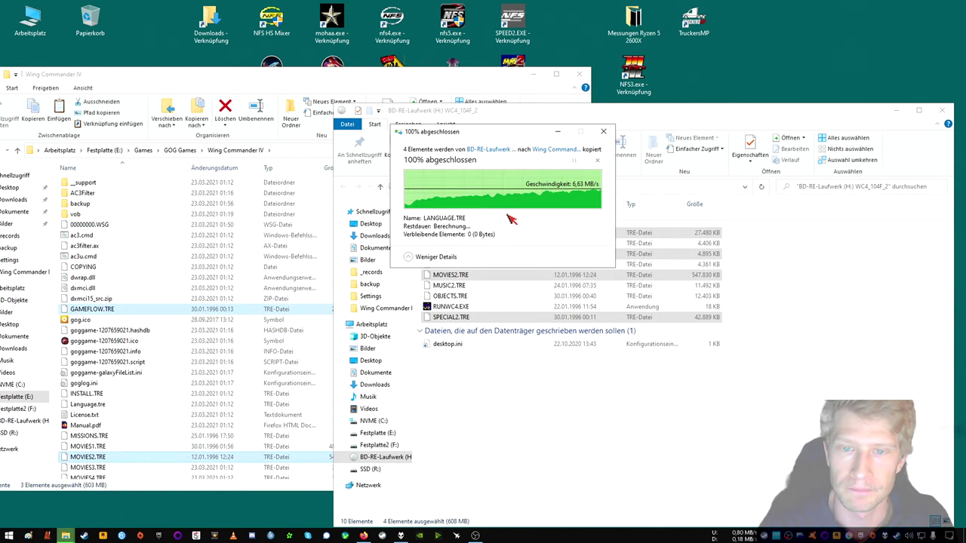
pyautogui.doubleClick(98, 205)
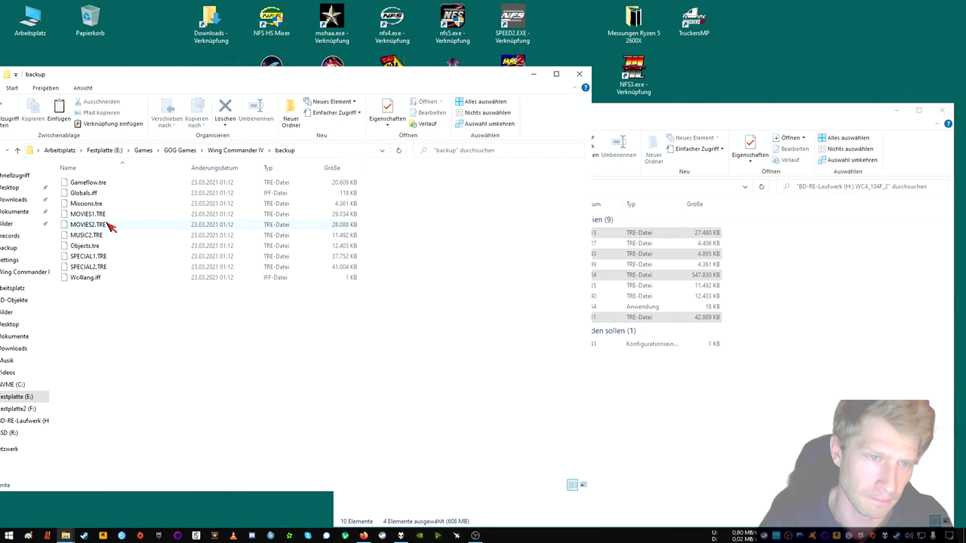
# Move Language.tre from the Wing Commander IV folder into its backup folder and return to the Wing Commander IV folder.
pyautogui.click(240, 150)
pyautogui.scroll(-2, 151, 371)
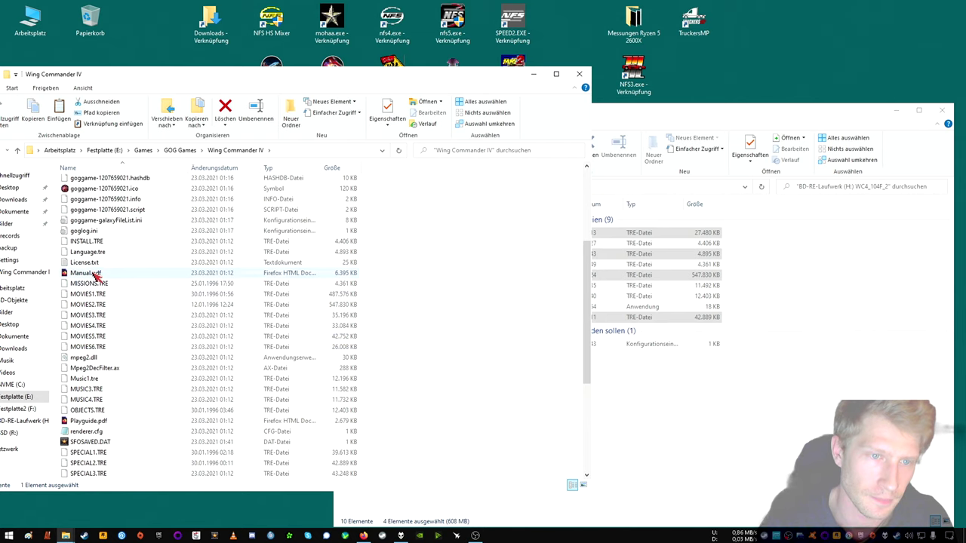
pyautogui.rightClick(105, 252)
pyautogui.click(157, 347)
pyautogui.scroll(3, 151, 343)
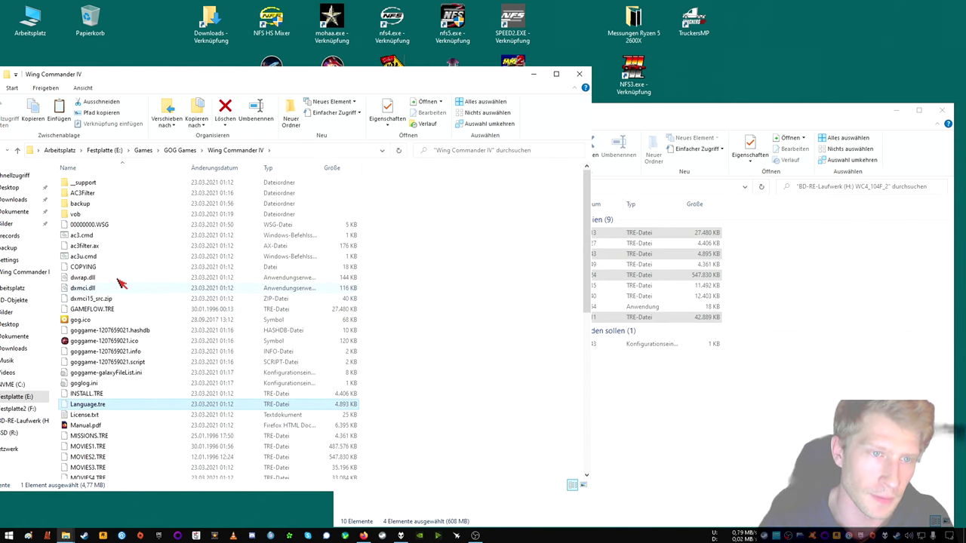
pyautogui.doubleClick(75, 207)
pyautogui.rightClick(136, 327)
pyautogui.click(162, 397)
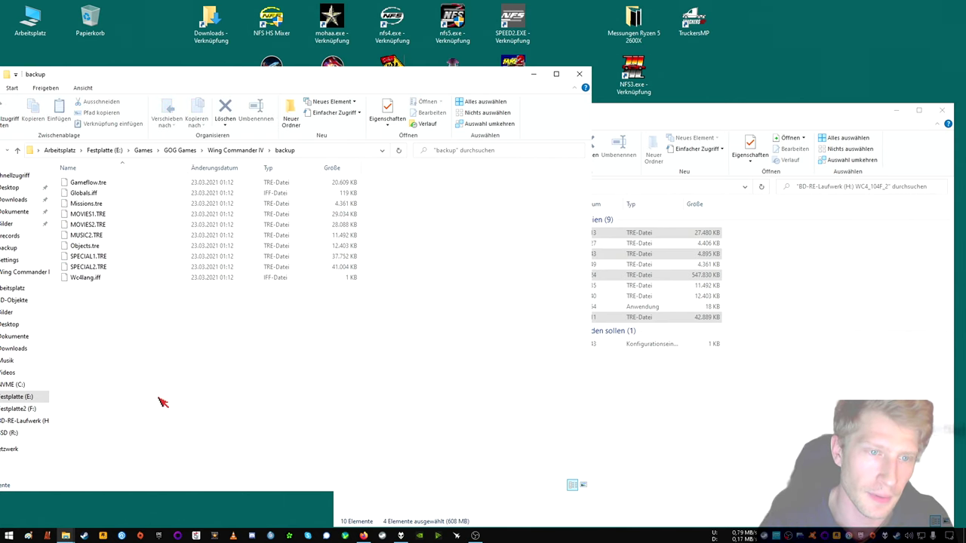
pyautogui.click(260, 151)
# Copy LANGUAGE.TRE from the WC4_104F_2 disc into the Wing Commander IV folder and close the disc window.
pyautogui.click(730, 115)
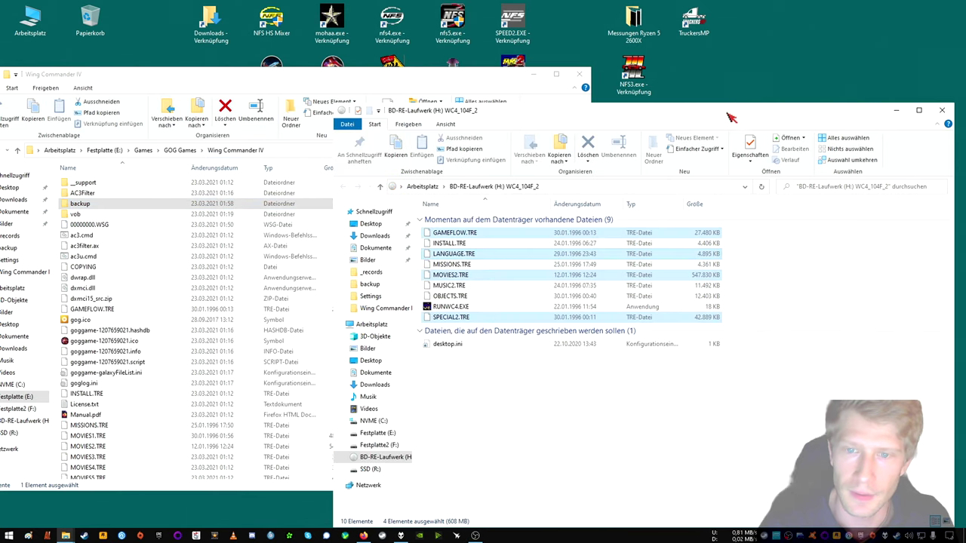
pyautogui.click(474, 254)
pyautogui.rightClick(469, 254)
pyautogui.click(509, 362)
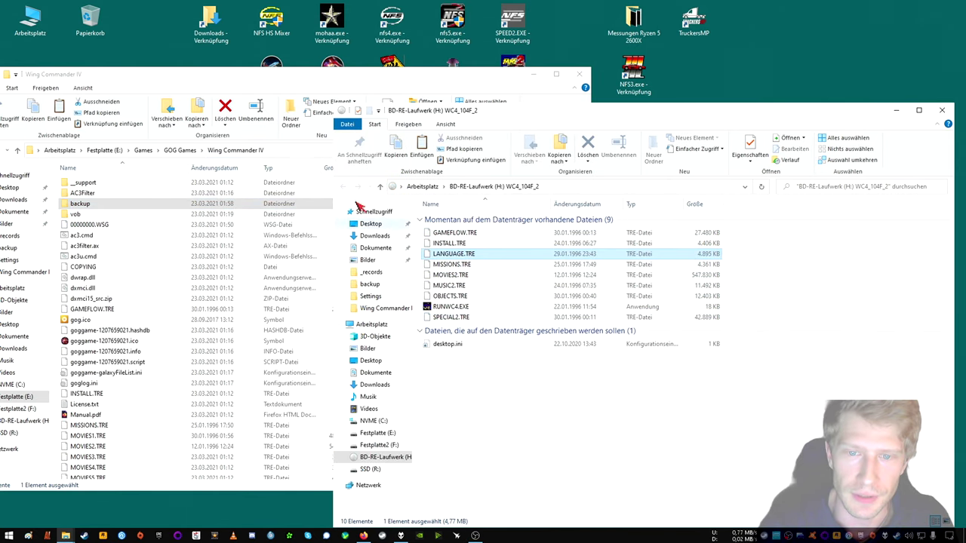
pyautogui.click(243, 85)
pyautogui.rightClick(438, 284)
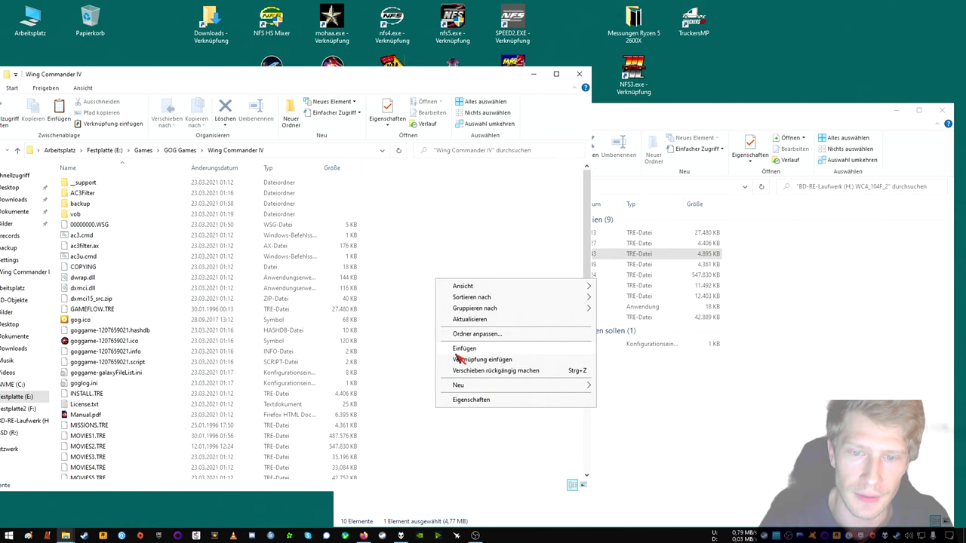
pyautogui.click(457, 349)
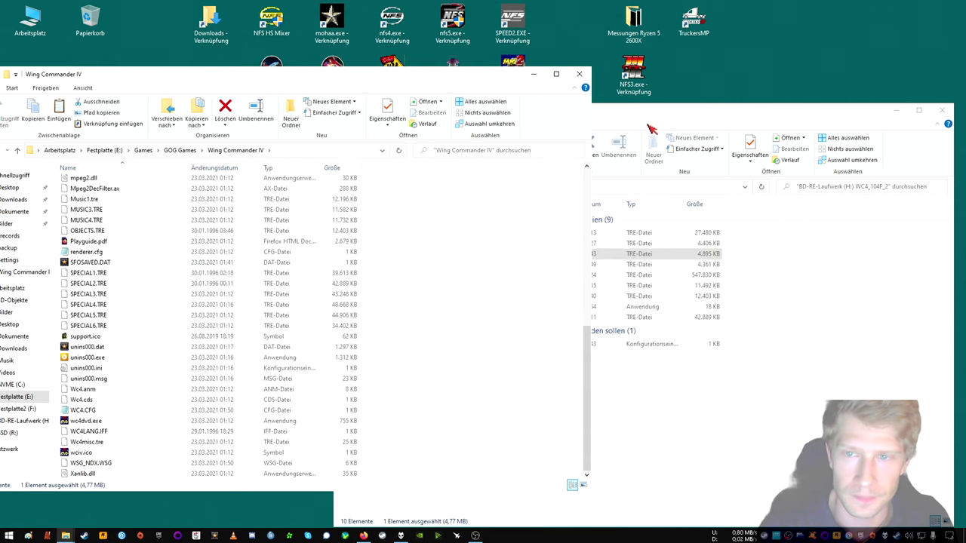
pyautogui.click(657, 127)
pyautogui.click(942, 110)
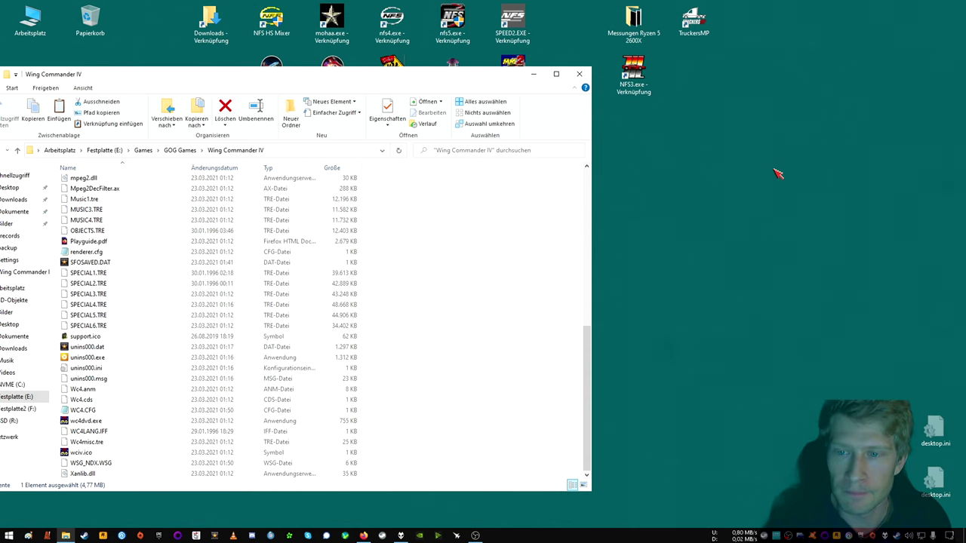
# Switch to foobar2000, copy the folder name System96 - Perception from the track's property details, and minimize the player.
pyautogui.click(401, 535)
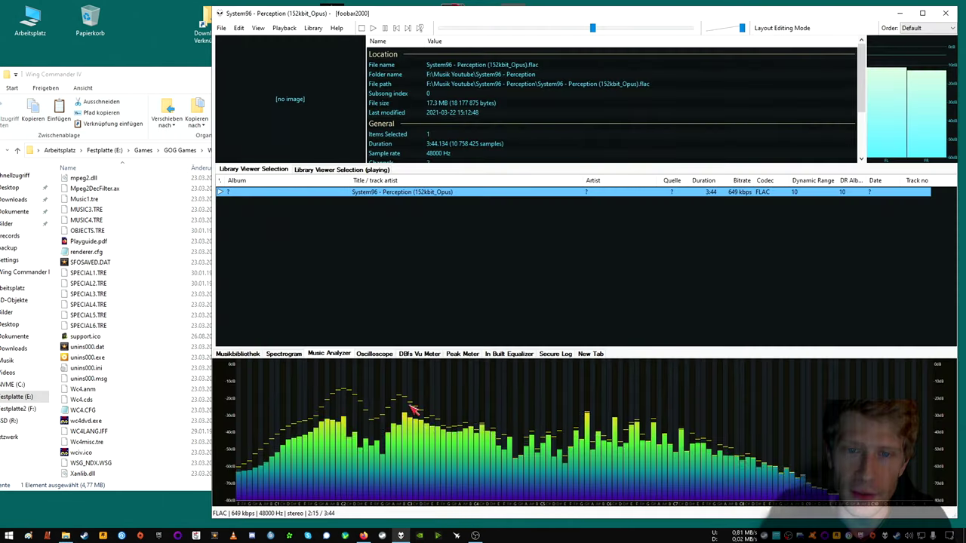
pyautogui.rightClick(388, 194)
pyautogui.click(411, 377)
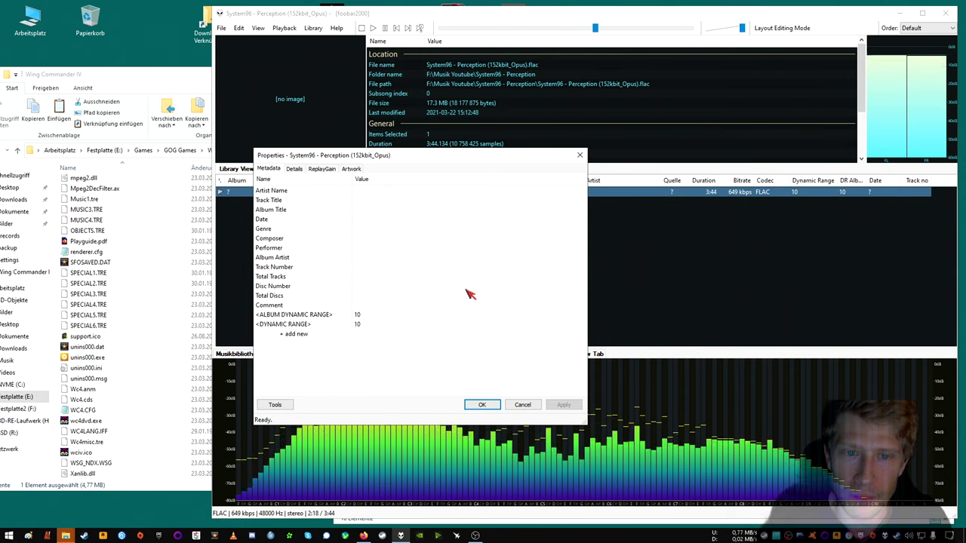
pyautogui.click(294, 169)
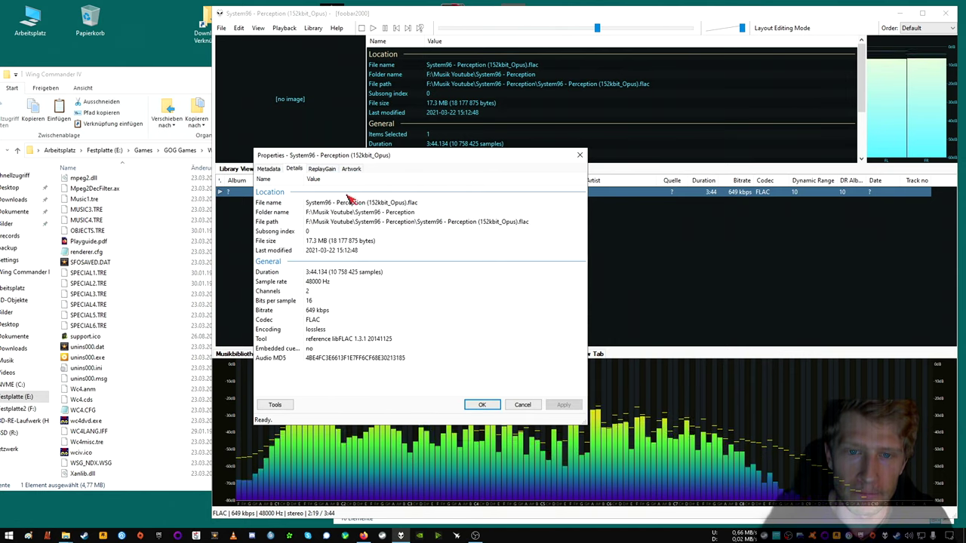
pyautogui.click(405, 217)
pyautogui.moveTo(415, 212); pyautogui.dragTo(353, 212)
pyautogui.rightClick(372, 210)
pyautogui.click(417, 240)
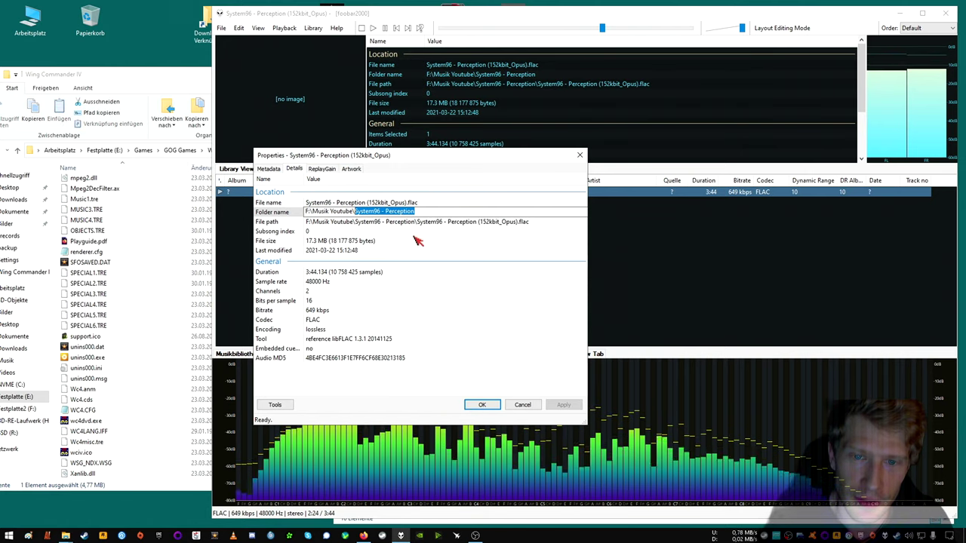
pyautogui.click(528, 404)
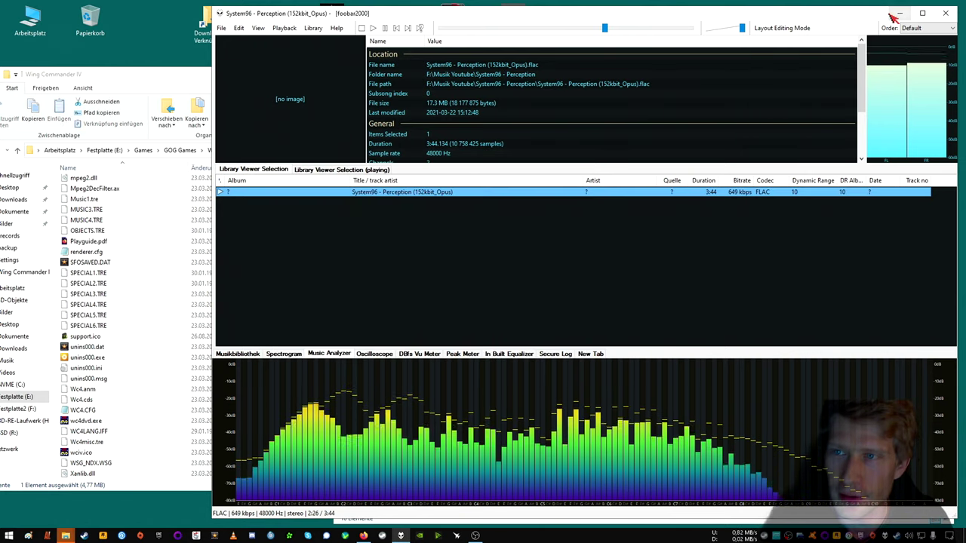
pyautogui.click(896, 14)
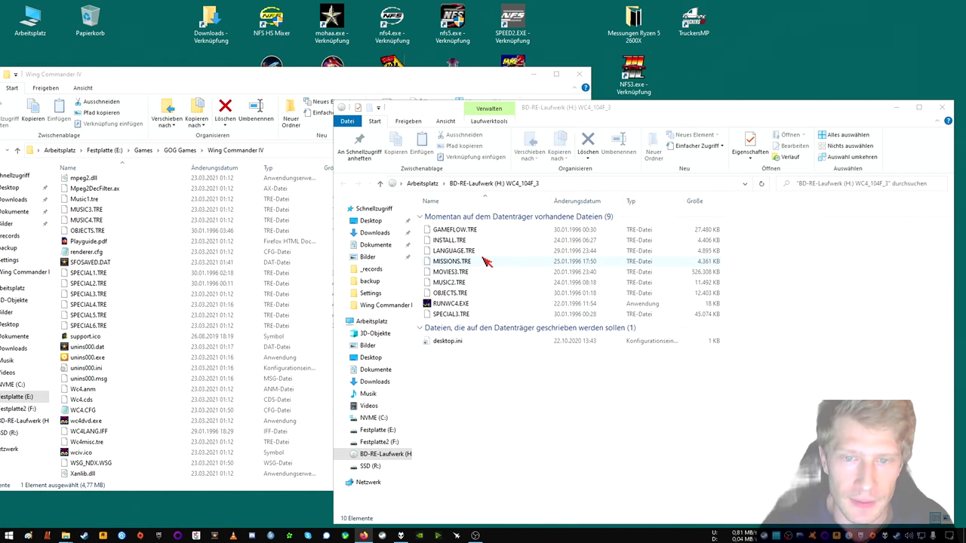
# Compare the Wing Commander IV folder with disc WC4_104F_3 and select MOVIES3.TRE and MUSIC2.TRE on the disc.
pyautogui.scroll(10, 193, 264)
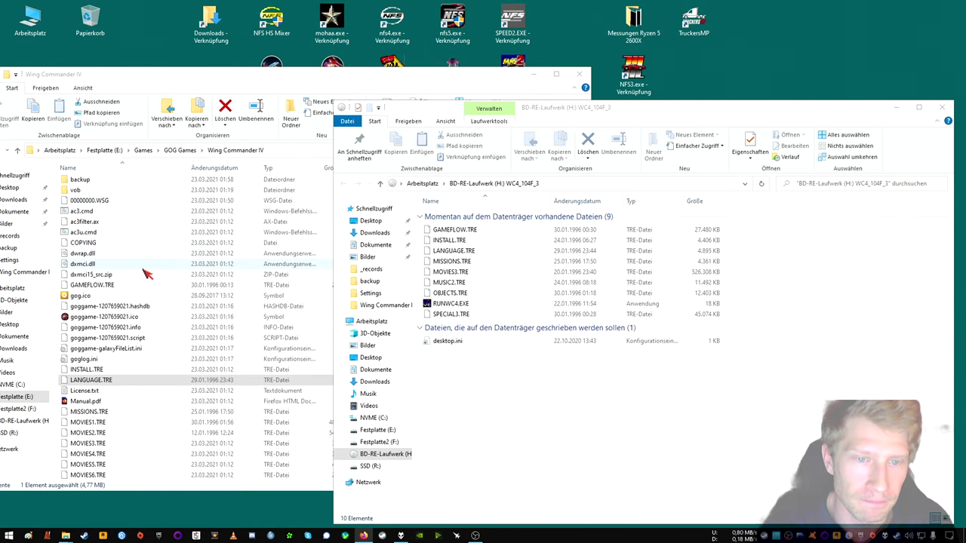
pyautogui.scroll(-5, 145, 290)
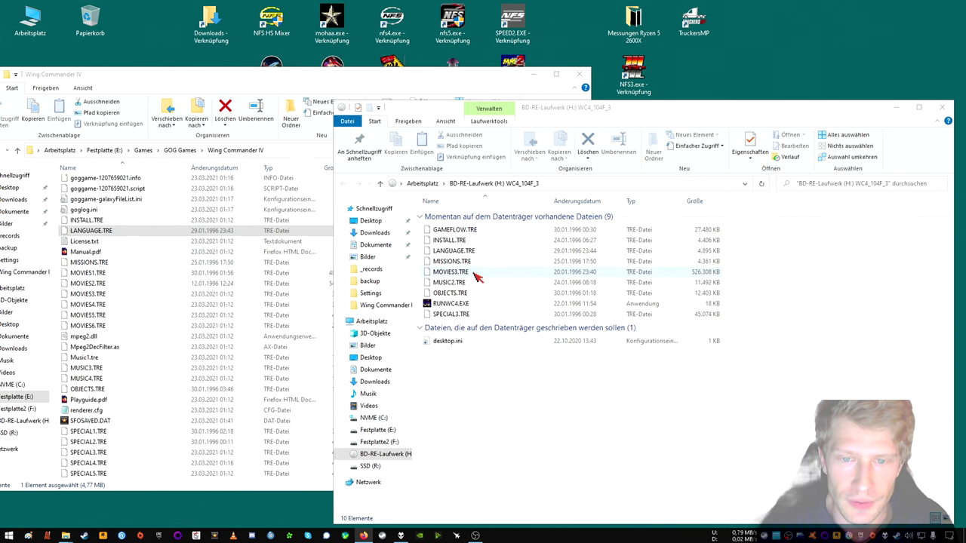
pyautogui.click(475, 274)
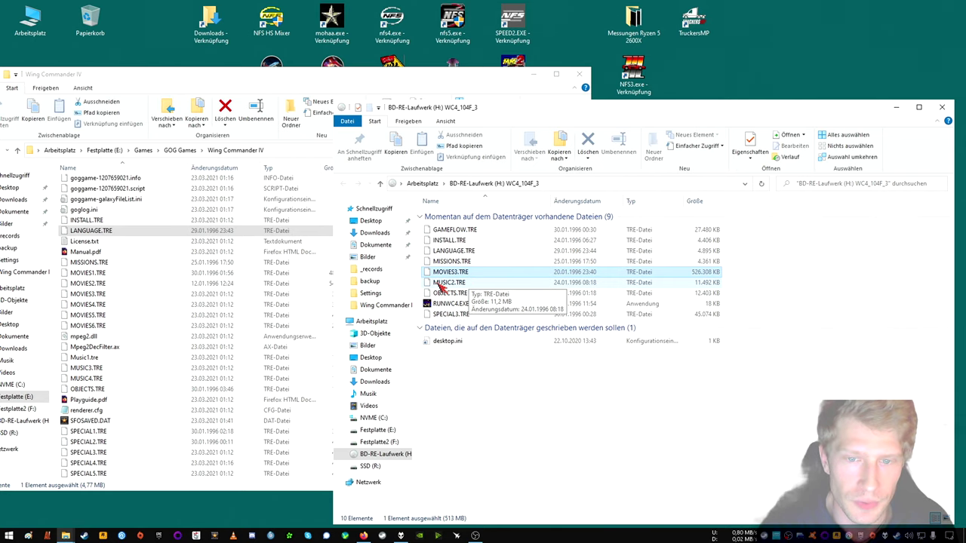
pyautogui.keyDown('ctrl'); pyautogui.click(488, 284); pyautogui.keyUp('ctrl')
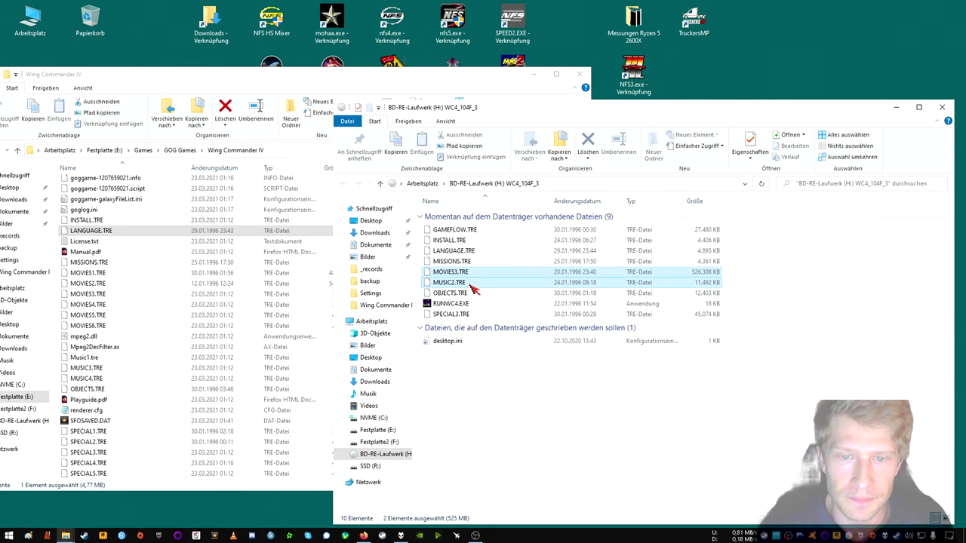
# Move MOVIES3.TRE and MUSIC3.TRE from the Wing Commander IV folder into the backup folder.
pyautogui.click(114, 298)
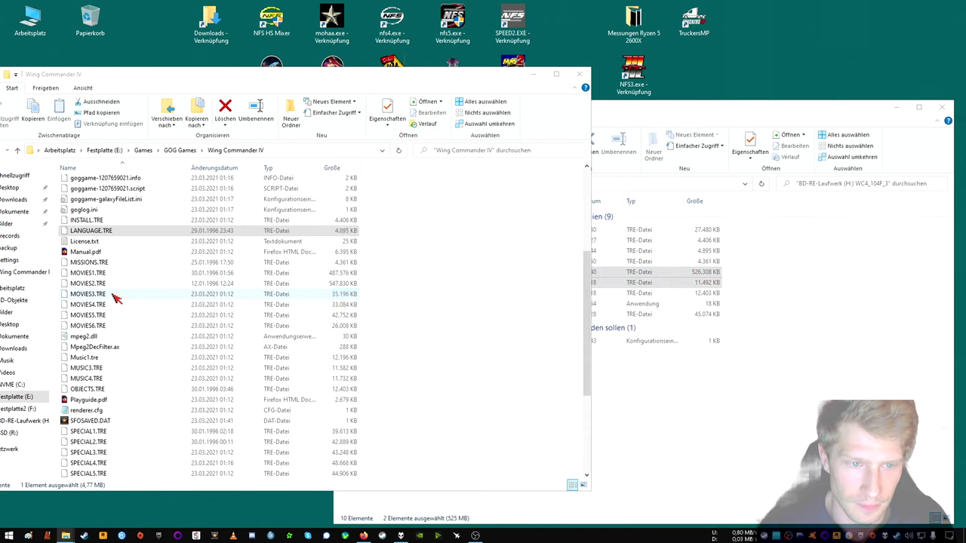
pyautogui.keyDown('ctrl'); pyautogui.click(106, 368); pyautogui.keyUp('ctrl')
pyautogui.rightClick(106, 367)
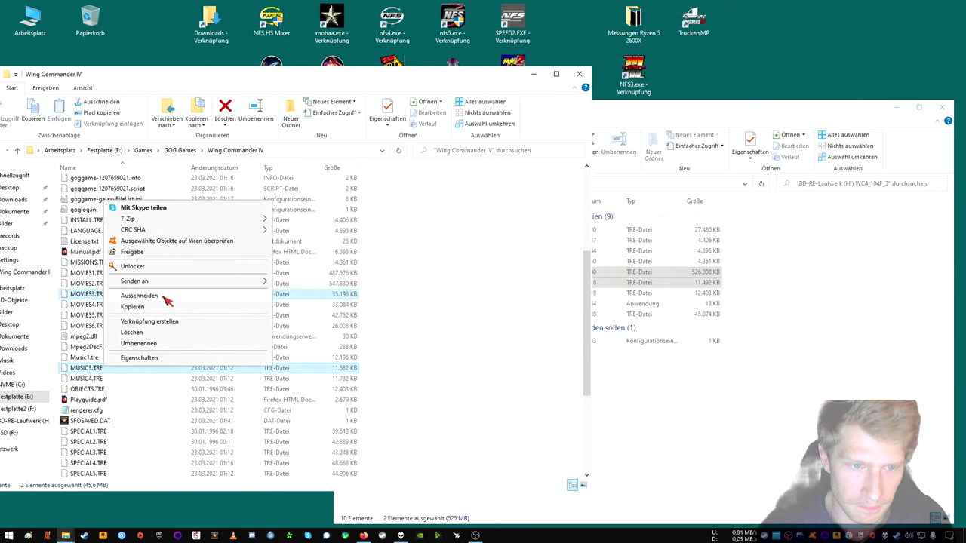
pyautogui.click(165, 305)
pyautogui.scroll(5, 160, 300)
pyautogui.rightClick(91, 205)
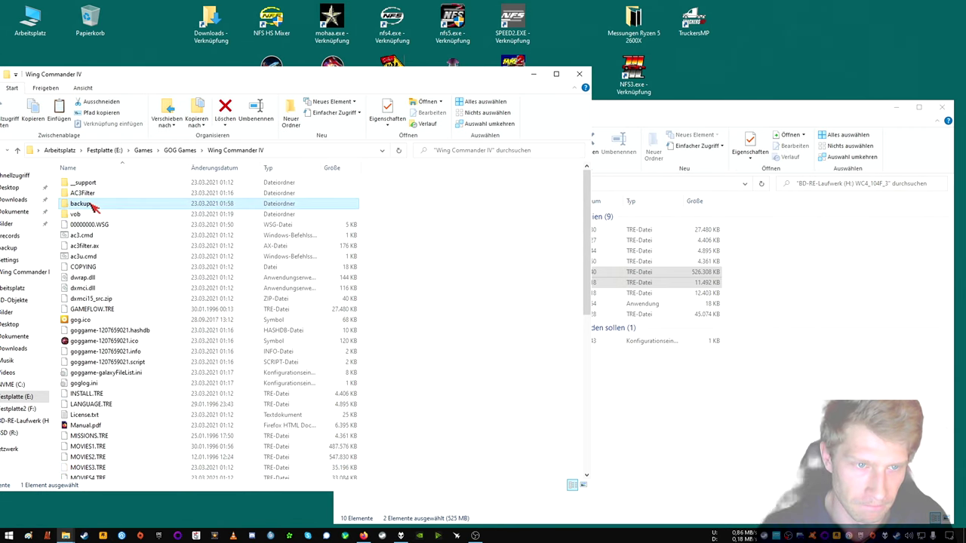
pyautogui.click(149, 387)
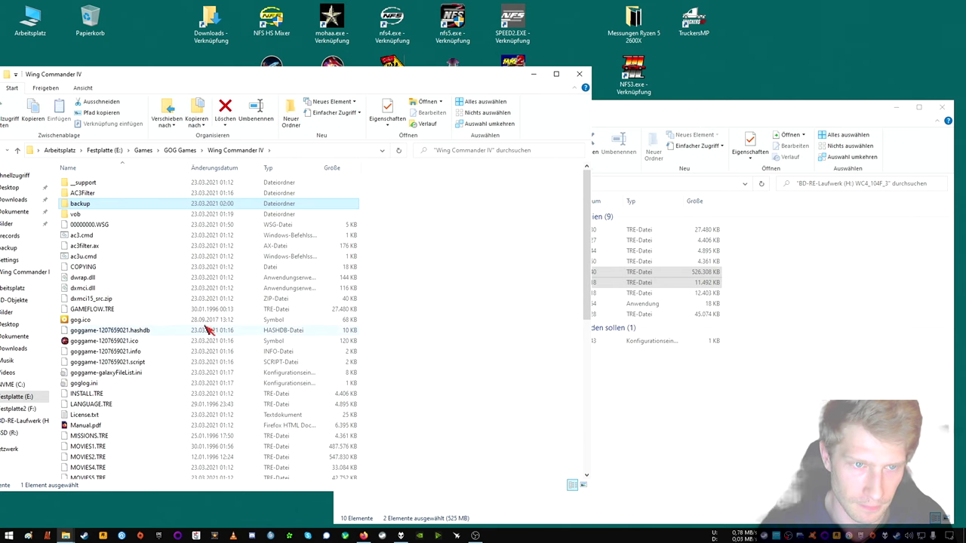
# Copy the selected MOVIES3.TRE and MUSIC2.TRE from disc WC4_104F_3 into the Wing Commander IV folder.
pyautogui.scroll(-4, 248, 317)
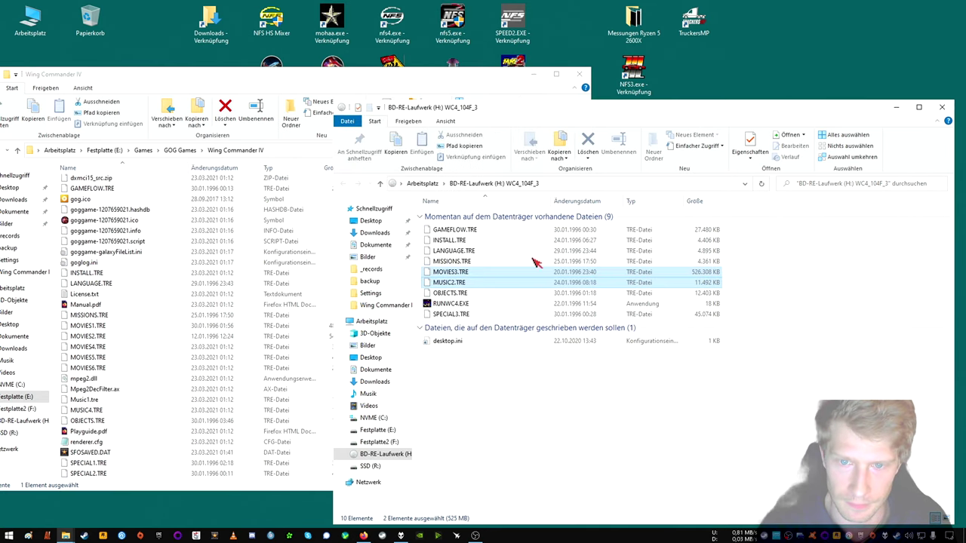
pyautogui.rightClick(483, 283)
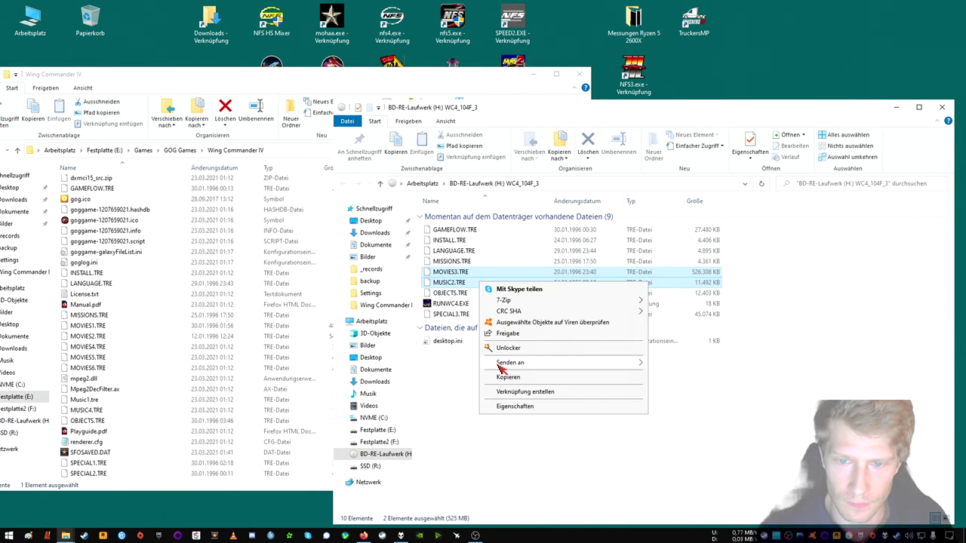
pyautogui.click(508, 376)
pyautogui.click(231, 80)
pyautogui.rightClick(415, 293)
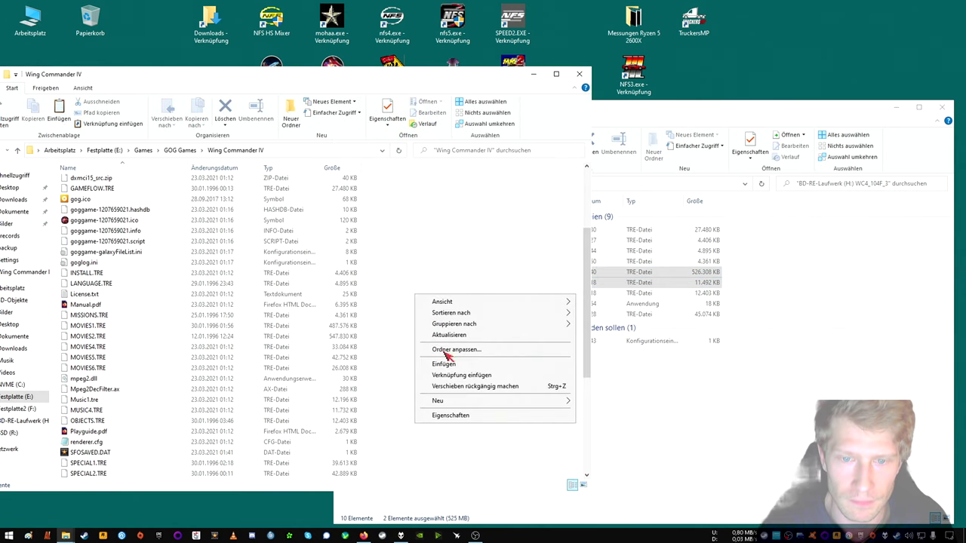
pyautogui.click(452, 349)
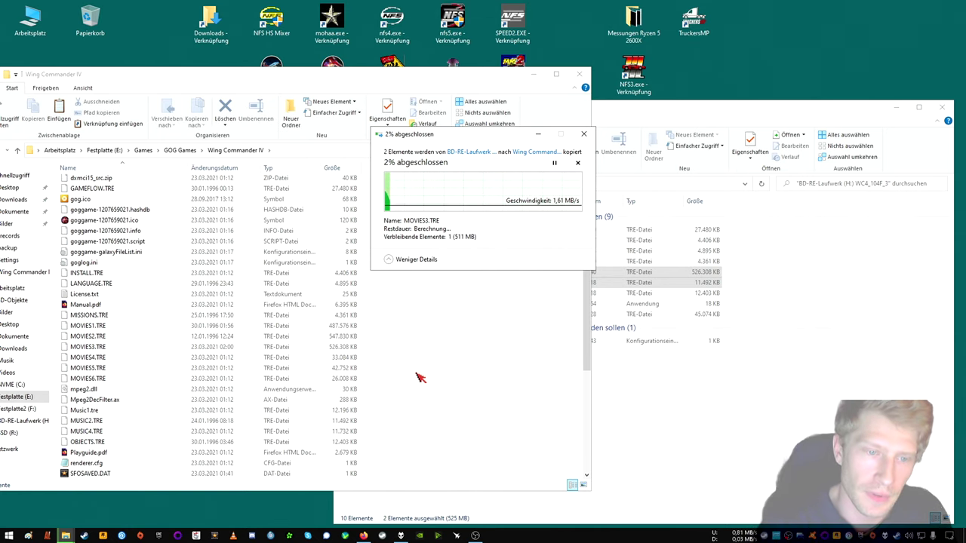
# Check the launch target in the Wing Commander 4 desktop shortcut's properties and close them without changes.
pyautogui.scroll(-4, 421, 378)
pyautogui.scroll(-2, 416, 384)
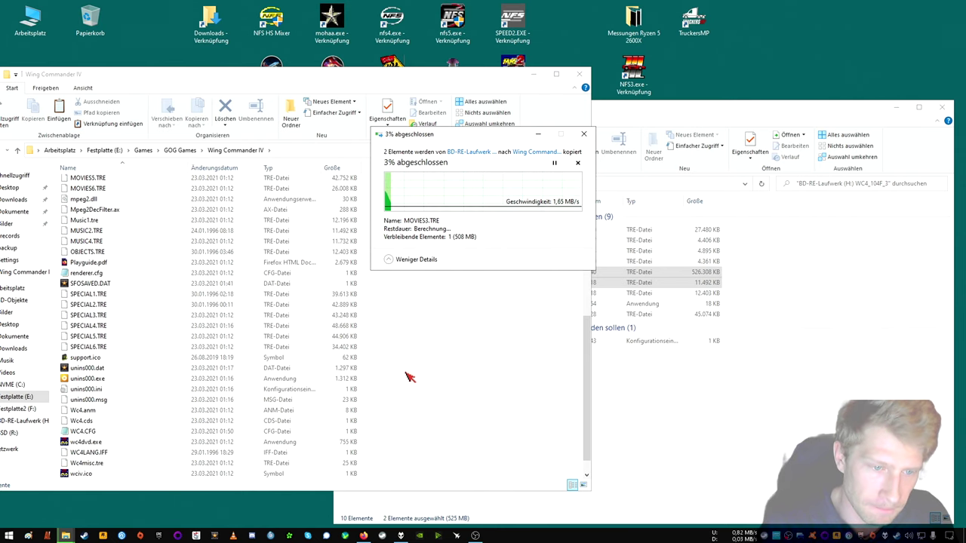
pyautogui.rightClick(339, 66)
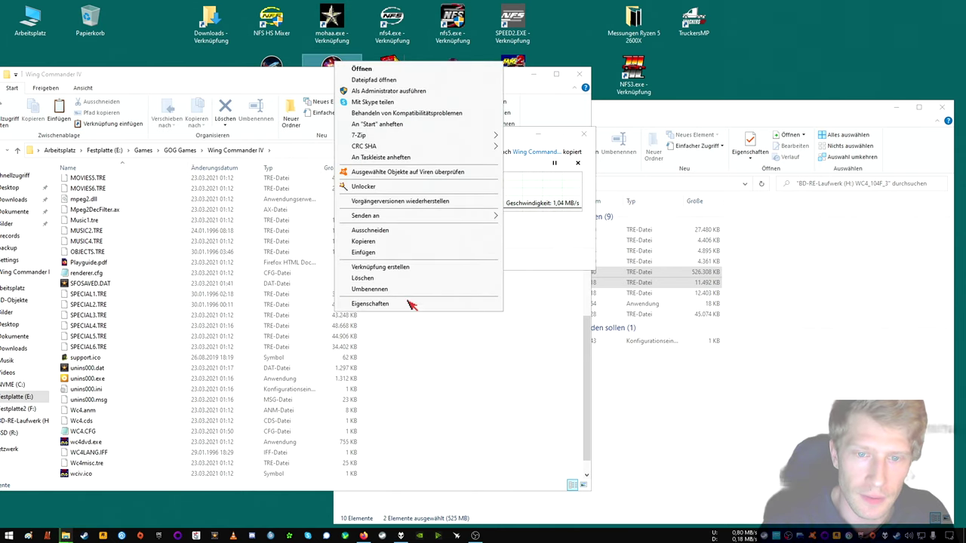
pyautogui.click(436, 303)
pyautogui.moveTo(496, 162); pyautogui.dragTo(526, 162)
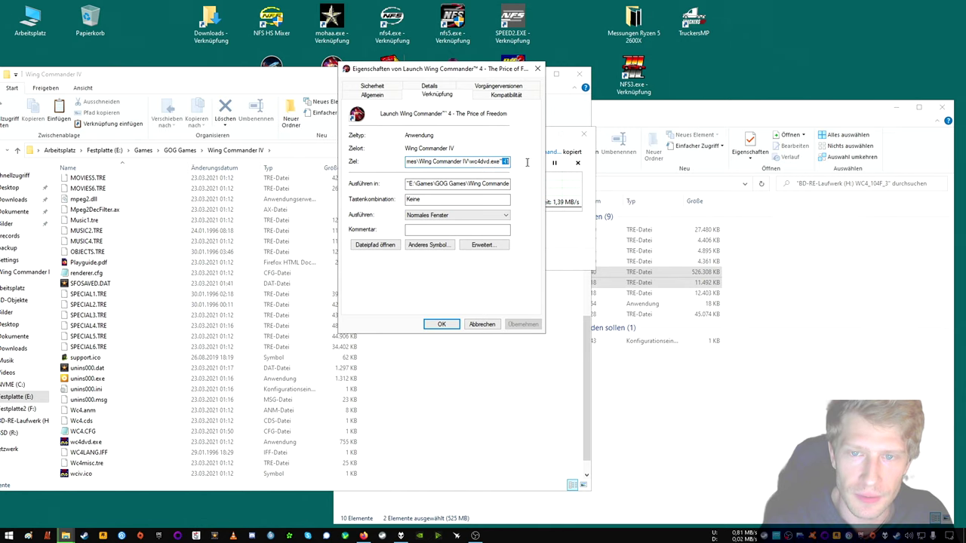
pyautogui.click(483, 324)
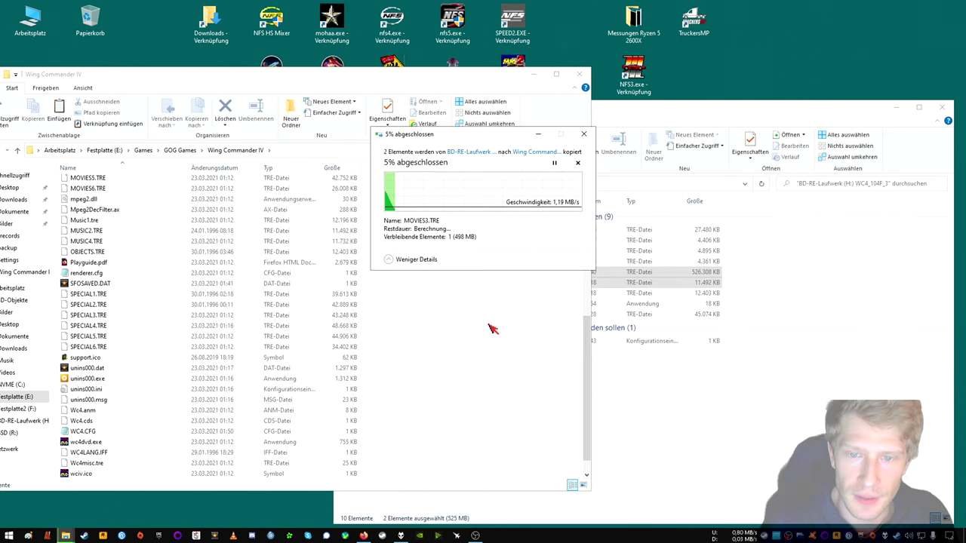
pyautogui.scroll(-1, 125, 377)
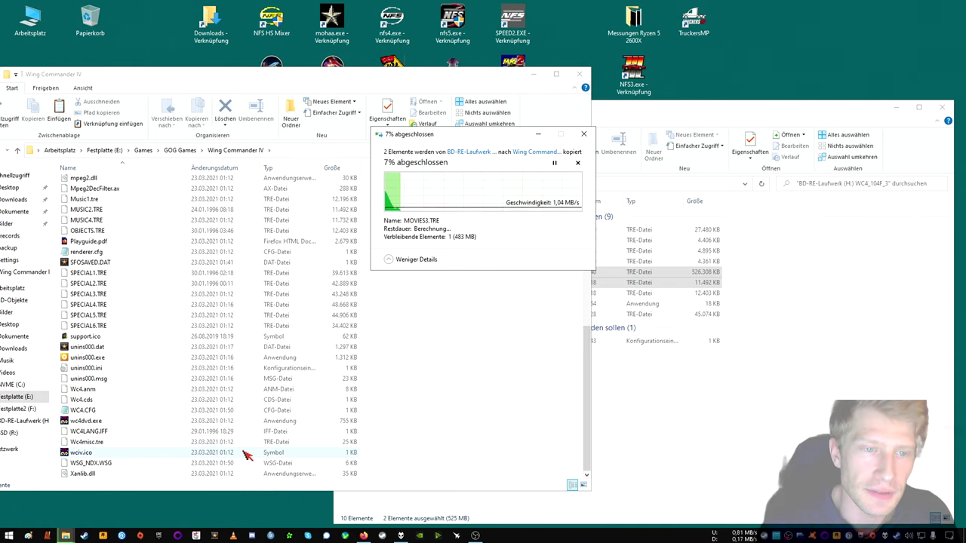
pyautogui.scroll(4, 133, 408)
pyautogui.scroll(1, 133, 404)
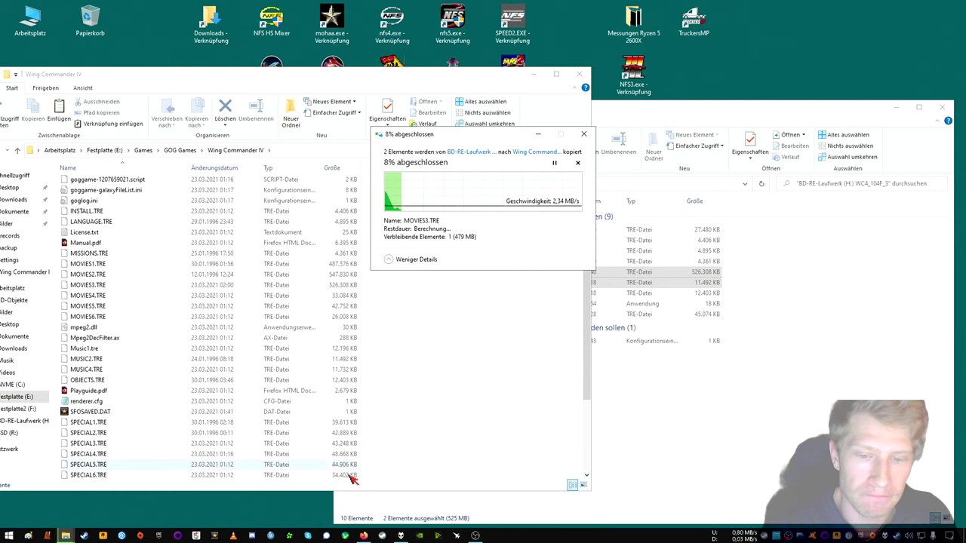
# Switch to foobar2000, set the playback order to Repeat (track), restart System96 - Perception, and minimize the player.
pyautogui.click(400, 536)
pyautogui.click(934, 28)
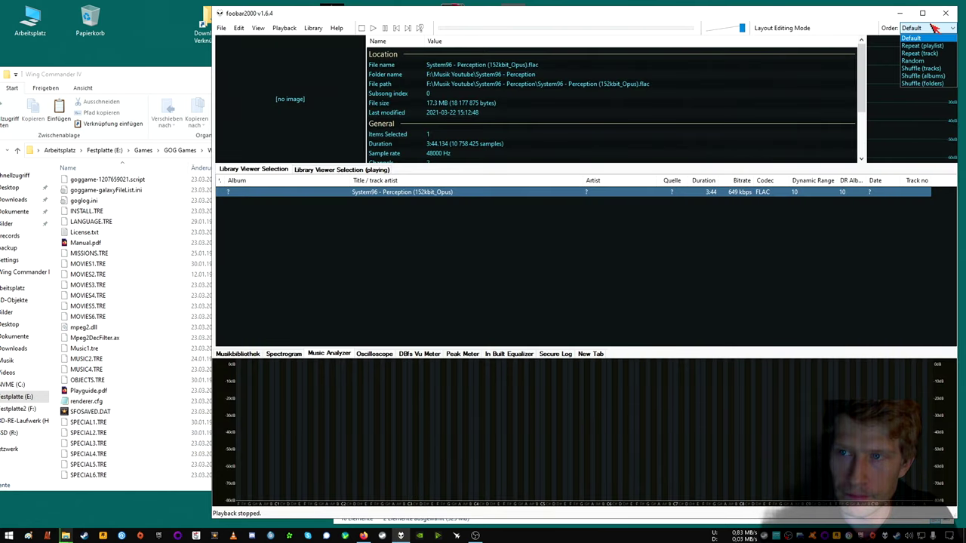
pyautogui.click(938, 57)
pyautogui.doubleClick(661, 195)
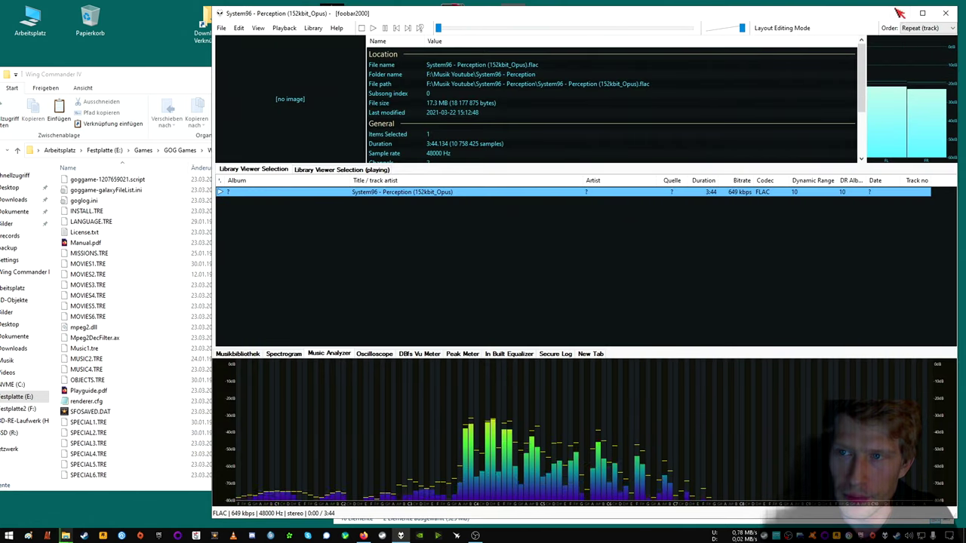
pyautogui.click(401, 535)
pyautogui.scroll(5, 173, 341)
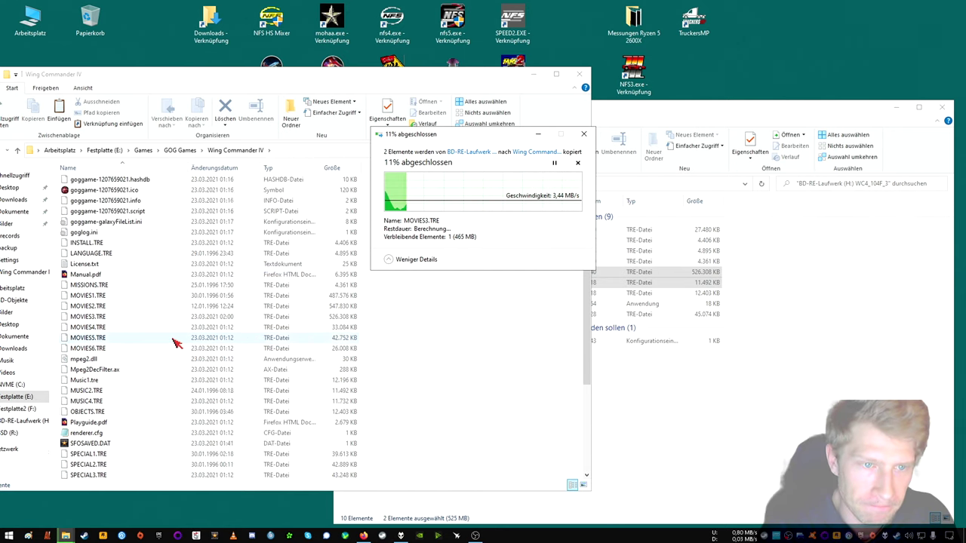
pyautogui.scroll(1, 174, 344)
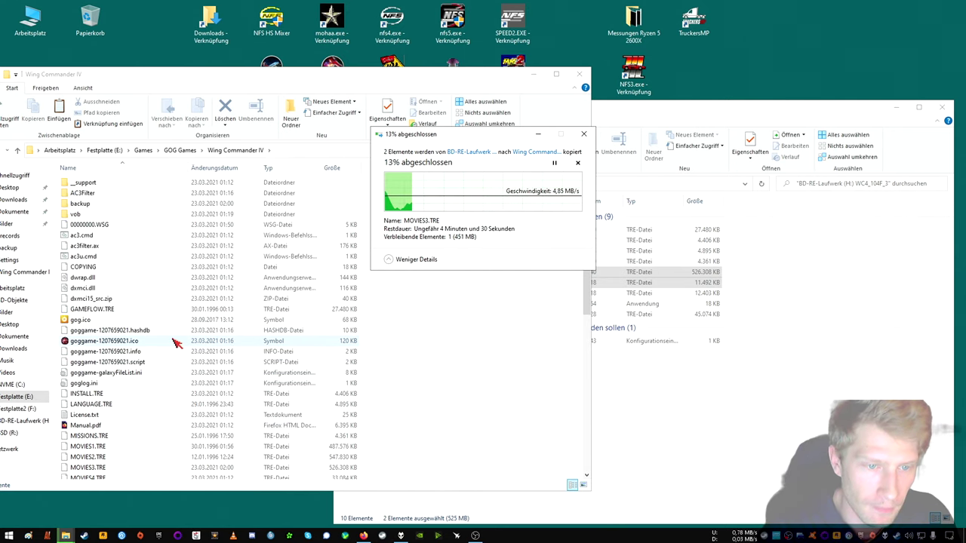
pyautogui.scroll(-1, 174, 343)
pyautogui.scroll(-2, 176, 351)
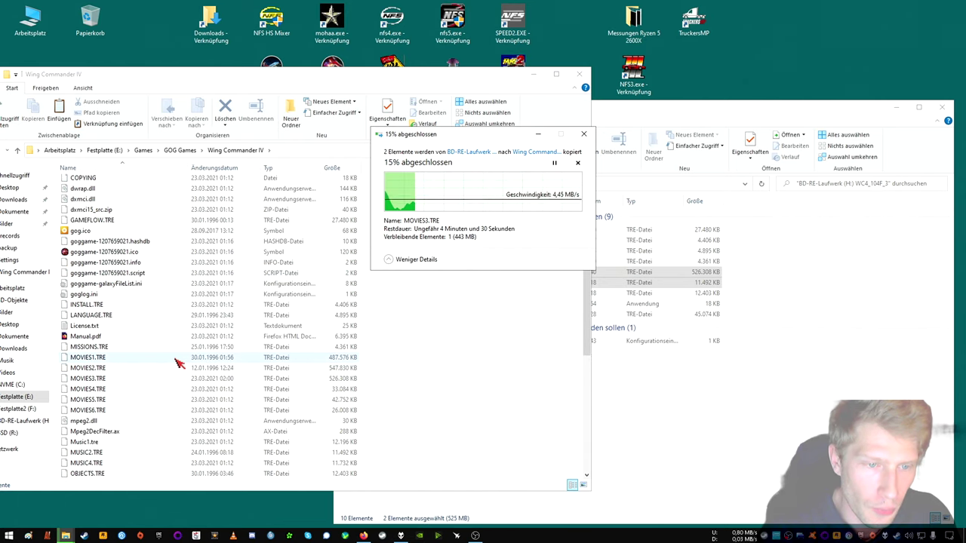
pyautogui.scroll(-1, 179, 360)
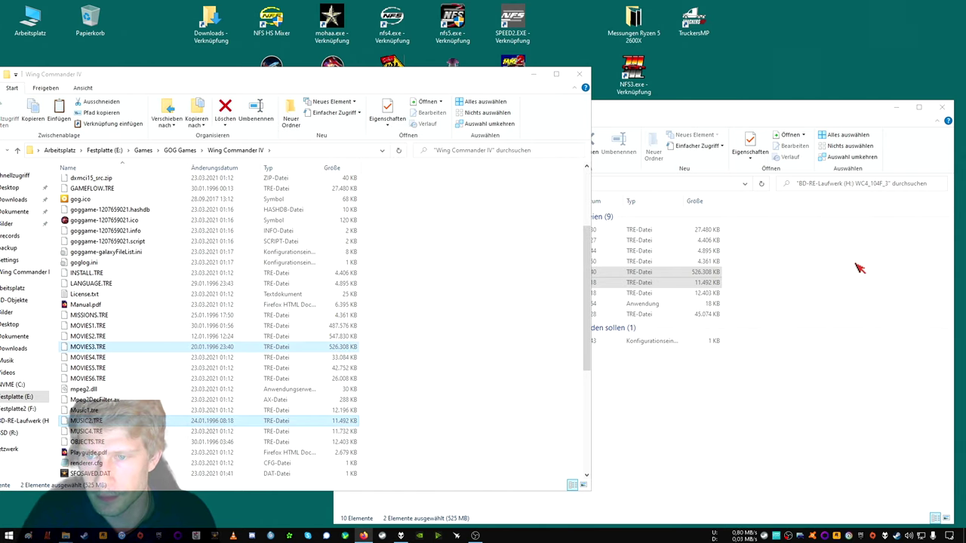
# Close the WC4_104F_3 disc window and move Music1.tre from the Wing Commander IV folder into the backup folder.
pyautogui.click(815, 324)
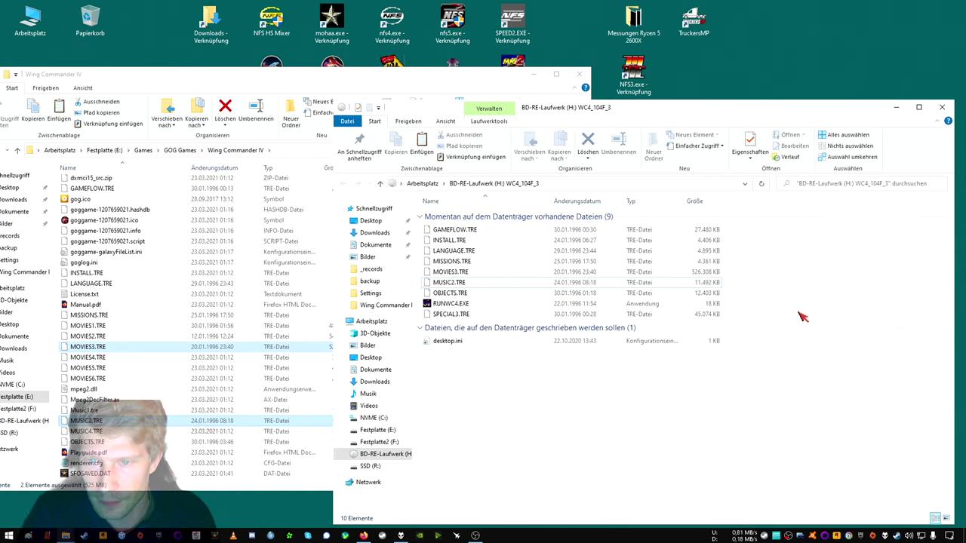
pyautogui.click(942, 107)
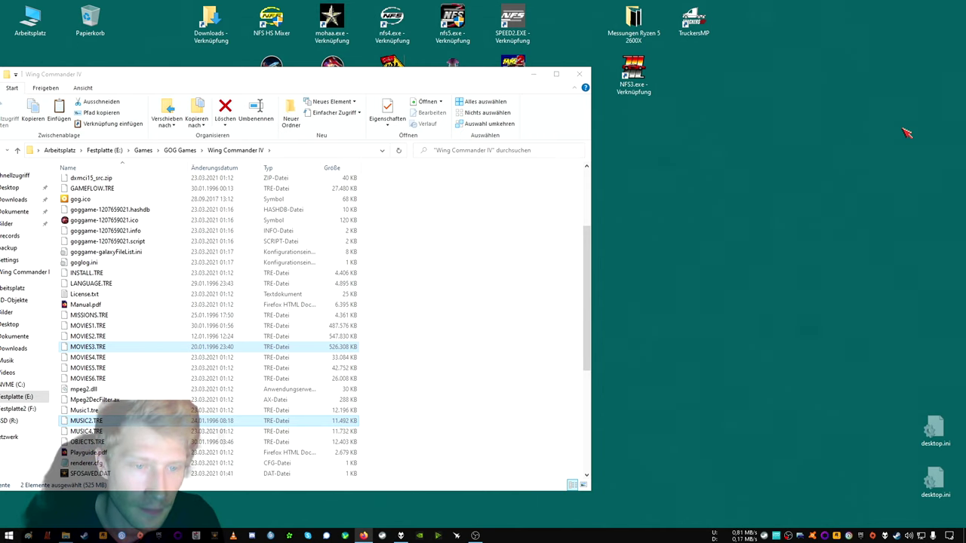
pyautogui.rightClick(112, 410)
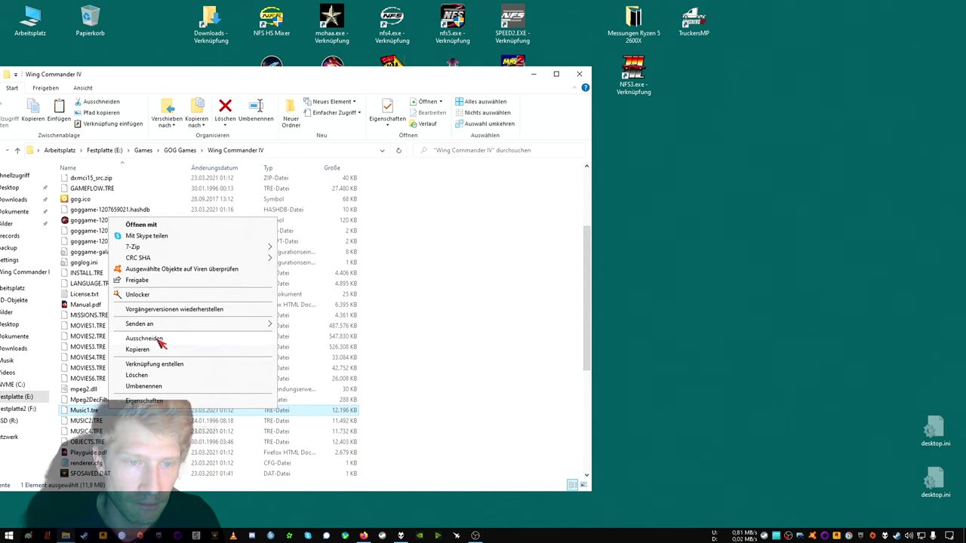
pyautogui.click(156, 340)
pyautogui.rightClick(78, 203)
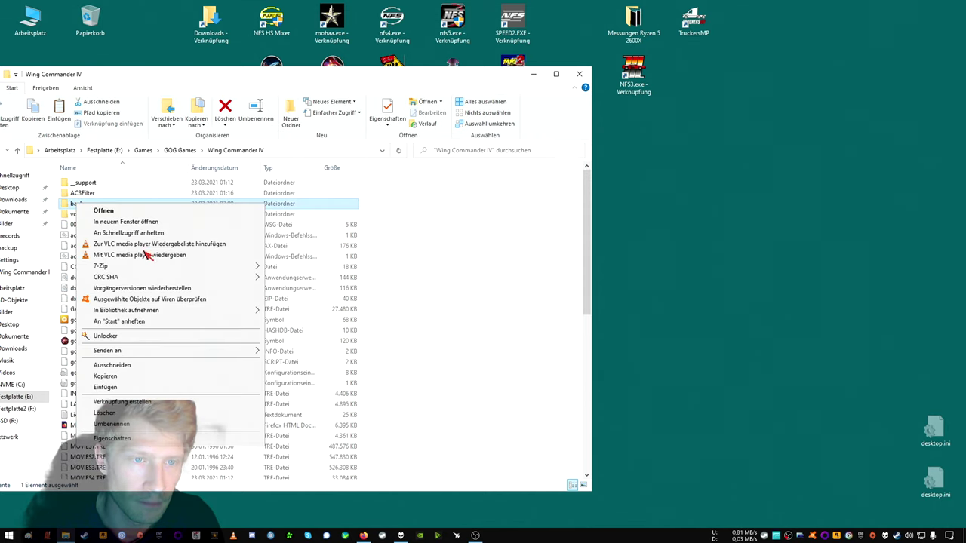
pyautogui.click(143, 387)
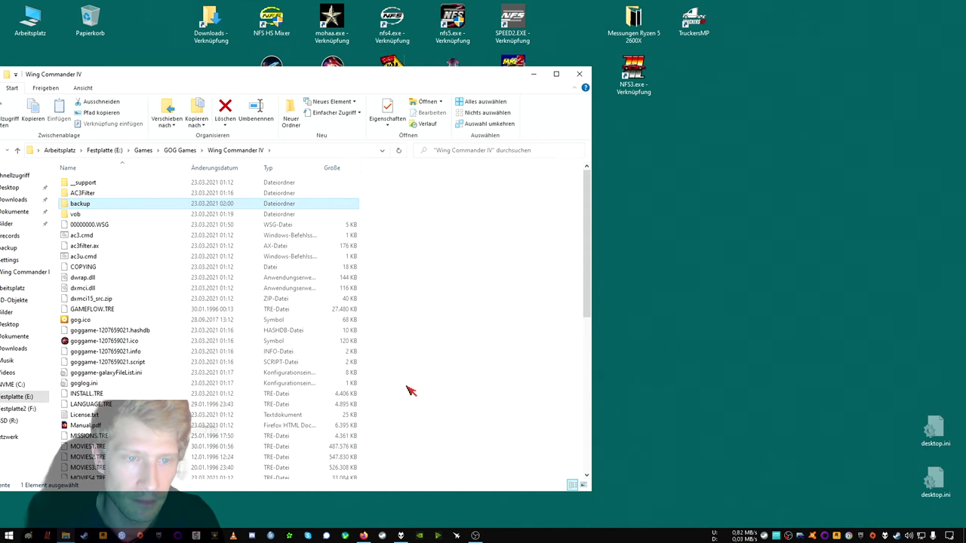
pyautogui.scroll(-4, 412, 387)
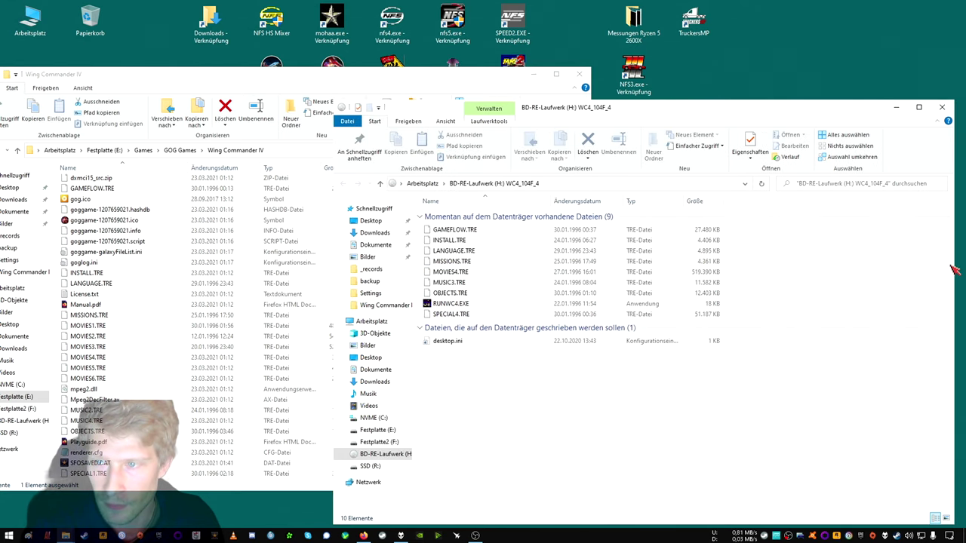
# Resize and arrange the WC4_104F_4 disc window and the Wing Commander IV folder window side by side without overlap.
pyautogui.moveTo(954, 267); pyautogui.dragTo(784, 267)
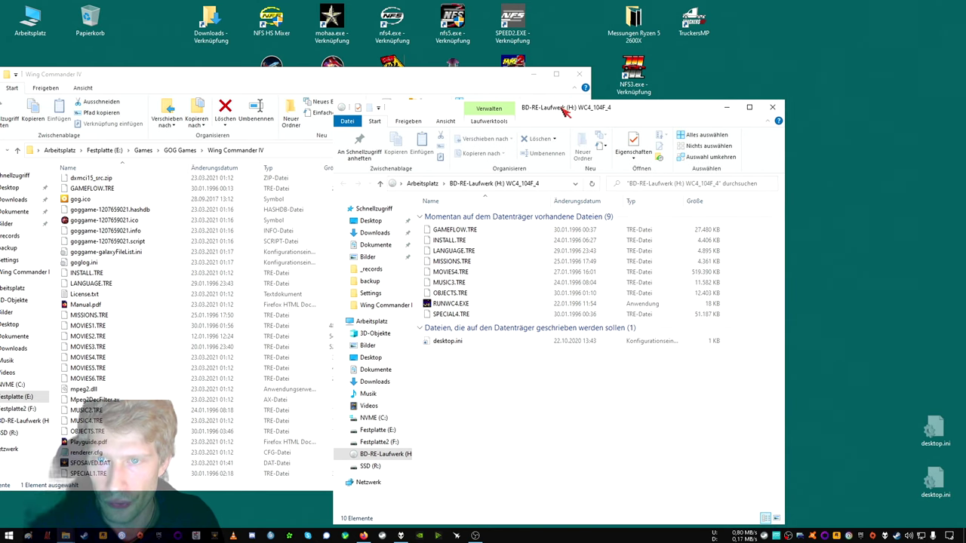
pyautogui.moveTo(564, 108); pyautogui.dragTo(730, 91)
pyautogui.moveTo(421, 76); pyautogui.dragTo(459, 71)
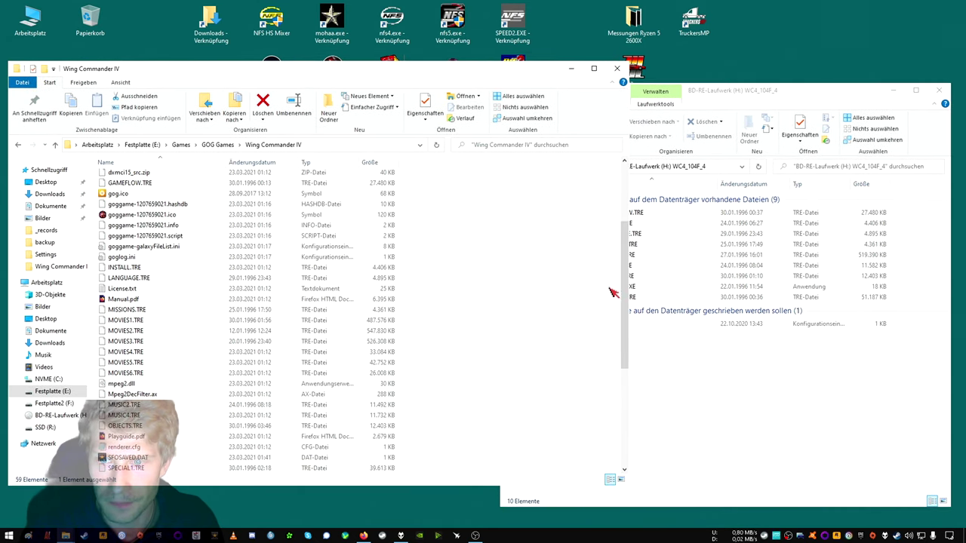
pyautogui.moveTo(471, 363); pyautogui.dragTo(468, 363)
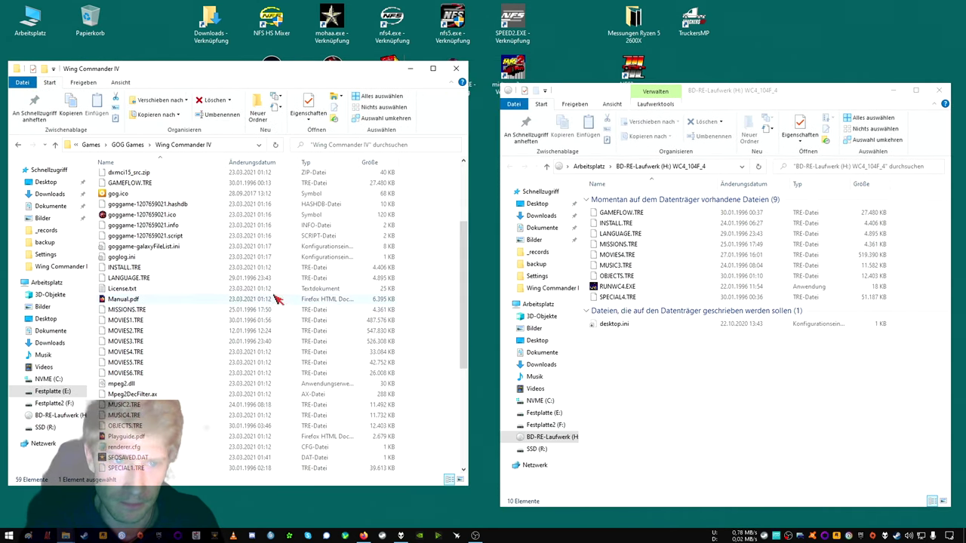
# Move MOVIES4.TRE from the Wing Commander IV folder into the backup folder.
pyautogui.click(149, 353)
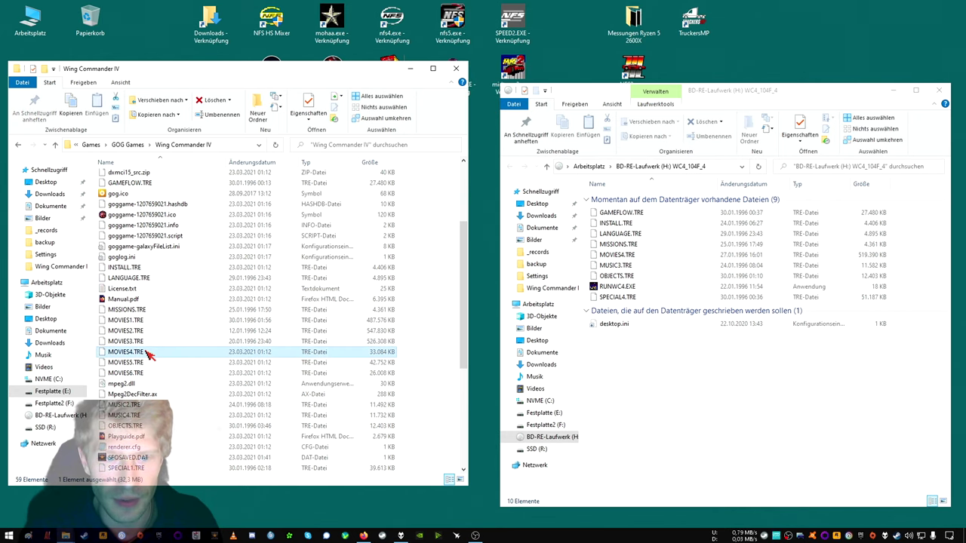
pyautogui.rightClick(149, 352)
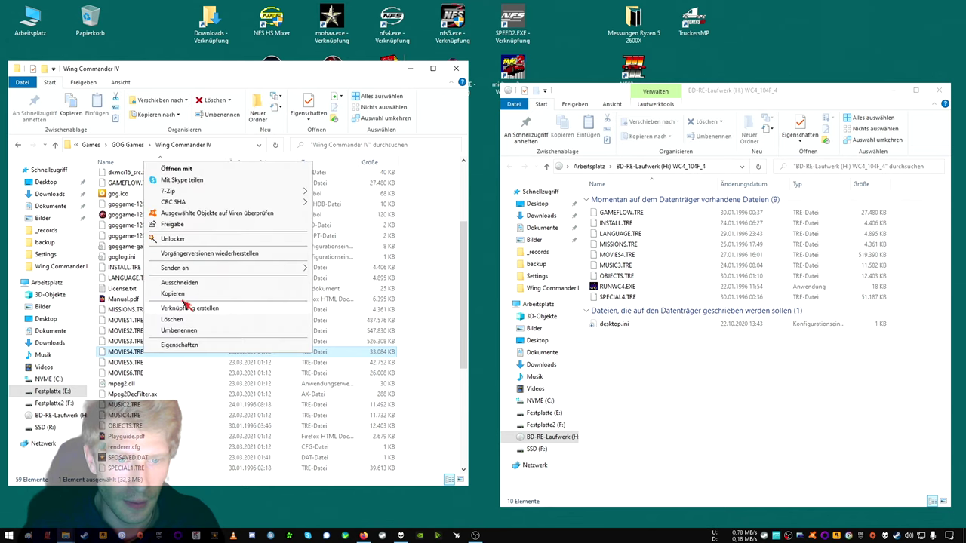
pyautogui.click(184, 300)
pyautogui.scroll(4, 159, 256)
pyautogui.rightClick(123, 202)
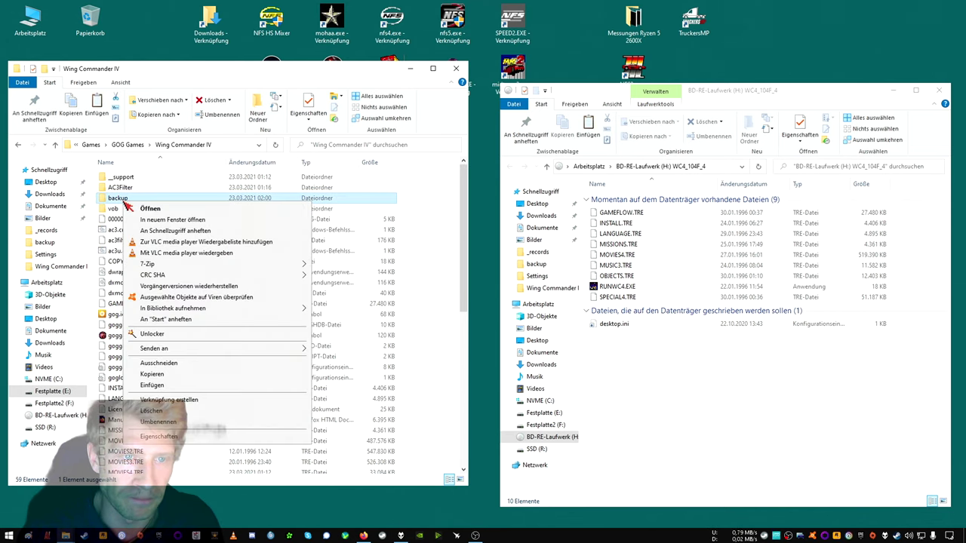
pyautogui.click(184, 383)
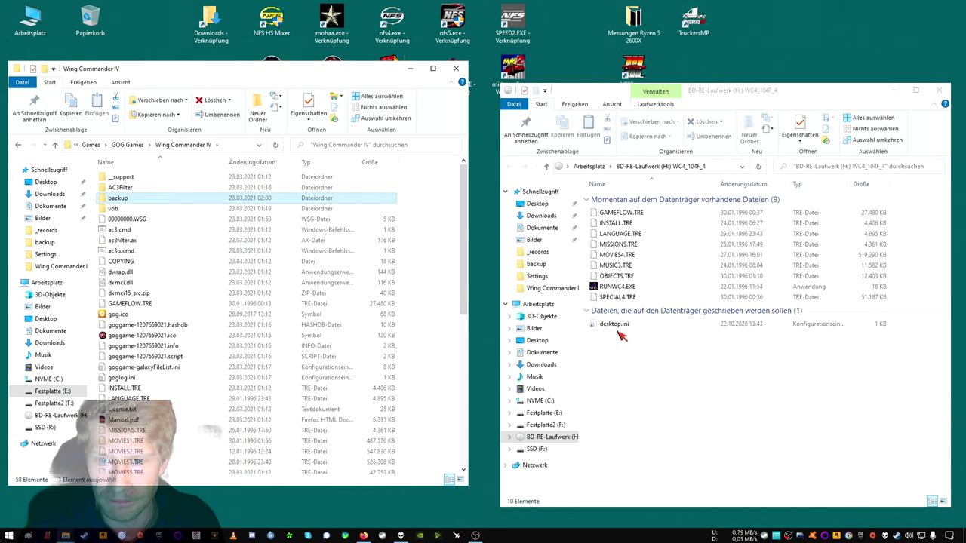
# Copy MOVIES4.TRE and MUSIC3.TRE from disc WC4_104F_4 into the Wing Commander IV folder and move the progress window aside.
pyautogui.click(633, 256)
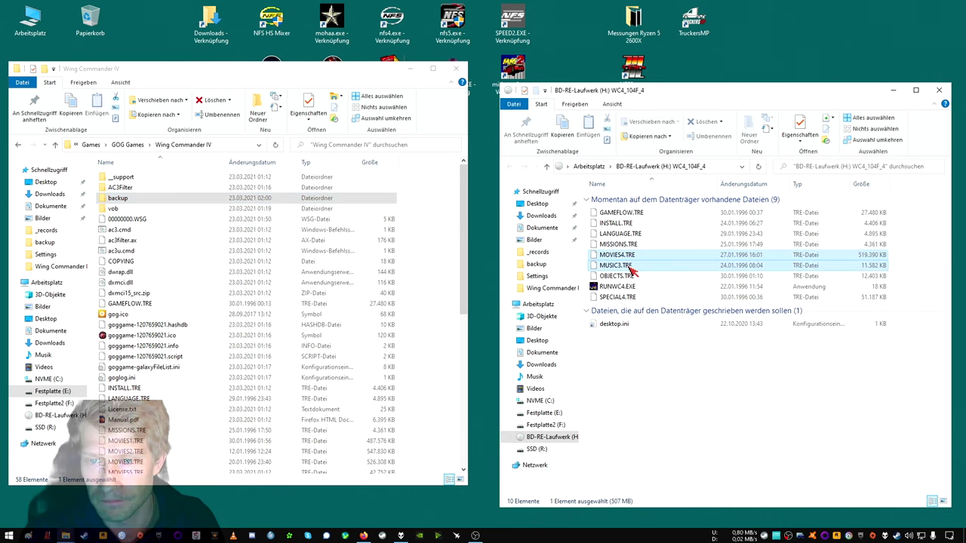
pyautogui.keyDown('ctrl'); pyautogui.click(632, 265); pyautogui.keyUp('ctrl')
pyautogui.rightClick(632, 265)
pyautogui.click(683, 356)
pyautogui.rightClick(426, 302)
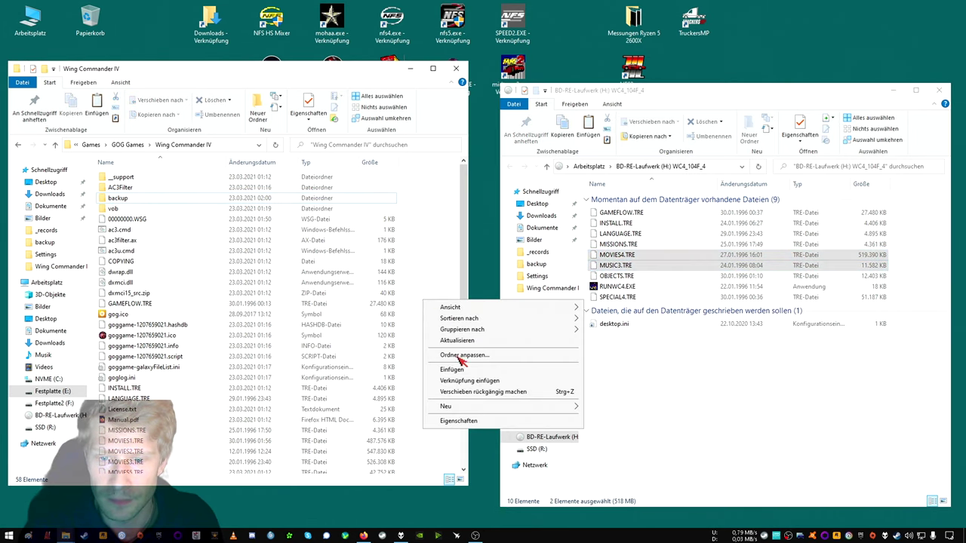
pyautogui.click(453, 369)
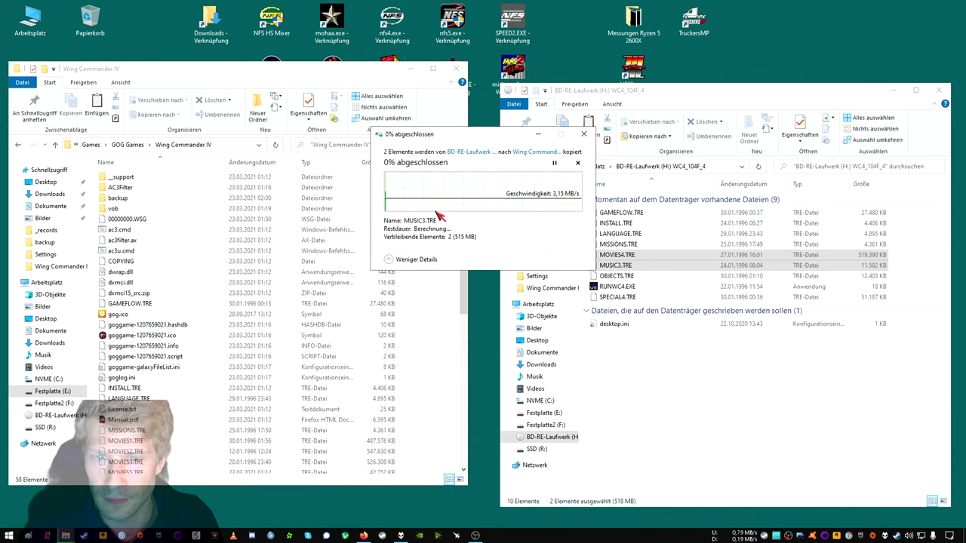
pyautogui.moveTo(422, 133); pyautogui.dragTo(322, 107)
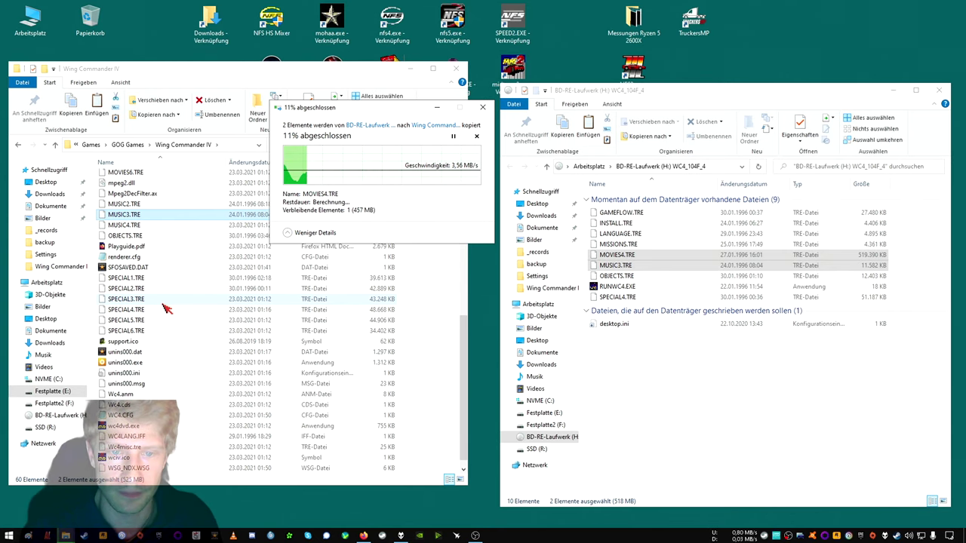
# Move SPECIAL4.TRE from the Wing Commander IV folder into the backup folder.
pyautogui.rightClick(129, 311)
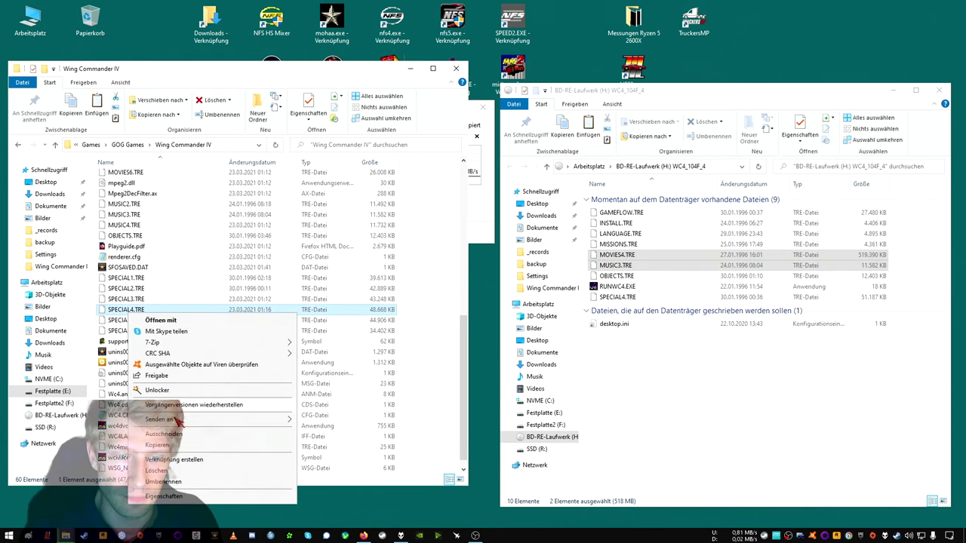
pyautogui.click(186, 434)
pyautogui.scroll(10, 189, 362)
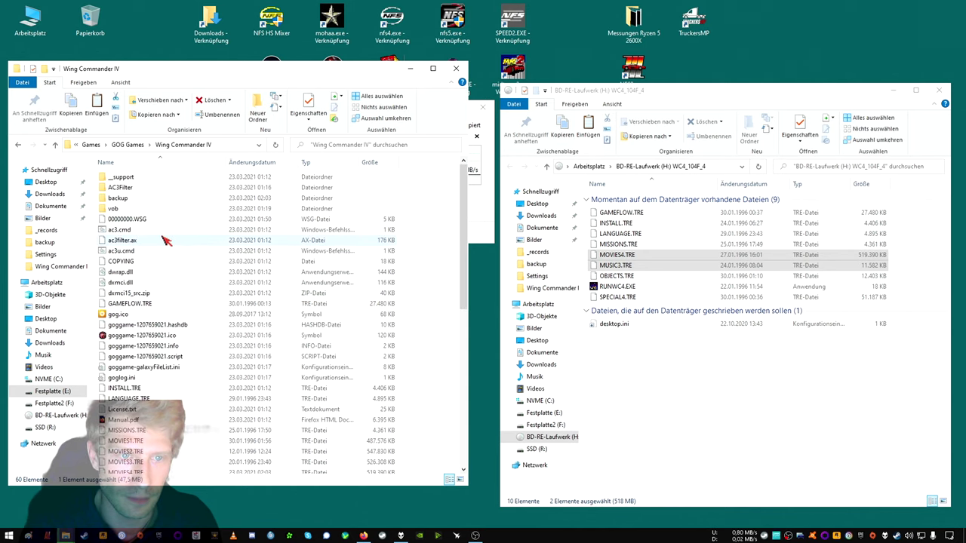
pyautogui.rightClick(122, 200)
pyautogui.click(185, 334)
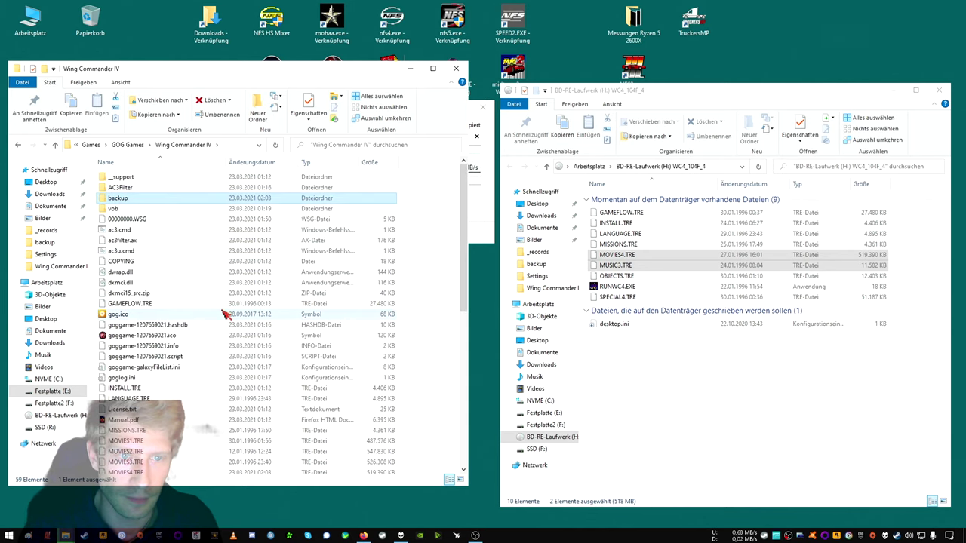
pyautogui.scroll(-7, 204, 347)
pyautogui.scroll(-4, 207, 352)
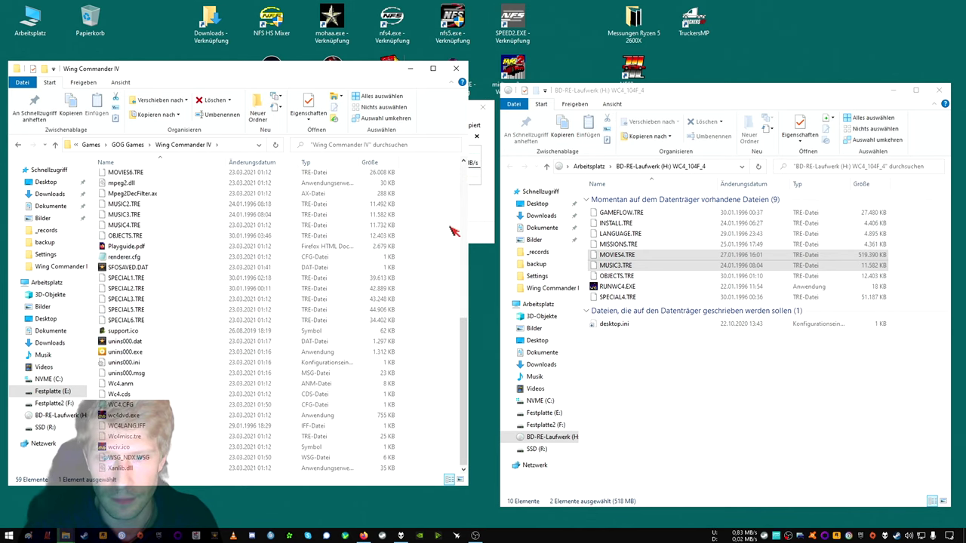
# Copy SPECIAL4.TRE from disc WC4_104F_4 into the Wing Commander IV folder once the running transfer is done.
pyautogui.click(619, 297)
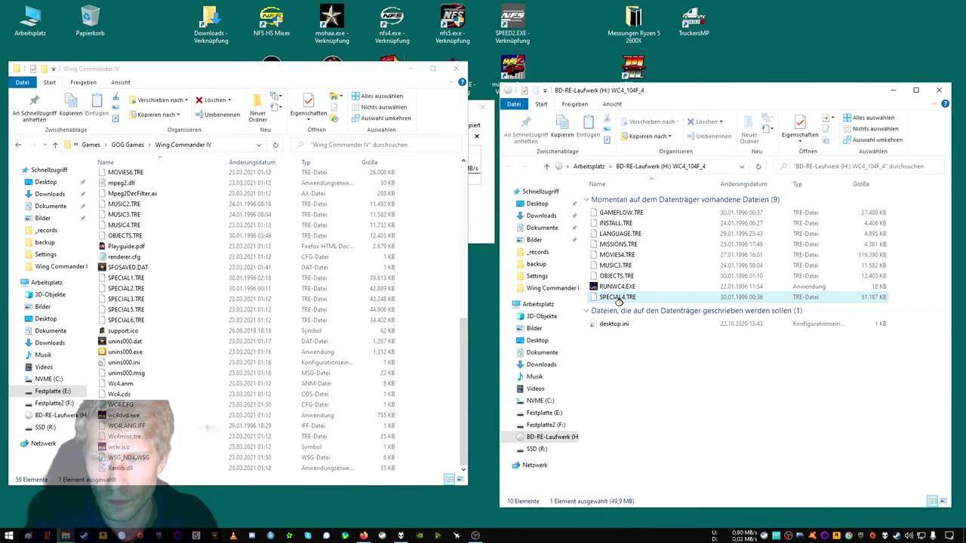
pyautogui.rightClick(619, 299)
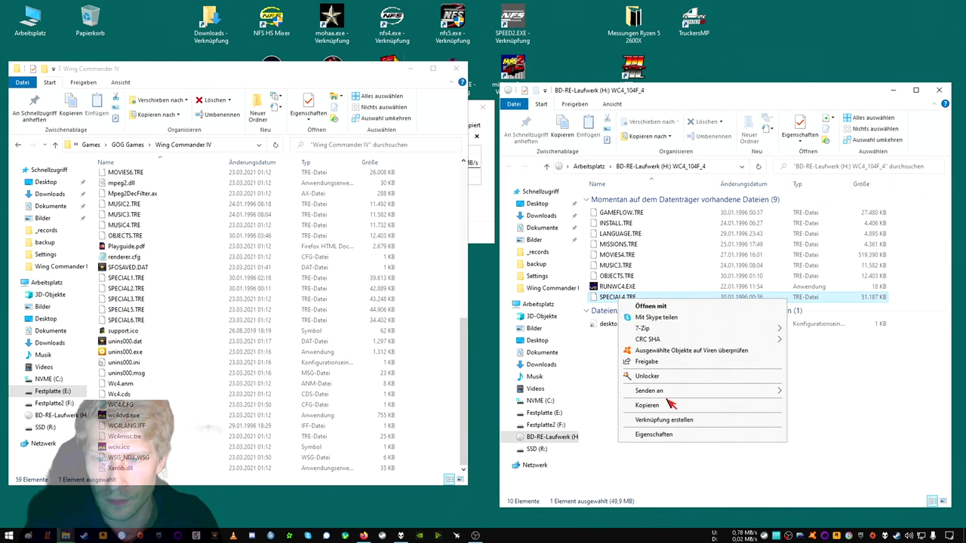
pyautogui.click(646, 406)
pyautogui.click(484, 205)
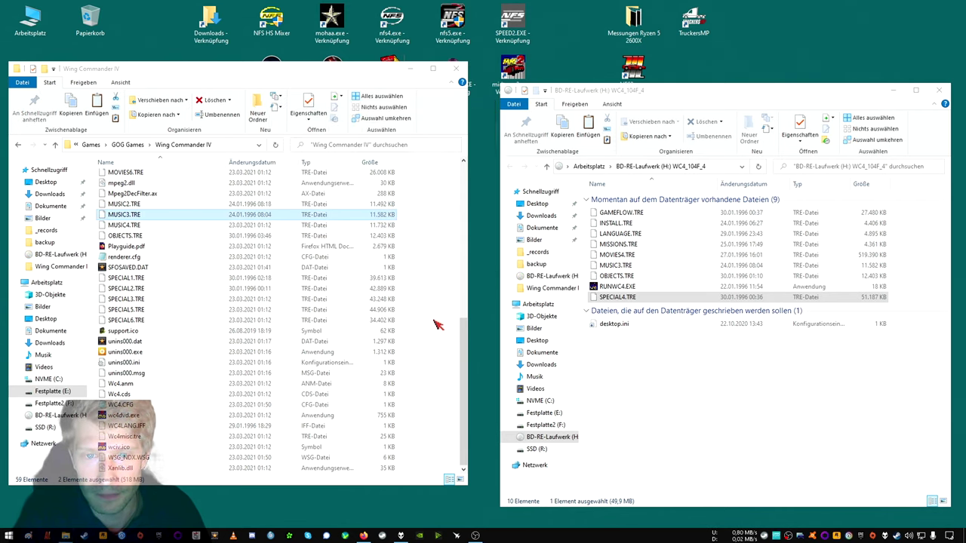
pyautogui.rightClick(428, 288)
pyautogui.click(466, 358)
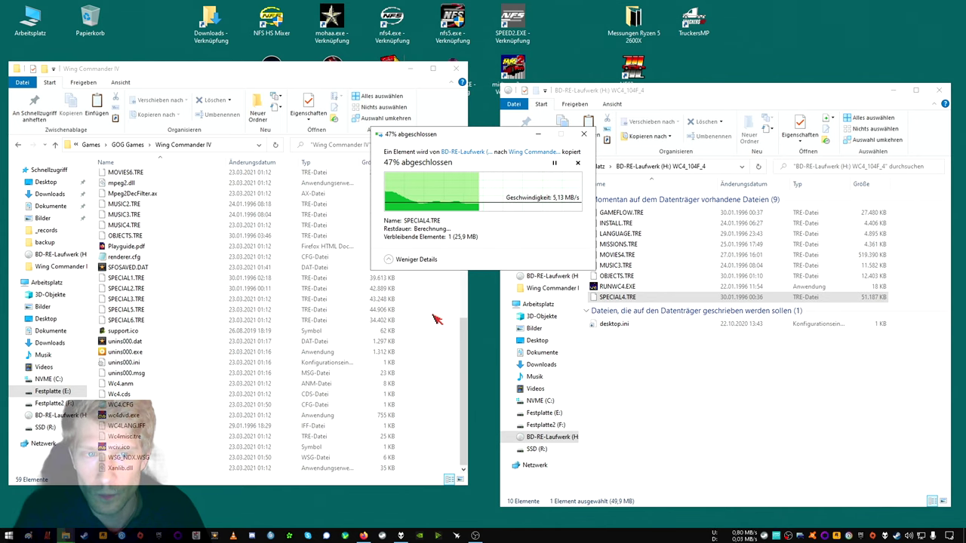
# Open renderer.cfg from the Wing Commander IV folder in the text editor, check its content and close it without changes.
pyautogui.scroll(4, 420, 355)
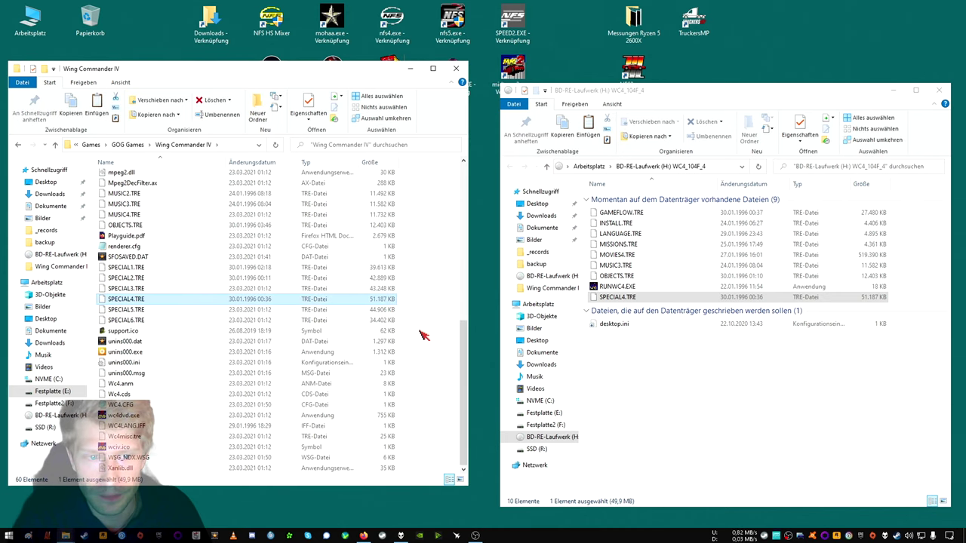
pyautogui.scroll(2, 424, 335)
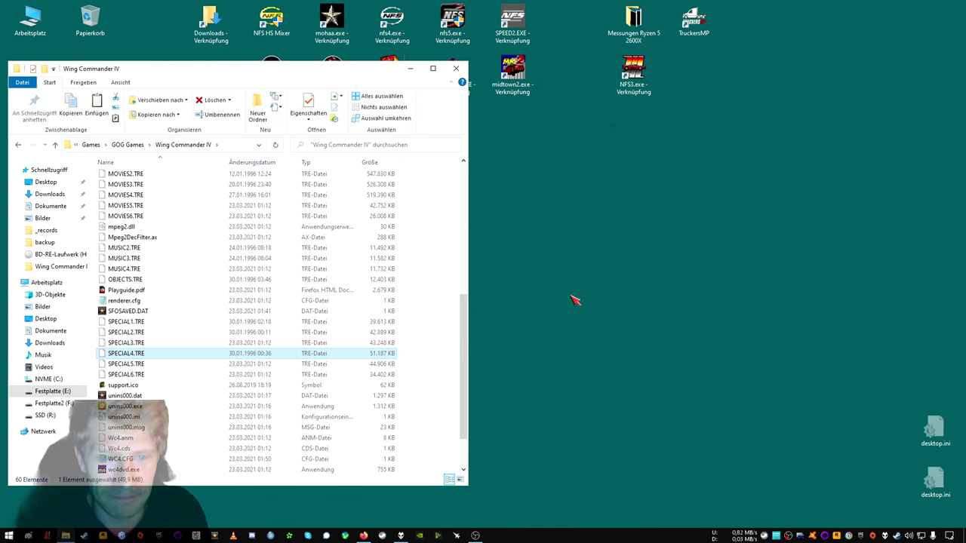
pyautogui.rightClick(122, 300)
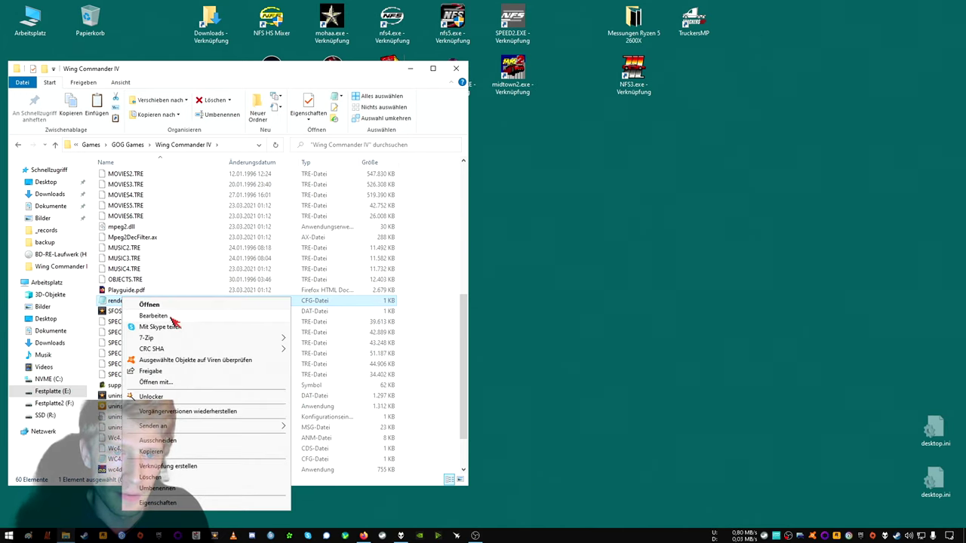
pyautogui.click(172, 317)
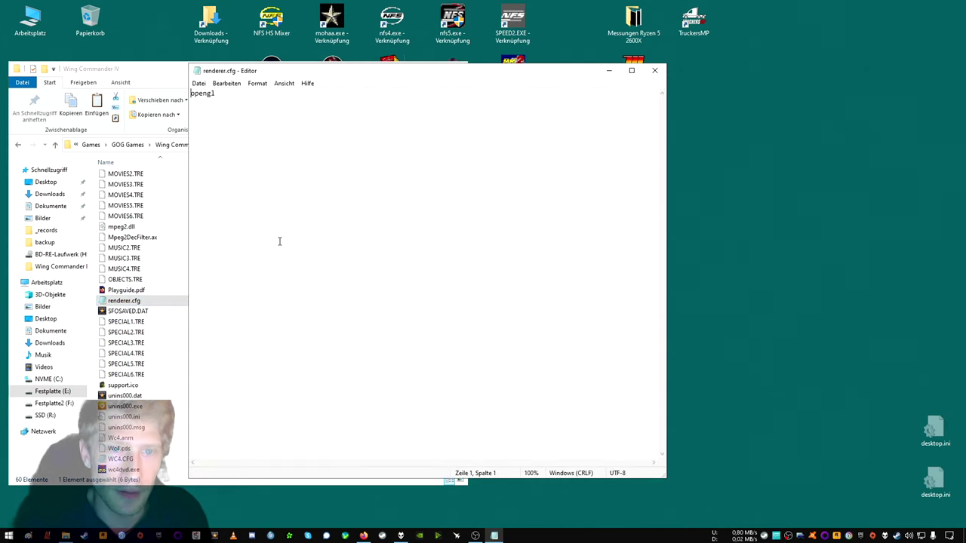
pyautogui.click(654, 70)
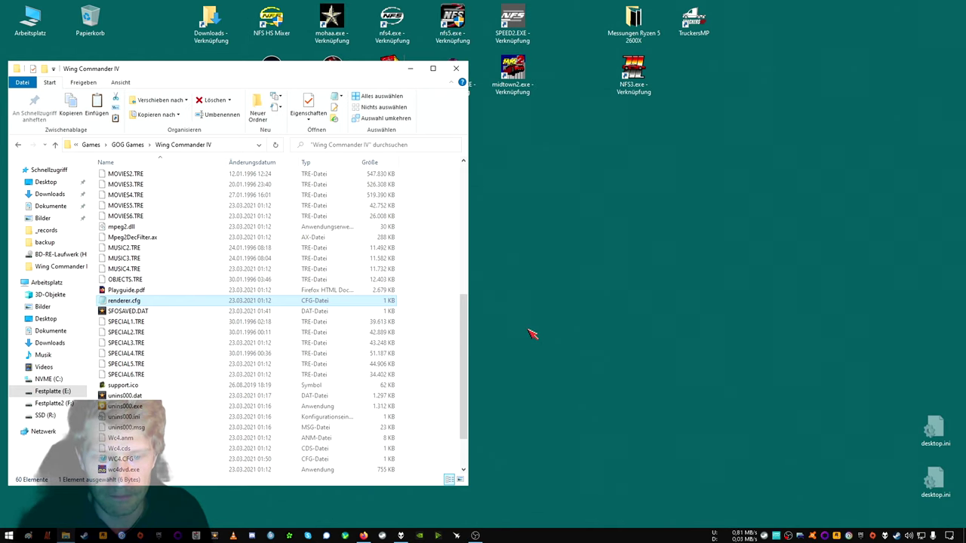
# Open WC4.CFG from the Wing Commander IV folder in the text editor to inspect its content.
pyautogui.click(138, 456)
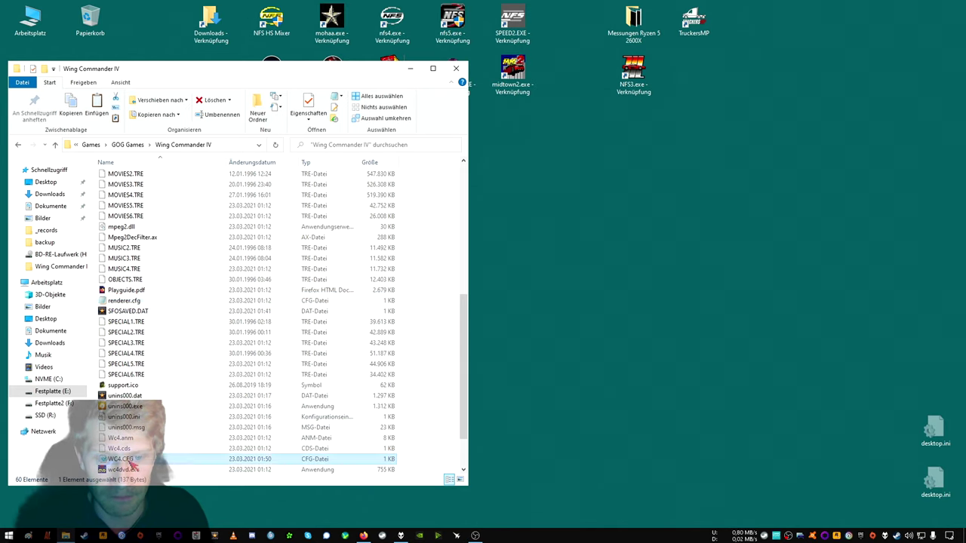
pyautogui.rightClick(130, 457)
pyautogui.click(193, 263)
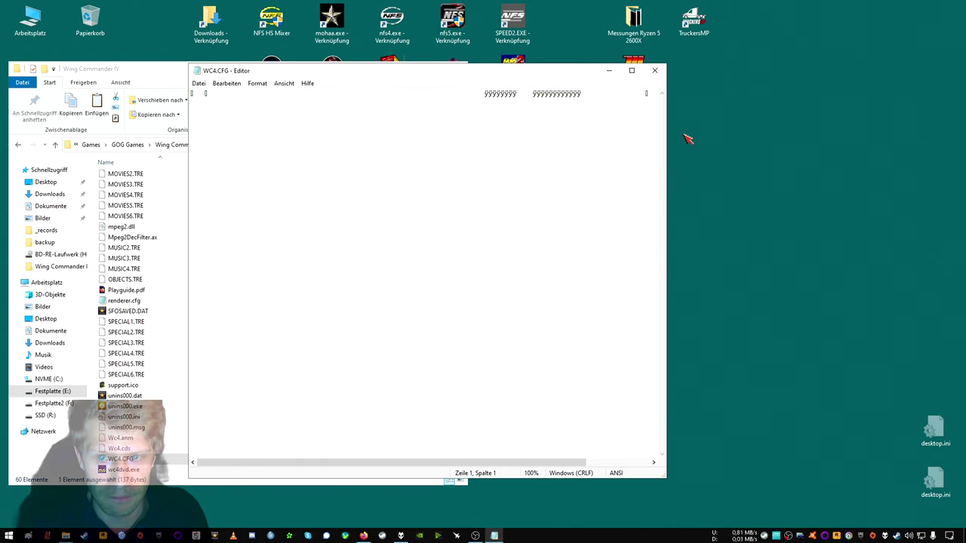
# Examine the rest of the WC4.CFG content and close the file without changes.
pyautogui.moveTo(509, 463); pyautogui.dragTo(657, 381)
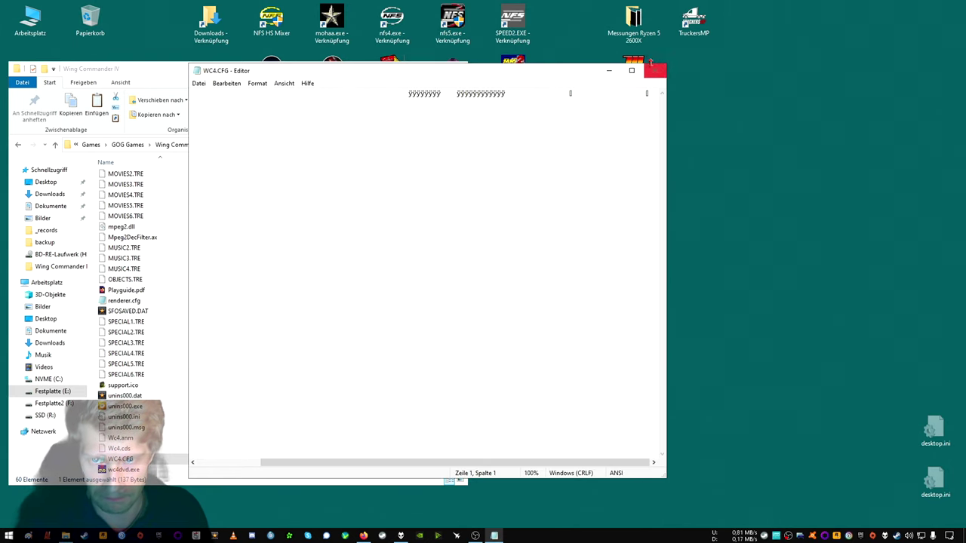
pyautogui.click(654, 70)
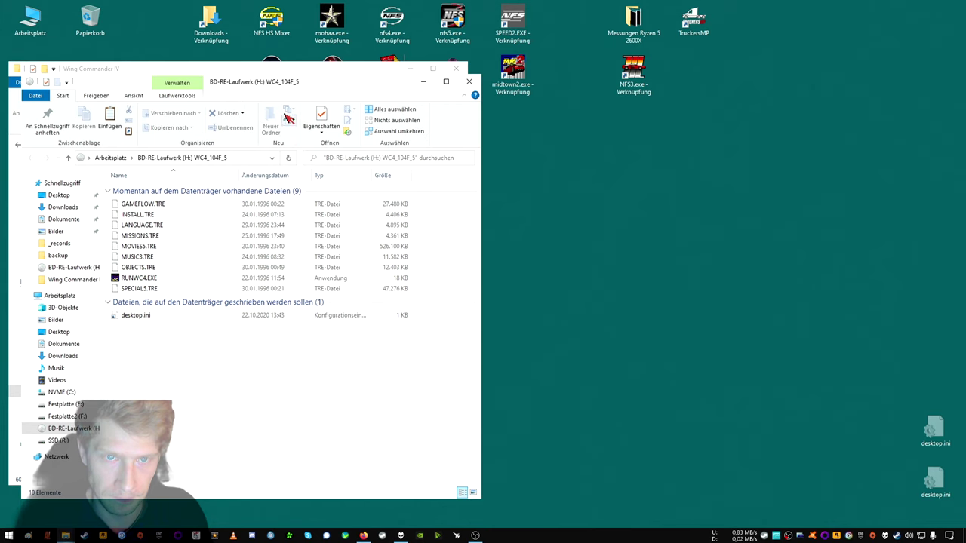
# Place the WC4_104F_5 disc window beside the Wing Commander IV window and move the game folder's SPECIAL5.TRE into the backup folder.
pyautogui.moveTo(276, 83); pyautogui.dragTo(743, 70)
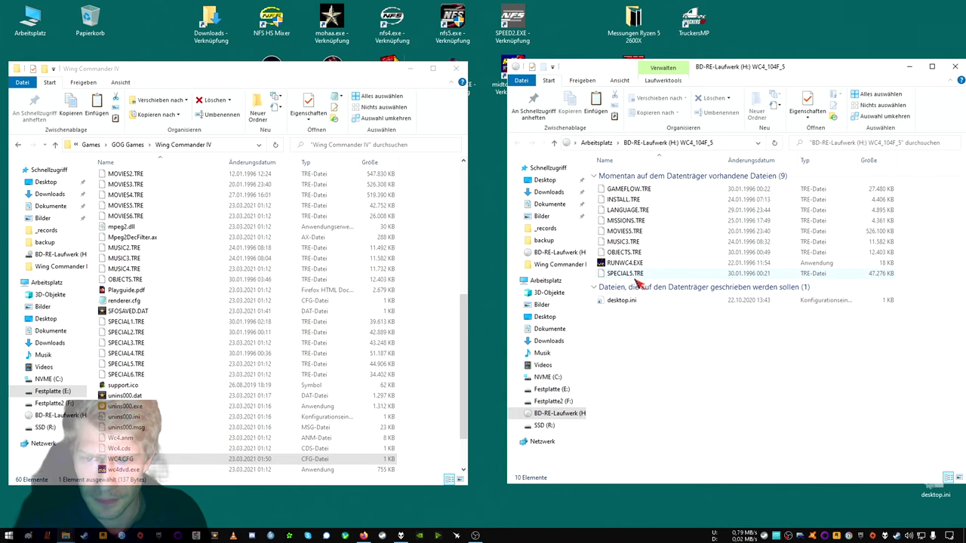
pyautogui.scroll(-2, 173, 394)
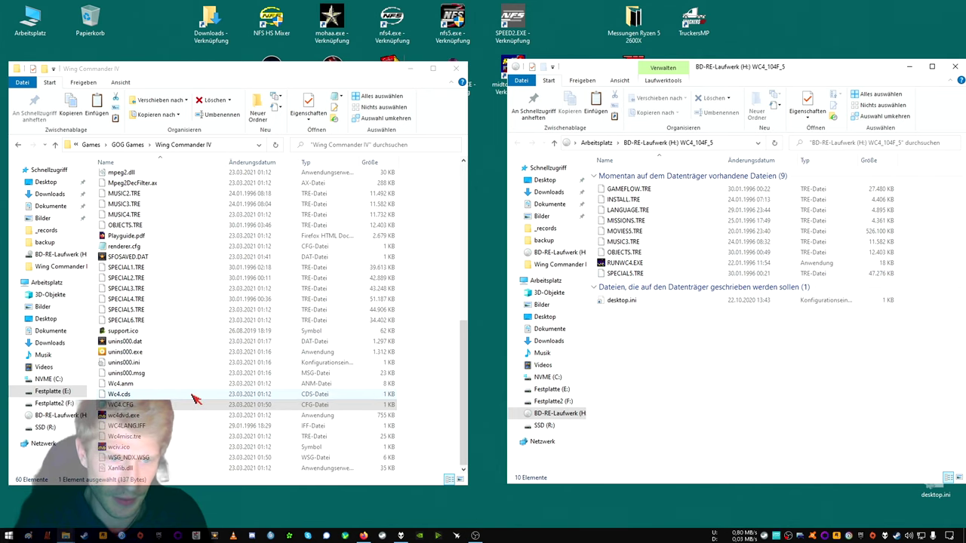
pyautogui.scroll(3, 194, 395)
pyautogui.click(646, 275)
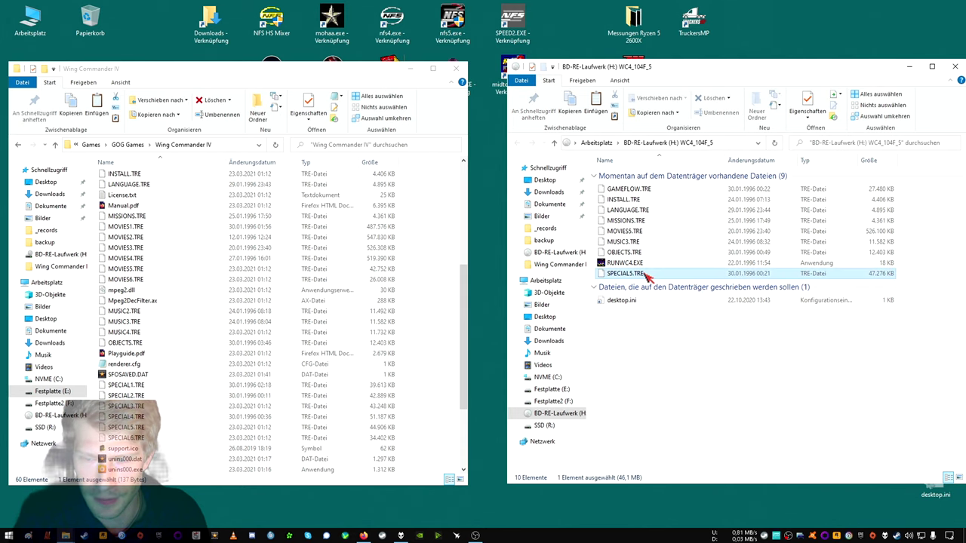
pyautogui.rightClick(150, 430)
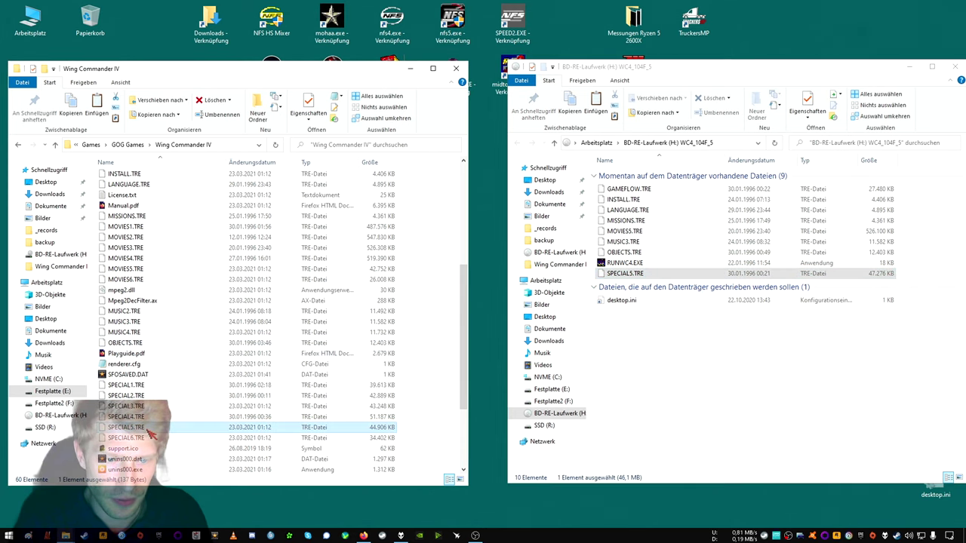
pyautogui.click(188, 359)
pyautogui.scroll(2, 198, 357)
pyautogui.scroll(5, 197, 358)
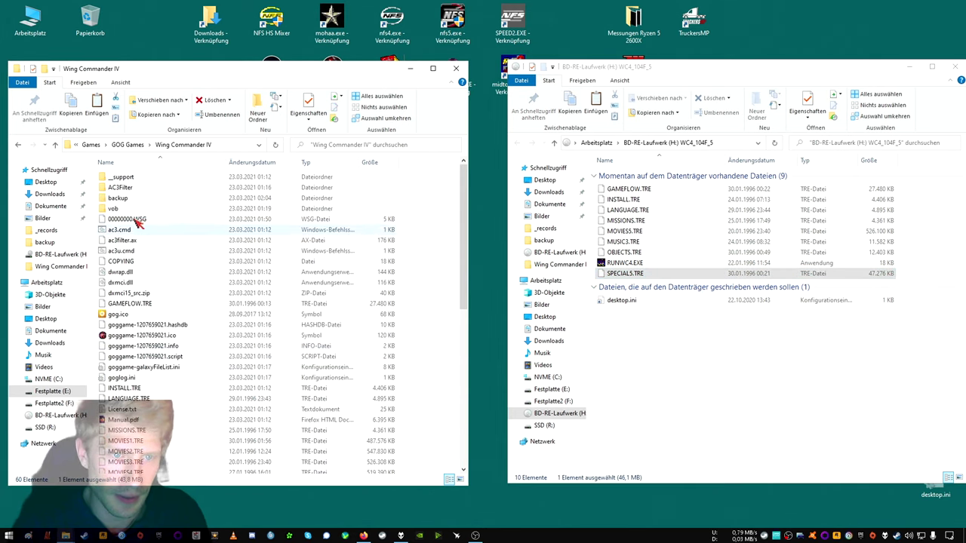
pyautogui.rightClick(124, 200)
pyautogui.click(173, 388)
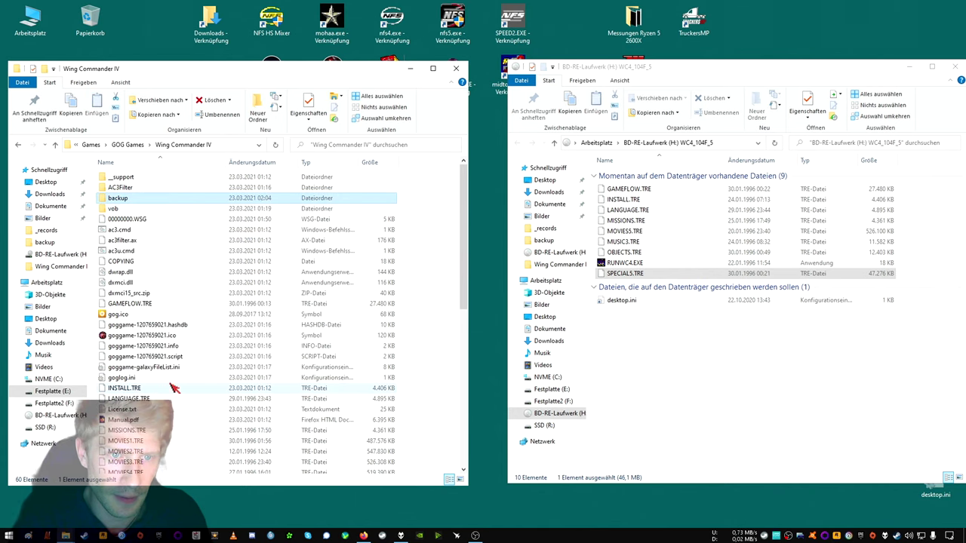
# Copy SPECIAL5.TRE from disc WC4_104F_5 into the Wing Commander IV folder.
pyautogui.rightClick(618, 277)
pyautogui.click(674, 387)
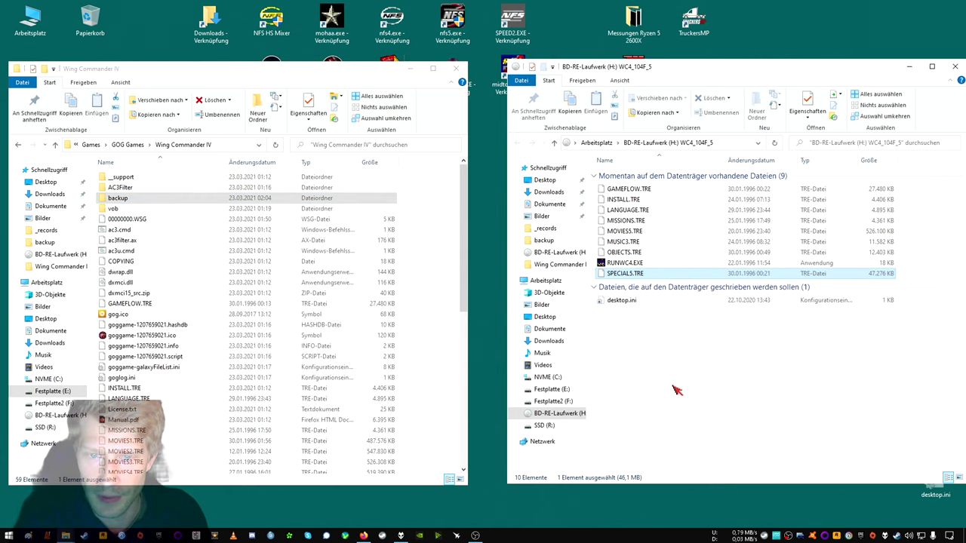
pyautogui.rightClick(438, 344)
pyautogui.click(457, 411)
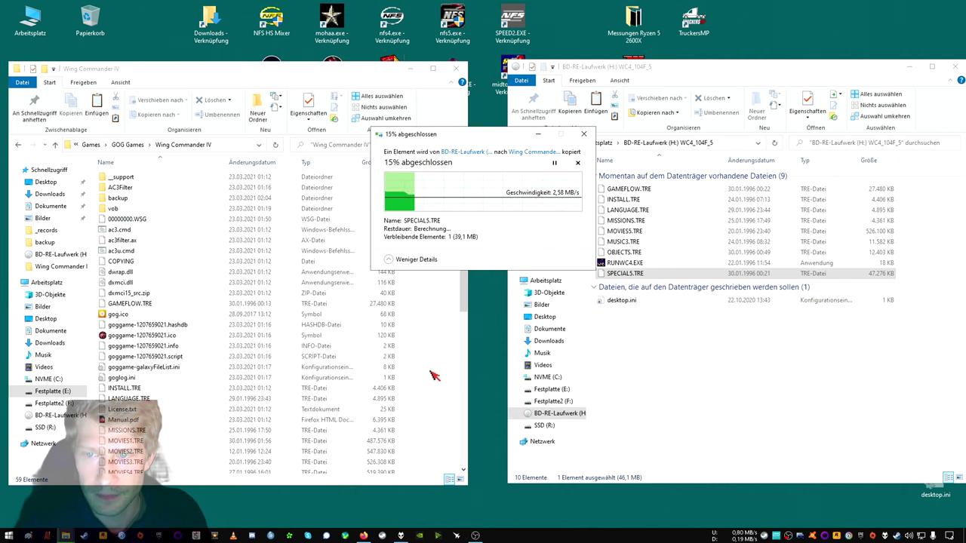
pyautogui.scroll(-5, 434, 375)
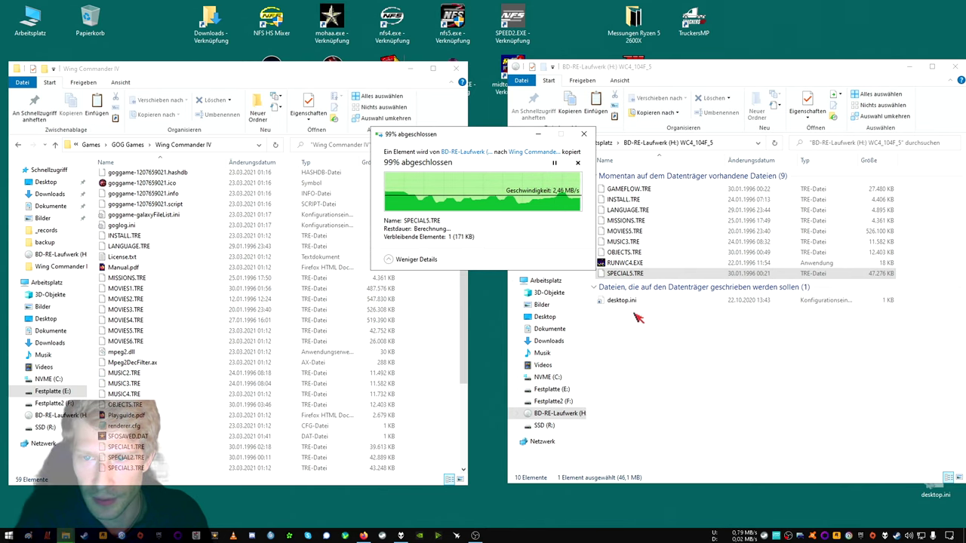
pyautogui.rightClick(654, 235)
pyautogui.click(689, 339)
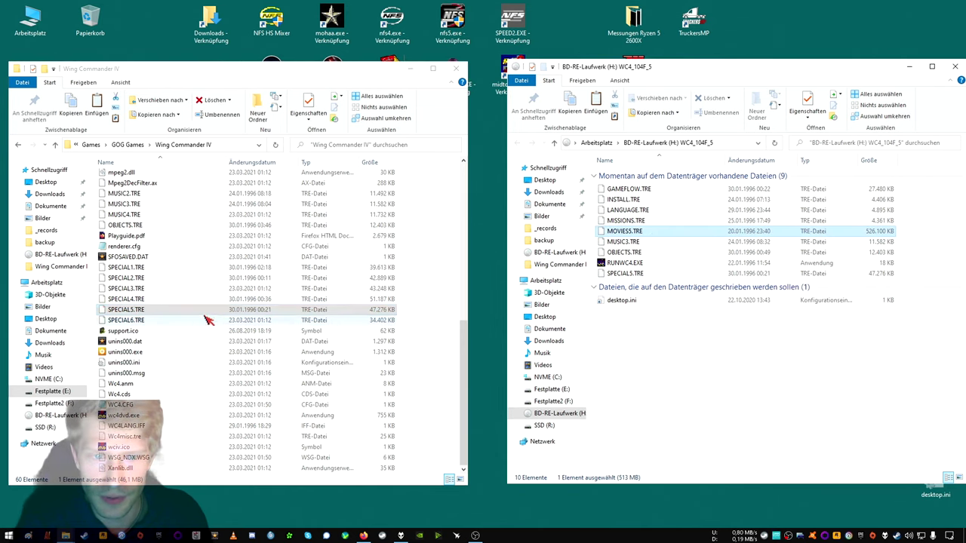
pyautogui.scroll(3, 170, 294)
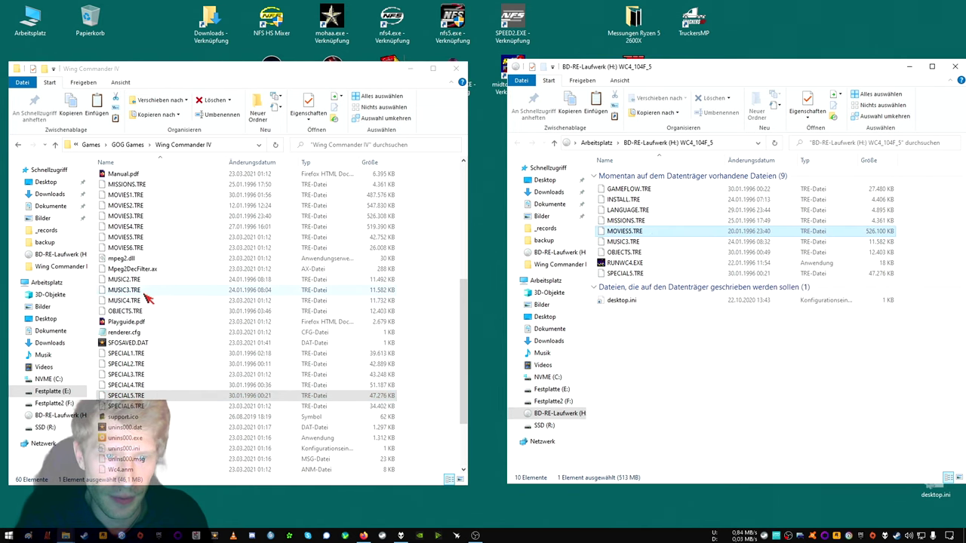
pyautogui.rightClick(126, 239)
pyautogui.click(178, 357)
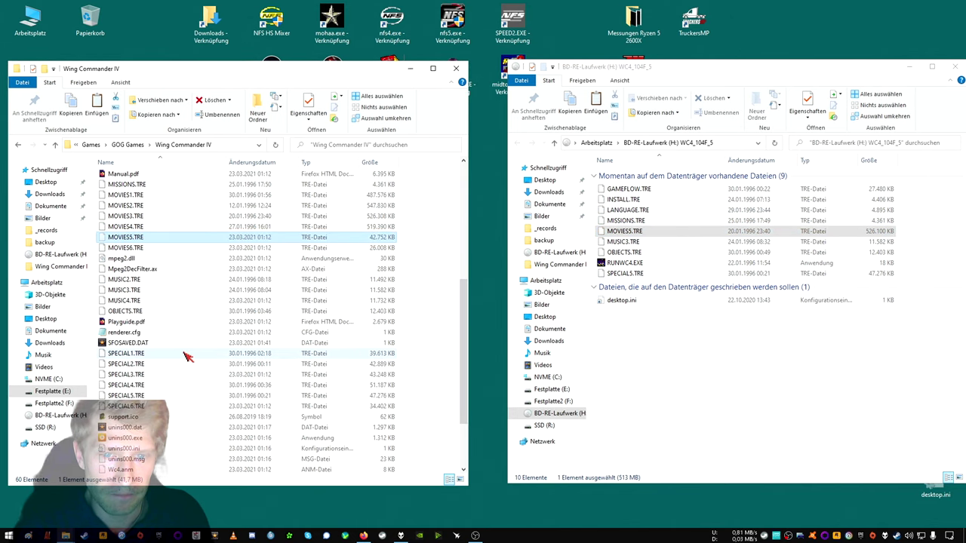
pyautogui.scroll(6, 187, 356)
pyautogui.scroll(2, 187, 356)
pyautogui.rightClick(120, 199)
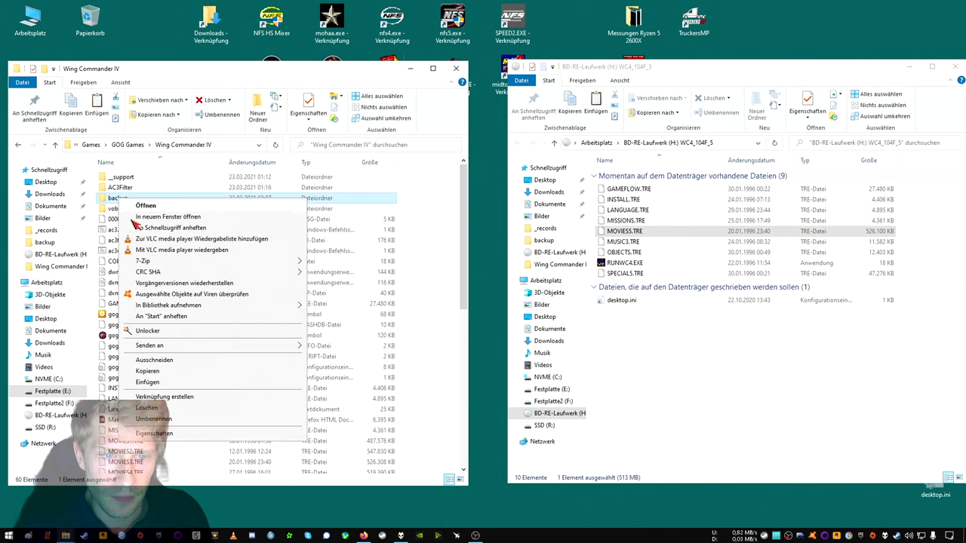
pyautogui.click(166, 362)
pyautogui.rightClick(647, 232)
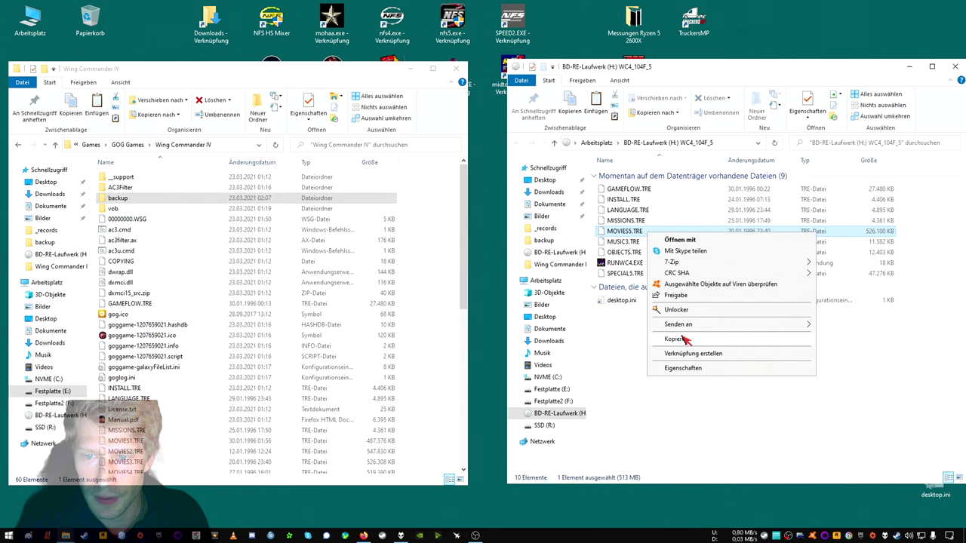
pyautogui.click(684, 338)
pyautogui.rightClick(441, 357)
pyautogui.click(451, 425)
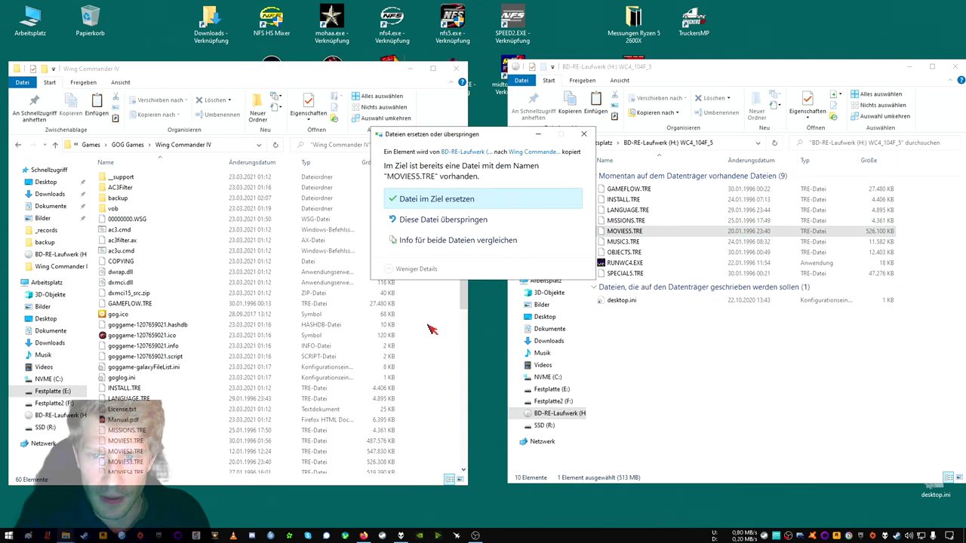
pyautogui.click(583, 134)
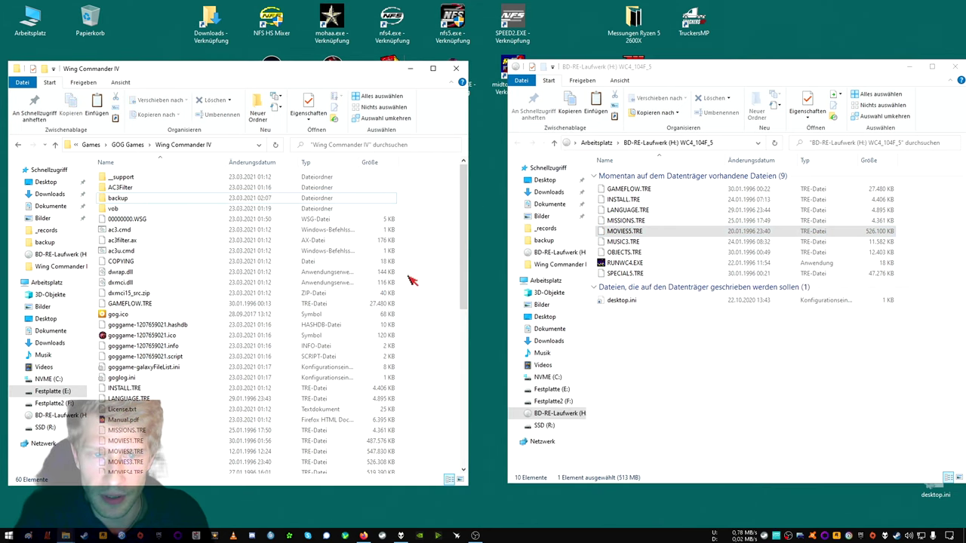
# Move MOVIES5.TRE from the Wing Commander IV folder into the backup folder.
pyautogui.scroll(-4, 132, 387)
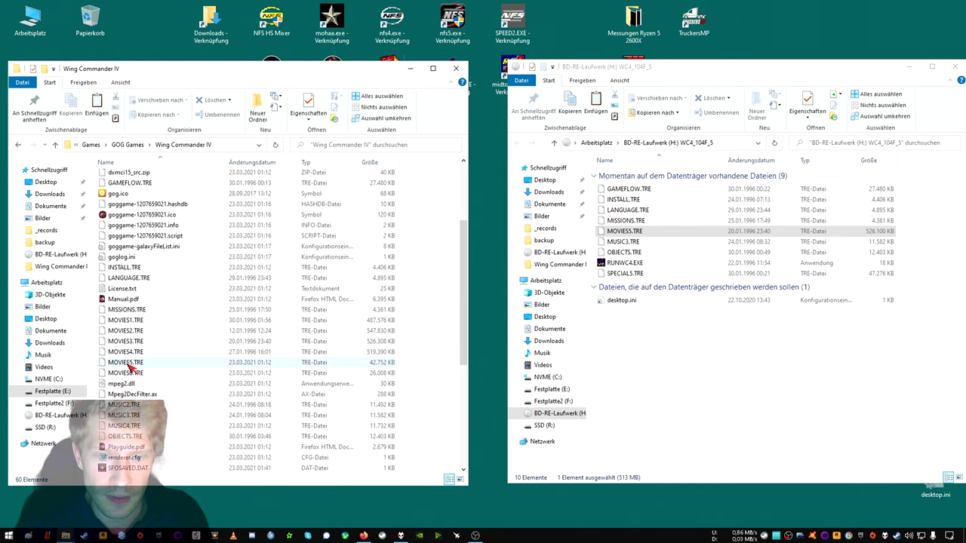
pyautogui.rightClick(128, 364)
pyautogui.click(178, 294)
pyautogui.scroll(5, 181, 313)
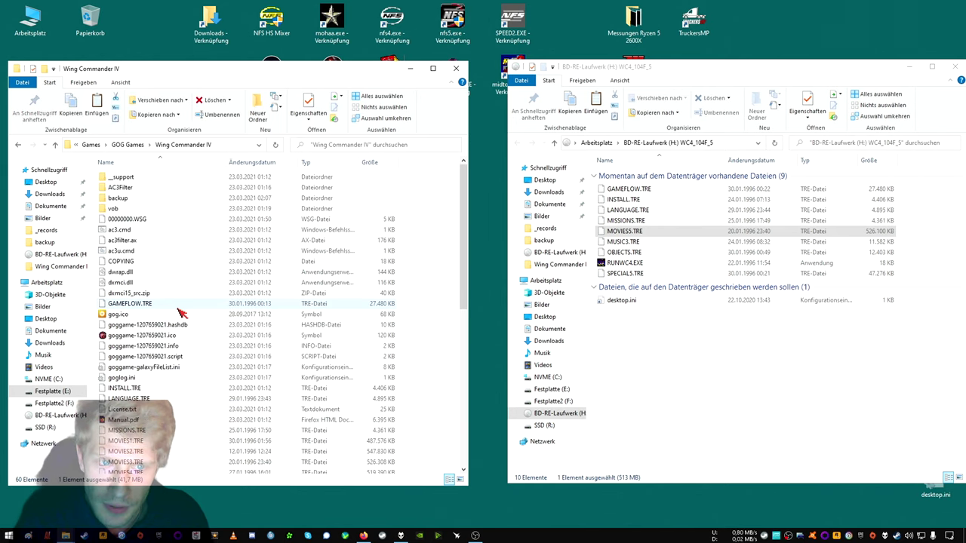
pyautogui.rightClick(117, 198)
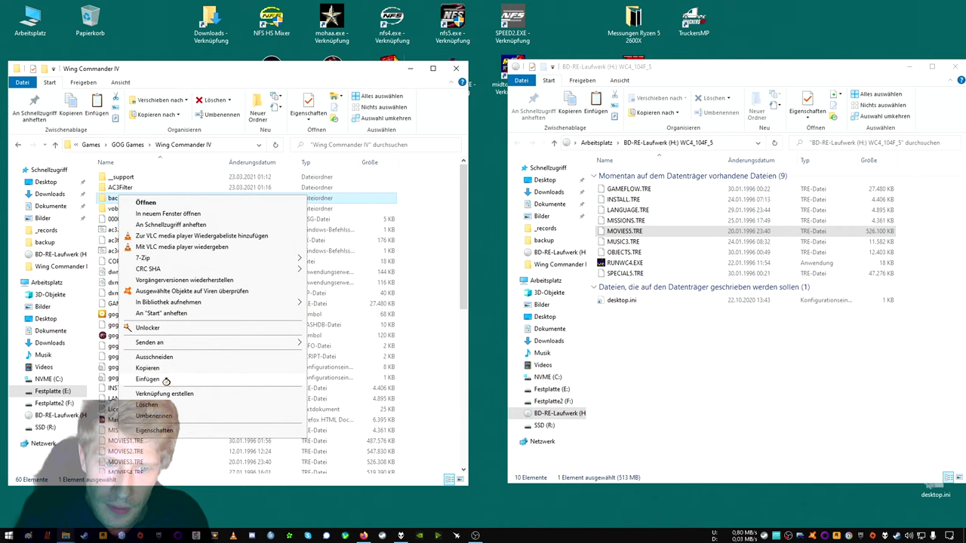
pyautogui.click(170, 382)
# Copy MOVIES5.TRE from disc WC4_104F_5 into the Wing Commander IV folder.
pyautogui.rightClick(634, 232)
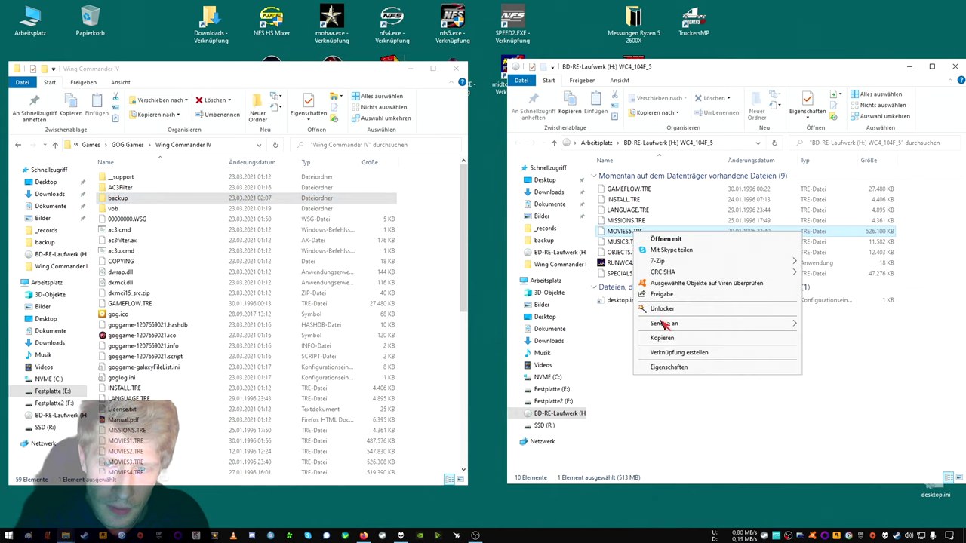
pyautogui.click(664, 340)
pyautogui.click(427, 334)
pyautogui.rightClick(427, 334)
pyautogui.click(458, 404)
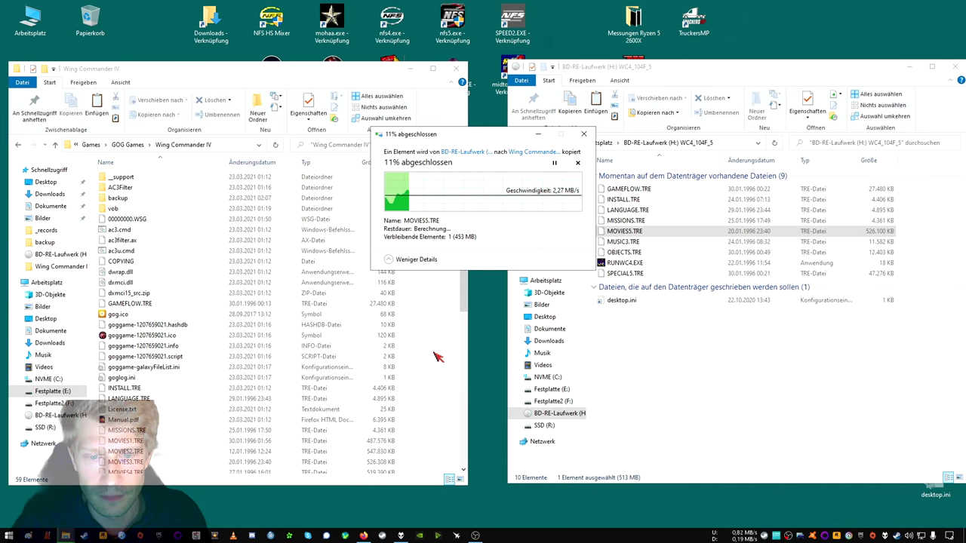
# Check which files the backup folder holds, return to the Wing Commander IV folder and review its file list while the copy runs.
pyautogui.scroll(-4, 437, 356)
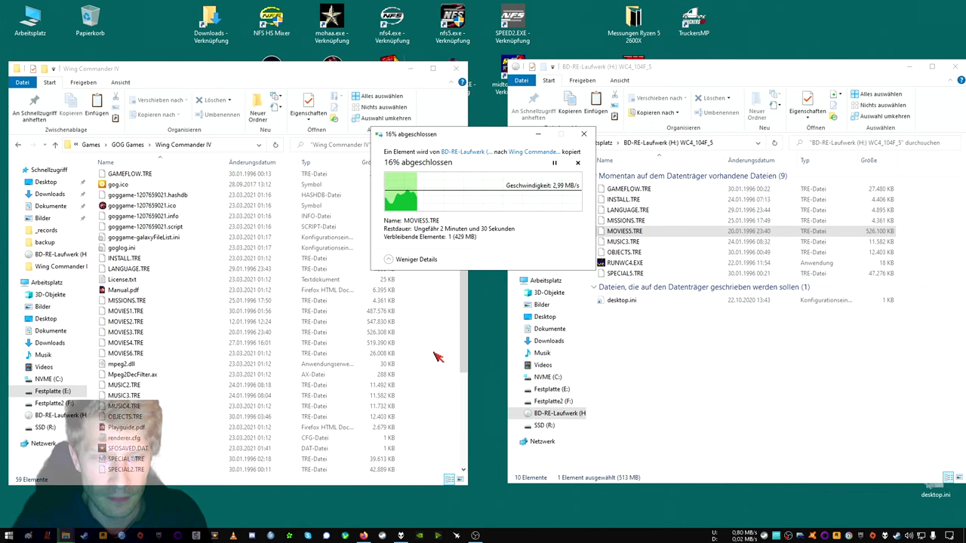
pyautogui.scroll(2, 160, 283)
pyautogui.scroll(2, 160, 280)
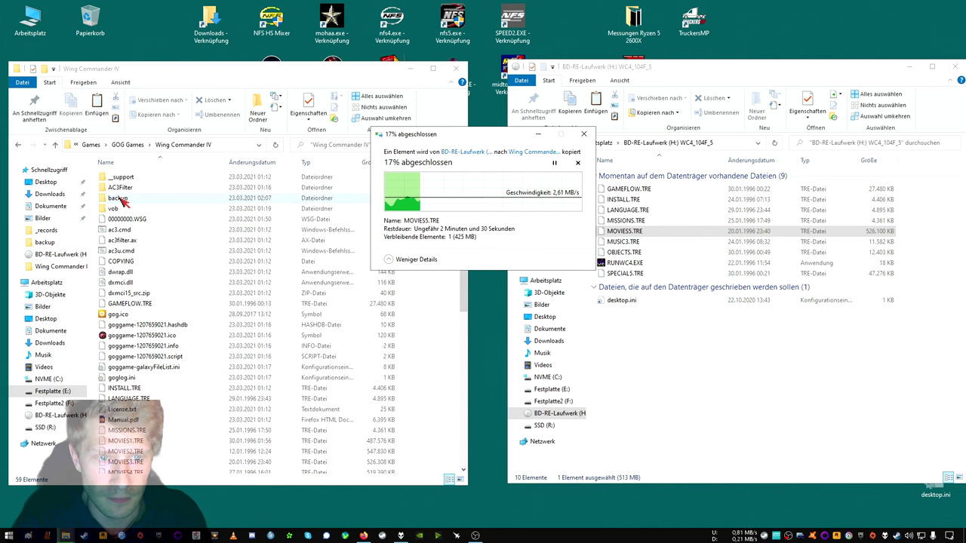
pyautogui.doubleClick(124, 200)
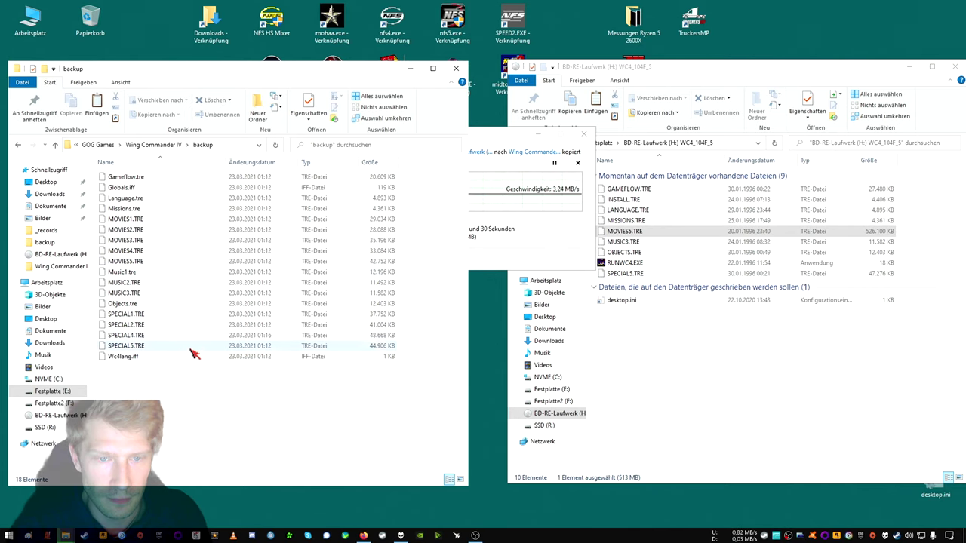
pyautogui.click(177, 145)
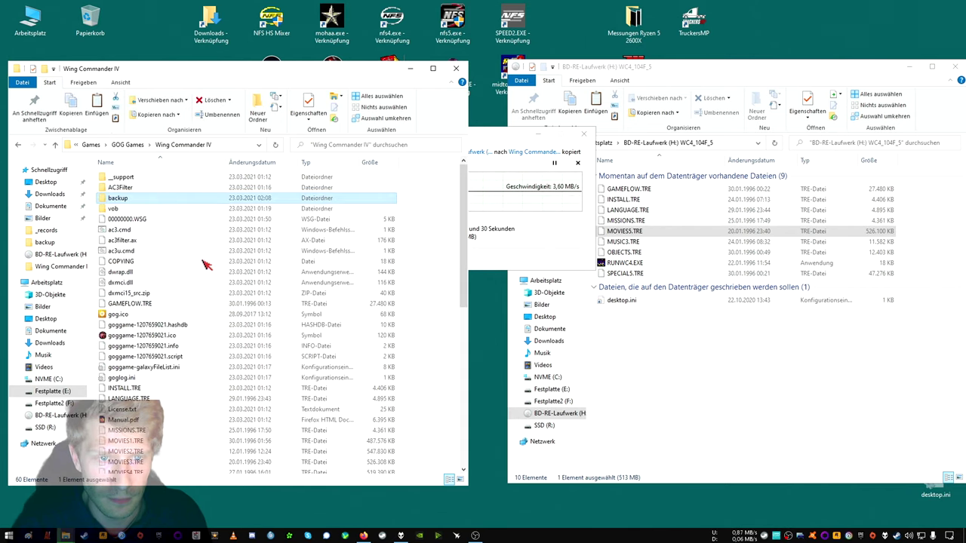
pyautogui.scroll(-8, 393, 400)
pyautogui.scroll(-3, 392, 402)
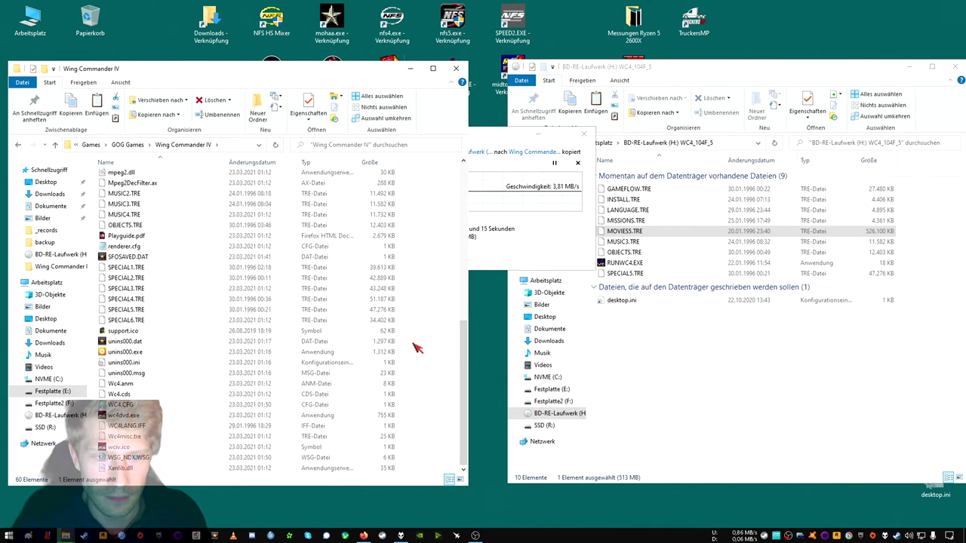
pyautogui.click(477, 146)
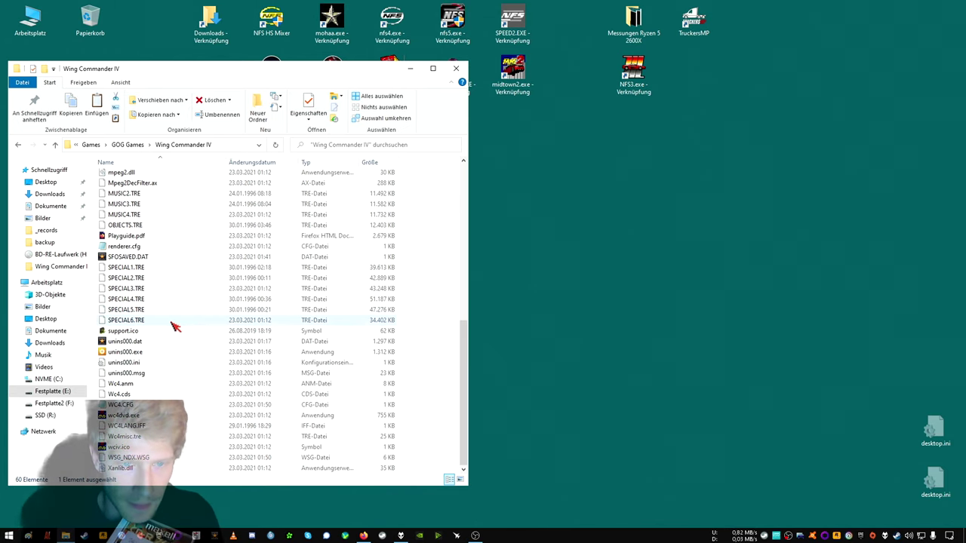
# Move SPECIAL6.TRE and MUSIC4.TRE from the Wing Commander IV folder into the backup folder.
pyautogui.click(172, 326)
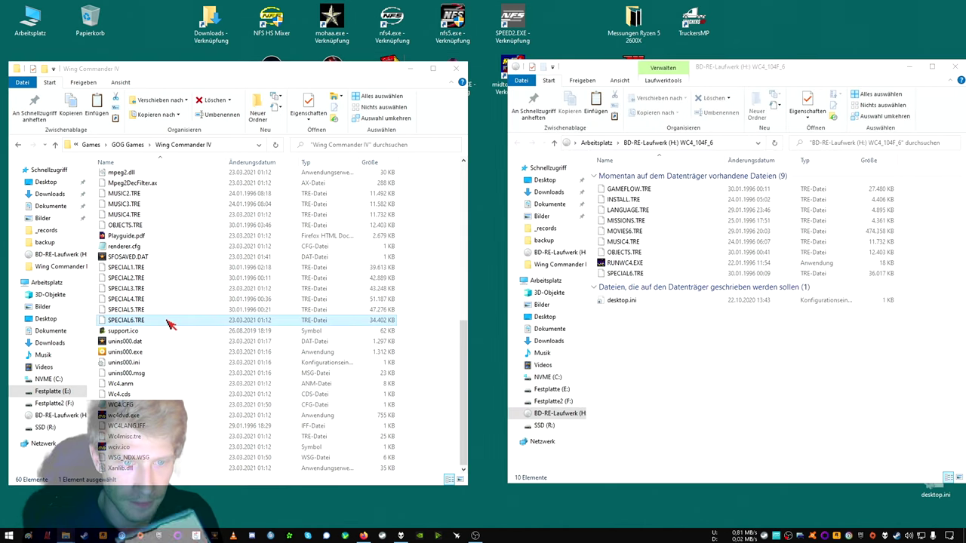
pyautogui.keyDown('ctrl'); pyautogui.click(148, 217); pyautogui.keyUp('ctrl')
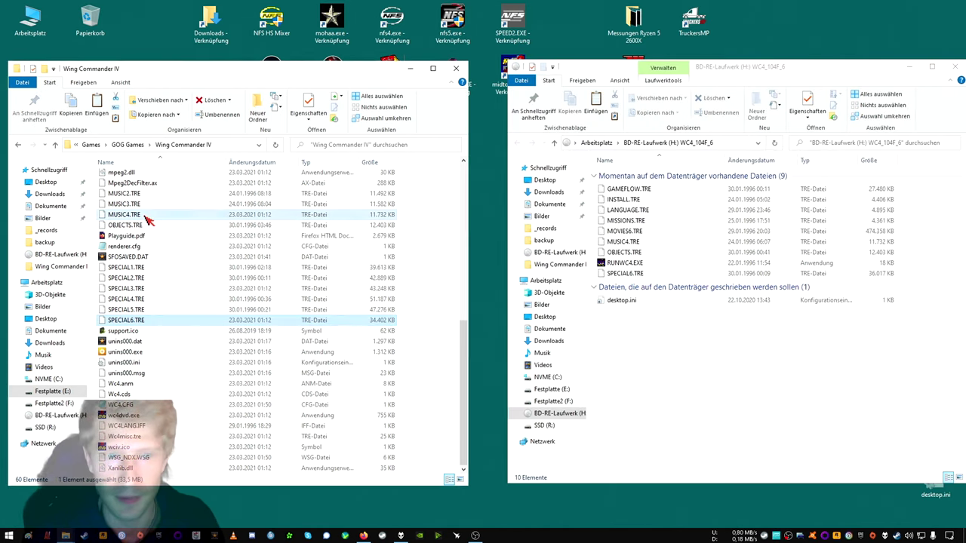
pyautogui.rightClick(148, 216)
pyautogui.click(187, 323)
pyautogui.scroll(10, 189, 340)
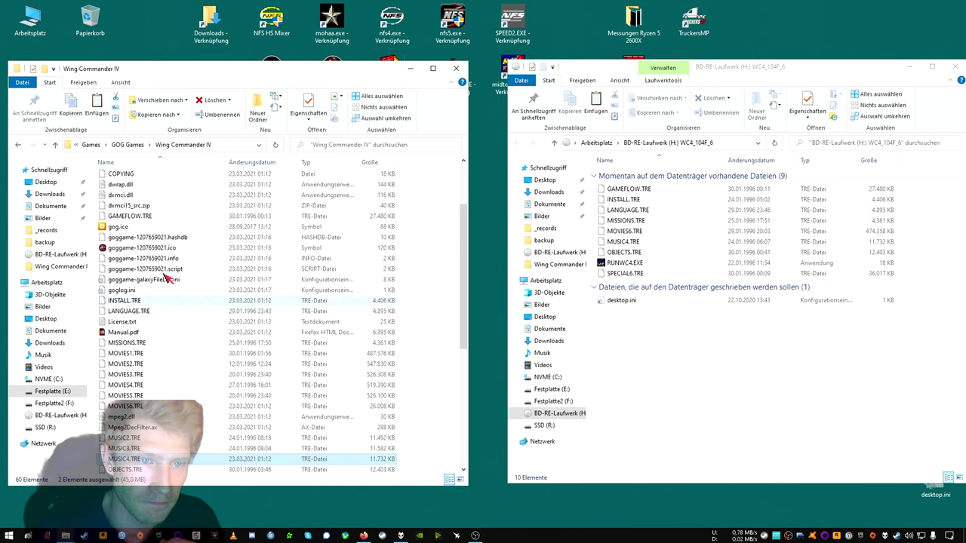
pyautogui.rightClick(119, 198)
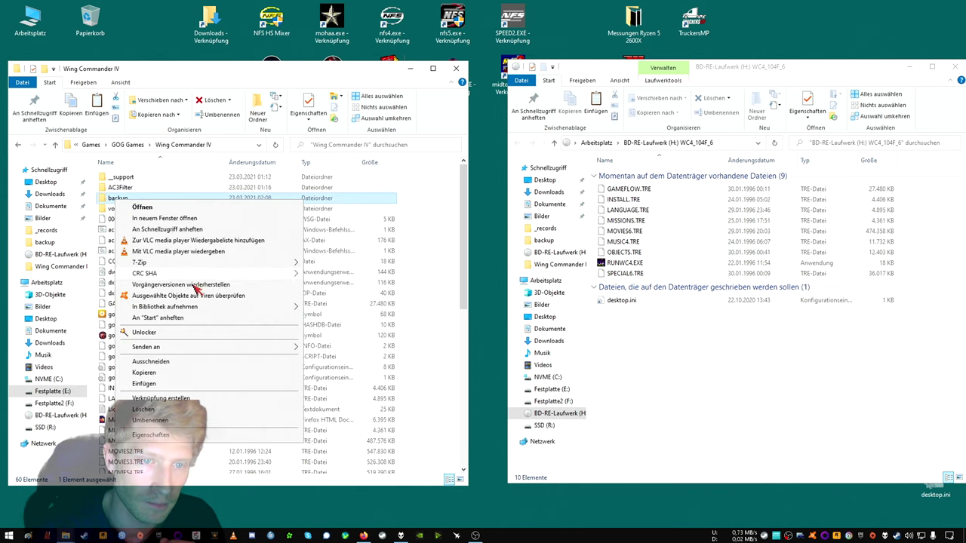
pyautogui.click(162, 384)
# Select SPECIAL6.TRE and MUSIC4.TRE on disc WC4_104F_6, and move MOVIES6.TRE from the Wing Commander IV folder into the backup folder.
pyautogui.click(639, 277)
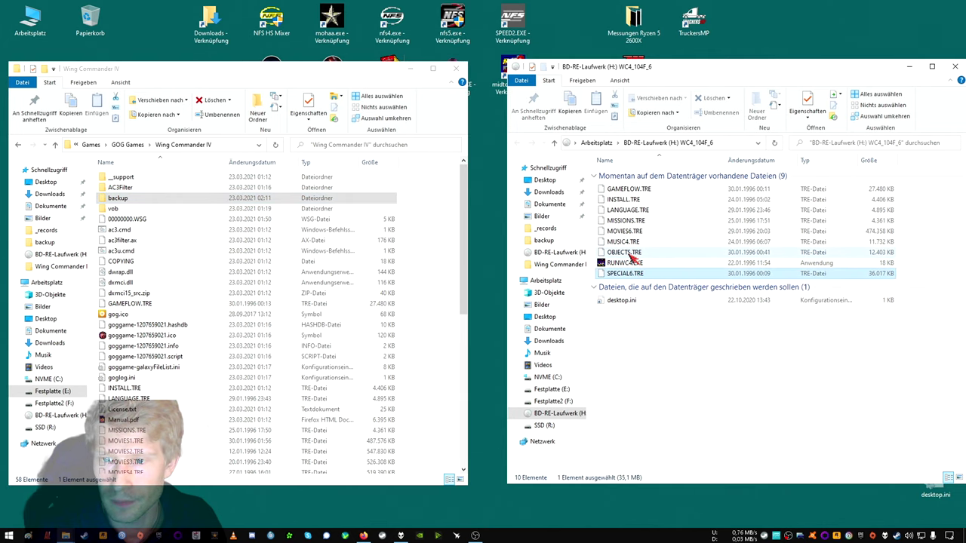
pyautogui.keyDown('ctrl'); pyautogui.click(631, 240); pyautogui.keyUp('ctrl')
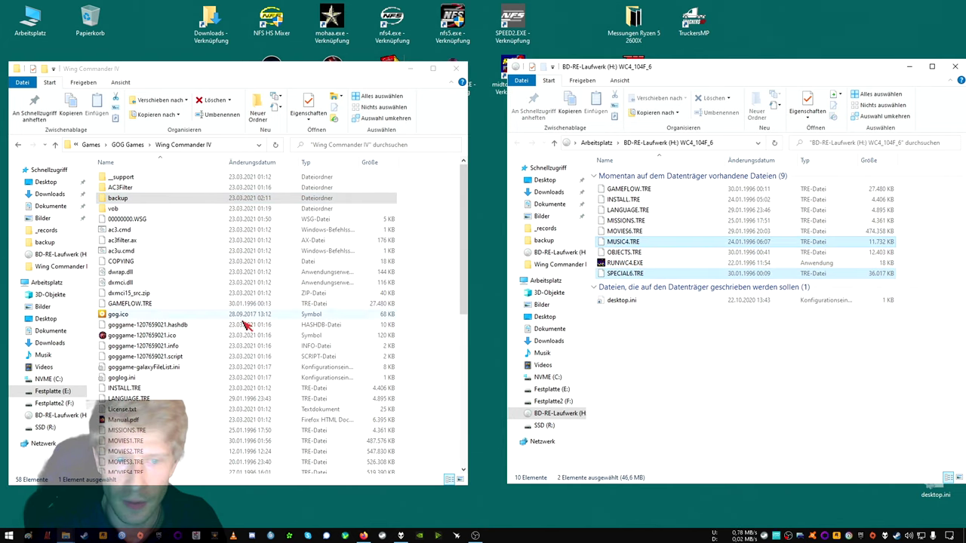
pyautogui.scroll(-4, 215, 366)
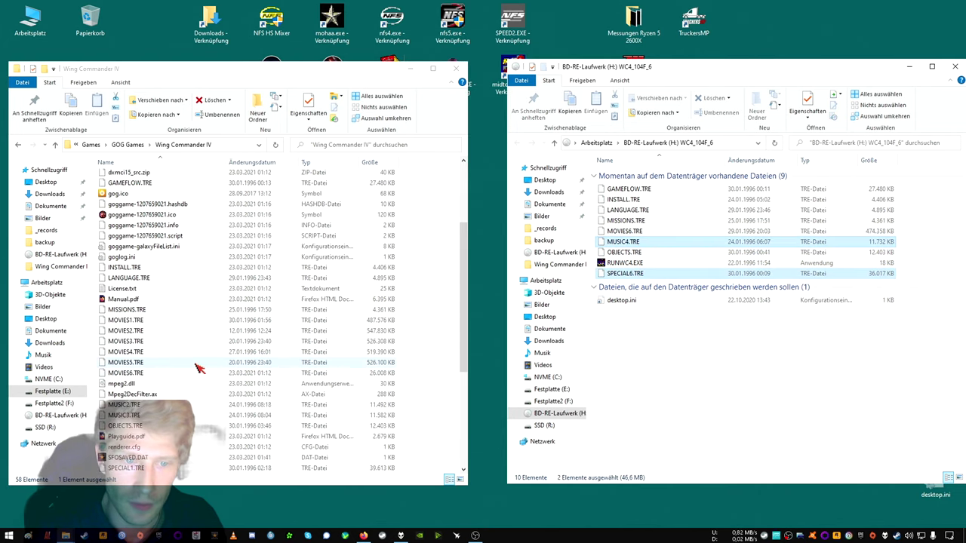
pyautogui.rightClick(144, 378)
pyautogui.click(184, 310)
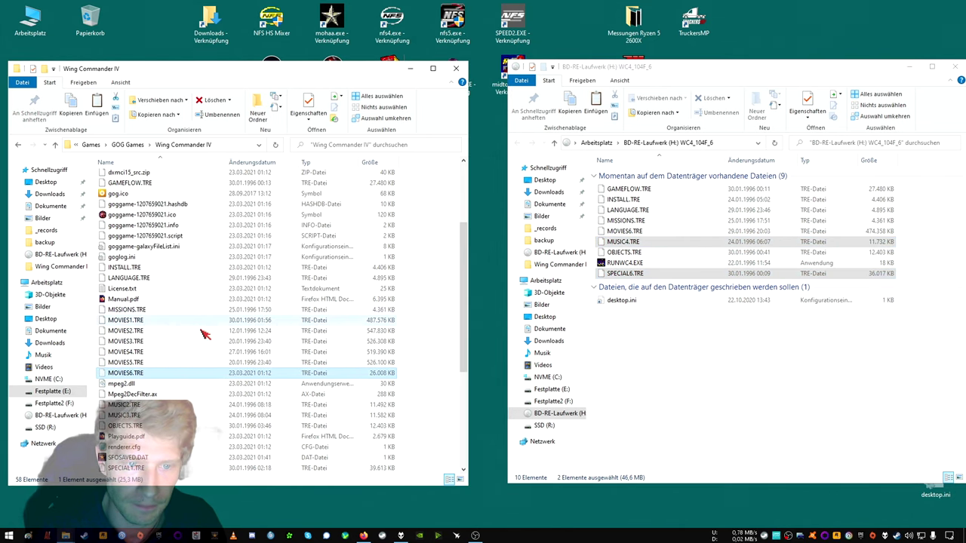
pyautogui.scroll(4, 204, 334)
pyautogui.rightClick(117, 199)
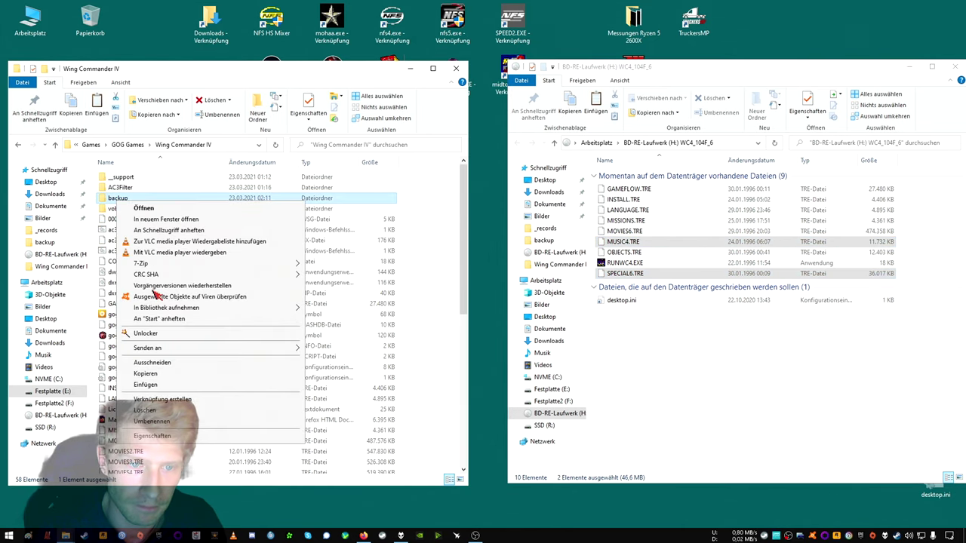
pyautogui.click(147, 385)
# Copy MOVIES6.TRE, MUSIC4.TRE and SPECIAL6.TRE from disc WC4_104F_6 into the Wing Commander IV folder.
pyautogui.keyDown('ctrl'); pyautogui.click(642, 232); pyautogui.keyUp('ctrl')
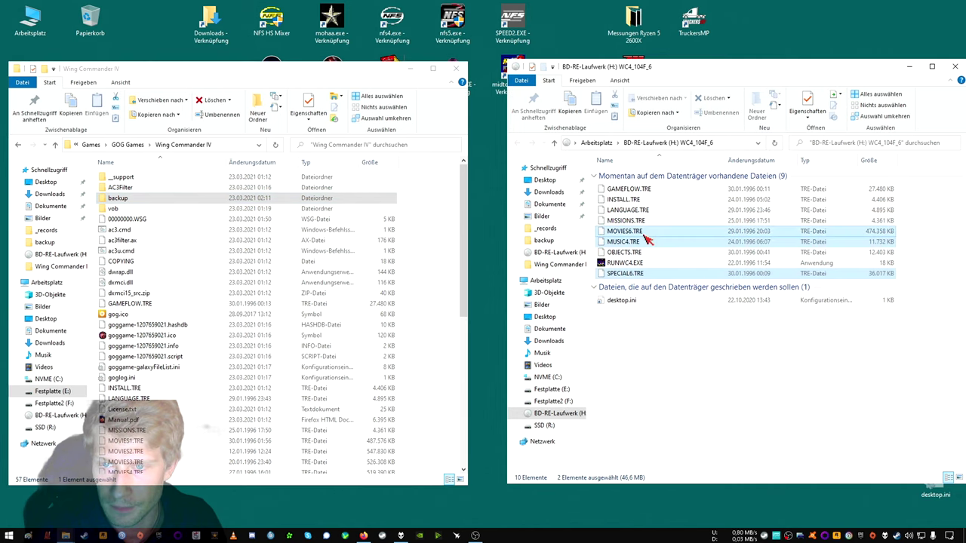
pyautogui.rightClick(645, 235)
pyautogui.click(685, 333)
pyautogui.click(426, 322)
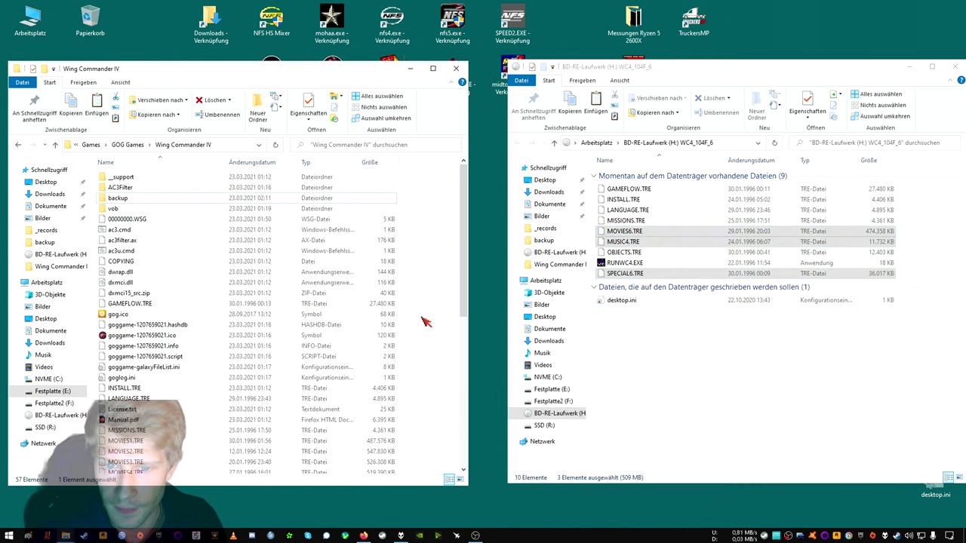
pyautogui.rightClick(427, 322)
pyautogui.click(449, 386)
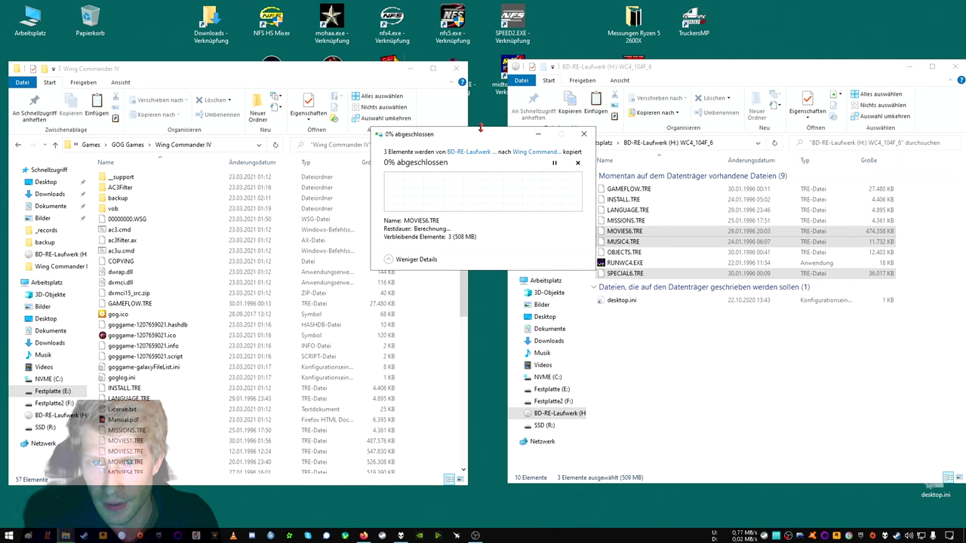
pyautogui.moveTo(463, 133); pyautogui.dragTo(393, 128)
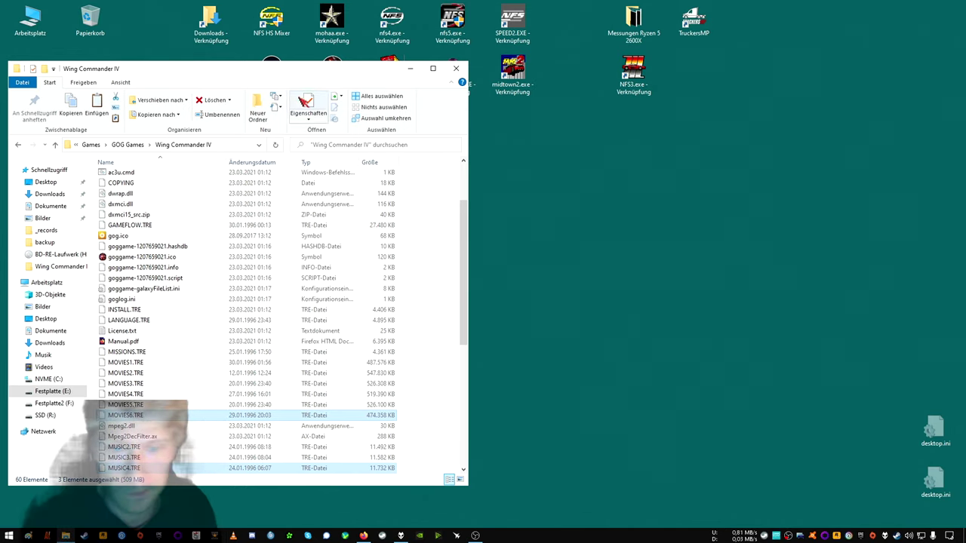
# Compare the Wing Commander IV file list with the backup folder's contents to find replaced files that are missing, and return to the game folder.
pyautogui.click(437, 356)
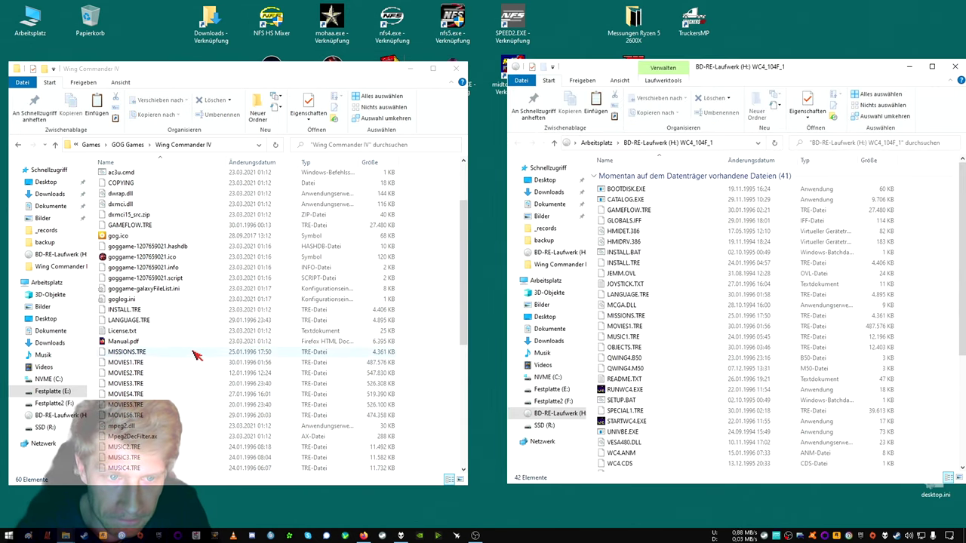
pyautogui.scroll(-2, 241, 354)
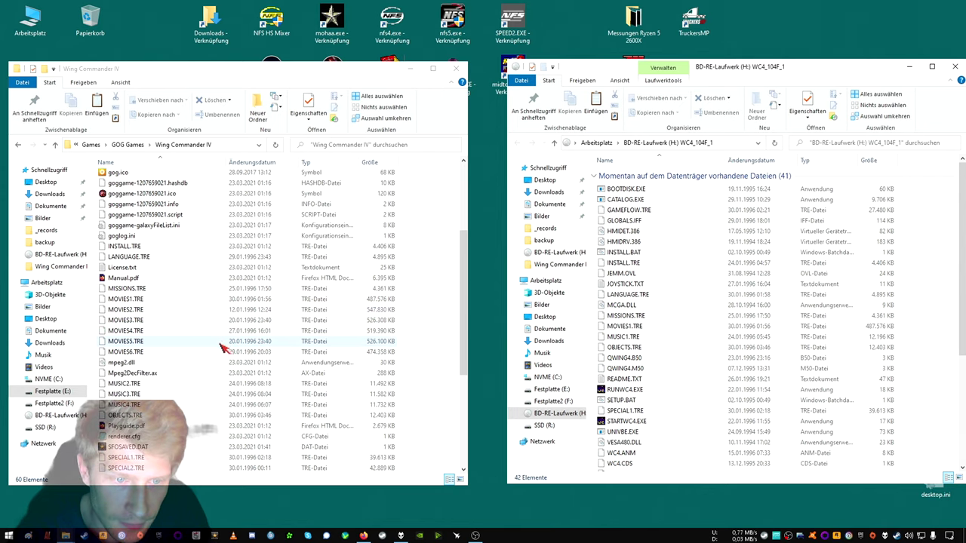
pyautogui.scroll(-1, 223, 347)
pyautogui.scroll(6, 155, 355)
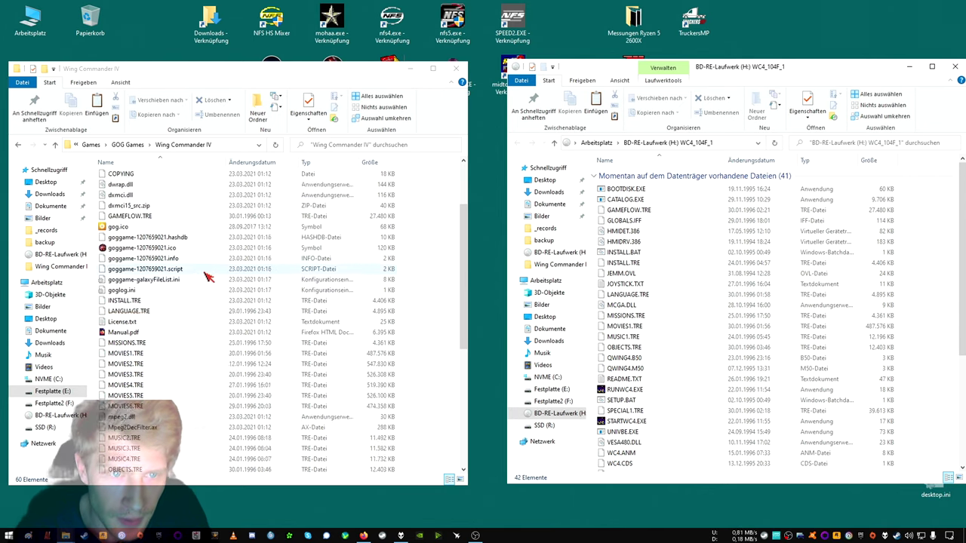
pyautogui.doubleClick(133, 201)
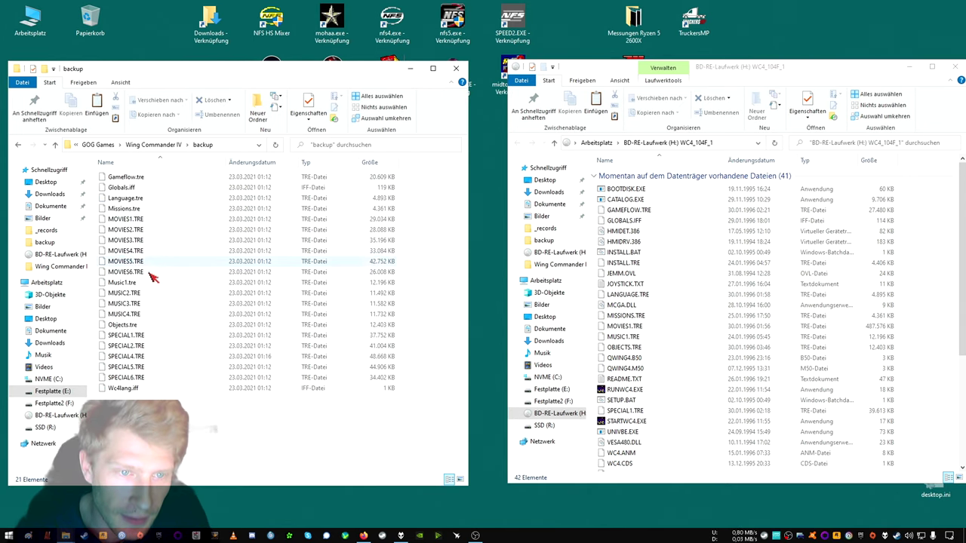
pyautogui.click(221, 283)
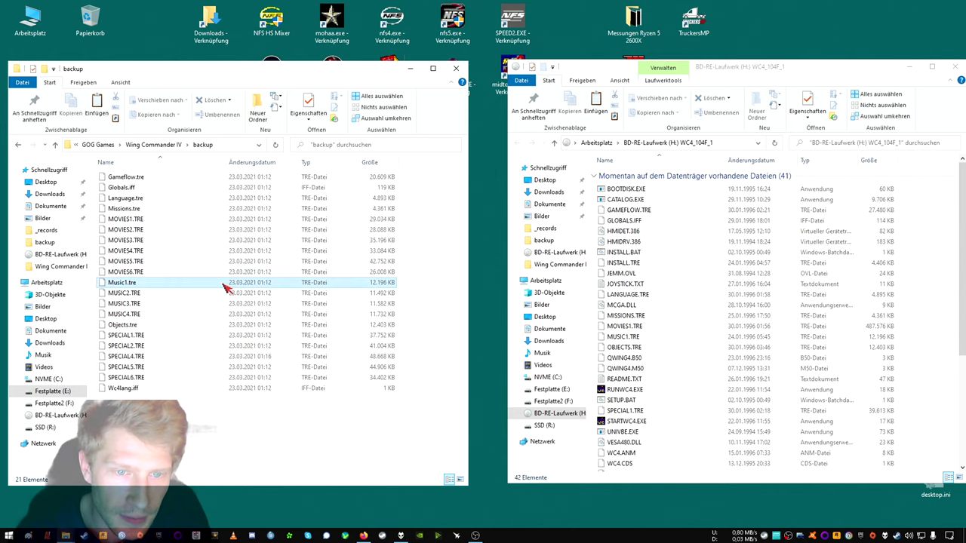
pyautogui.click(183, 145)
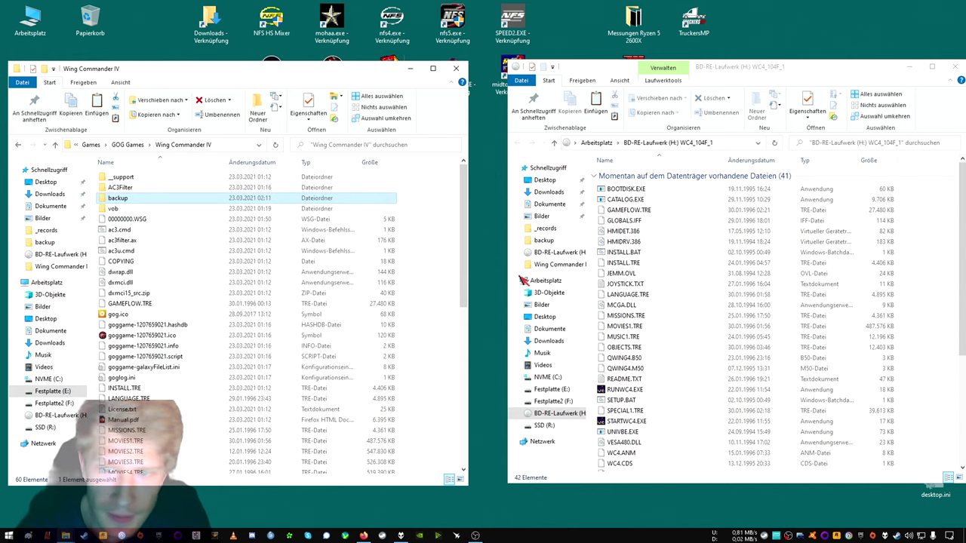
# Copy MUSIC1.TRE from disc WC4_104F_1 into the Wing Commander IV folder.
pyautogui.rightClick(653, 340)
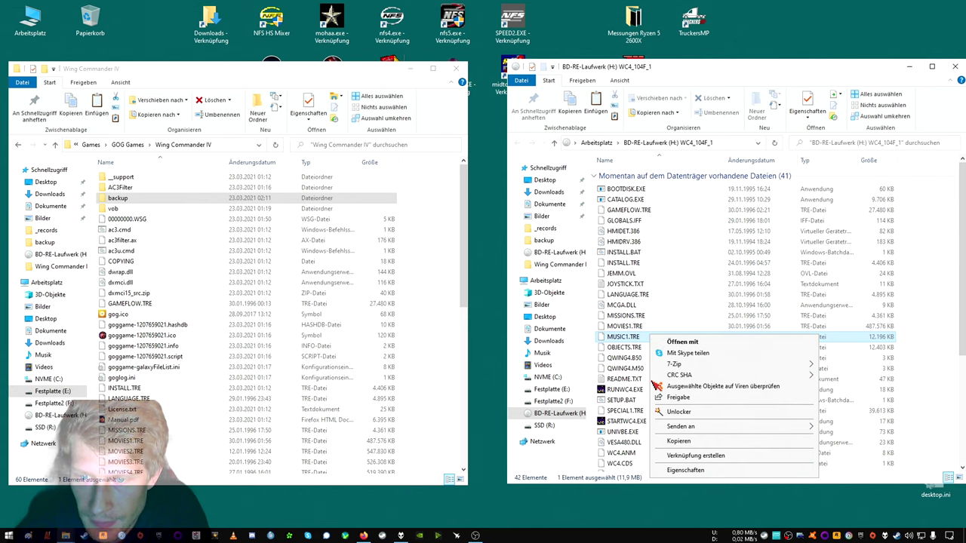
pyautogui.click(691, 443)
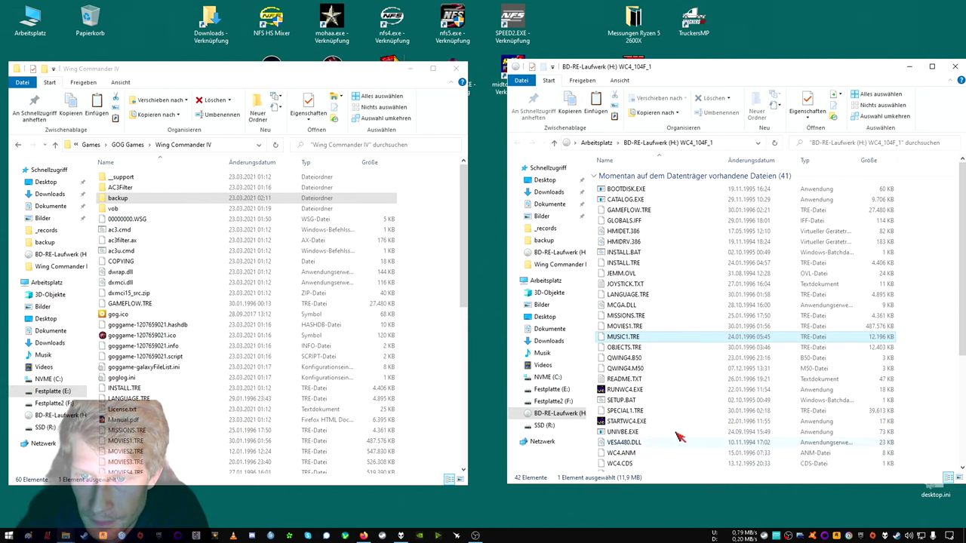
pyautogui.rightClick(433, 332)
pyautogui.click(461, 401)
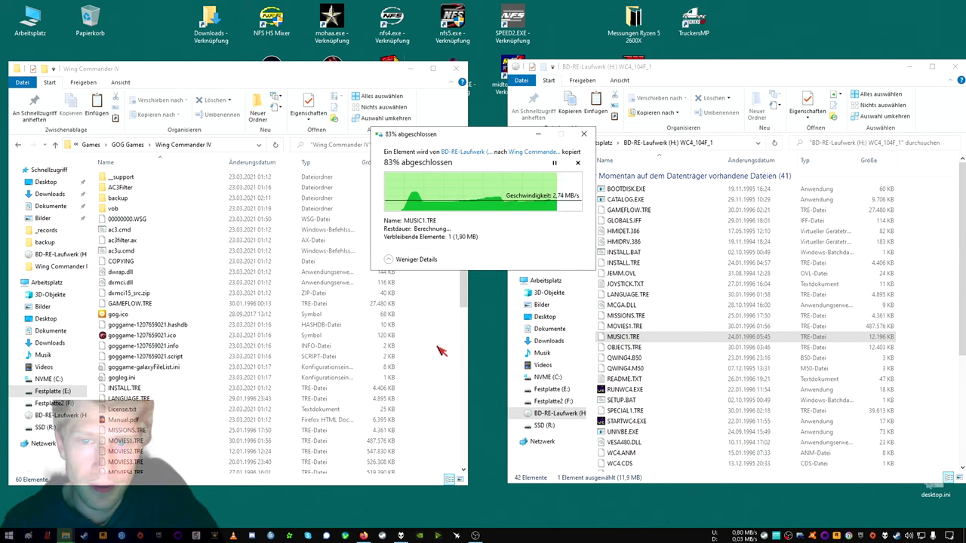
# Review the modification dates of the Wing Commander IV files to find TRE files that still need replacing.
pyautogui.scroll(2, 189, 322)
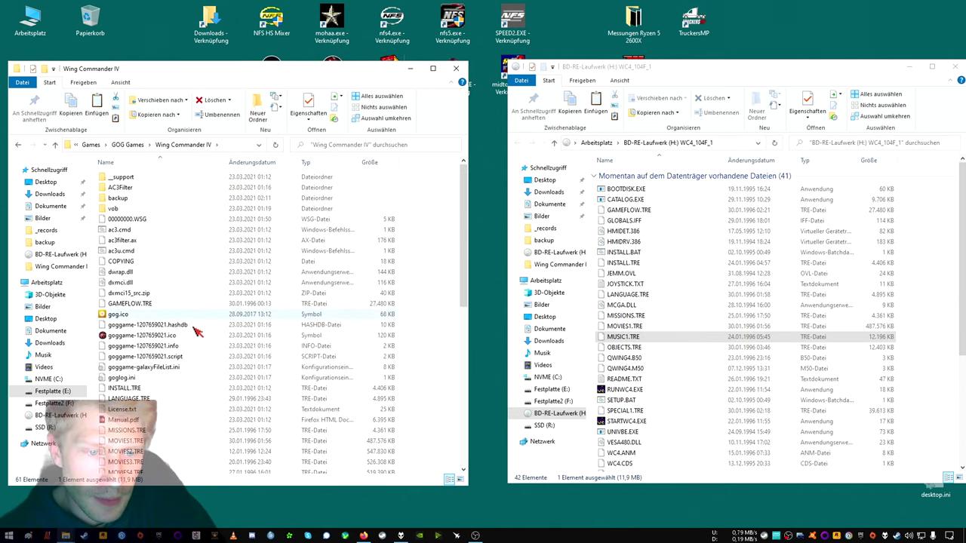
pyautogui.click(226, 388)
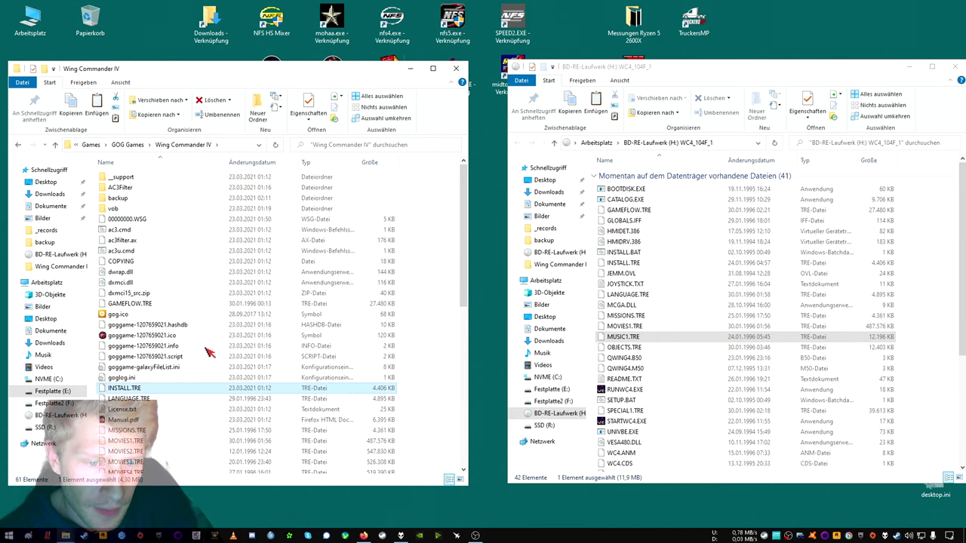
pyautogui.scroll(-4, 204, 349)
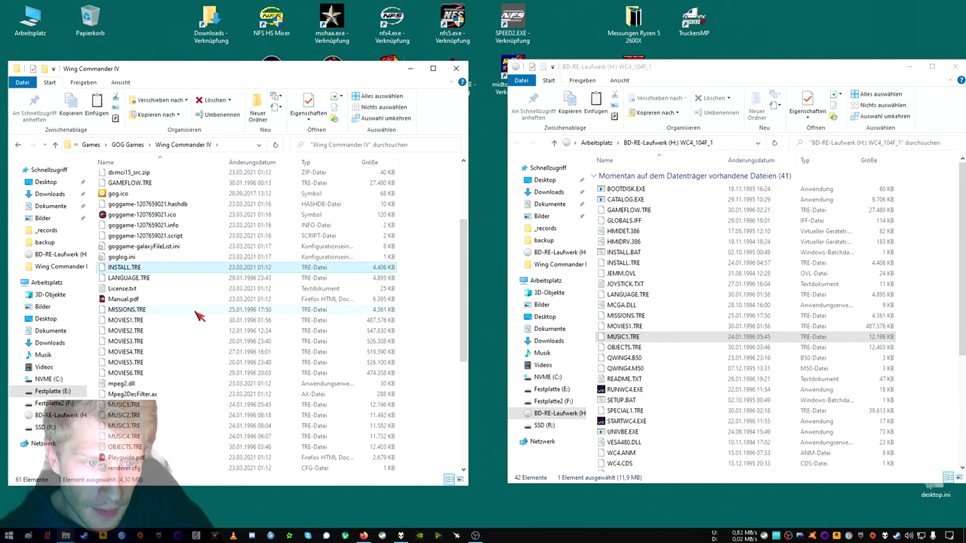
pyautogui.click(202, 384)
pyautogui.scroll(-2, 200, 389)
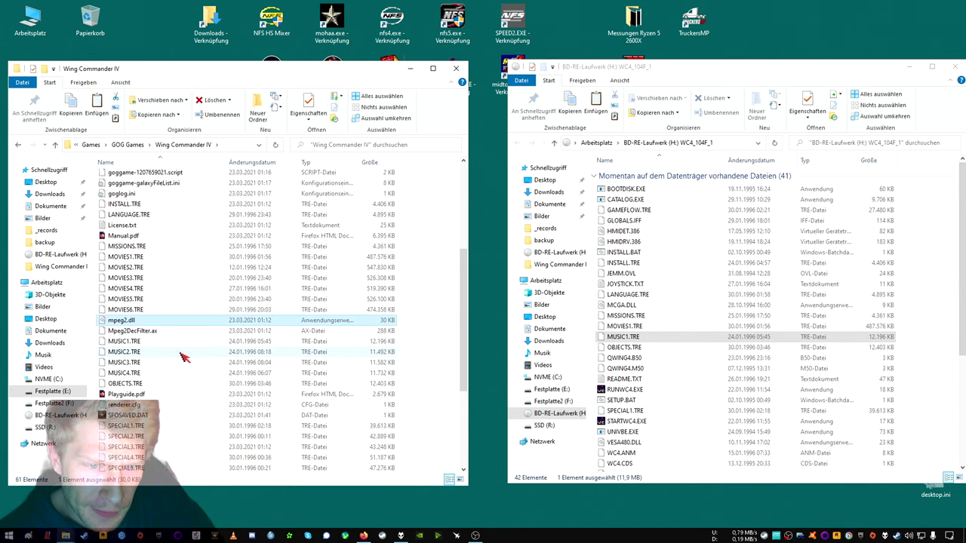
pyautogui.scroll(-1, 187, 414)
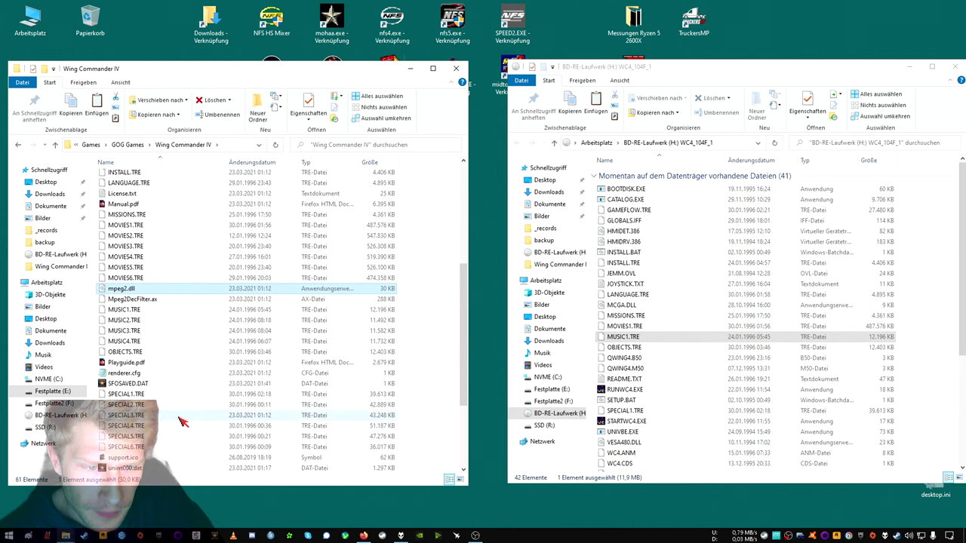
pyautogui.click(183, 416)
pyautogui.scroll(-2, 201, 420)
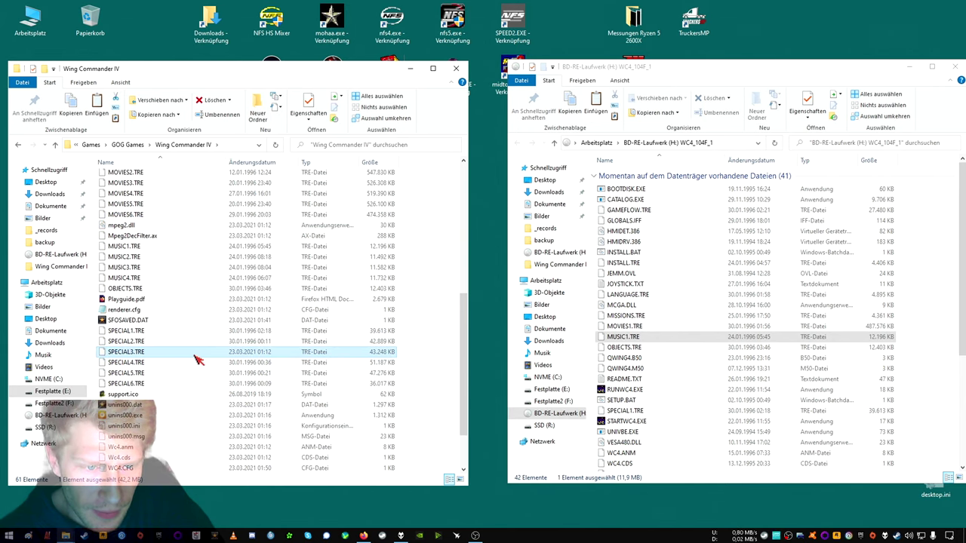
pyautogui.scroll(-2, 194, 360)
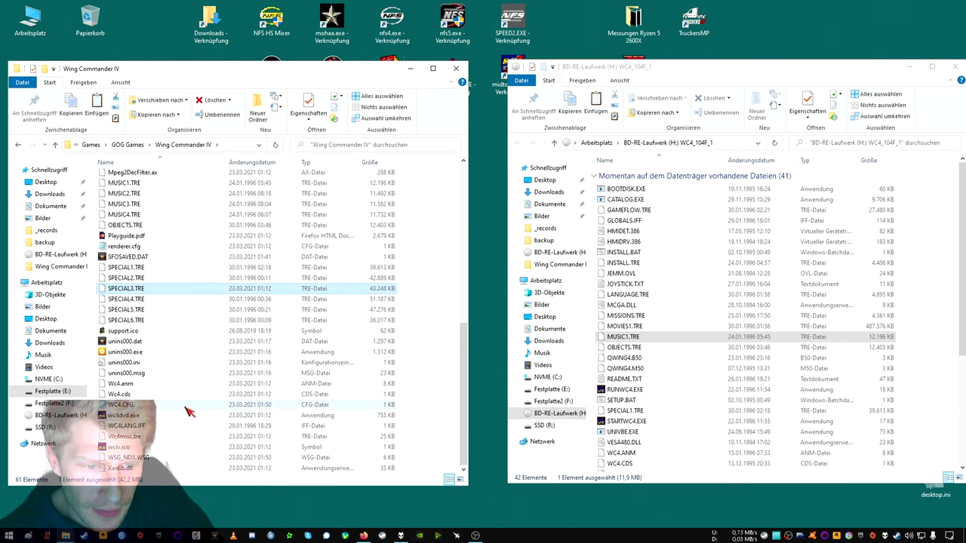
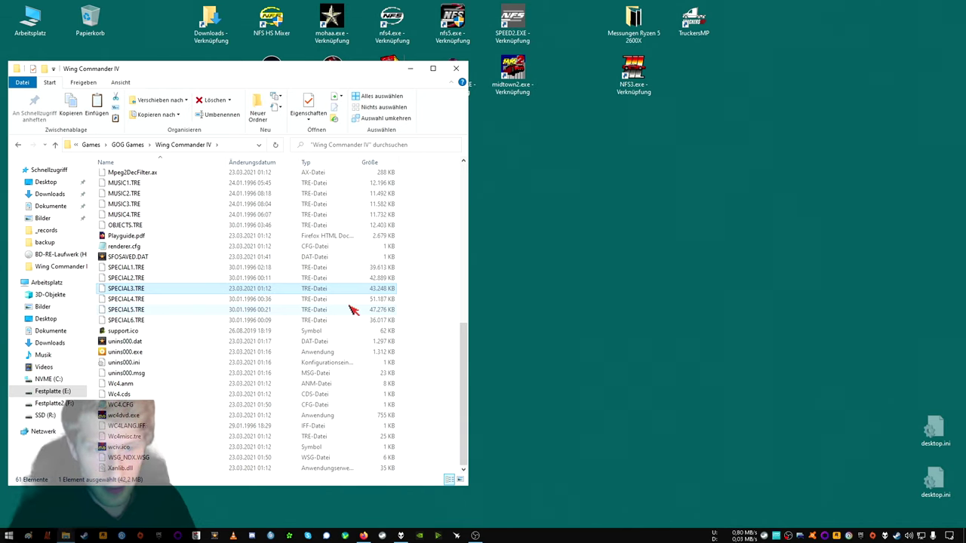
# Move SPECIAL3.TRE from the Wing Commander IV folder into the backup folder.
pyautogui.rightClick(151, 286)
pyautogui.rightClick(128, 289)
pyautogui.click(168, 412)
pyautogui.scroll(10, 182, 324)
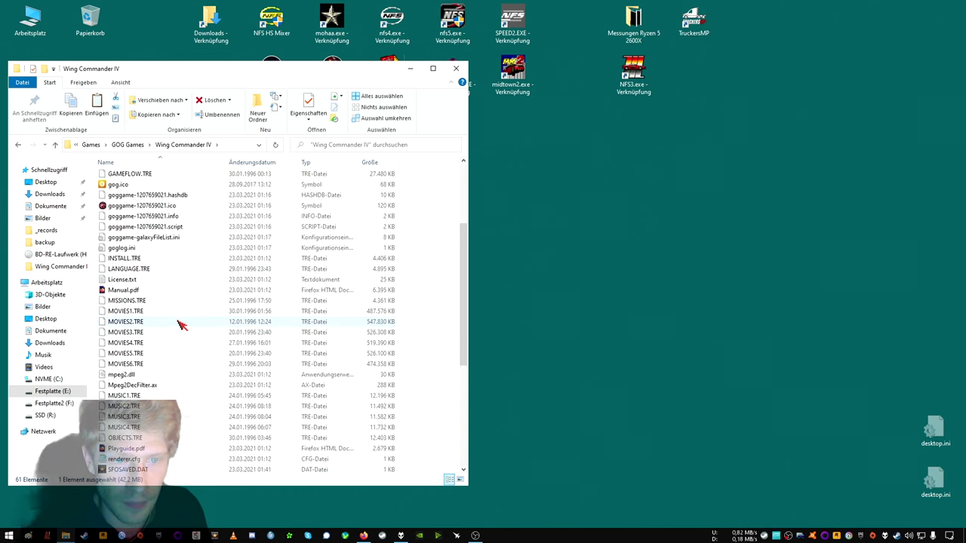
pyautogui.click(117, 199)
pyautogui.rightClick(117, 201)
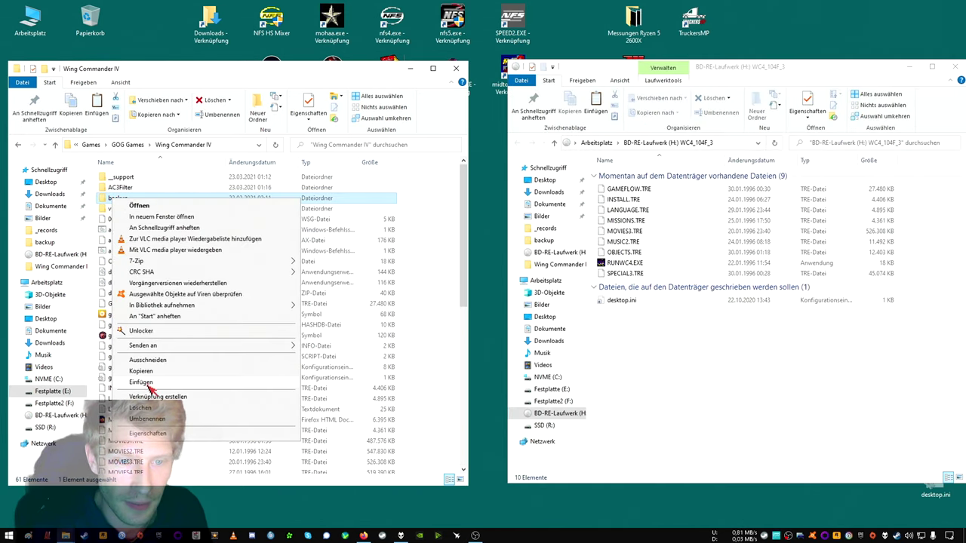
pyautogui.click(143, 382)
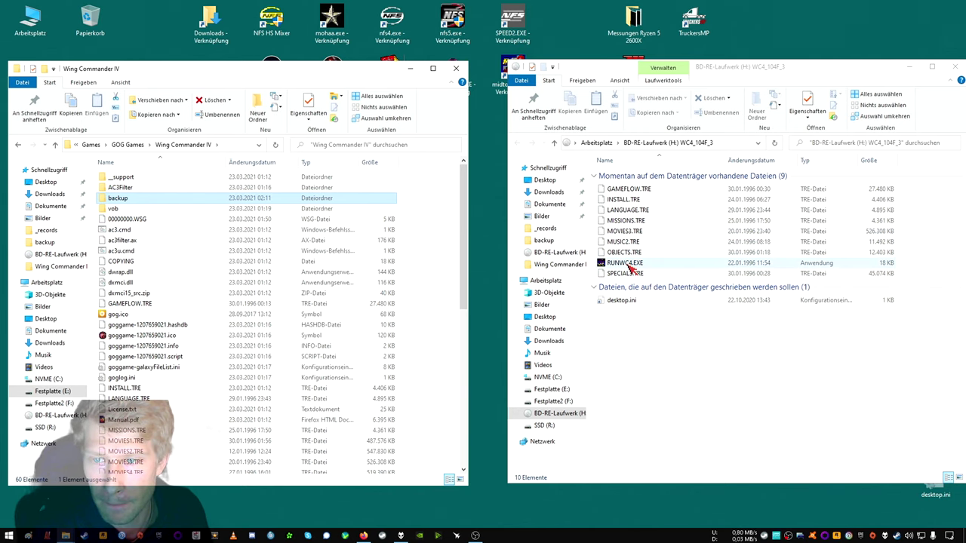
# Copy SPECIAL3.TRE from disc WC4_104F_3 into the Wing Commander IV folder.
pyautogui.scroll(-4, 187, 342)
pyautogui.scroll(-3, 187, 342)
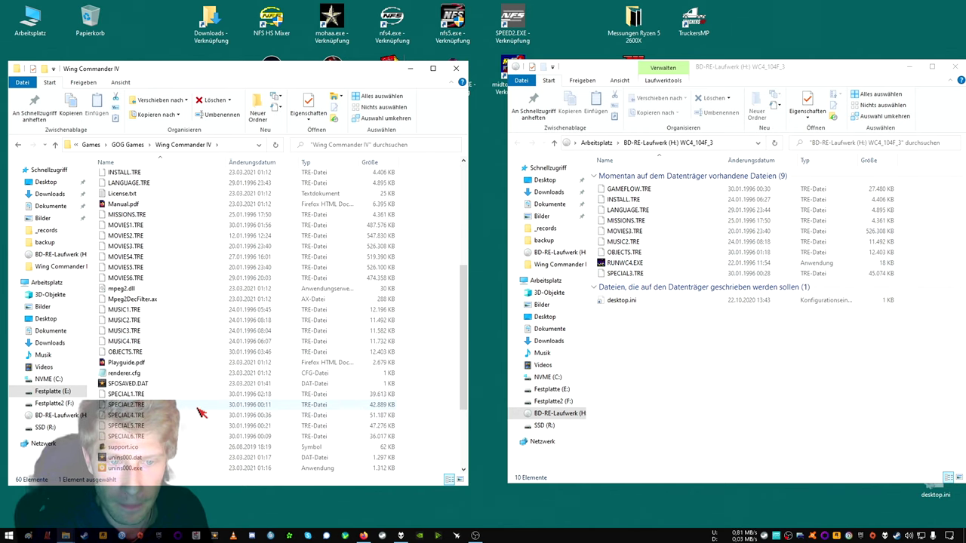
pyautogui.rightClick(648, 274)
pyautogui.click(679, 378)
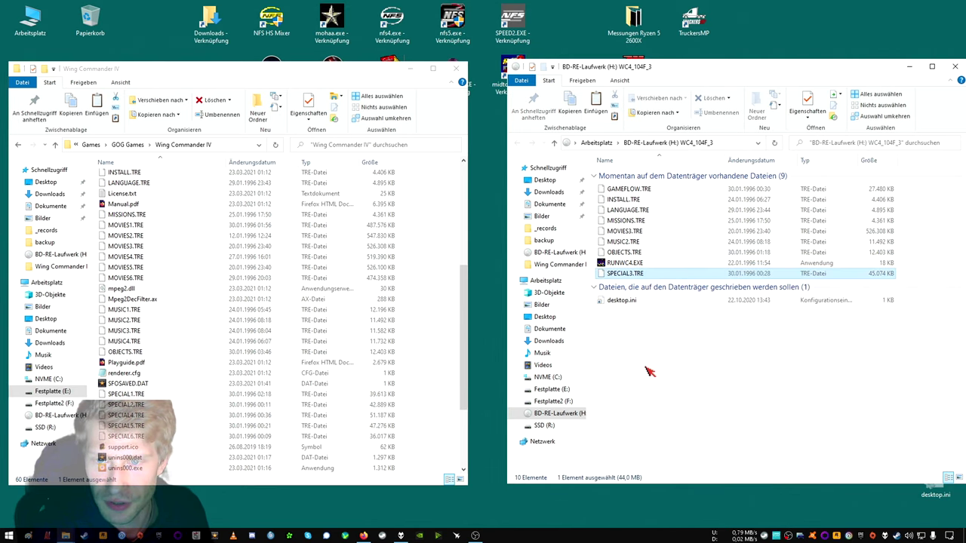
pyautogui.rightClick(428, 343)
pyautogui.click(457, 408)
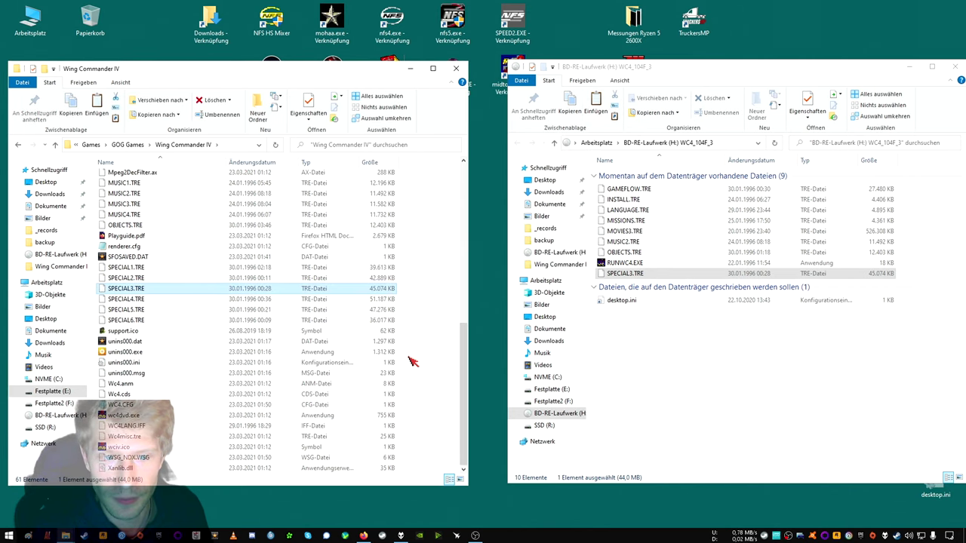
# Check the backup folder's file list, return to the Wing Commander IV folder and look through its files again.
pyautogui.scroll(10, 408, 368)
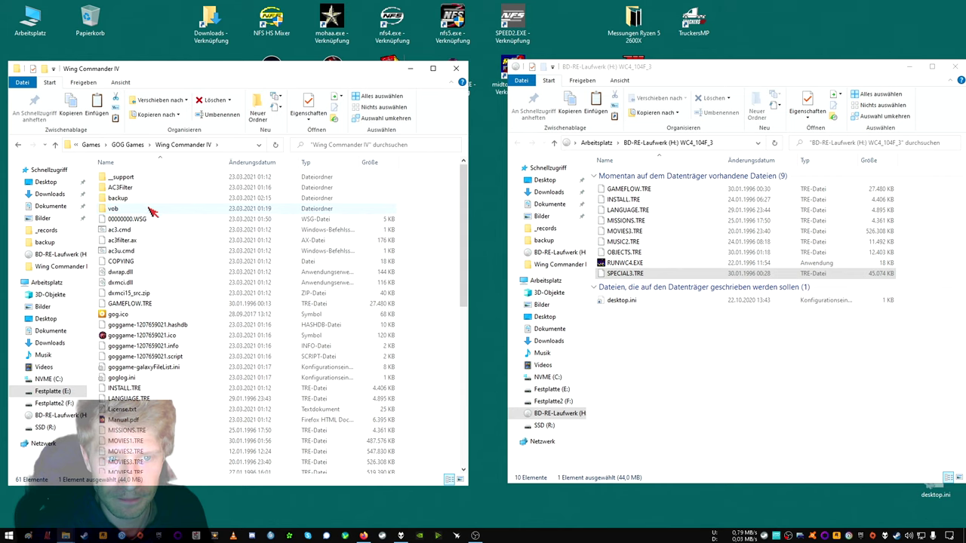
pyautogui.click(136, 200)
pyautogui.doubleClick(136, 200)
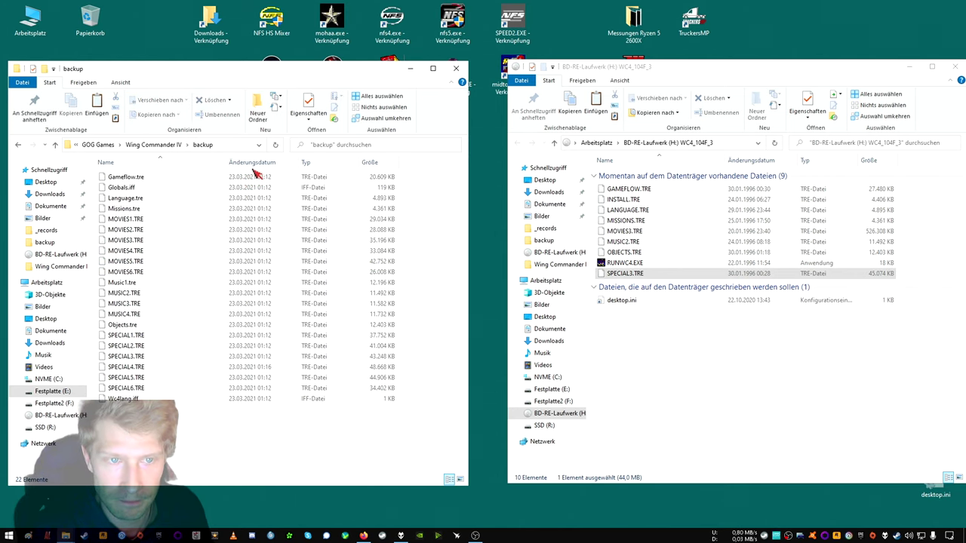
pyautogui.click(153, 144)
pyautogui.scroll(-9, 359, 320)
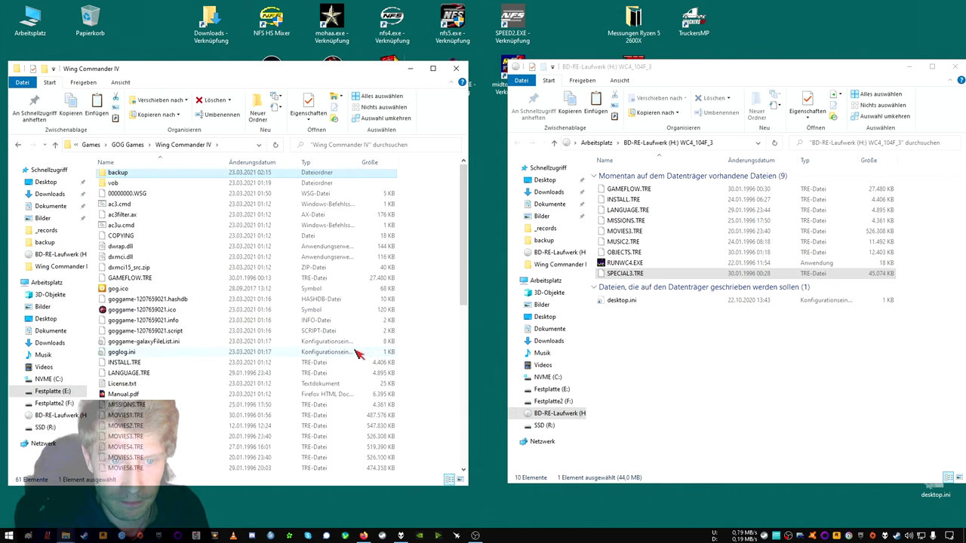
# Close both folder windows, then stop the playback in foobar2000 and close the player.
pyautogui.click(456, 68)
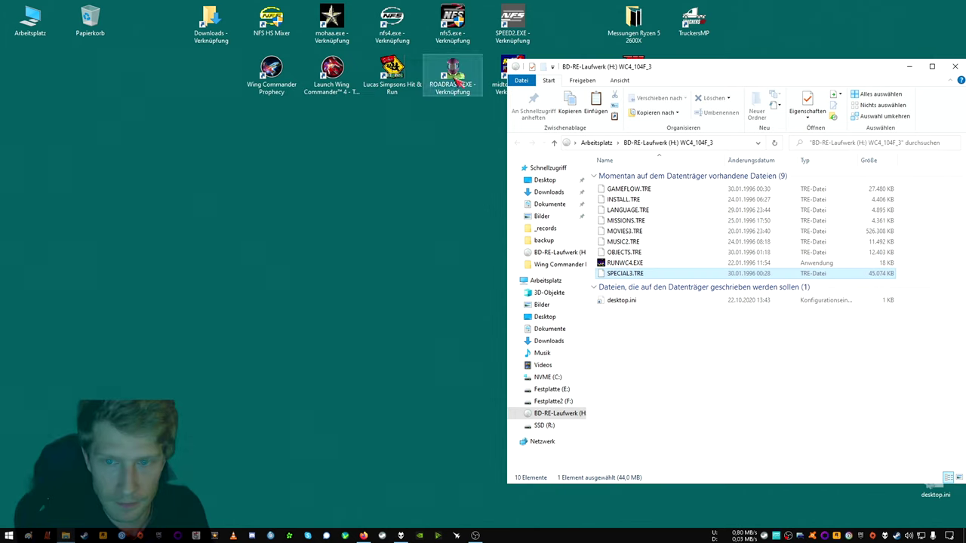
pyautogui.click(953, 66)
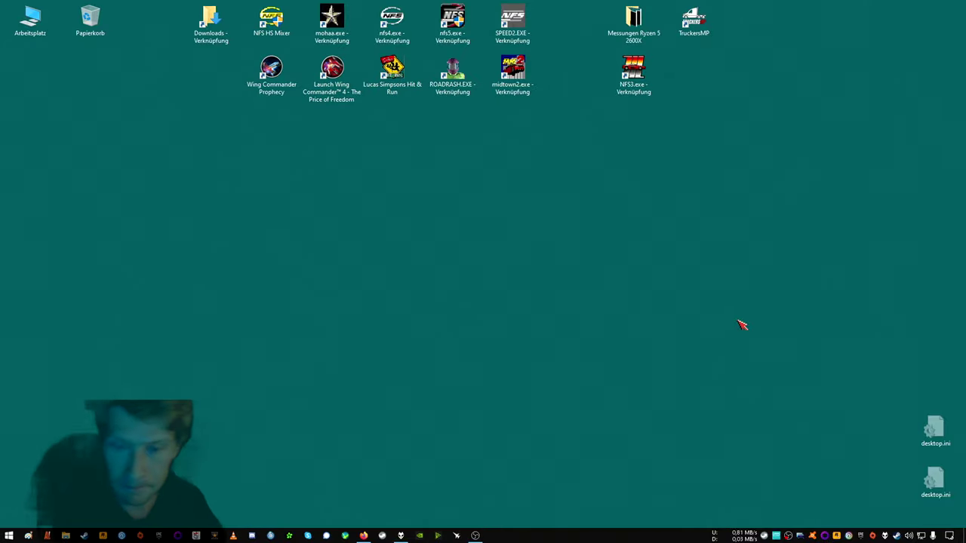
pyautogui.click(402, 535)
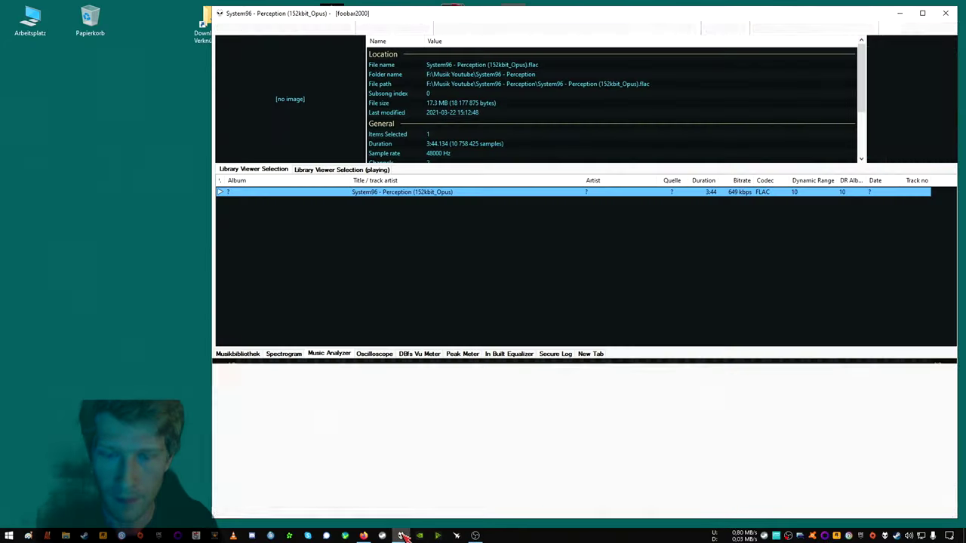
pyautogui.click(360, 28)
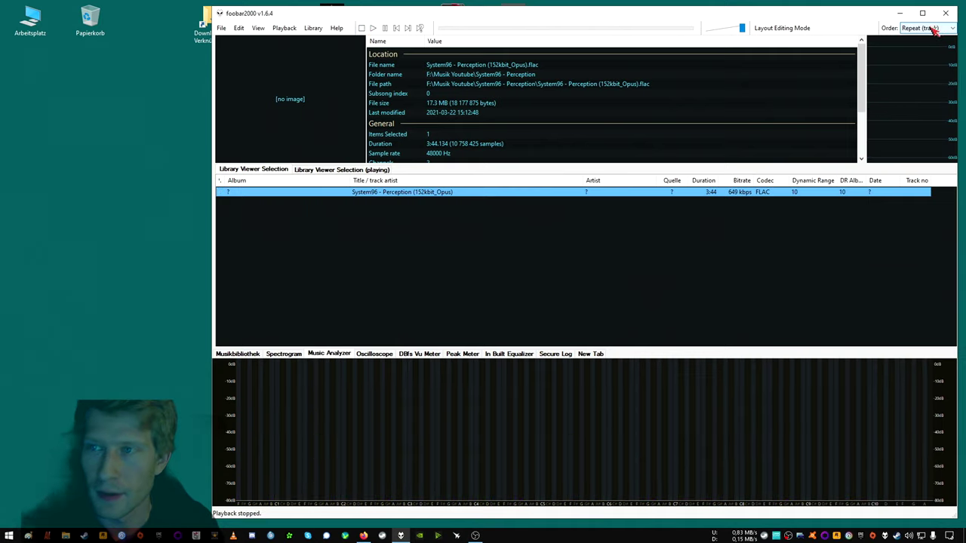
pyautogui.click(945, 12)
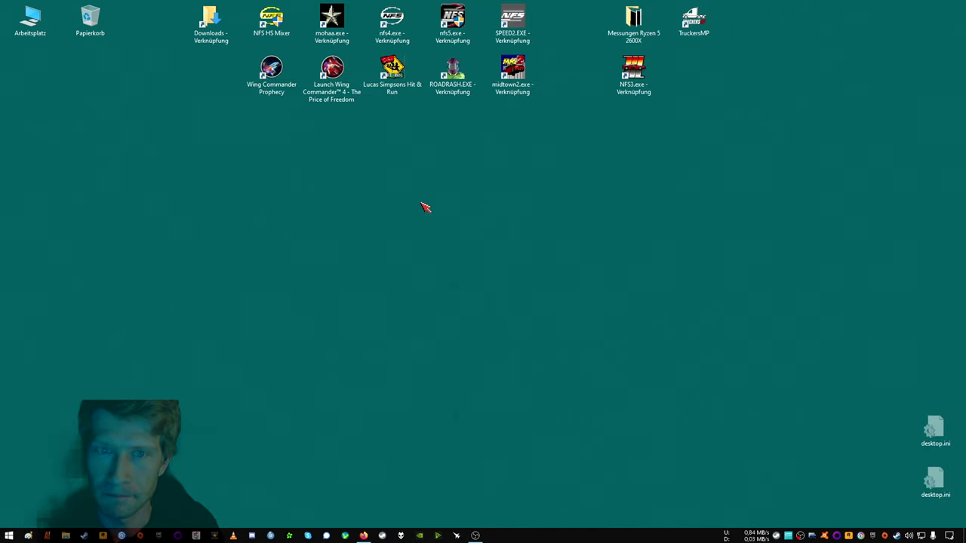
# Test-launch Wing Commander 4 from its desktop shortcut, dismiss the message, and open the shortcut's file location.
pyautogui.doubleClick(344, 89)
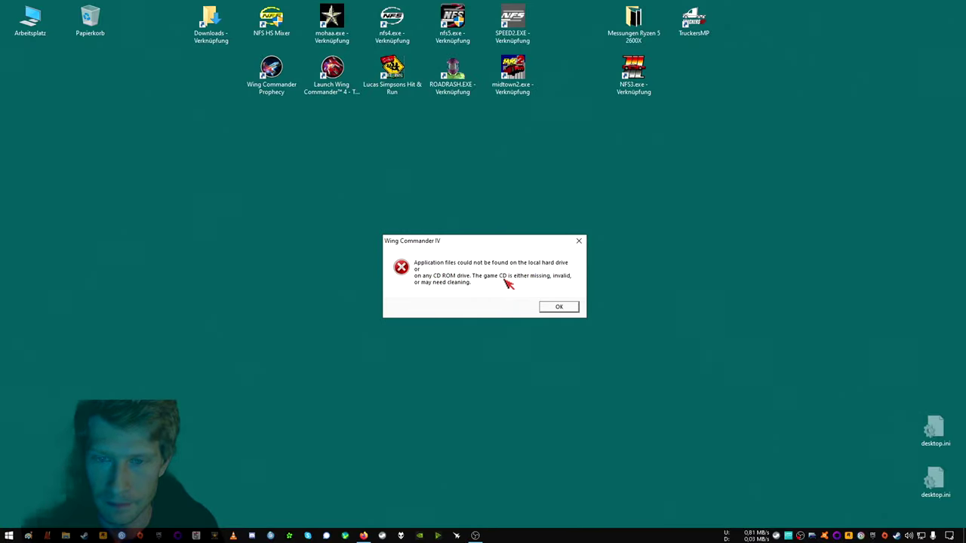
pyautogui.click(559, 308)
pyautogui.rightClick(327, 92)
pyautogui.click(354, 111)
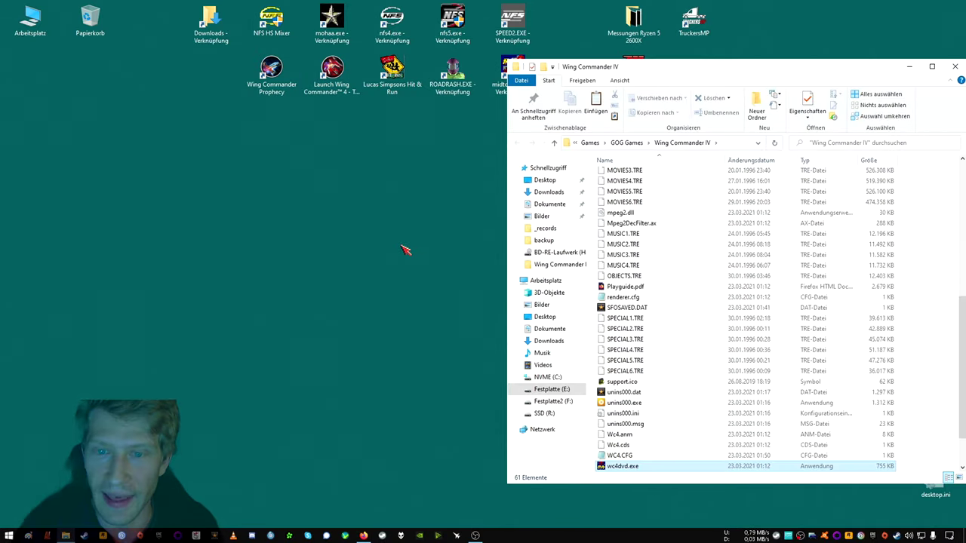
# Arrange the Wing Commander IV folder and the window of disc WC4_104F_1 side by side.
pyautogui.moveTo(727, 71); pyautogui.dragTo(458, 81)
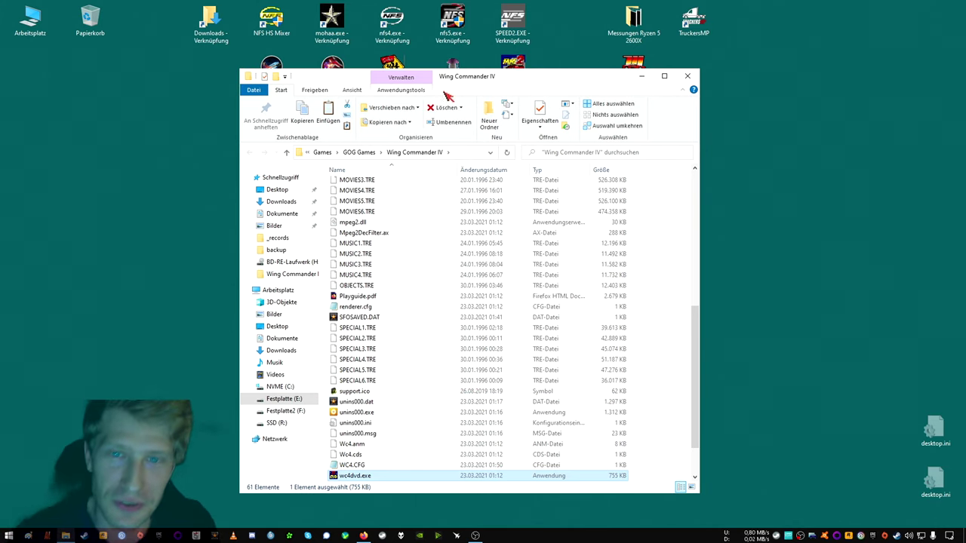
pyautogui.moveTo(484, 78); pyautogui.dragTo(314, 83)
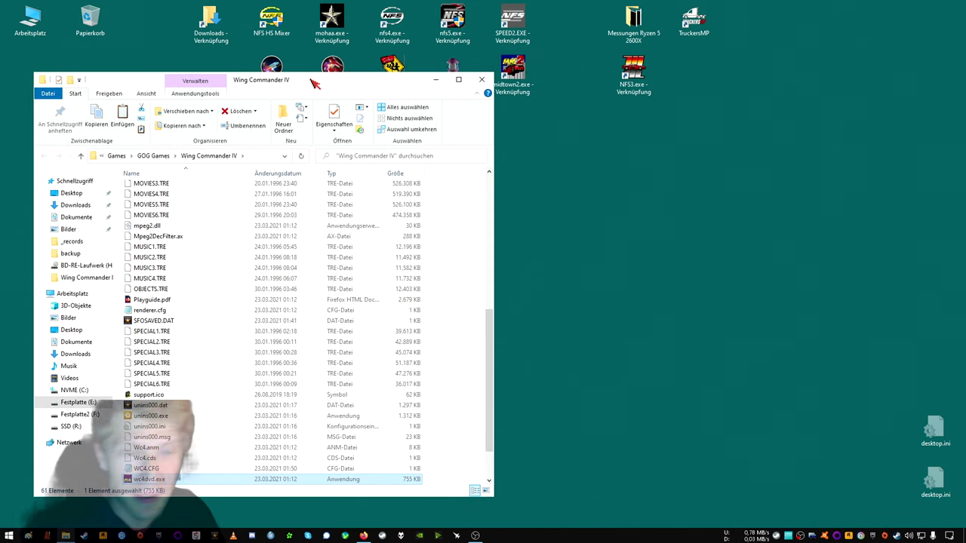
pyautogui.scroll(-2, 220, 374)
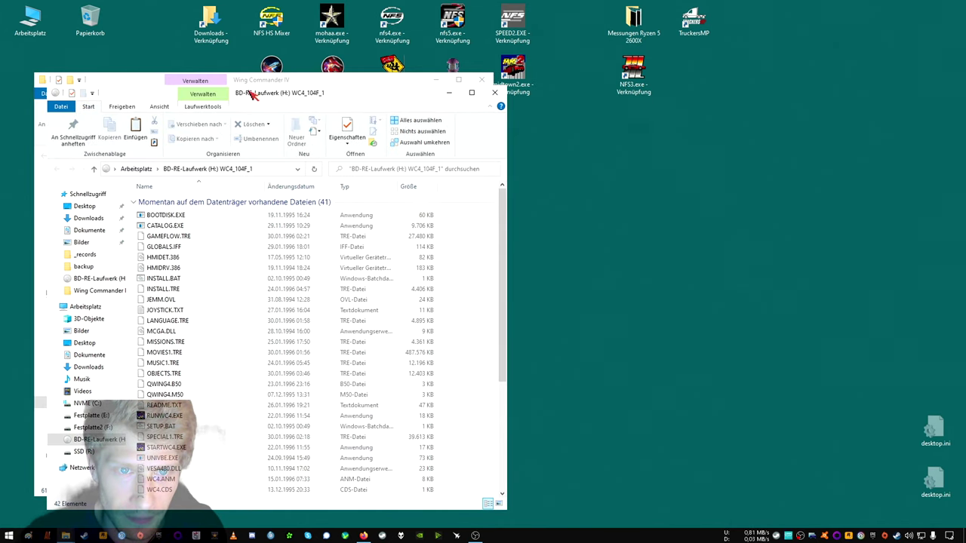
pyautogui.moveTo(249, 92); pyautogui.dragTo(663, 85)
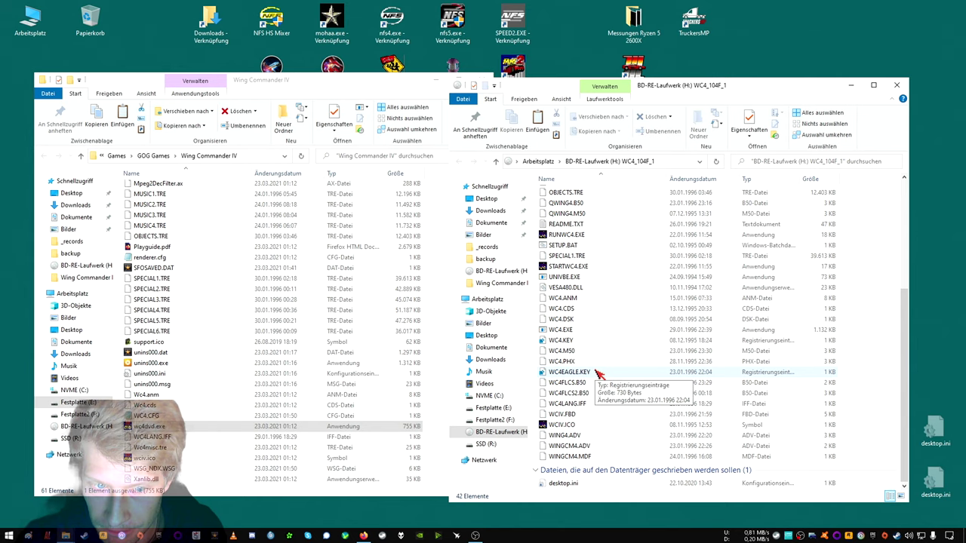
# Move Wc4.cds from the Wing Commander IV folder into the backup folder.
pyautogui.rightClick(261, 407)
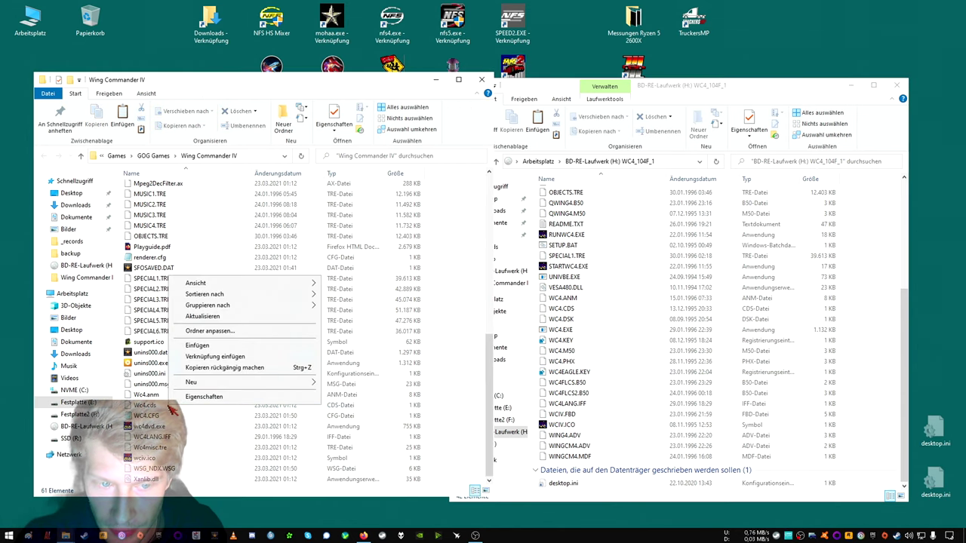
pyautogui.rightClick(159, 407)
pyautogui.click(215, 347)
pyautogui.scroll(12, 230, 355)
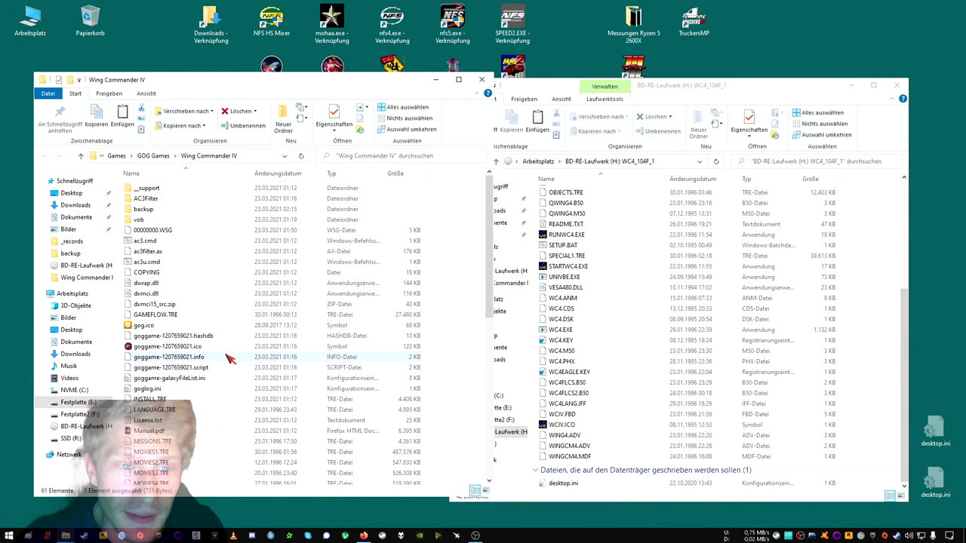
pyautogui.rightClick(140, 209)
pyautogui.click(172, 393)
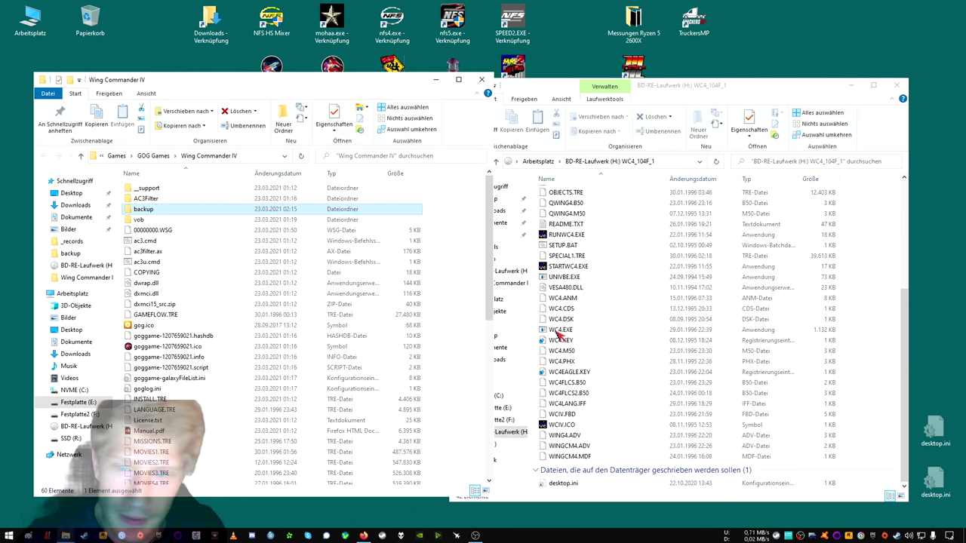
# Copy WC4.CDS from disc WC4_104F_1 into the Wing Commander IV folder.
pyautogui.scroll(6, 600, 317)
pyautogui.scroll(-4, 600, 341)
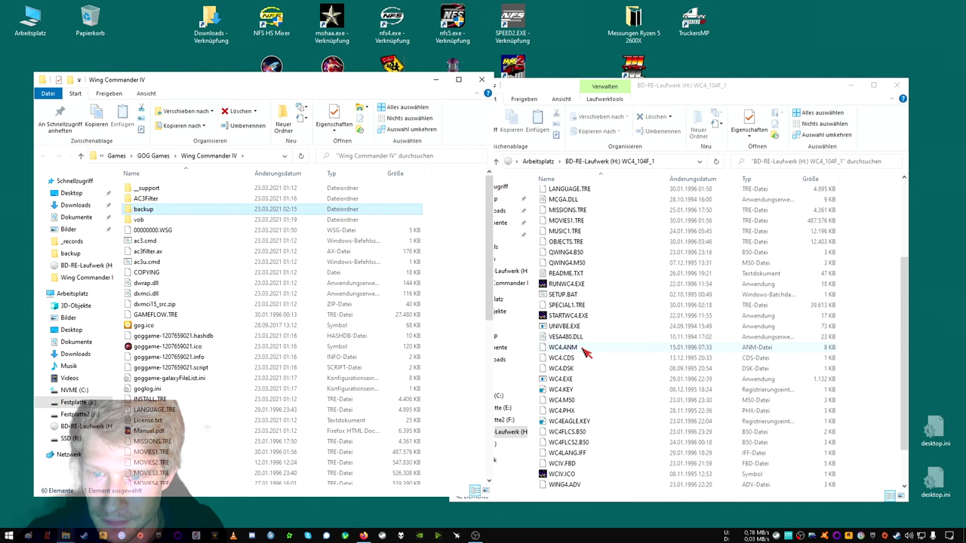
pyautogui.rightClick(566, 357)
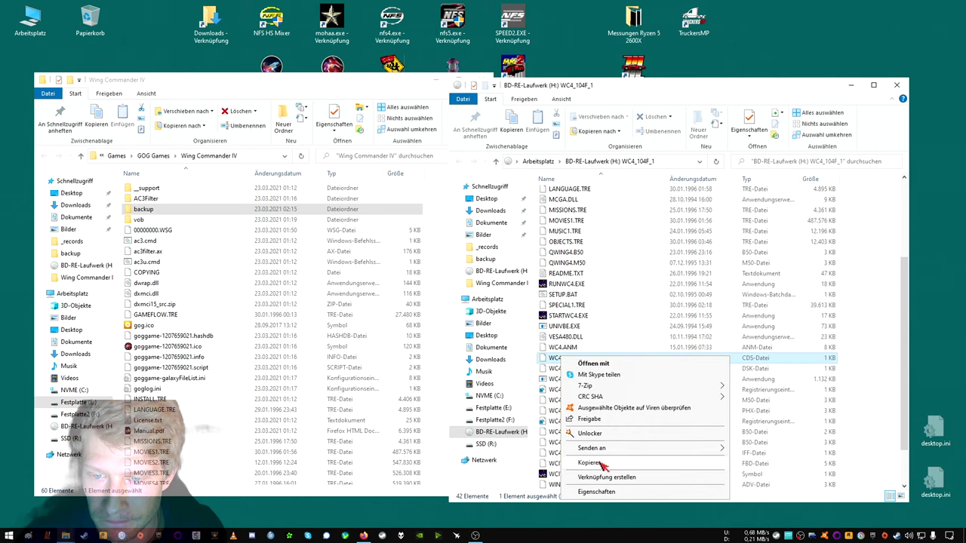
pyautogui.click(590, 462)
pyautogui.click(446, 301)
pyautogui.rightClick(460, 313)
pyautogui.click(487, 381)
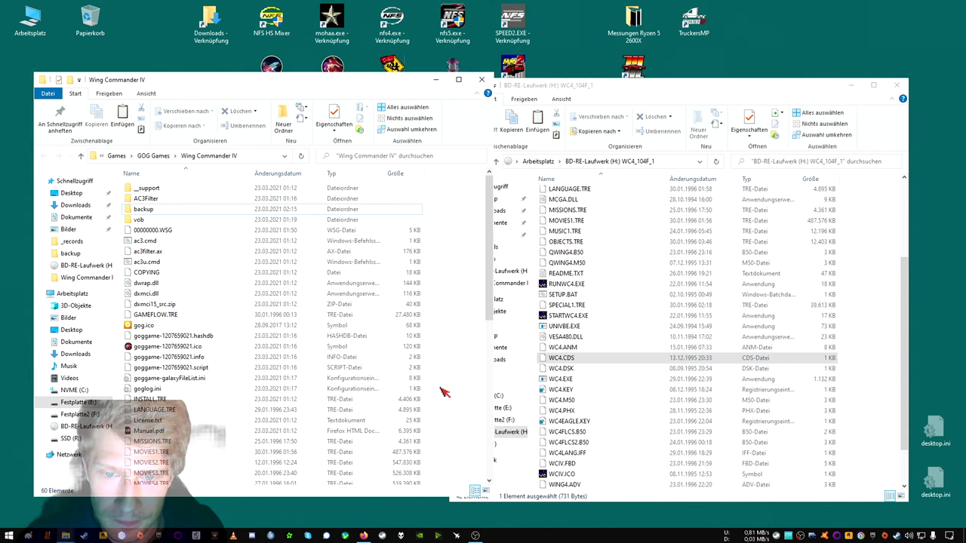
# Test-launch Wing Commander 4 with the replaced WC4.CDS and dismiss the message.
pyautogui.click(332, 66)
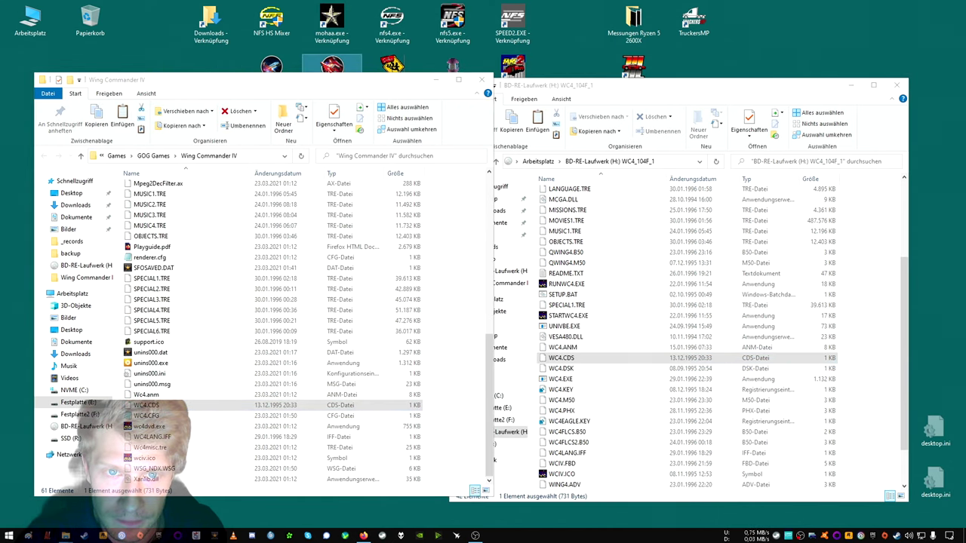
pyautogui.doubleClick(338, 70)
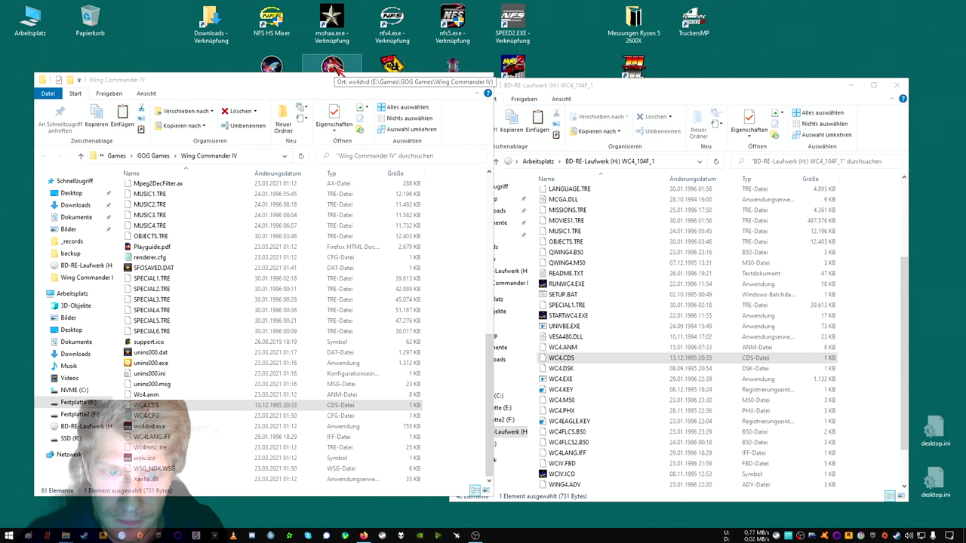
pyautogui.click(552, 307)
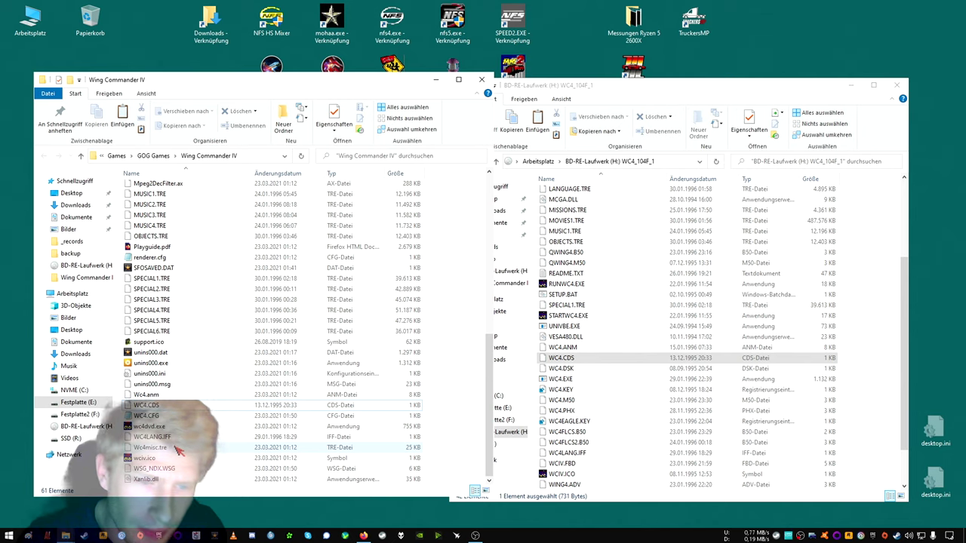
# Compare the game folder with disc WC4_104F_1 and move the GOG version of INSTALL.TRE into the backup folder.
pyautogui.click(599, 460)
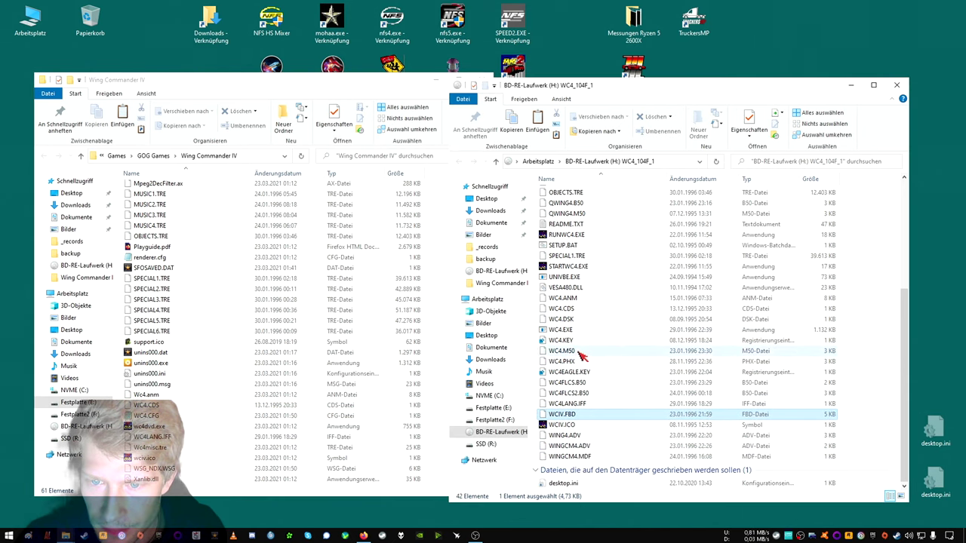
pyautogui.scroll(6, 587, 411)
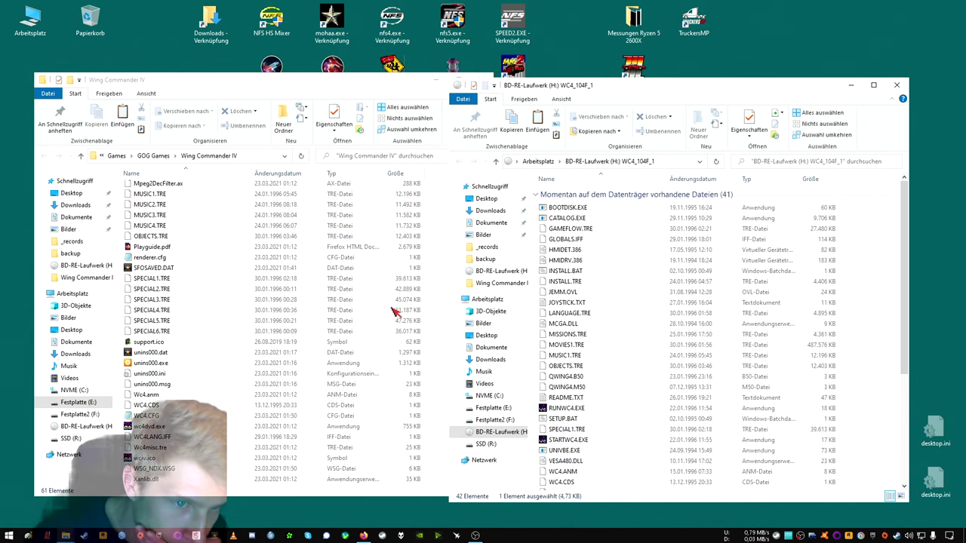
pyautogui.click(233, 310)
pyautogui.scroll(10, 236, 355)
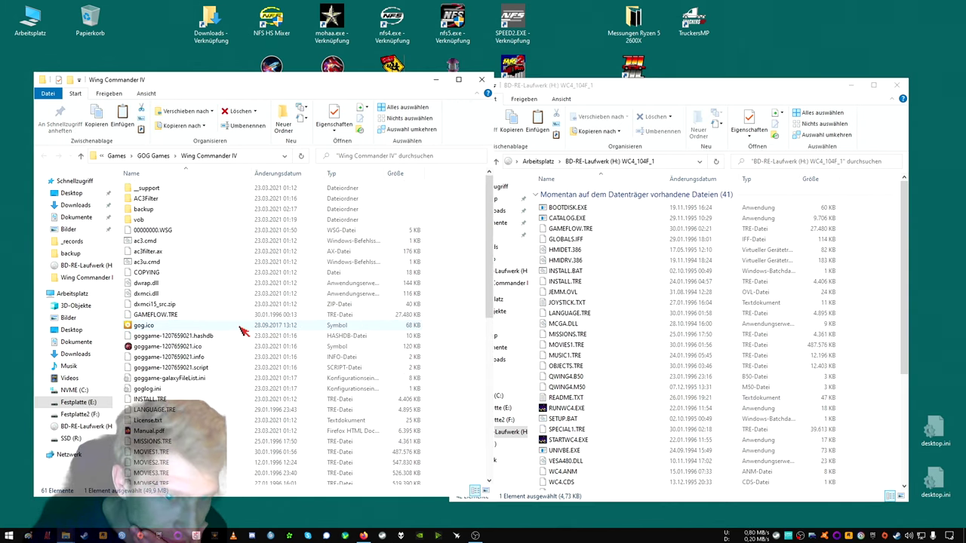
pyautogui.scroll(-2, 234, 342)
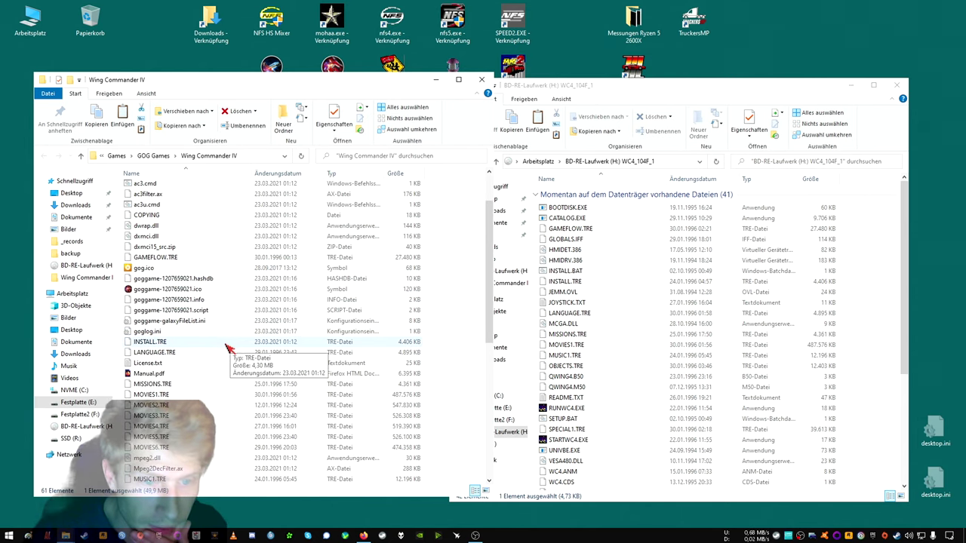
pyautogui.rightClick(568, 284)
pyautogui.click(609, 390)
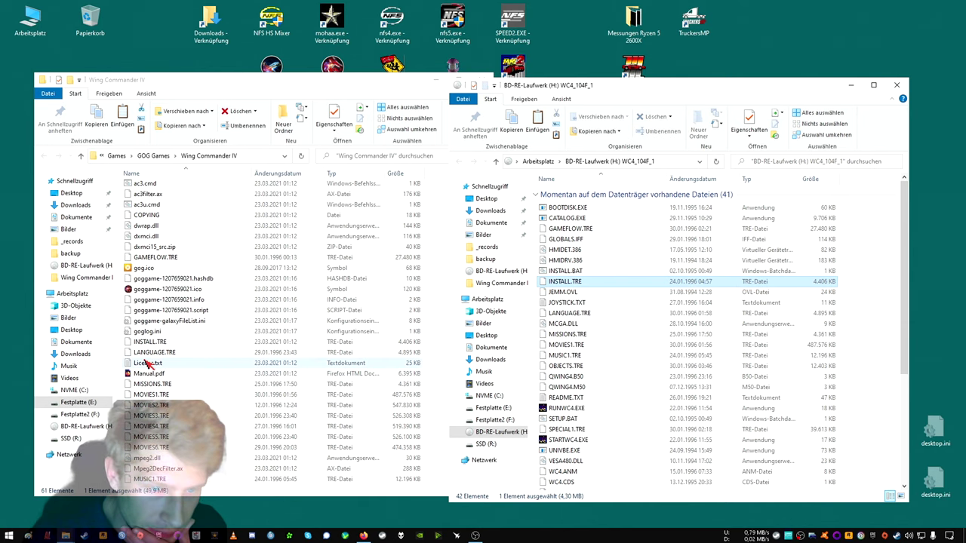
pyautogui.rightClick(151, 342)
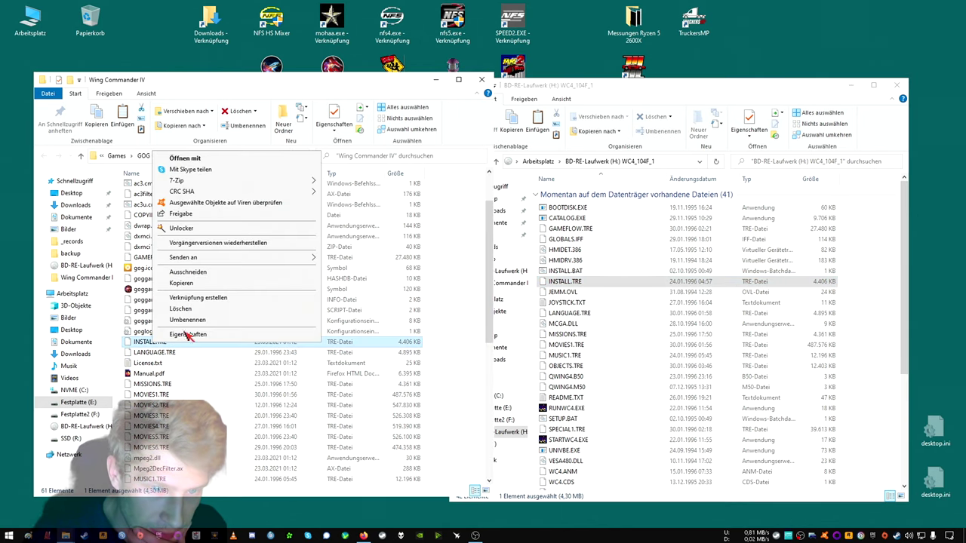
pyautogui.click(204, 271)
pyautogui.scroll(2, 200, 330)
pyautogui.rightClick(142, 210)
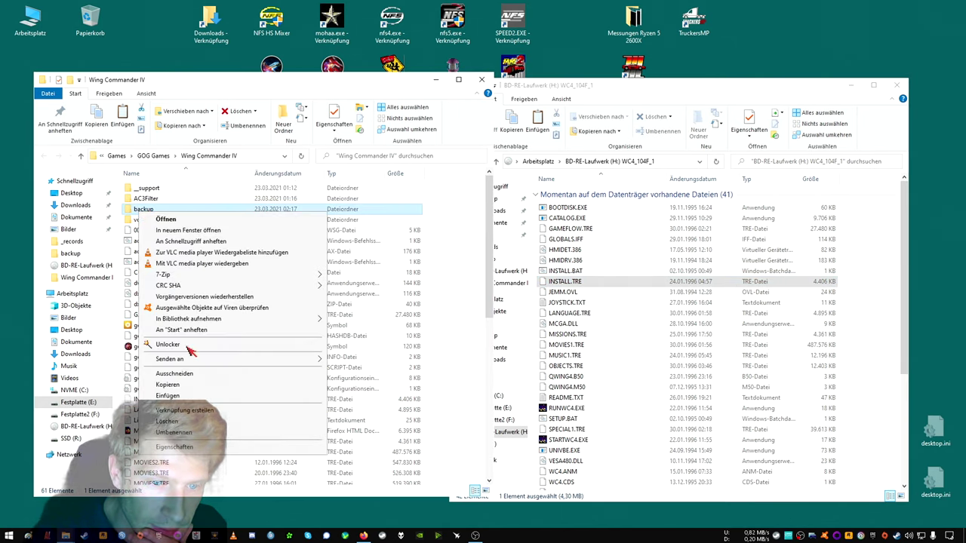
pyautogui.click(192, 396)
# Copy INSTALL.TRE from disc WC4_104F_1 into the Wing Commander IV folder and dismiss the game's launch message.
pyautogui.rightClick(572, 286)
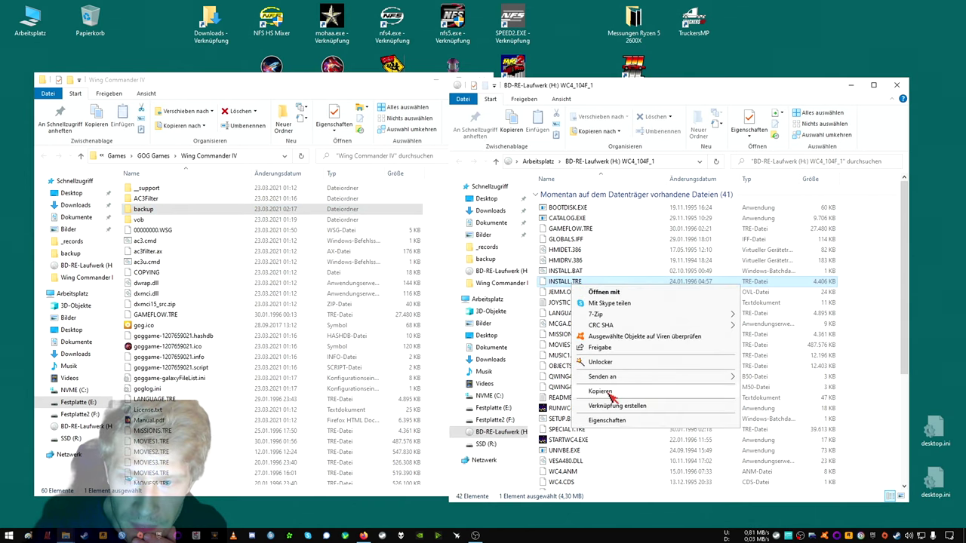
pyautogui.click(613, 396)
pyautogui.click(442, 295)
pyautogui.rightClick(462, 307)
pyautogui.click(487, 376)
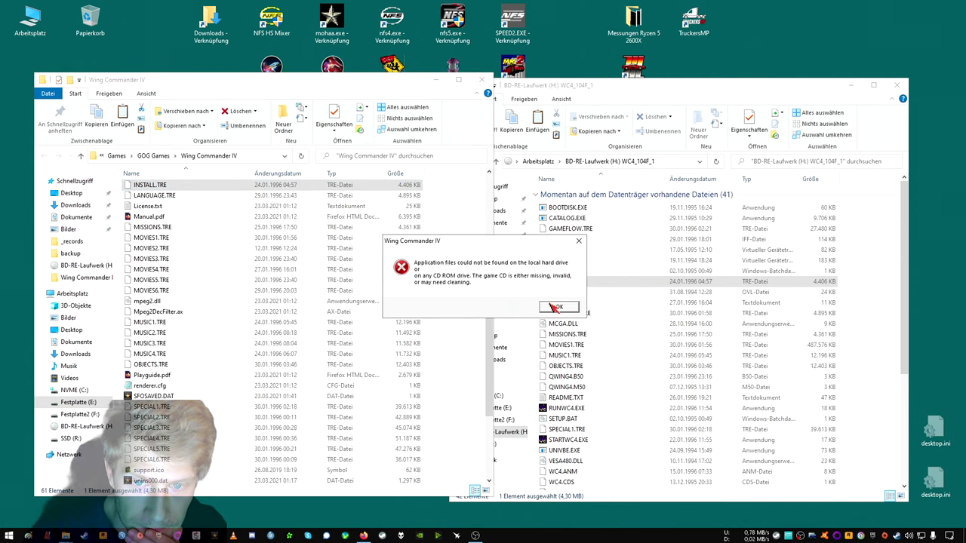
pyautogui.click(555, 307)
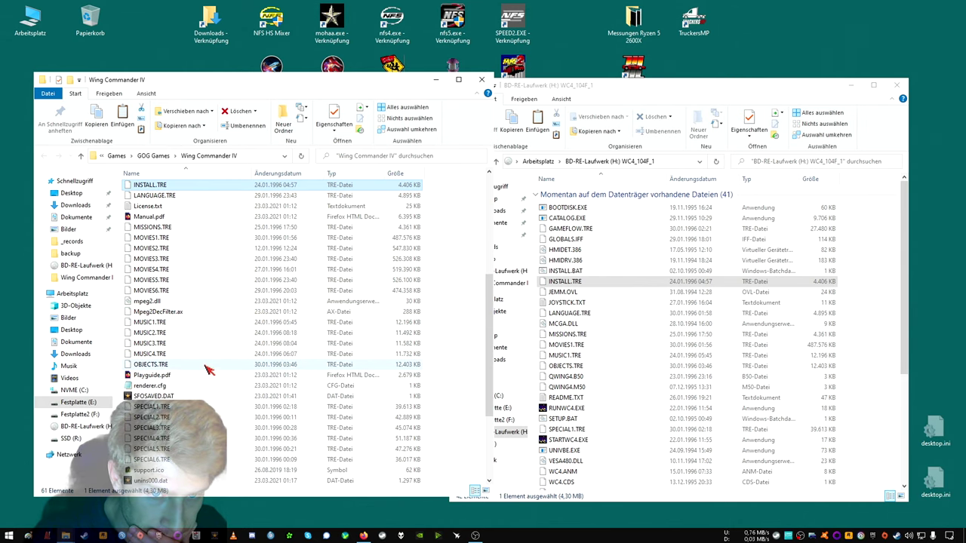
# Compare the remaining GOG files in the Wing Commander IV folder, including Wc4misc.tre, with the files on disc WC4_104F_1.
pyautogui.scroll(4, 286, 313)
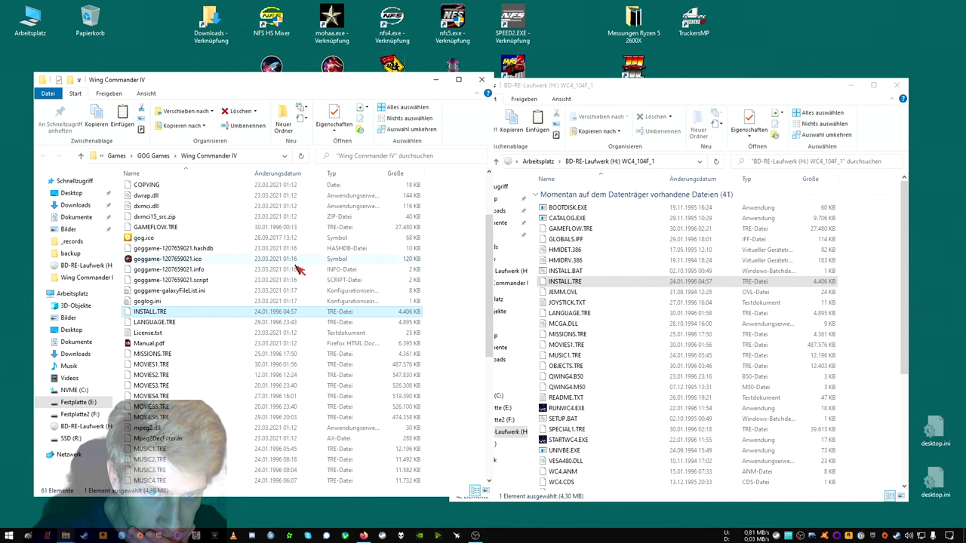
pyautogui.scroll(2, 293, 307)
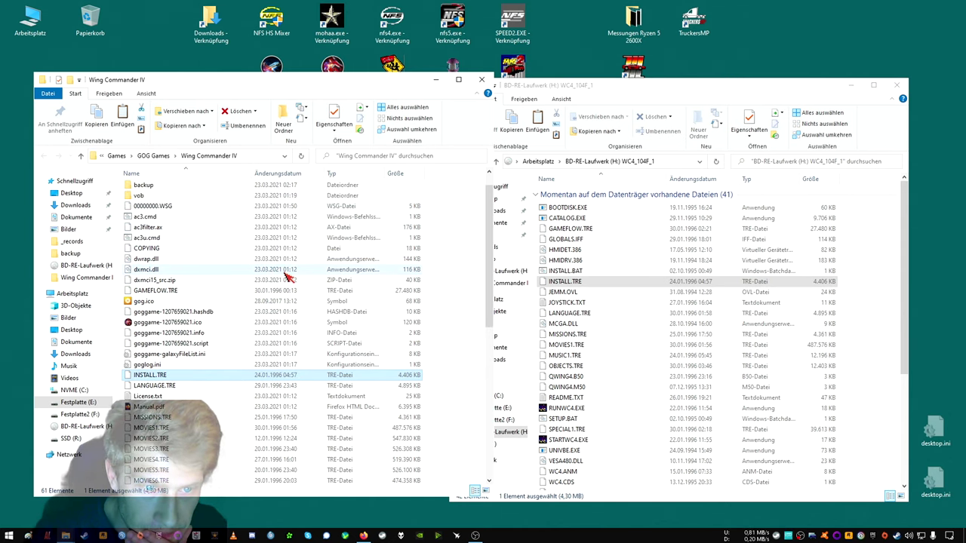
pyautogui.scroll(-10, 275, 385)
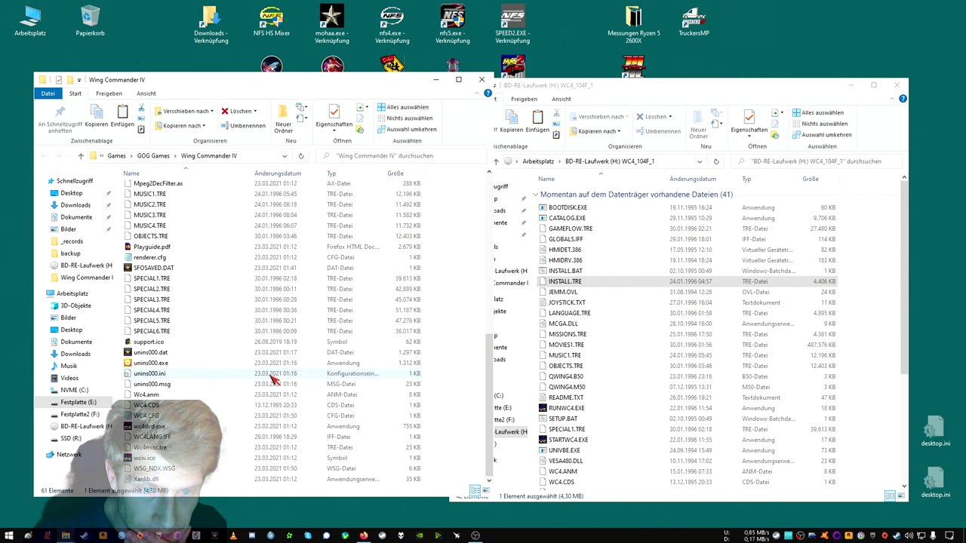
pyautogui.click(237, 448)
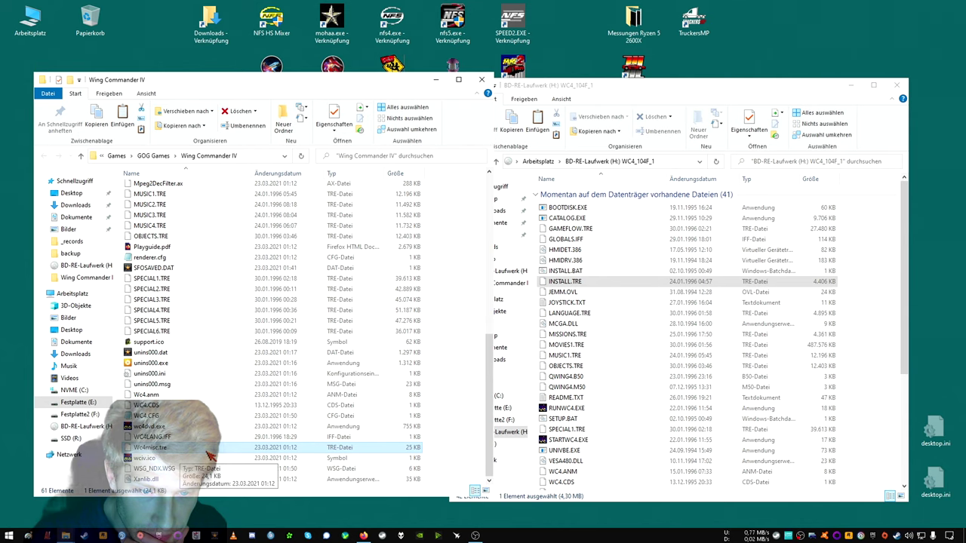
pyautogui.click(657, 368)
pyautogui.scroll(-5, 627, 378)
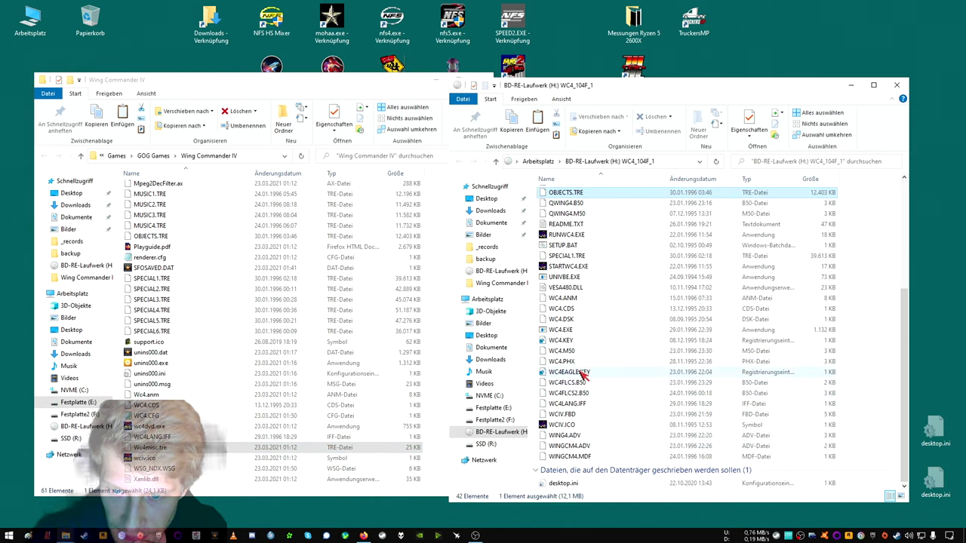
pyautogui.scroll(5, 596, 419)
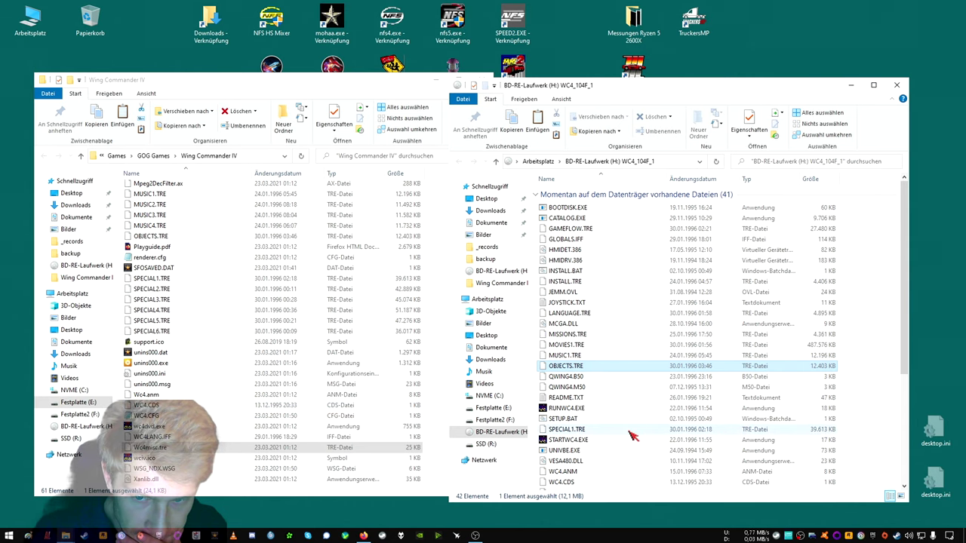
pyautogui.scroll(-5, 619, 415)
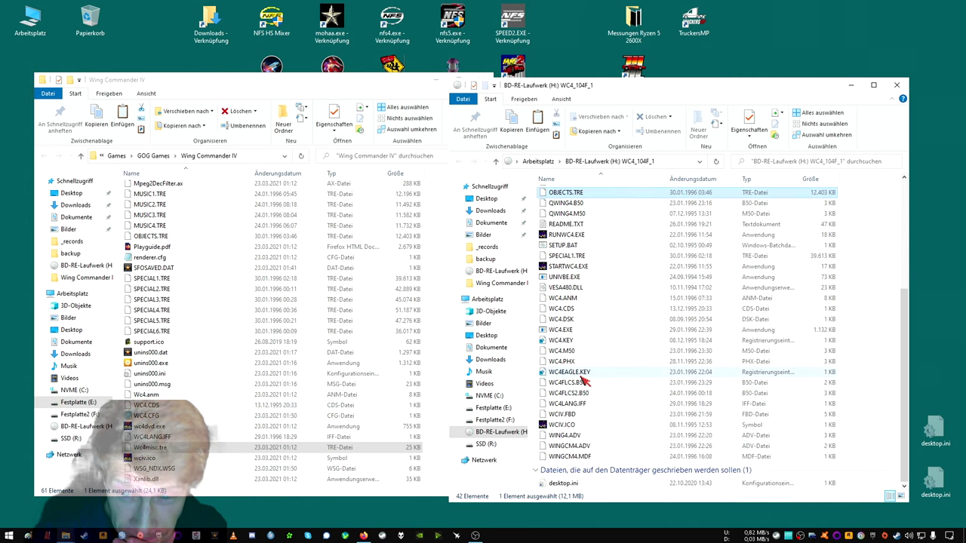
pyautogui.click(567, 309)
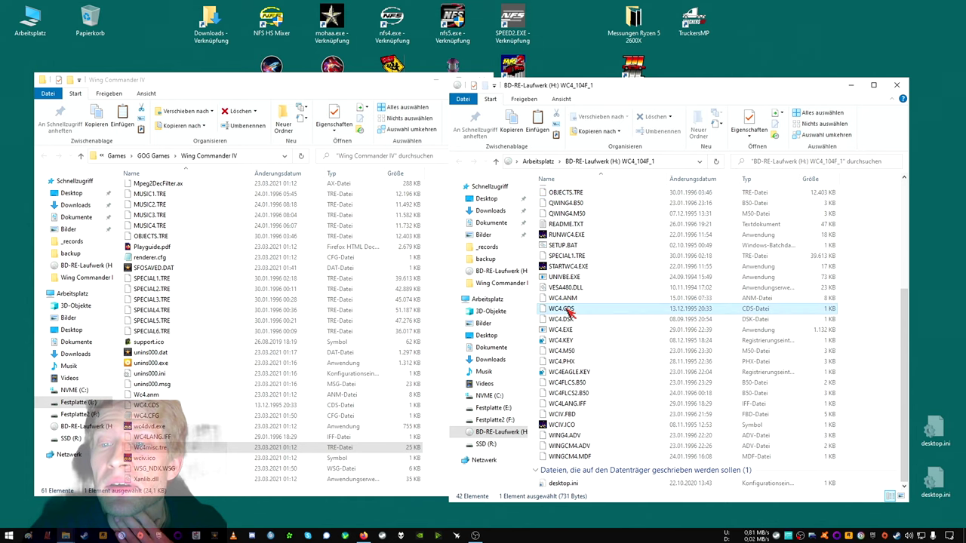
# Move the GOG version of Wc4.anm from the Wing Commander IV folder into the backup folder.
pyautogui.rightClick(205, 395)
pyautogui.scroll(7, 225, 353)
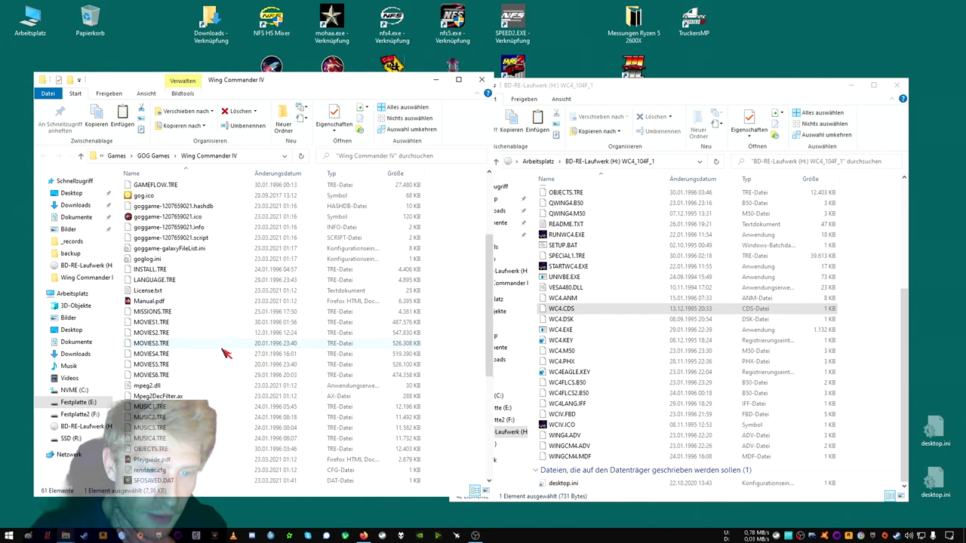
pyautogui.scroll(4, 225, 354)
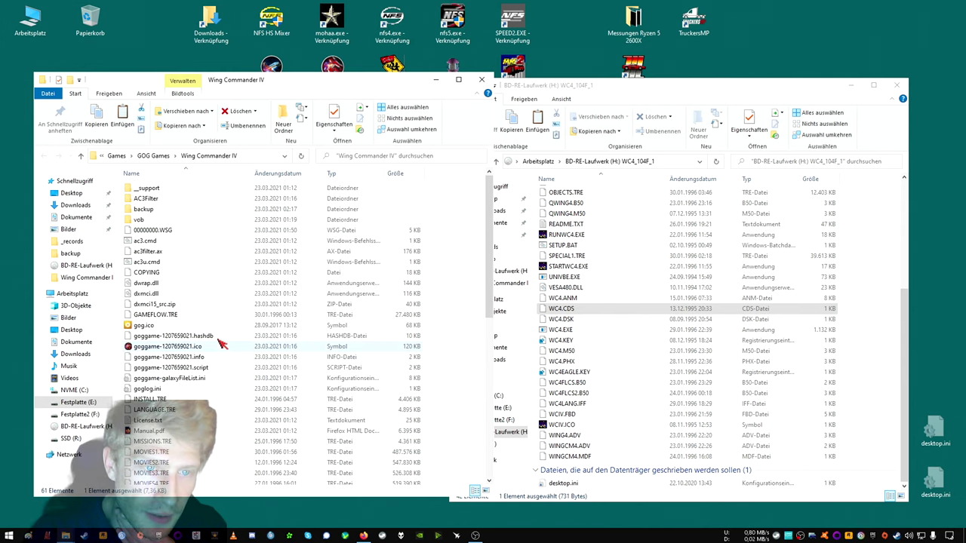
pyautogui.rightClick(148, 215)
pyautogui.press('Escape')
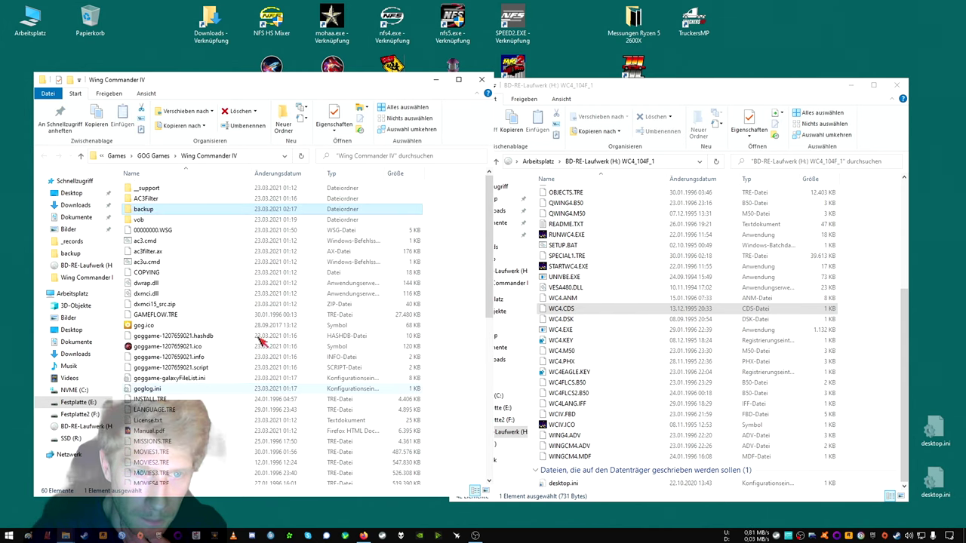
# Copy WC4.ANM from disc WC4_104F_1 into the Wing Commander IV folder, test-launch the game and dismiss its message.
pyautogui.rightClick(574, 300)
pyautogui.click(604, 405)
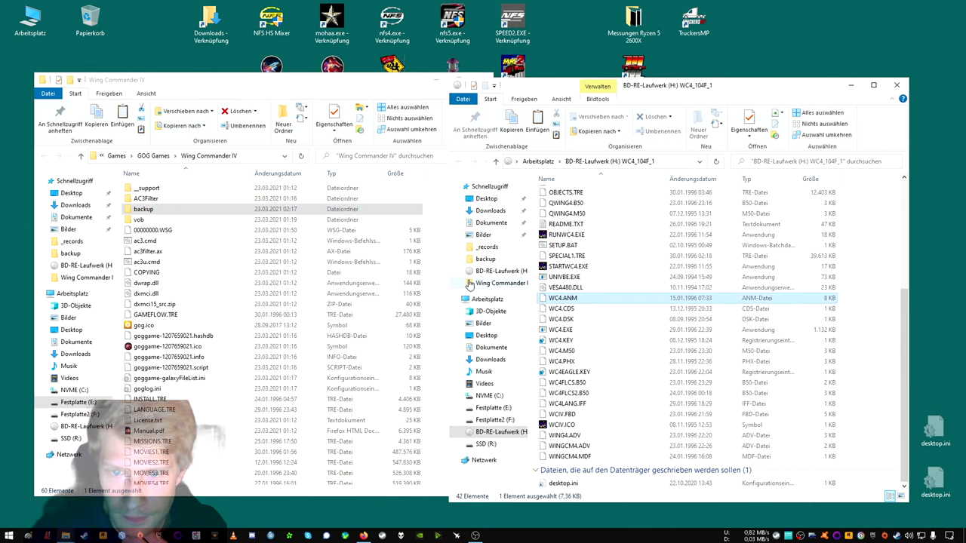
pyautogui.rightClick(448, 289)
pyautogui.click(474, 355)
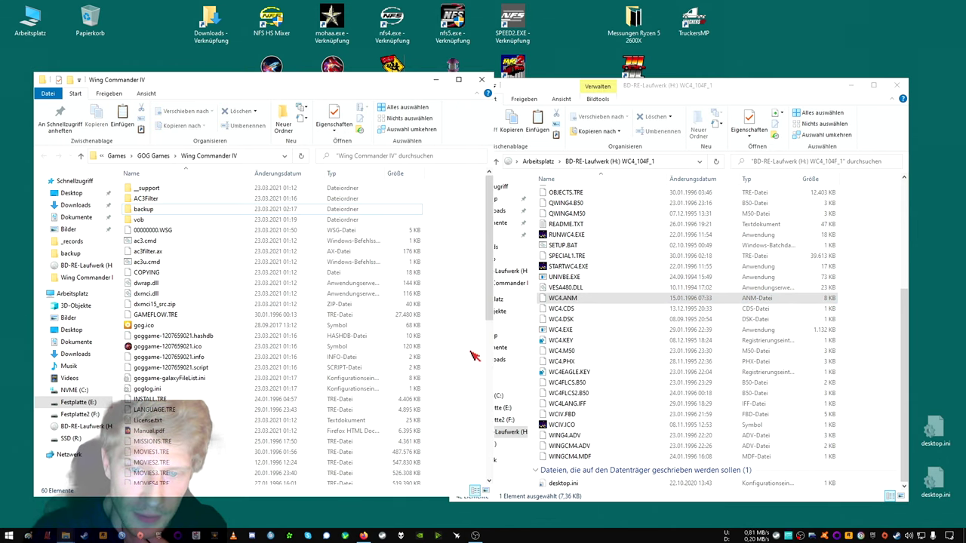
pyautogui.doubleClick(343, 70)
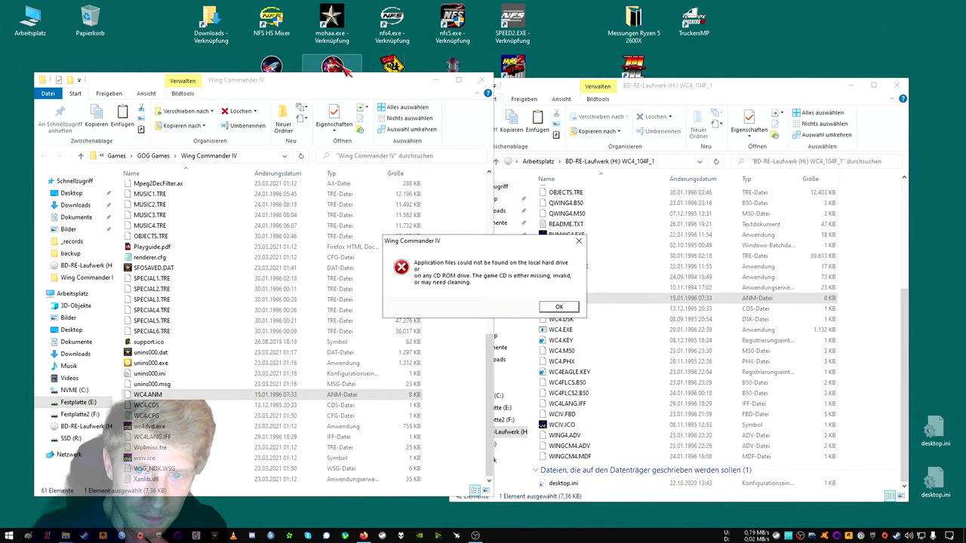
pyautogui.click(559, 310)
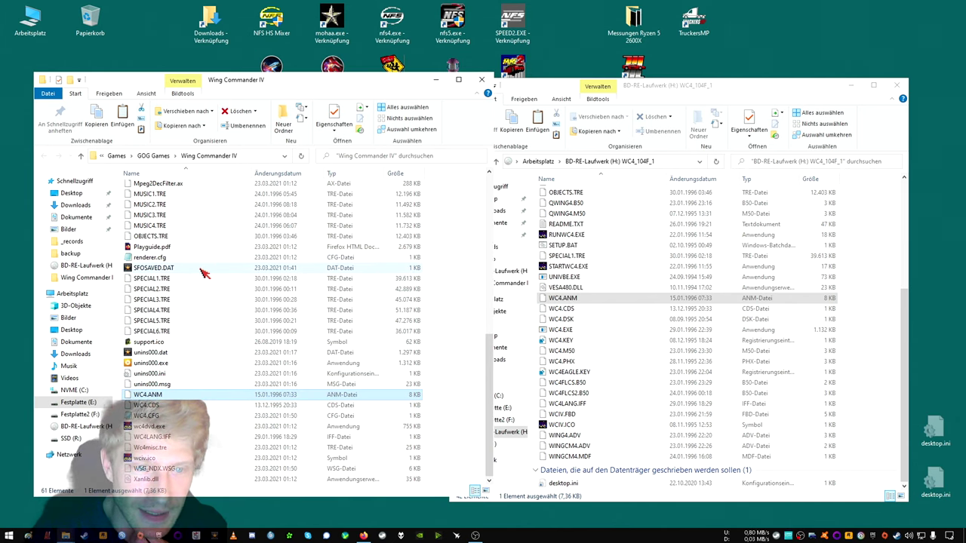
# Examine the whole Wing Commander IV folder for GOG files that have not been replaced, including Wc4misc.tre.
pyautogui.scroll(2, 213, 298)
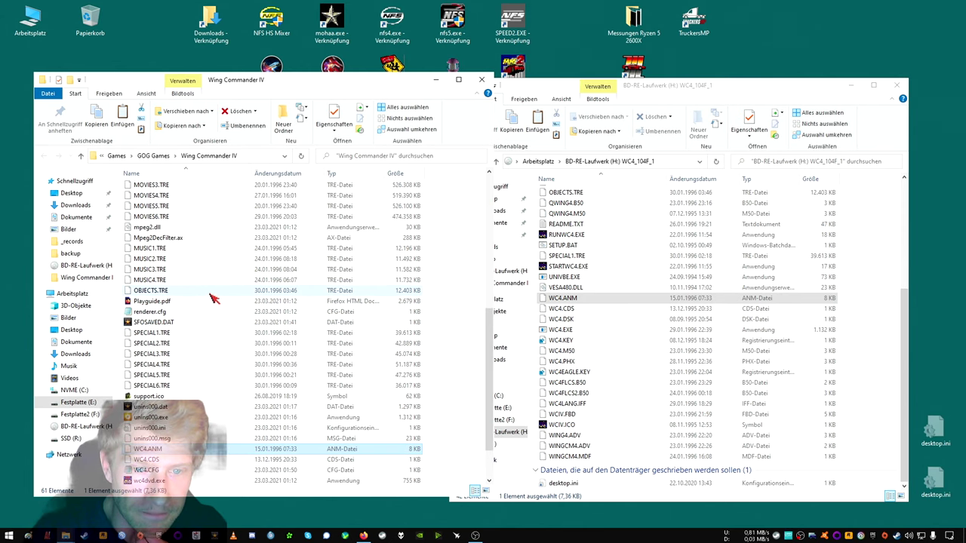
pyautogui.scroll(2, 214, 298)
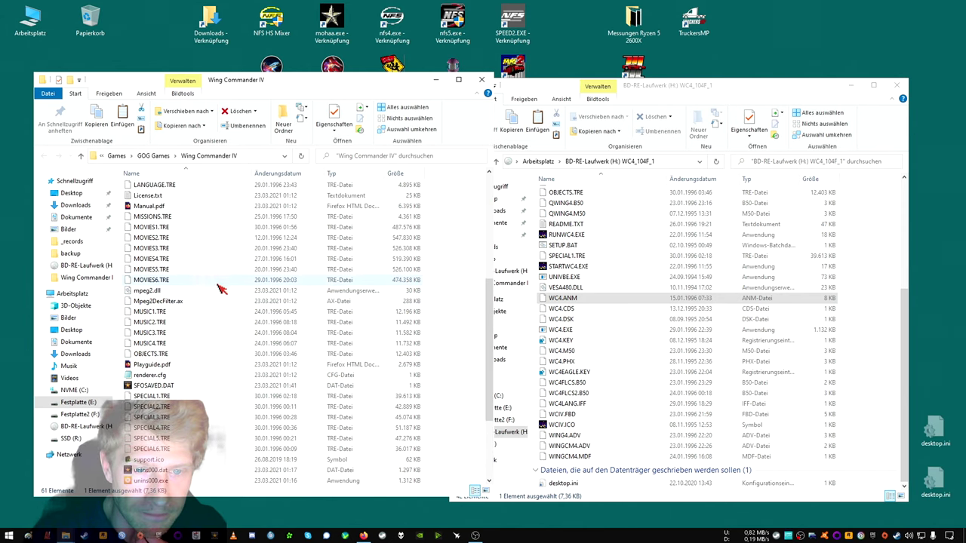
pyautogui.scroll(3, 219, 290)
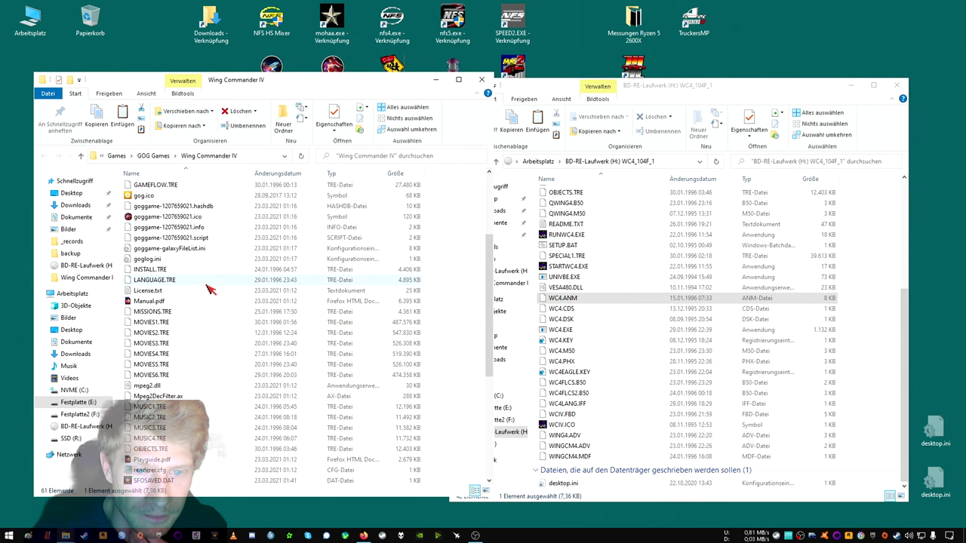
pyautogui.scroll(3, 203, 291)
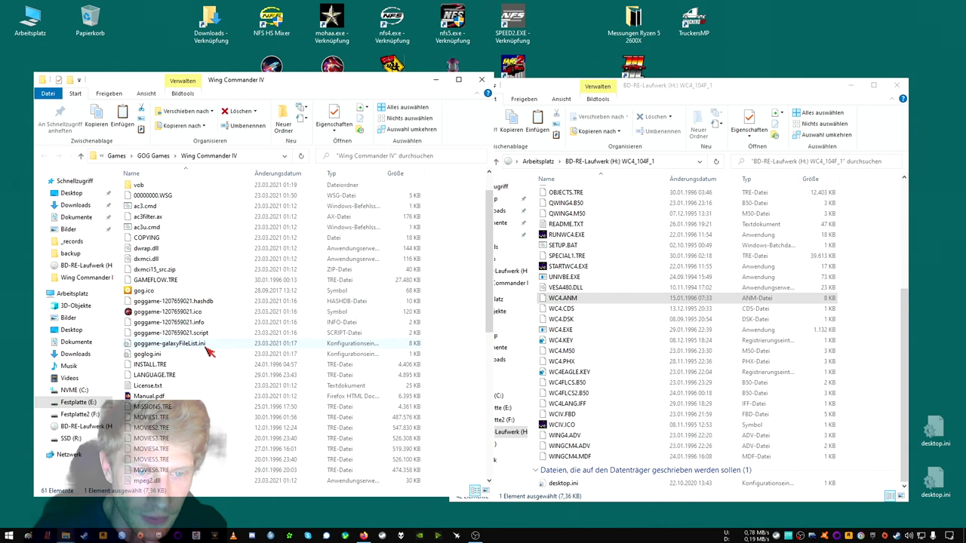
pyautogui.scroll(-1, 210, 352)
pyautogui.scroll(-3, 206, 364)
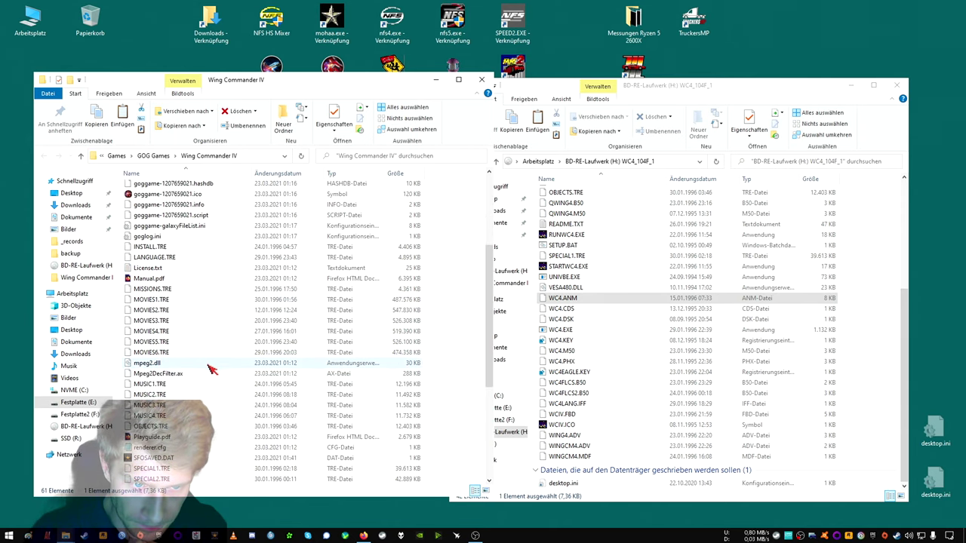
pyautogui.scroll(-1, 208, 375)
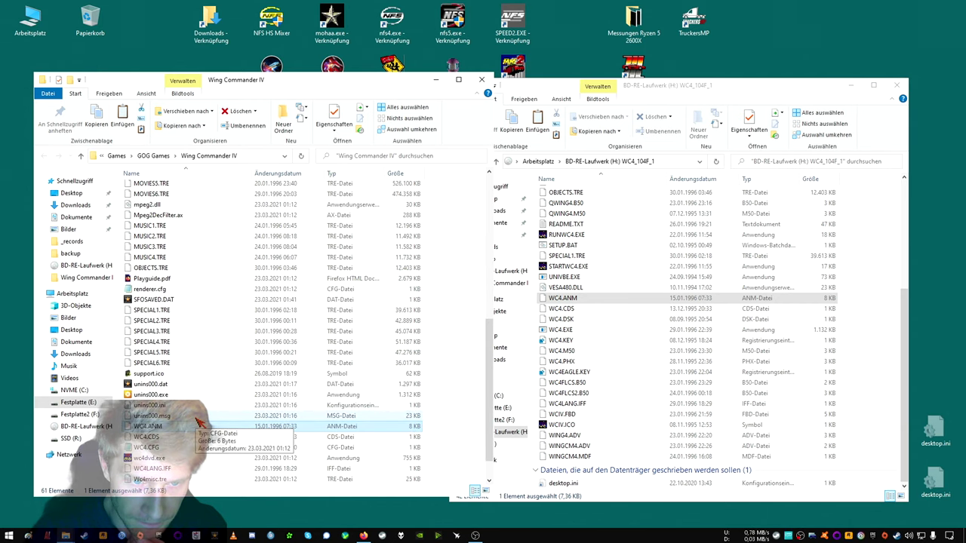
pyautogui.scroll(-5, 195, 411)
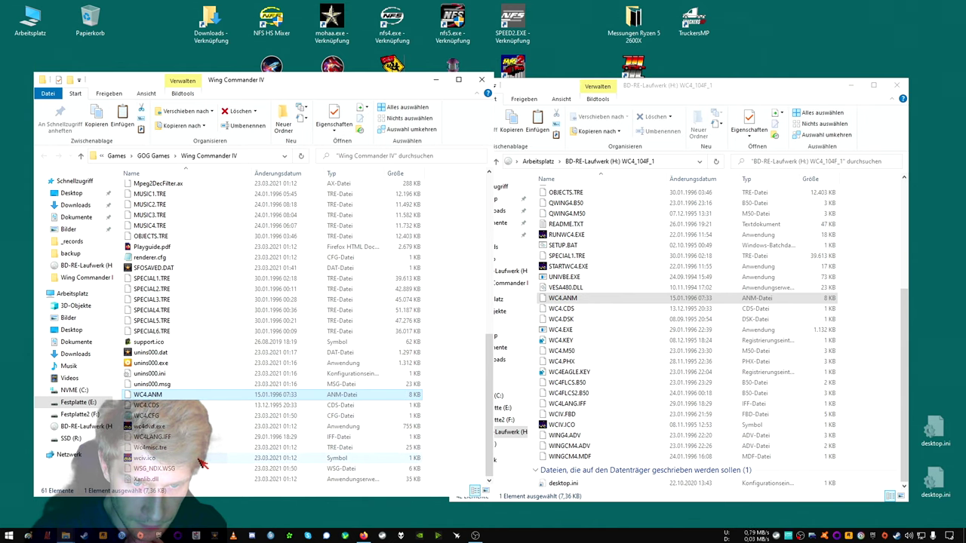
pyautogui.click(192, 449)
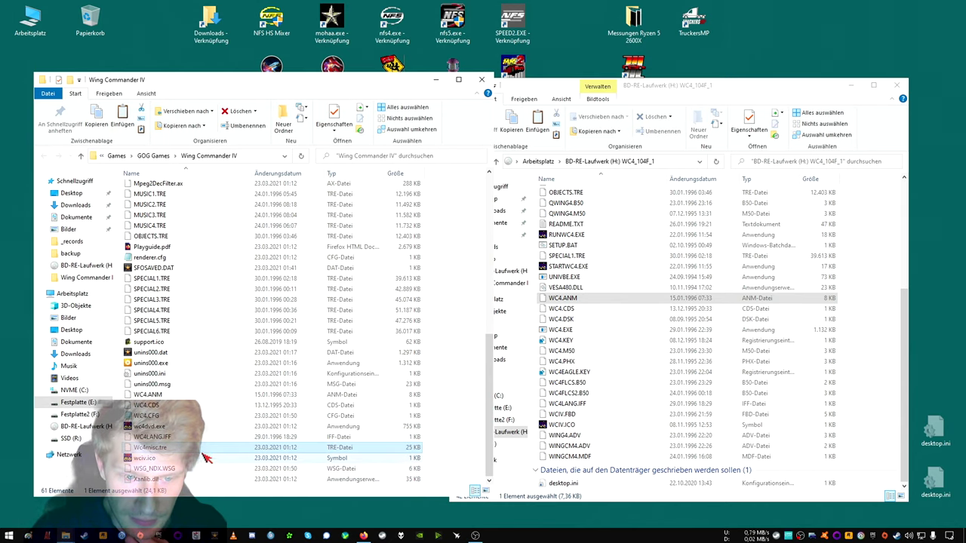
# Close the window of disc WC4_104F_1, review the files in the backup folder and return to the Wing Commander IV folder.
pyautogui.click(896, 89)
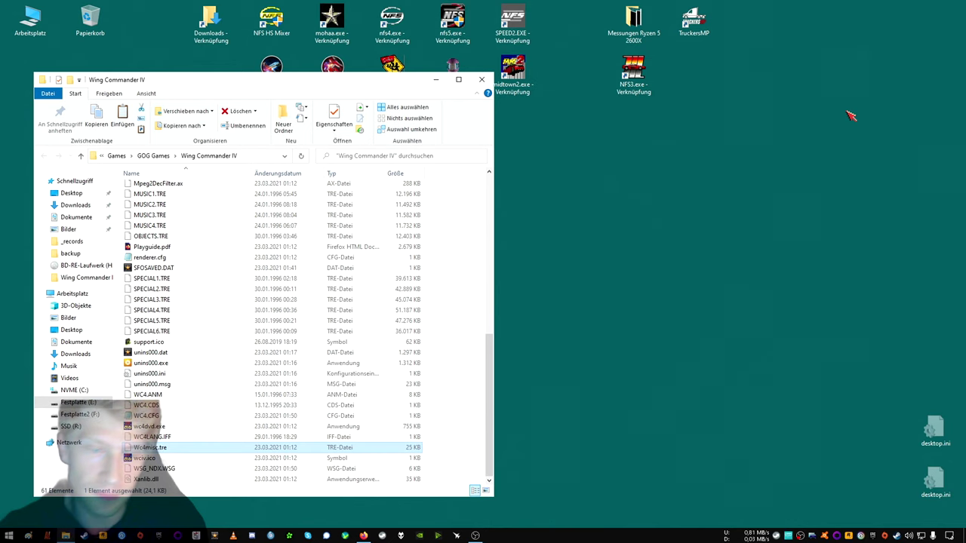
pyautogui.scroll(10, 401, 254)
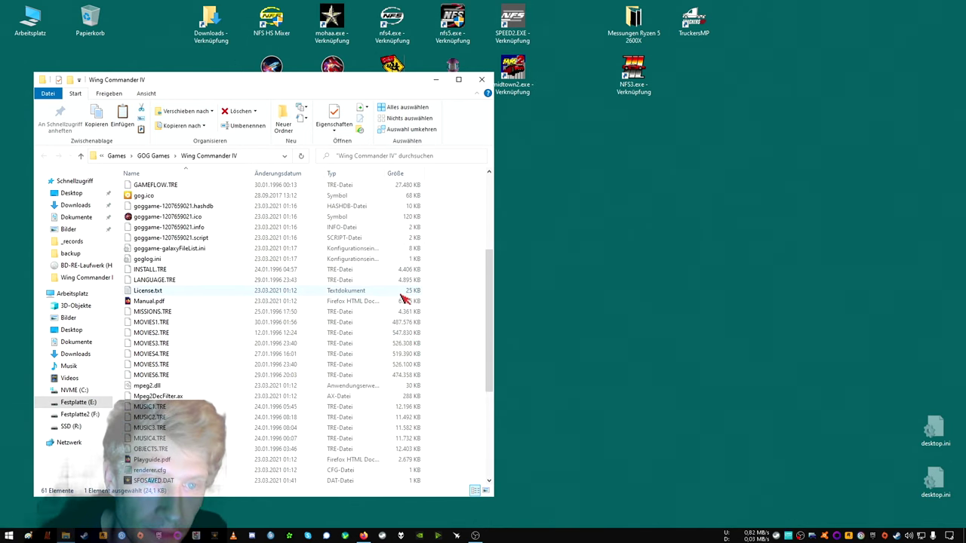
pyautogui.click(179, 189)
pyautogui.doubleClick(160, 211)
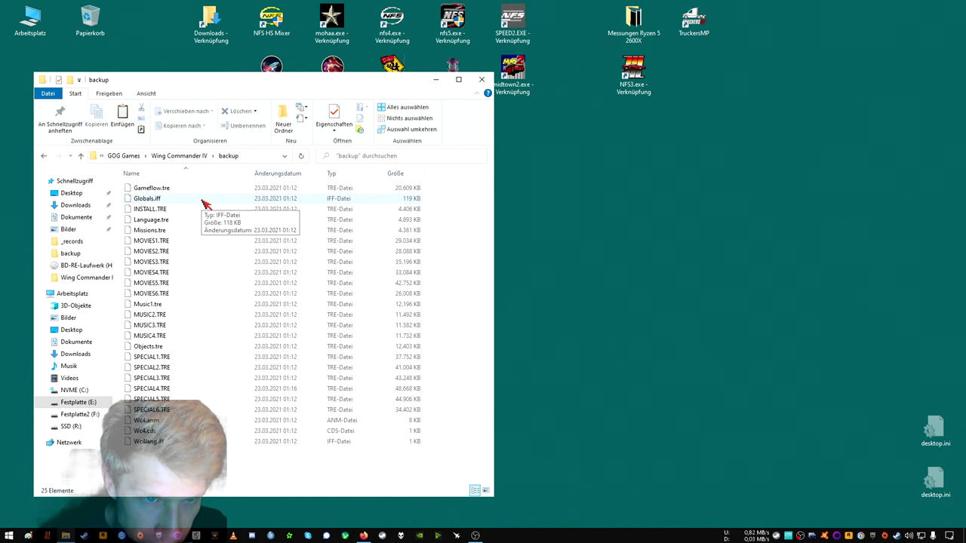
pyautogui.click(189, 155)
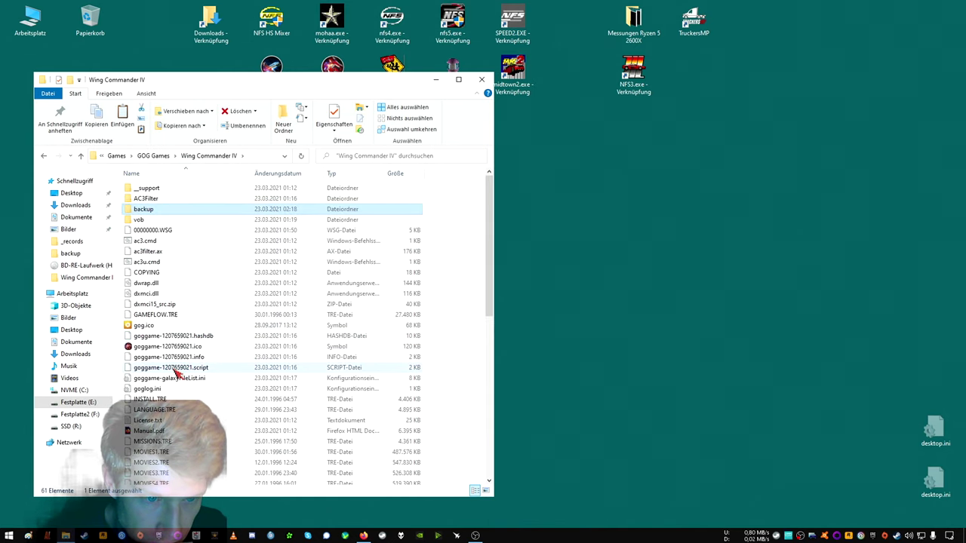
# Compare the Wing Commander IV folder and its backup folder with the contents of disc WC4_104F_2.
pyautogui.scroll(-3, 179, 370)
pyautogui.scroll(4, 179, 374)
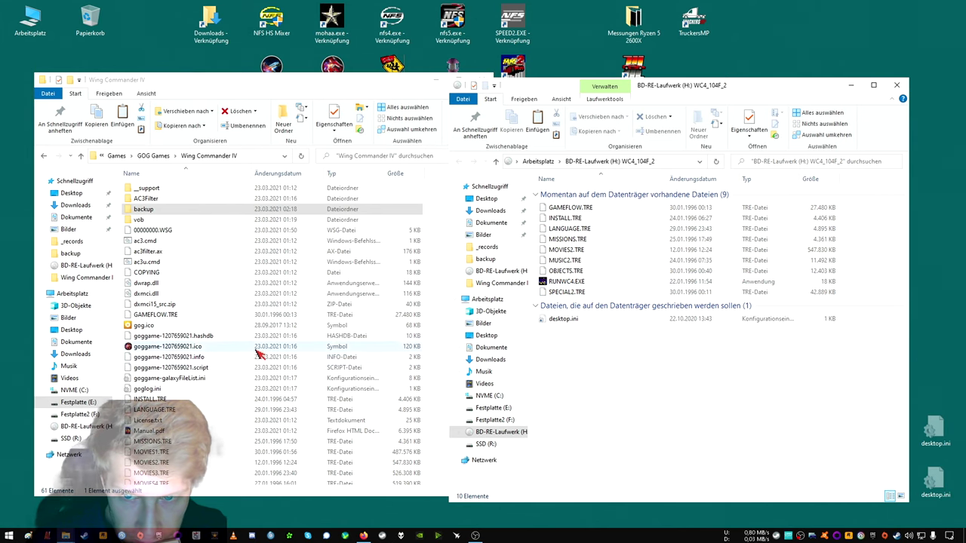
pyautogui.scroll(-10, 227, 374)
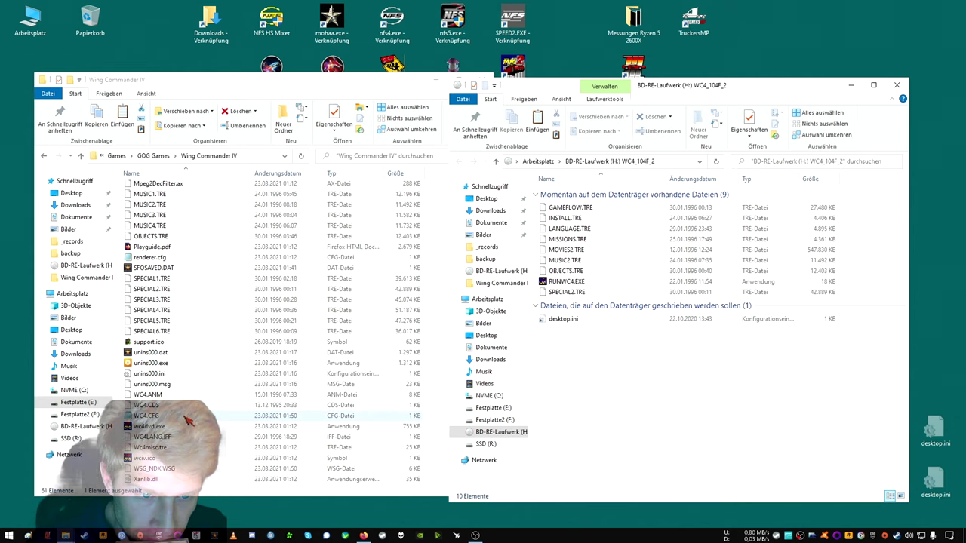
pyautogui.scroll(10, 204, 378)
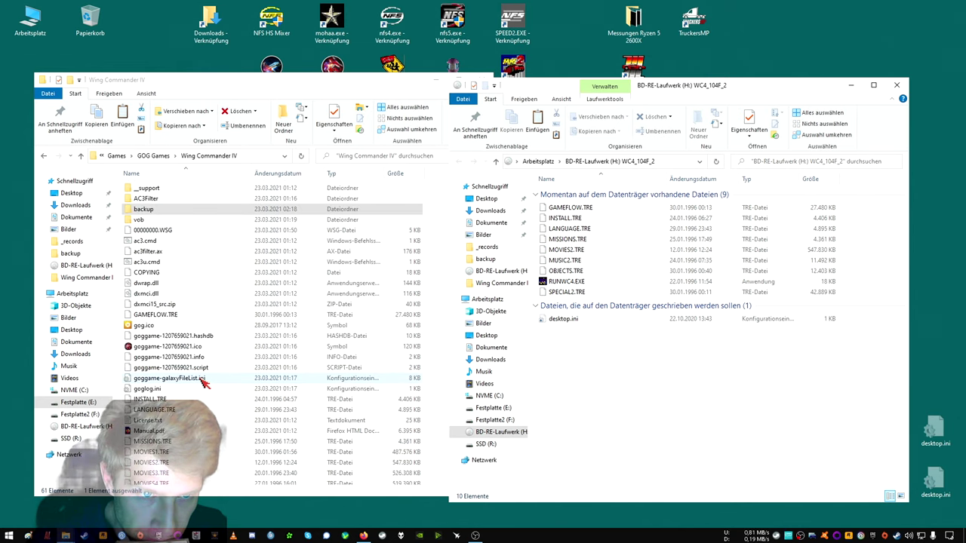
pyautogui.click(161, 212)
pyautogui.doubleClick(165, 215)
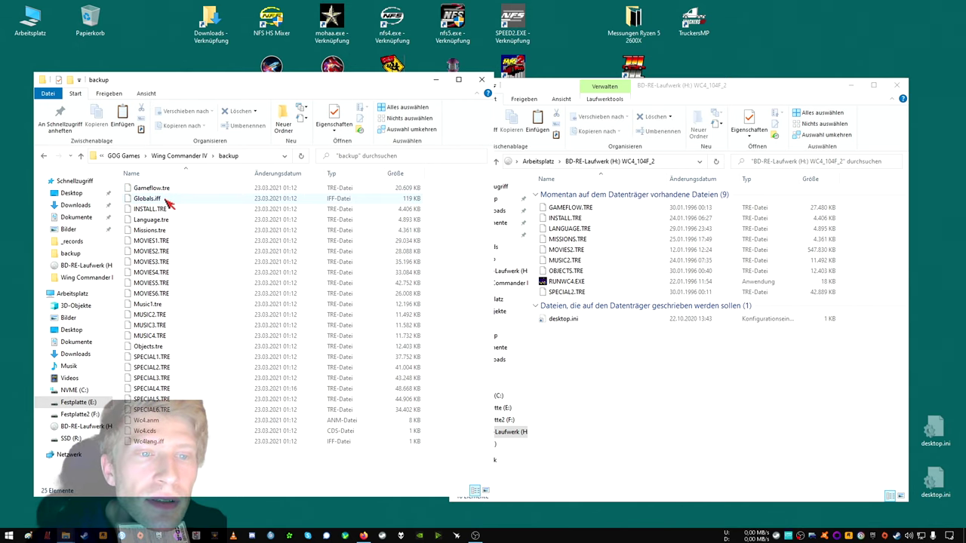
pyautogui.click(187, 157)
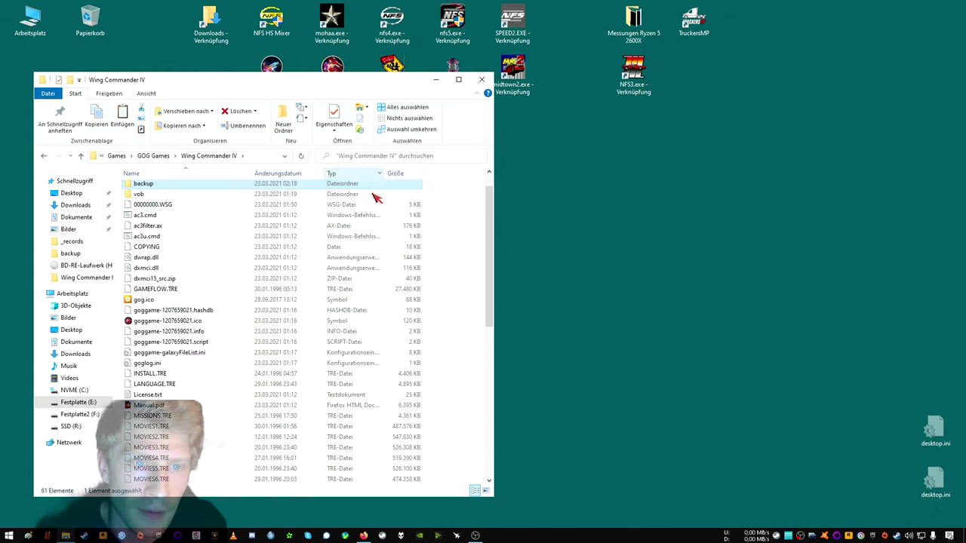
# Check the backup folder and copy GLOBALS.IFF from disc WC4_104F_1 into the Wing Commander IV folder.
pyautogui.click(145, 184)
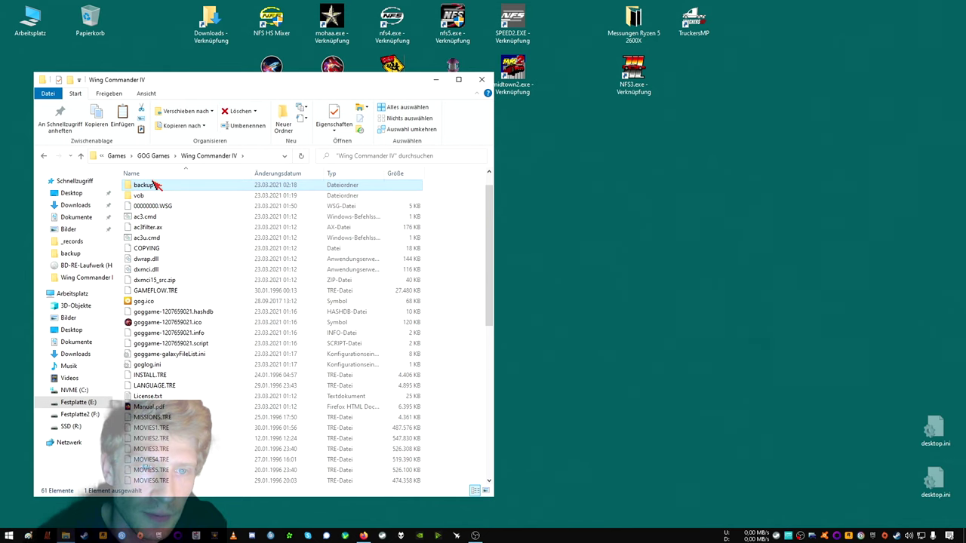
pyautogui.click(210, 190)
pyautogui.doubleClick(211, 189)
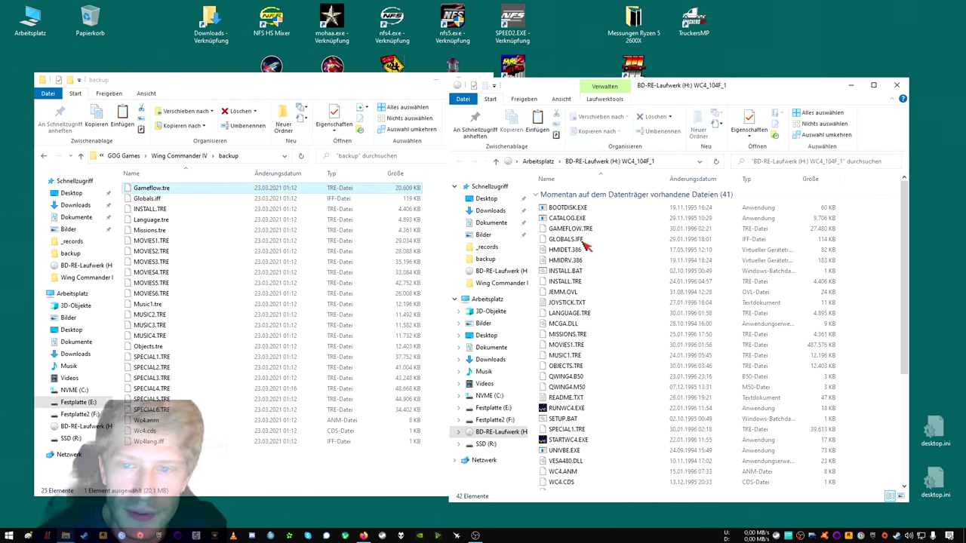
pyautogui.click(578, 240)
pyautogui.rightClick(578, 240)
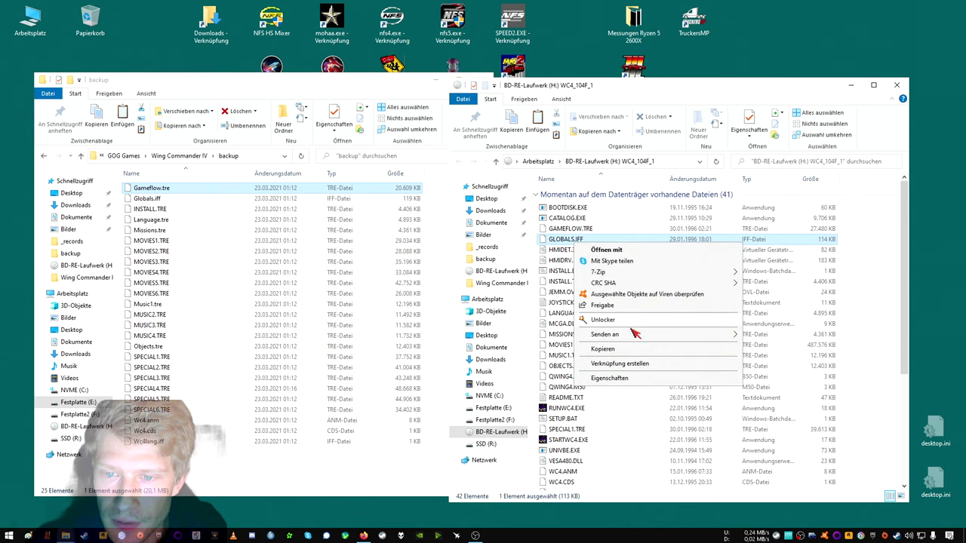
pyautogui.click(633, 337)
pyautogui.click(212, 176)
pyautogui.hotkey('alt', 'Left')
pyautogui.rightClick(450, 314)
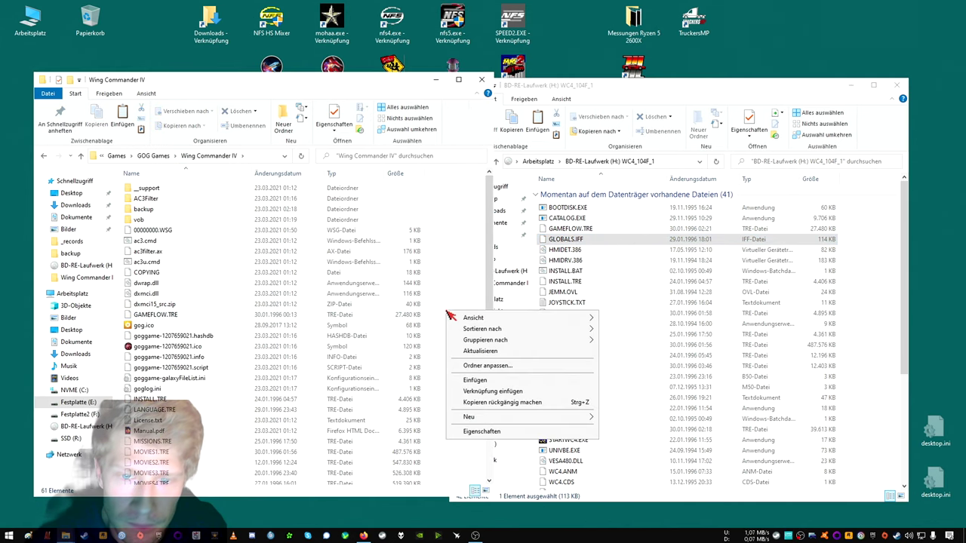
pyautogui.click(471, 381)
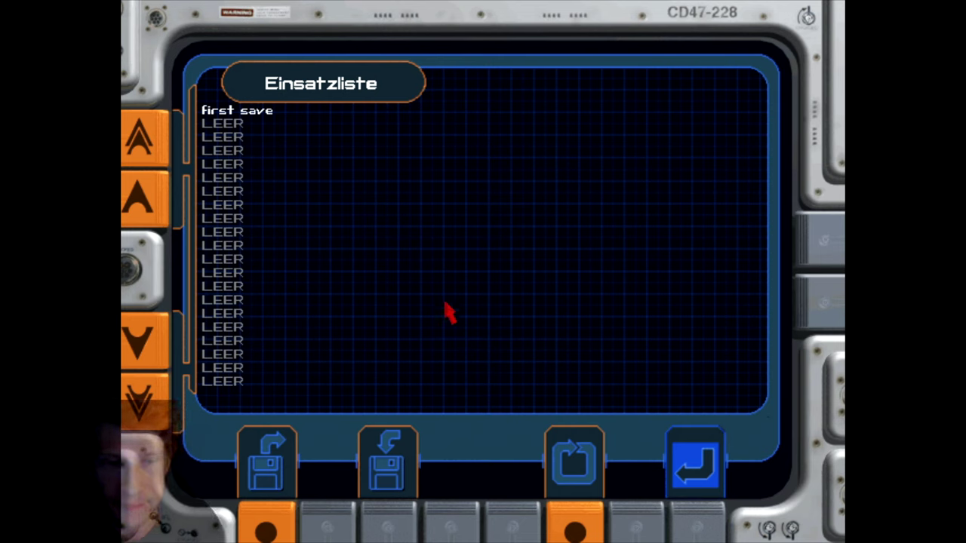
# Quit the running game to DOS and close the disc and Wing Commander IV folder windows.
pyautogui.press('Escape')
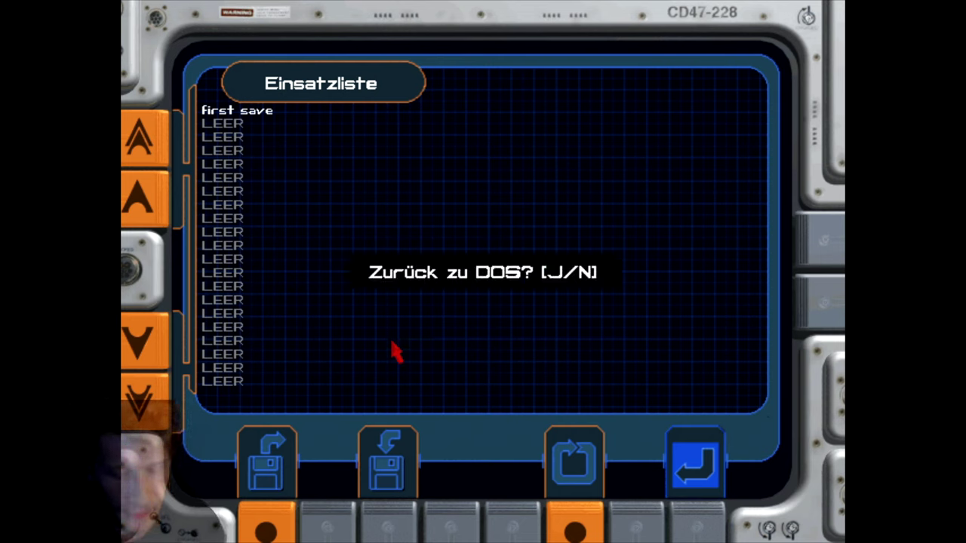
pyautogui.press('j')
pyautogui.click(897, 82)
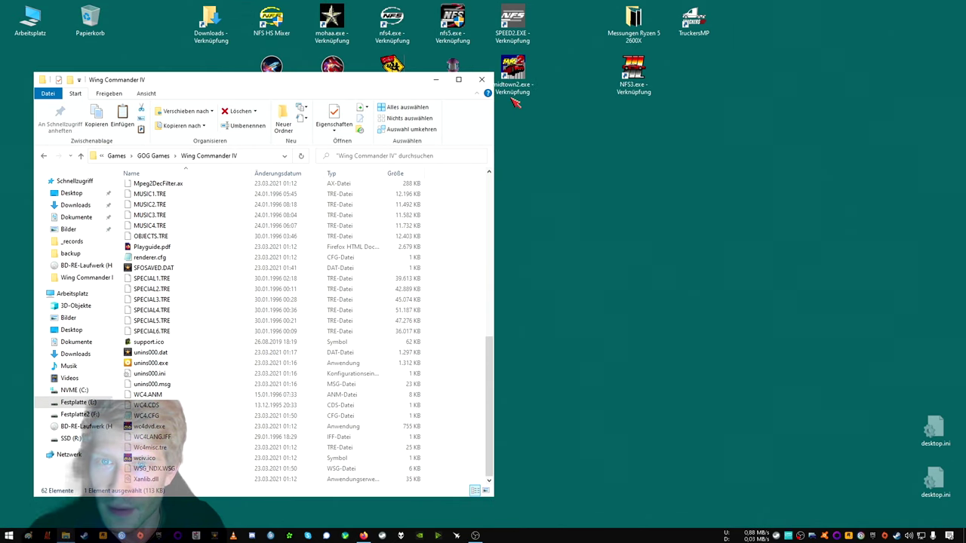
pyautogui.click(481, 79)
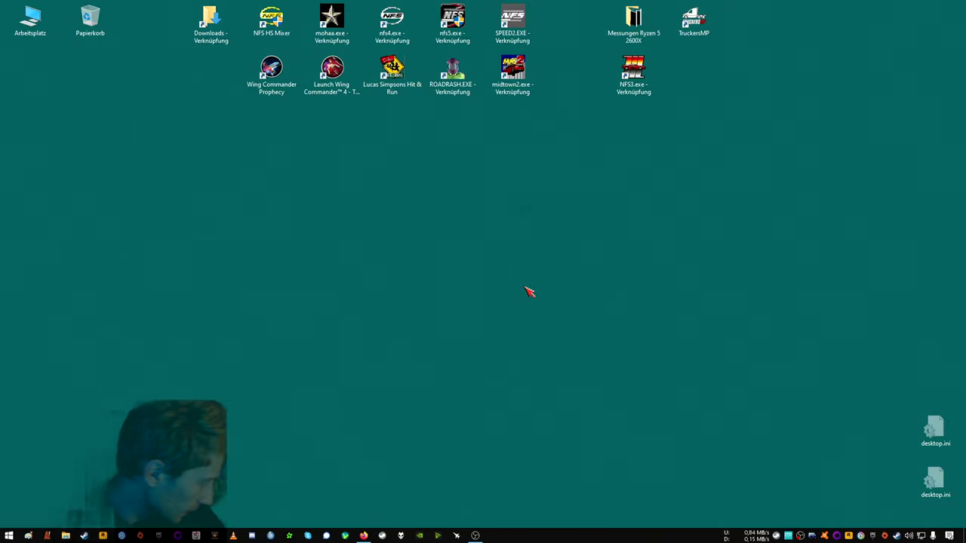
# Launch Wing Commander 4 from the desktop, load the game "first save" and leave the main terminal.
pyautogui.doubleClick(332, 70)
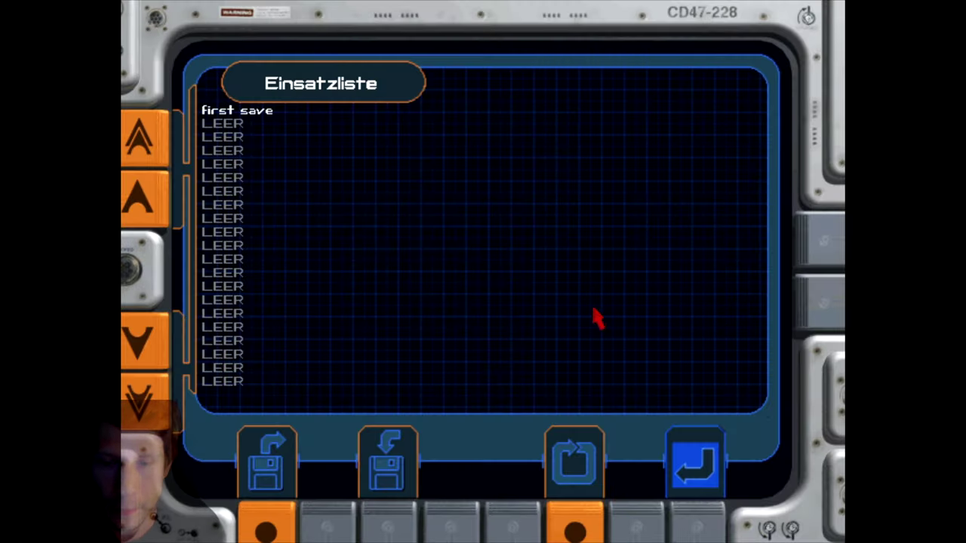
pyautogui.click(244, 114)
pyautogui.click(695, 525)
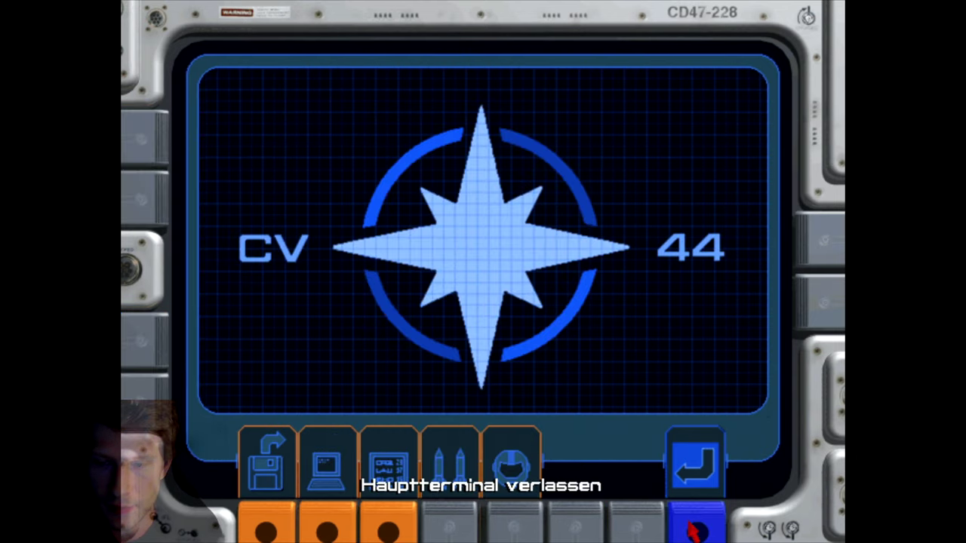
pyautogui.click(691, 520)
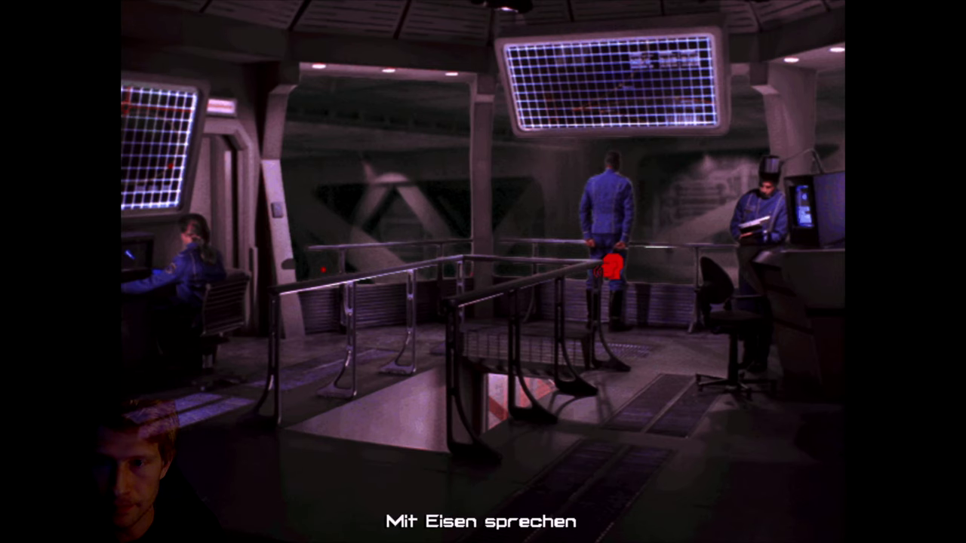
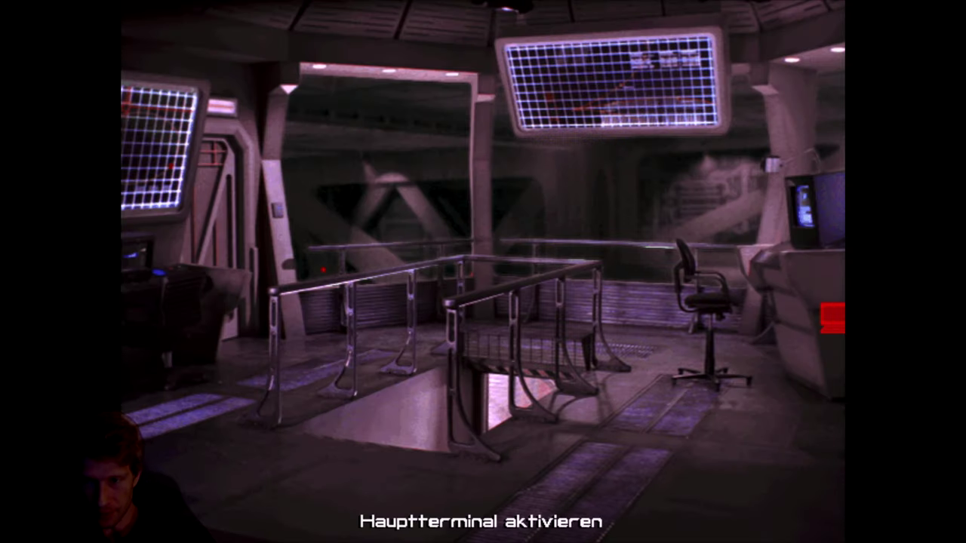
# View the ship loadout at the main terminal, then board the fighter on the flight deck and skip the mission briefing.
pyautogui.click(796, 317)
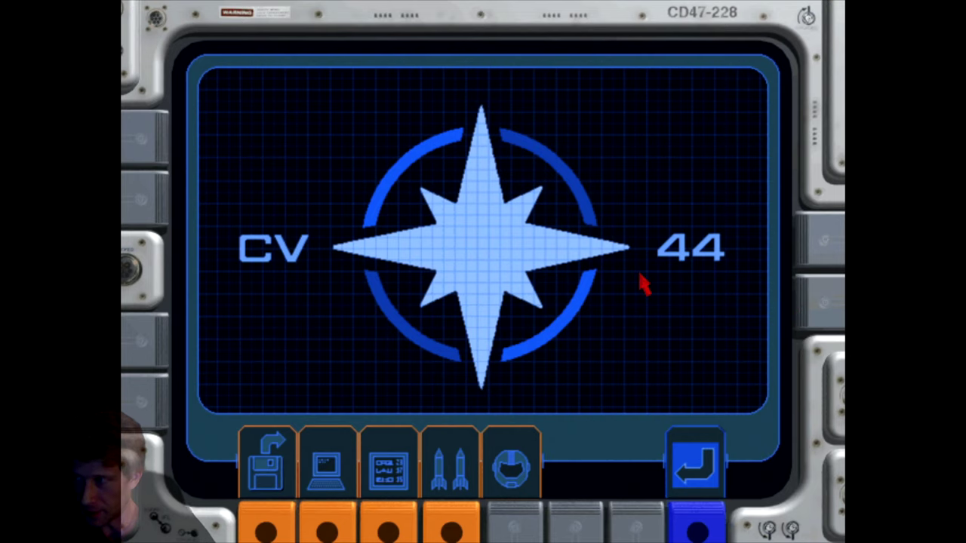
pyautogui.click(457, 527)
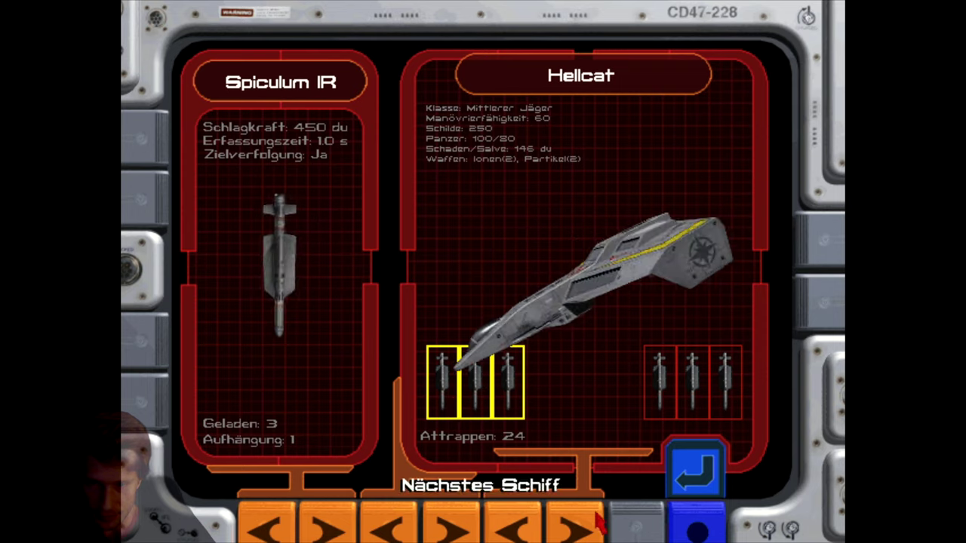
pyautogui.click(690, 530)
pyautogui.click(691, 531)
pyautogui.click(397, 355)
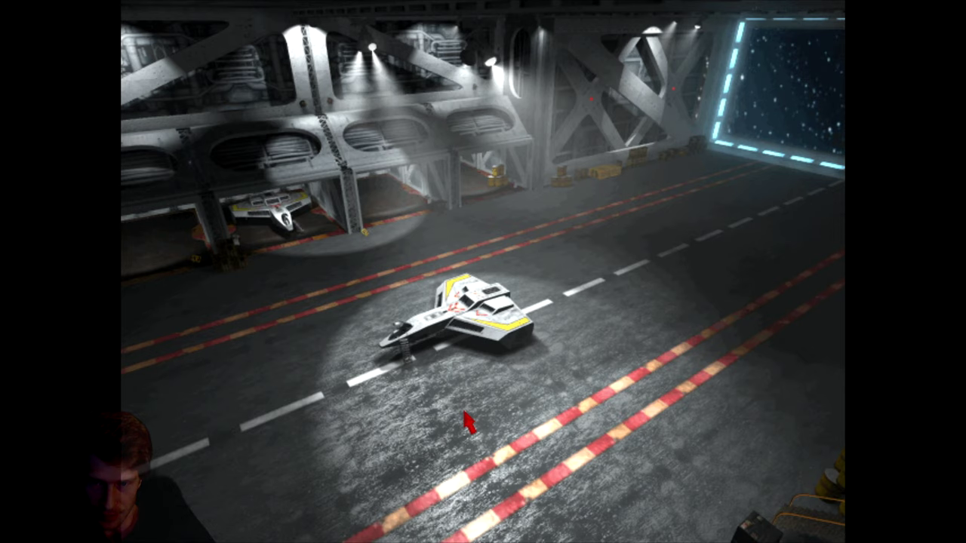
pyautogui.click(442, 328)
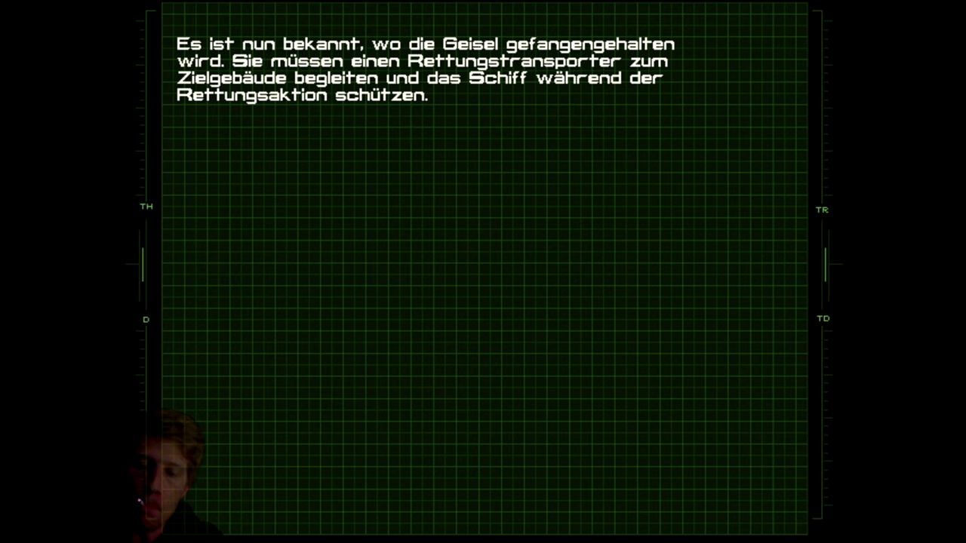
pyautogui.press('space')
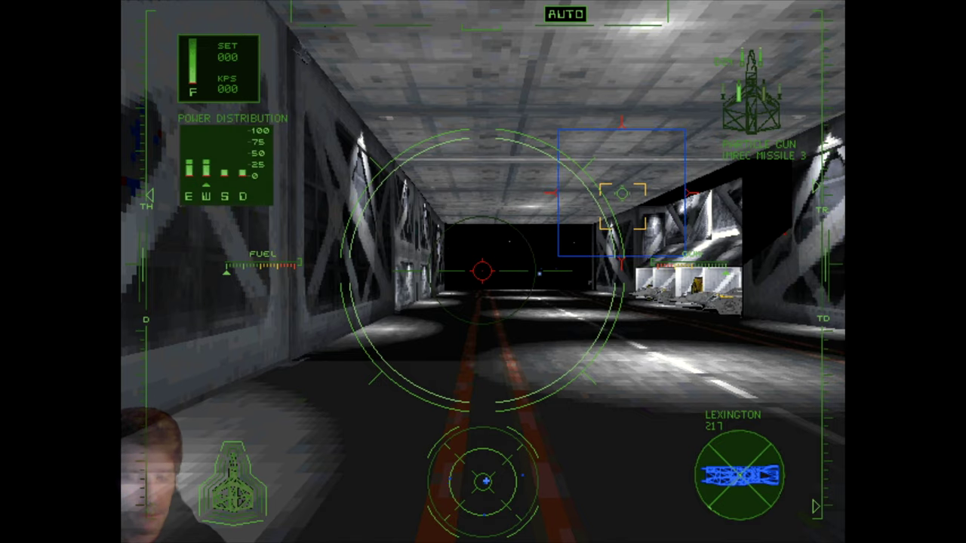
# Launch the fighter, hail Maniac over the in-flight communications and quit the game to DOS.
pyautogui.press('+')
pyautogui.press('c')
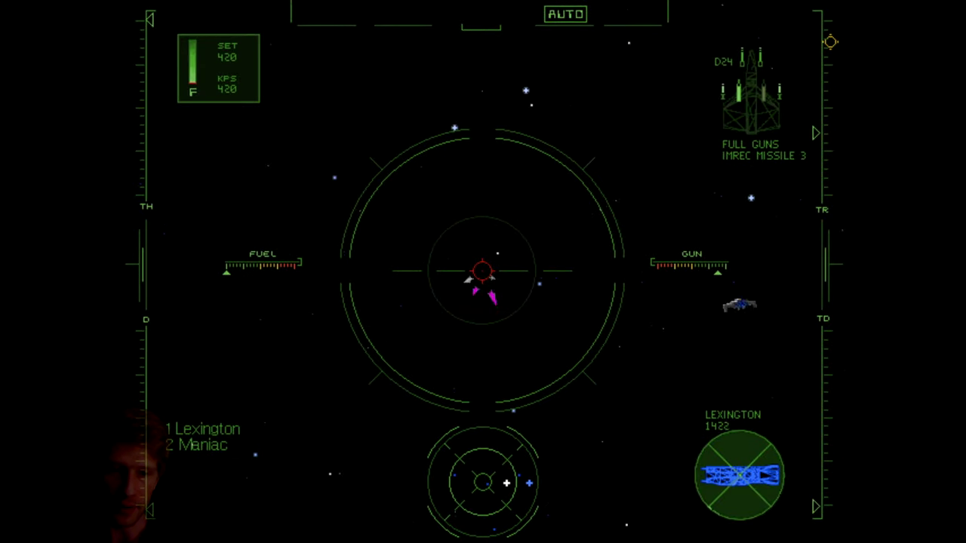
pyautogui.press('2')
pyautogui.press('Escape')
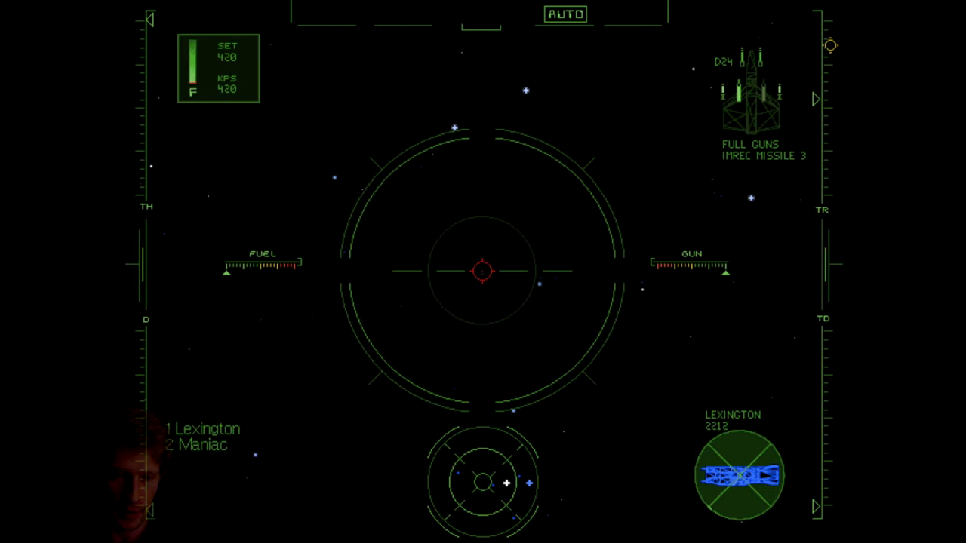
pyautogui.hotkey('alt', 'x')
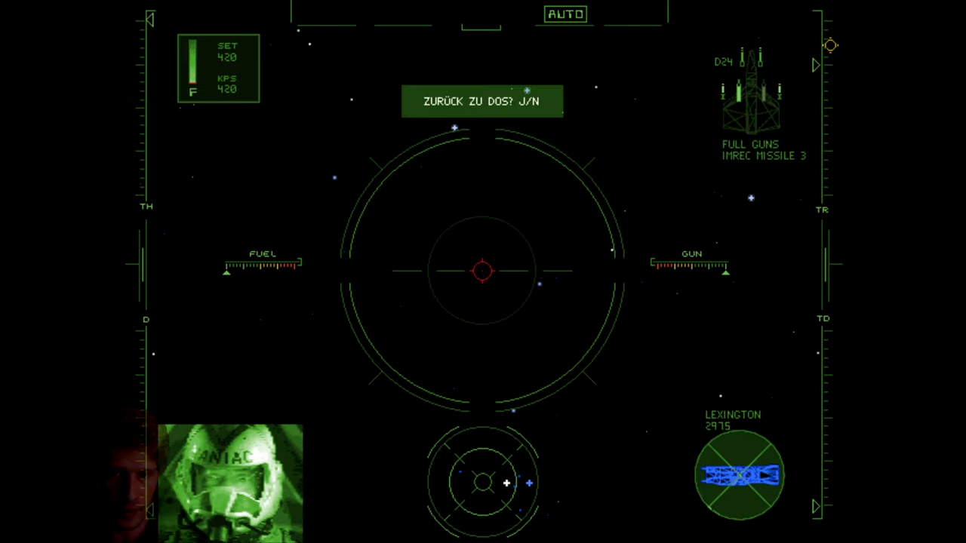
pyautogui.press('j')
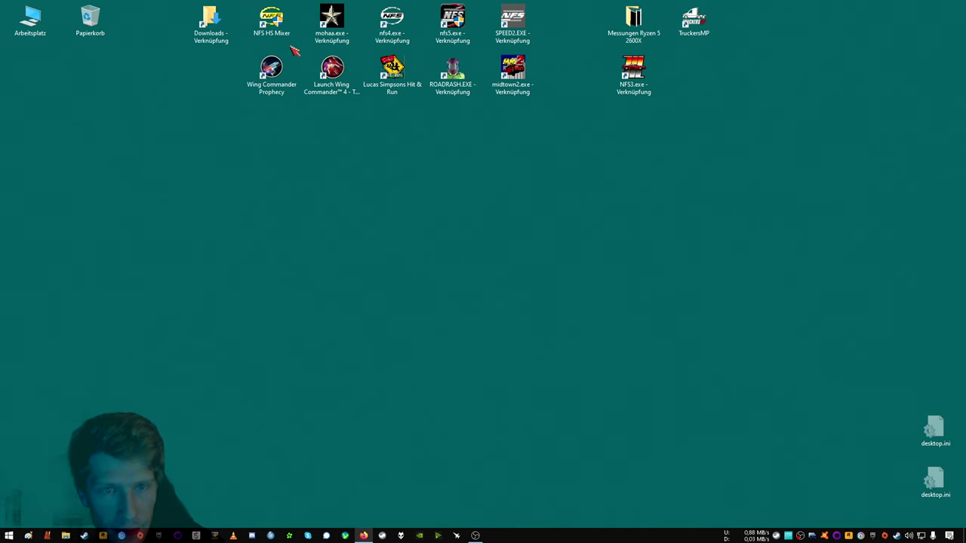
# Open the Wing Commander 4 shortcut's file location and move the disc file GAMEFLOW.TRE into the backup cds folder.
pyautogui.rightClick(328, 91)
pyautogui.click(341, 117)
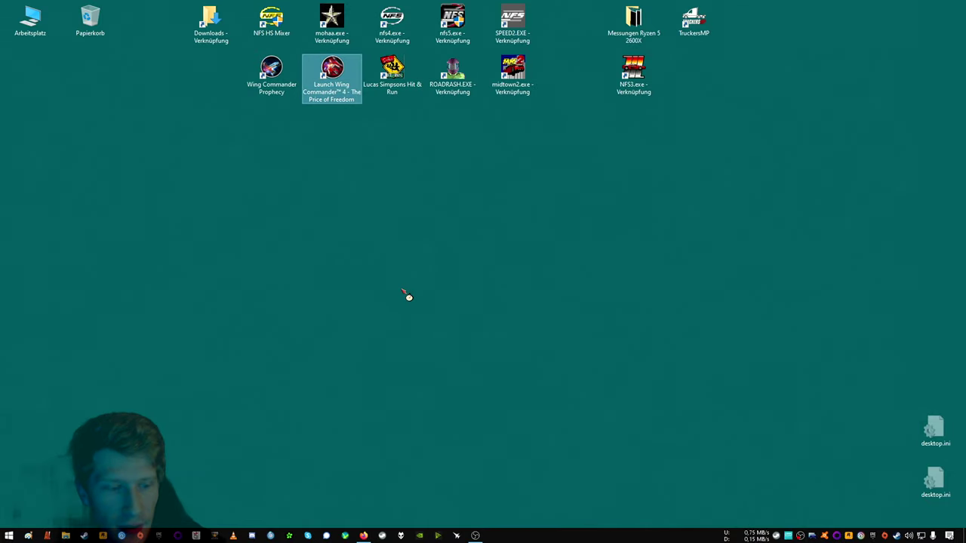
pyautogui.scroll(10, 219, 280)
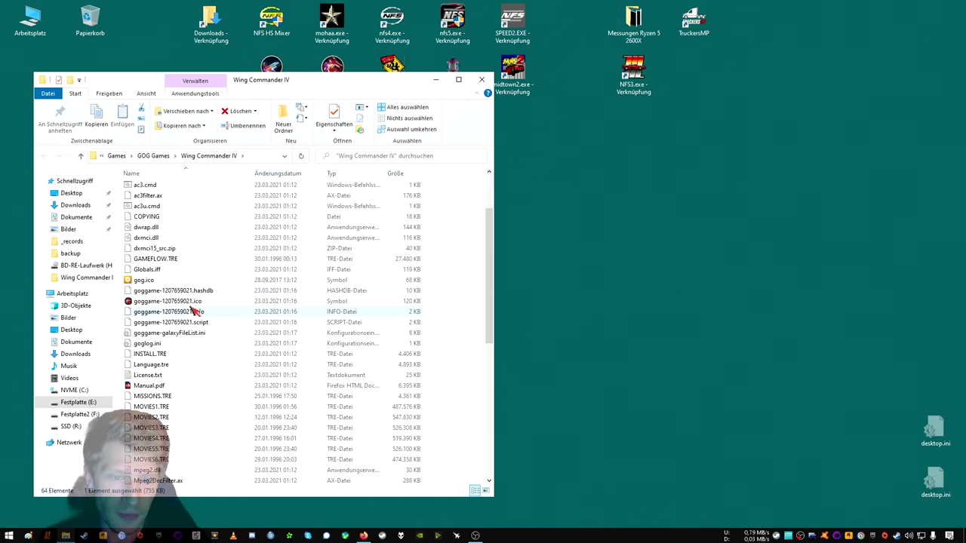
pyautogui.rightClick(179, 340)
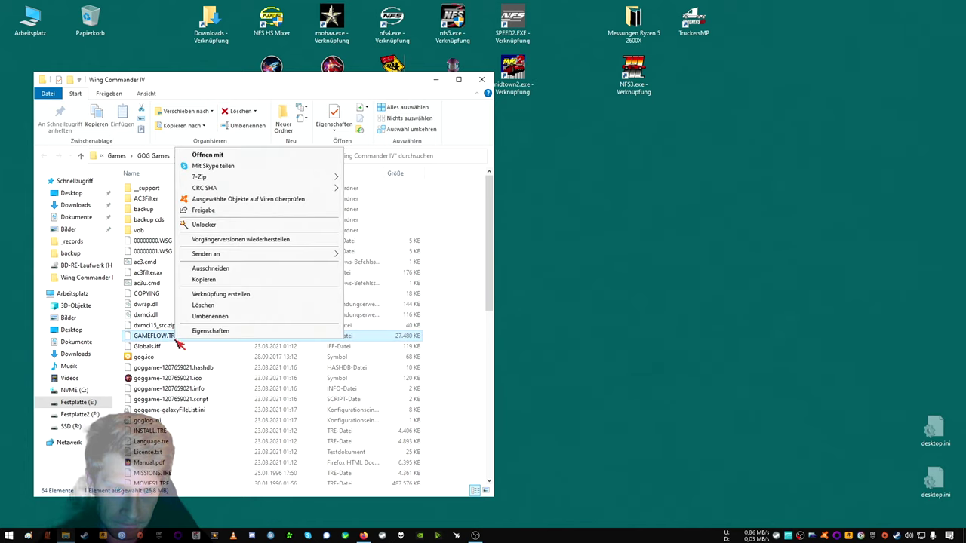
pyautogui.click(225, 279)
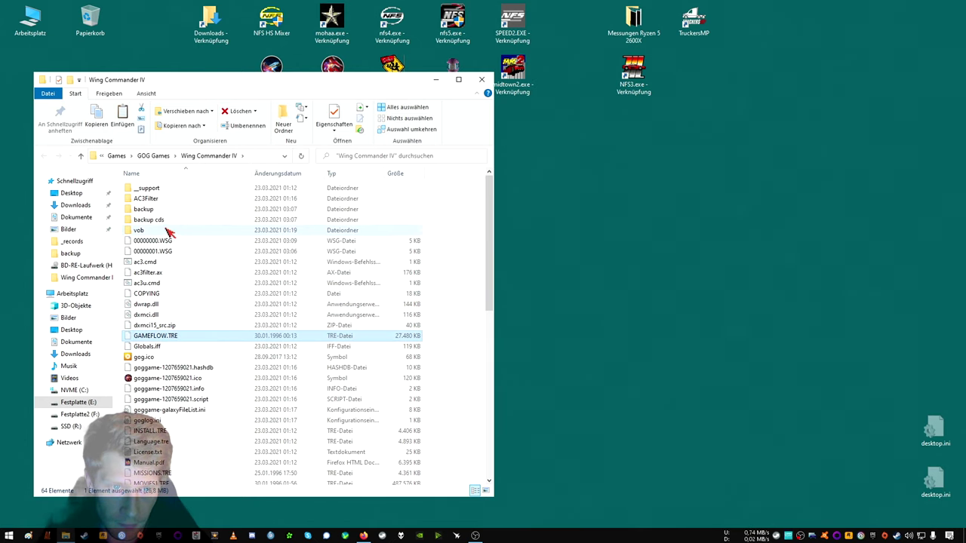
pyautogui.doubleClick(158, 220)
pyautogui.rightClick(209, 354)
pyautogui.click(245, 420)
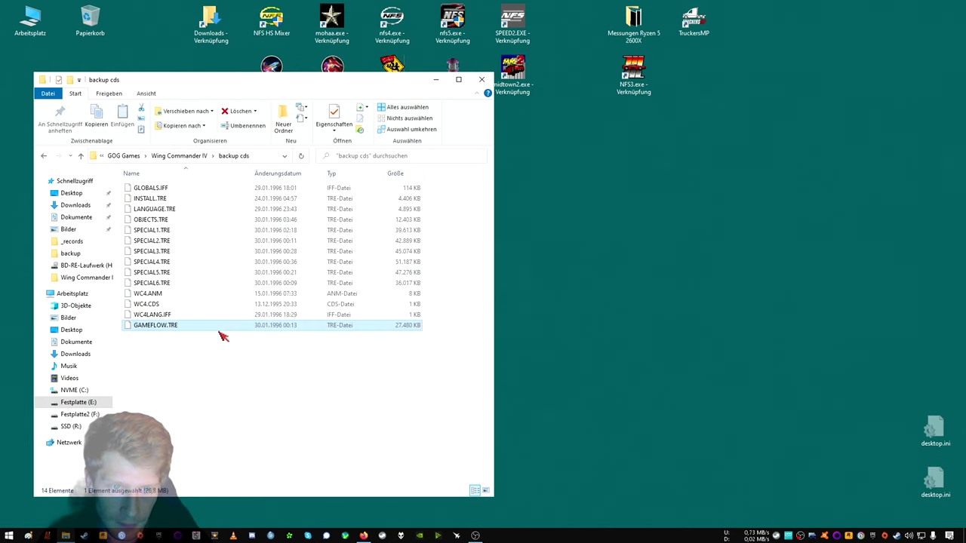
# Move the GOG file Gameflow.tre from the backup folder into the Wing Commander IV folder.
pyautogui.click(195, 156)
pyautogui.doubleClick(158, 215)
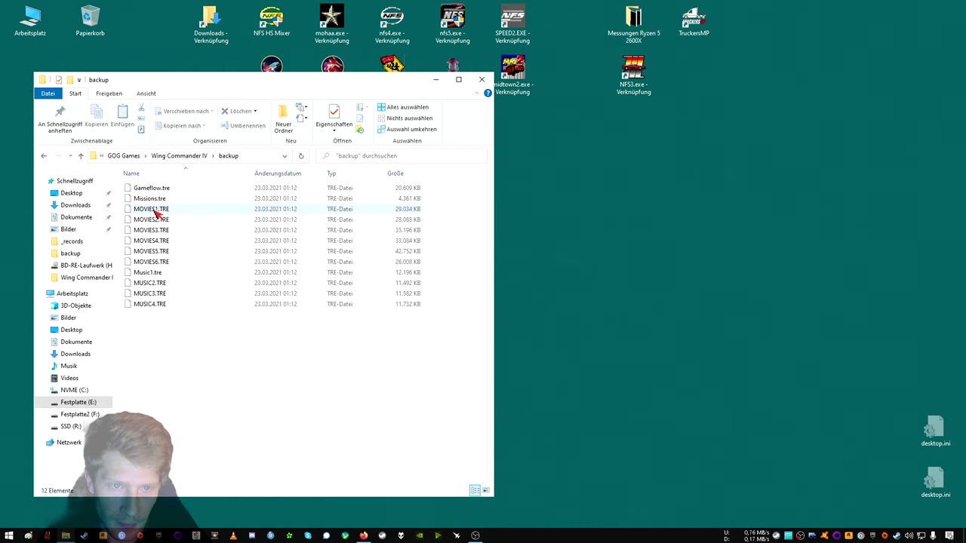
pyautogui.rightClick(162, 194)
pyautogui.click(202, 315)
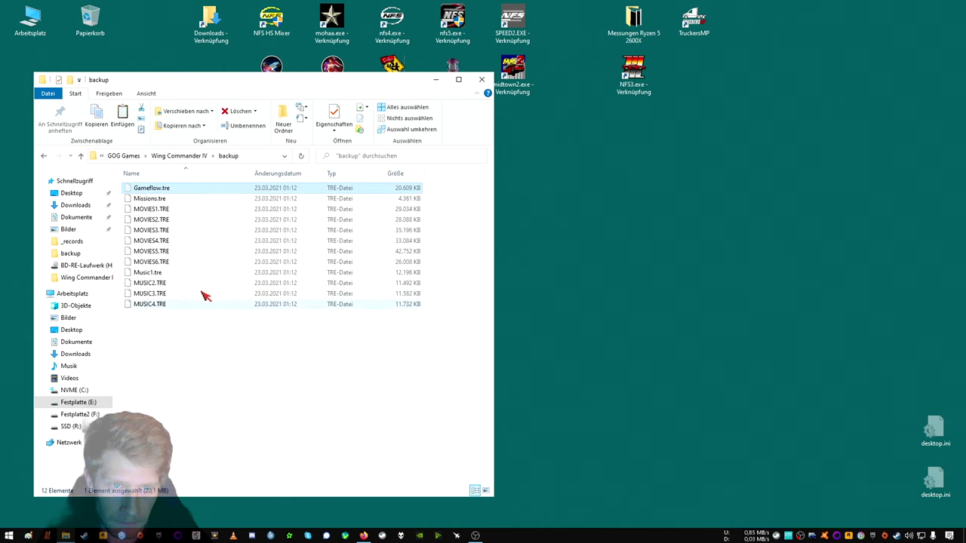
pyautogui.click(185, 157)
pyautogui.rightClick(442, 311)
pyautogui.click(466, 382)
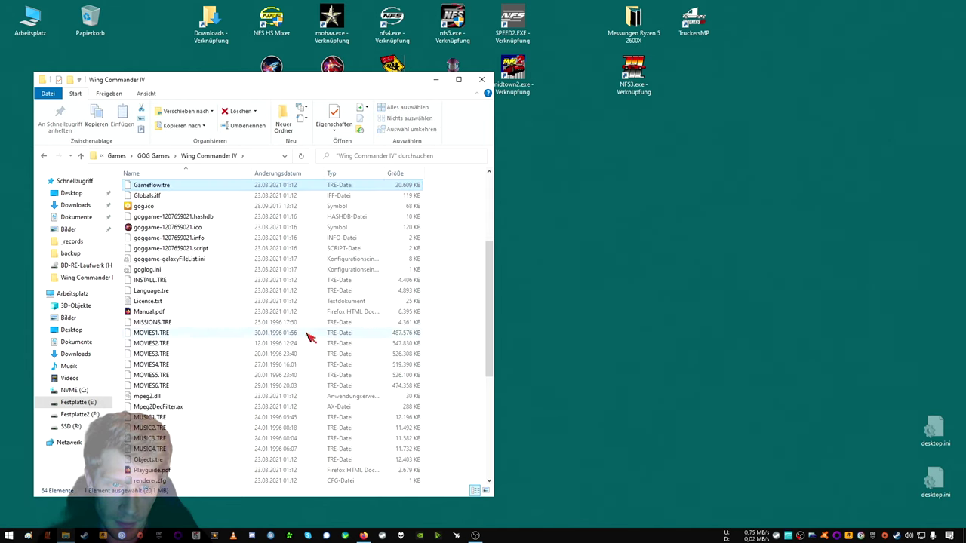
# Move the GOG files SPECIAL1.TRE to SPECIAL6.TRE from the Wing Commander IV folder into the backup folder.
pyautogui.scroll(-5, 226, 332)
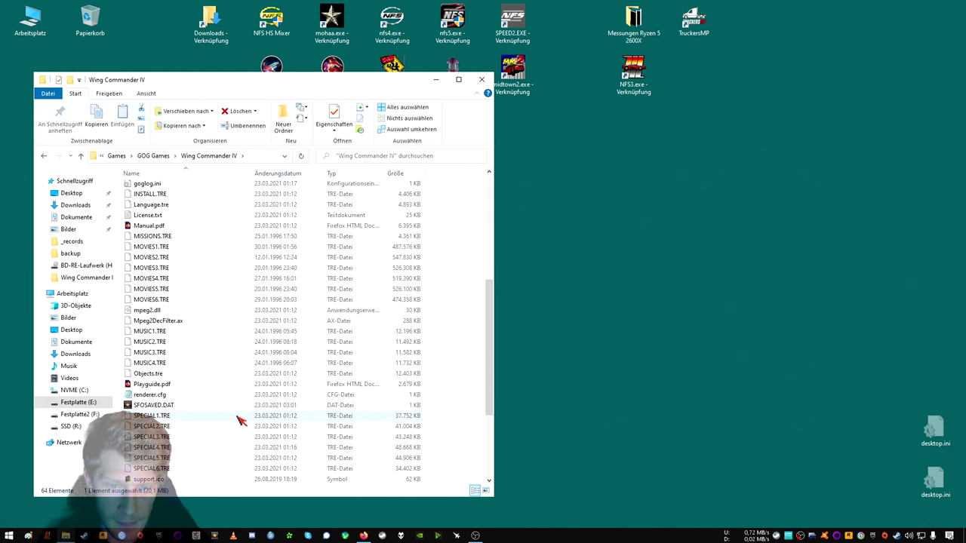
pyautogui.moveTo(440, 420); pyautogui.dragTo(274, 470)
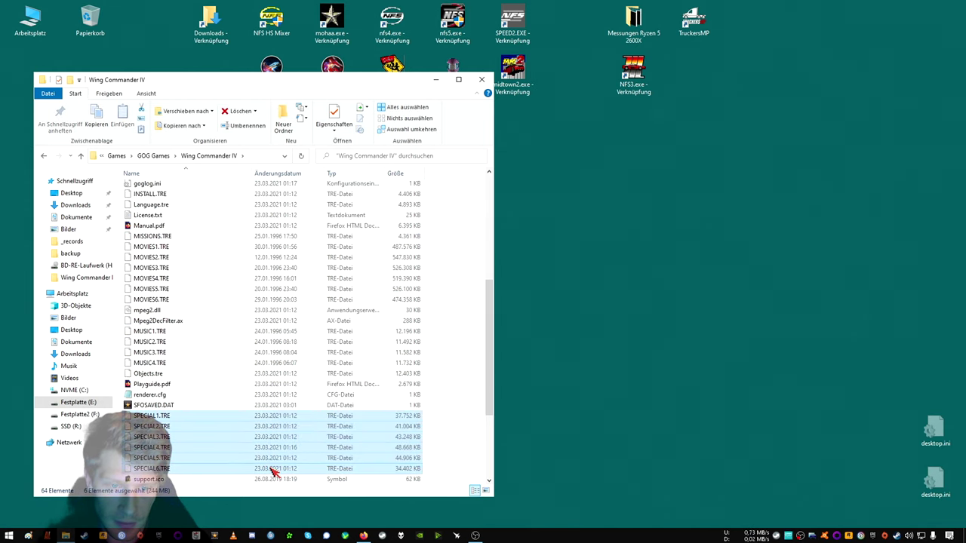
pyautogui.rightClick(276, 466)
pyautogui.click(318, 403)
pyautogui.scroll(8, 318, 402)
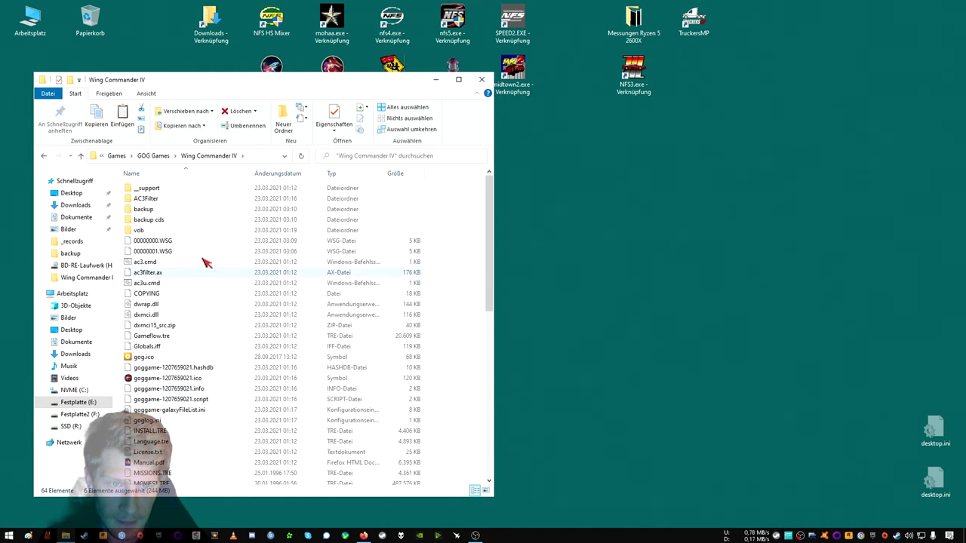
pyautogui.doubleClick(158, 212)
pyautogui.rightClick(211, 345)
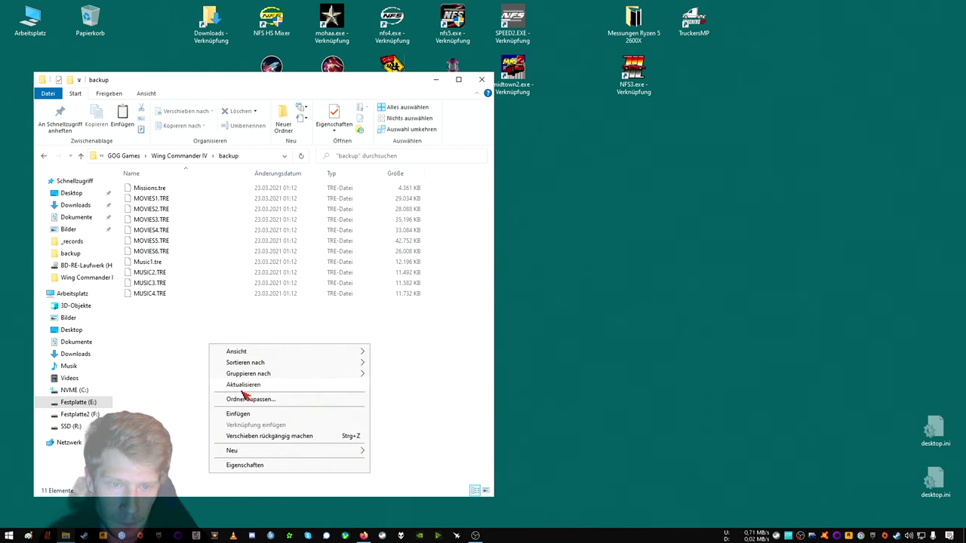
pyautogui.click(237, 414)
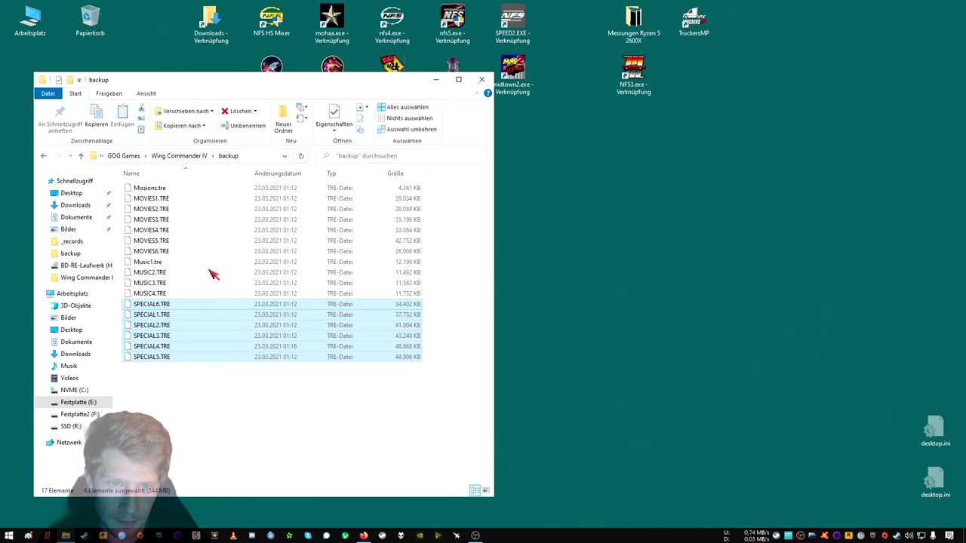
# Move the disc files SPECIAL1.TRE to SPECIAL6.TRE from the backup cds folder into the Wing Commander IV folder and close the window.
pyautogui.click(191, 161)
pyautogui.doubleClick(181, 217)
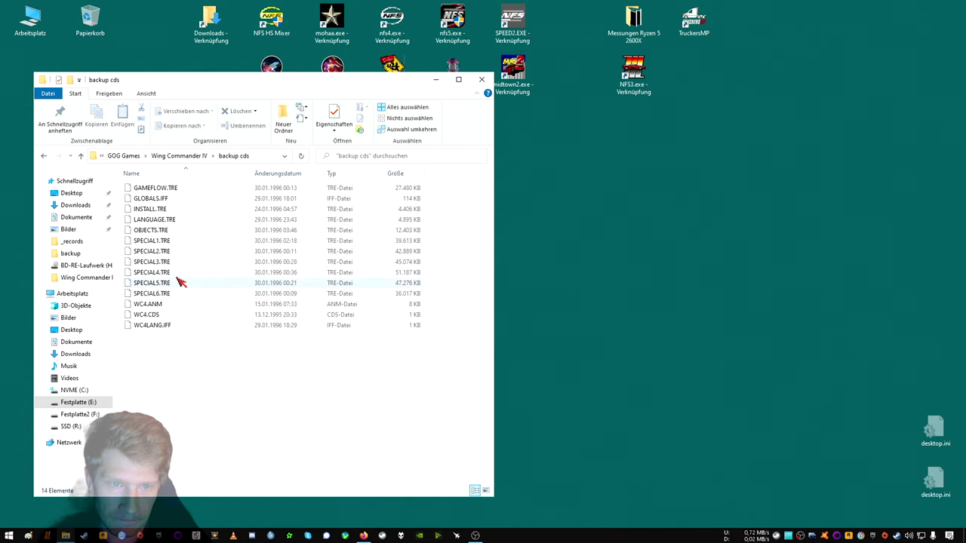
pyautogui.moveTo(420, 246); pyautogui.dragTo(328, 297)
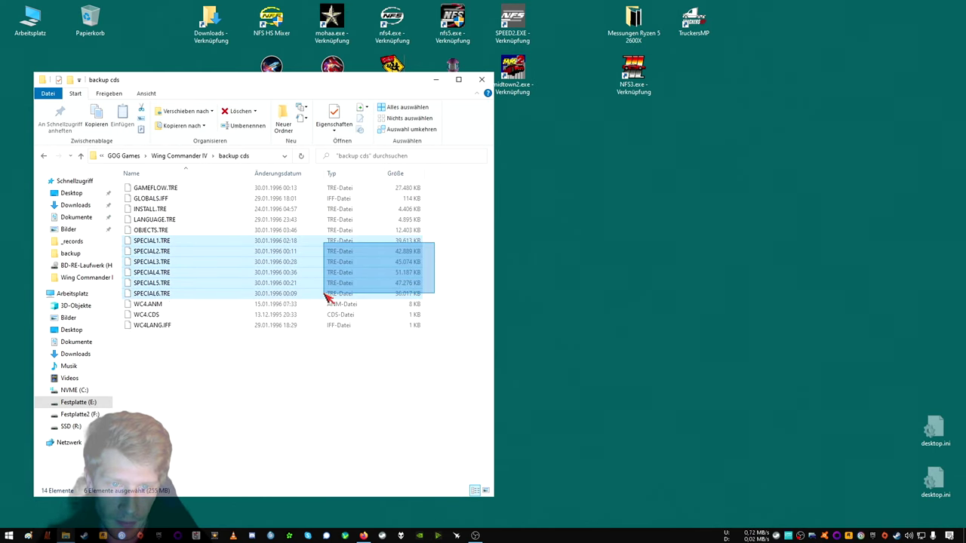
pyautogui.rightClick(325, 295)
pyautogui.click(355, 388)
pyautogui.click(198, 157)
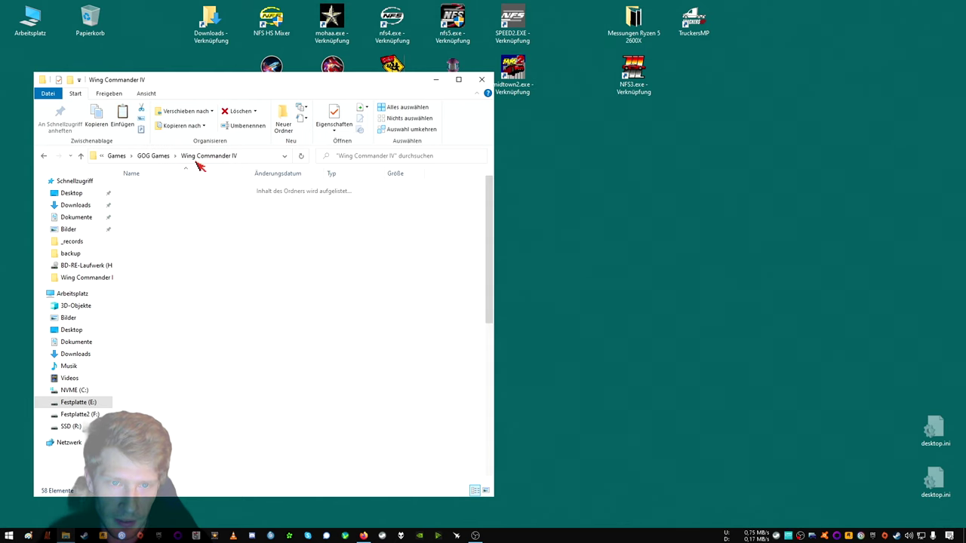
pyautogui.rightClick(454, 323)
pyautogui.click(467, 389)
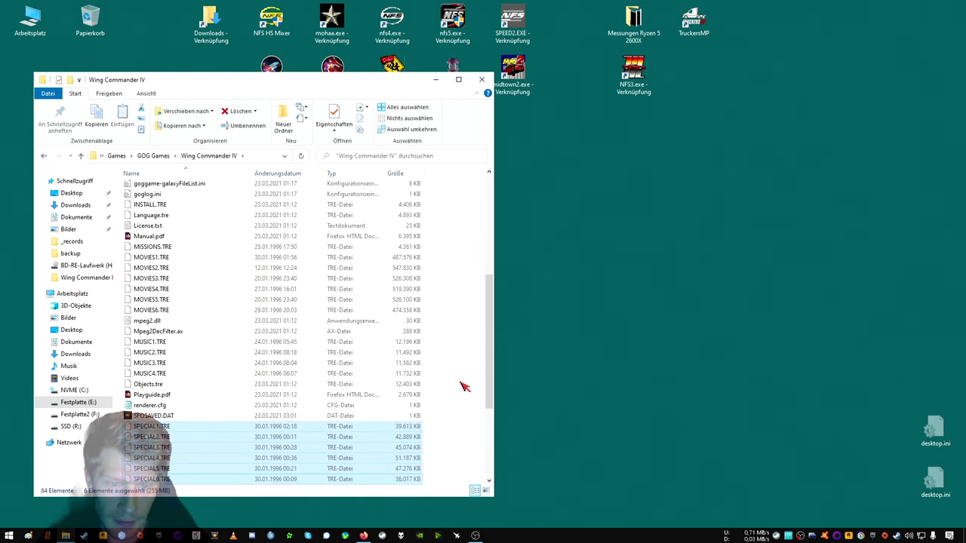
pyautogui.click(480, 80)
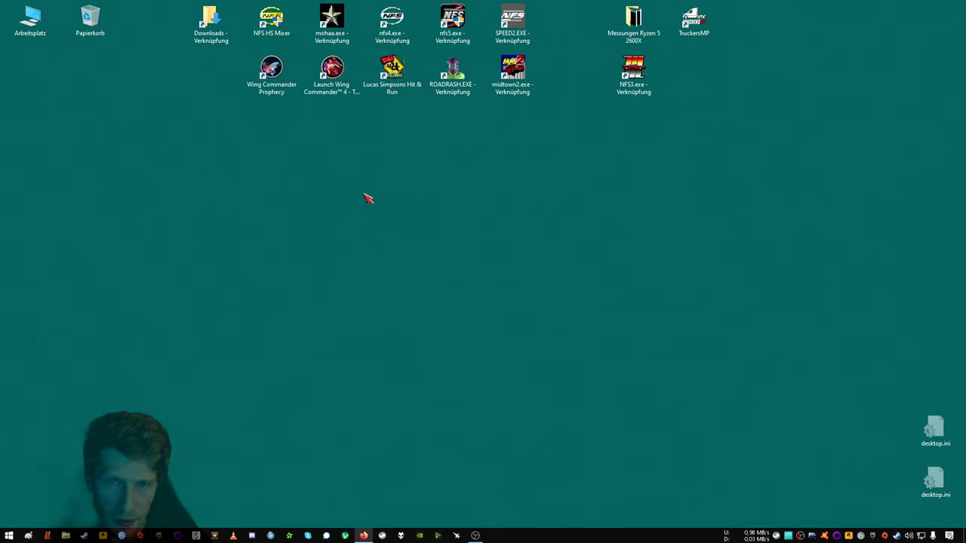
# Start Wing Commander 4, load the longplay savegame and leave the mission list.
pyautogui.doubleClick(330, 90)
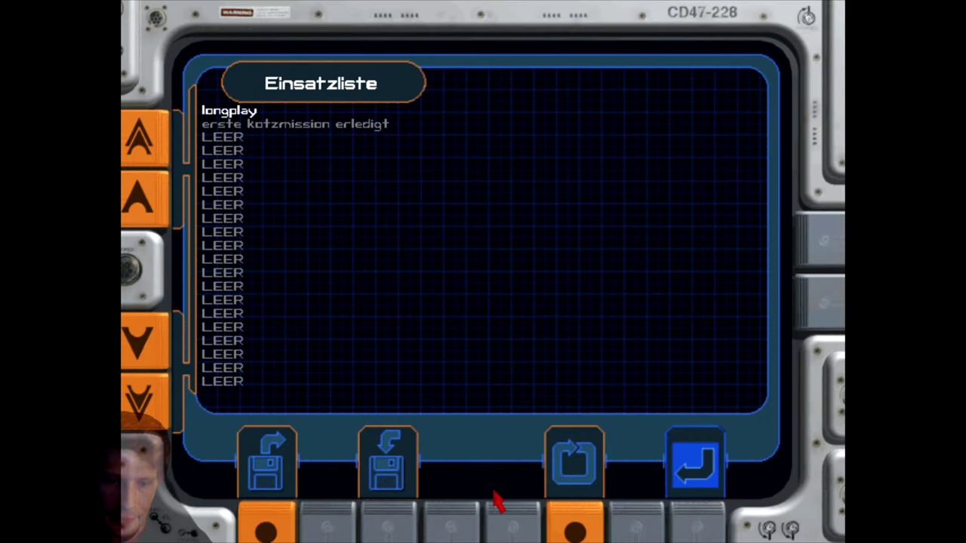
pyautogui.click(388, 471)
pyautogui.click(696, 476)
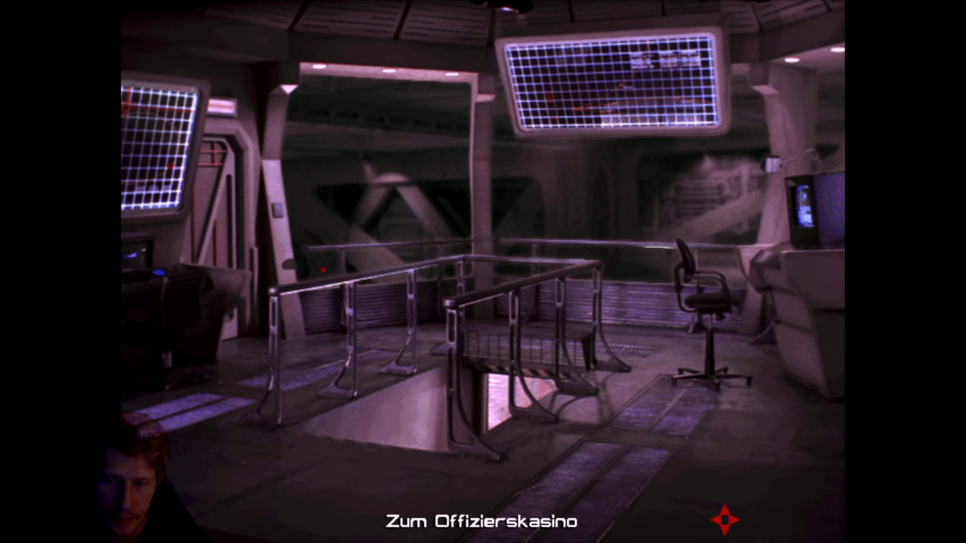
# Try to start the mission in the Hellcat with its current loadout and close the game's error dialog.
pyautogui.click(590, 421)
pyautogui.click(690, 175)
pyautogui.click(448, 430)
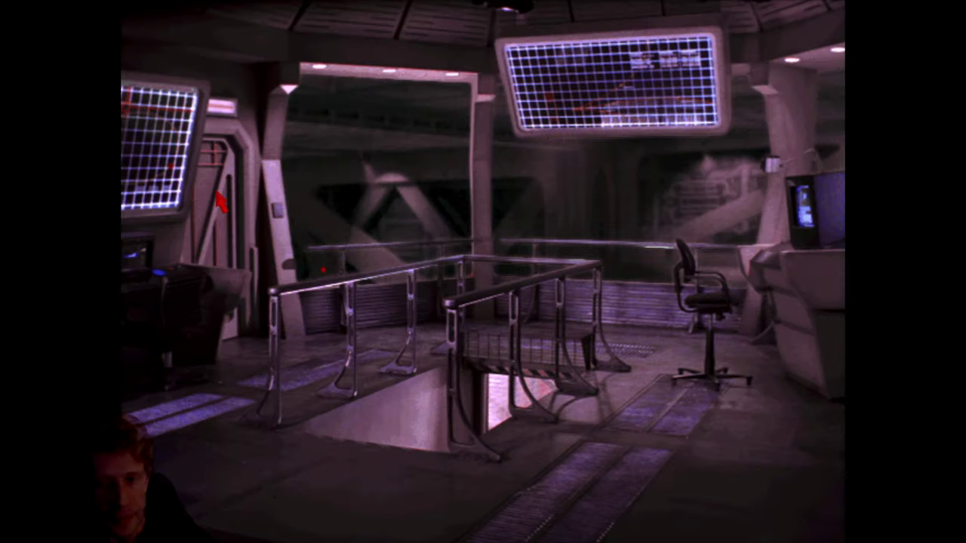
pyautogui.click(823, 338)
pyautogui.click(449, 460)
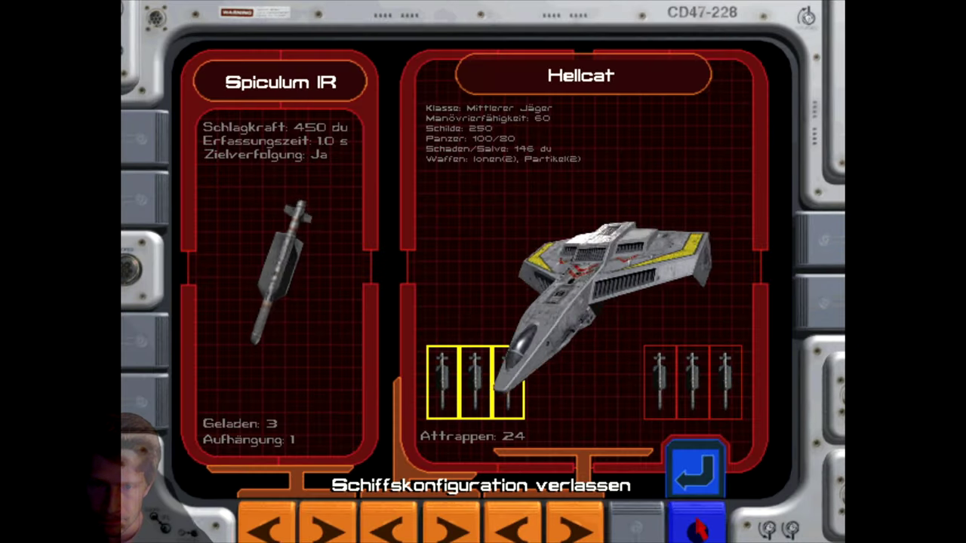
pyautogui.click(717, 525)
pyautogui.click(723, 528)
pyautogui.click(442, 399)
pyautogui.click(452, 312)
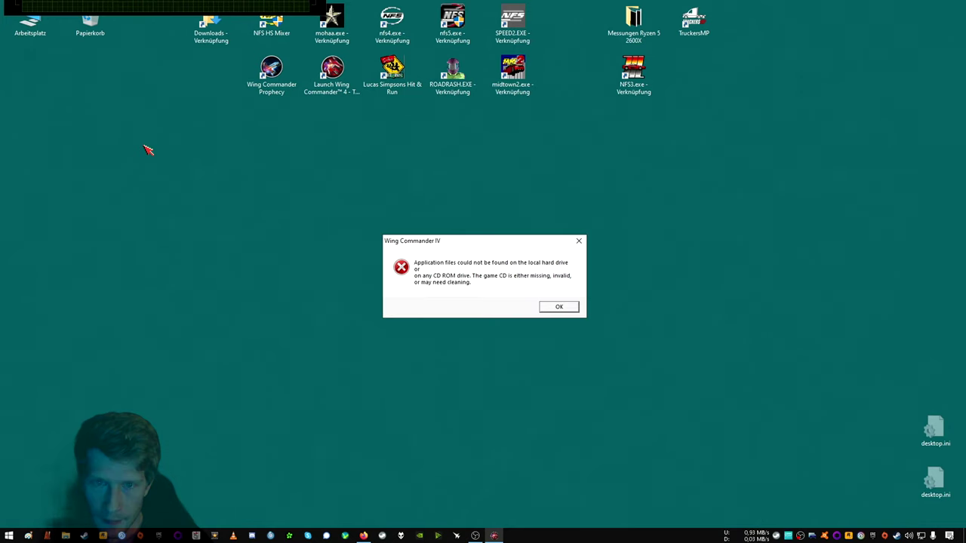
pyautogui.click(557, 308)
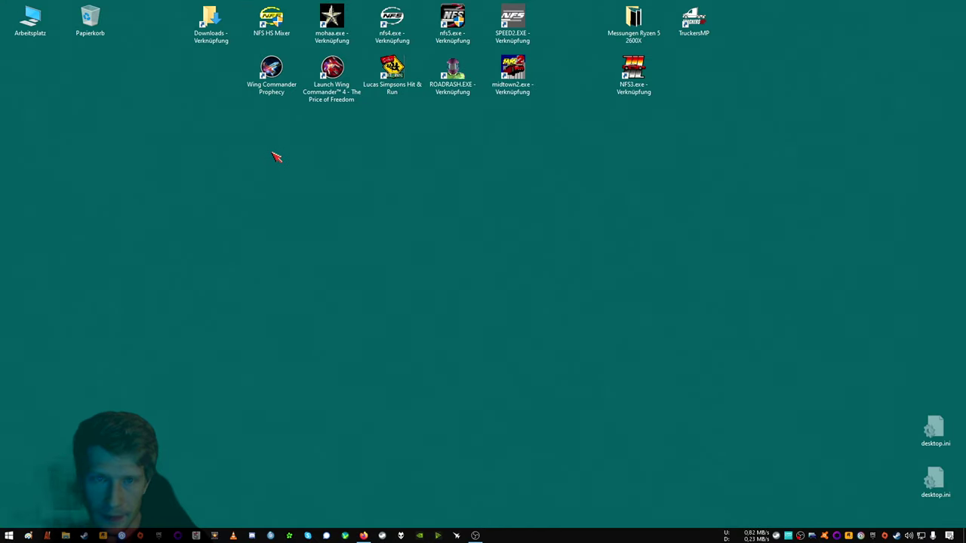
# Open the Wing Commander 4 shortcut's file location and move the disc files SPECIAL1.TRE to SPECIAL6.TRE back into the backup cds folder.
pyautogui.rightClick(325, 91)
pyautogui.click(361, 110)
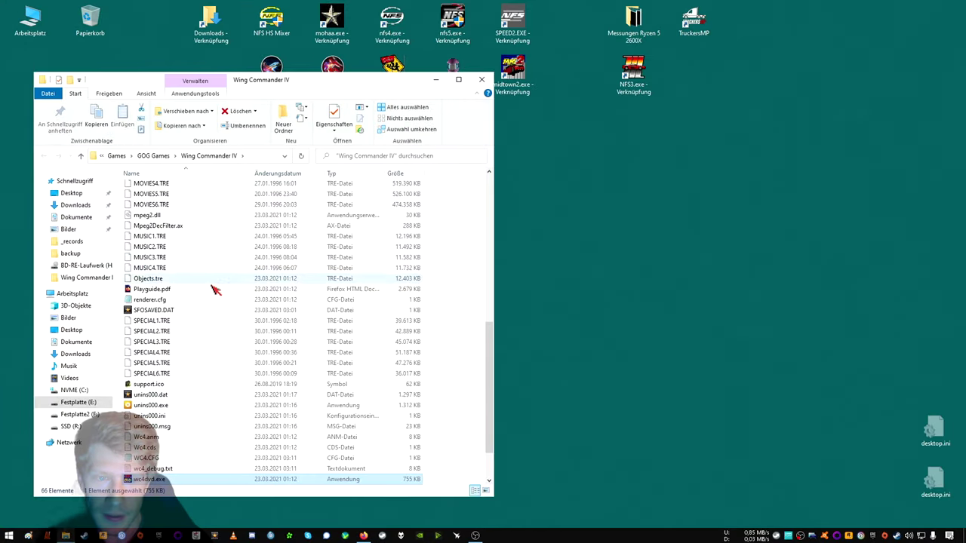
pyautogui.scroll(-1, 222, 370)
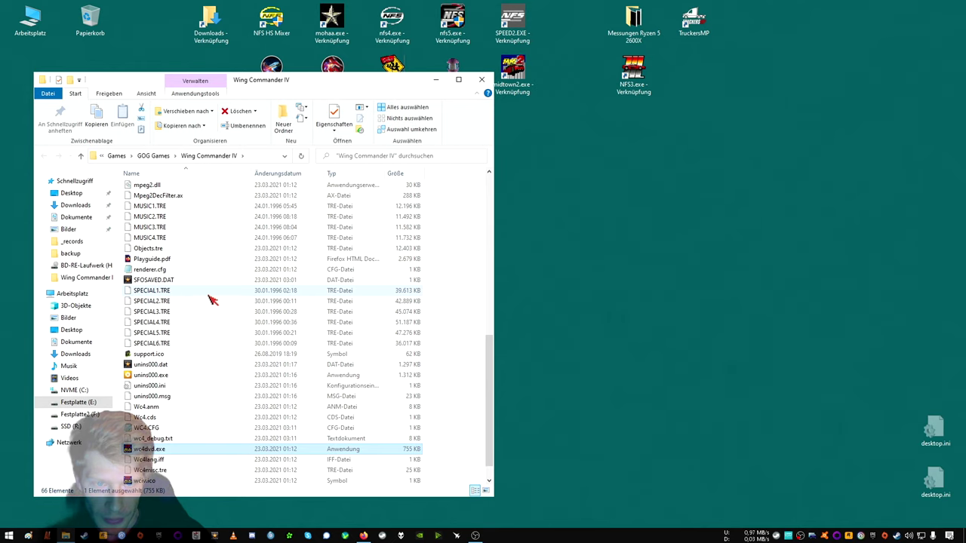
pyautogui.moveTo(446, 292); pyautogui.dragTo(303, 343)
pyautogui.rightClick(303, 344)
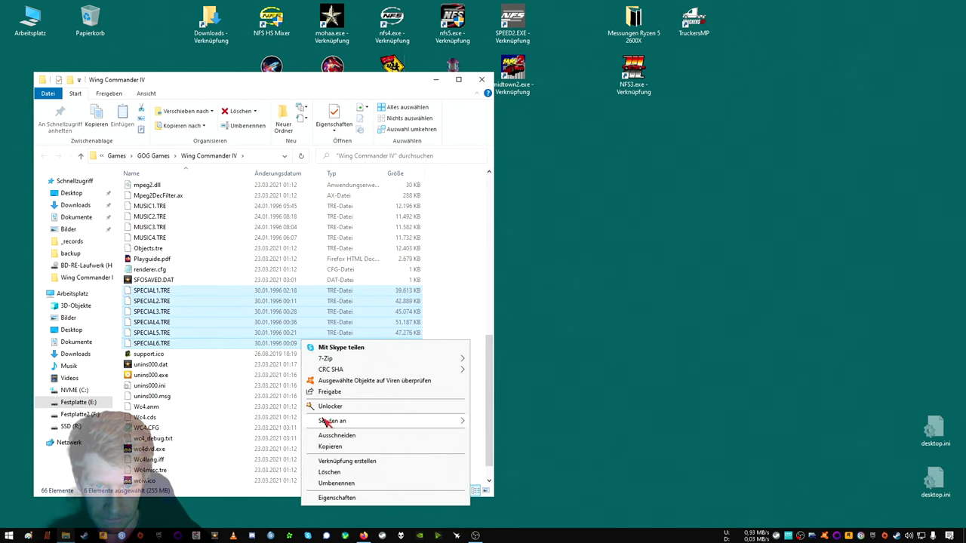
pyautogui.scroll(10, 319, 420)
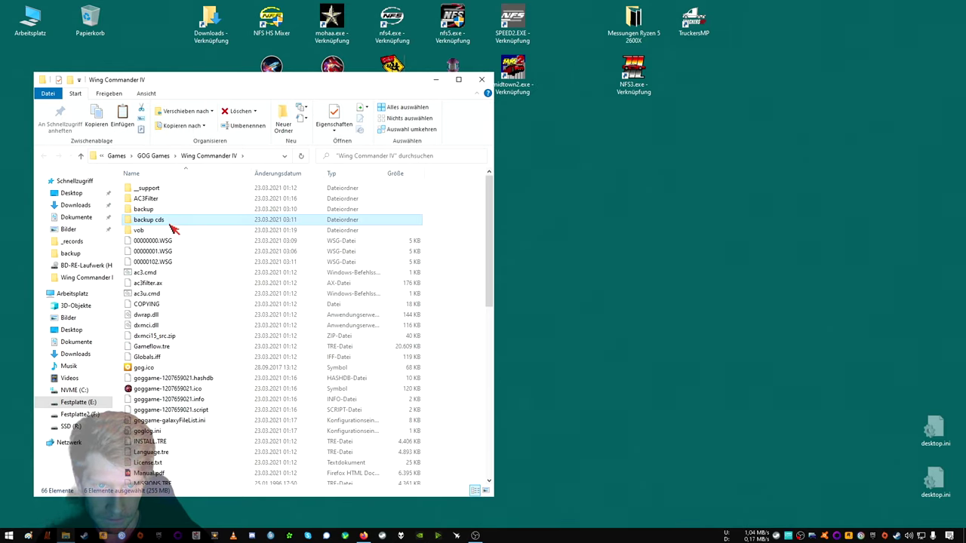
pyautogui.doubleClick(171, 225)
pyautogui.rightClick(209, 367)
pyautogui.click(235, 435)
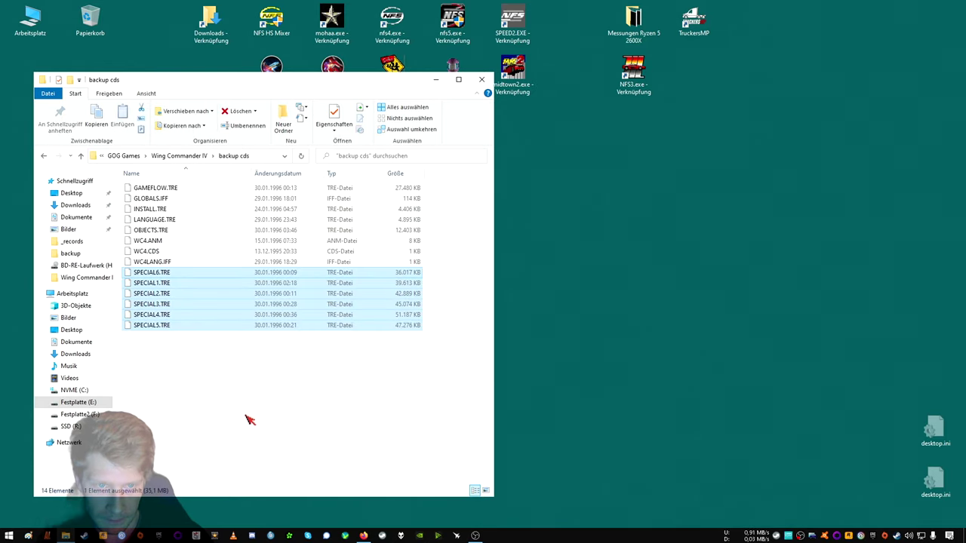
# Move the GOG files SPECIAL1.TRE to SPECIAL6.TRE from the backup folder back into the Wing Commander IV folder.
pyautogui.click(194, 156)
pyautogui.doubleClick(161, 216)
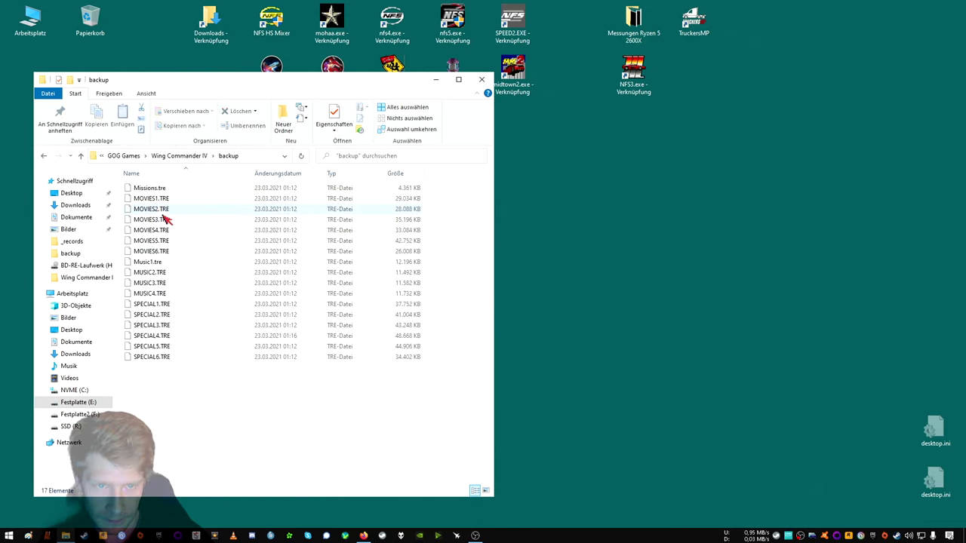
pyautogui.moveTo(165, 385); pyautogui.dragTo(186, 309)
pyautogui.rightClick(186, 309)
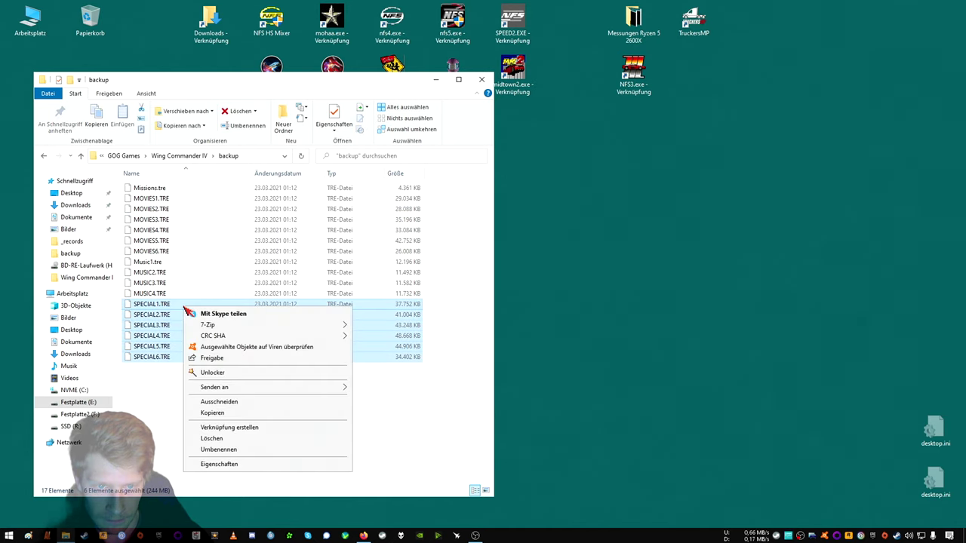
pyautogui.click(215, 402)
pyautogui.click(191, 160)
pyautogui.rightClick(463, 320)
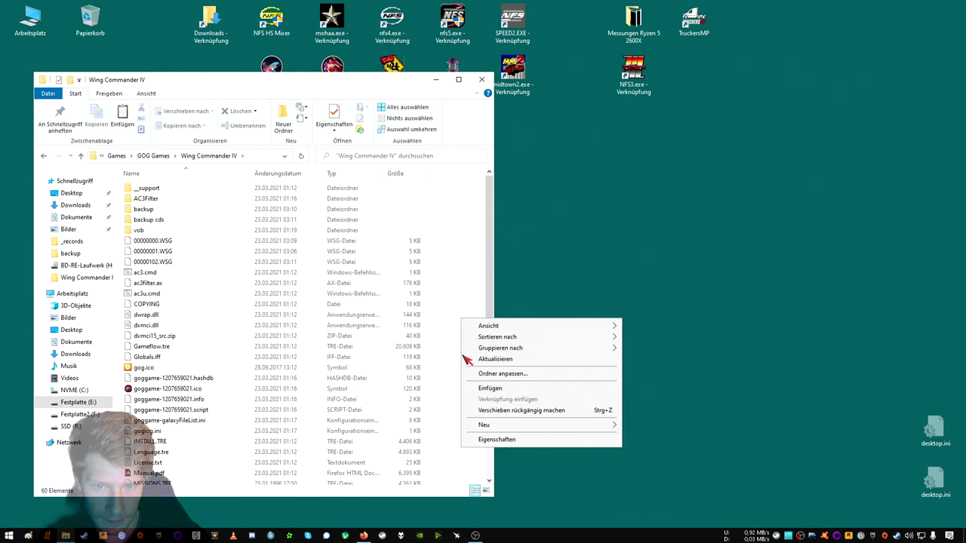
pyautogui.click(483, 389)
pyautogui.scroll(3, 301, 321)
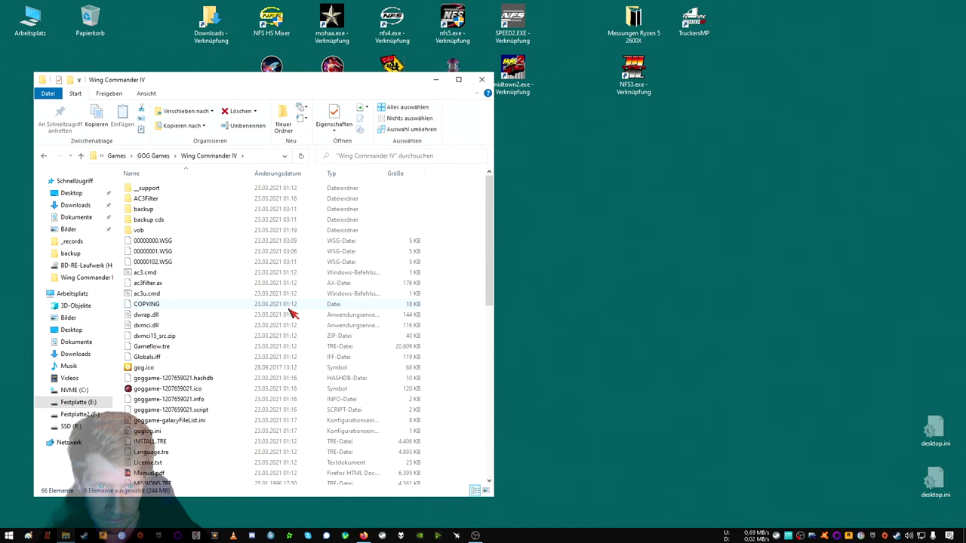
# Check the backup cds folder for LANGUAGE.TRE and move the GOG file Language.tre from the Wing Commander IV folder into the backup folder.
pyautogui.doubleClick(151, 220)
pyautogui.click(160, 221)
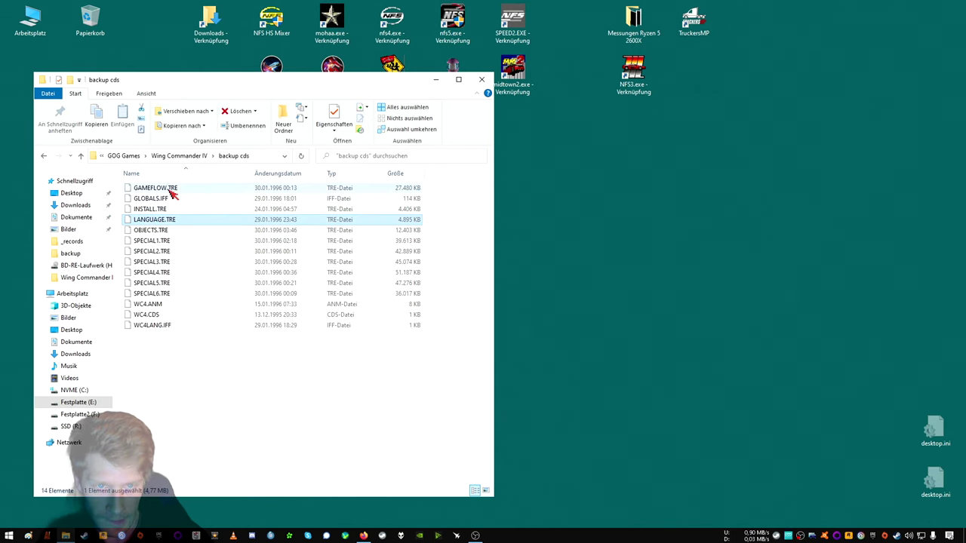
pyautogui.click(179, 155)
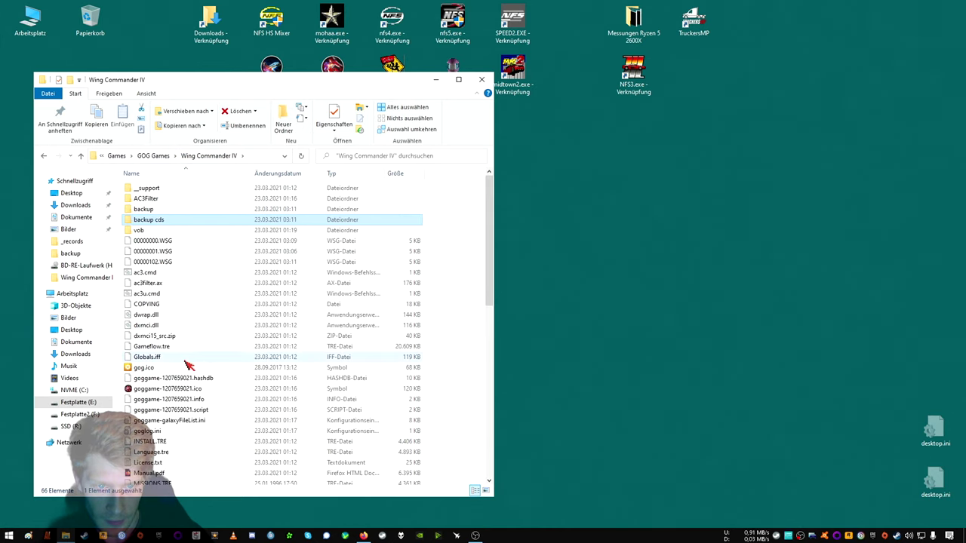
pyautogui.scroll(-2, 188, 367)
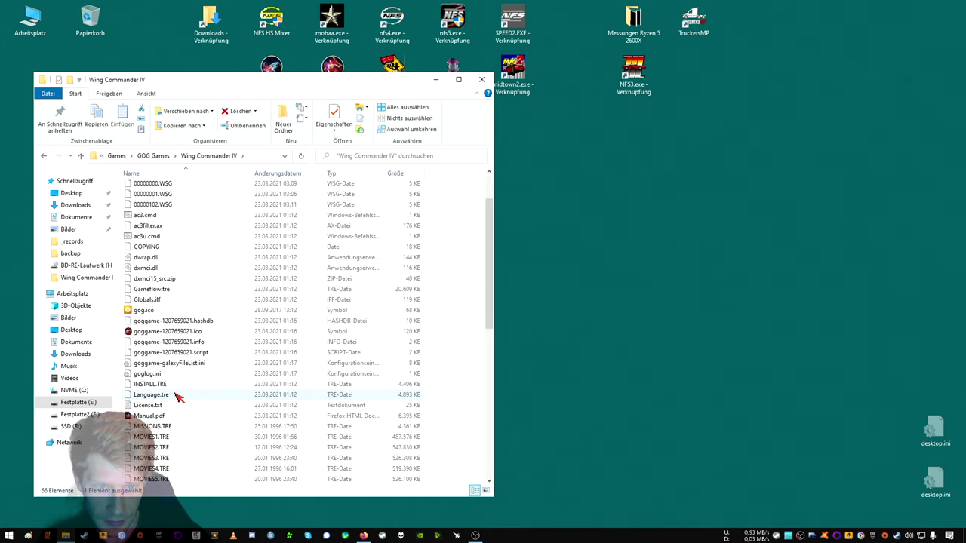
pyautogui.rightClick(165, 395)
pyautogui.click(198, 334)
pyautogui.scroll(2, 202, 332)
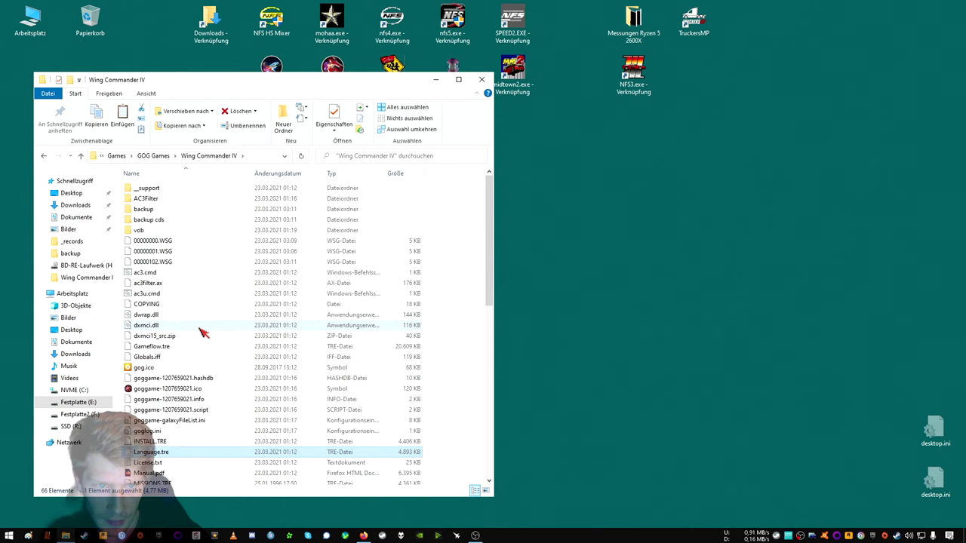
pyautogui.doubleClick(148, 209)
pyautogui.rightClick(223, 378)
pyautogui.click(249, 446)
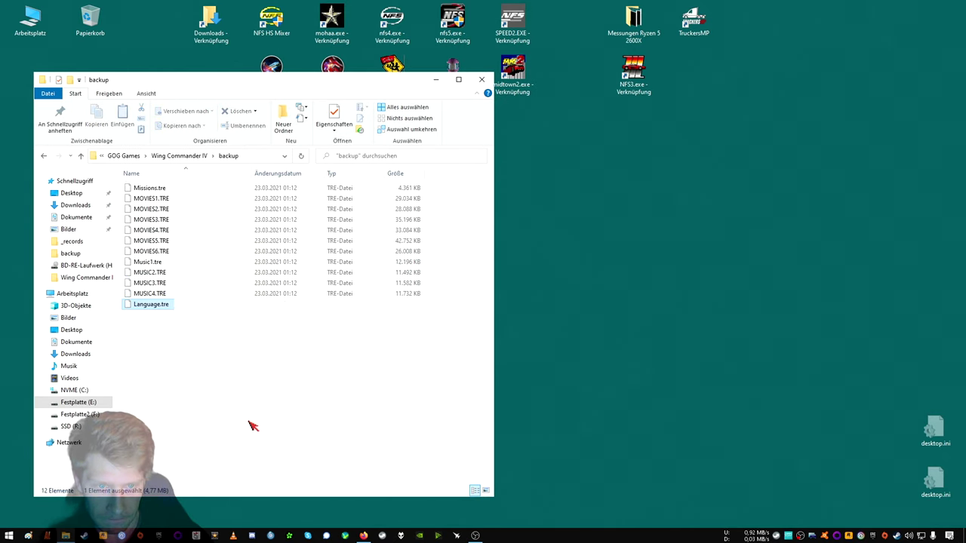
# Move the disc file LANGUAGE.TRE from the backup cds folder into the Wing Commander IV folder and close the window.
pyautogui.click(181, 156)
pyautogui.doubleClick(161, 220)
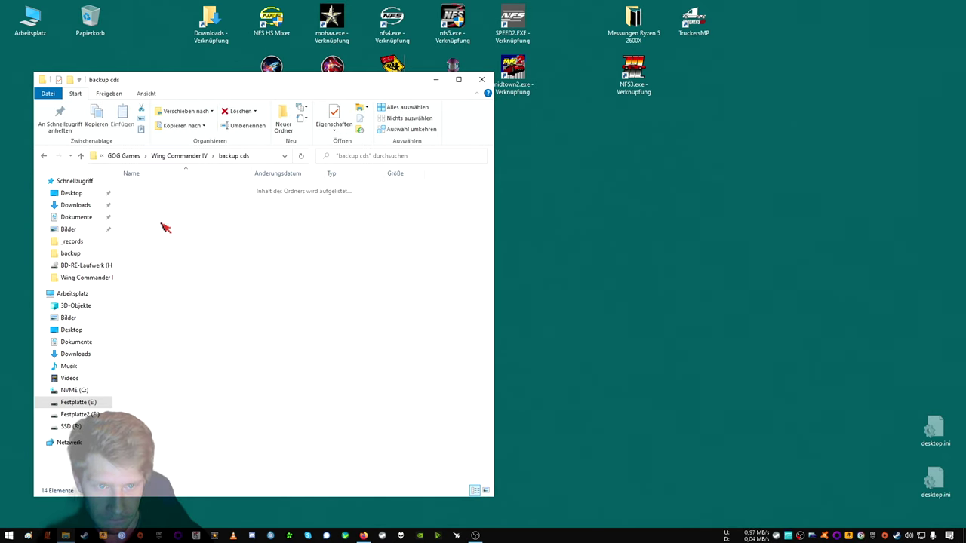
pyautogui.rightClick(163, 220)
pyautogui.click(198, 345)
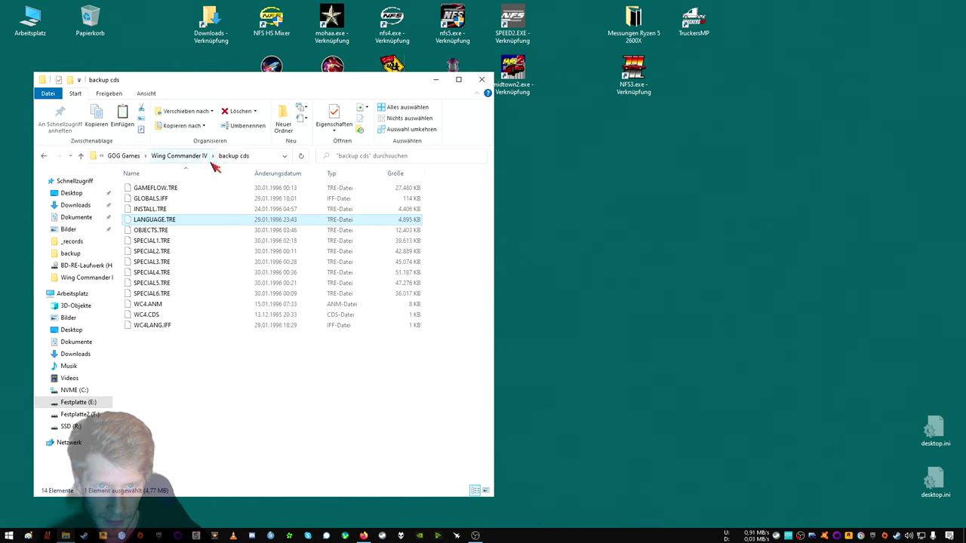
pyautogui.click(190, 157)
pyautogui.rightClick(465, 340)
pyautogui.click(489, 406)
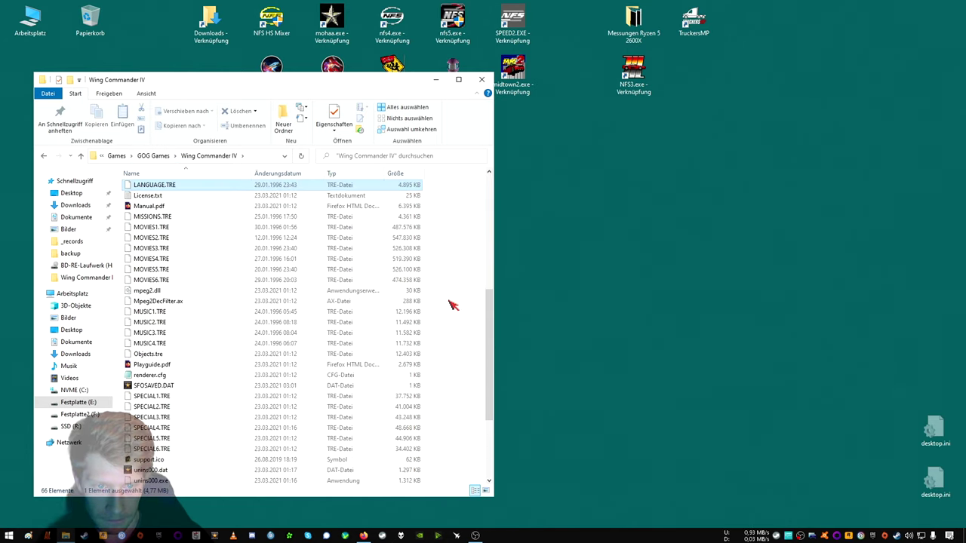
pyautogui.click(482, 79)
# Relaunch Wing Commander 4 with the disc language file, load the longplay savegame and return to the carrier's control room.
pyautogui.doubleClick(348, 94)
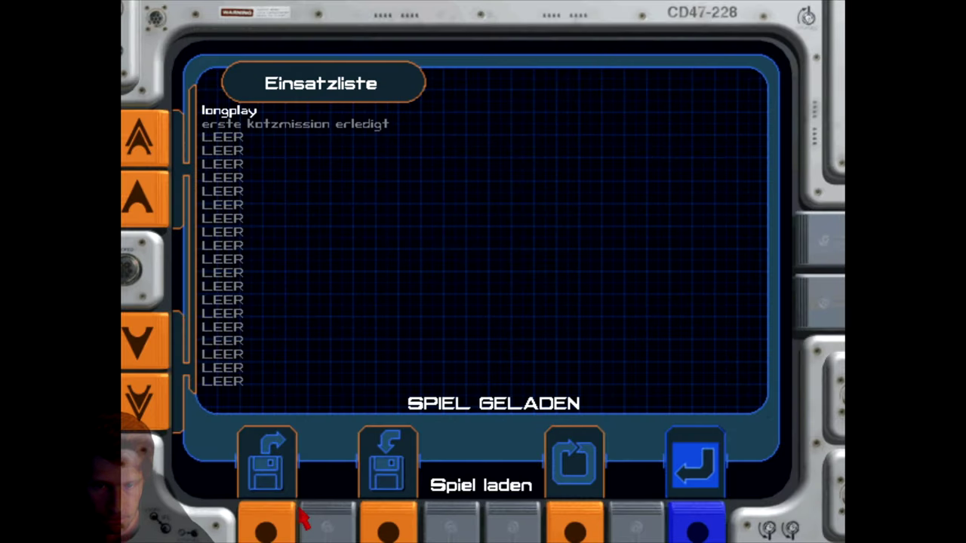
pyautogui.click(730, 519)
pyautogui.click(434, 274)
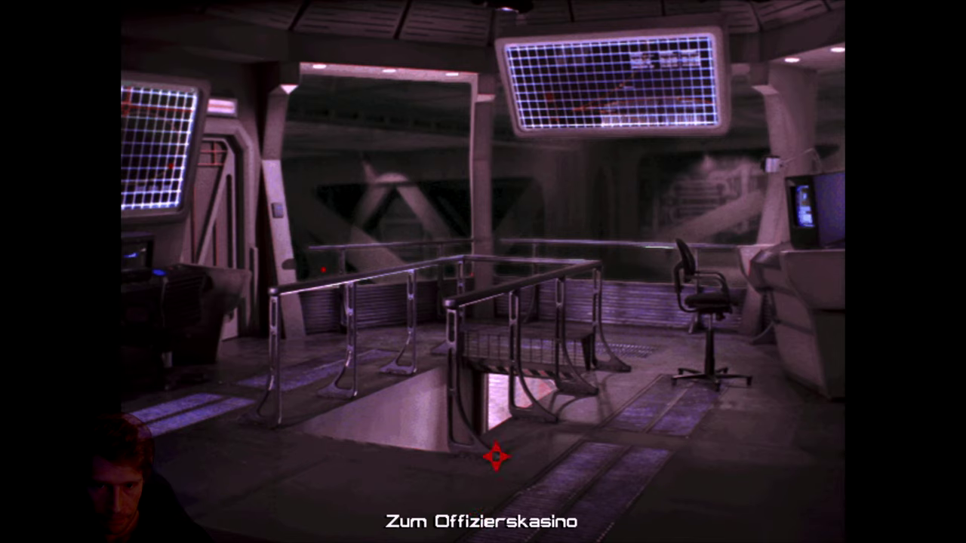
pyautogui.click(222, 216)
pyautogui.press('Escape')
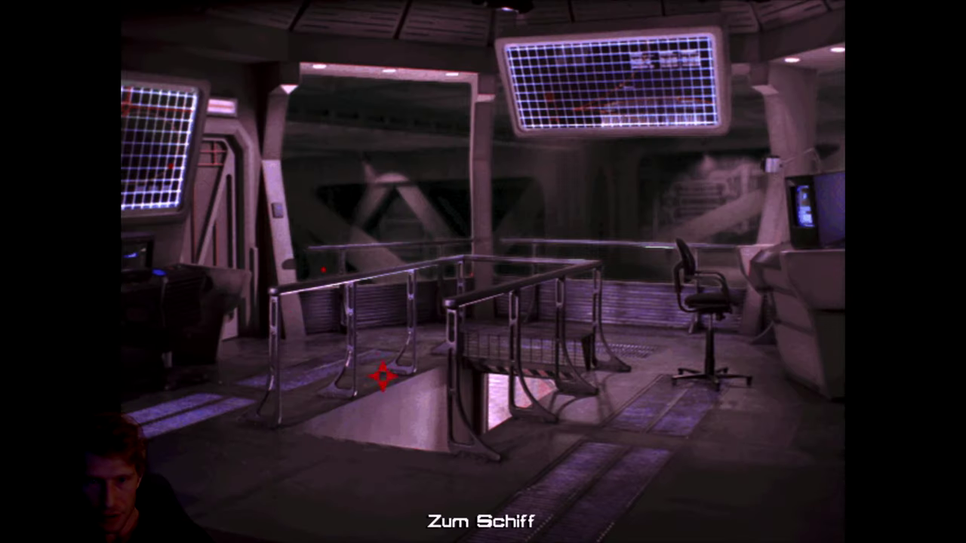
# Board the ship and accept the objectives of the hostage rescue transport escort mission.
pyautogui.click(490, 411)
pyautogui.click(466, 395)
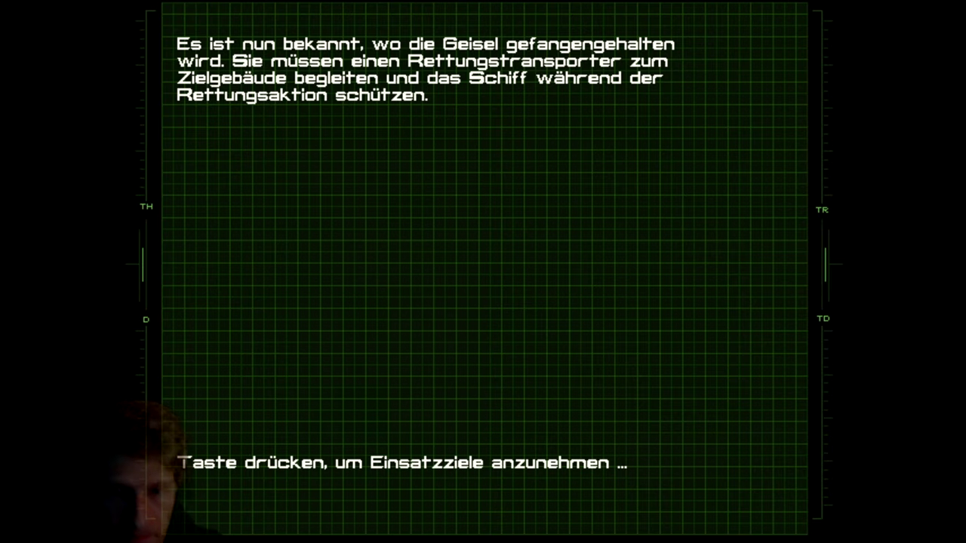
pyautogui.press('space')
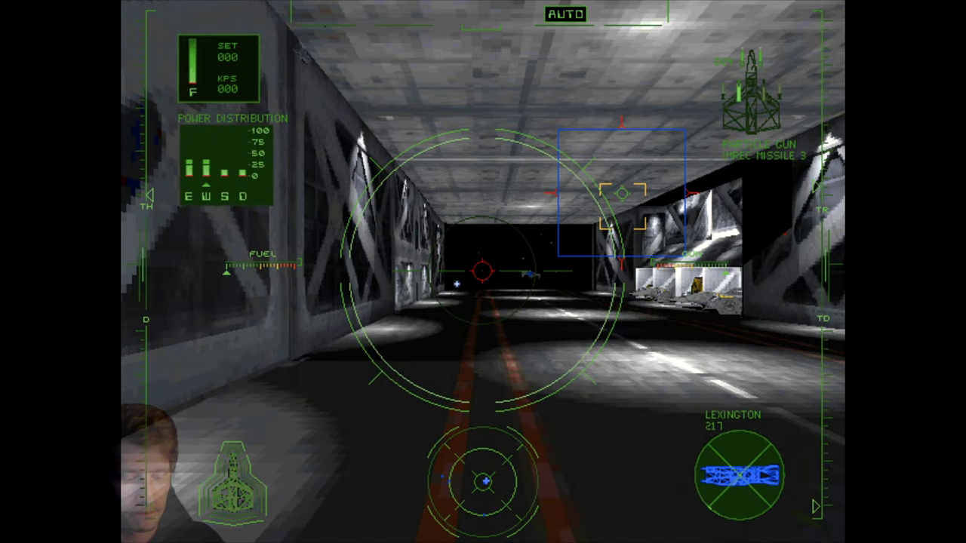
# Switch the fighter to full guns during launch and open in-flight communications with Maniac.
pyautogui.press('f')
pyautogui.press('c')
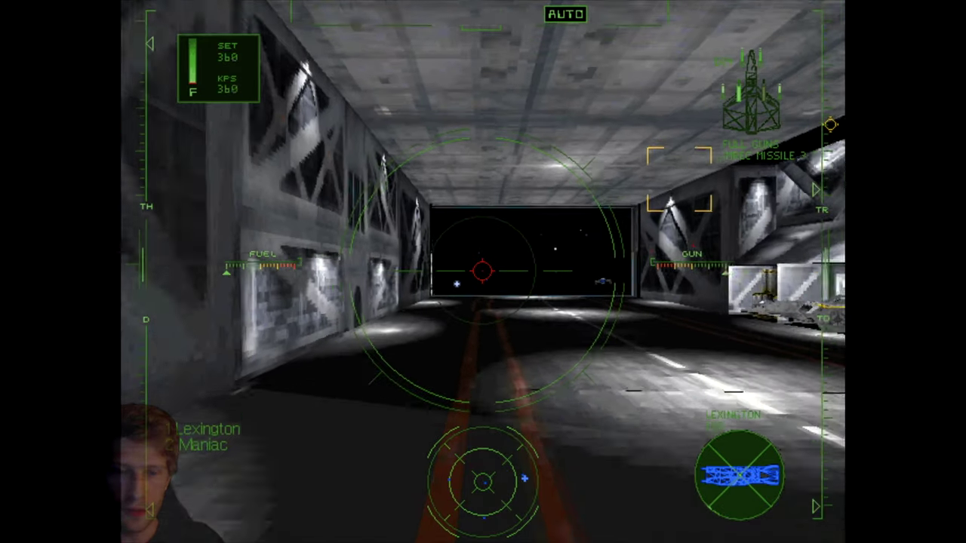
pyautogui.press('2')
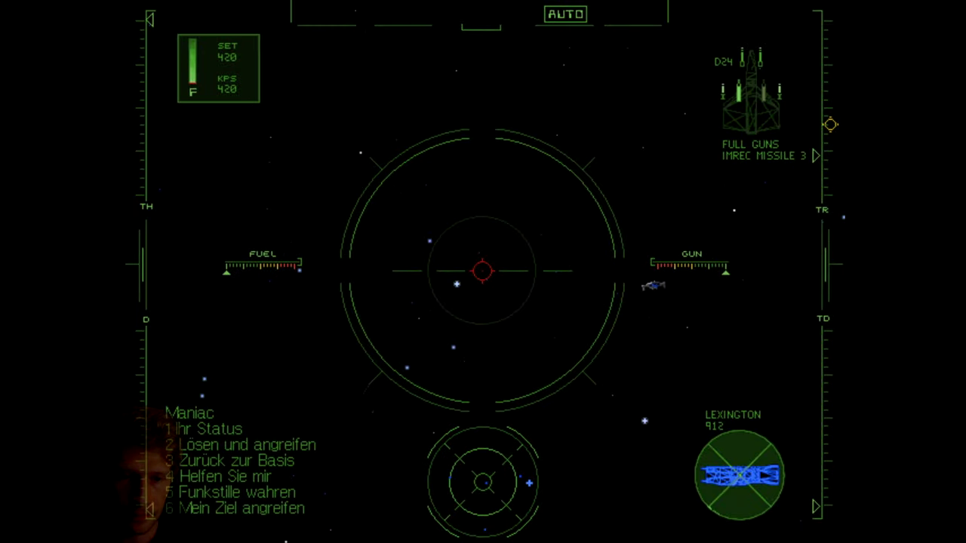
# Close Maniac's message options, bring up the list of communication recipients again, and quit the game to the desktop.
pyautogui.press('Escape')
pyautogui.press('Tab')
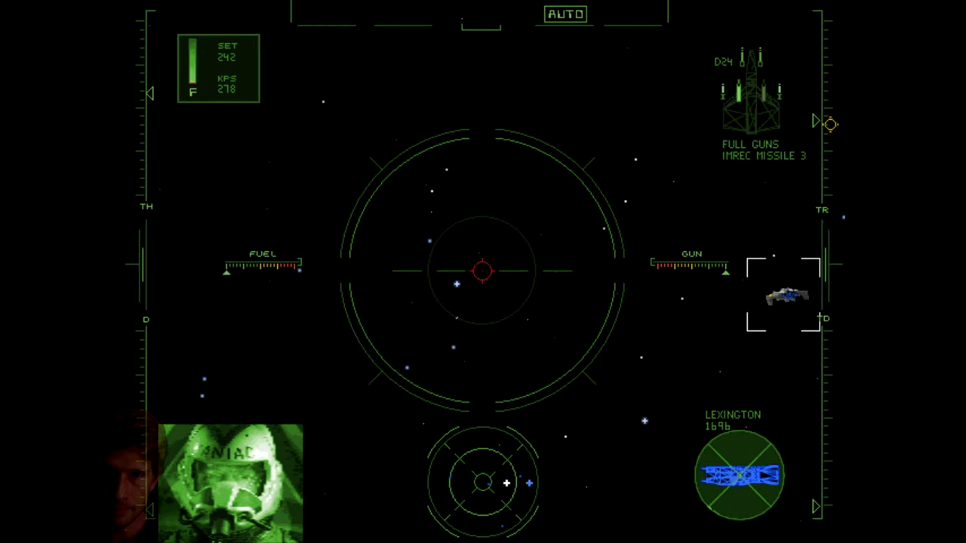
pyautogui.press('c')
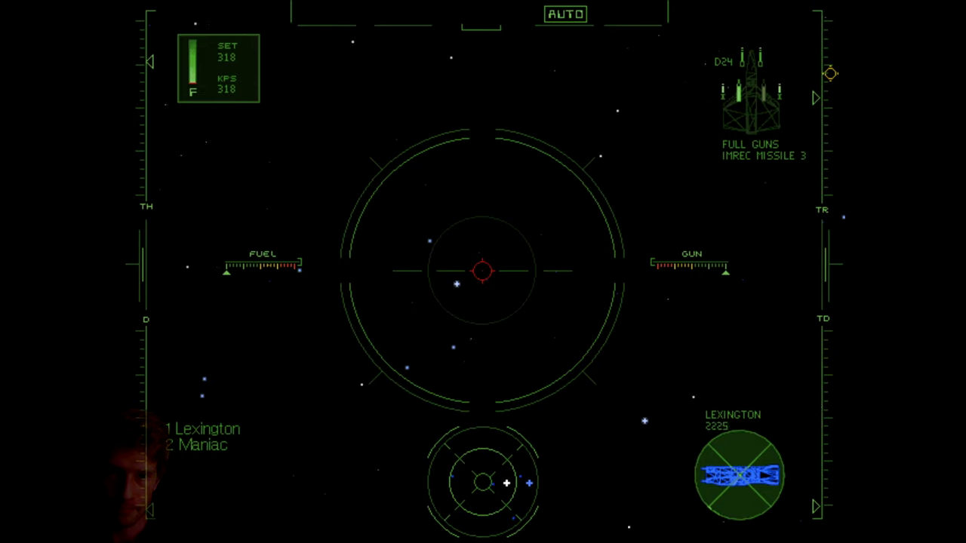
pyautogui.hotkey('alt', 'x')
pyautogui.press('j')
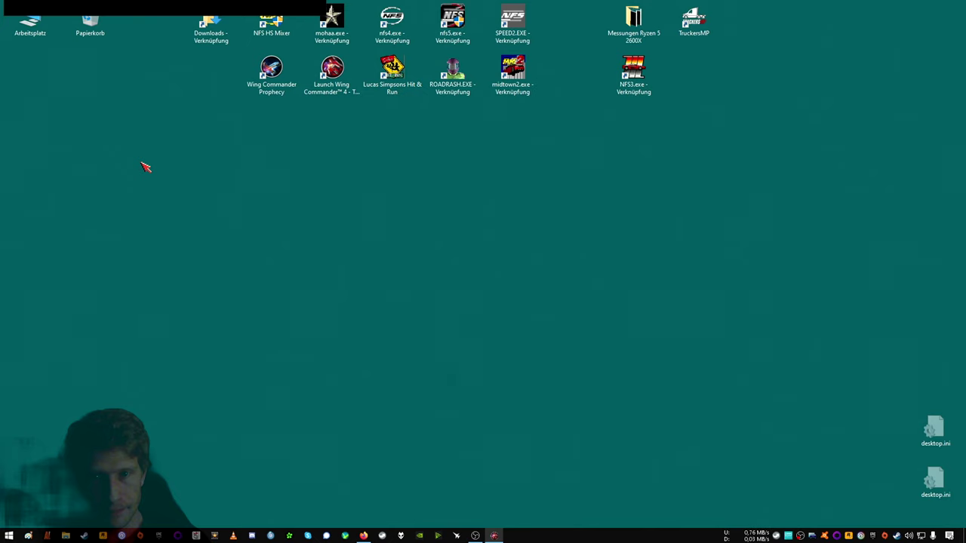
# Open the file location of the Wing Commander 4 desktop shortcut and delete the disc file LANGUAGE.TRE from the game folder.
pyautogui.rightClick(323, 68)
pyautogui.click(349, 83)
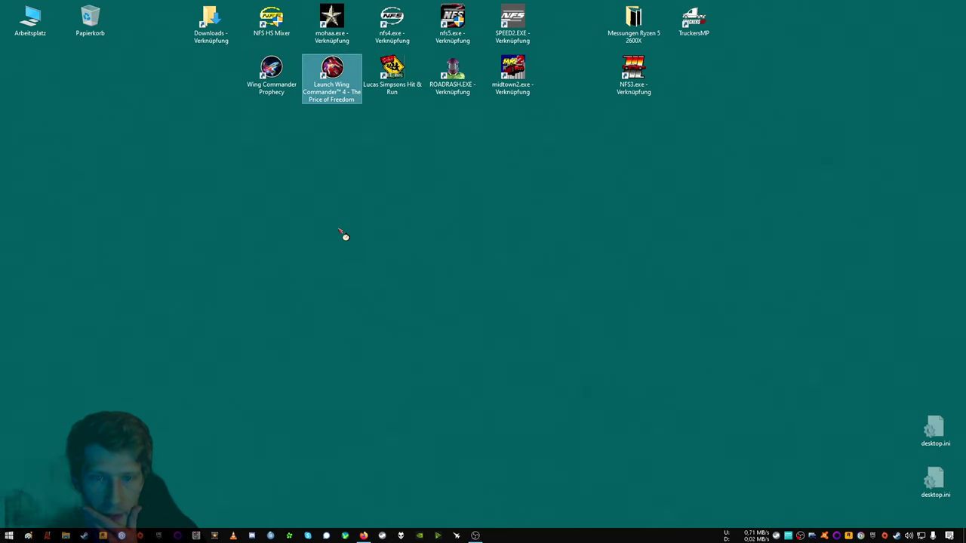
pyautogui.scroll(8, 185, 306)
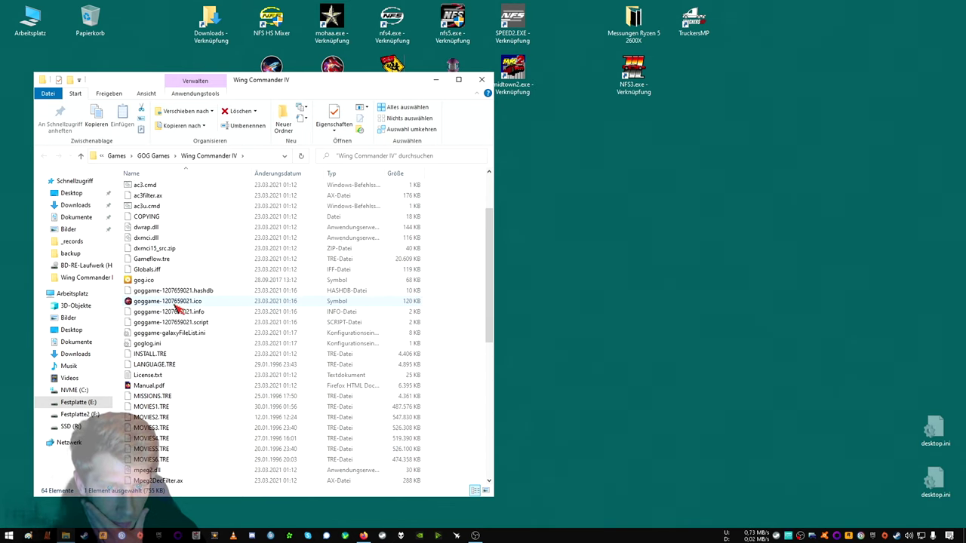
pyautogui.rightClick(167, 369)
pyautogui.click(198, 337)
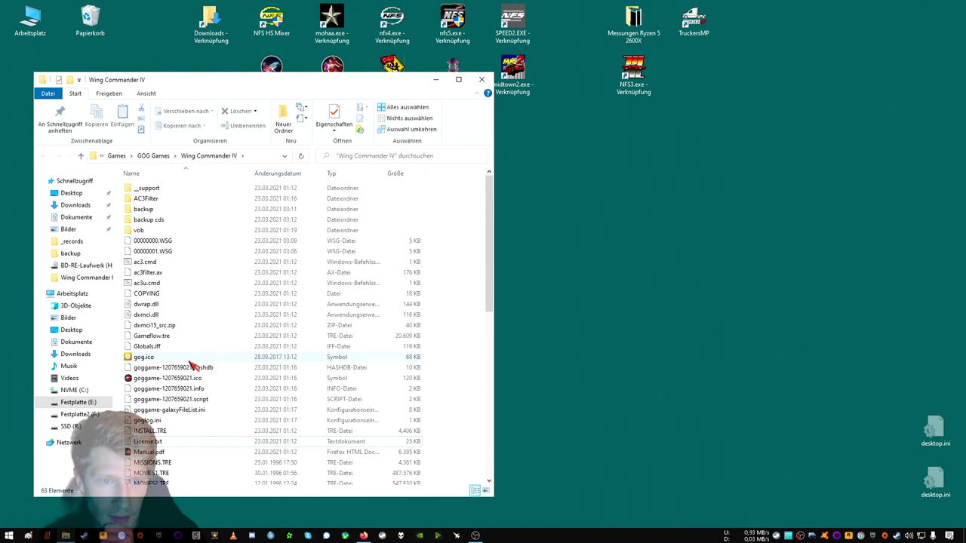
# Move the GOG file Language.tre from the backup folder back into the Wing Commander IV folder.
pyautogui.doubleClick(161, 210)
pyautogui.rightClick(166, 190)
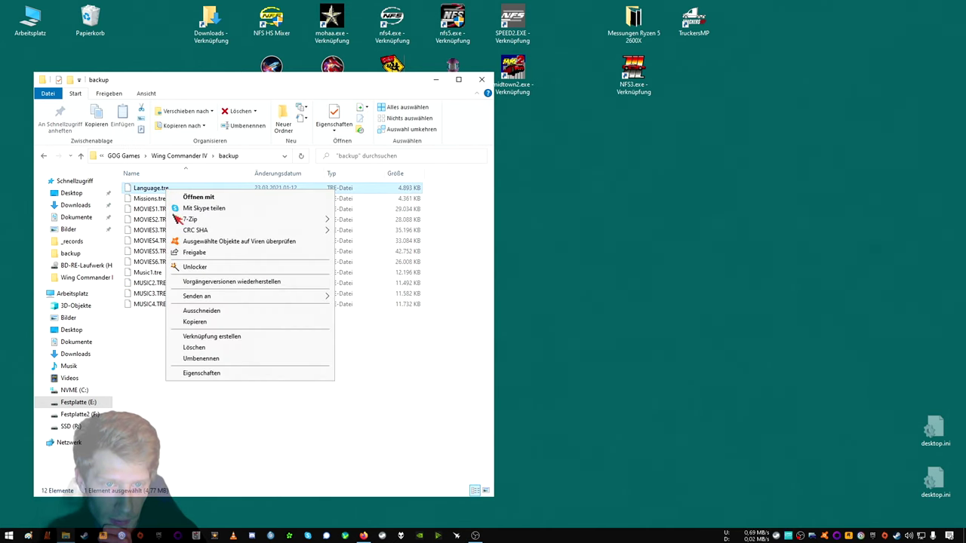
pyautogui.click(205, 309)
pyautogui.press('BackSpace')
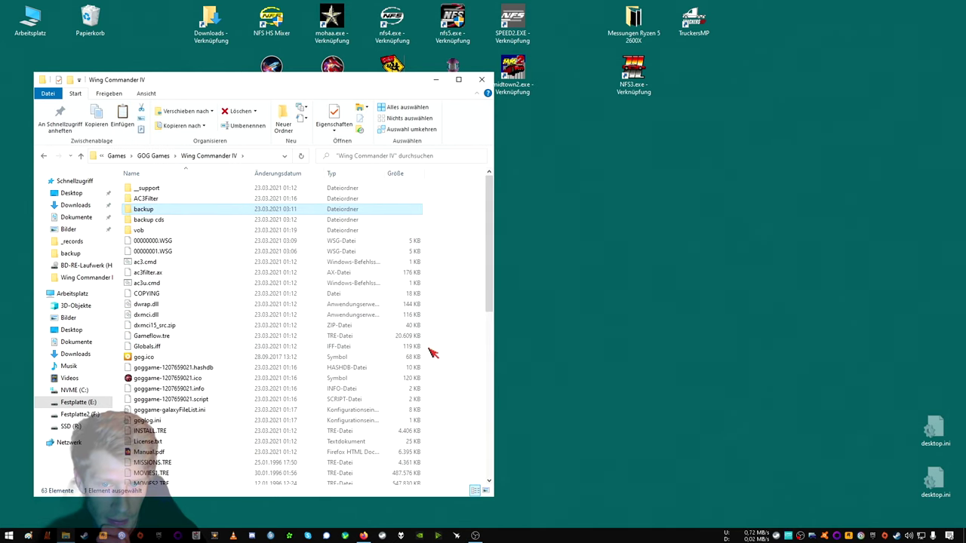
pyautogui.rightClick(431, 351)
pyautogui.click(457, 418)
pyautogui.scroll(2, 226, 324)
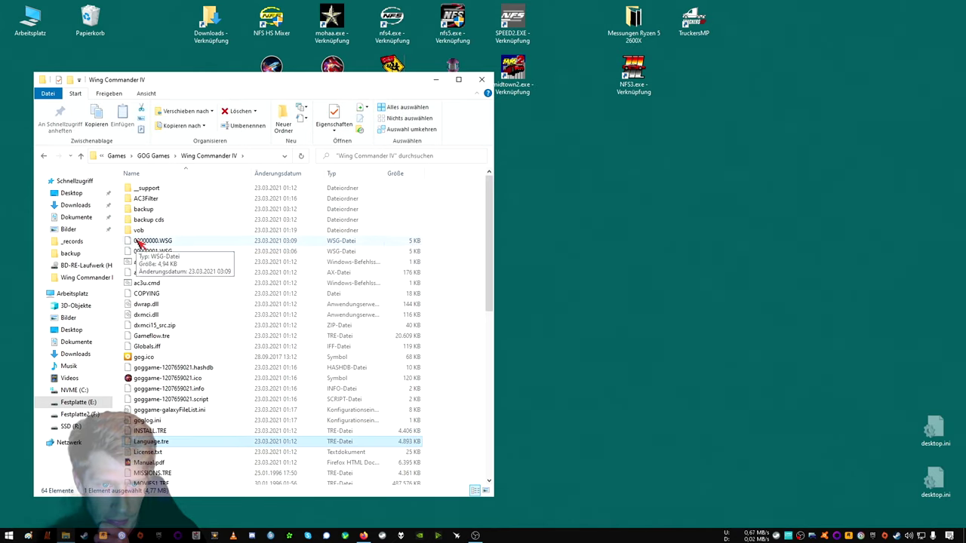
# Move Globals.iff from the Wing Commander IV game folder into its backup folder.
pyautogui.doubleClick(167, 212)
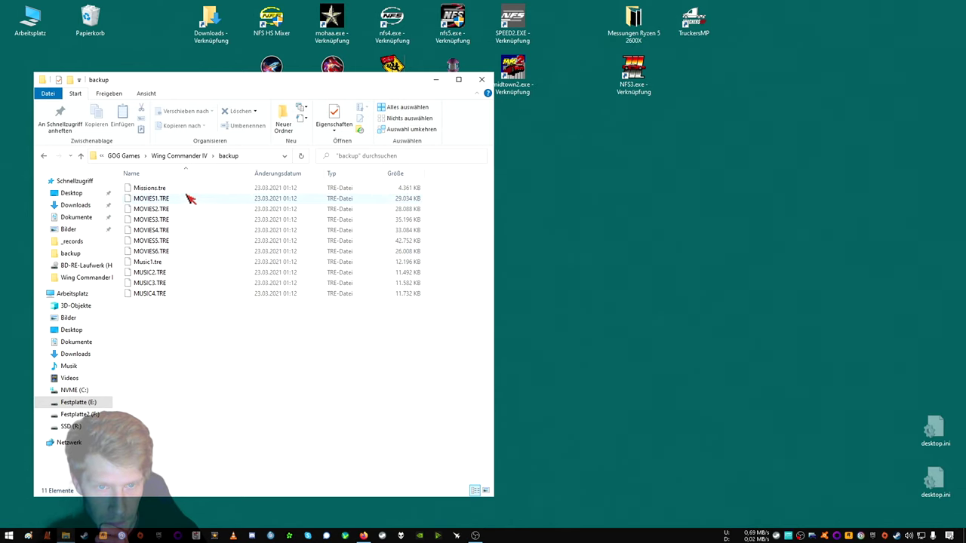
pyautogui.click(182, 156)
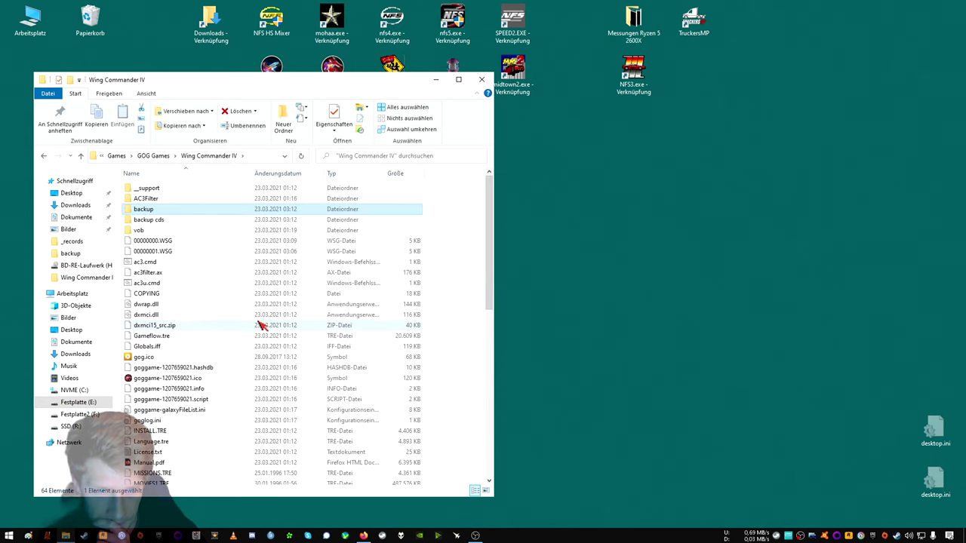
pyautogui.scroll(-12, 260, 325)
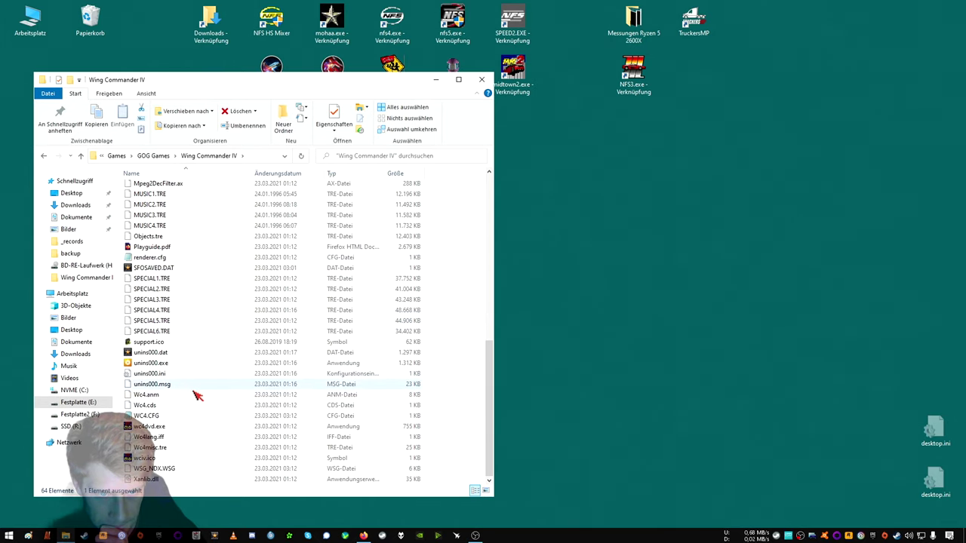
pyautogui.scroll(12, 195, 395)
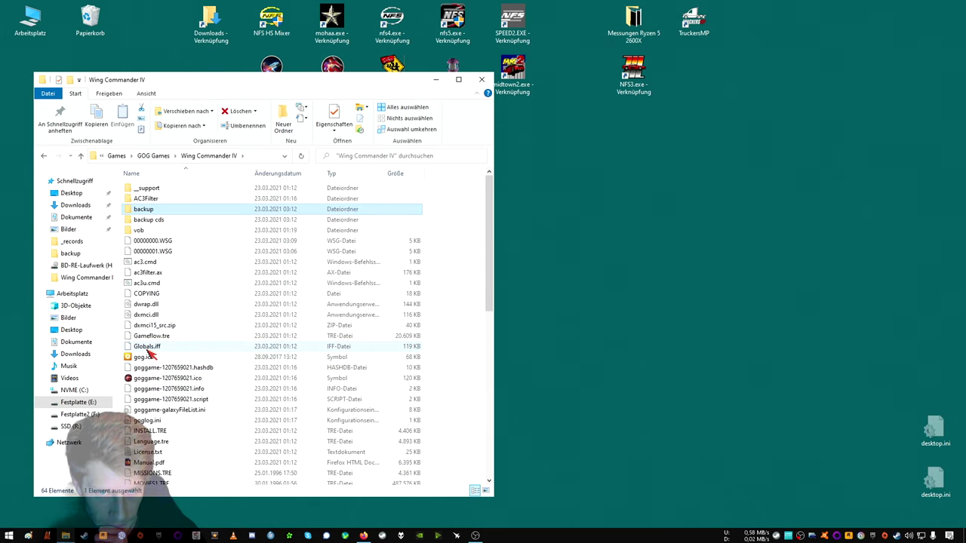
pyautogui.rightClick(149, 349)
pyautogui.click(209, 290)
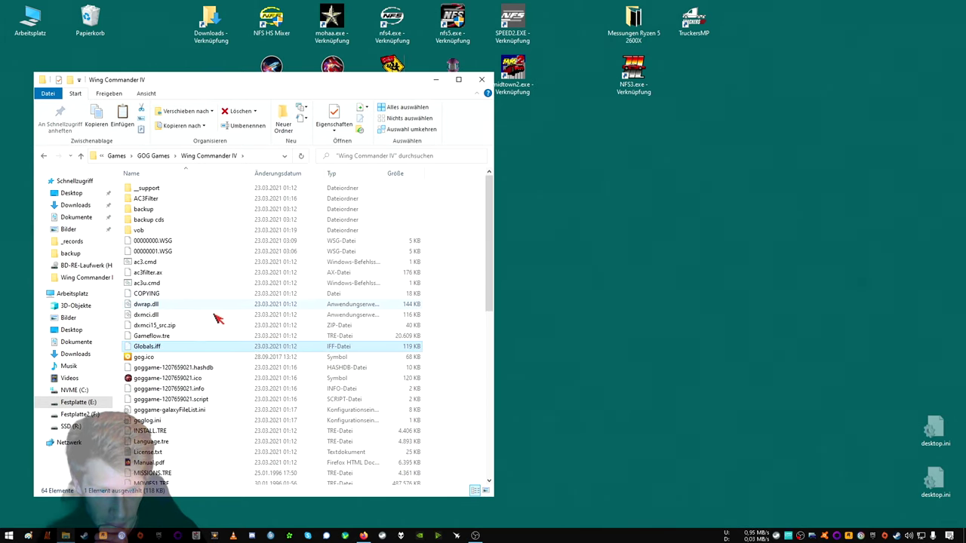
pyautogui.doubleClick(161, 211)
pyautogui.rightClick(216, 354)
pyautogui.click(241, 418)
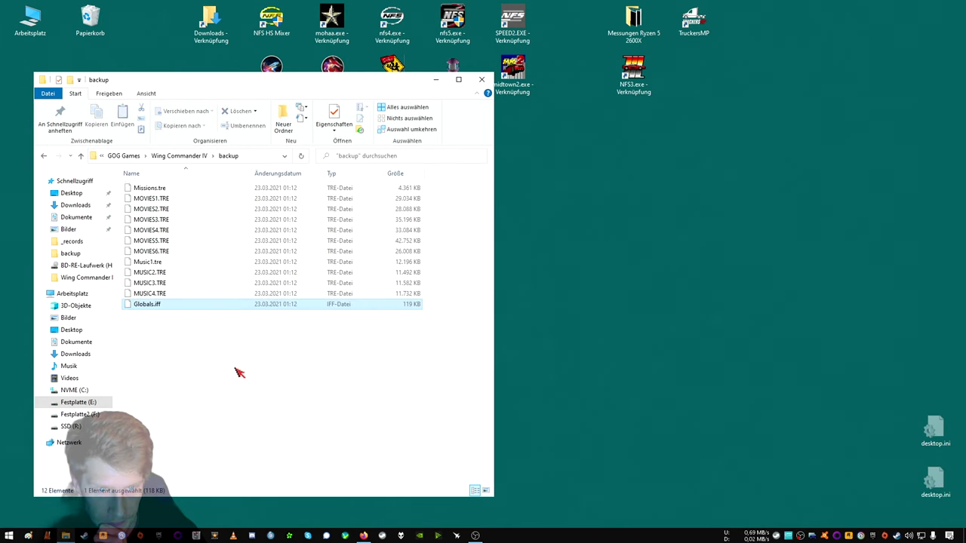
# Move GLOBALS.IFF from the backup cds folder into the main Wing Commander IV folder and close the file window.
pyautogui.click(195, 156)
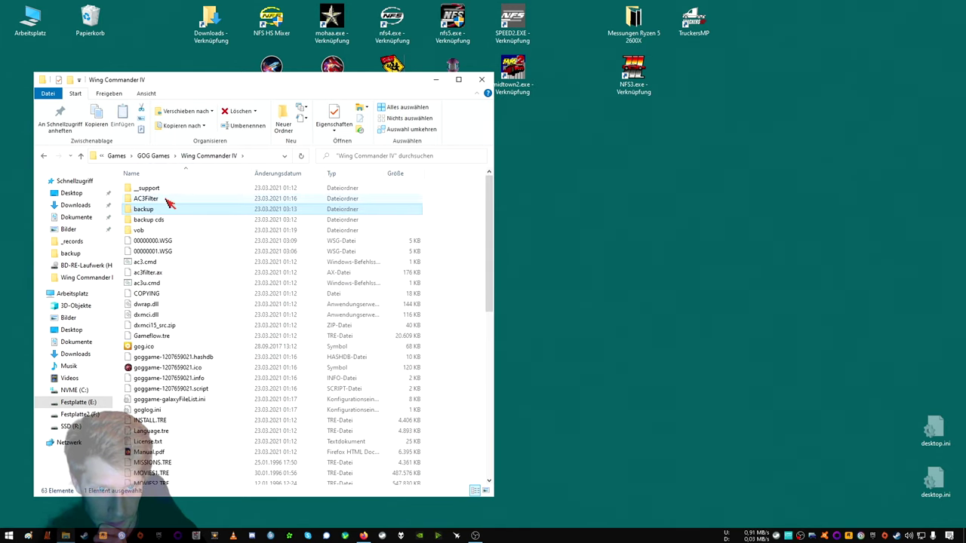
pyautogui.doubleClick(158, 224)
pyautogui.rightClick(172, 199)
pyautogui.rightClick(160, 199)
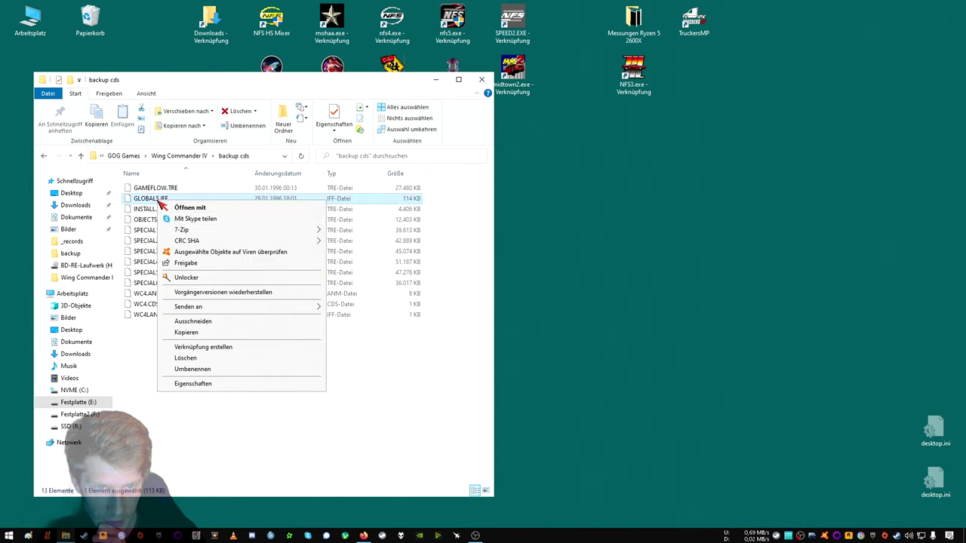
pyautogui.press('Escape')
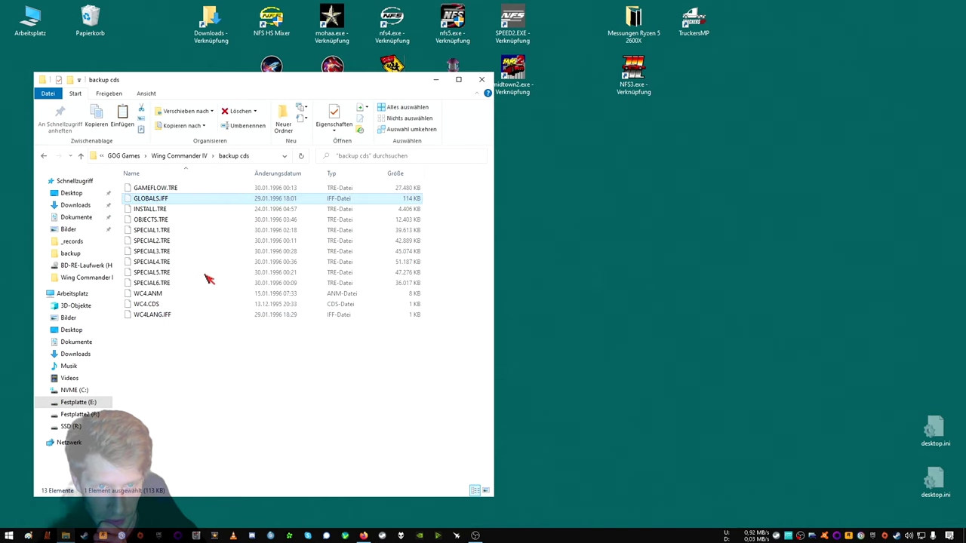
pyautogui.click(200, 157)
pyautogui.rightClick(442, 341)
pyautogui.click(462, 406)
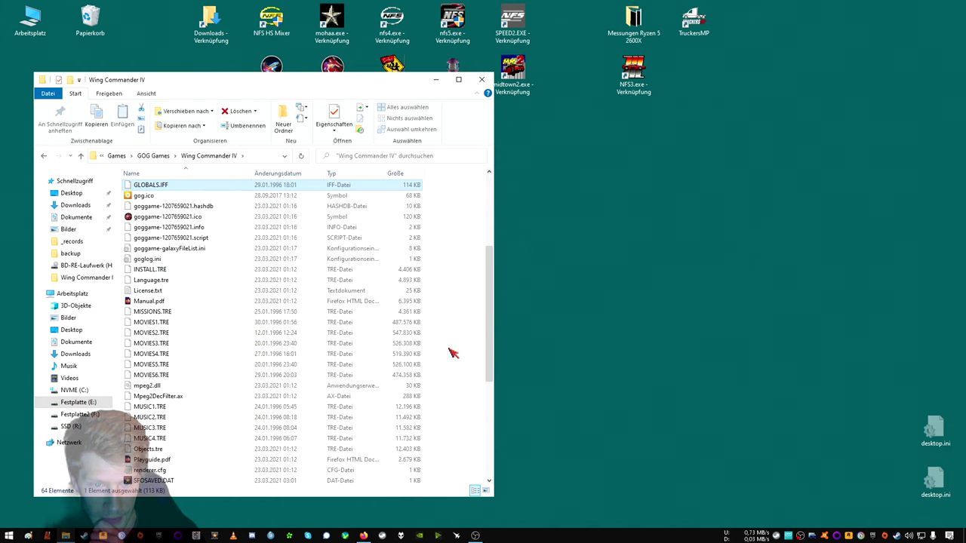
pyautogui.click(481, 79)
# Switch to Wing Commander 4, load the longplay save and leave the mission list.
pyautogui.doubleClick(340, 97)
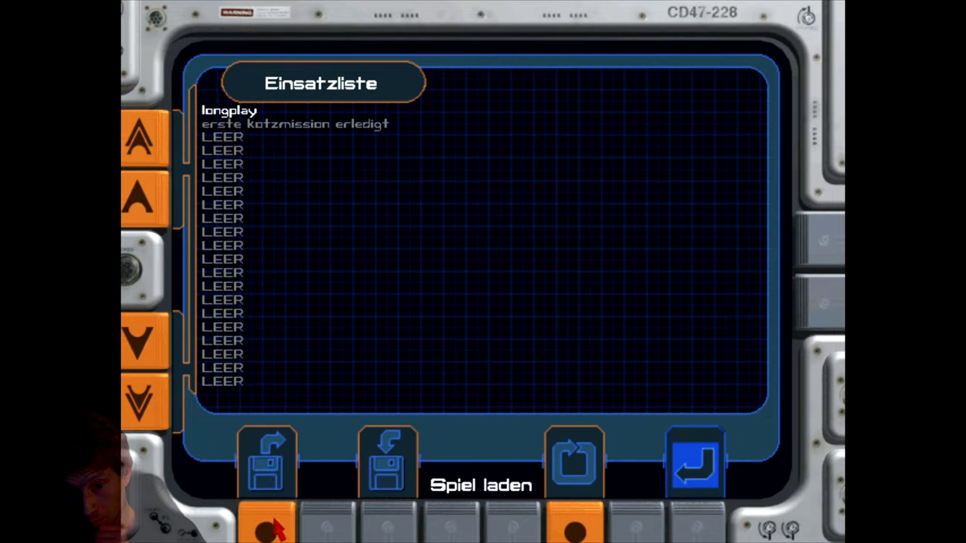
pyautogui.click(267, 456)
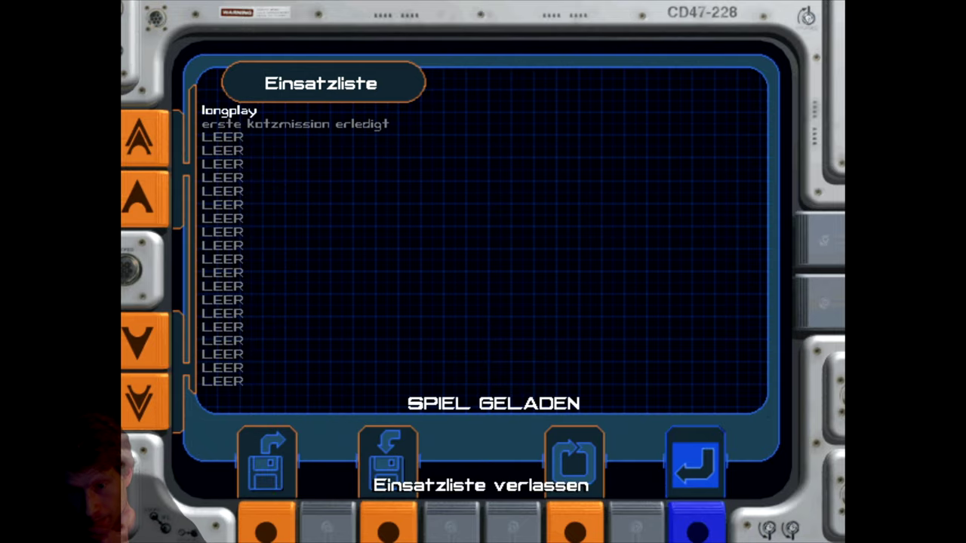
pyautogui.click(695, 462)
pyautogui.click(173, 285)
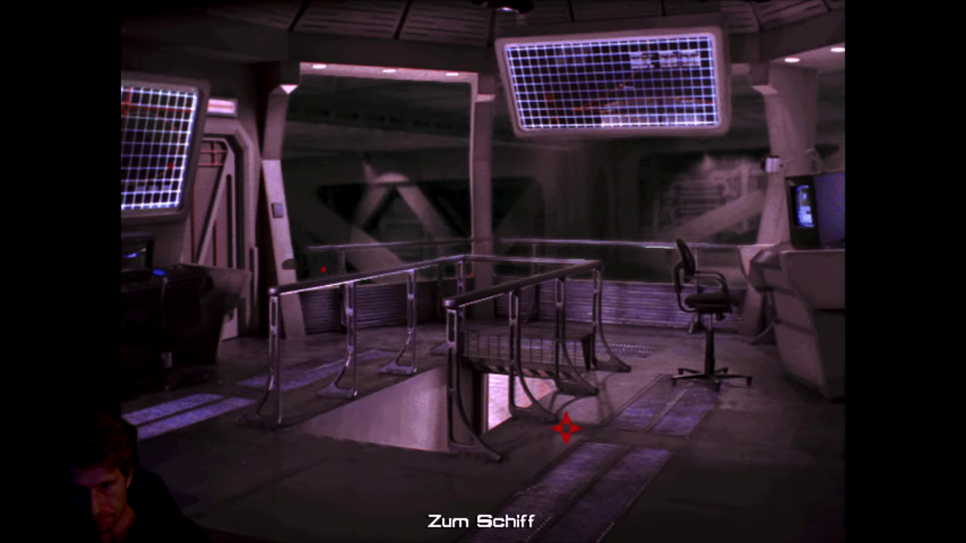
# Go from the control room to the ship and try to fly the mission.
pyautogui.click(565, 425)
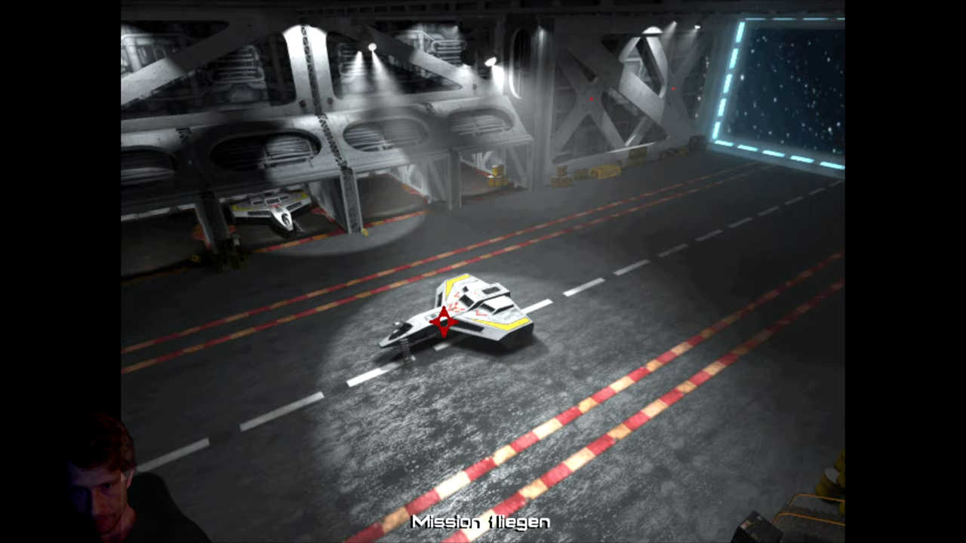
pyautogui.click(442, 319)
pyautogui.click(557, 308)
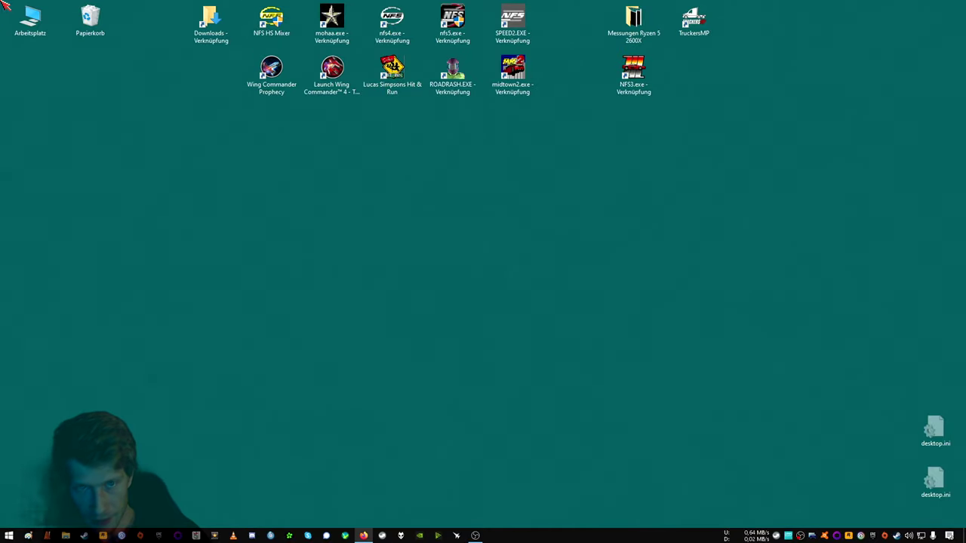
# Open the Wing Commander 4 shortcut's file location and remove GLOBALS.IFF from the game folder.
pyautogui.rightClick(335, 87)
pyautogui.click(356, 116)
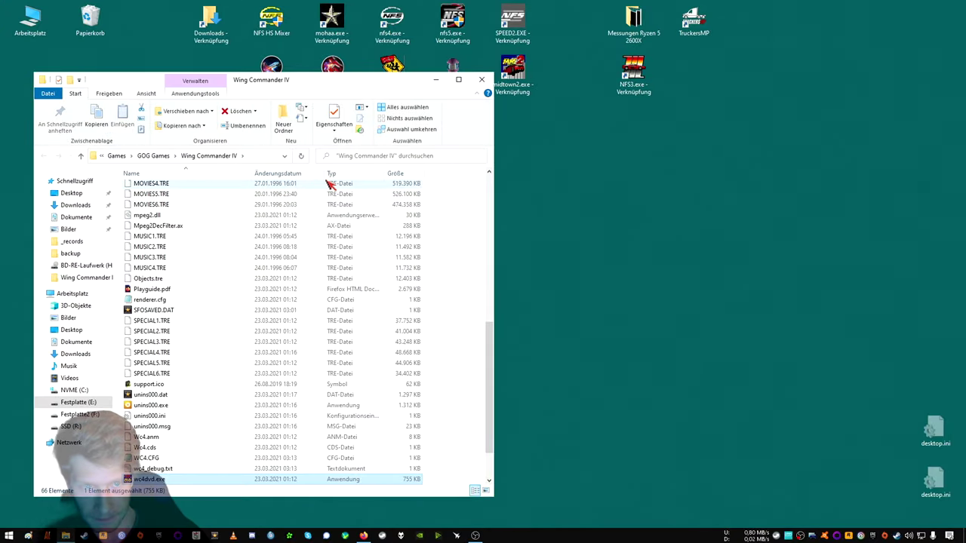
pyautogui.scroll(12, 197, 345)
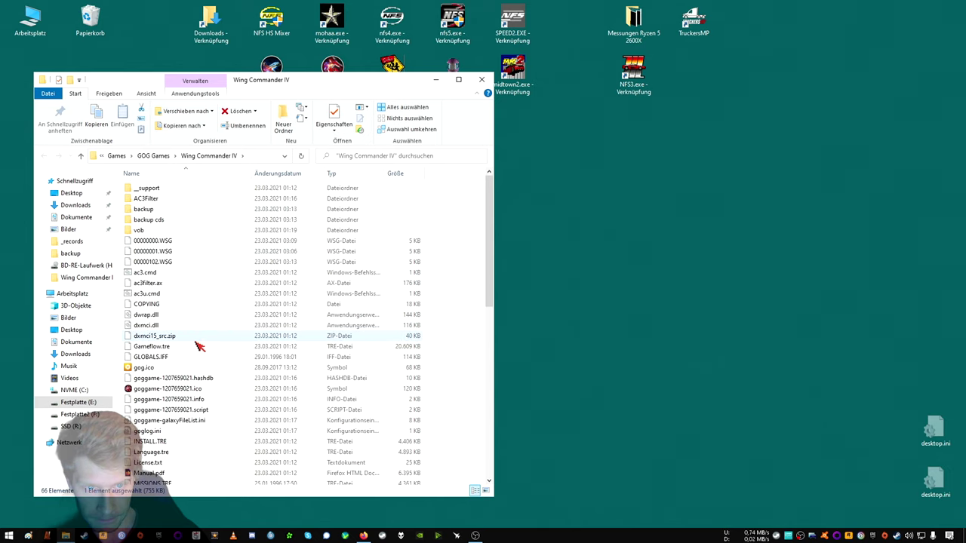
pyautogui.click(171, 358)
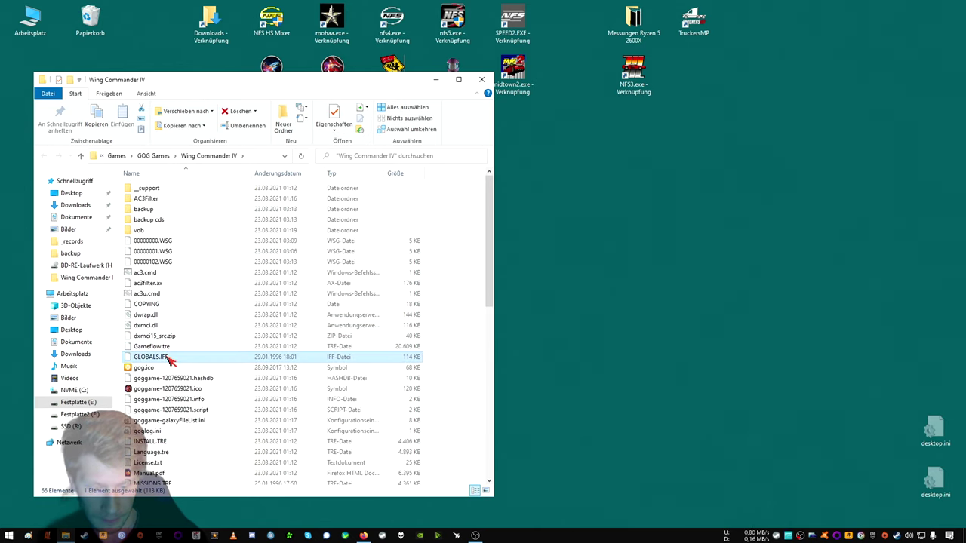
# Move Globals.iff from the backup folder back into the Wing Commander IV game folder.
pyautogui.doubleClick(156, 209)
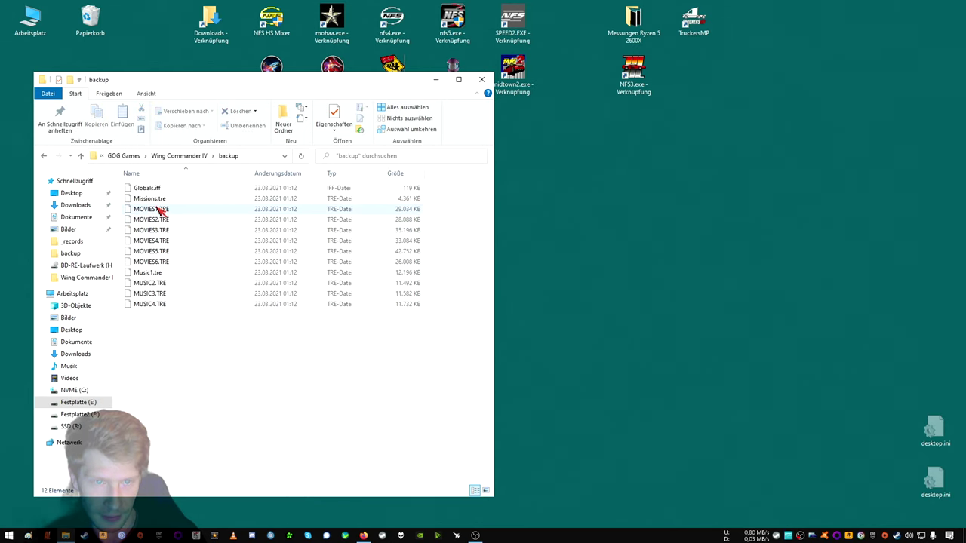
pyautogui.rightClick(162, 195)
pyautogui.rightClick(145, 190)
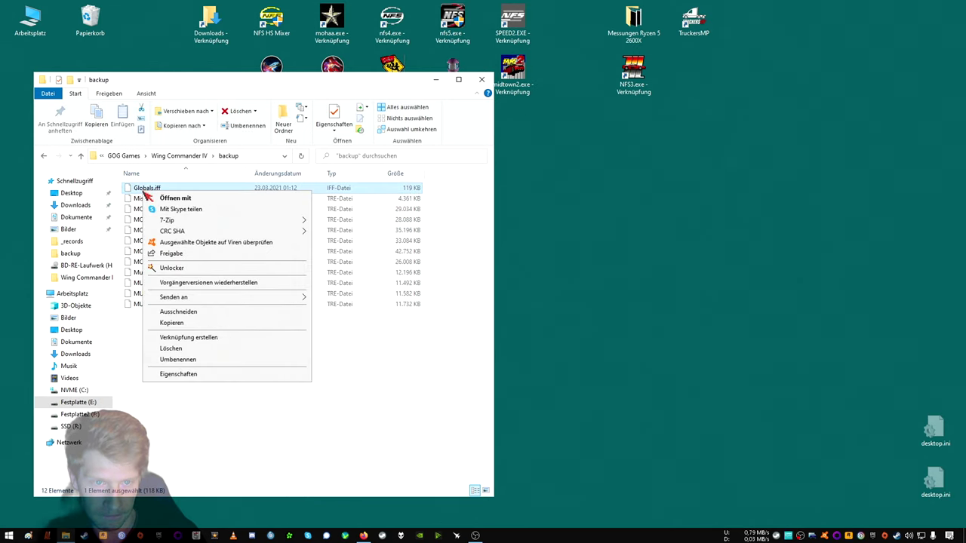
pyautogui.click(181, 311)
pyautogui.click(201, 158)
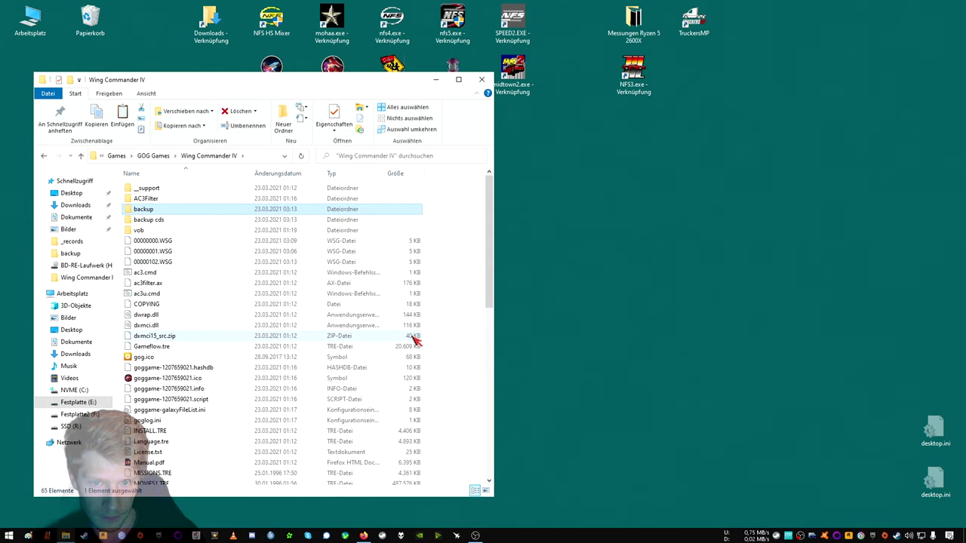
pyautogui.rightClick(451, 343)
pyautogui.click(477, 411)
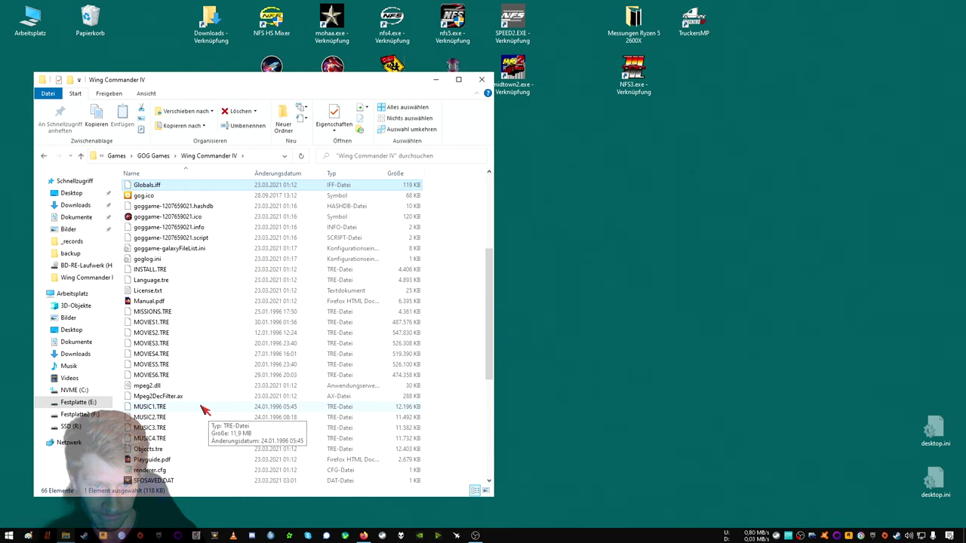
# Check the backup cds folder for remaining CD files, and move Objects.tre from the game folder into the backup folder.
pyautogui.scroll(5, 198, 391)
pyautogui.doubleClick(150, 220)
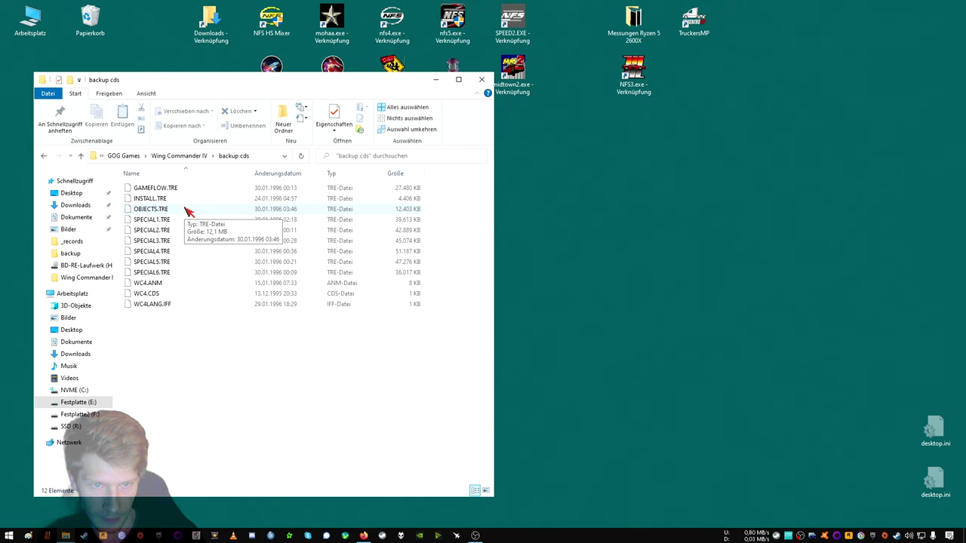
pyautogui.click(190, 156)
pyautogui.scroll(-10, 203, 378)
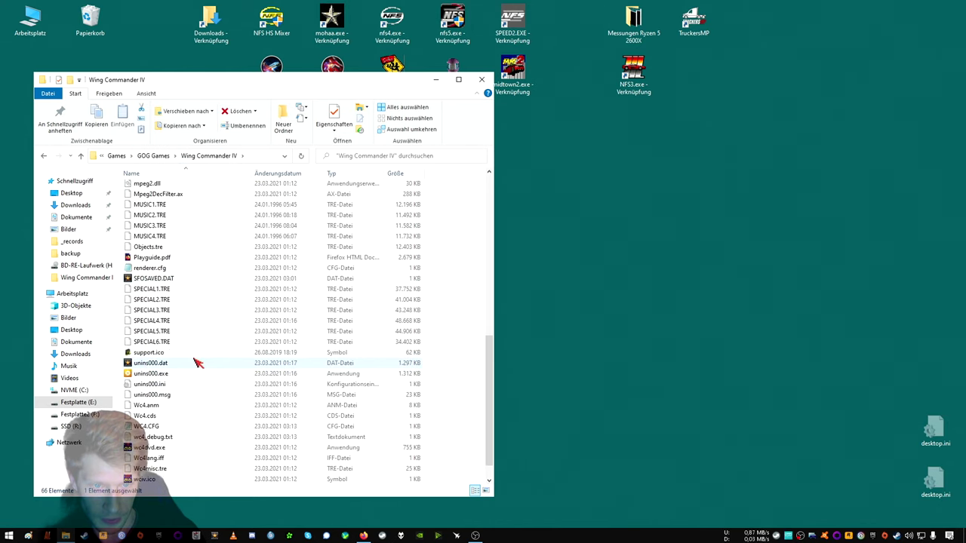
pyautogui.scroll(3, 196, 363)
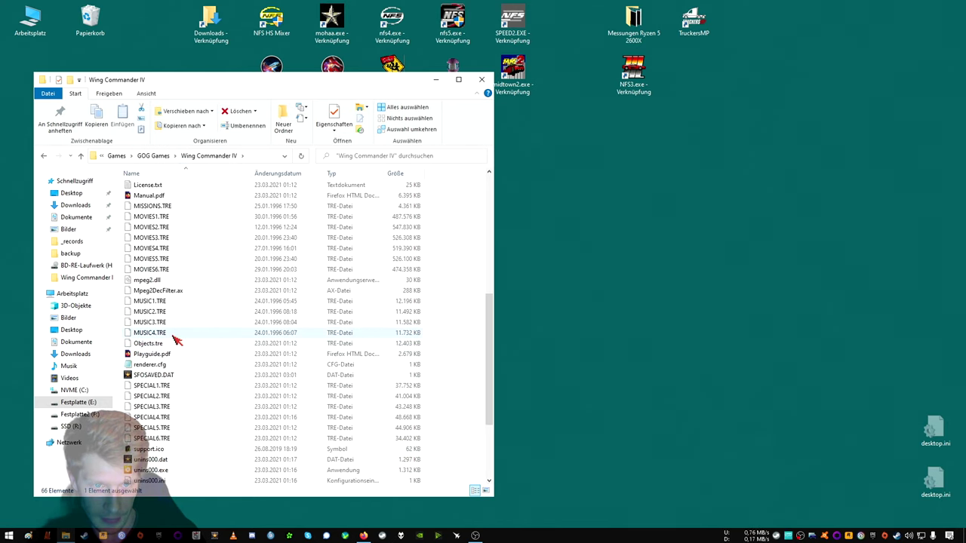
pyautogui.rightClick(164, 344)
pyautogui.click(204, 284)
pyautogui.scroll(7, 212, 329)
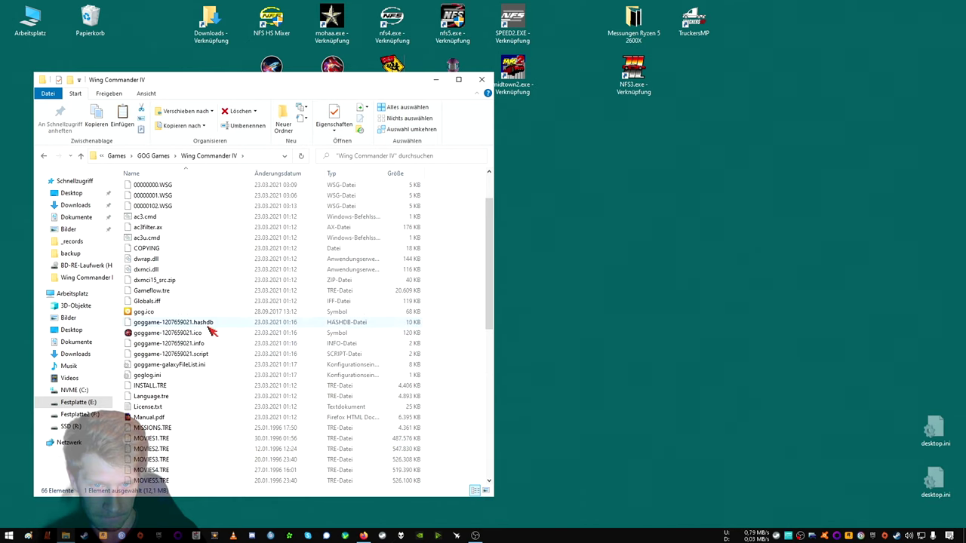
pyautogui.doubleClick(159, 217)
pyautogui.rightClick(195, 319)
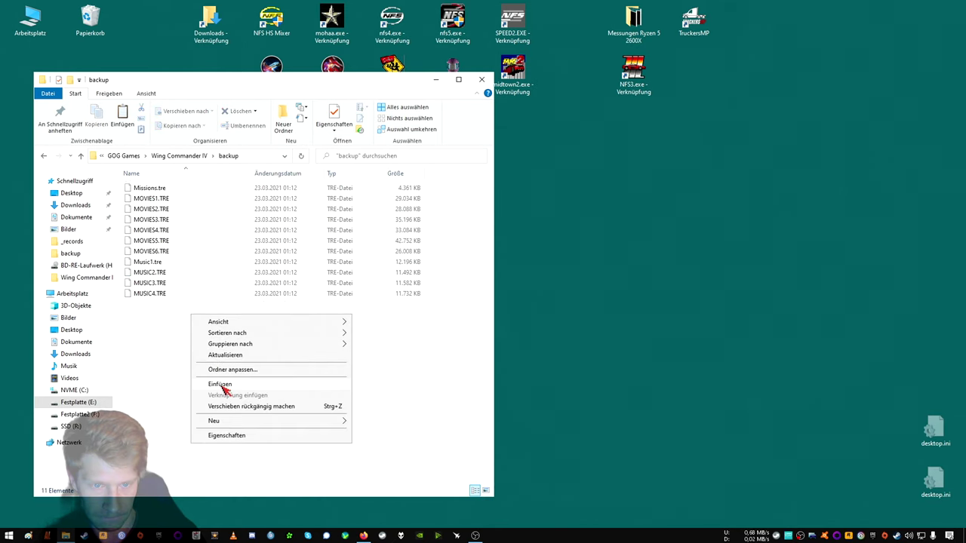
pyautogui.click(218, 383)
# Move OBJECTS.TRE from the backup cds folder into the Wing Commander IV game folder and close the file window.
pyautogui.click(179, 156)
pyautogui.doubleClick(166, 218)
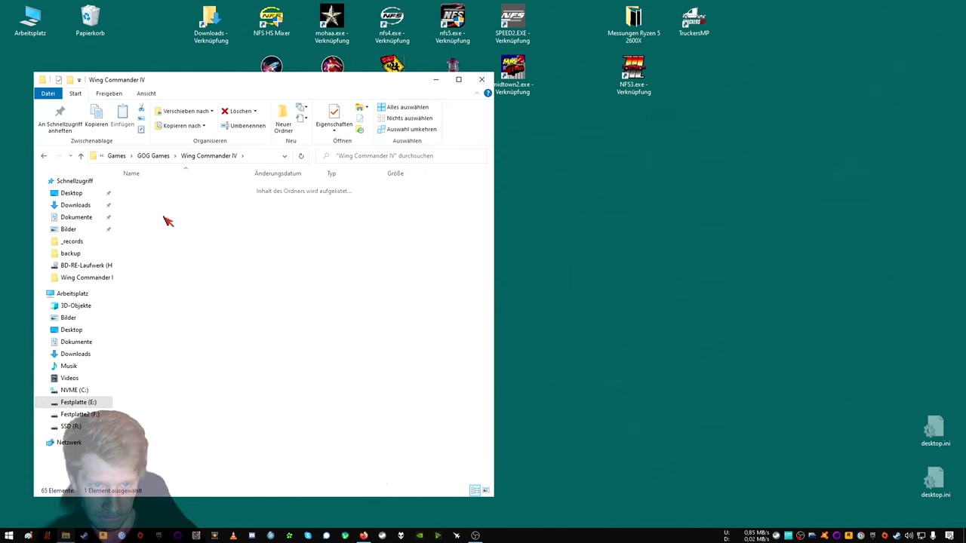
pyautogui.click(161, 214)
pyautogui.rightClick(161, 213)
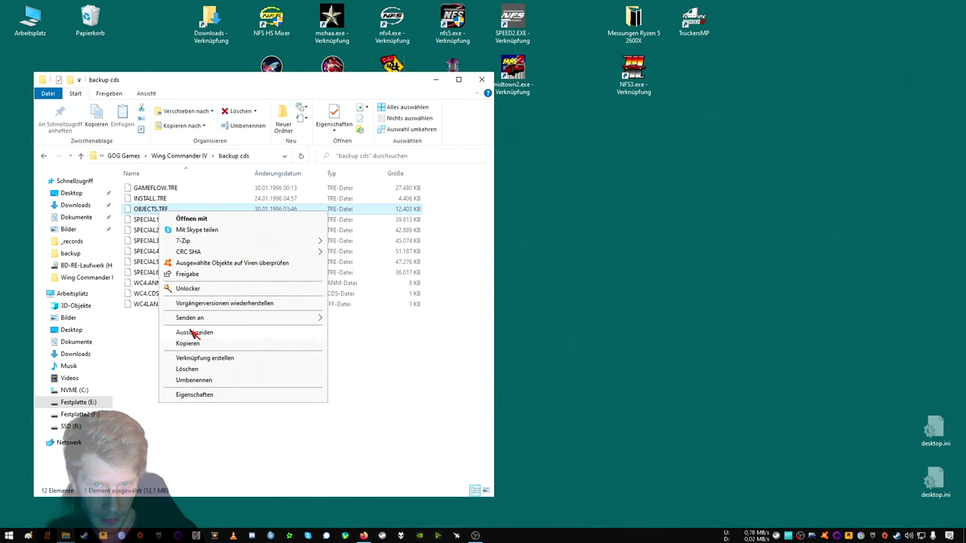
pyautogui.click(195, 332)
pyautogui.click(188, 156)
pyautogui.rightClick(456, 365)
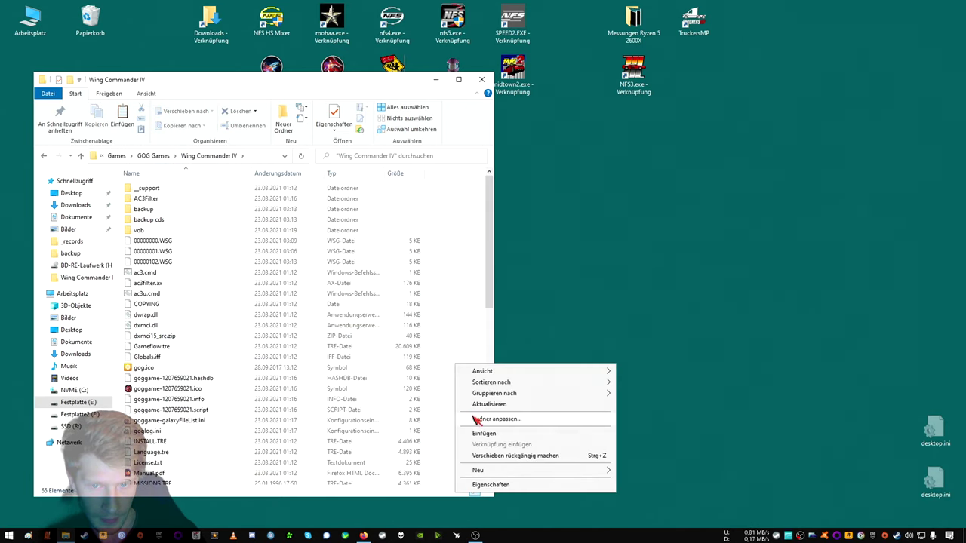
pyautogui.click(481, 433)
pyautogui.click(482, 79)
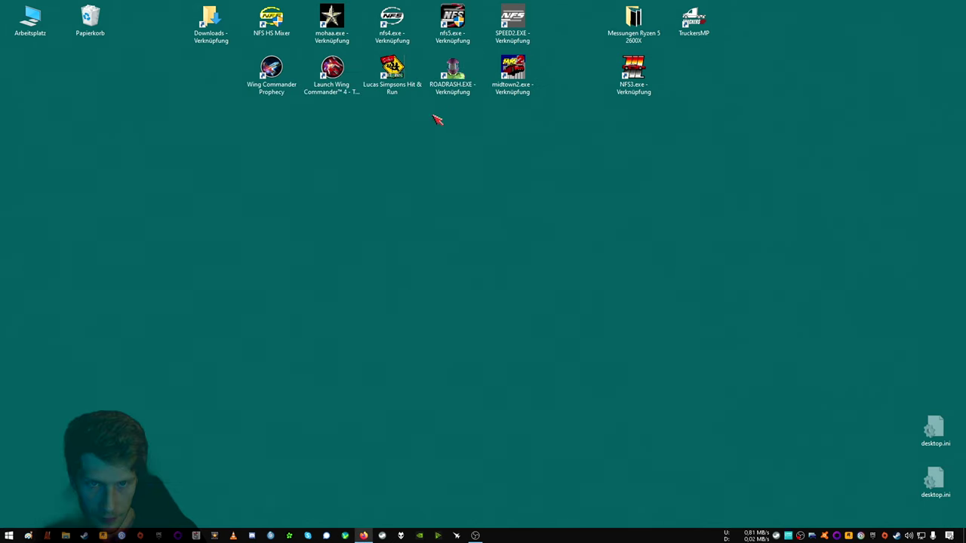
# Switch to Wing Commander 4 again, load the longplay save and exit the mission list.
pyautogui.doubleClick(350, 94)
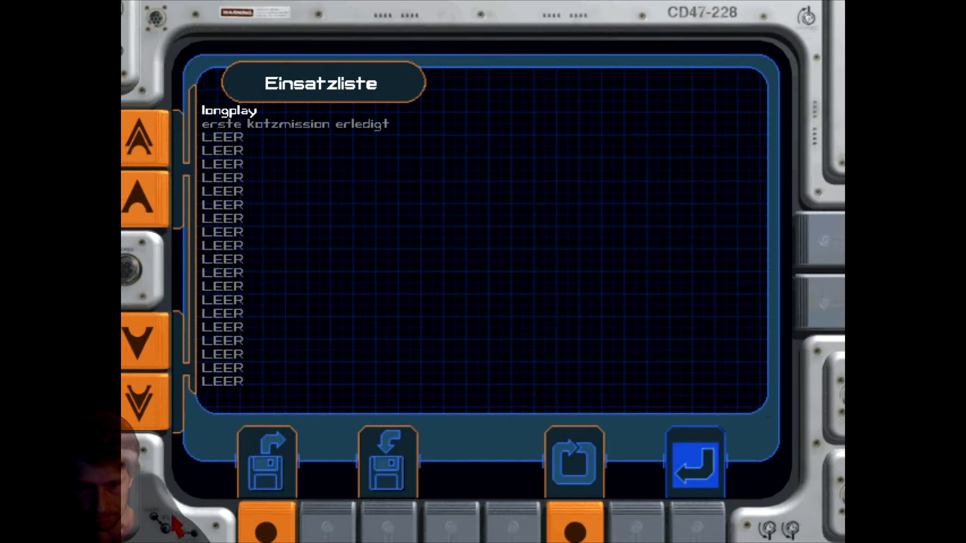
pyautogui.click(388, 462)
pyautogui.click(695, 462)
pyautogui.click(491, 367)
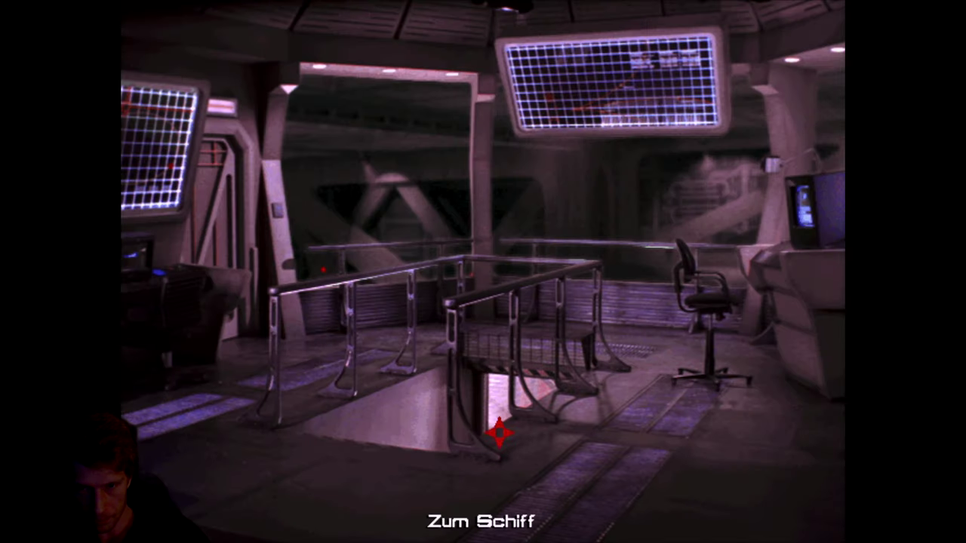
# Go to the ship, start the mission and skip past the mission briefing text to the cockpit.
pyautogui.click(498, 431)
pyautogui.click(419, 303)
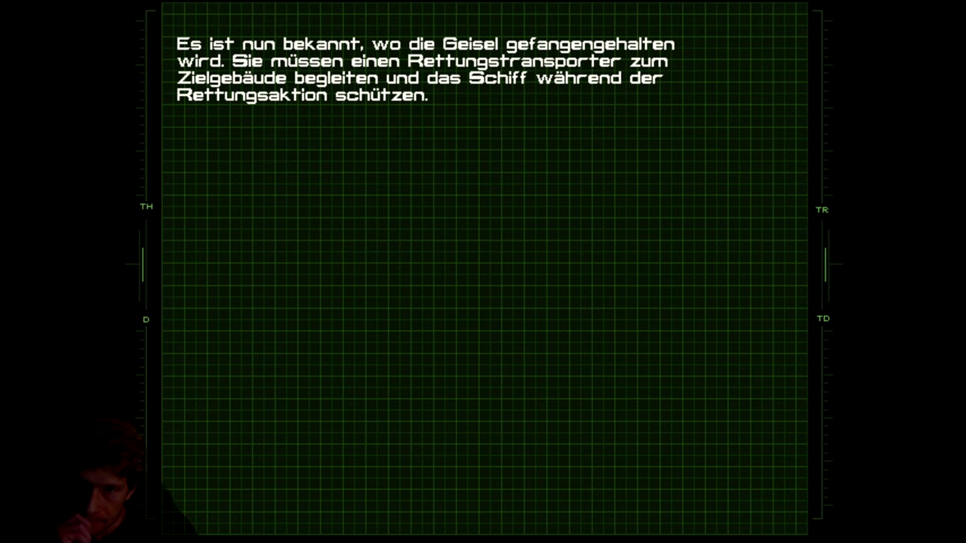
pyautogui.press('space')
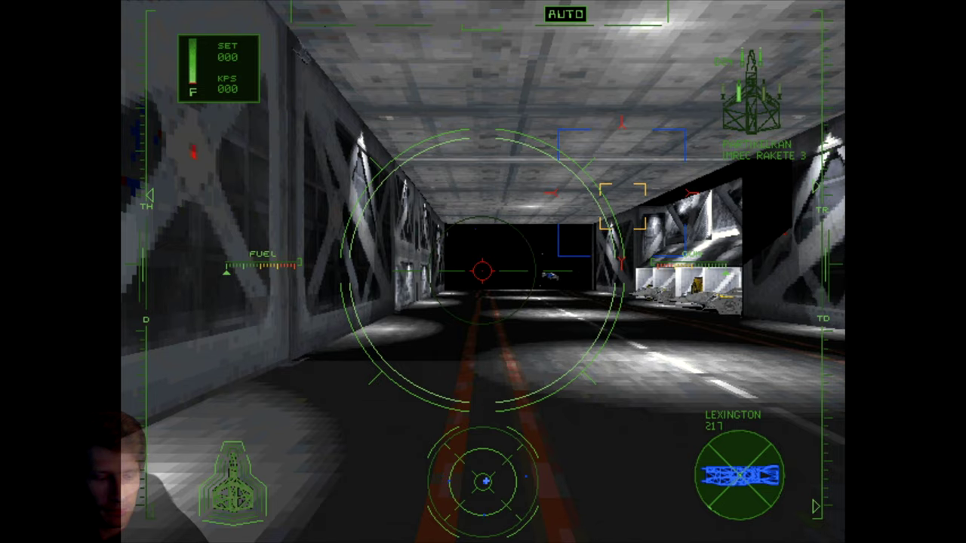
# Fly through the hangar towards its exit to test the mission launch, and quit the game.
pyautogui.press('\\')
pyautogui.press('c')
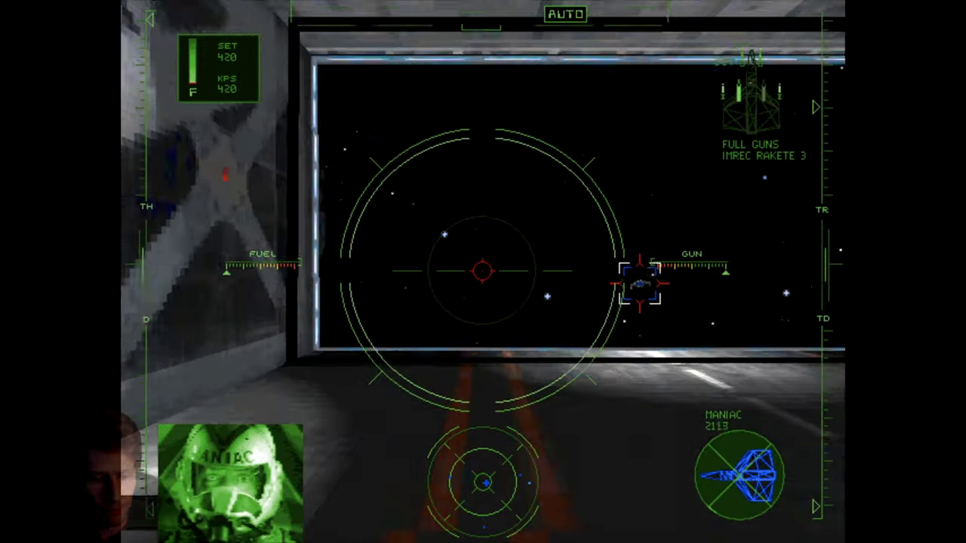
pyautogui.hotkey('alt', 'x')
pyautogui.press('j')
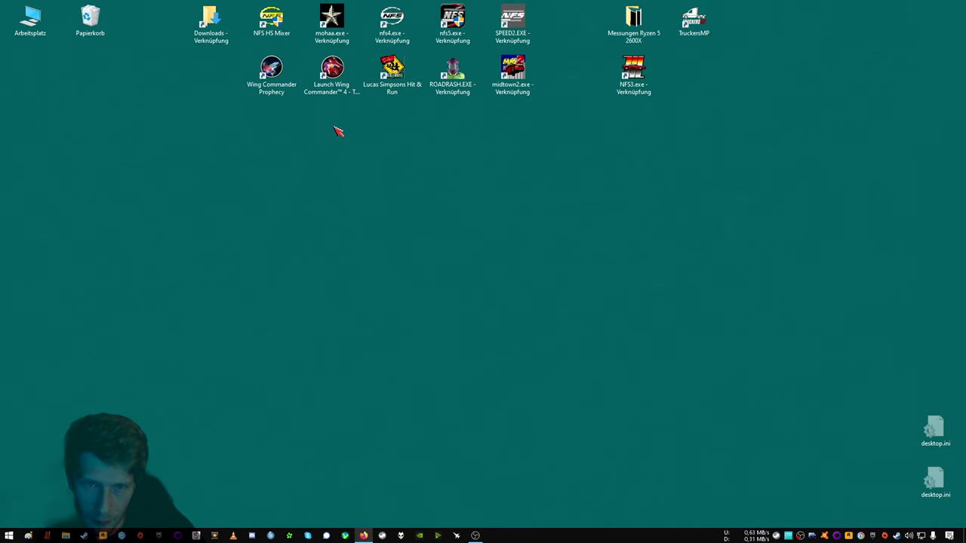
# Open the file location of the Wing Commander 4 shortcut and delete the CD-version OBJECTS.TRE from the game folder.
pyautogui.rightClick(309, 60)
pyautogui.click(352, 100)
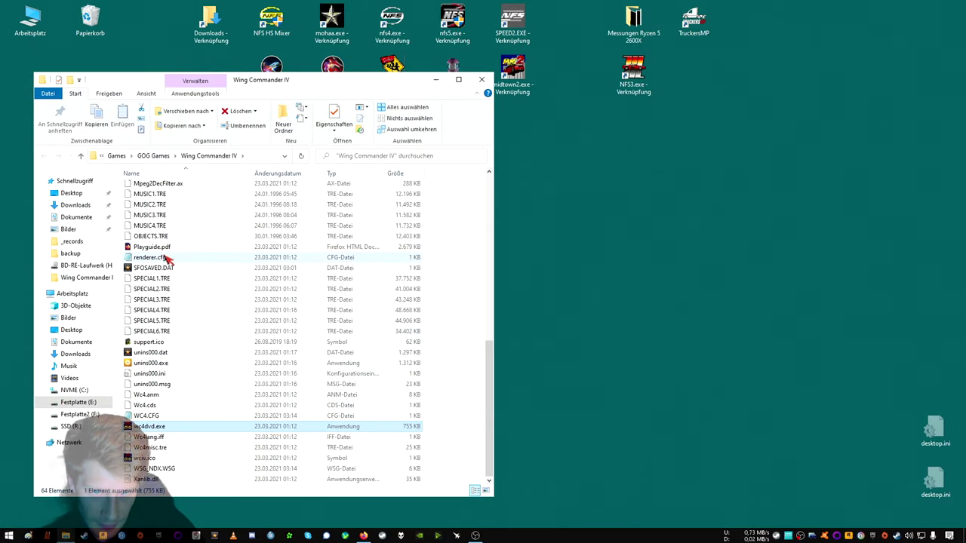
pyautogui.scroll(6, 188, 394)
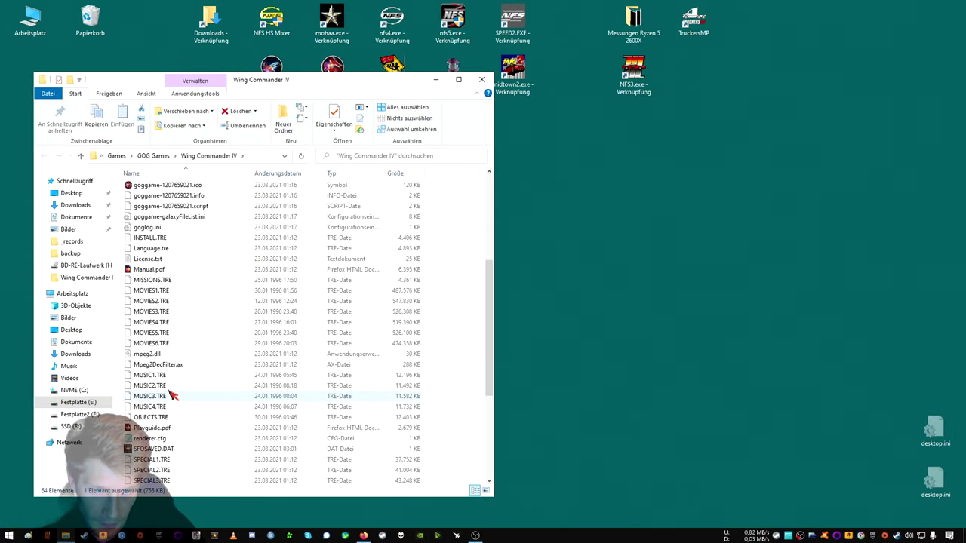
pyautogui.rightClick(154, 417)
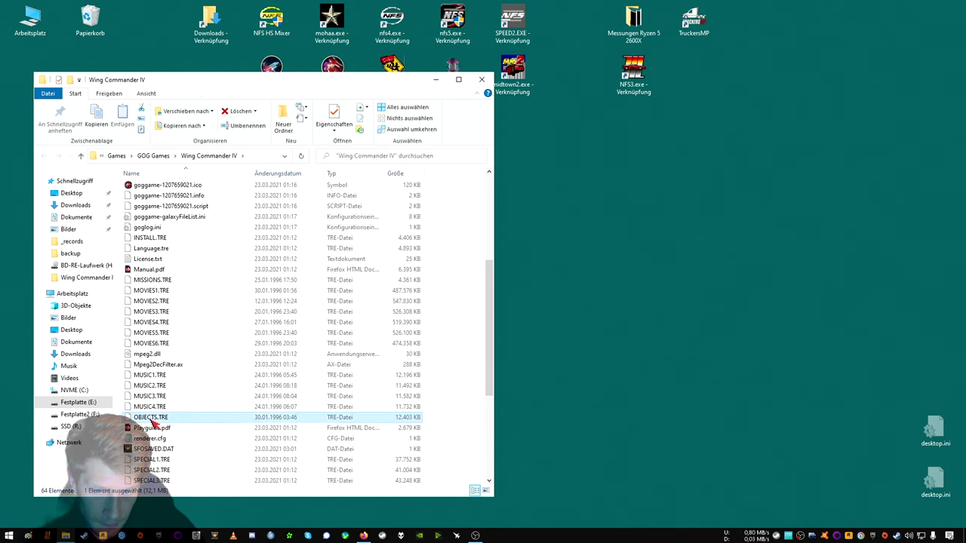
pyautogui.click(479, 420)
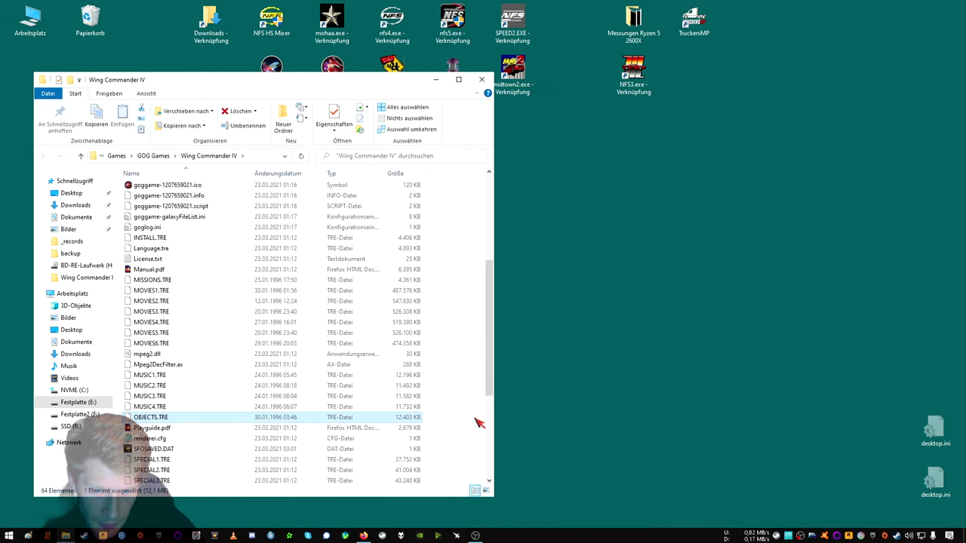
pyautogui.rightClick(154, 420)
pyautogui.click(190, 388)
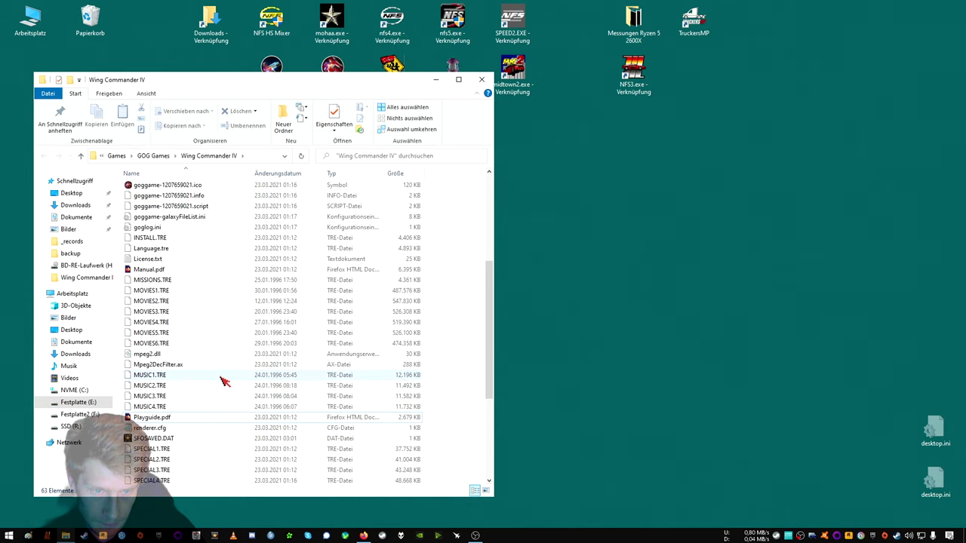
# Move Objects.tre from the backup folder back into the Wing Commander IV game folder.
pyautogui.scroll(6, 210, 355)
pyautogui.doubleClick(145, 209)
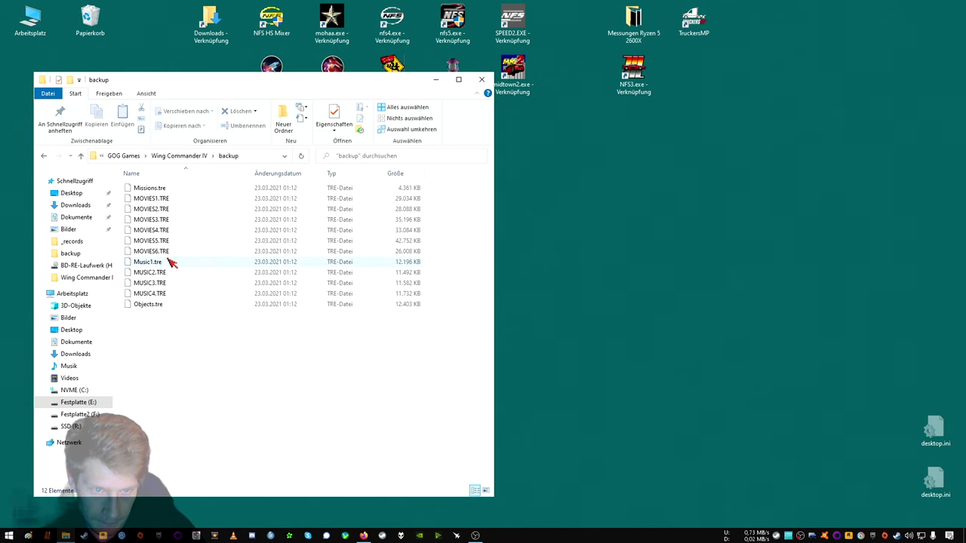
pyautogui.rightClick(162, 305)
pyautogui.click(190, 424)
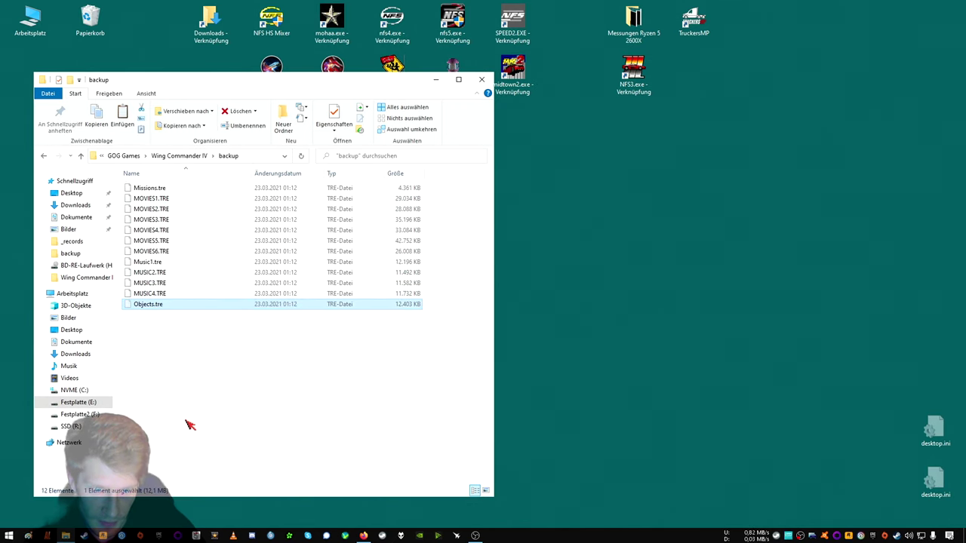
pyautogui.click(181, 155)
pyautogui.rightClick(437, 343)
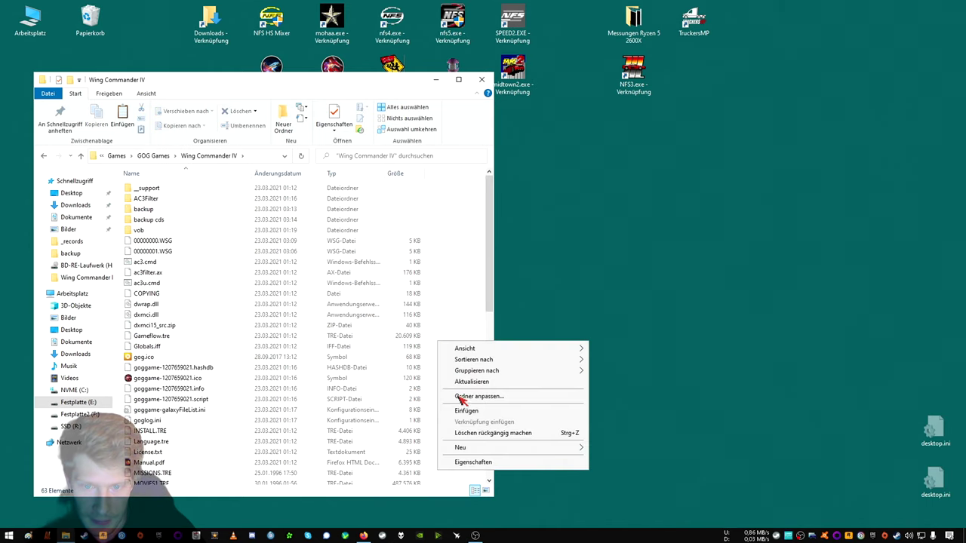
pyautogui.click(466, 411)
# Check the backup cds folder for remaining CD files, and move Gameflow.tre from the game folder into the backup folder.
pyautogui.scroll(10, 226, 310)
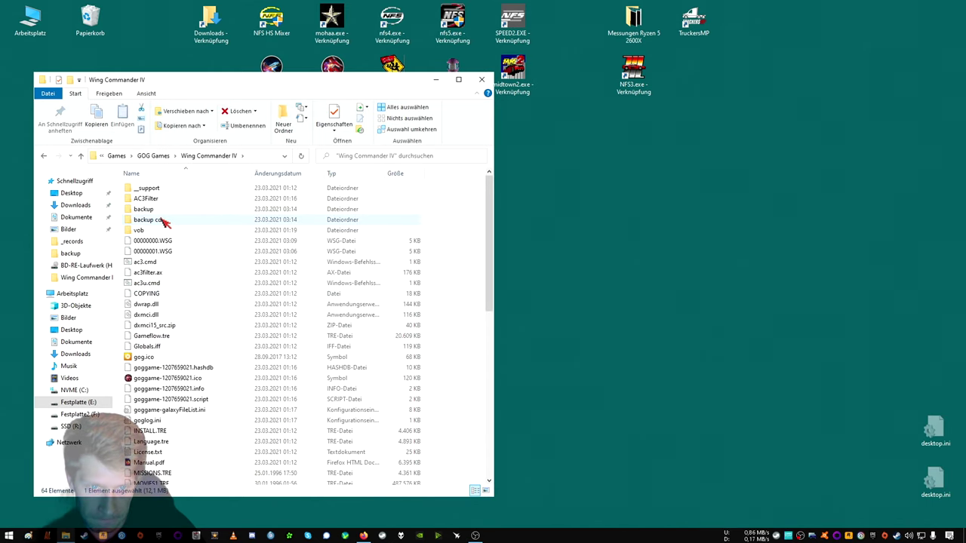
pyautogui.click(163, 221)
pyautogui.doubleClick(164, 221)
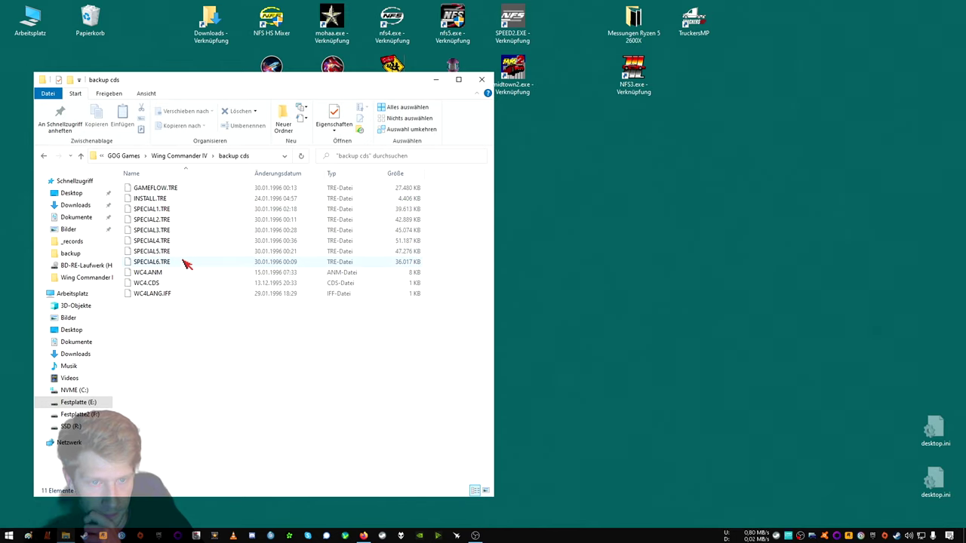
pyautogui.click(192, 157)
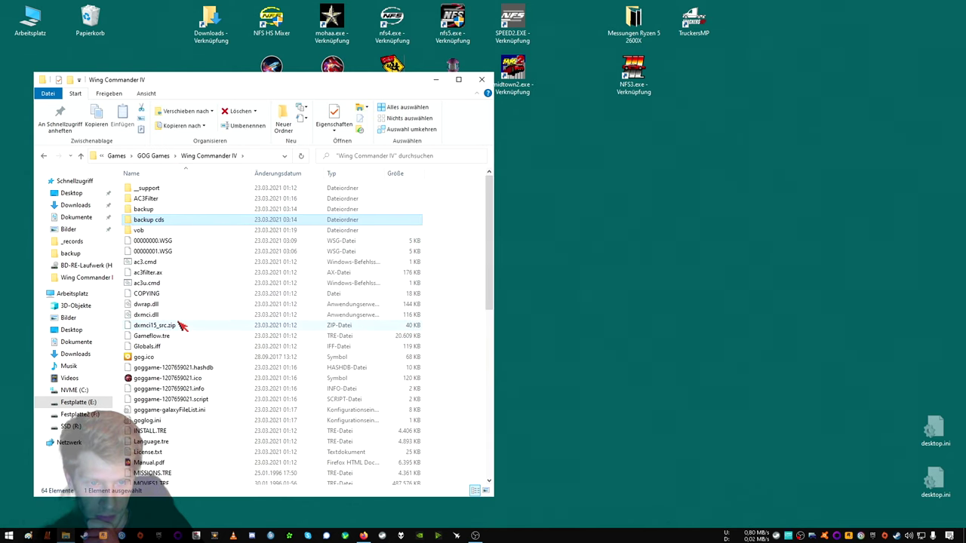
pyautogui.rightClick(156, 339)
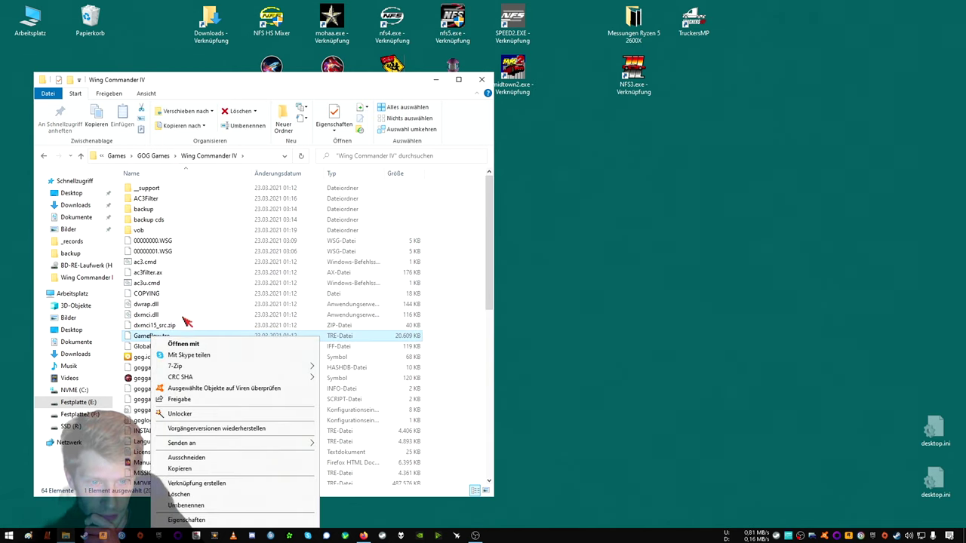
pyautogui.click(201, 457)
pyautogui.doubleClick(150, 211)
pyautogui.rightClick(198, 337)
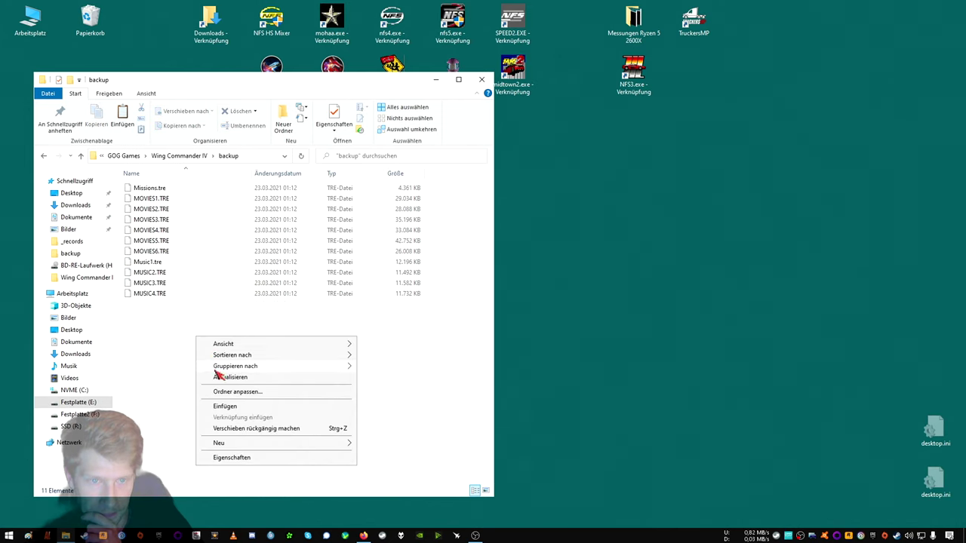
pyautogui.click(228, 408)
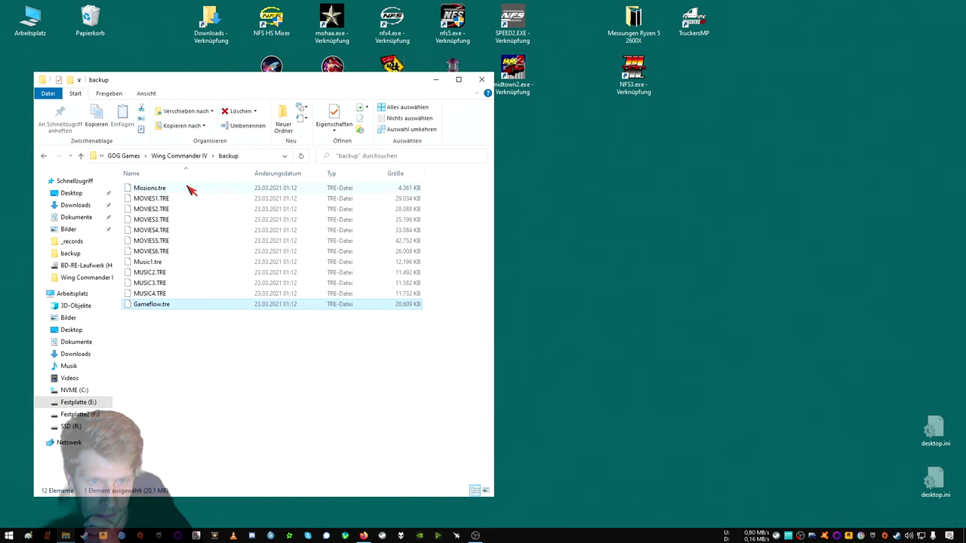
# Move GAMEFLOW.TRE from the backup cds folder into the Wing Commander IV game folder and close the file window.
pyautogui.click(183, 157)
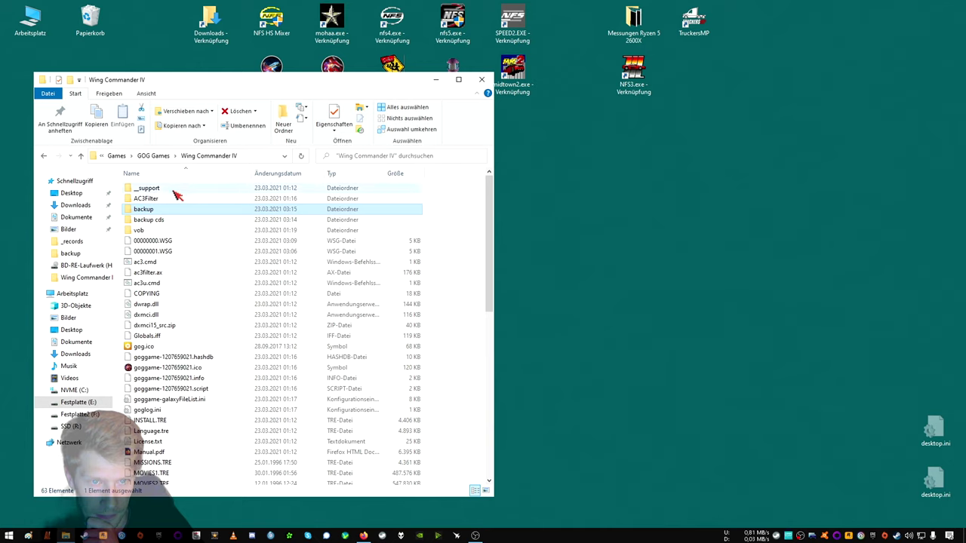
pyautogui.doubleClick(161, 220)
pyautogui.rightClick(173, 190)
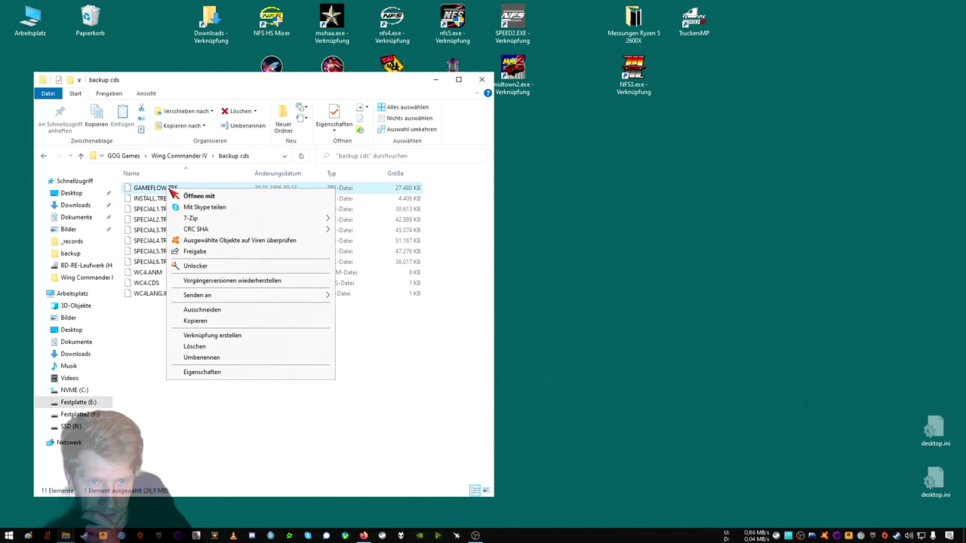
pyautogui.click(202, 308)
pyautogui.click(178, 156)
pyautogui.rightClick(454, 326)
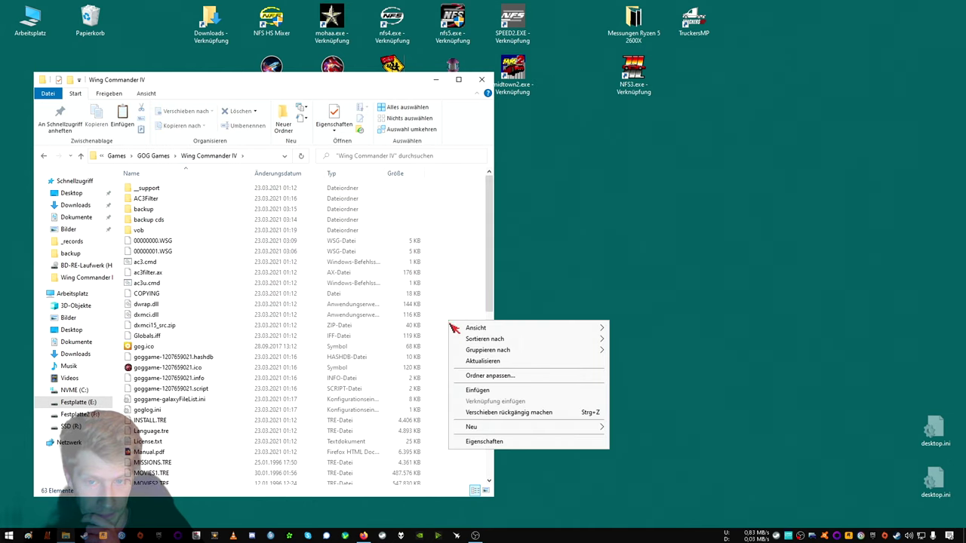
pyautogui.click(477, 390)
pyautogui.click(482, 79)
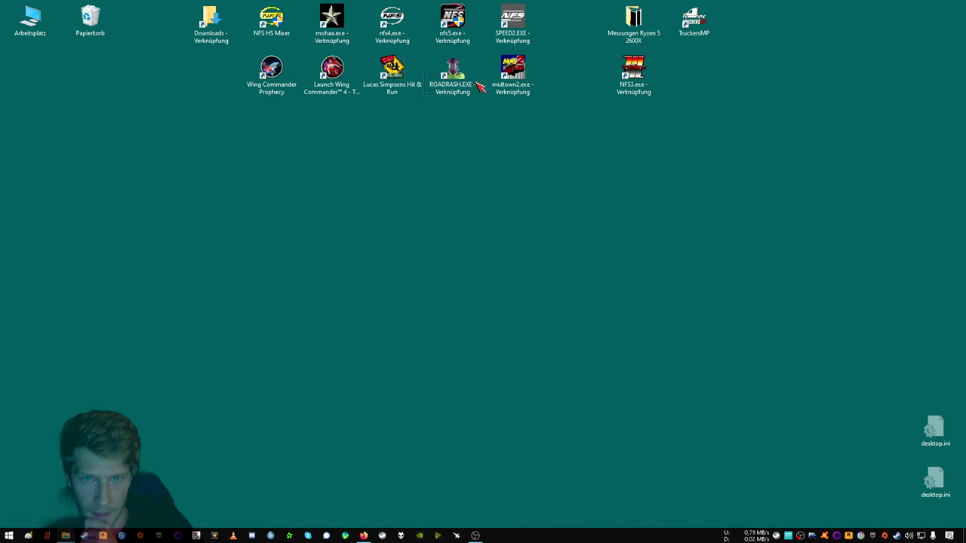
# Launch Wing Commander 4 with the longplay save and go to the ship to start the mission, skipping the briefing text.
pyautogui.doubleClick(329, 91)
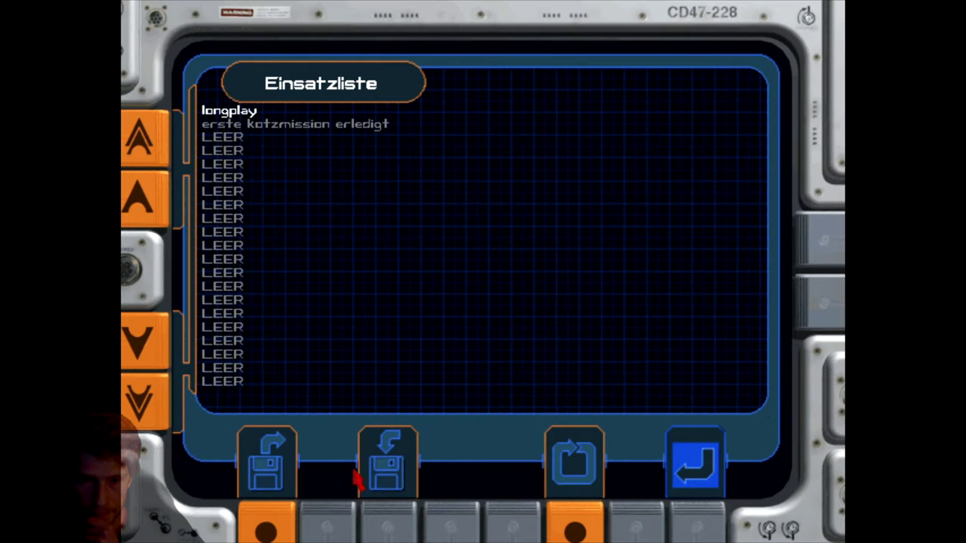
pyautogui.click(387, 462)
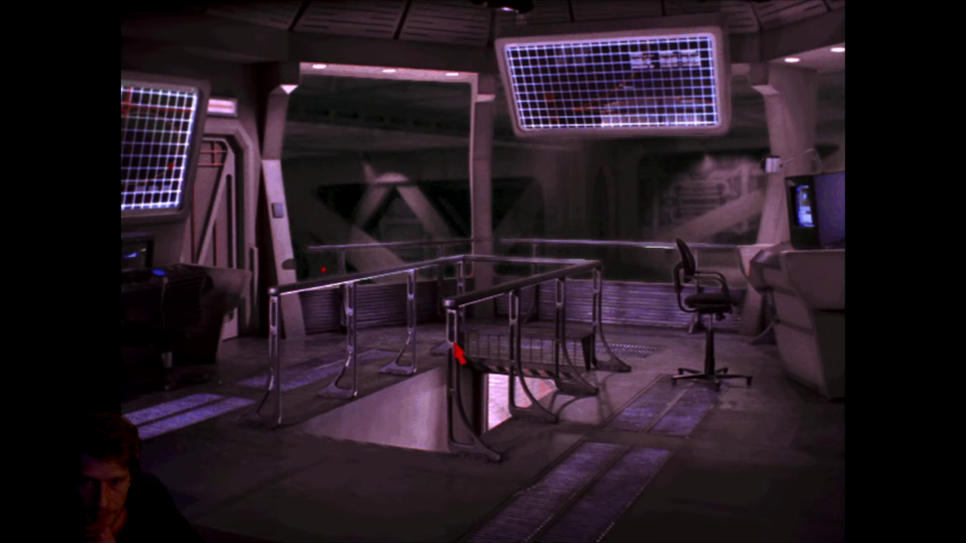
pyautogui.click(457, 352)
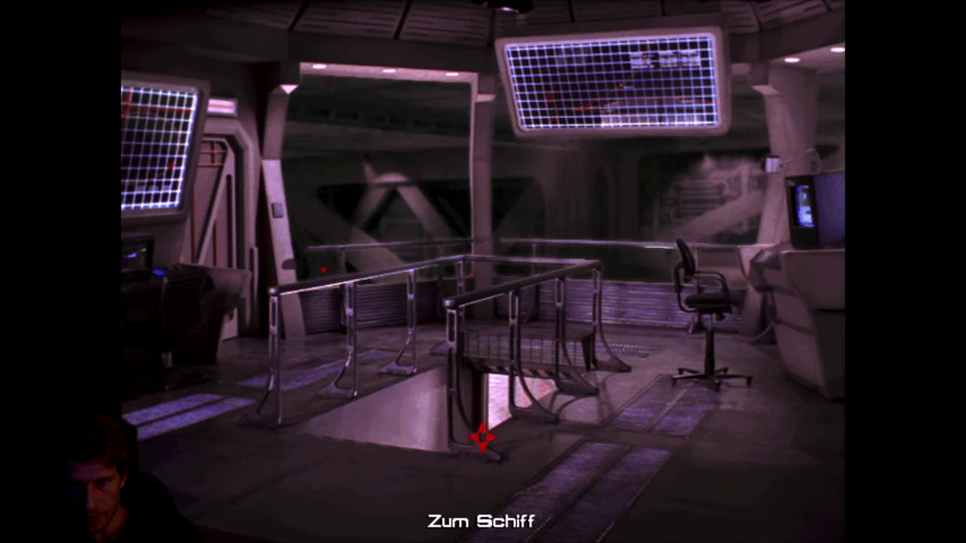
pyautogui.click(478, 399)
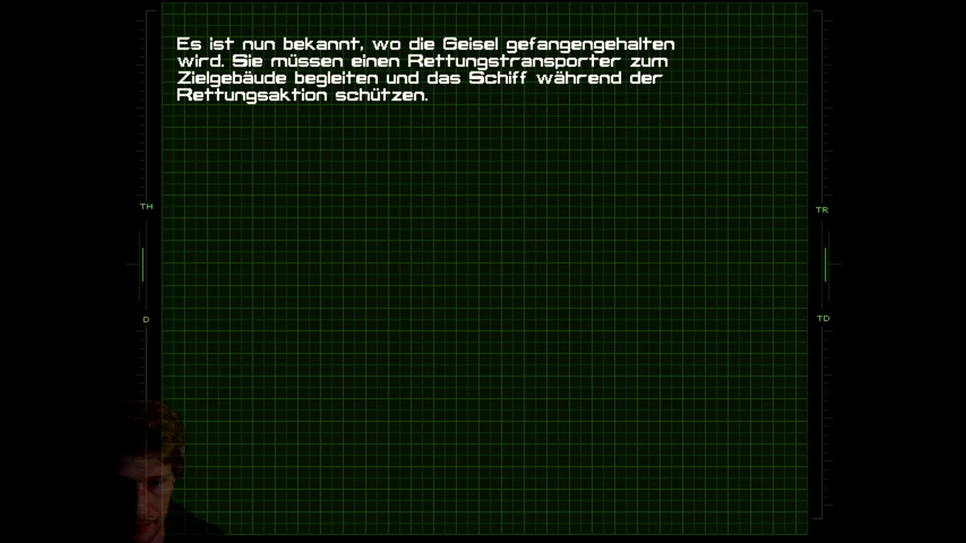
pyautogui.press('space')
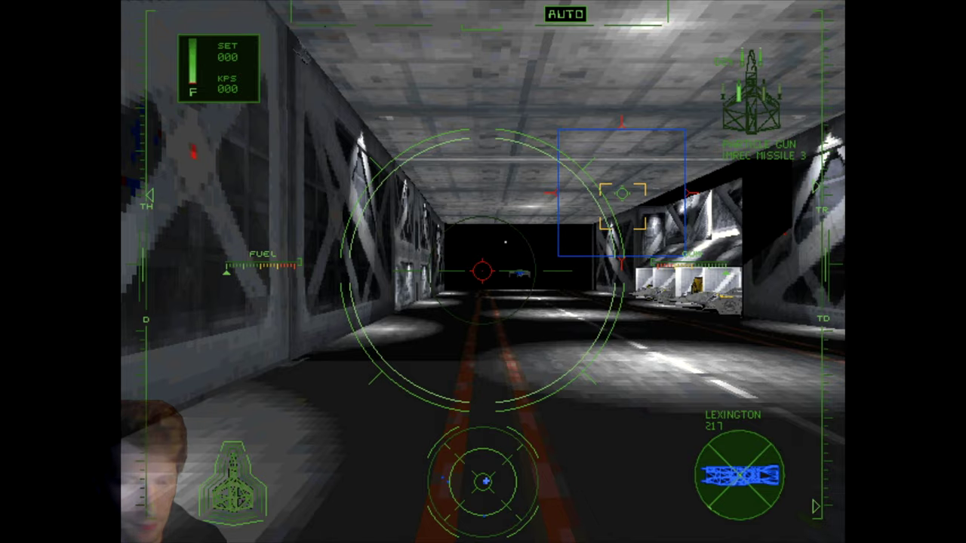
# Open the communication list while flying out of the hangar, try to contact Maniac, and quit the game.
pyautogui.press('c')
pyautogui.press('Tab')
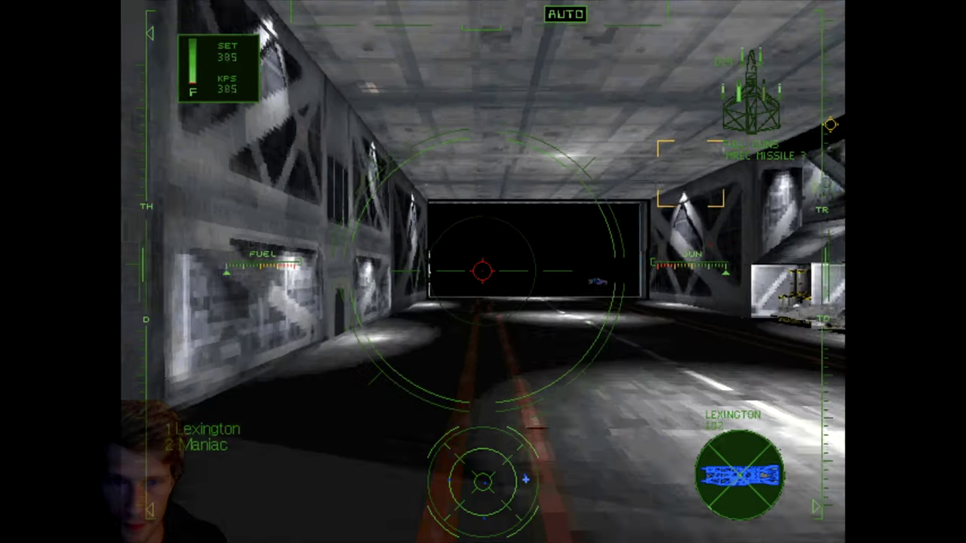
pyautogui.press('f')
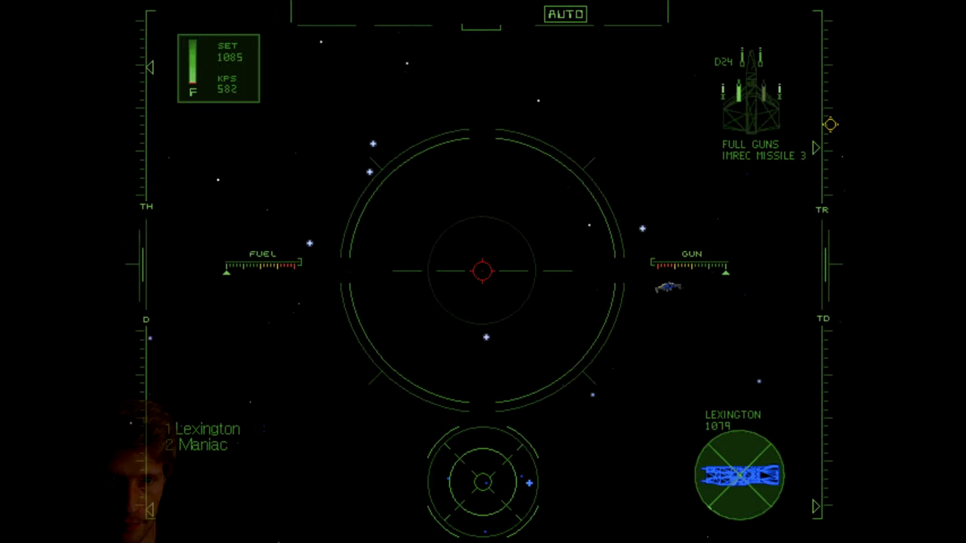
pyautogui.press('2')
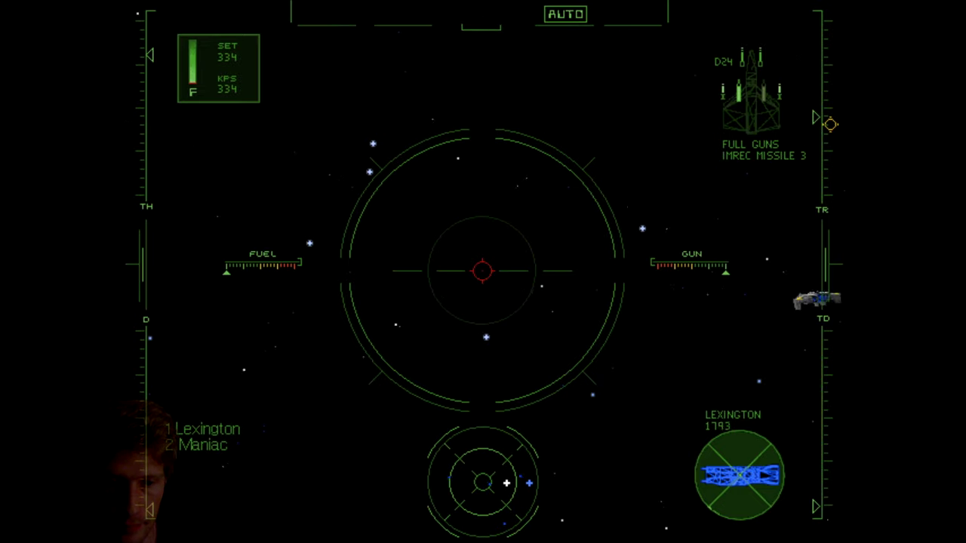
pyautogui.hotkey('alt', 'x')
pyautogui.press('j')
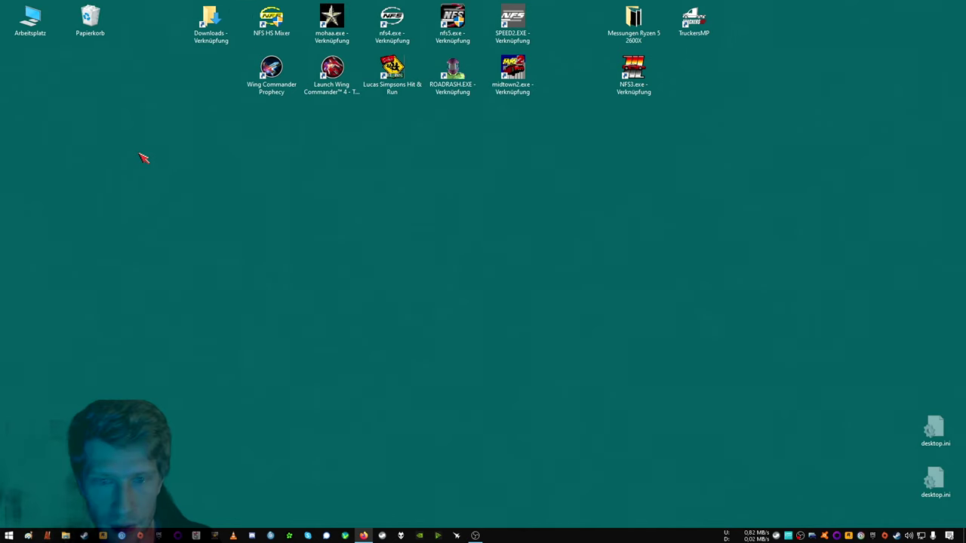
# Open the file location of the Wing Commander 4 shortcut again and delete the CD-version GAMEFLOW.TRE from the game folder.
pyautogui.rightClick(352, 91)
pyautogui.click(387, 114)
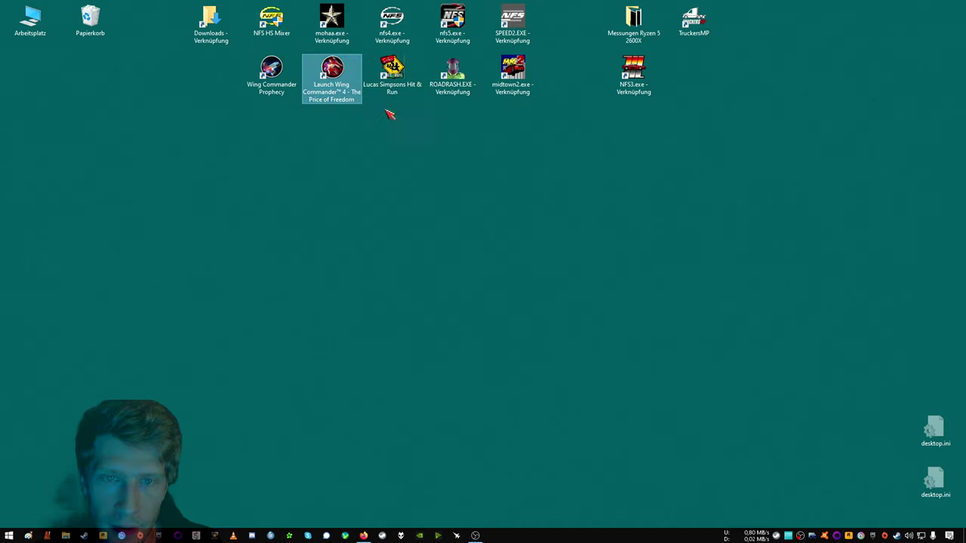
pyautogui.click(539, 342)
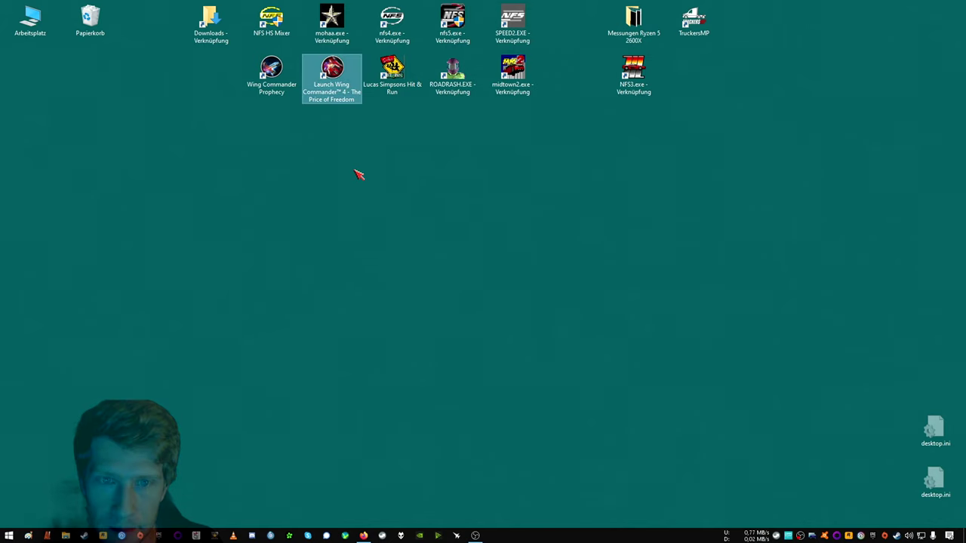
pyautogui.rightClick(335, 99)
pyautogui.click(360, 121)
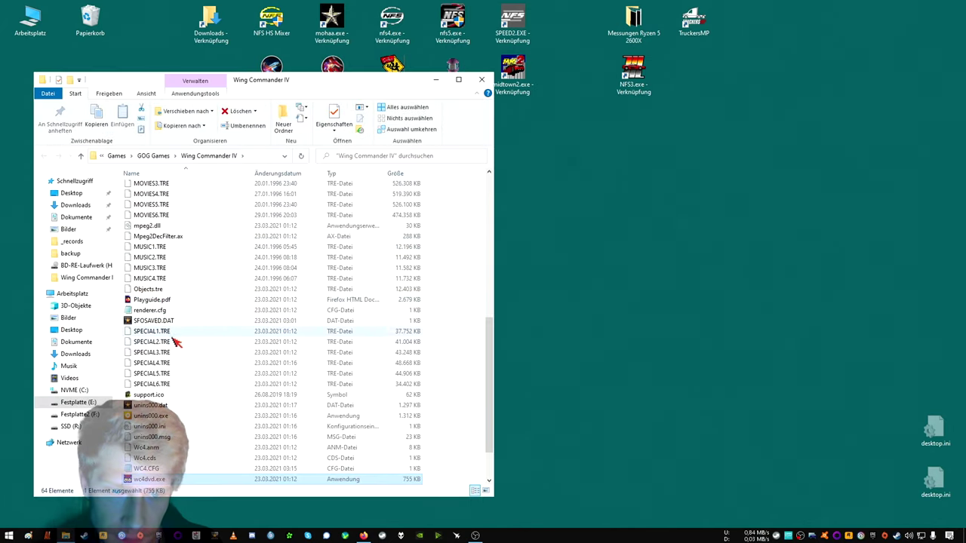
pyautogui.scroll(6, 175, 338)
pyautogui.scroll(2, 163, 324)
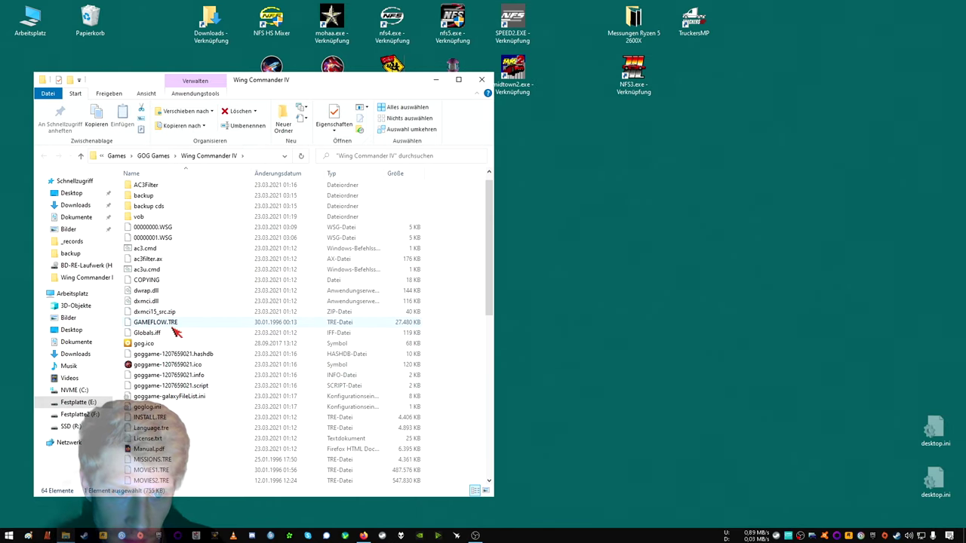
pyautogui.click(181, 324)
pyautogui.press('Delete')
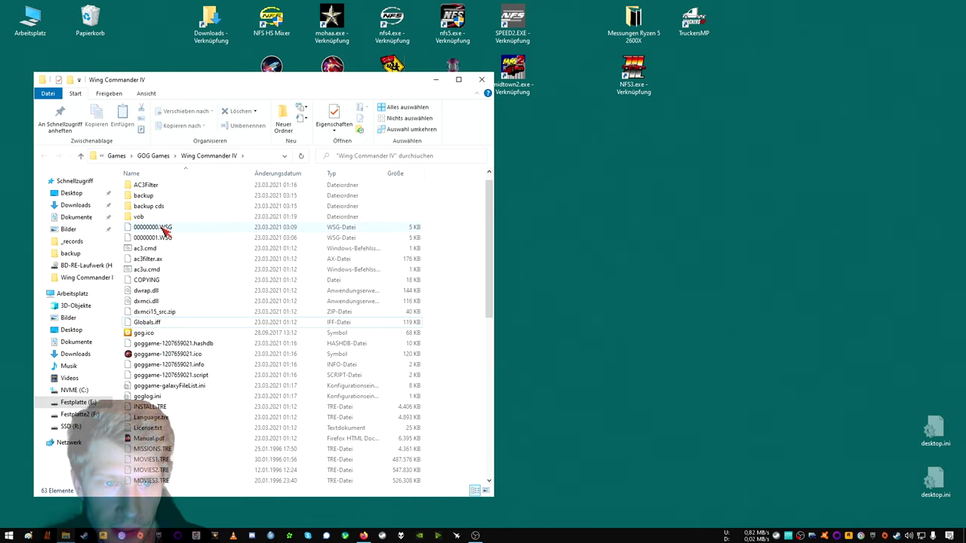
# Move Gameflow.tre from the backup folder back into the Wing Commander IV game folder.
pyautogui.doubleClick(144, 195)
pyautogui.rightClick(172, 195)
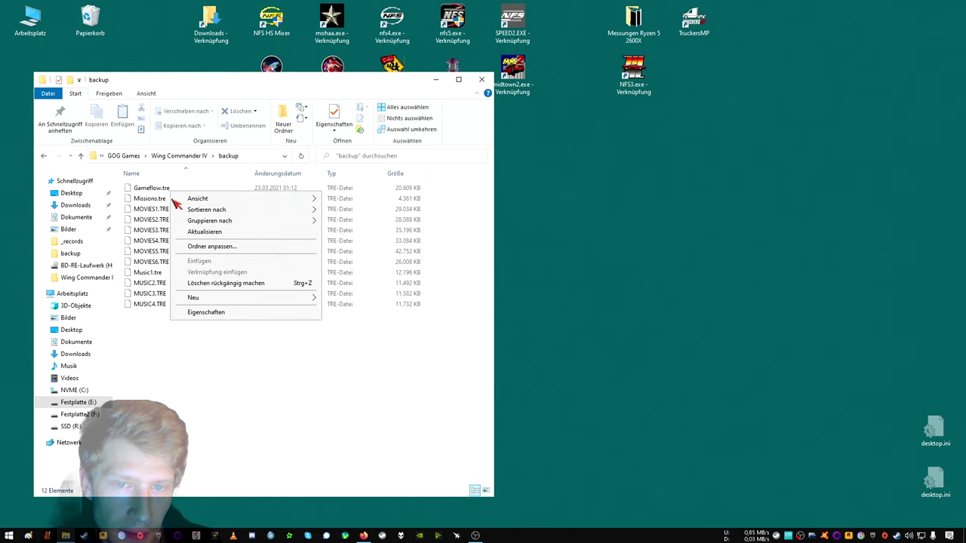
pyautogui.click(156, 194)
pyautogui.rightClick(156, 193)
pyautogui.click(195, 318)
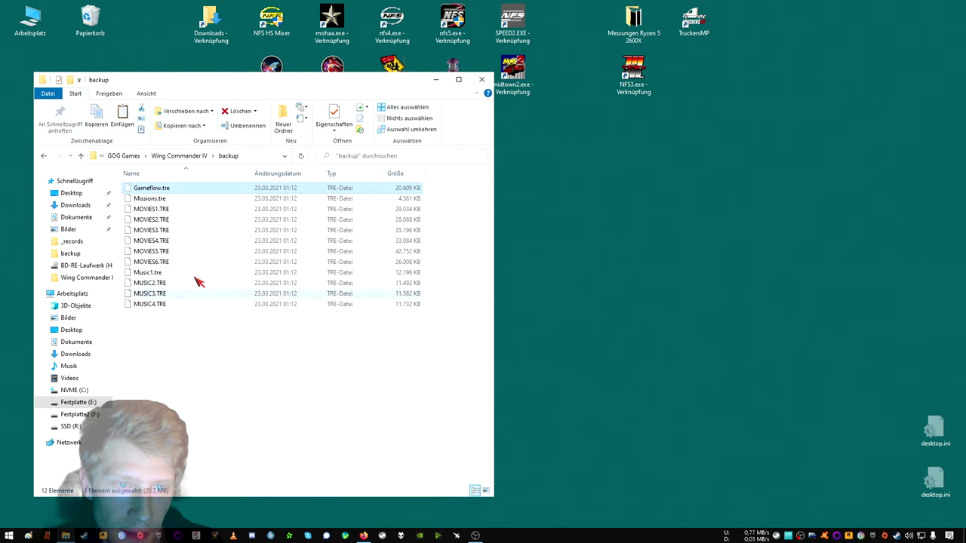
pyautogui.click(192, 159)
pyautogui.rightClick(444, 348)
pyautogui.click(472, 415)
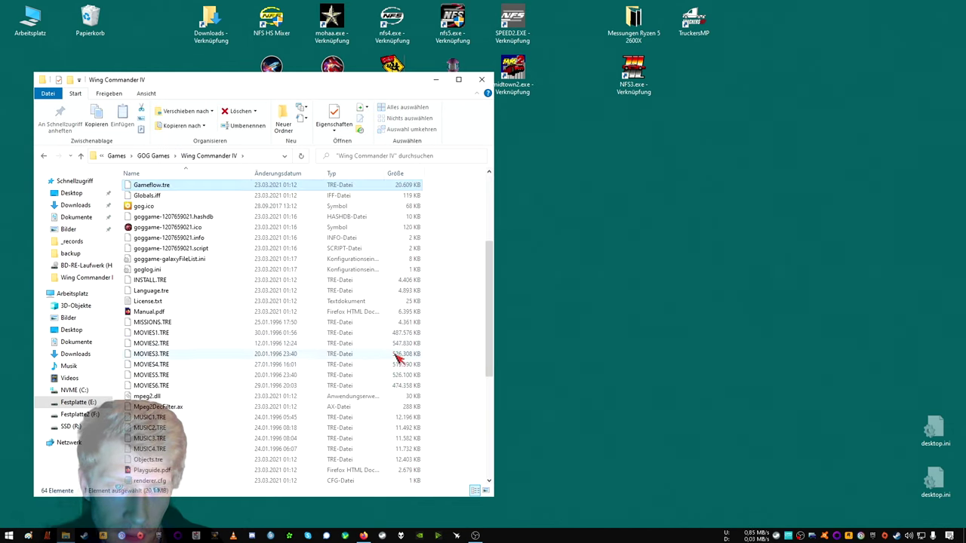
# Check the files in the backup cds folder and move the original INSTALL.TRE from the game folder into the backup folder.
pyautogui.scroll(5, 398, 359)
pyautogui.doubleClick(162, 221)
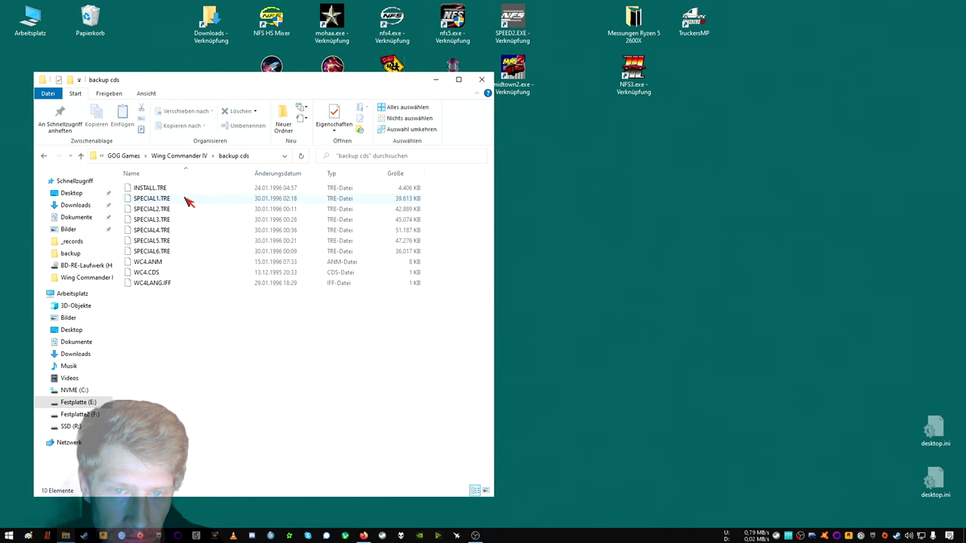
pyautogui.click(192, 157)
pyautogui.scroll(-2, 169, 315)
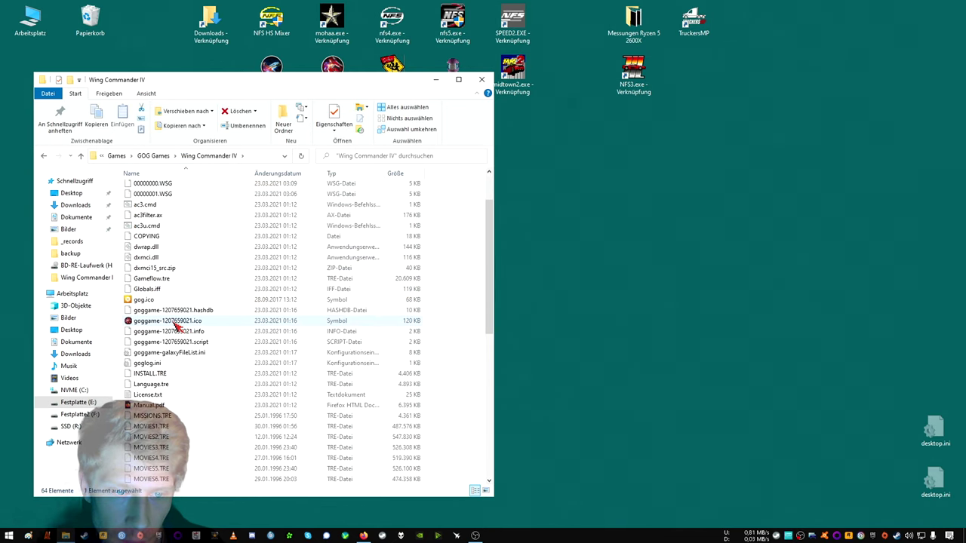
pyautogui.click(162, 374)
pyautogui.rightClick(161, 375)
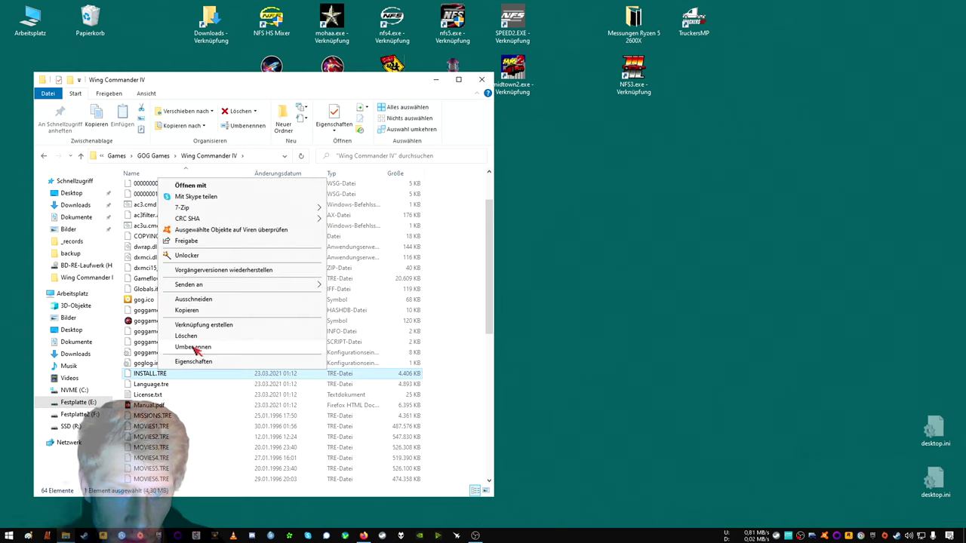
pyautogui.click(201, 300)
pyautogui.scroll(2, 206, 329)
pyautogui.doubleClick(160, 212)
pyautogui.rightClick(200, 344)
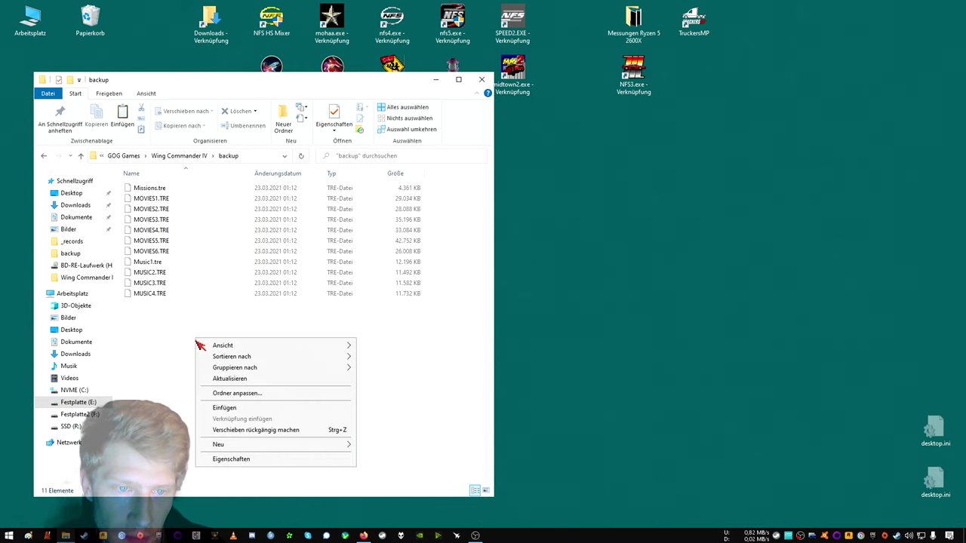
pyautogui.click(226, 408)
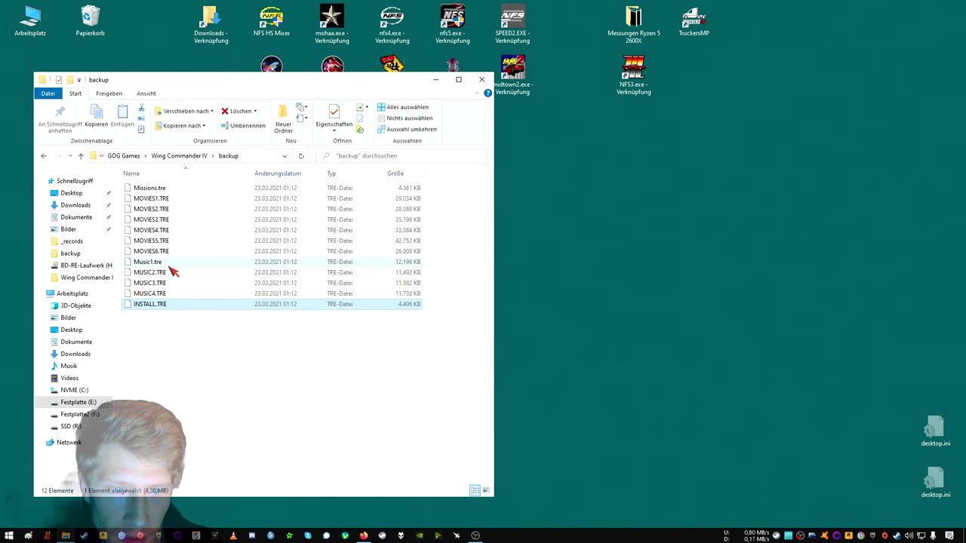
# Move the CD-version INSTALL.TRE from the backup cds folder into the Wing Commander IV game folder and close the file window.
pyautogui.click(178, 155)
pyautogui.scroll(-5, 211, 332)
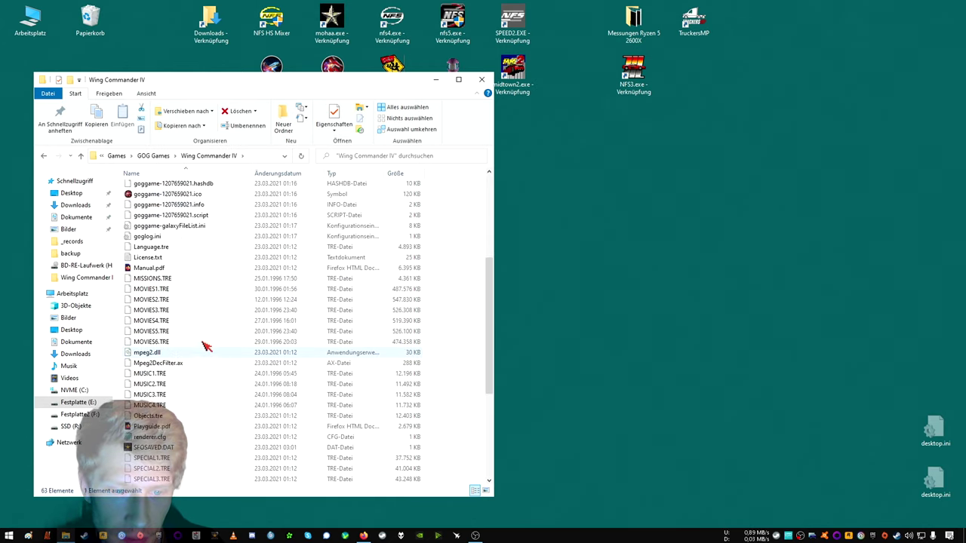
pyautogui.scroll(3, 211, 332)
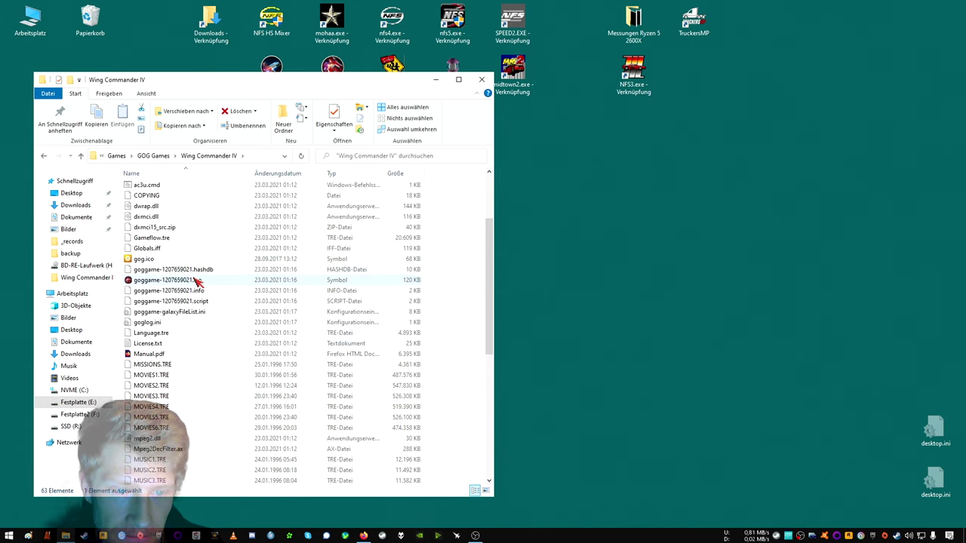
pyautogui.scroll(2, 195, 280)
pyautogui.doubleClick(167, 210)
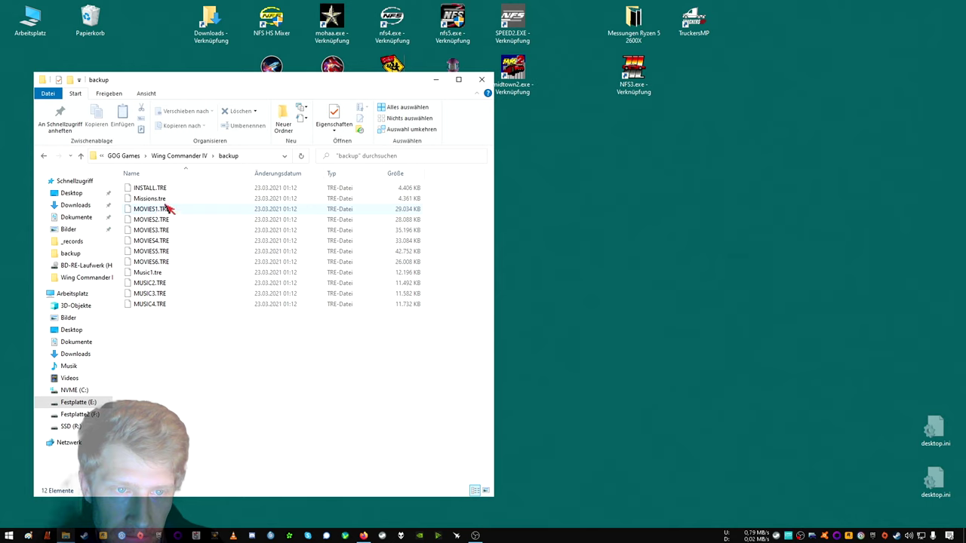
pyautogui.click(189, 157)
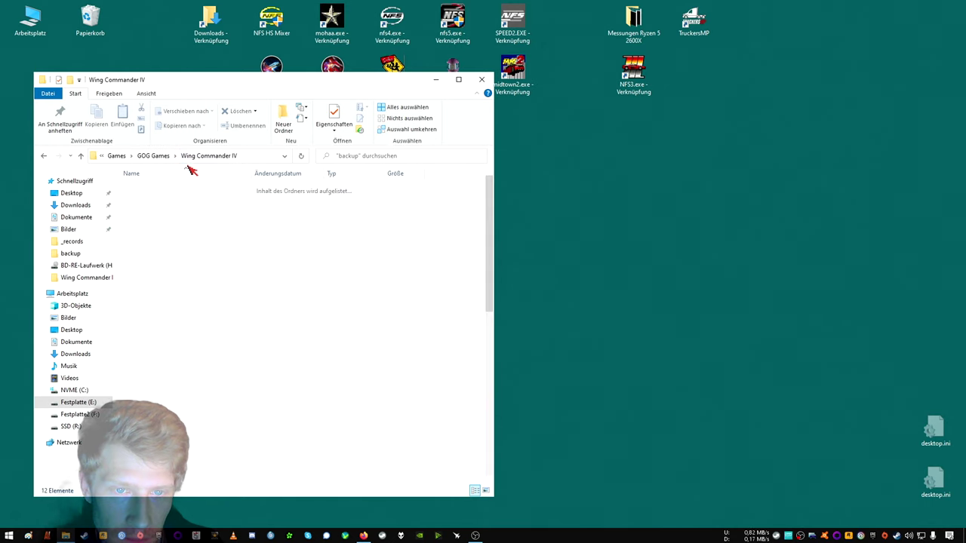
pyautogui.doubleClick(174, 224)
pyautogui.rightClick(155, 188)
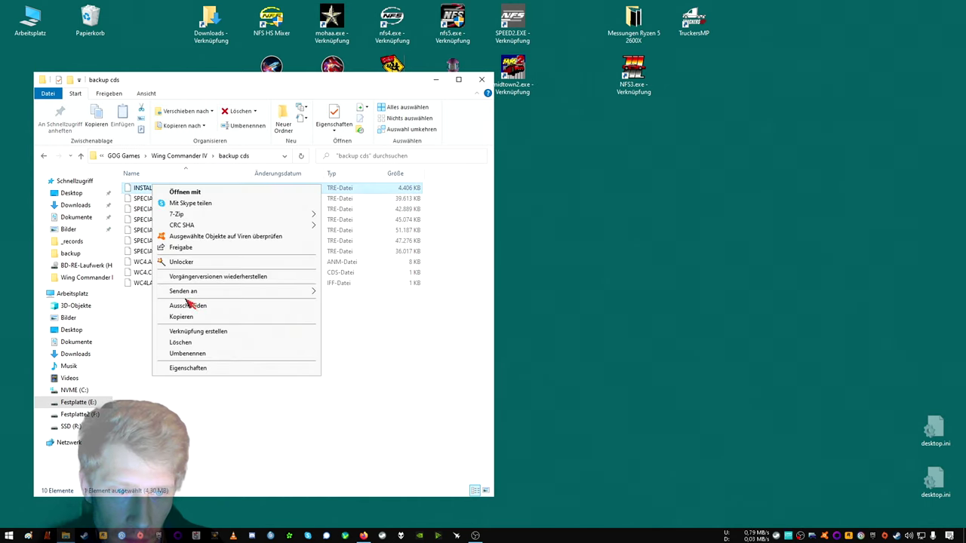
pyautogui.click(188, 303)
pyautogui.click(189, 156)
pyautogui.rightClick(448, 326)
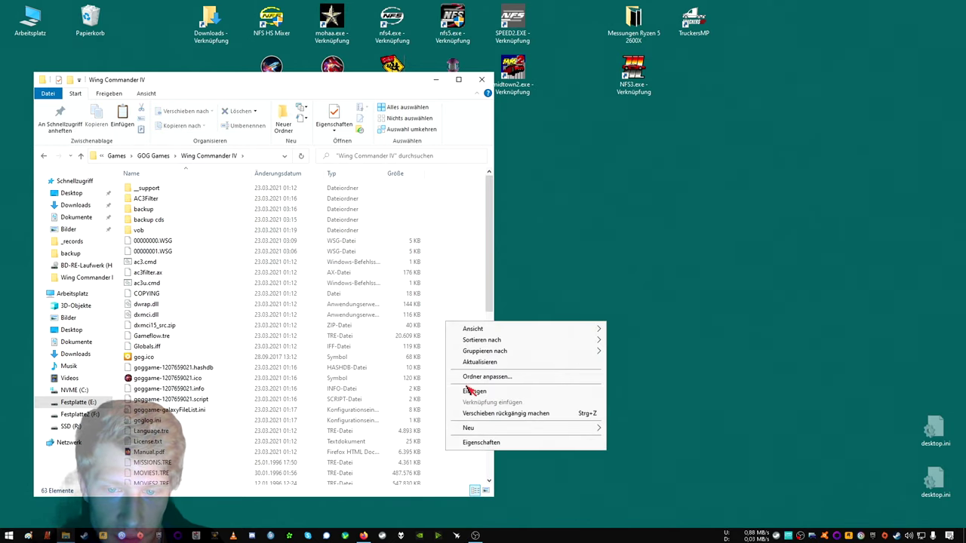
pyautogui.click(468, 388)
pyautogui.click(481, 80)
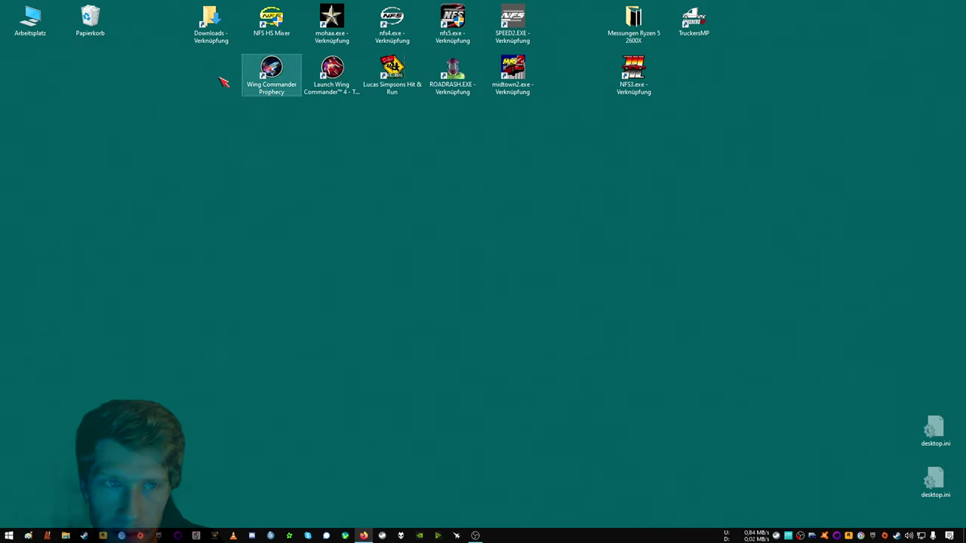
# Open the recycle bin, widen the origin column to check where the deleted files came from, and empty the bin.
pyautogui.rightClick(93, 31)
pyautogui.click(117, 41)
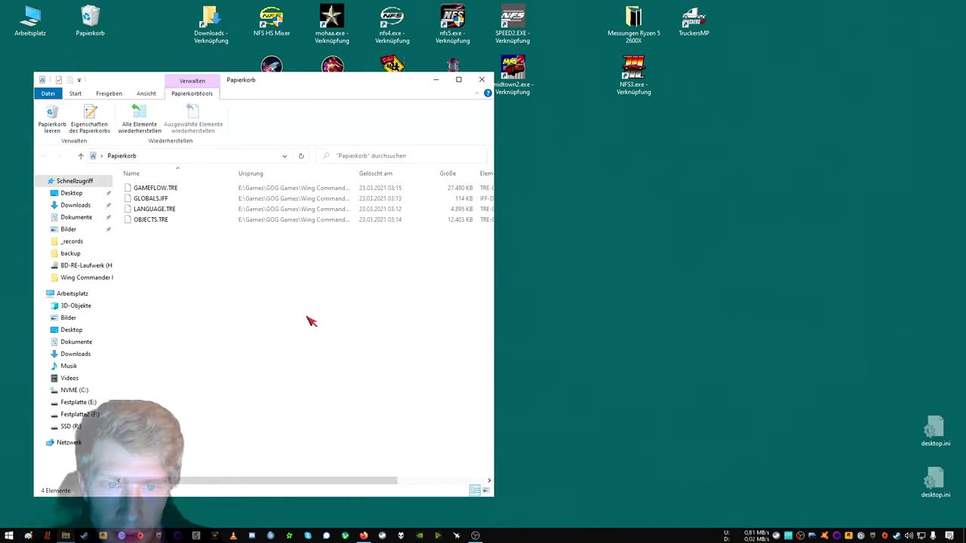
pyautogui.rightClick(308, 318)
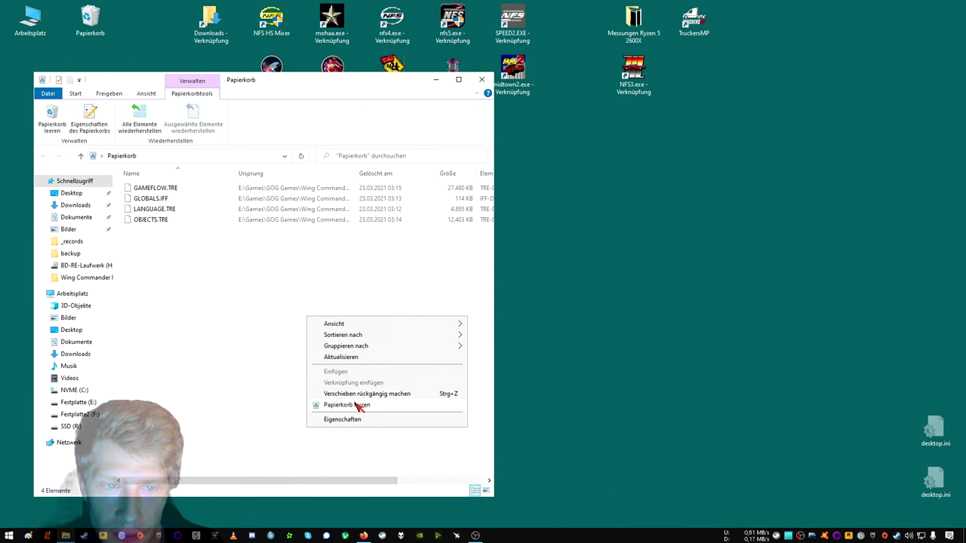
pyautogui.click(291, 259)
pyautogui.moveTo(357, 174); pyautogui.dragTo(399, 171)
pyautogui.rightClick(310, 275)
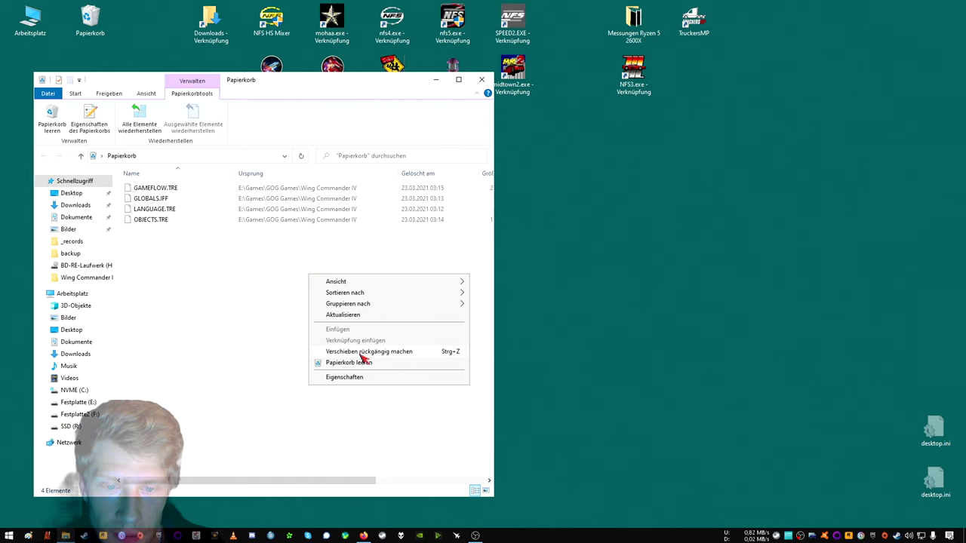
pyautogui.click(365, 364)
pyautogui.click(513, 277)
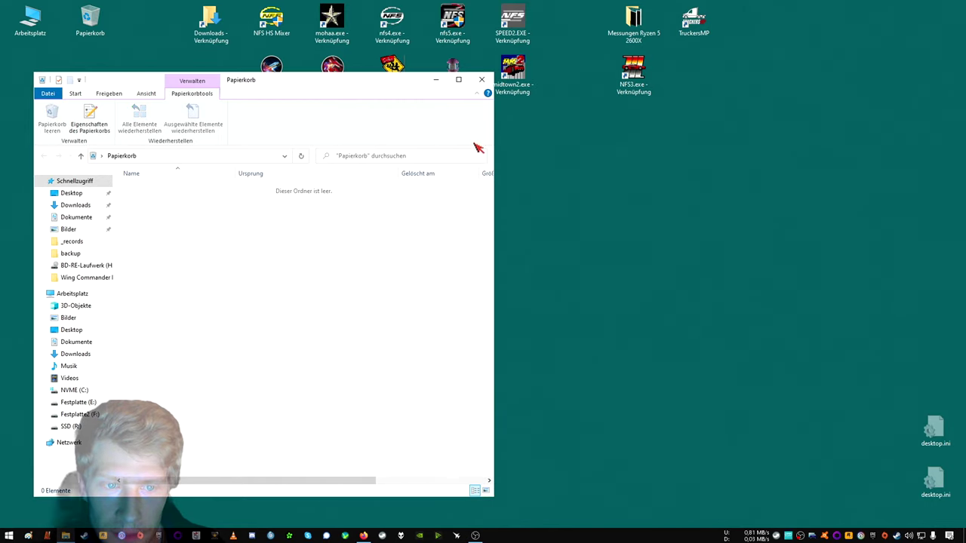
pyautogui.click(481, 79)
# Test the longplay save's mission in Wing Commander 4 by going to the ship and skipping the briefing, and quit from the hangar.
pyautogui.doubleClick(332, 91)
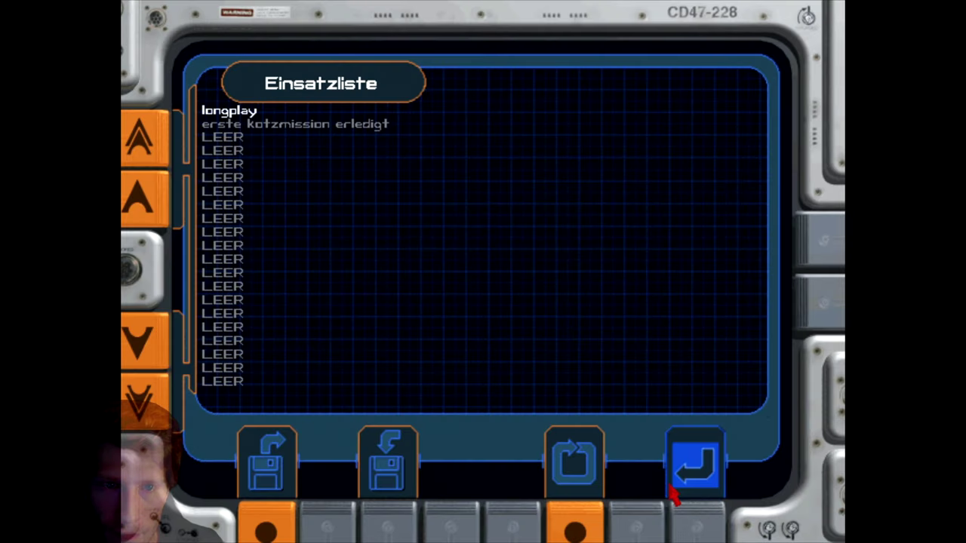
pyautogui.click(388, 520)
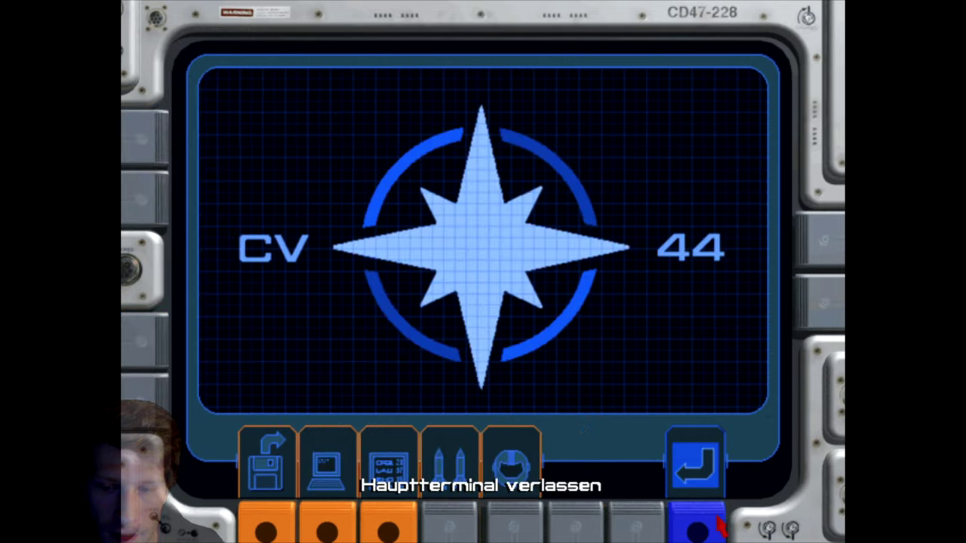
pyautogui.click(694, 520)
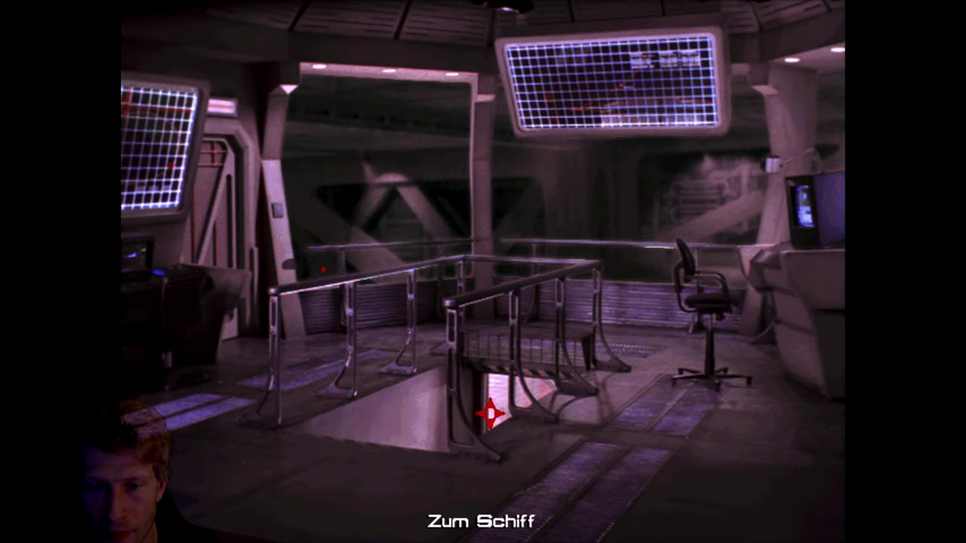
pyautogui.click(495, 399)
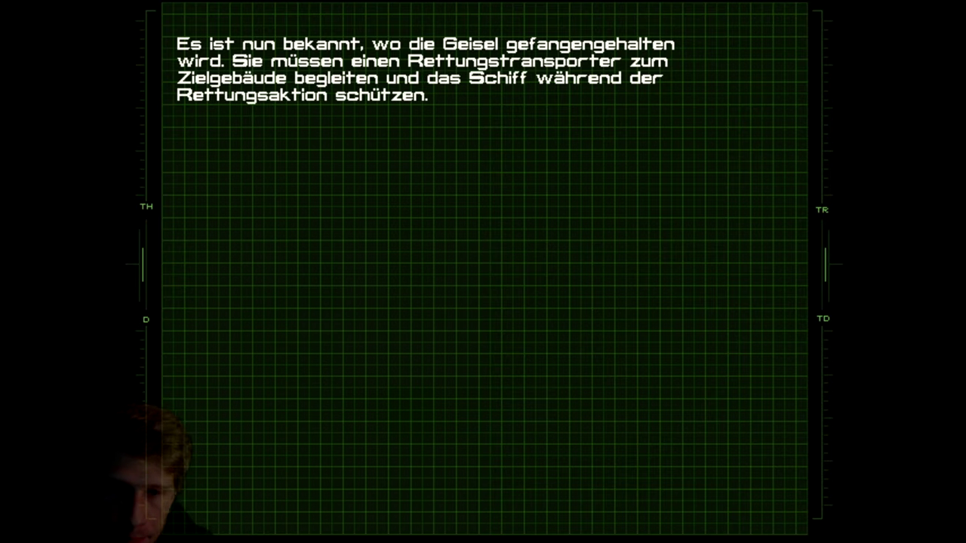
pyautogui.press('space')
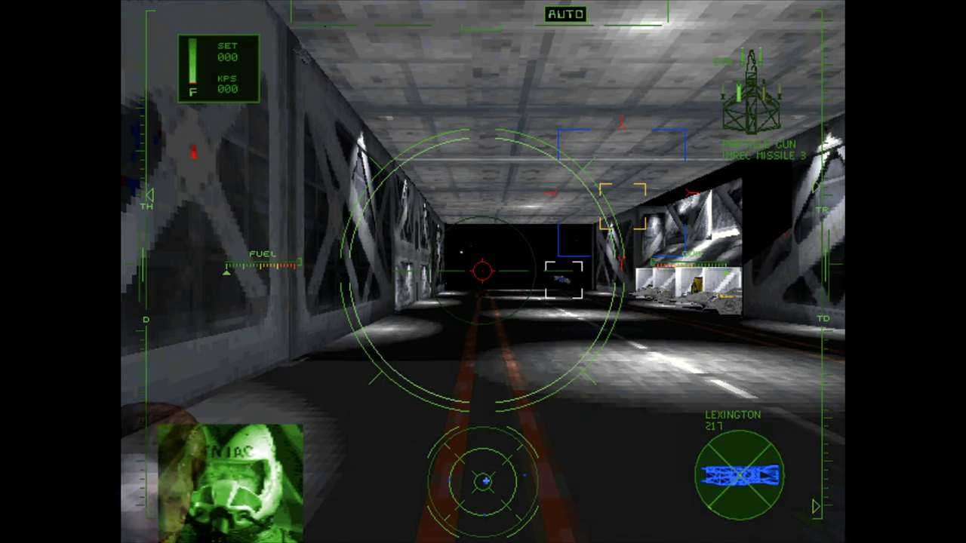
pyautogui.hotkey('alt', 'x')
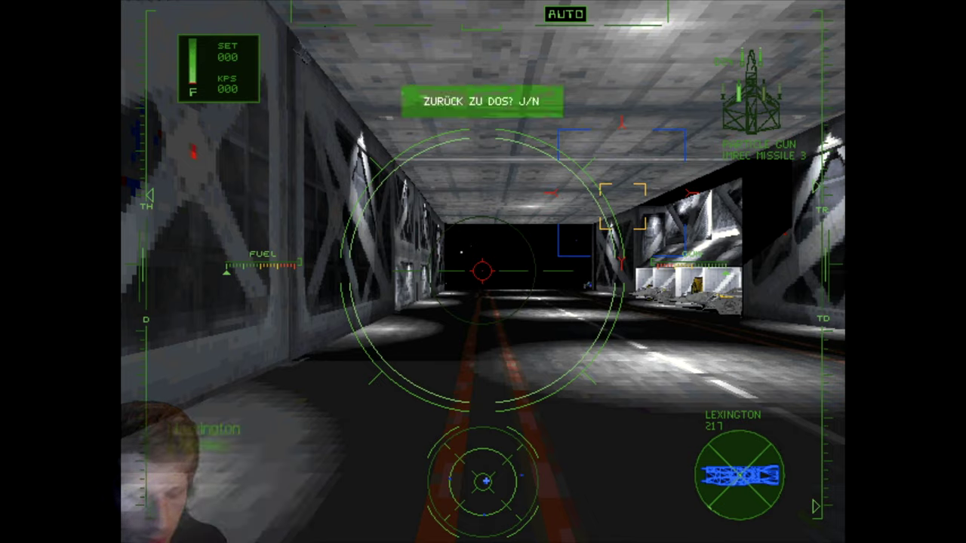
pyautogui.press('j')
# Open the file location of the Wing Commander 4 shortcut and check which files remain in the backup cds folder.
pyautogui.rightClick(317, 82)
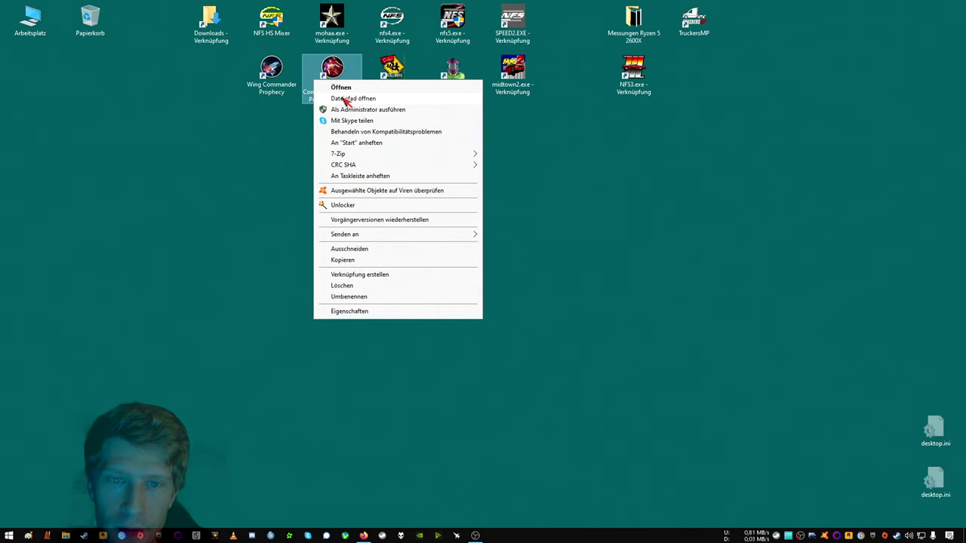
pyautogui.click(345, 99)
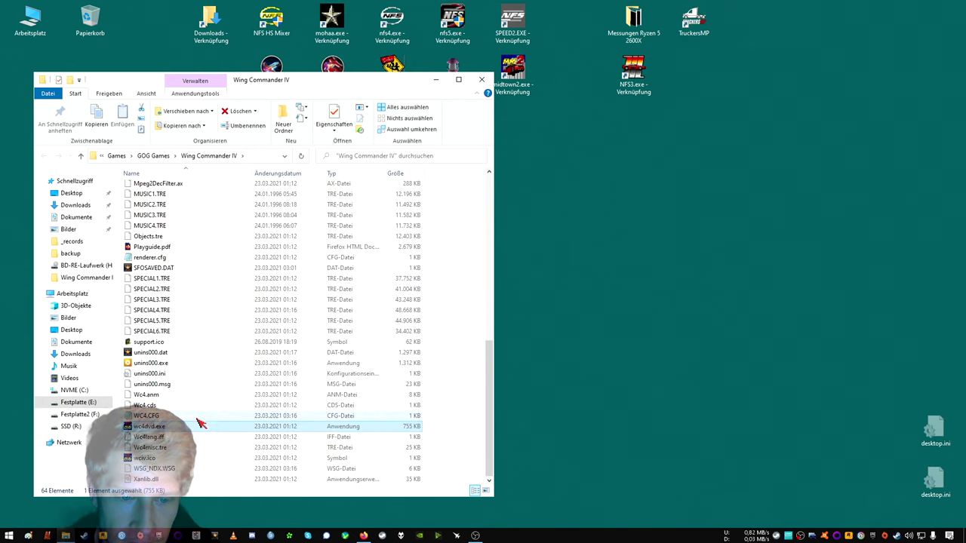
pyautogui.click(190, 439)
pyautogui.scroll(10, 200, 400)
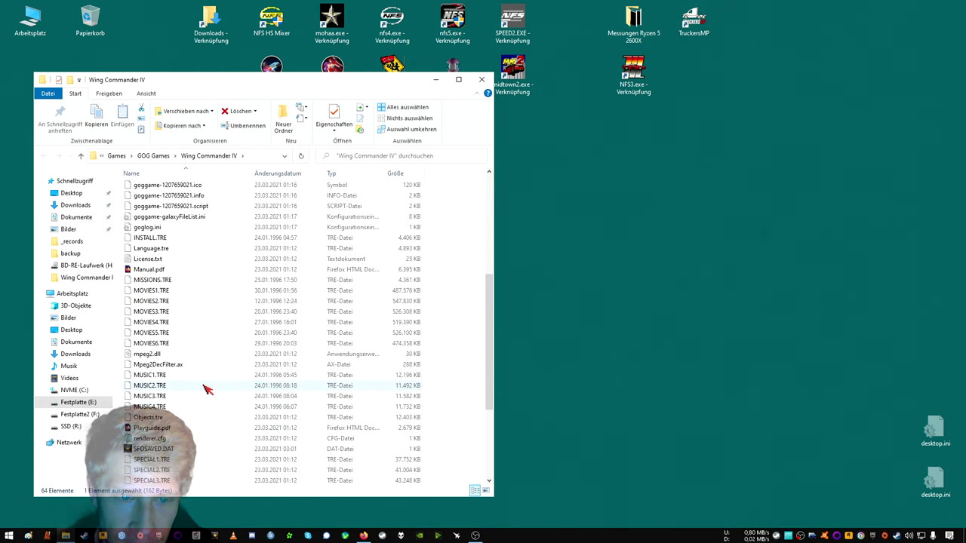
pyautogui.doubleClick(167, 221)
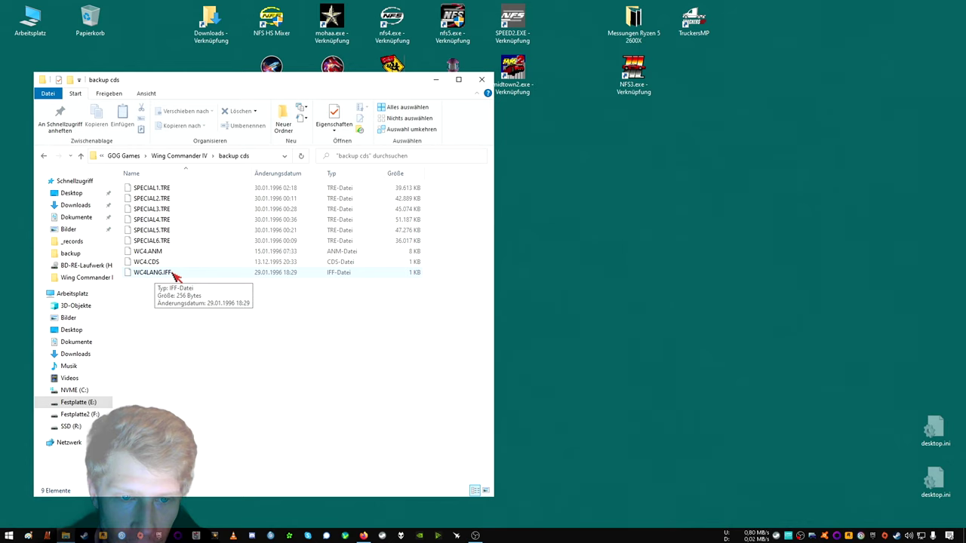
pyautogui.click(190, 156)
# Move SPECIAL1.TRE through SPECIAL6.TRE from the Wing Commander IV game folder into the backup folder.
pyautogui.scroll(-4, 219, 348)
pyautogui.scroll(-5, 217, 343)
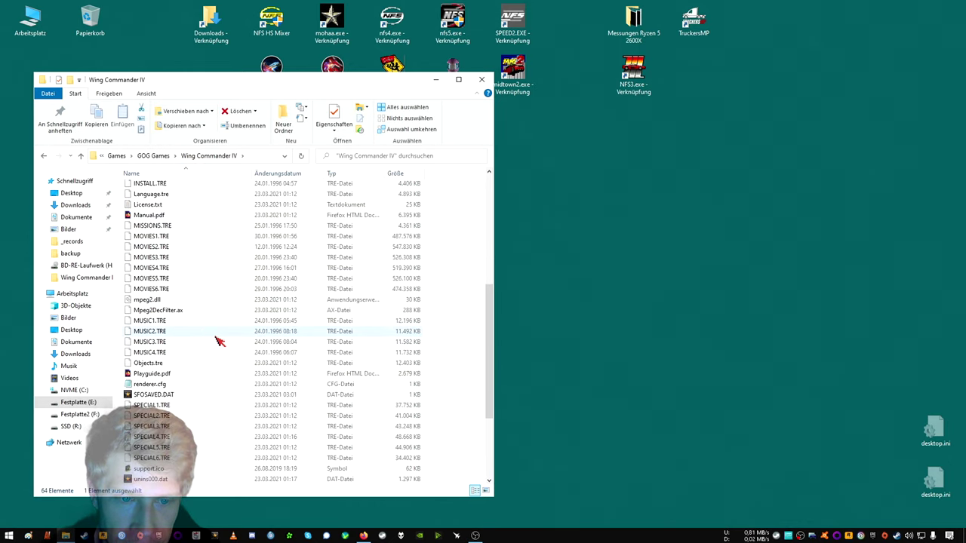
pyautogui.moveTo(446, 378); pyautogui.dragTo(254, 425)
pyautogui.rightClick(255, 425)
pyautogui.click(280, 360)
pyautogui.scroll(10, 265, 356)
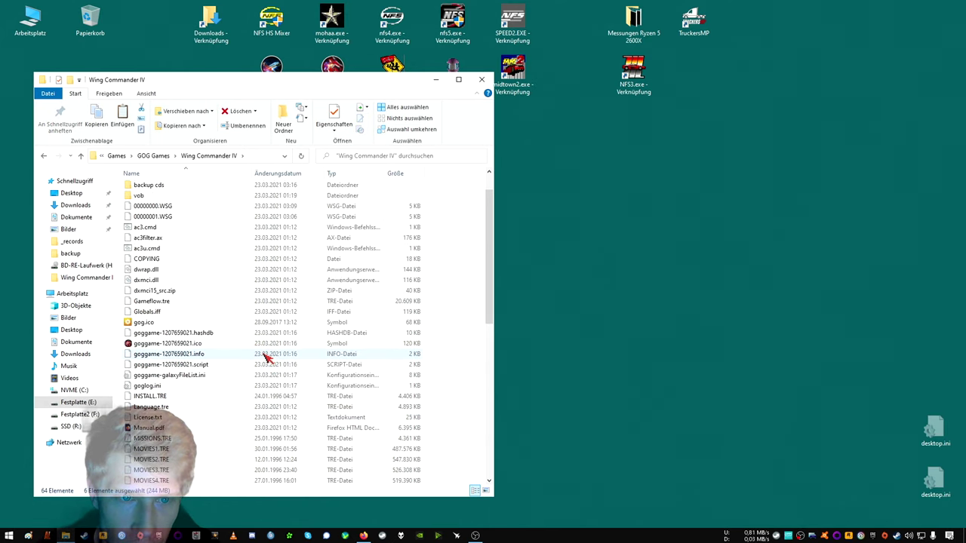
pyautogui.doubleClick(156, 219)
pyautogui.rightClick(200, 366)
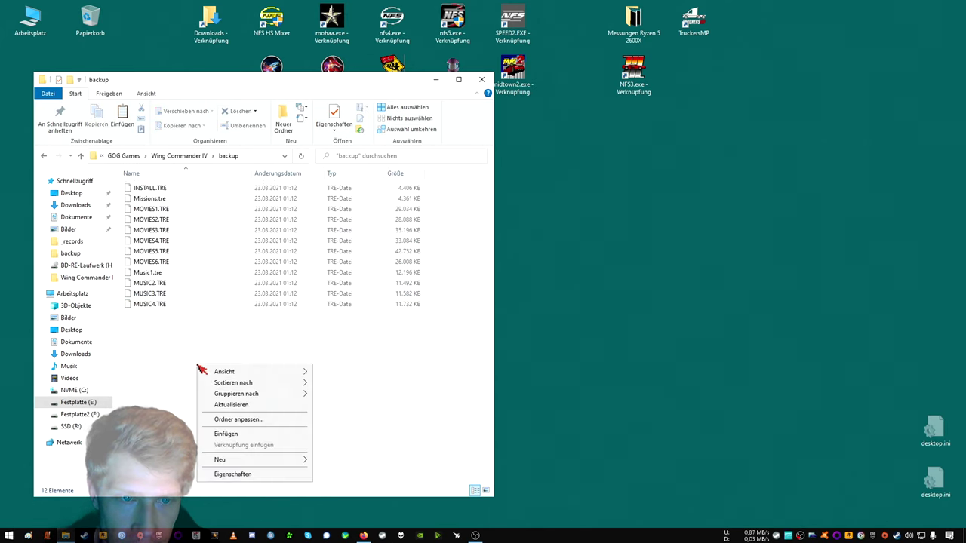
pyautogui.click(225, 434)
# Replace the 1996 INSTALL.TRE in the Wing Commander IV game folder by deleting it and moving in INSTALL.TRE from the backup folder.
pyautogui.rightClick(154, 191)
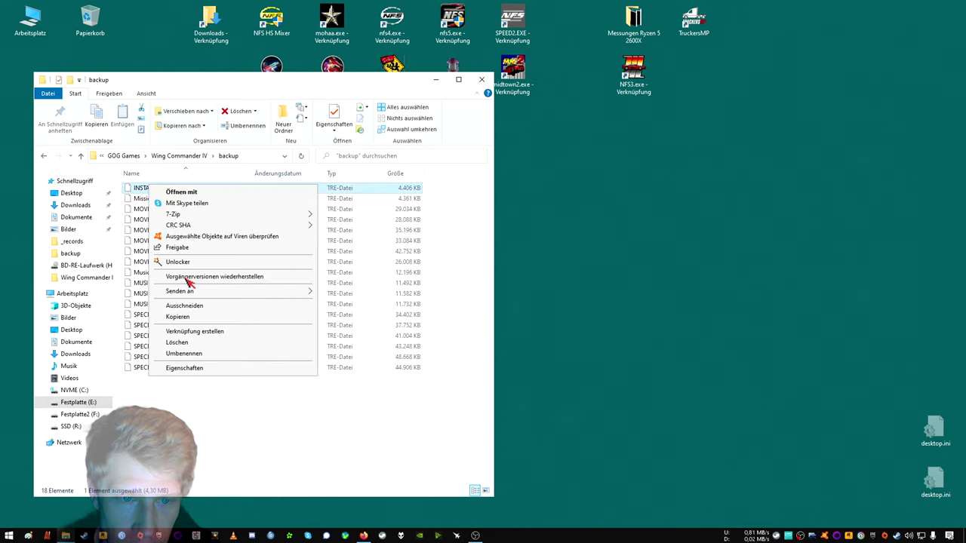
pyautogui.click(192, 306)
pyautogui.click(189, 156)
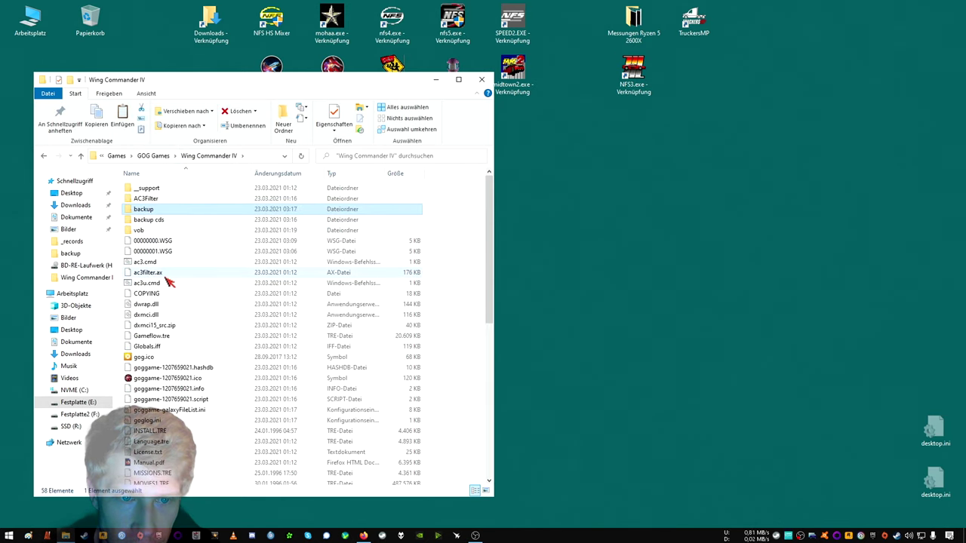
pyautogui.click(249, 431)
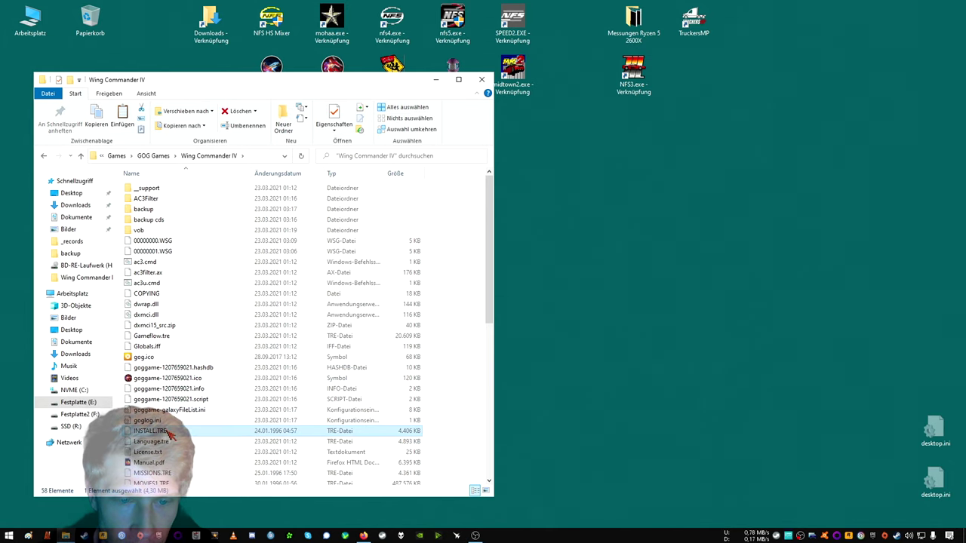
pyautogui.press('Delete')
pyautogui.rightClick(451, 363)
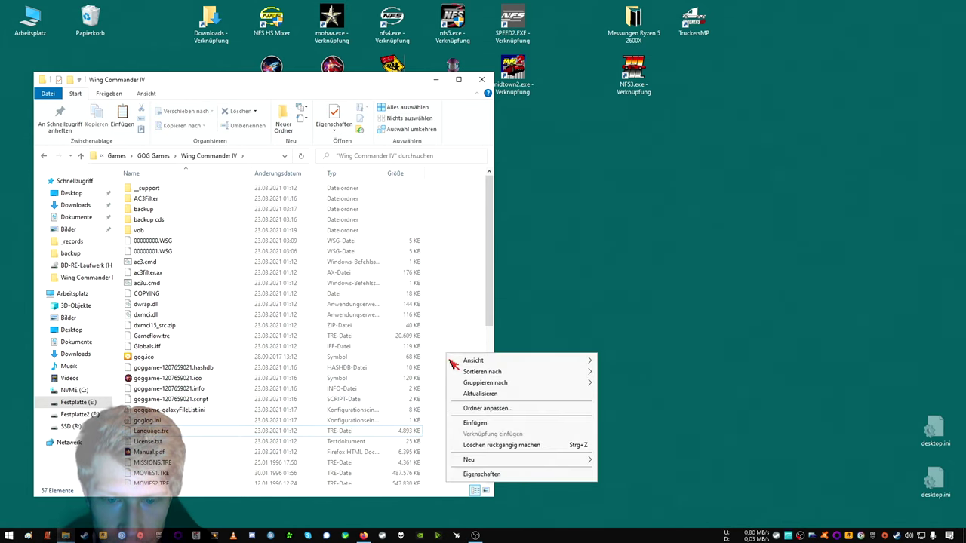
pyautogui.click(474, 423)
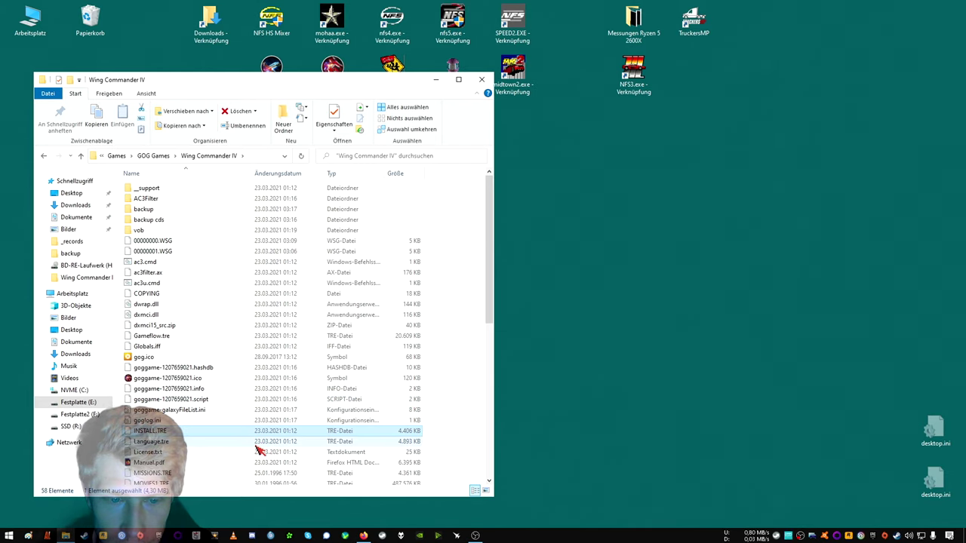
# Move Language.tre from the Wing Commander IV game folder into the backup folder.
pyautogui.rightClick(161, 442)
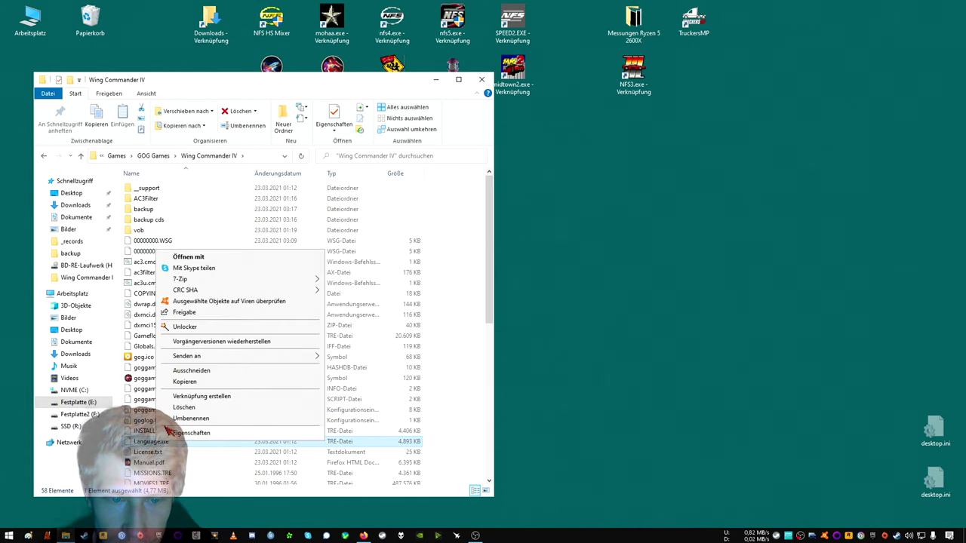
pyautogui.click(193, 370)
pyautogui.doubleClick(155, 209)
pyautogui.rightClick(184, 310)
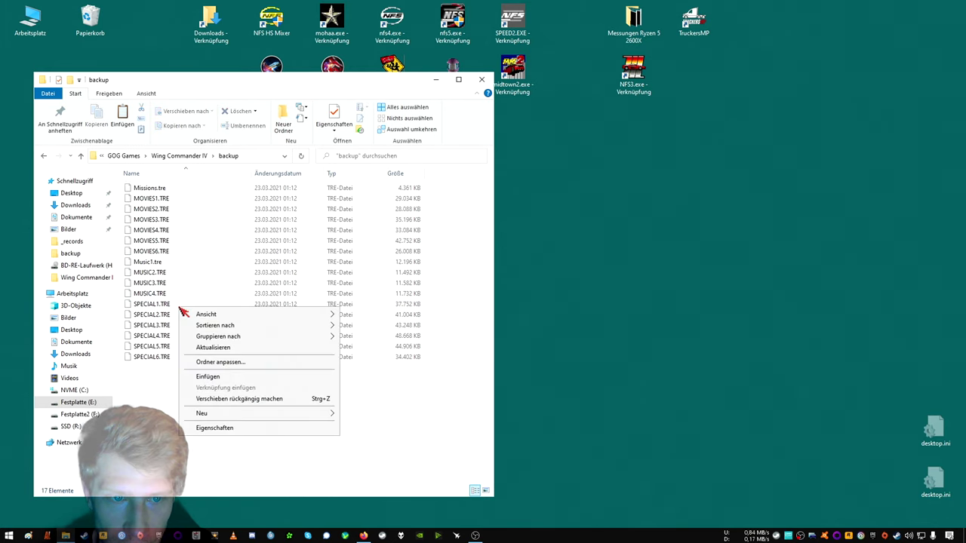
pyautogui.rightClick(169, 401)
pyautogui.click(194, 467)
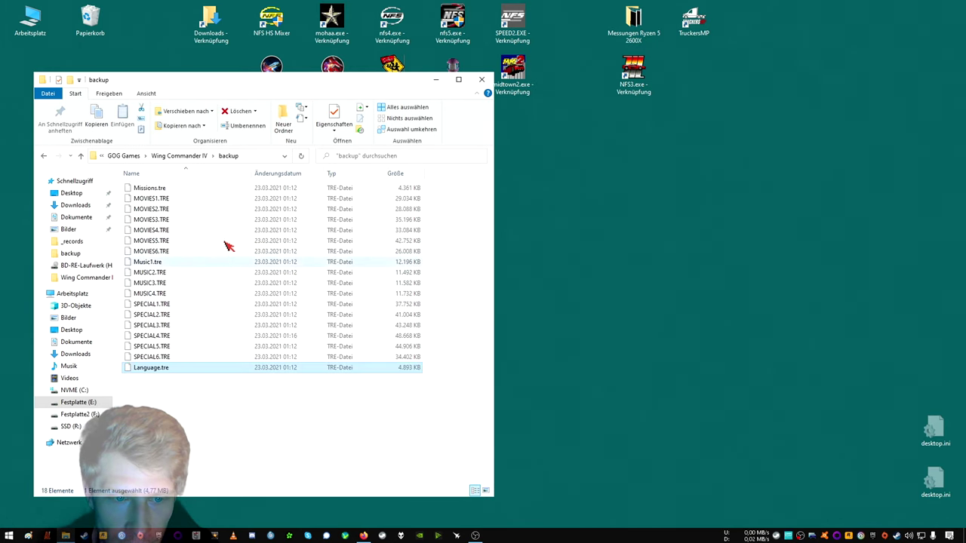
# Check which files remain in the backup cds folder, and permanently empty the recycle bin.
pyautogui.click(198, 156)
pyautogui.doubleClick(160, 220)
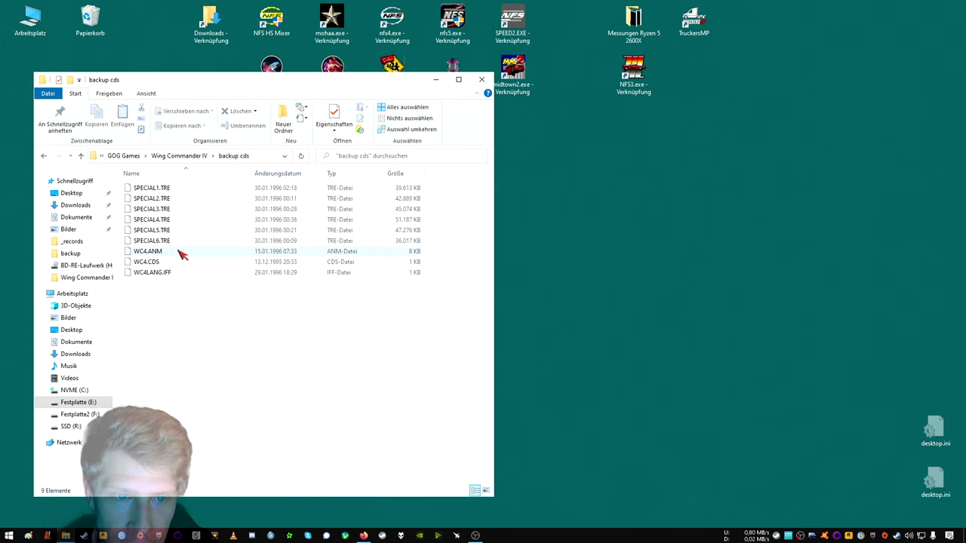
pyautogui.doubleClick(88, 19)
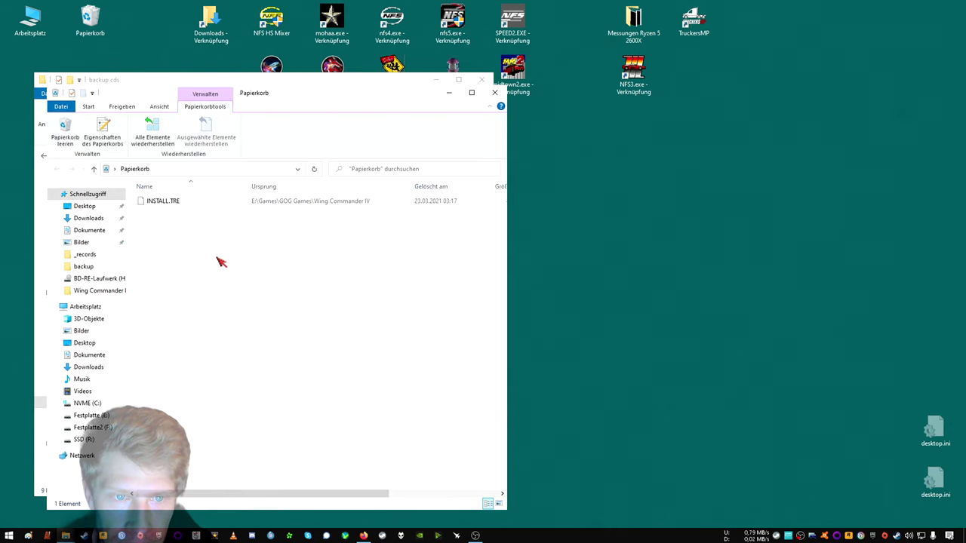
pyautogui.rightClick(219, 260)
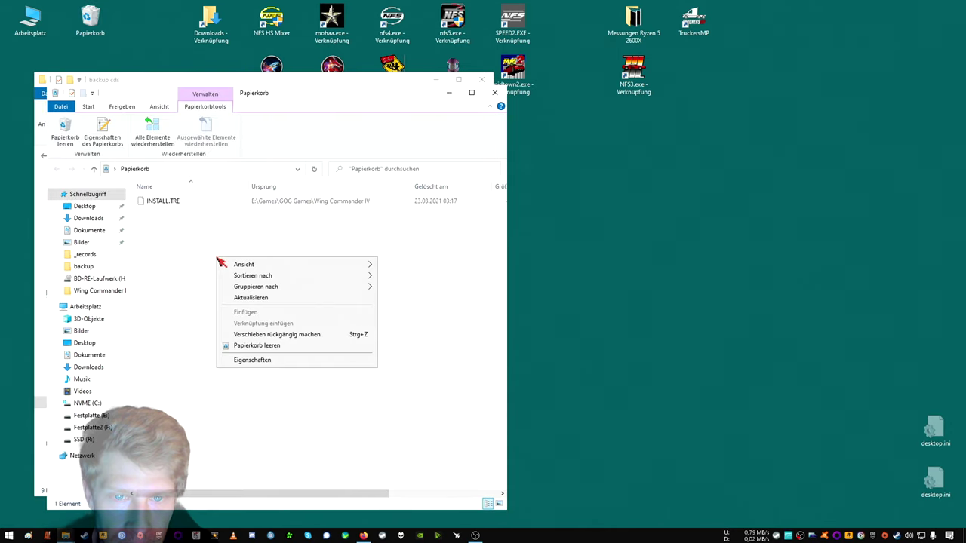
pyautogui.click(257, 346)
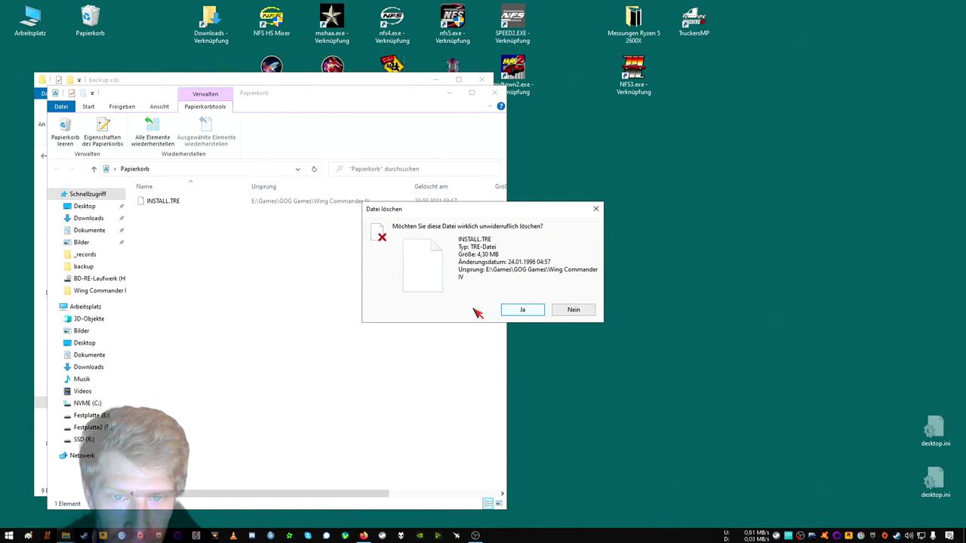
pyautogui.click(521, 310)
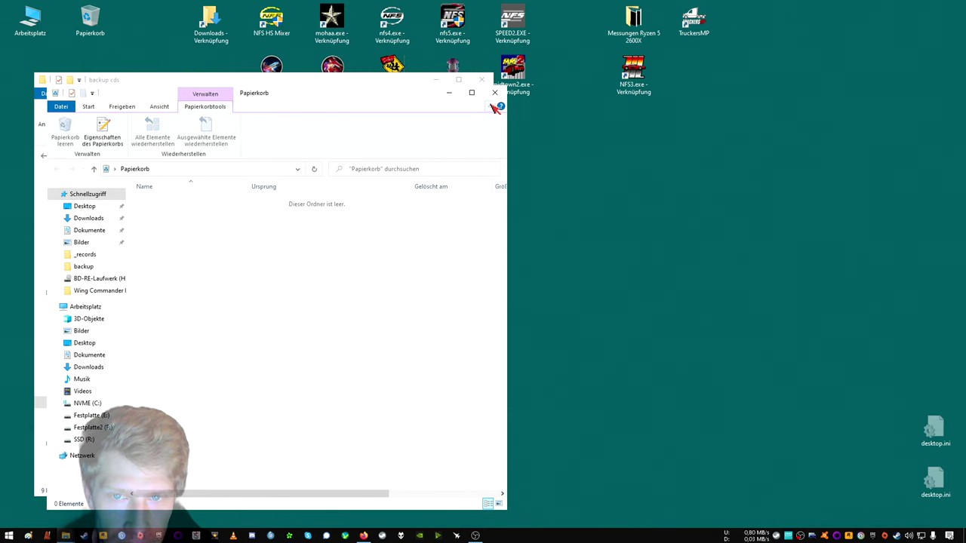
pyautogui.click(494, 92)
# Compare the contents of the backup and backup cds folders with the files in the Wing Commander IV game folder.
pyautogui.click(189, 156)
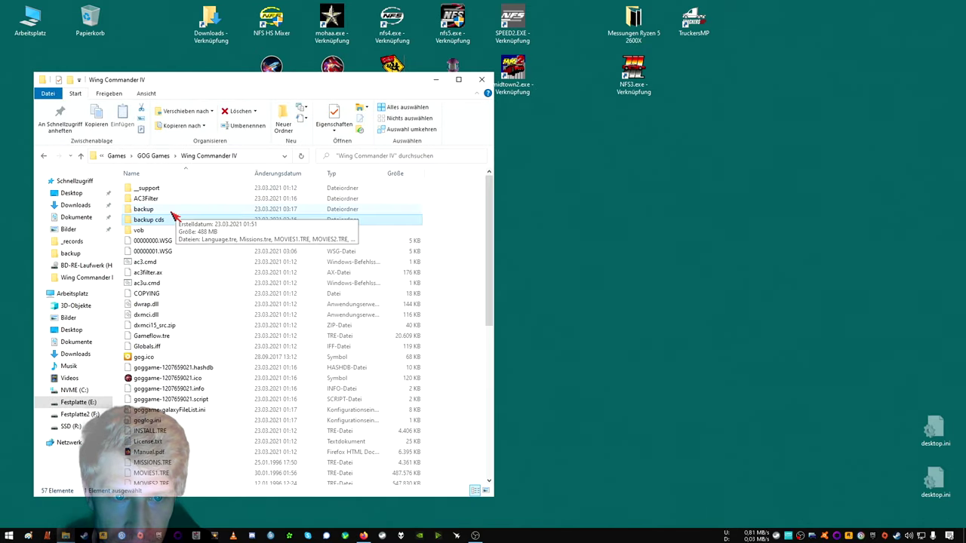
pyautogui.doubleClick(160, 215)
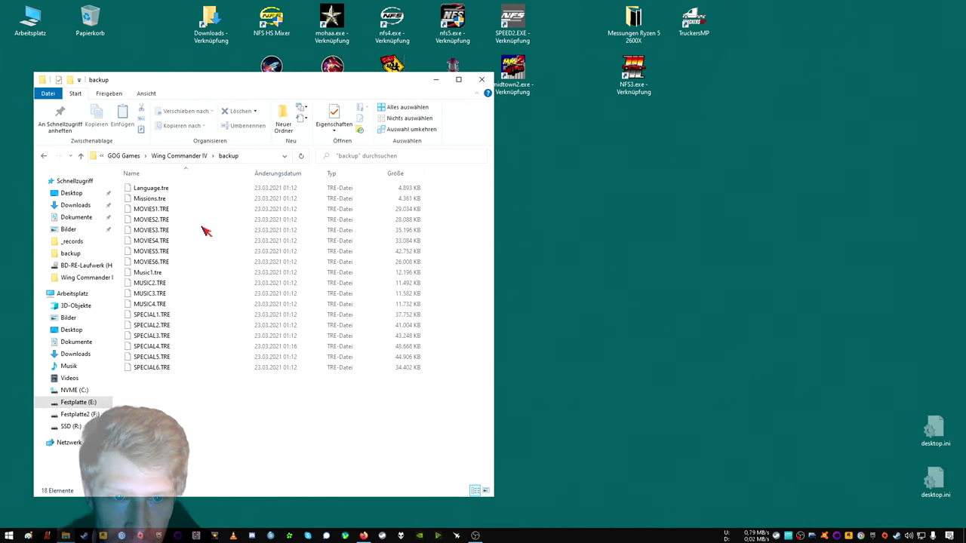
pyautogui.click(192, 156)
pyautogui.scroll(-3, 199, 331)
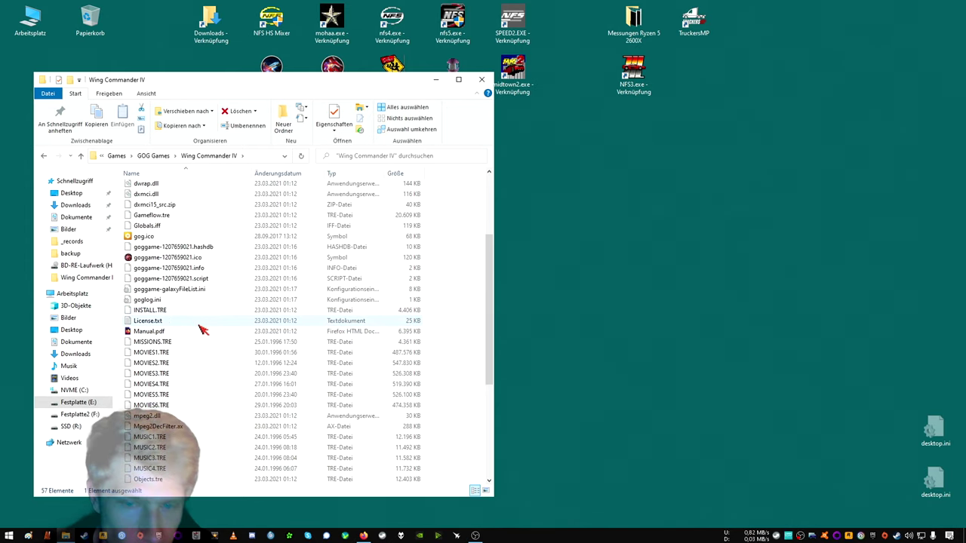
pyautogui.click(198, 341)
pyautogui.scroll(4, 199, 339)
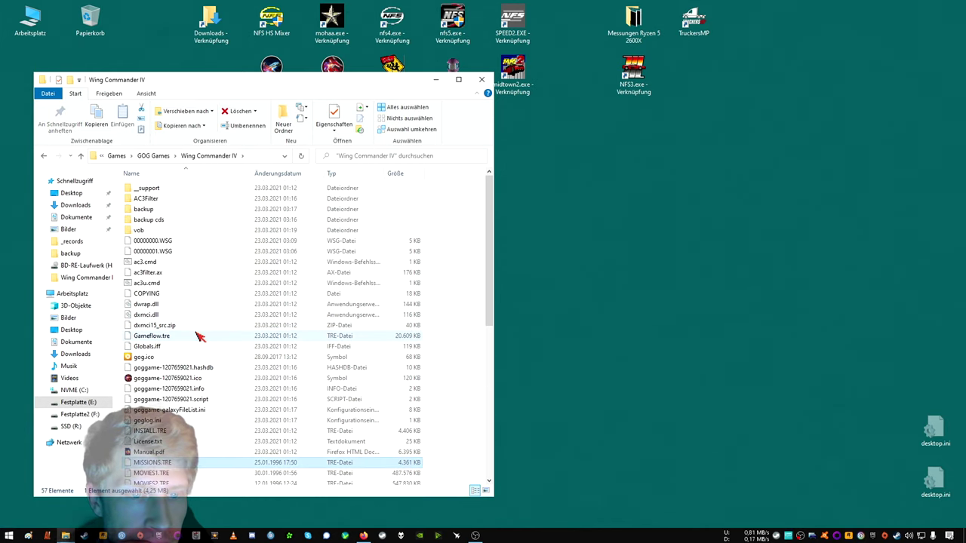
pyautogui.doubleClick(167, 223)
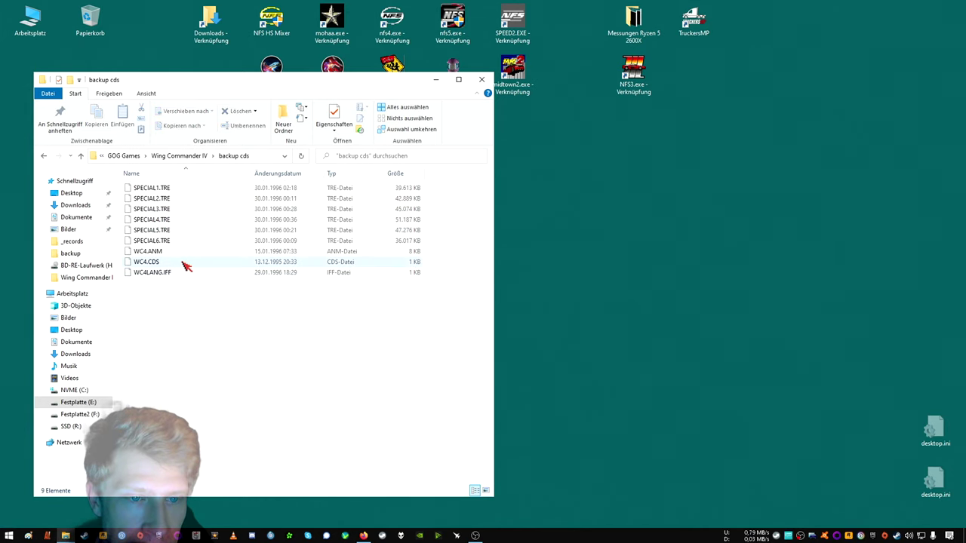
pyautogui.click(179, 155)
pyautogui.scroll(-6, 194, 360)
pyautogui.scroll(5, 194, 355)
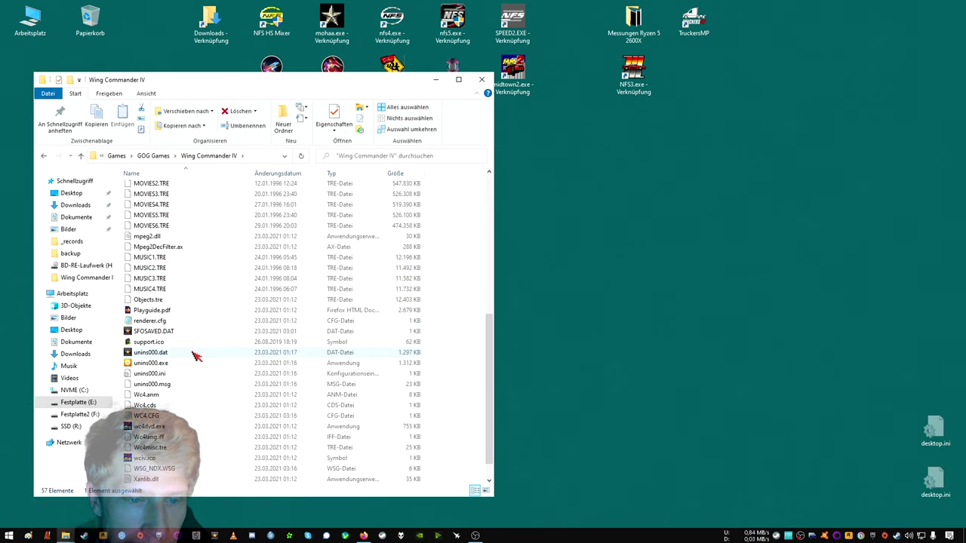
pyautogui.scroll(1, 189, 335)
pyautogui.doubleClick(151, 212)
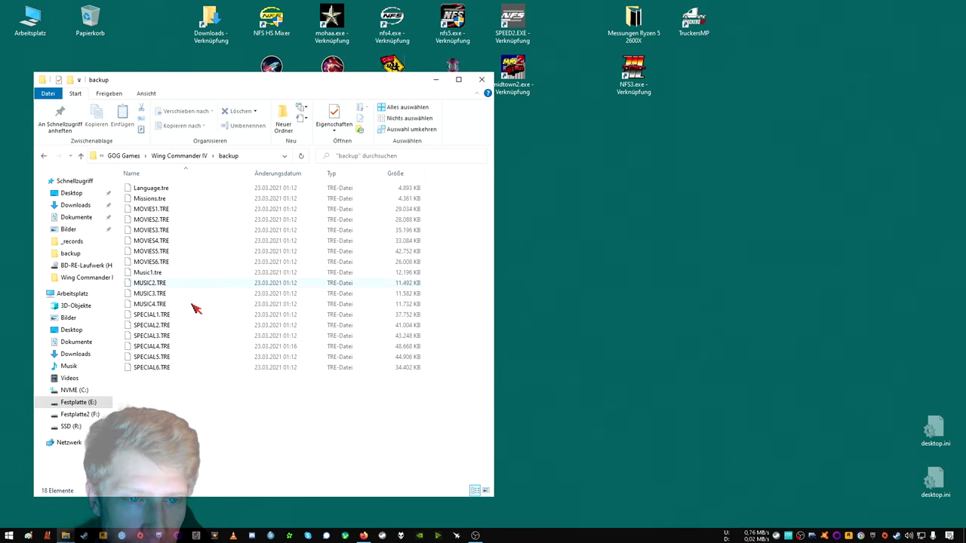
# Move SPECIAL1.TRE through SPECIAL6.TRE from the backup cds folder into the Wing Commander IV game folder.
pyautogui.click(192, 156)
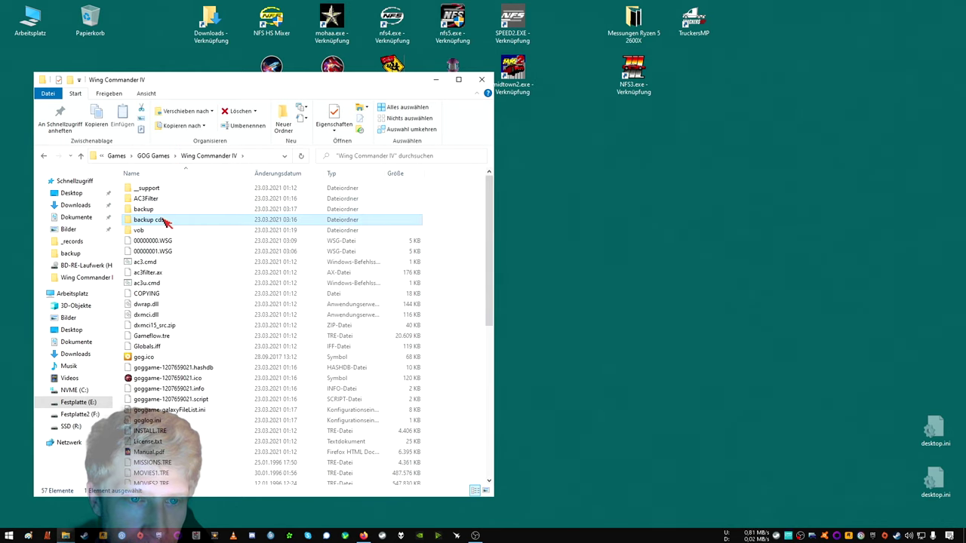
pyautogui.doubleClick(163, 219)
pyautogui.moveTo(445, 191); pyautogui.dragTo(291, 242)
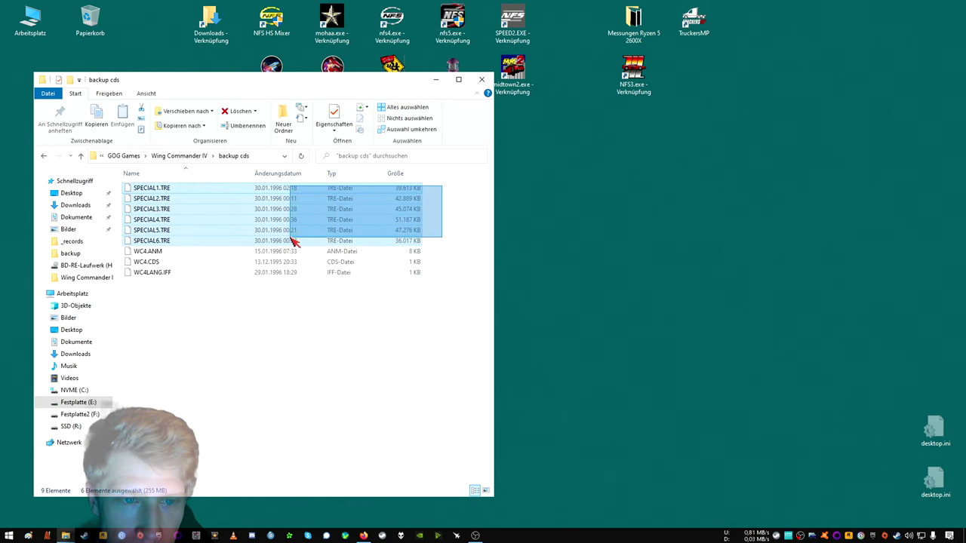
pyautogui.rightClick(291, 240)
pyautogui.click(319, 344)
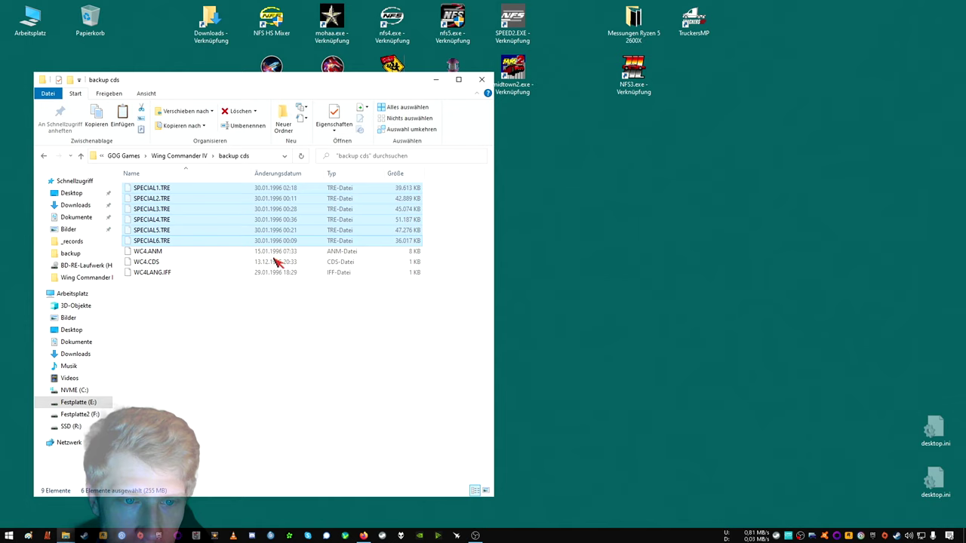
pyautogui.click(205, 155)
pyautogui.rightClick(438, 334)
pyautogui.click(461, 400)
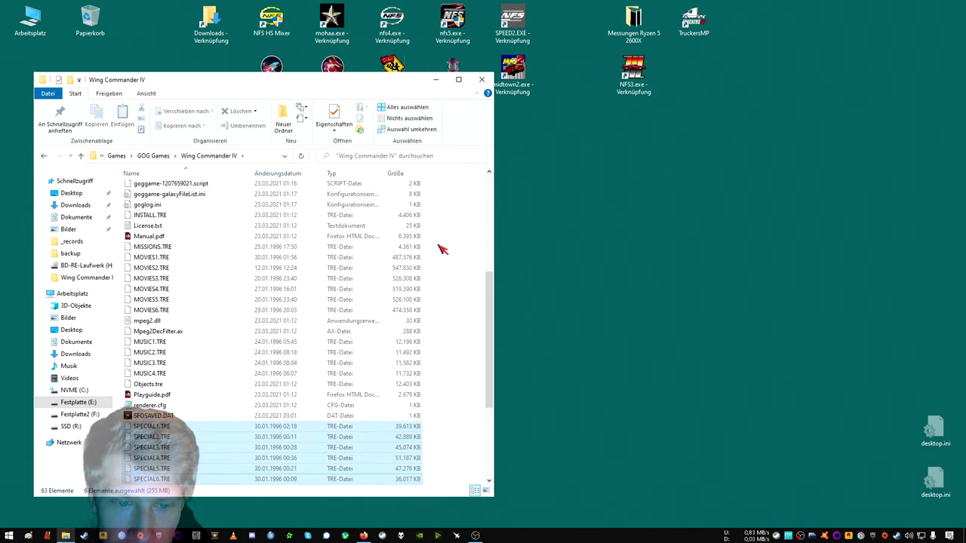
# Close the folder window and try to launch Wing Commander 4 with the swapped SPECIAL files.
pyautogui.click(482, 79)
pyautogui.doubleClick(330, 72)
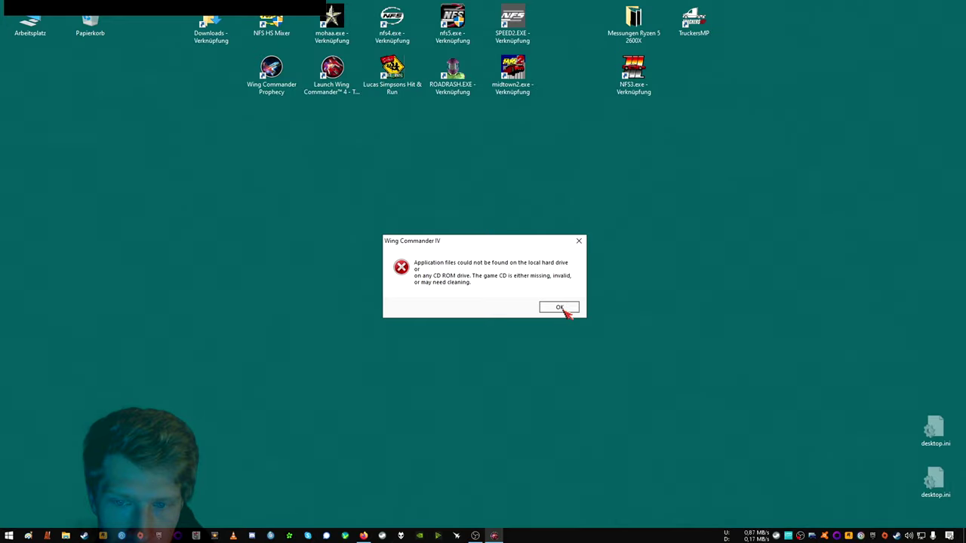
pyautogui.click(559, 307)
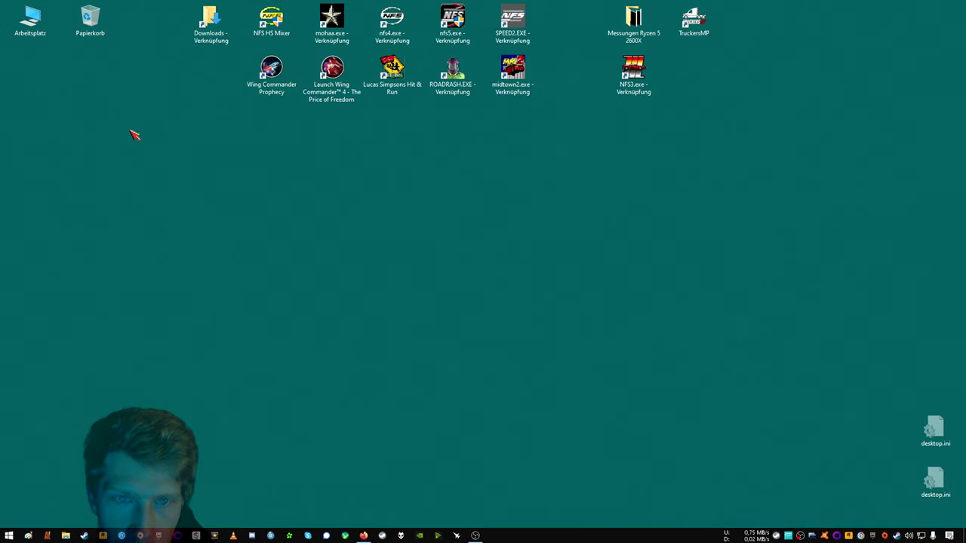
# Open the file location of the Wing Commander 4 shortcut and compare the remaining backup cds files with their counterparts in the game folder.
pyautogui.click(330, 83)
pyautogui.rightClick(318, 86)
pyautogui.click(372, 111)
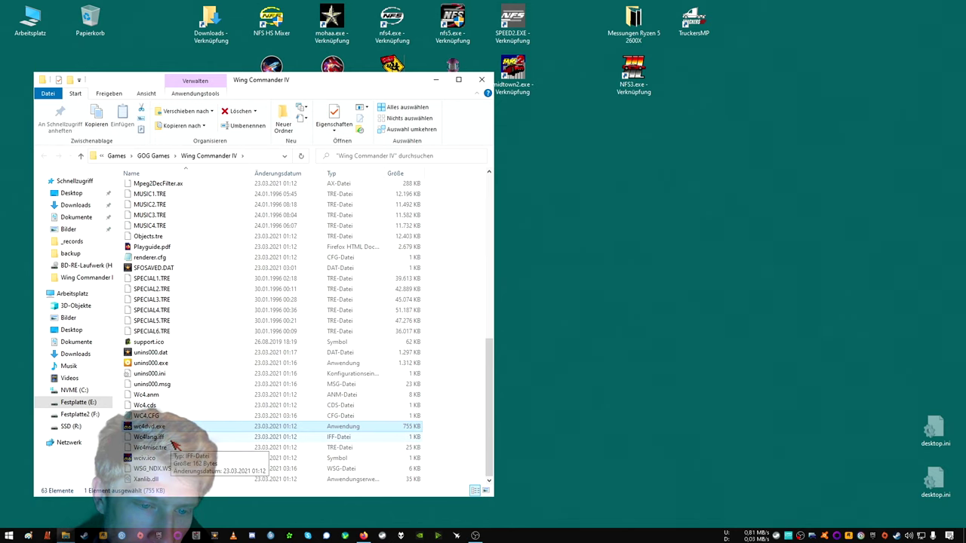
pyautogui.scroll(12, 175, 445)
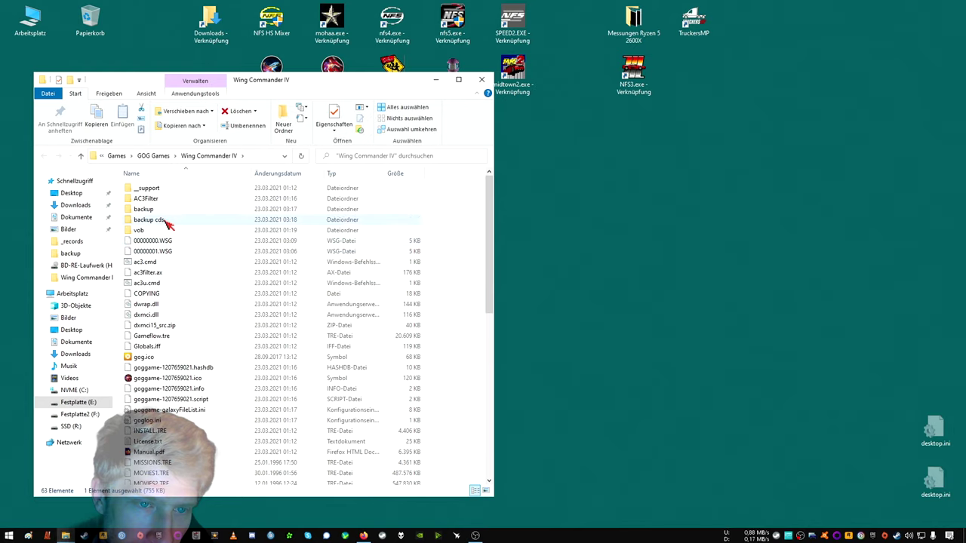
pyautogui.doubleClick(166, 222)
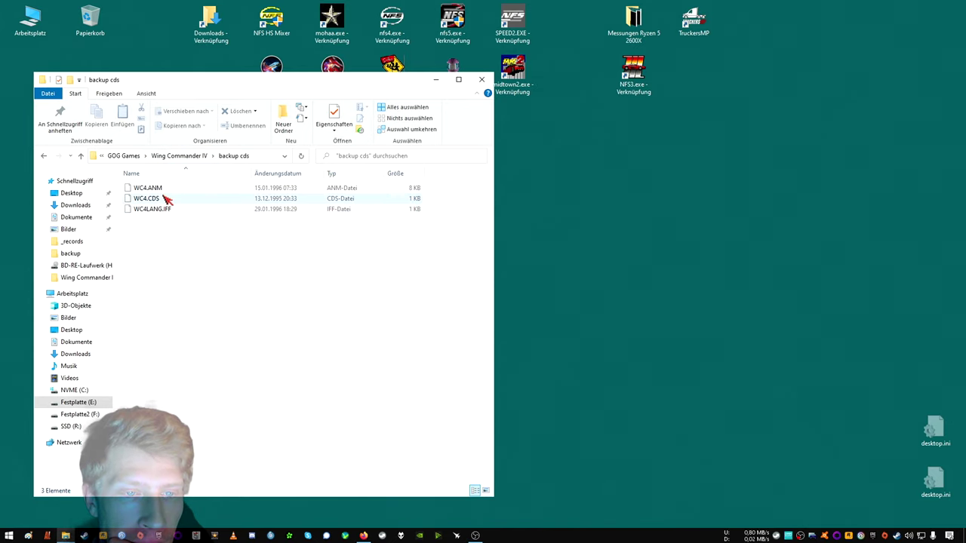
pyautogui.click(180, 156)
pyautogui.scroll(-12, 189, 324)
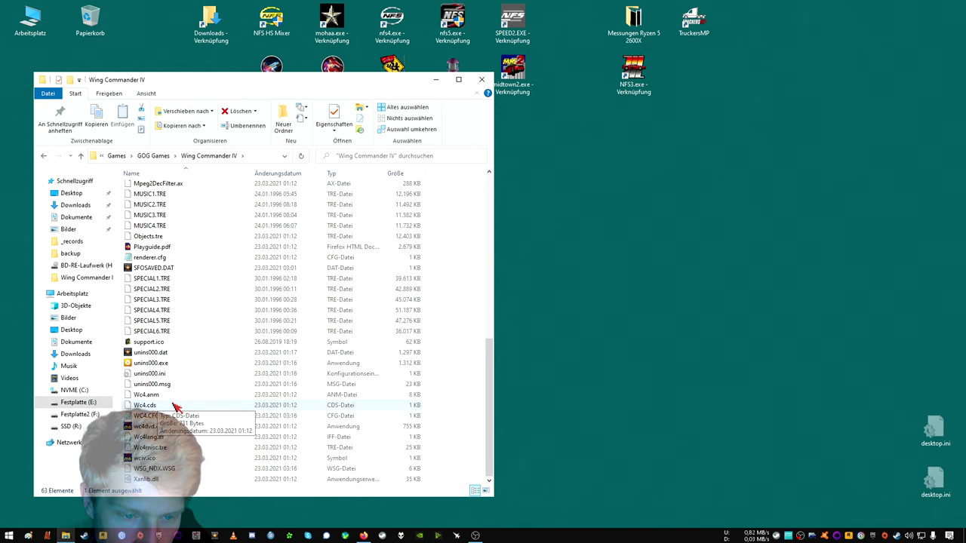
pyautogui.scroll(12, 190, 231)
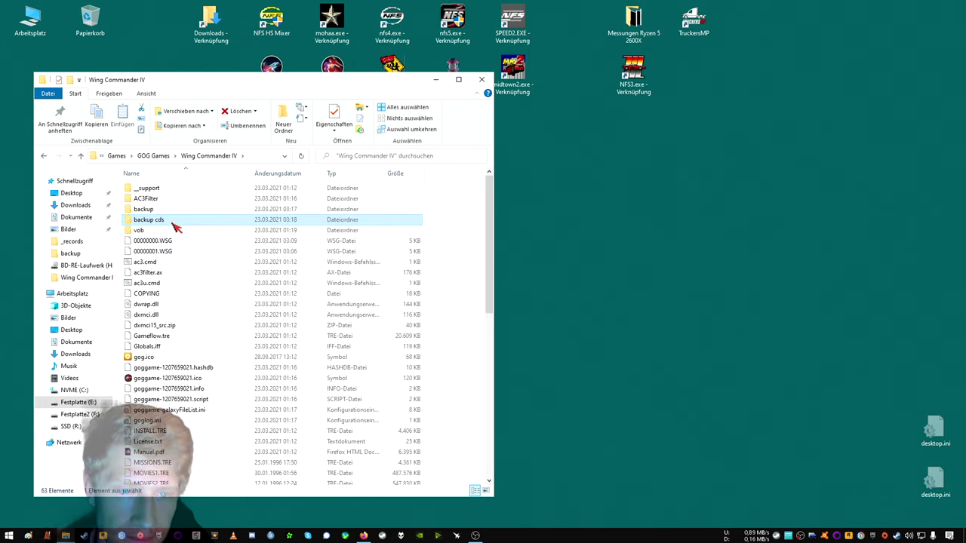
pyautogui.doubleClick(172, 224)
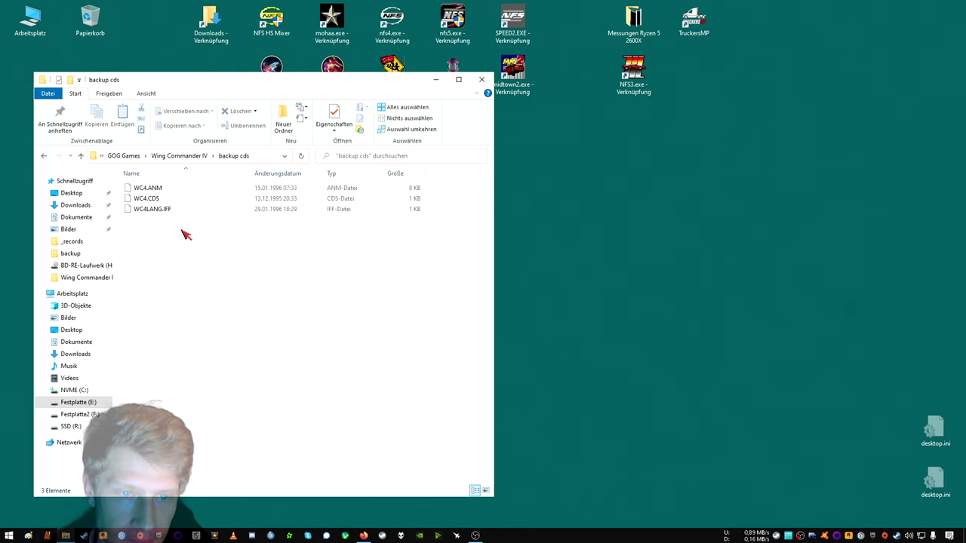
# Move Wc4.anm, Wc4.cds and Wc4lang.iff from the Wing Commander IV game folder into the backup folder.
pyautogui.click(195, 156)
pyautogui.scroll(-10, 175, 377)
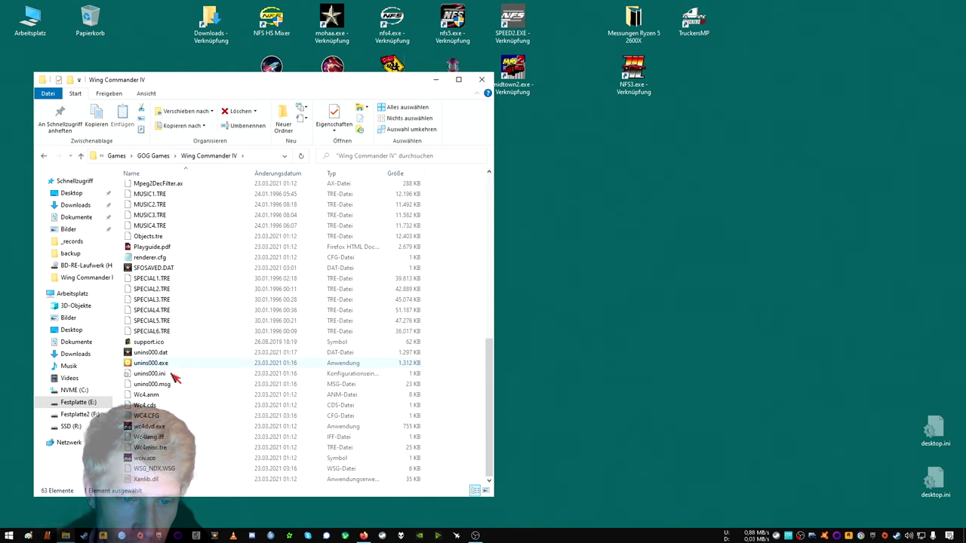
pyautogui.keyDown('ctrl'); pyautogui.click(145, 405); pyautogui.keyUp('ctrl')
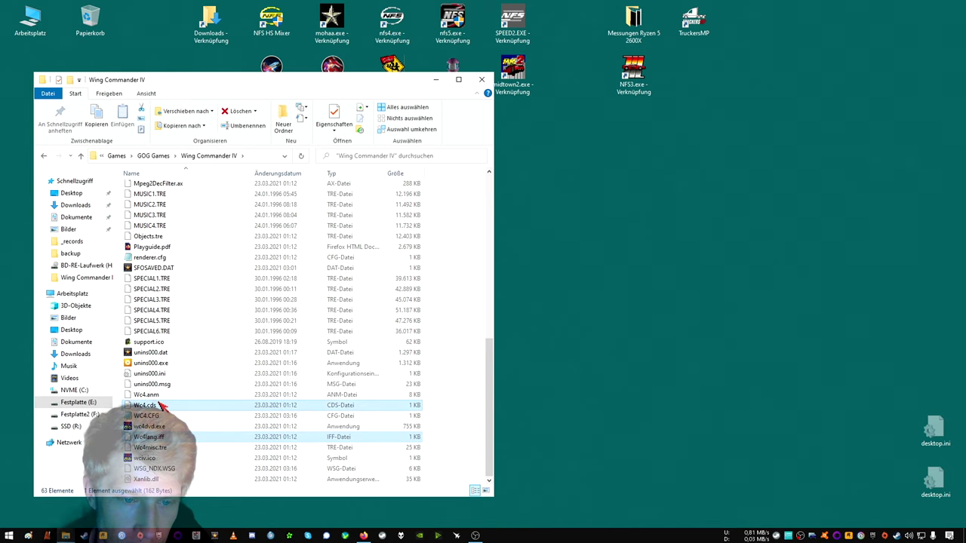
pyautogui.keyDown('ctrl'); pyautogui.click(145, 394); pyautogui.keyUp('ctrl')
pyautogui.rightClick(160, 397)
pyautogui.click(194, 339)
pyautogui.scroll(12, 198, 362)
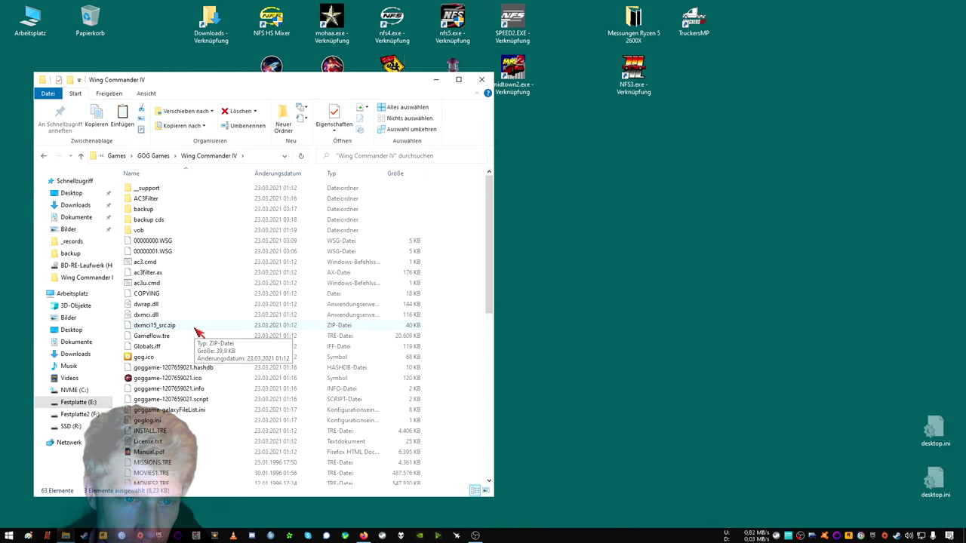
pyautogui.doubleClick(162, 214)
pyautogui.rightClick(179, 402)
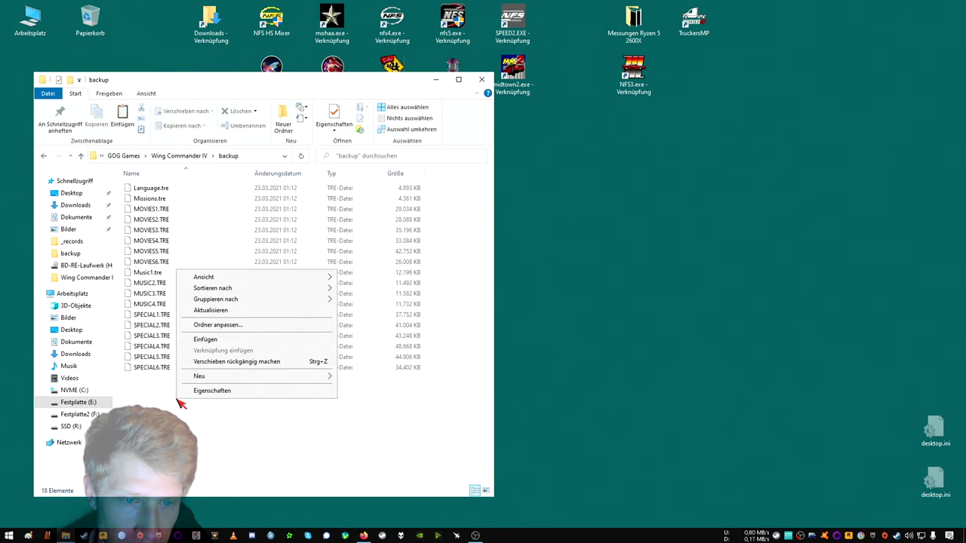
pyautogui.click(216, 340)
# Move WC4.ANM, WC4.CDS and WC4LANG.IFF from the backup cds folder into the Wing Commander IV game folder.
pyautogui.click(195, 156)
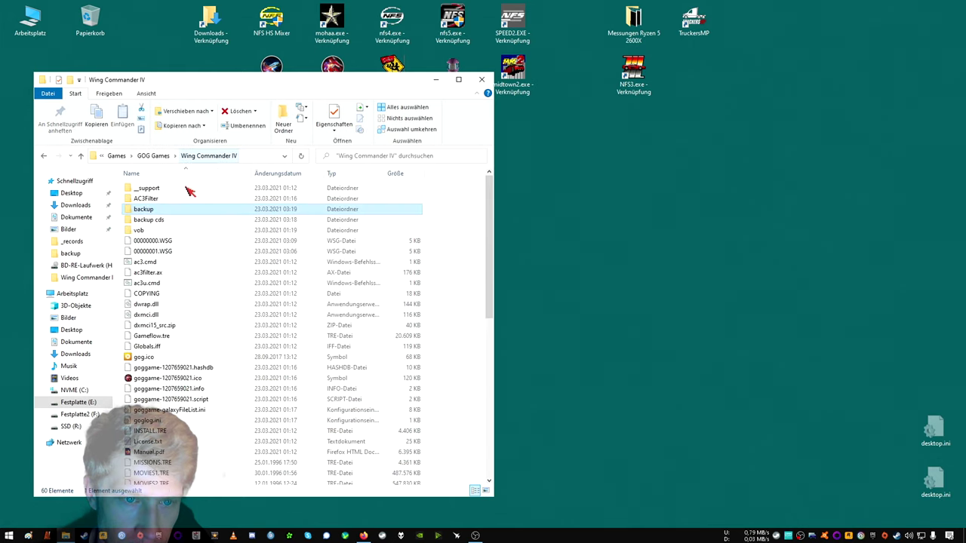
pyautogui.doubleClick(171, 220)
pyautogui.moveTo(160, 242); pyautogui.dragTo(168, 191)
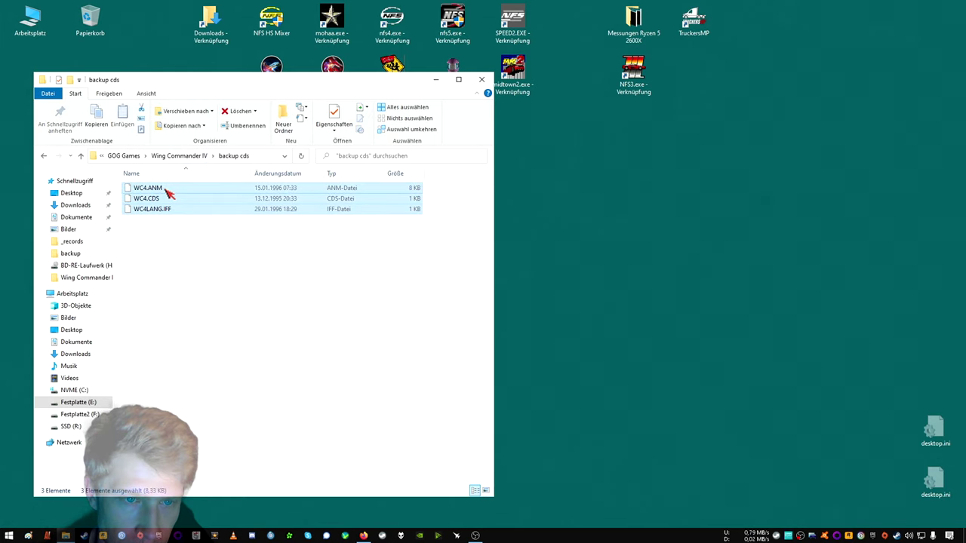
pyautogui.rightClick(168, 190)
pyautogui.click(193, 296)
pyautogui.click(194, 157)
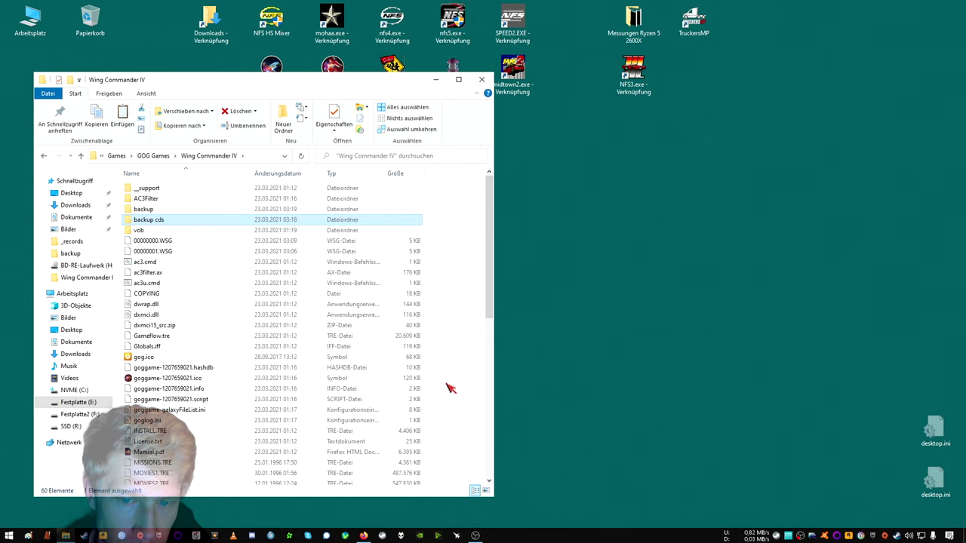
pyautogui.rightClick(447, 383)
pyautogui.click(470, 450)
# Try to launch Wing Commander 4 with the swapped WC4 files, and reopen the shortcut's file location.
pyautogui.click(481, 80)
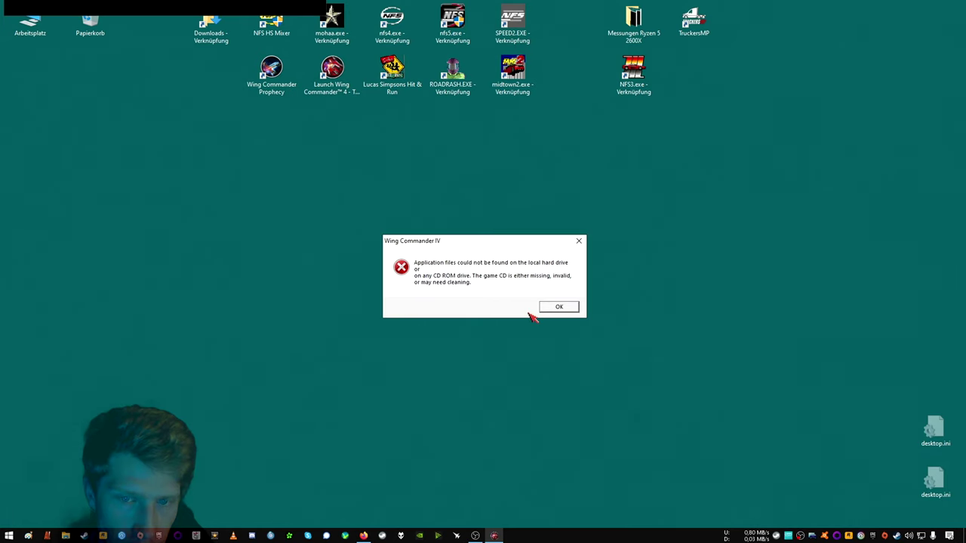
pyautogui.click(551, 307)
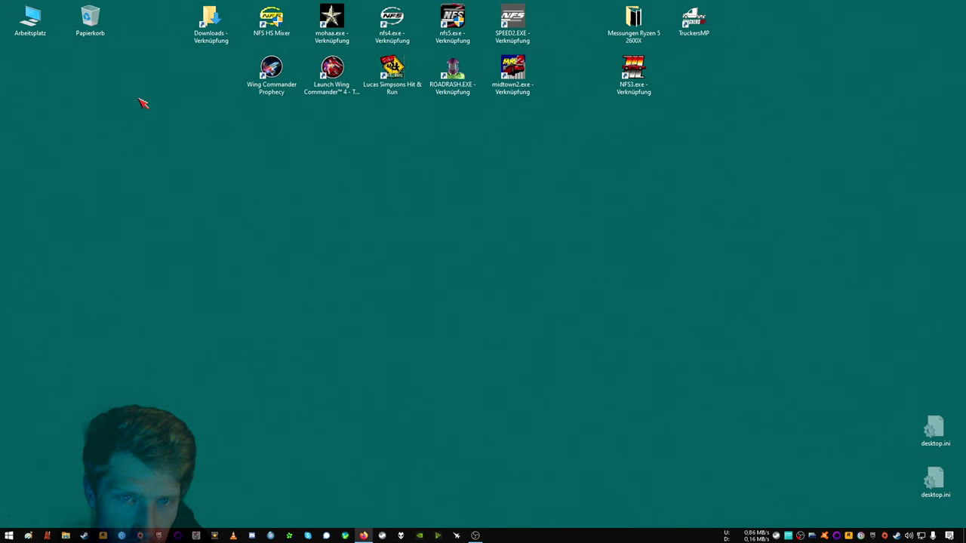
pyautogui.rightClick(332, 89)
pyautogui.click(359, 105)
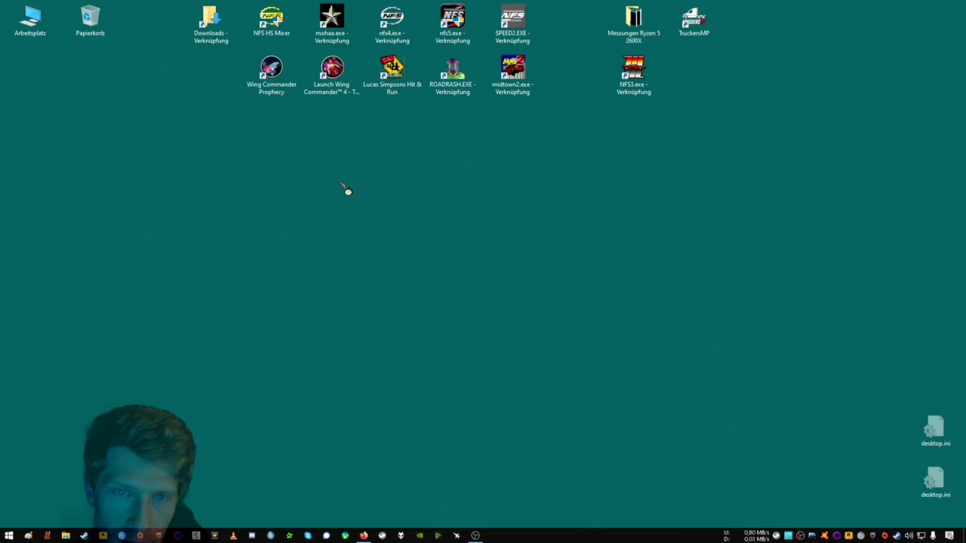
# Check the backup folder and move the 1996 SPECIAL1.TRE through SPECIAL6.TRE from the game folder into backup cds.
pyautogui.scroll(10, 164, 215)
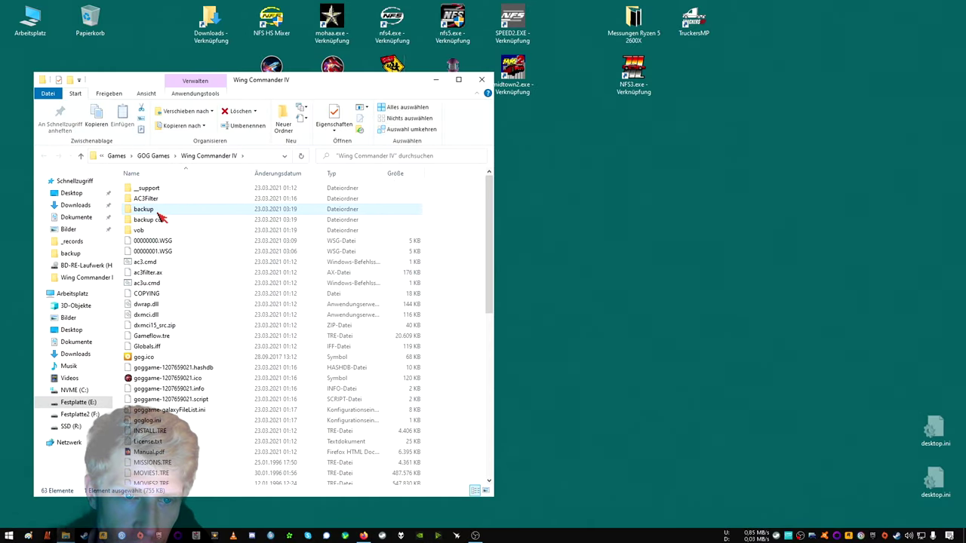
pyautogui.doubleClick(164, 215)
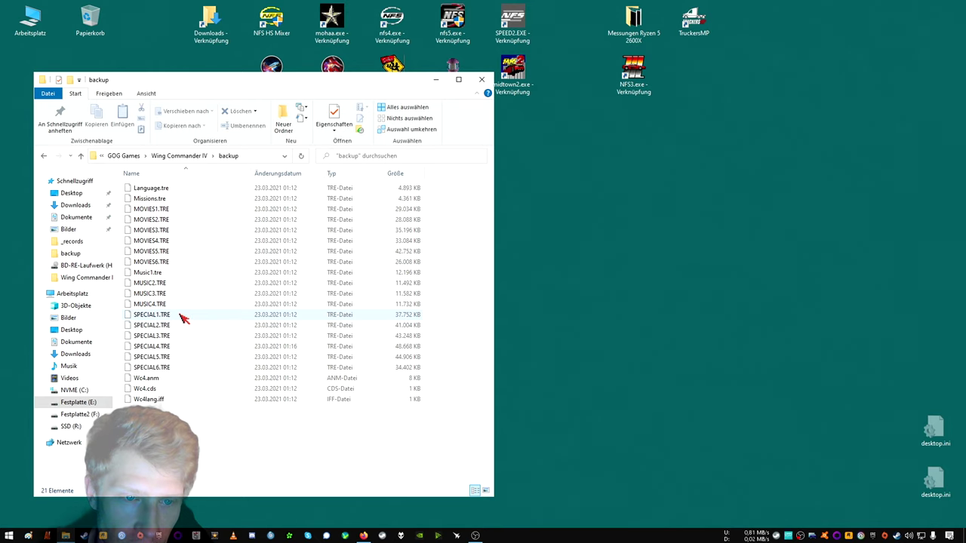
pyautogui.click(178, 156)
pyautogui.scroll(-10, 219, 310)
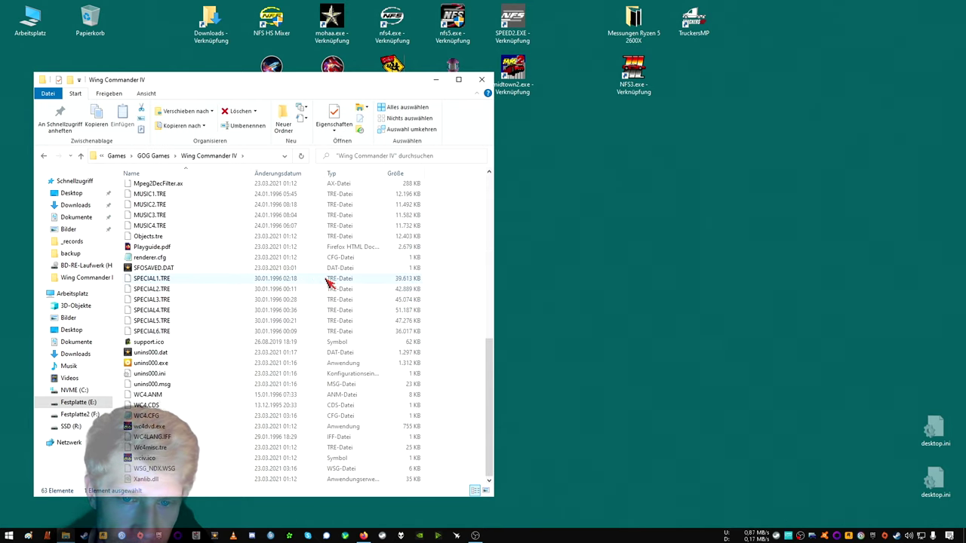
pyautogui.moveTo(426, 295); pyautogui.dragTo(345, 334)
pyautogui.rightClick(344, 334)
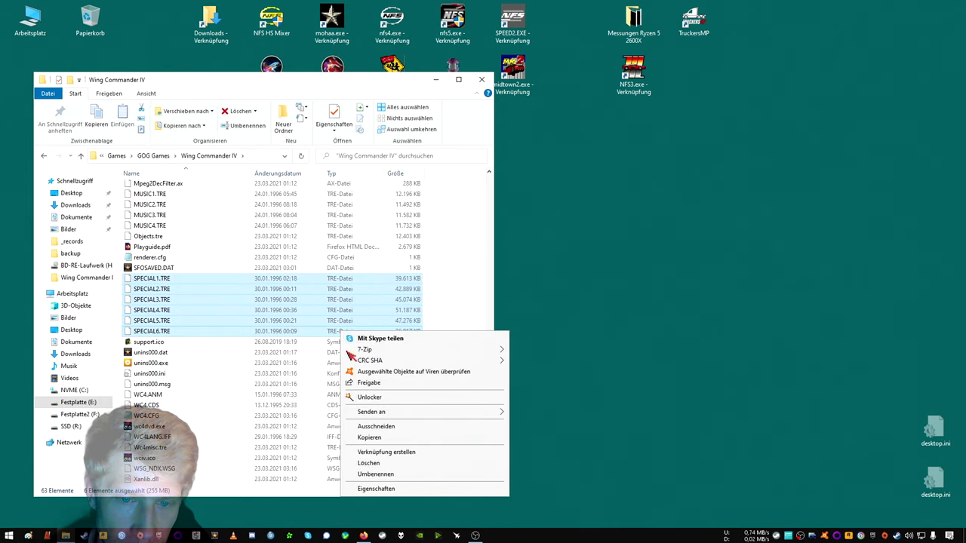
pyautogui.click(372, 427)
pyautogui.scroll(10, 237, 334)
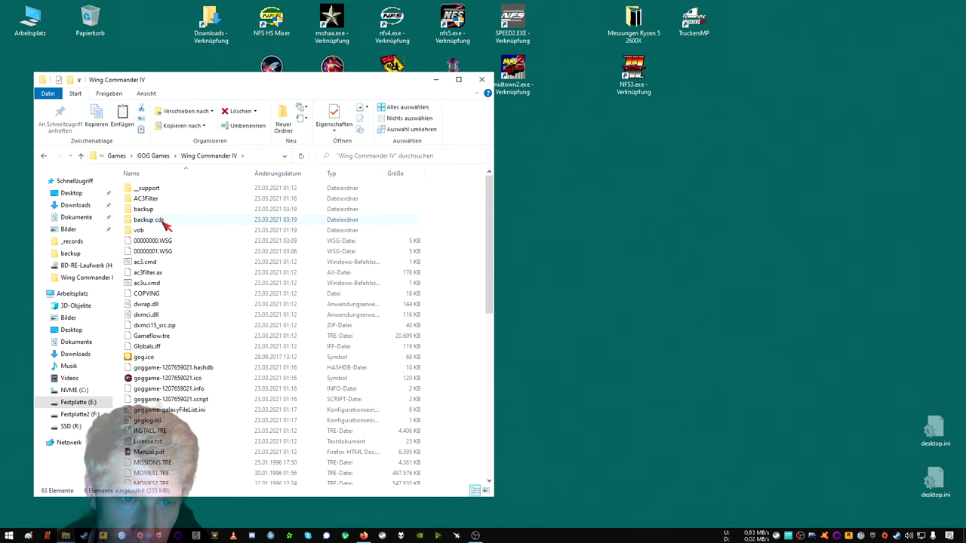
pyautogui.doubleClick(163, 220)
pyautogui.rightClick(180, 279)
pyautogui.click(237, 349)
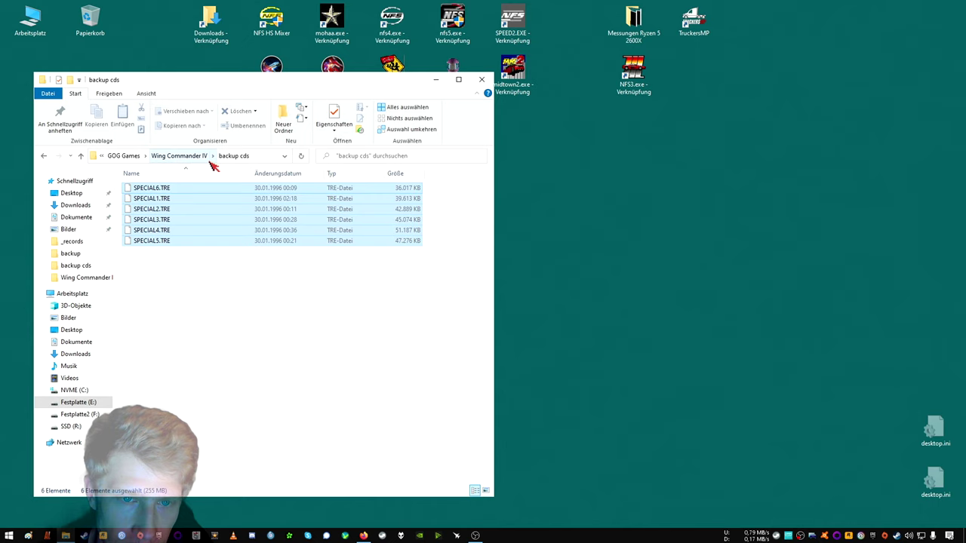
# Move the original SPECIAL1.TRE through SPECIAL6.TRE from the backup folder back into the Wing Commander IV game folder.
pyautogui.click(191, 159)
pyautogui.doubleClick(155, 219)
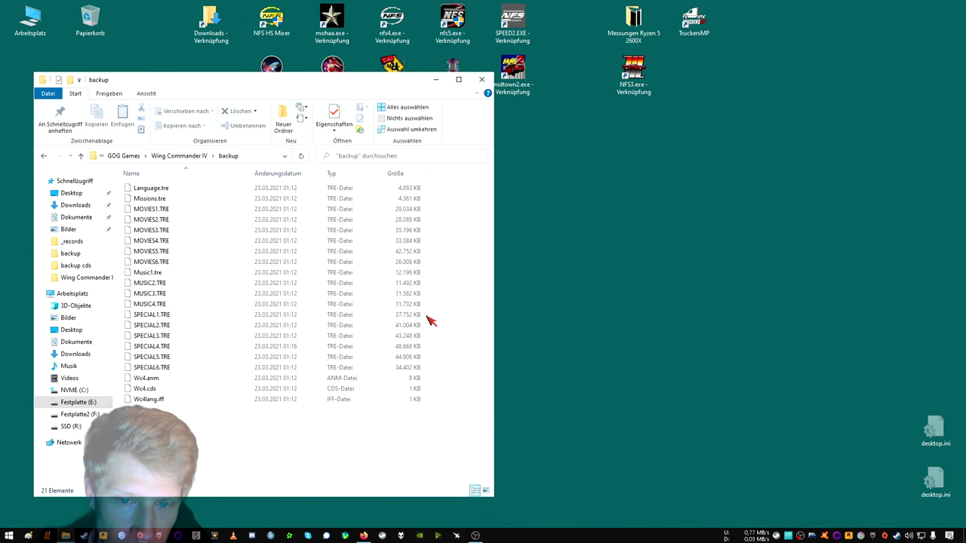
pyautogui.moveTo(431, 321); pyautogui.dragTo(254, 370)
pyautogui.rightClick(255, 371)
pyautogui.click(298, 296)
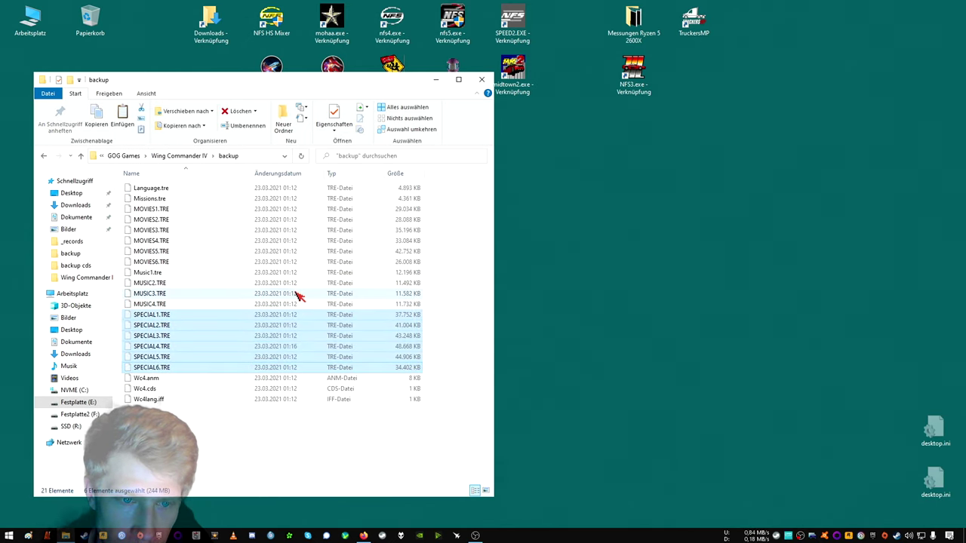
pyautogui.hotkey('alt', 'Up')
pyautogui.scroll(-10, 215, 317)
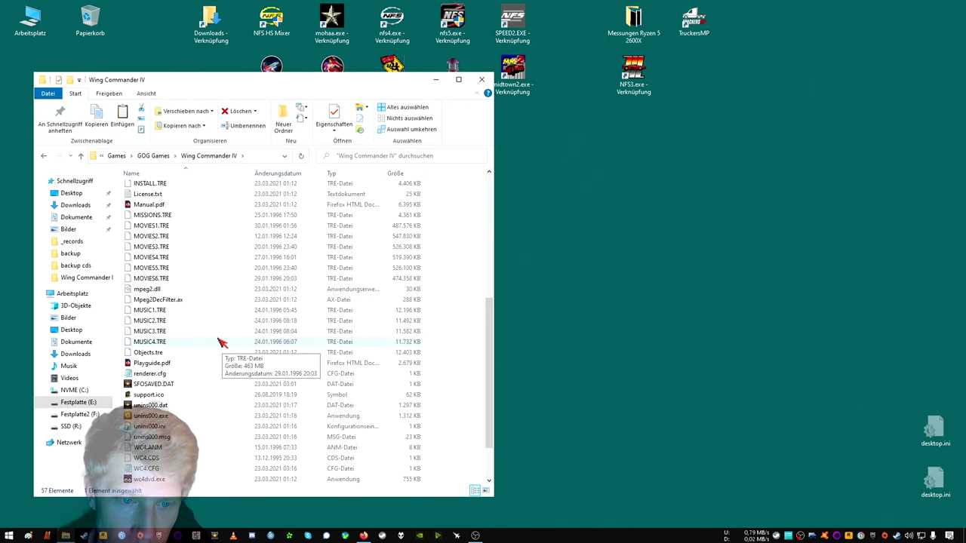
pyautogui.rightClick(446, 347)
pyautogui.click(460, 414)
# Try to launch Wing Commander 4 with the original SPECIAL files restored, and reopen the shortcut's file location.
pyautogui.click(481, 81)
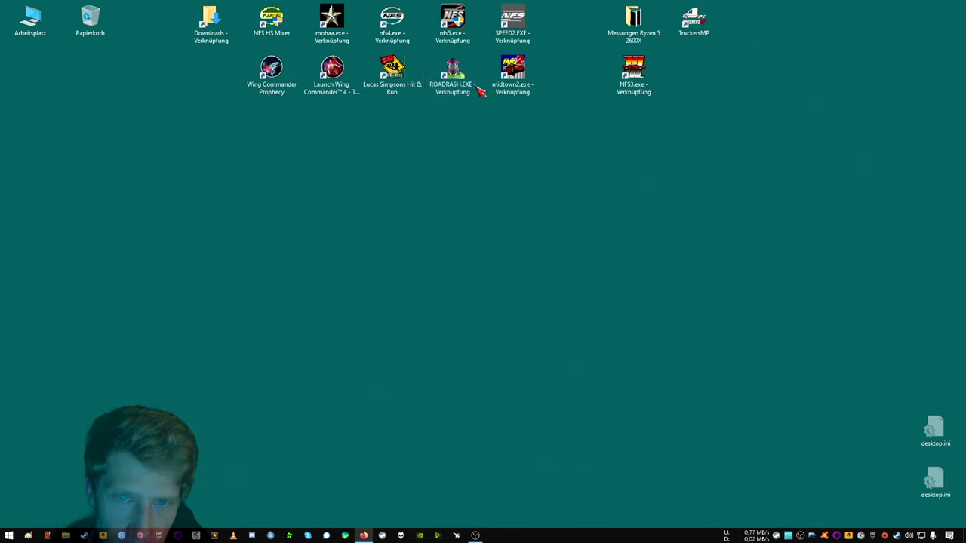
pyautogui.doubleClick(355, 95)
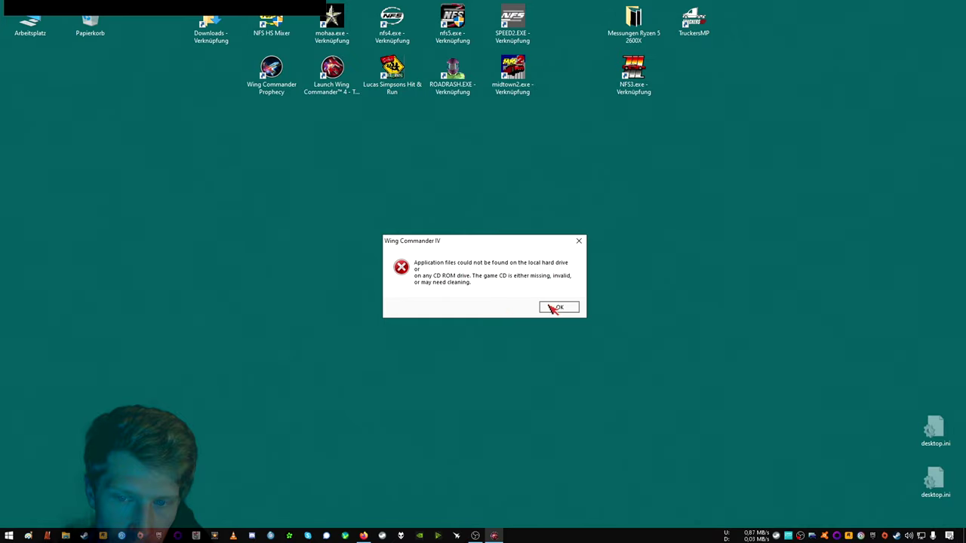
pyautogui.click(558, 308)
pyautogui.rightClick(352, 86)
pyautogui.click(369, 106)
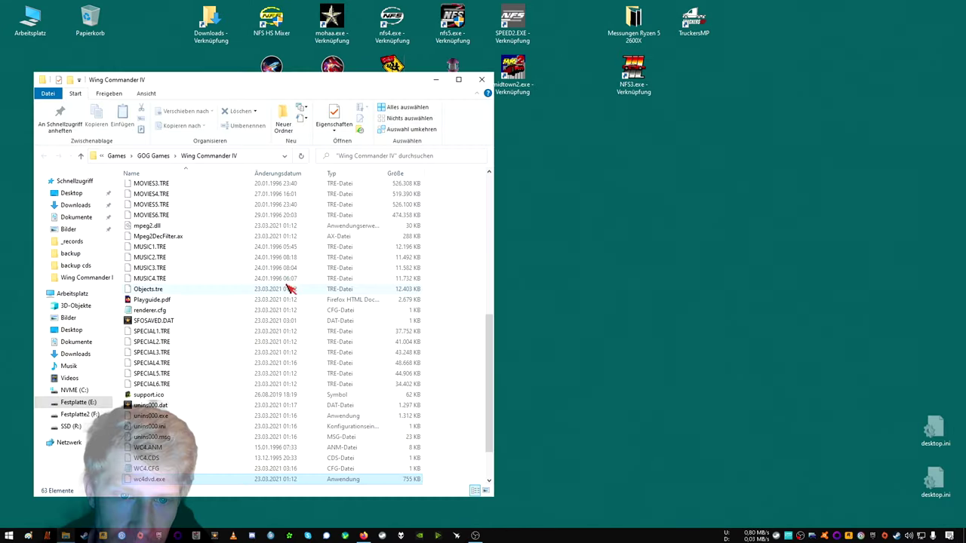
# Check the remaining backup files and move the 1996 WC4LANG.IFF from the game folder into backup cds.
pyautogui.scroll(11, 200, 395)
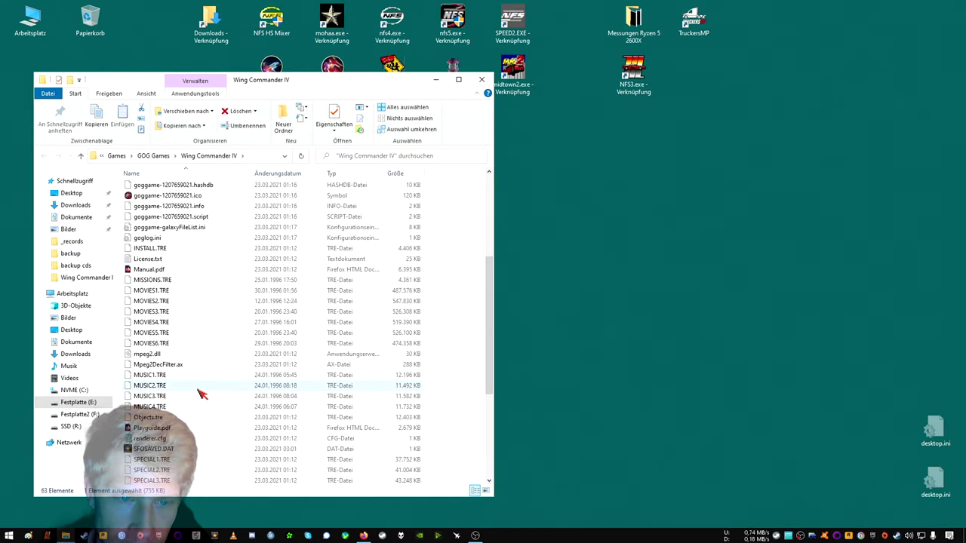
pyautogui.doubleClick(154, 213)
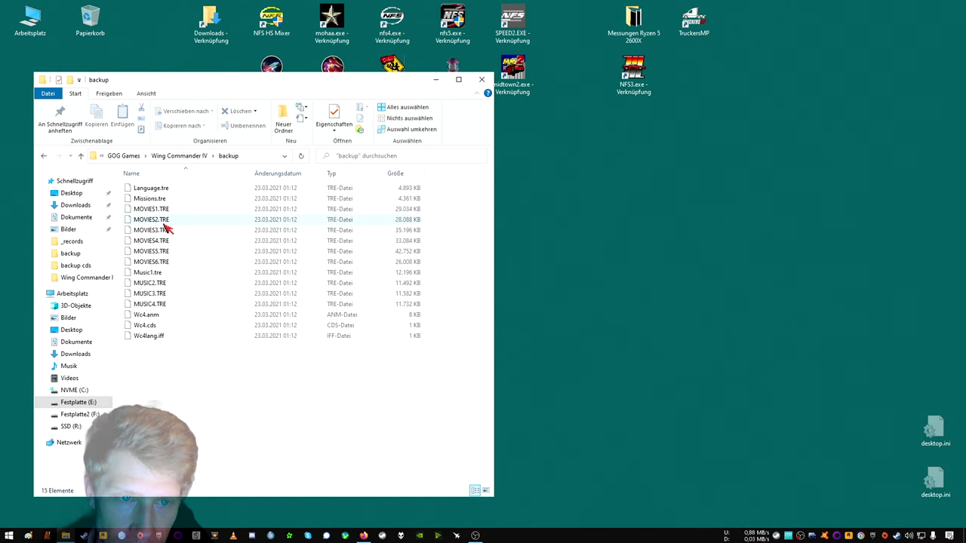
pyautogui.click(159, 338)
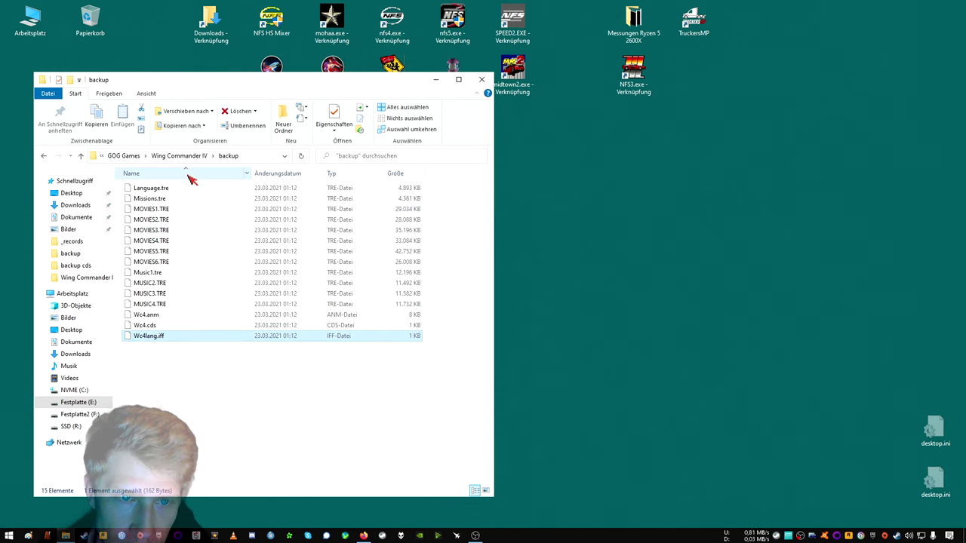
pyautogui.hotkey('alt', 'Left')
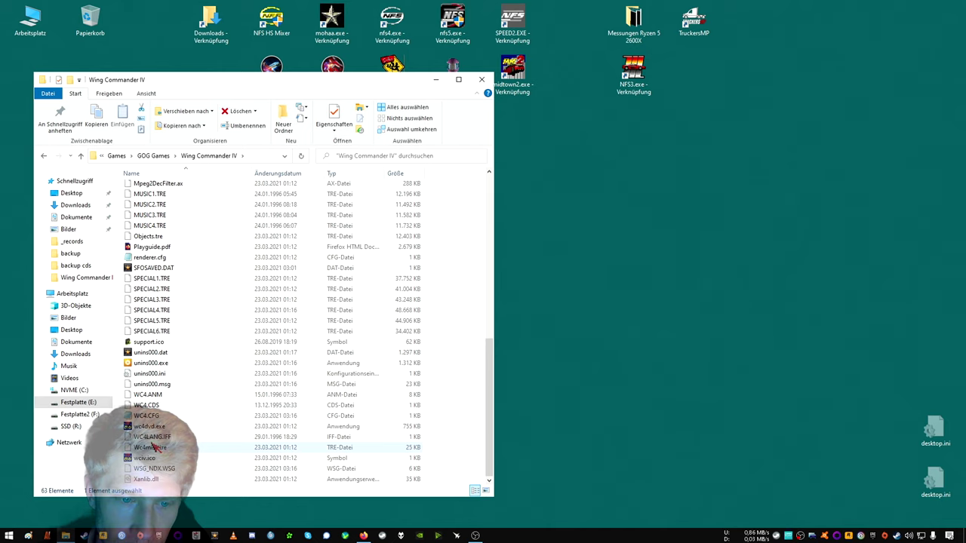
pyautogui.rightClick(155, 447)
pyautogui.press('Escape')
pyautogui.rightClick(148, 436)
pyautogui.press('Escape')
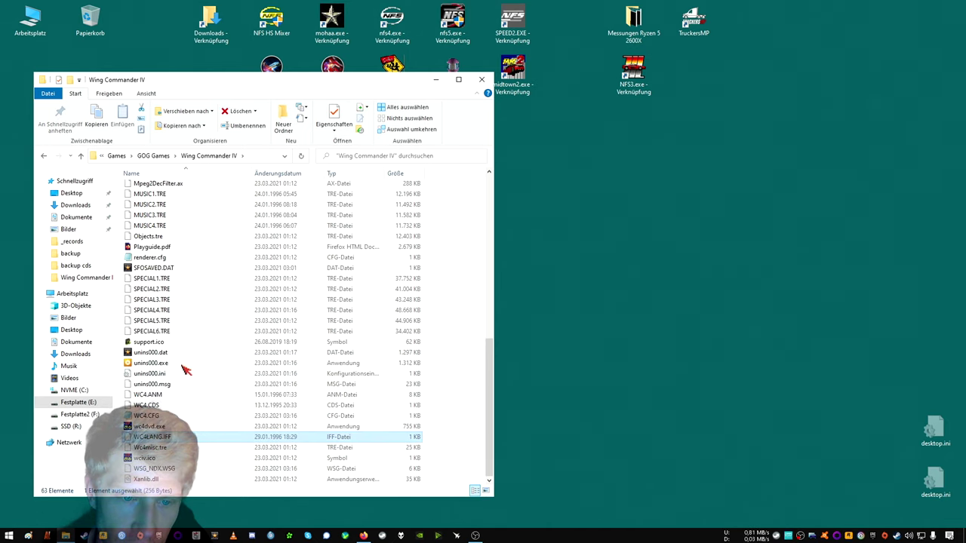
pyautogui.scroll(12, 216, 340)
pyautogui.doubleClick(157, 221)
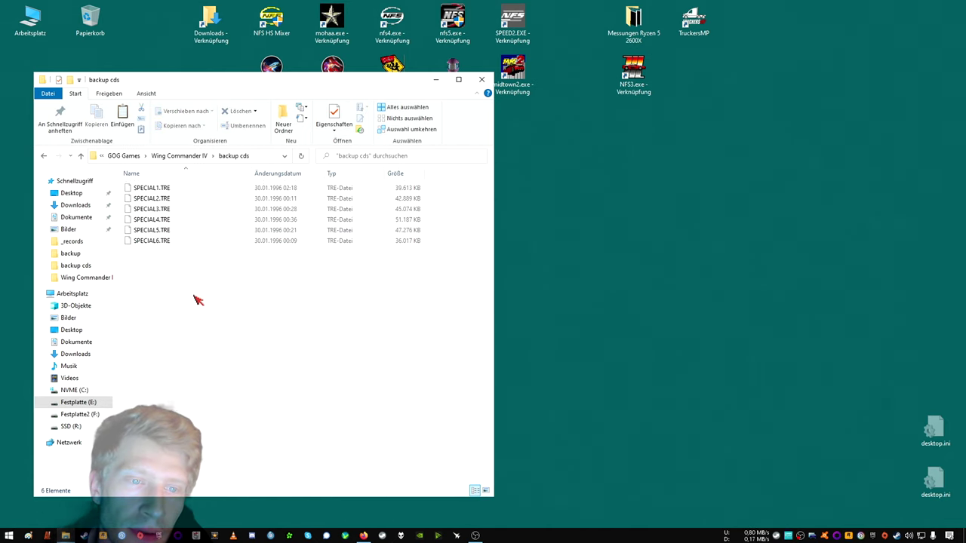
pyautogui.rightClick(195, 300)
pyautogui.click(227, 367)
# Move the original Wc4lang.iff from the backup folder back into the Wing Commander IV game folder.
pyautogui.click(202, 157)
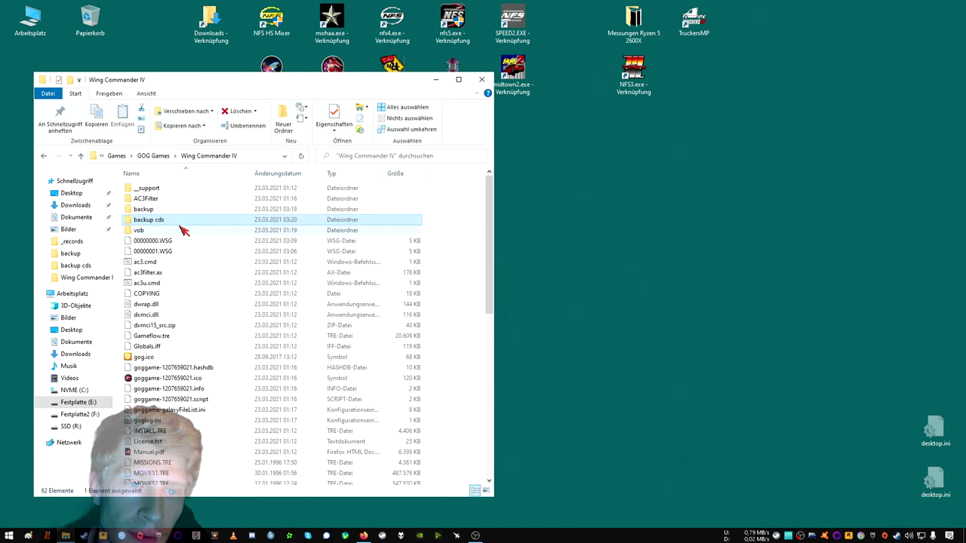
pyautogui.doubleClick(147, 209)
pyautogui.rightClick(157, 340)
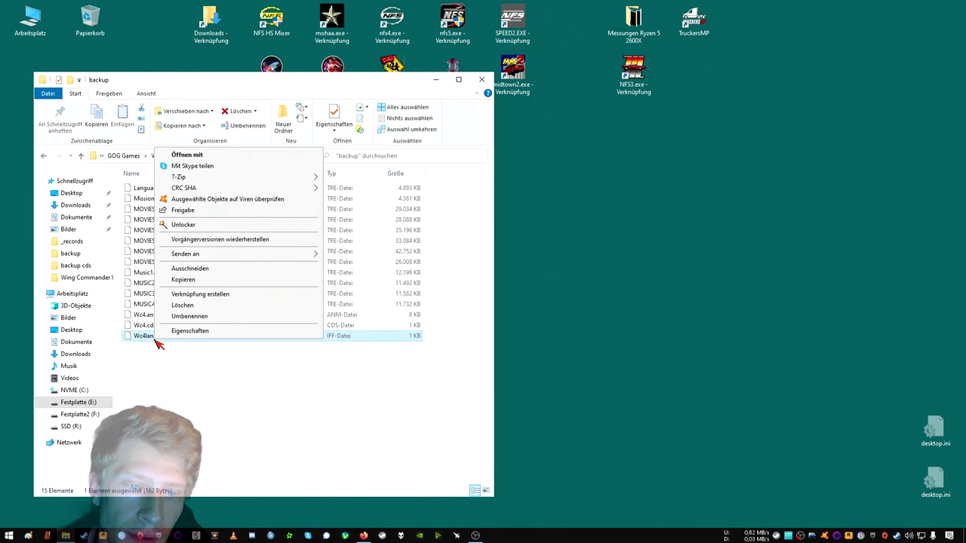
pyautogui.click(207, 280)
pyautogui.hotkey('alt', 'Up')
pyautogui.rightClick(446, 362)
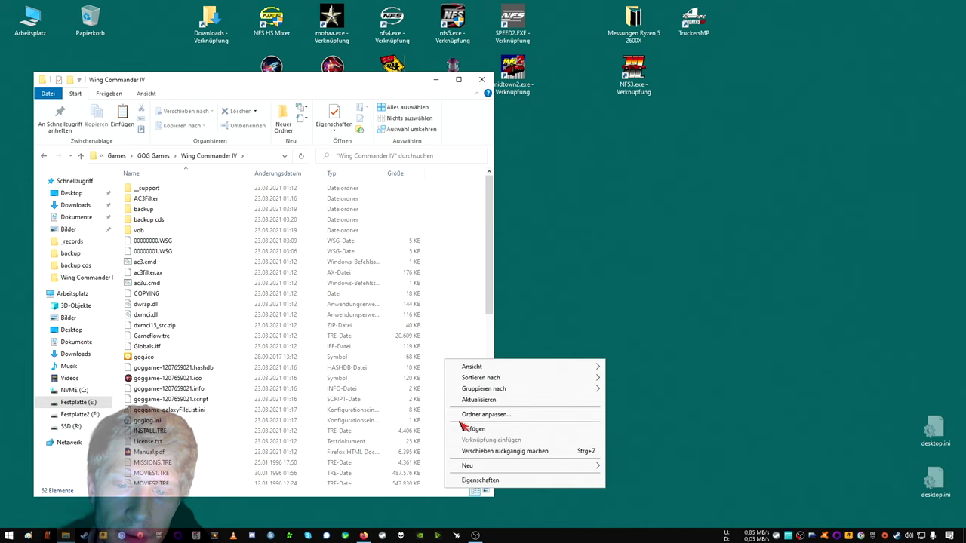
pyautogui.click(473, 429)
# Try to launch the game from wc4dvd.exe with the original Wc4lang.iff restored.
pyautogui.scroll(-10, 301, 317)
pyautogui.doubleClick(159, 459)
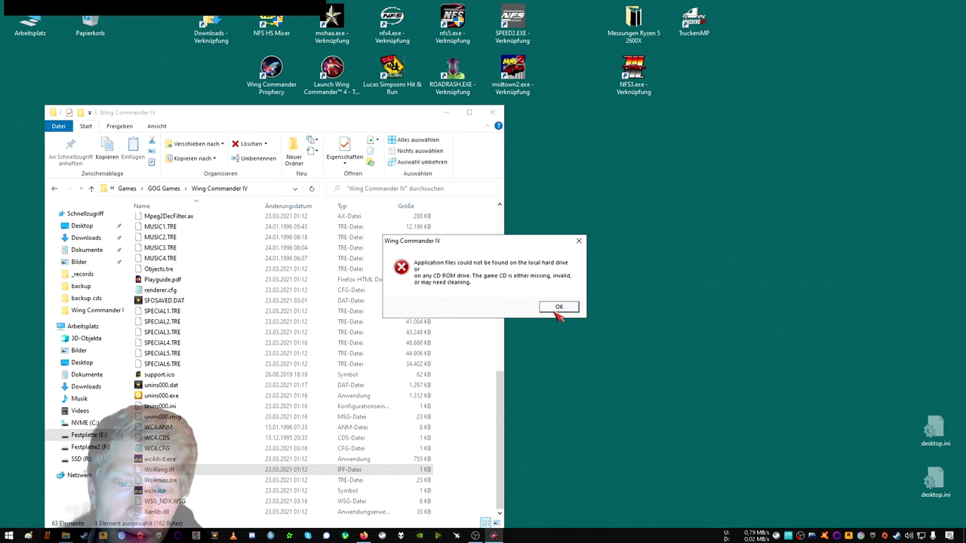
pyautogui.click(557, 309)
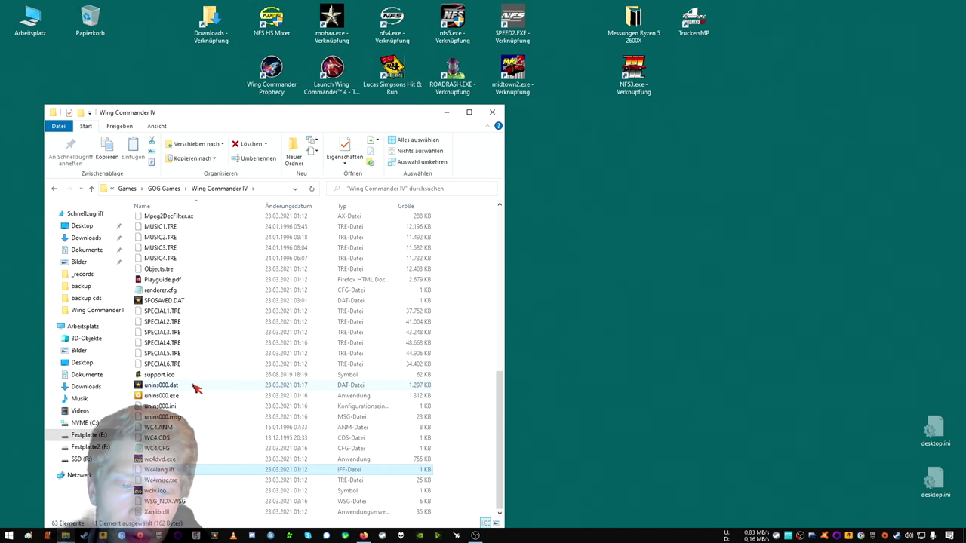
# Check the backup folder for the original Wc4.cds and move the 1995 WC4.CDS from the game folder into backup cds.
pyautogui.scroll(15, 224, 438)
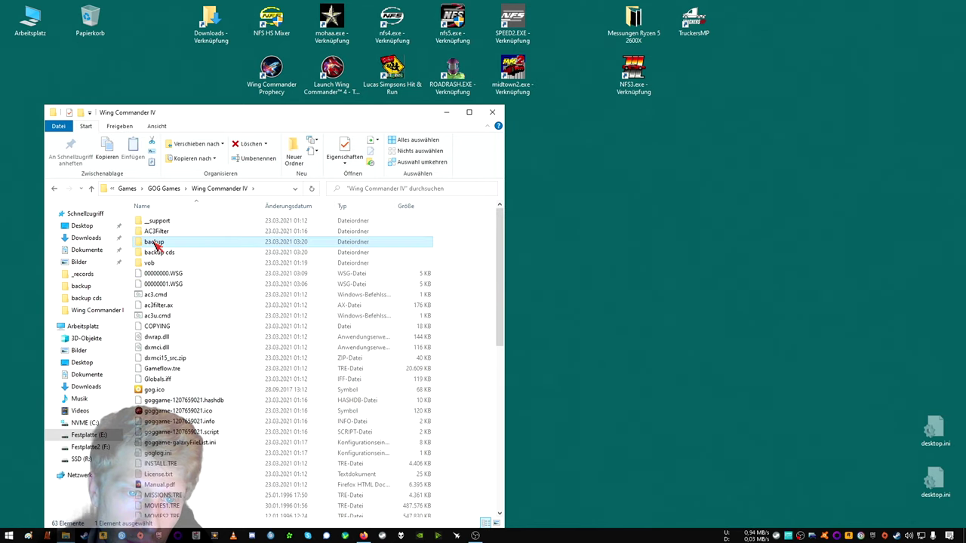
pyautogui.doubleClick(150, 245)
pyautogui.click(169, 362)
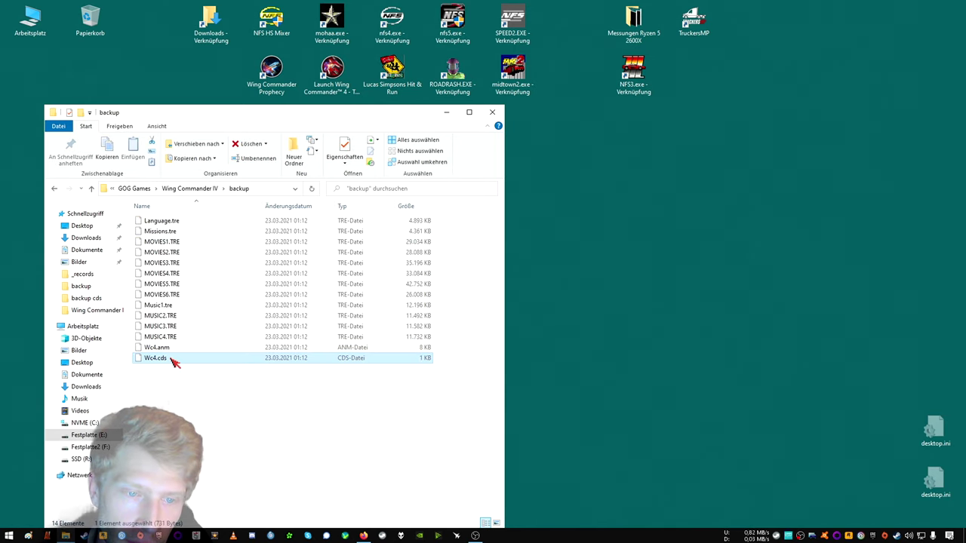
pyautogui.click(211, 189)
pyautogui.scroll(-10, 179, 411)
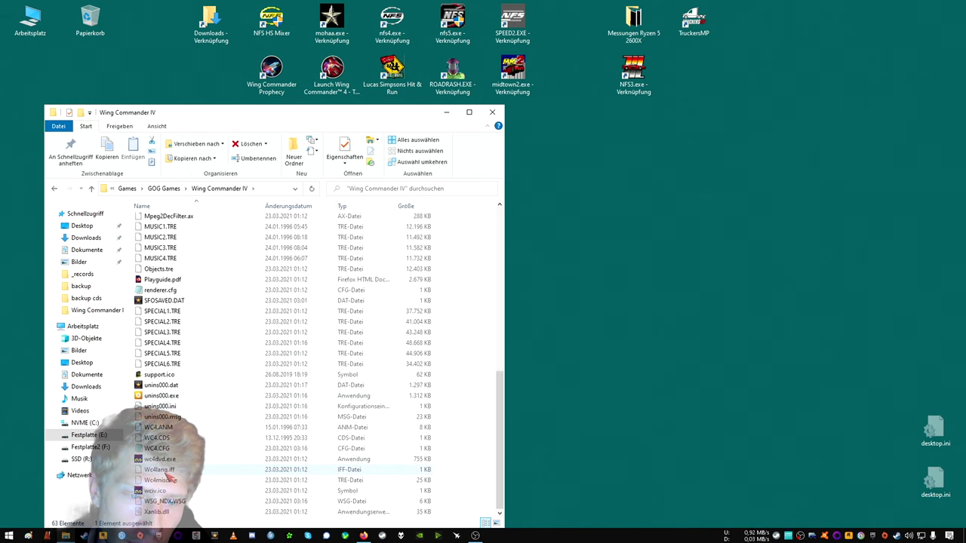
pyautogui.rightClick(171, 439)
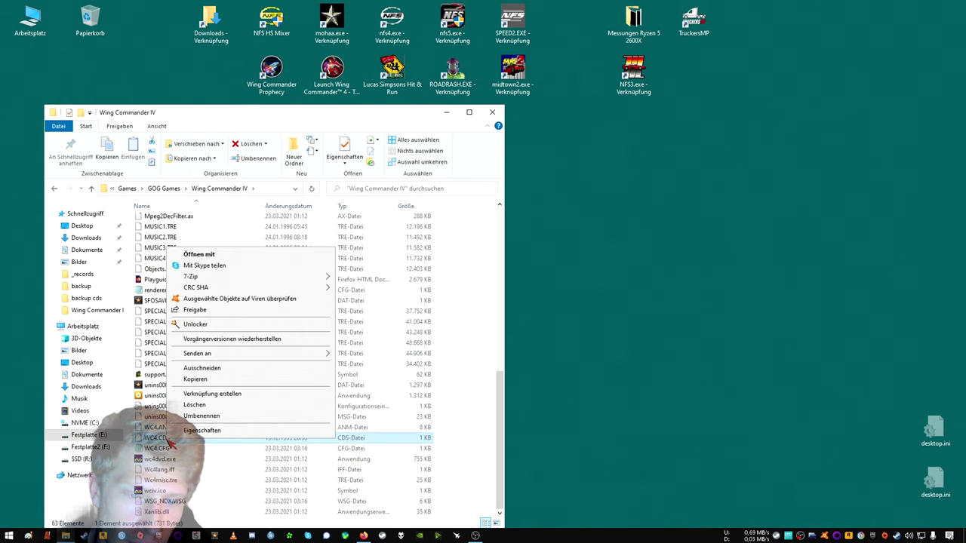
pyautogui.click(214, 379)
pyautogui.scroll(10, 211, 351)
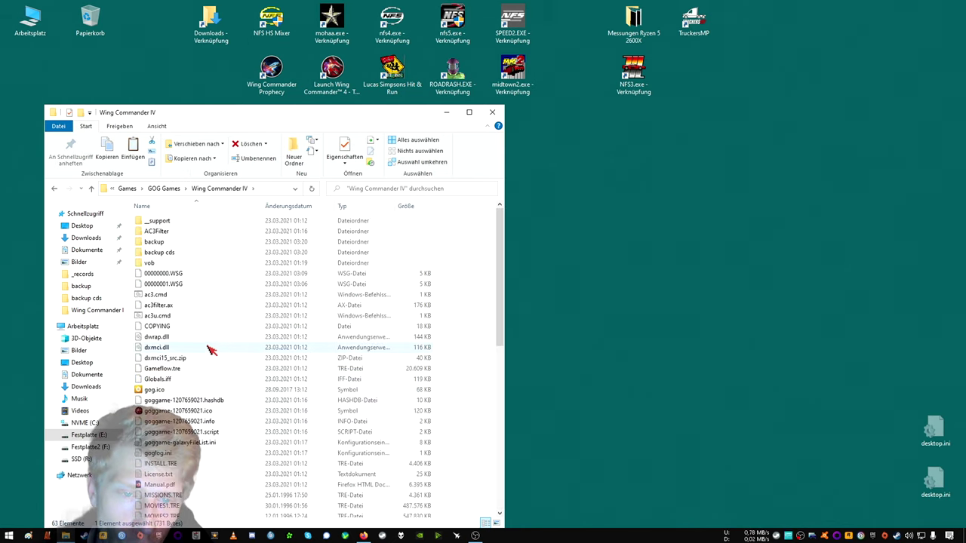
pyautogui.doubleClick(178, 259)
pyautogui.rightClick(194, 331)
pyautogui.click(231, 402)
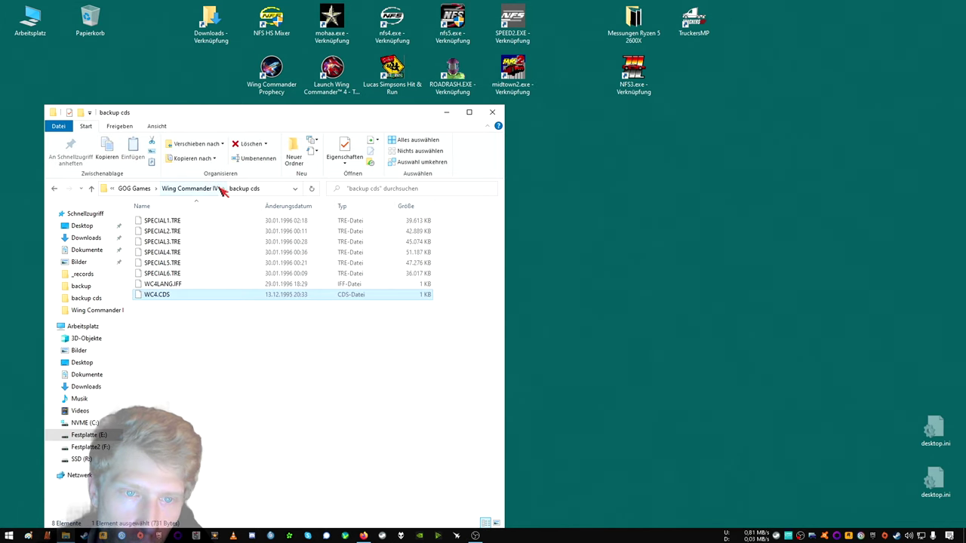
# Move the original Wc4.cds from backup into the Wing Commander IV folder and try to launch the game.
pyautogui.click(218, 189)
pyautogui.doubleClick(164, 242)
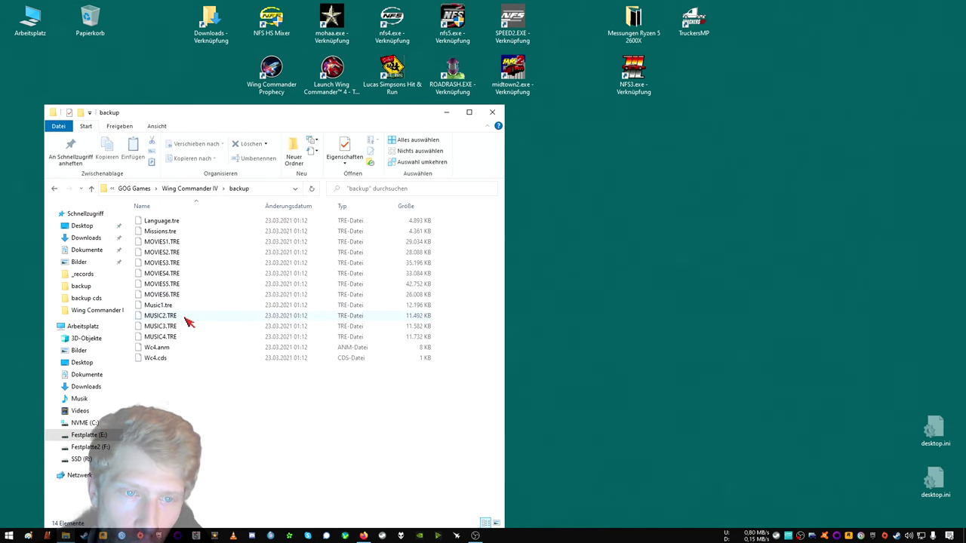
pyautogui.rightClick(165, 358)
pyautogui.click(214, 294)
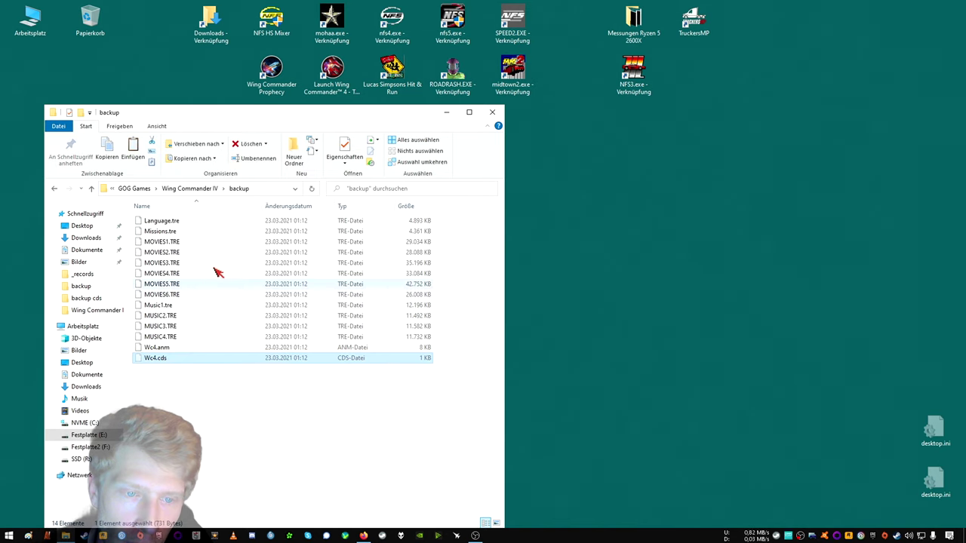
pyautogui.click(211, 188)
pyautogui.rightClick(464, 384)
pyautogui.click(490, 451)
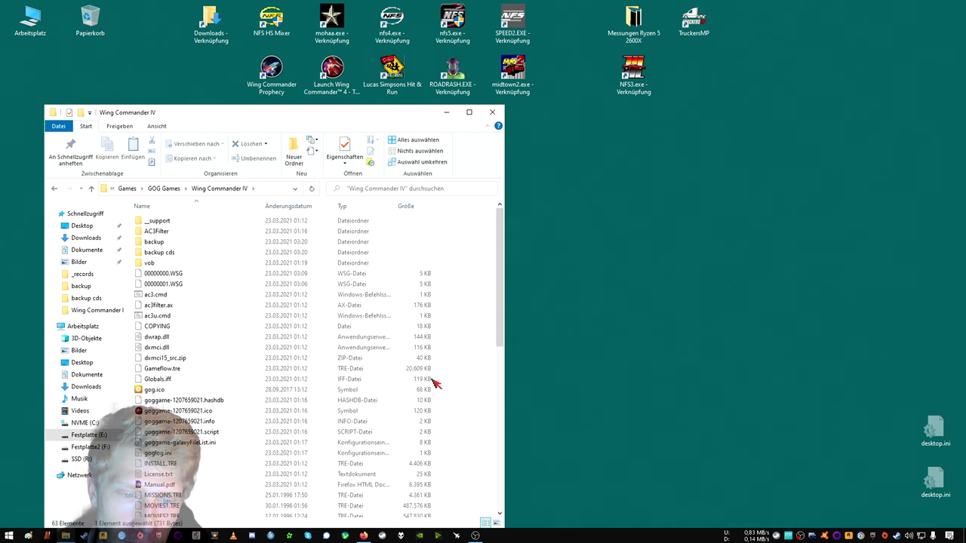
pyautogui.doubleClick(332, 71)
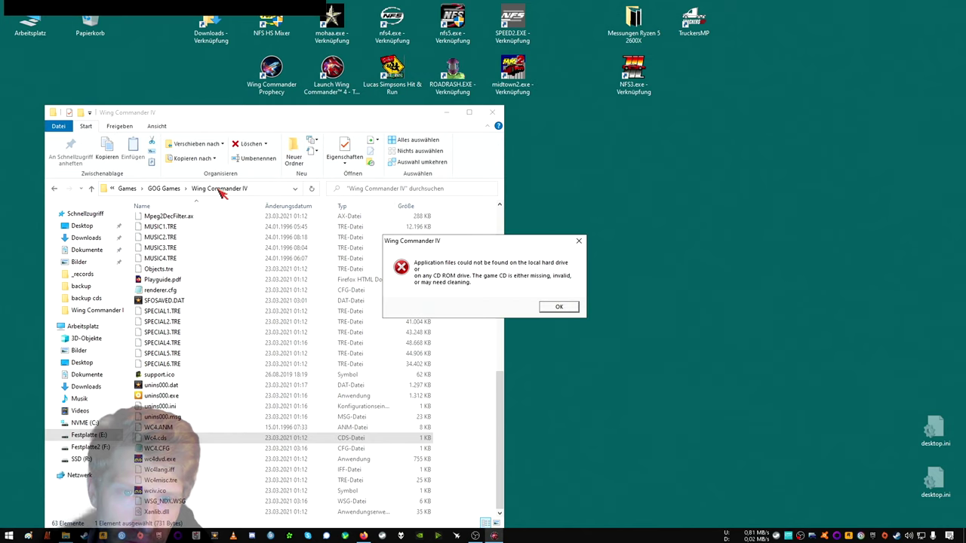
pyautogui.click(541, 305)
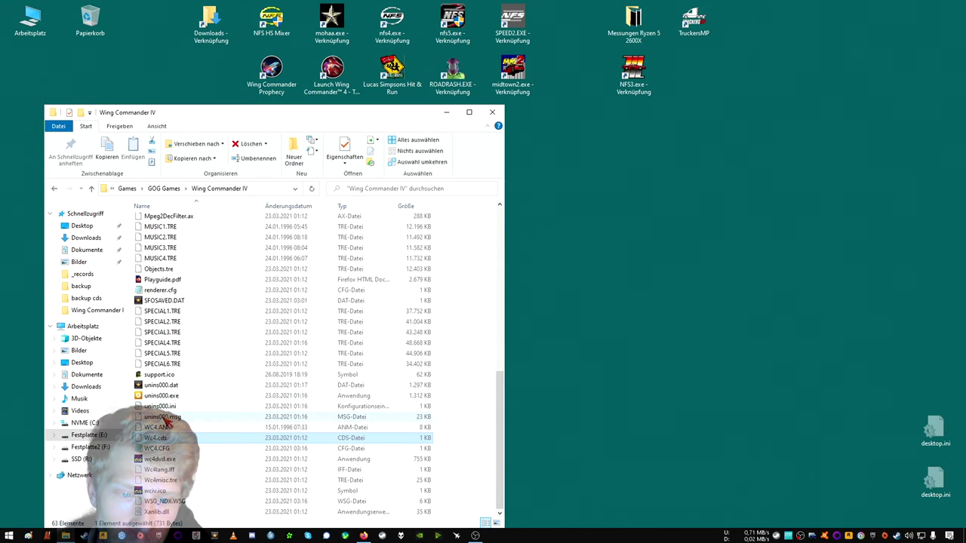
# Move the 1996 WC4.ANM from the Wing Commander IV game folder into backup cds.
pyautogui.click(164, 427)
pyautogui.rightClick(166, 427)
pyautogui.click(205, 381)
pyautogui.scroll(7, 226, 316)
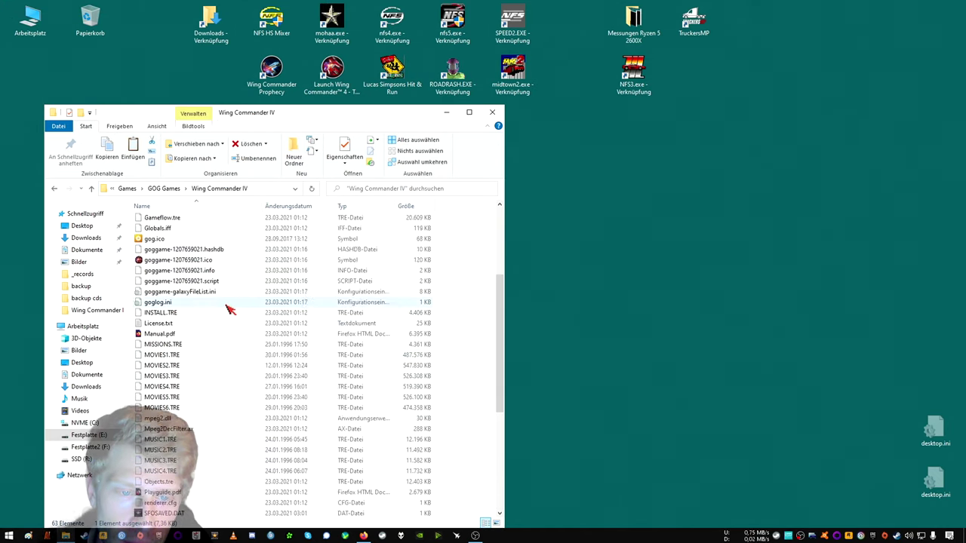
pyautogui.scroll(3, 230, 309)
pyautogui.doubleClick(181, 255)
pyautogui.rightClick(214, 329)
pyautogui.click(247, 394)
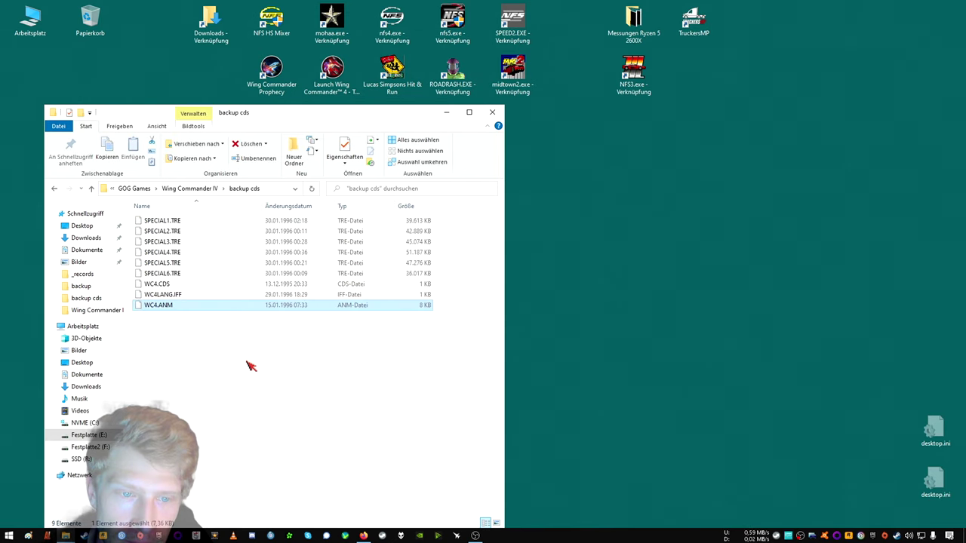
# Move the original Wc4.anm from backup into the game folder and try to launch Wing Commander 4.
pyautogui.click(210, 194)
pyautogui.doubleClick(190, 240)
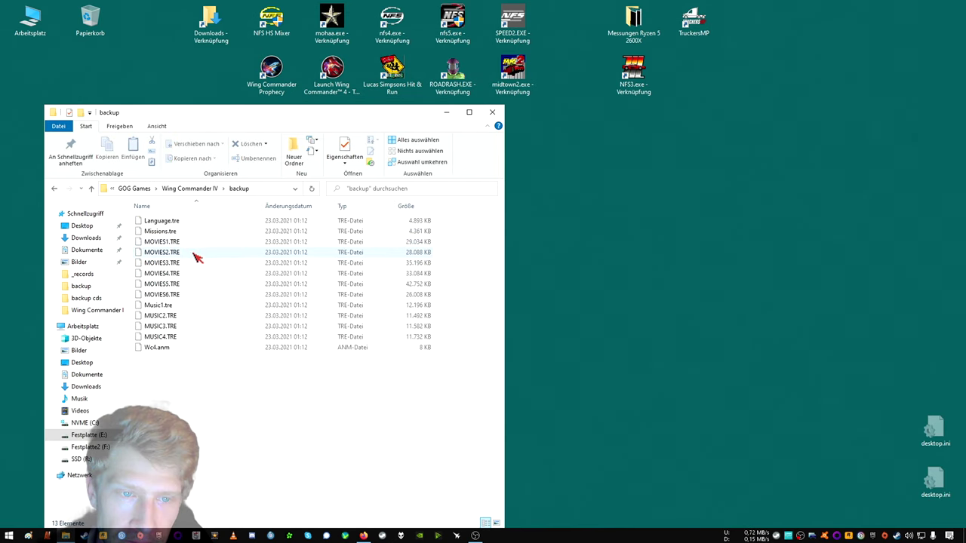
pyautogui.click(160, 347)
pyautogui.rightClick(161, 346)
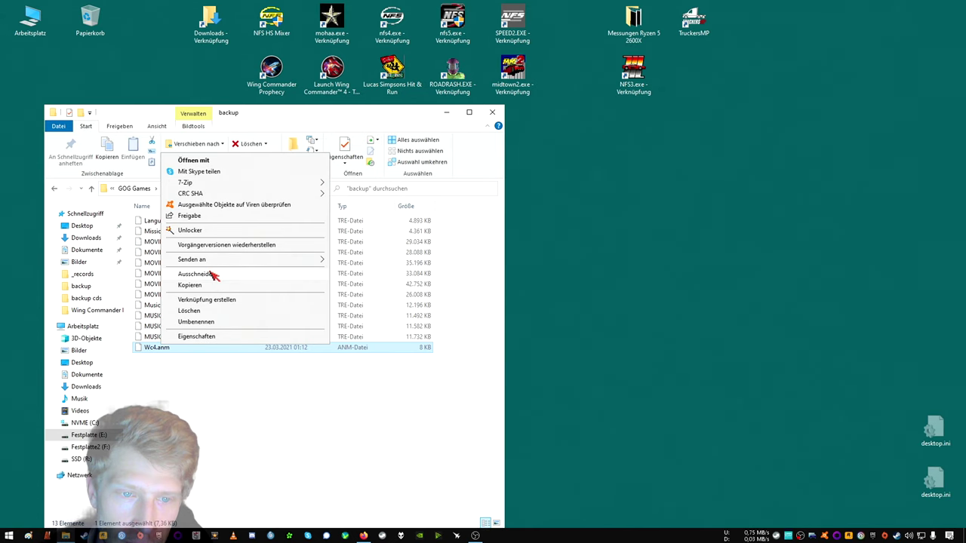
pyautogui.click(212, 275)
pyautogui.click(218, 187)
pyautogui.rightClick(468, 349)
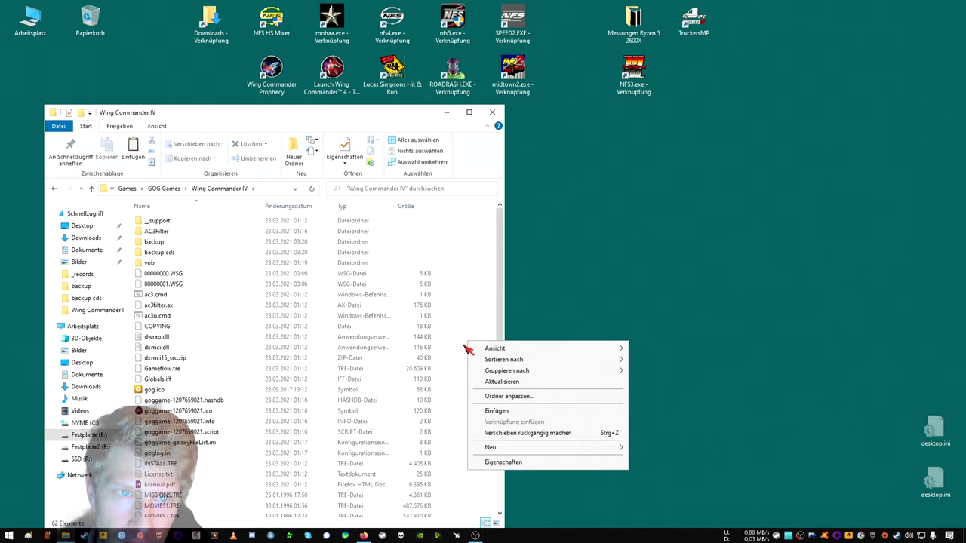
pyautogui.click(491, 413)
pyautogui.doubleClick(332, 75)
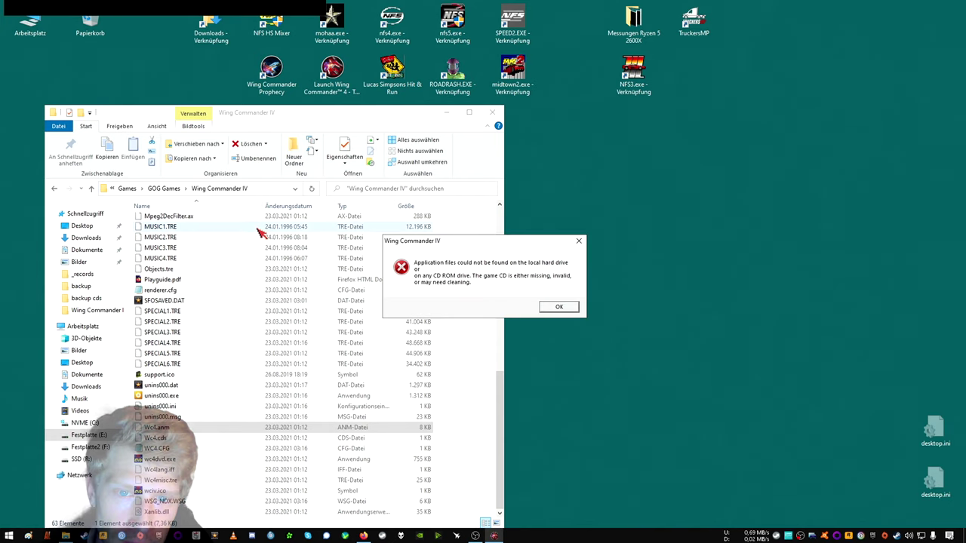
pyautogui.click(558, 307)
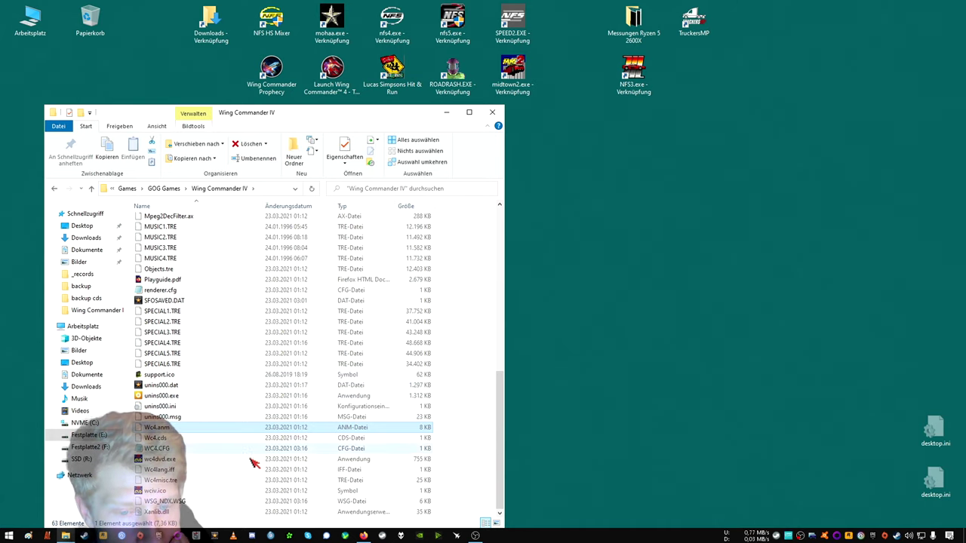
# Retry launching Wing Commander 4 from the desktop shortcut and look over the game folder's file list.
pyautogui.scroll(3, 238, 452)
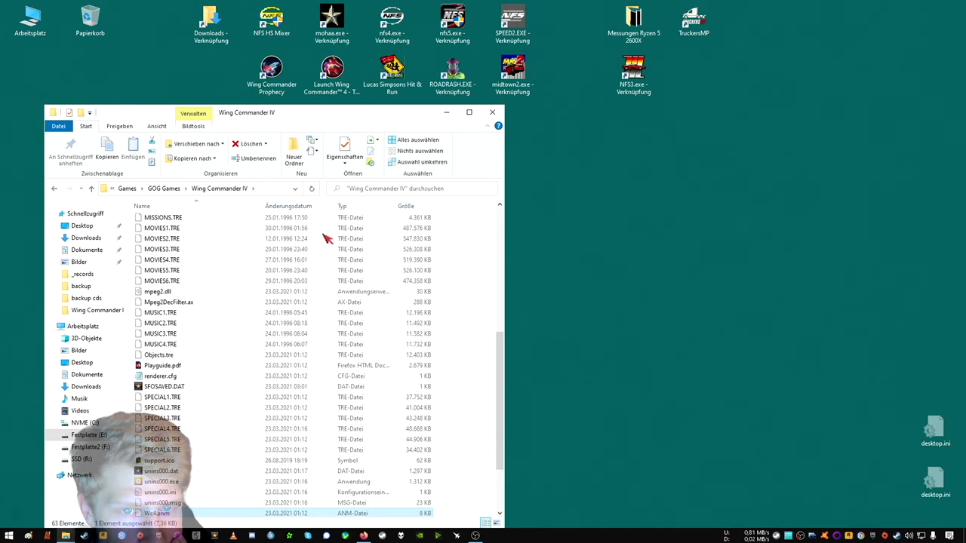
pyautogui.doubleClick(336, 95)
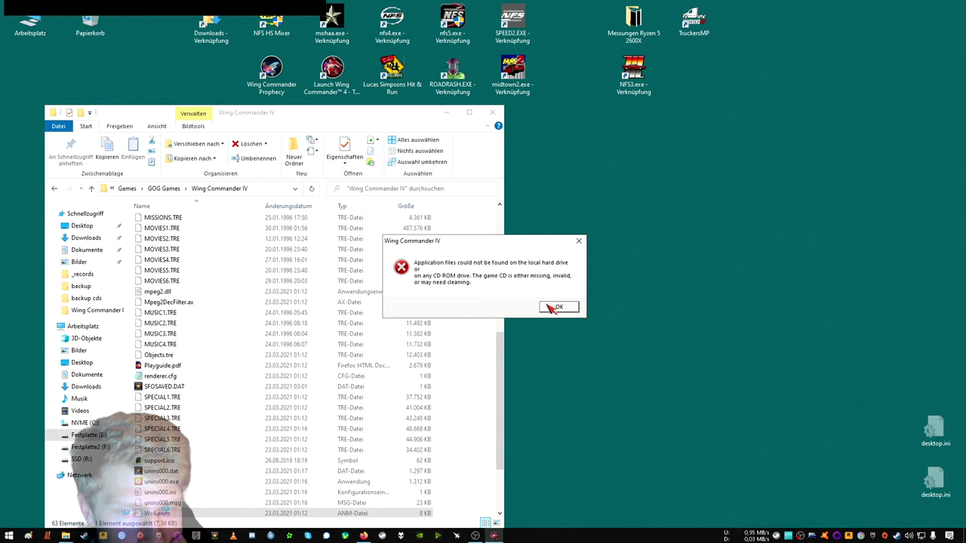
pyautogui.click(558, 308)
pyautogui.click(468, 434)
pyautogui.scroll(-3, 468, 432)
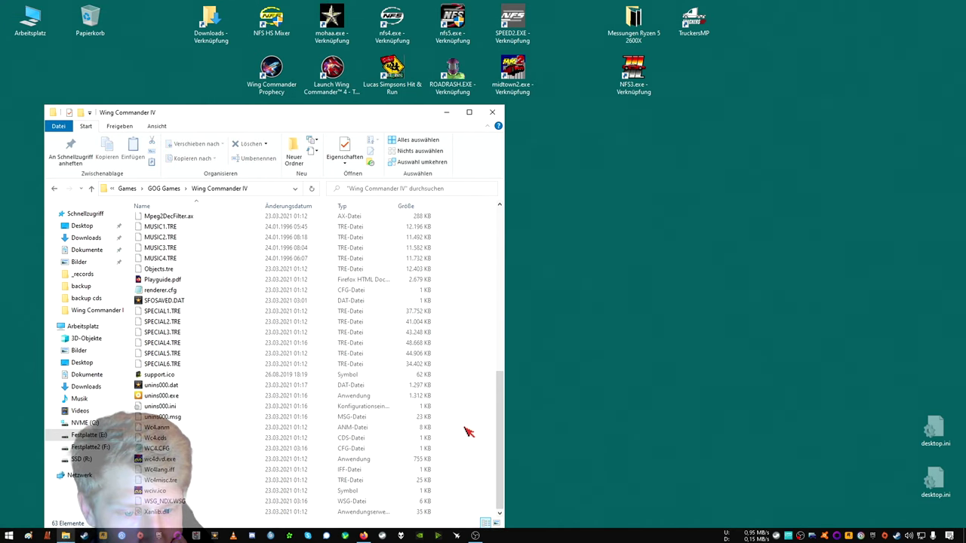
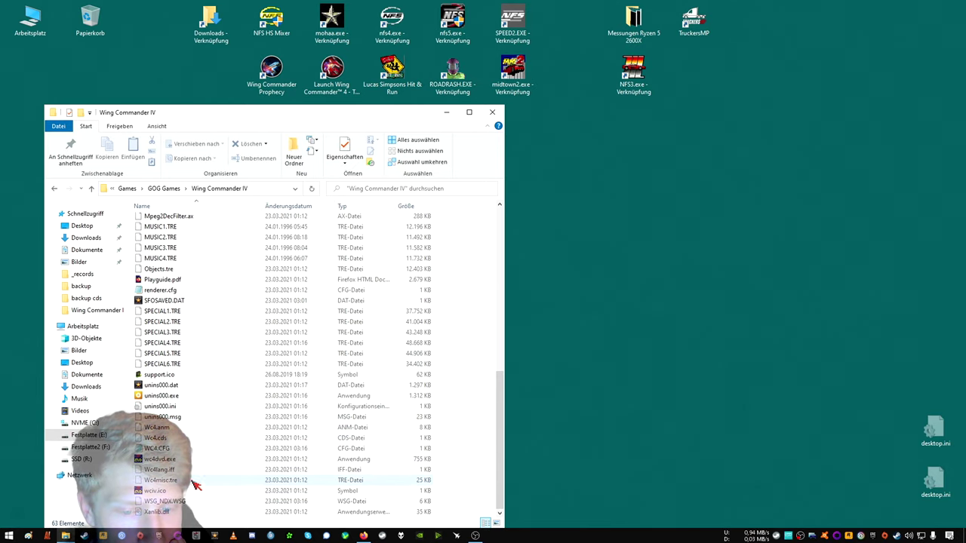
# Compare the files left in backup and backup cds with the game folder, and test the game launch once more.
pyautogui.scroll(10, 221, 490)
pyautogui.doubleClick(166, 234)
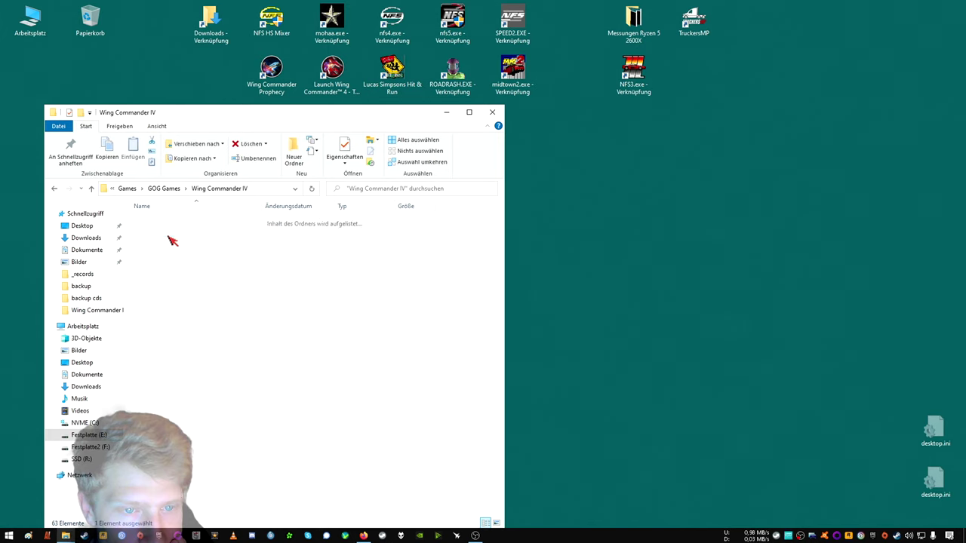
pyautogui.hotkey('alt', 'Left')
pyautogui.doubleClick(154, 242)
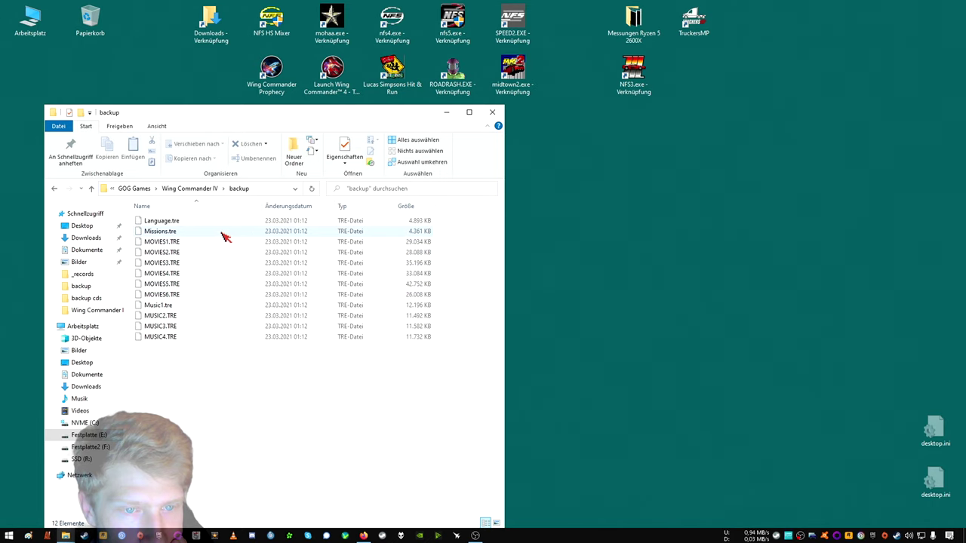
pyautogui.click(200, 189)
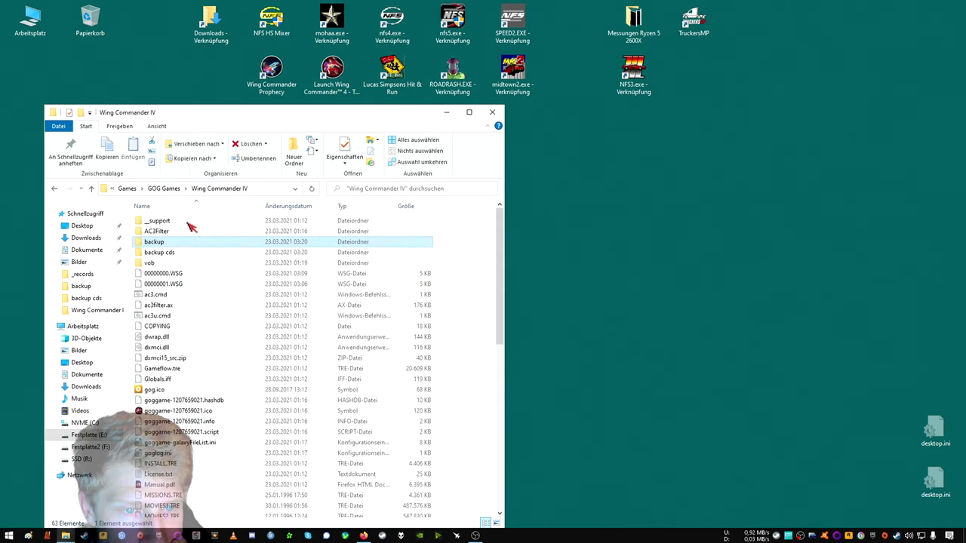
pyautogui.click(176, 255)
pyautogui.doubleClick(176, 255)
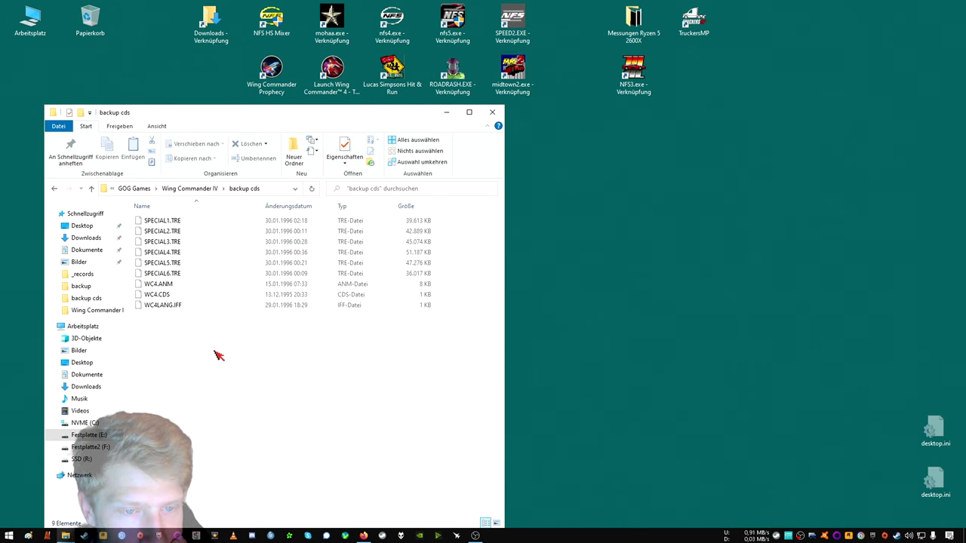
pyautogui.click(197, 189)
pyautogui.scroll(-10, 261, 332)
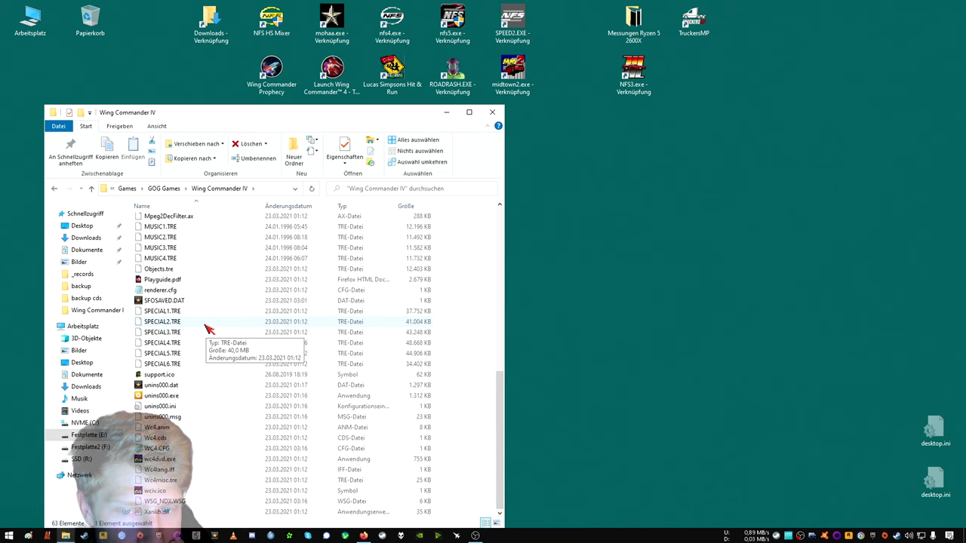
pyautogui.doubleClick(332, 68)
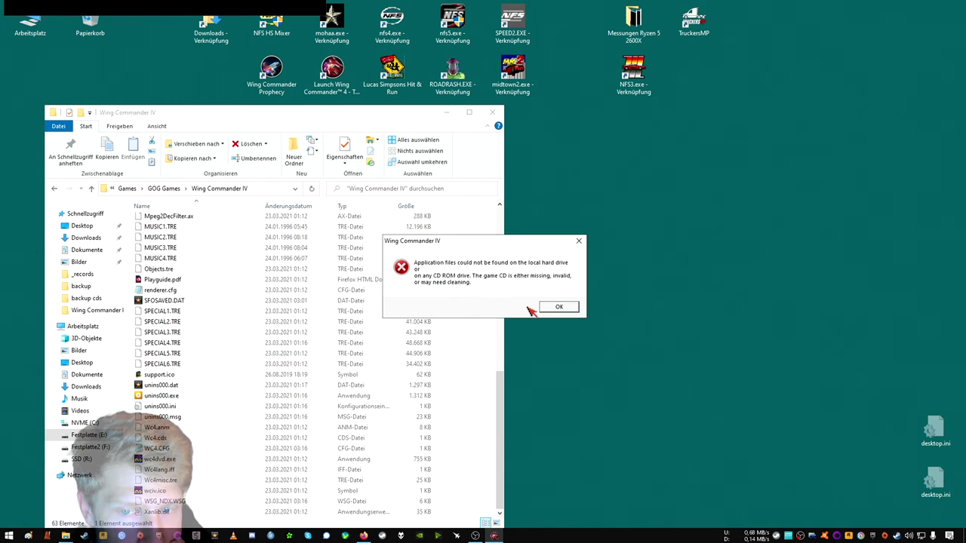
pyautogui.click(543, 306)
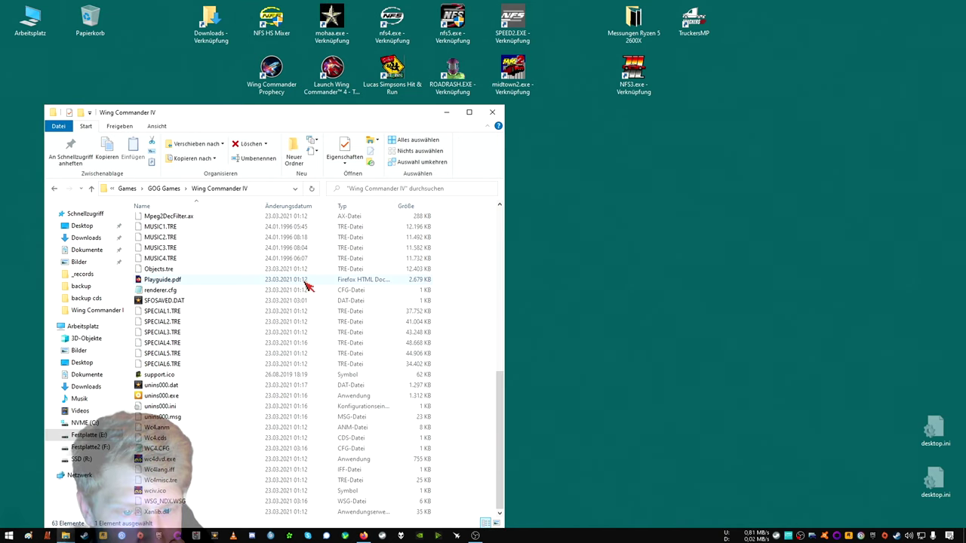
# Move the original SPECIAL1.TRE to SPECIAL6.TRE from the game folder into the backup folder.
pyautogui.moveTo(447, 315); pyautogui.dragTo(228, 362)
pyautogui.rightClick(218, 366)
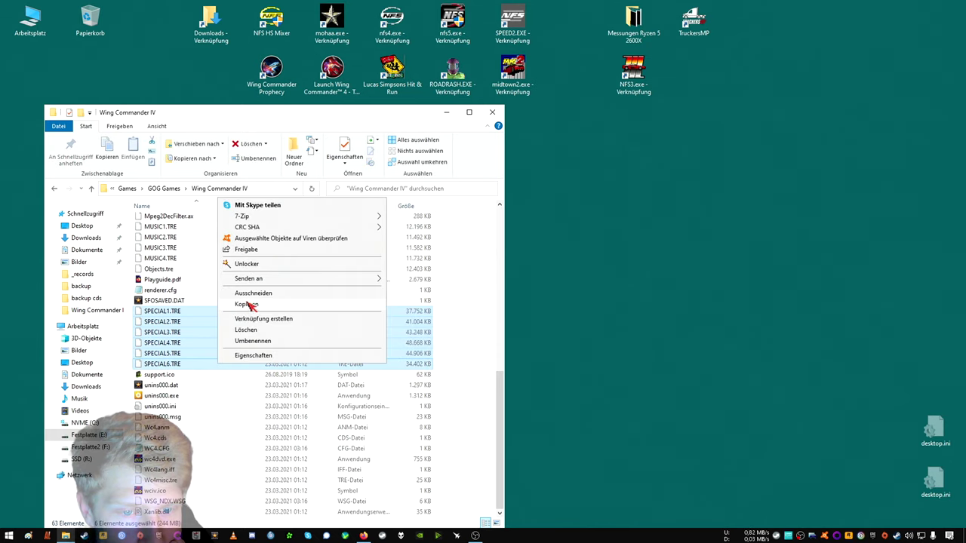
pyautogui.click(248, 305)
pyautogui.scroll(10, 244, 328)
pyautogui.doubleClick(162, 243)
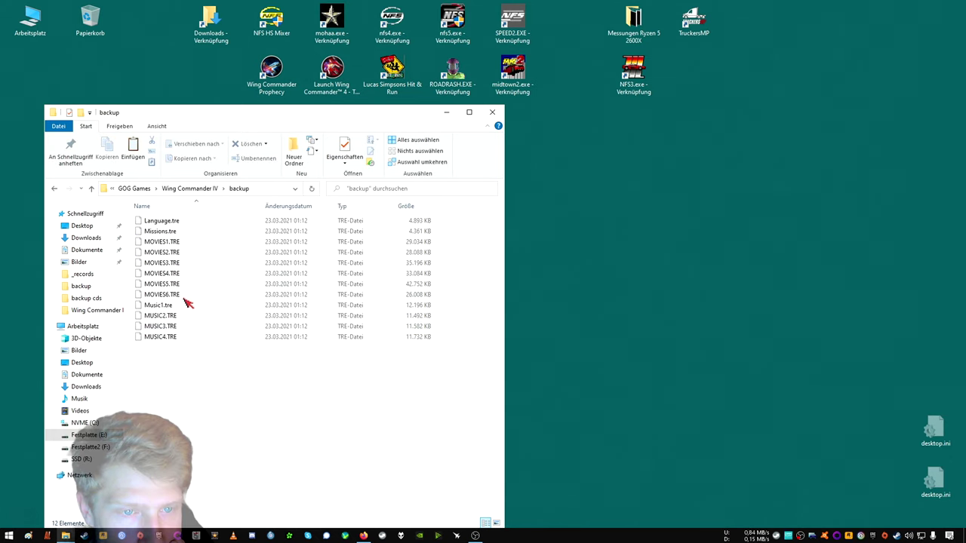
pyautogui.rightClick(213, 383)
pyautogui.click(249, 448)
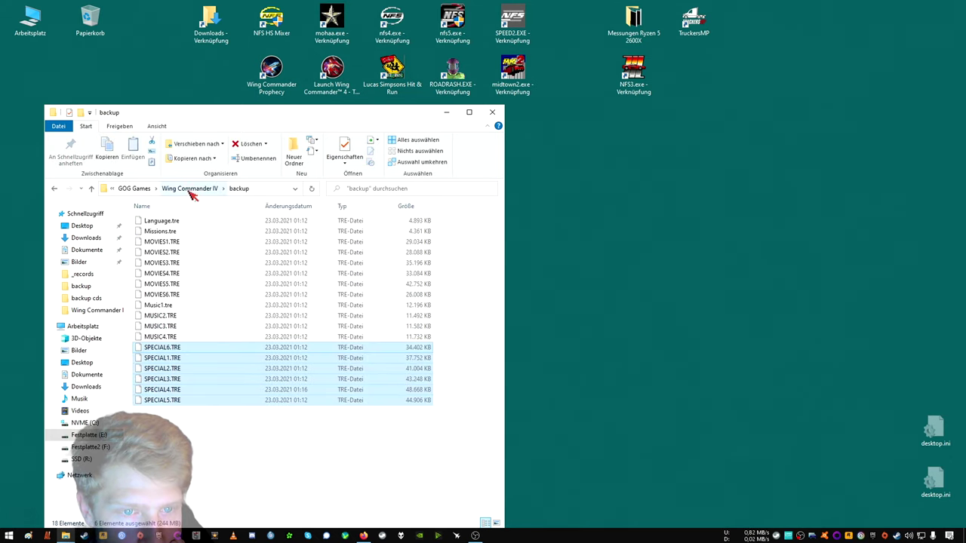
# Copy the 1996 SPECIAL1.TRE to SPECIAL6.TRE from backup cds into the game folder and try to launch the game.
pyautogui.click(211, 189)
pyautogui.click(183, 253)
pyautogui.doubleClick(184, 255)
pyautogui.moveTo(168, 356); pyautogui.dragTo(216, 274)
pyautogui.click(227, 339)
pyautogui.moveTo(464, 221); pyautogui.dragTo(377, 279)
pyautogui.rightClick(377, 279)
pyautogui.click(404, 376)
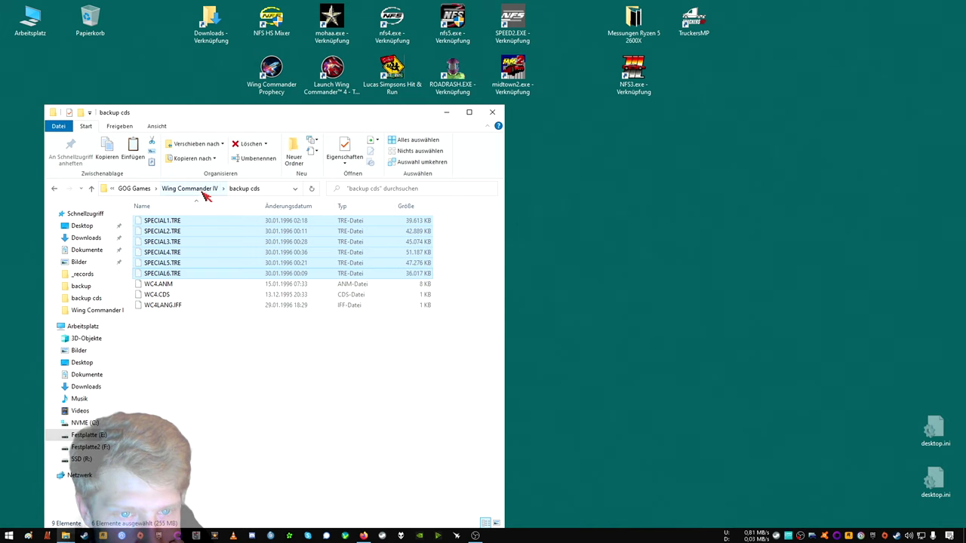
pyautogui.click(202, 189)
pyautogui.rightClick(455, 394)
pyautogui.click(484, 455)
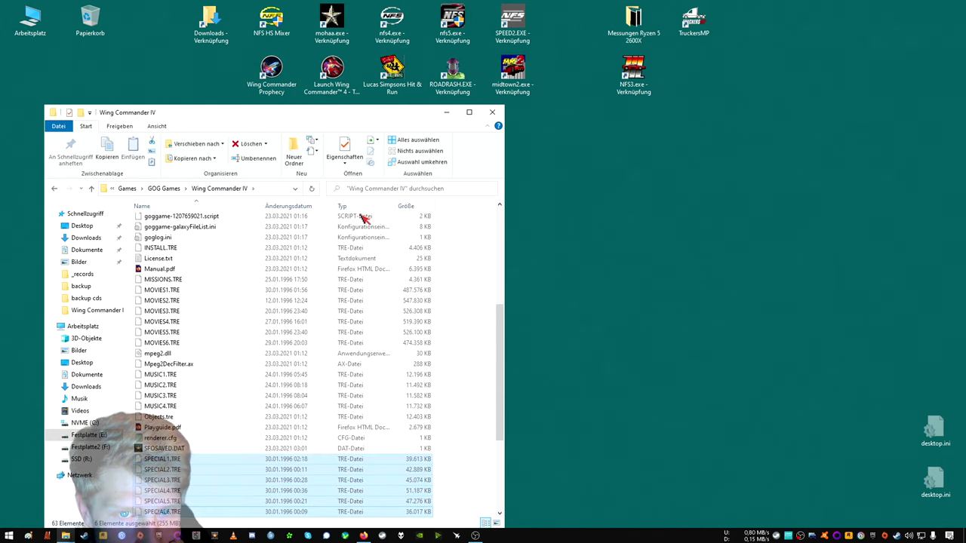
pyautogui.doubleClick(326, 85)
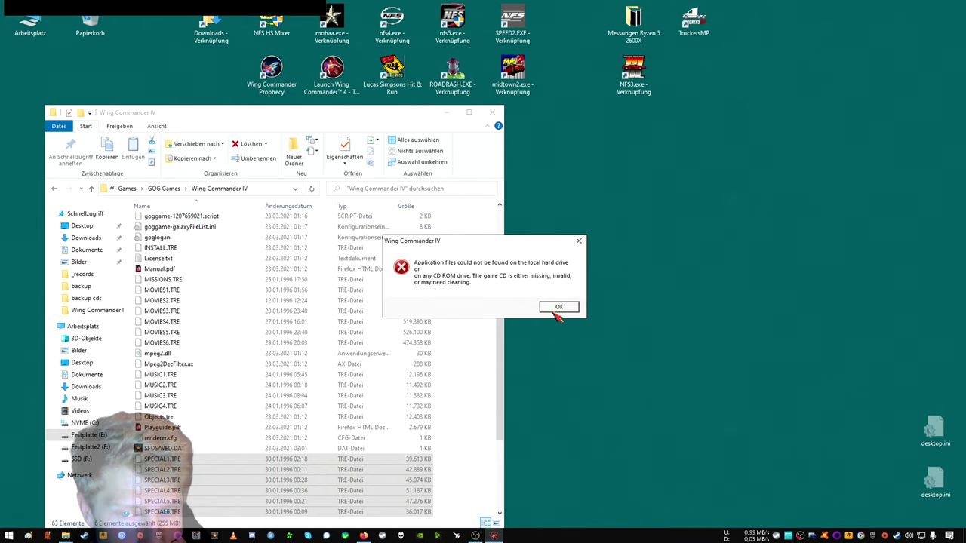
# Dismiss the launch error and check which CD-version files are still left in backup cds.
pyautogui.click(557, 308)
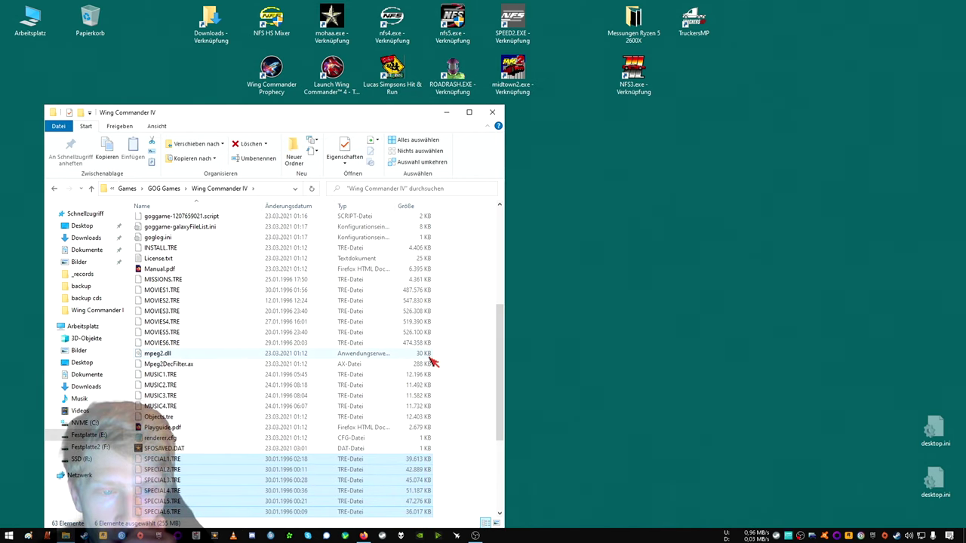
pyautogui.click(458, 394)
pyautogui.scroll(-5, 453, 381)
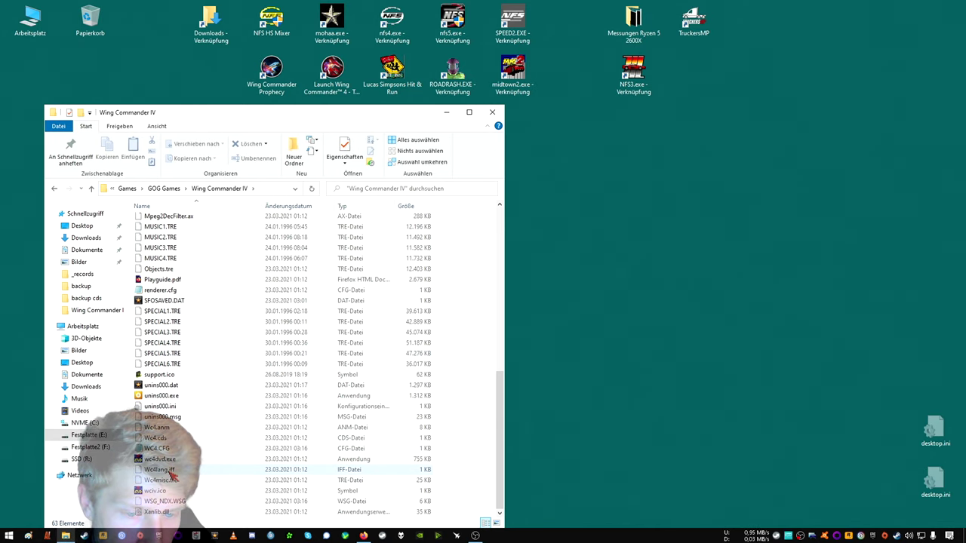
pyautogui.scroll(10, 227, 438)
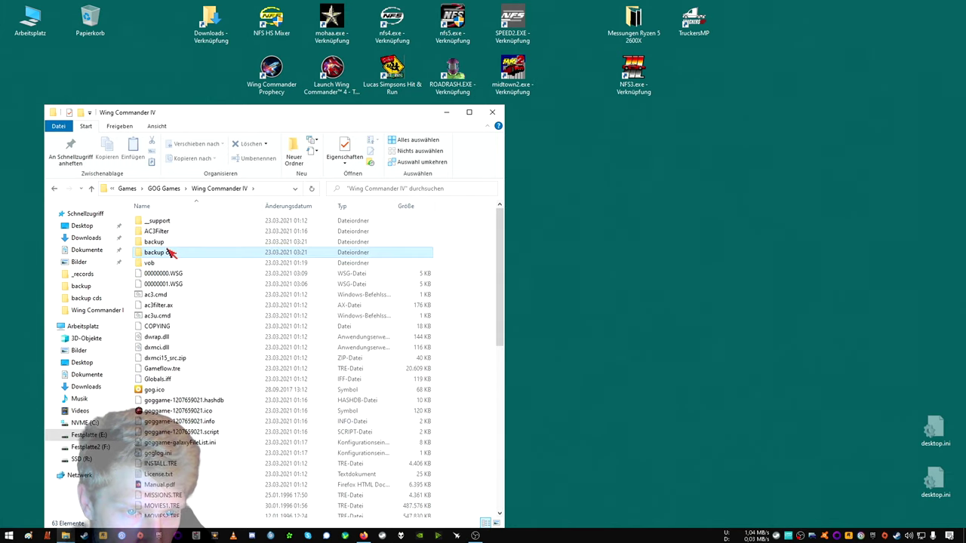
pyautogui.doubleClick(168, 255)
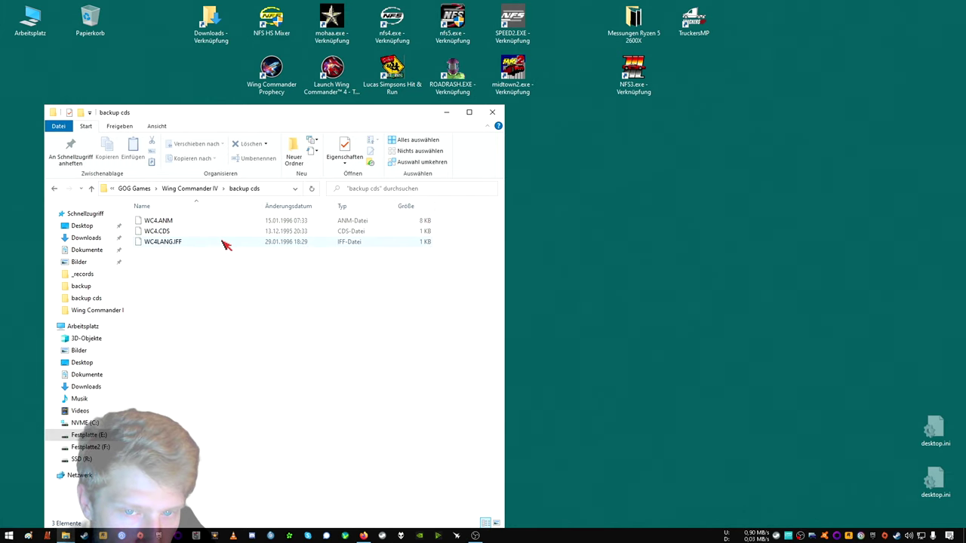
pyautogui.click(192, 189)
pyautogui.scroll(-5, 211, 422)
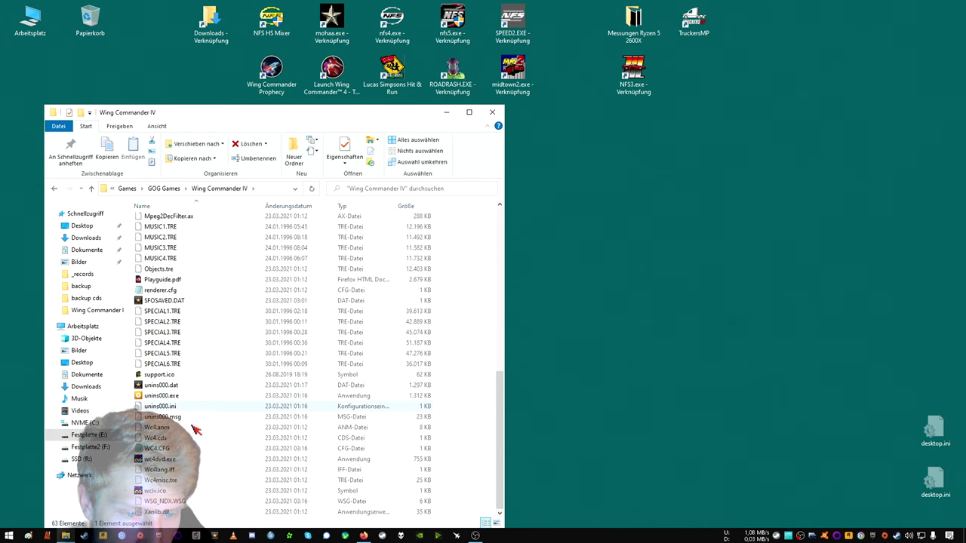
# Move the original Wc4.anm, Wc4.cds and Wc4lang.iff from the game folder into the backup folder.
pyautogui.click(156, 427)
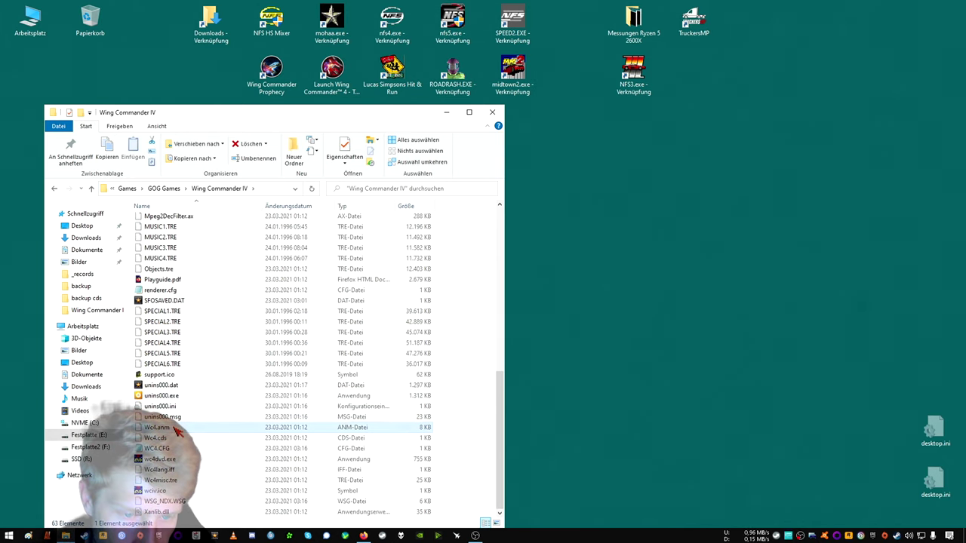
pyautogui.keyDown('ctrl'); pyautogui.click(156, 438); pyautogui.keyUp('ctrl')
pyautogui.keyDown('ctrl'); pyautogui.click(186, 469); pyautogui.keyUp('ctrl')
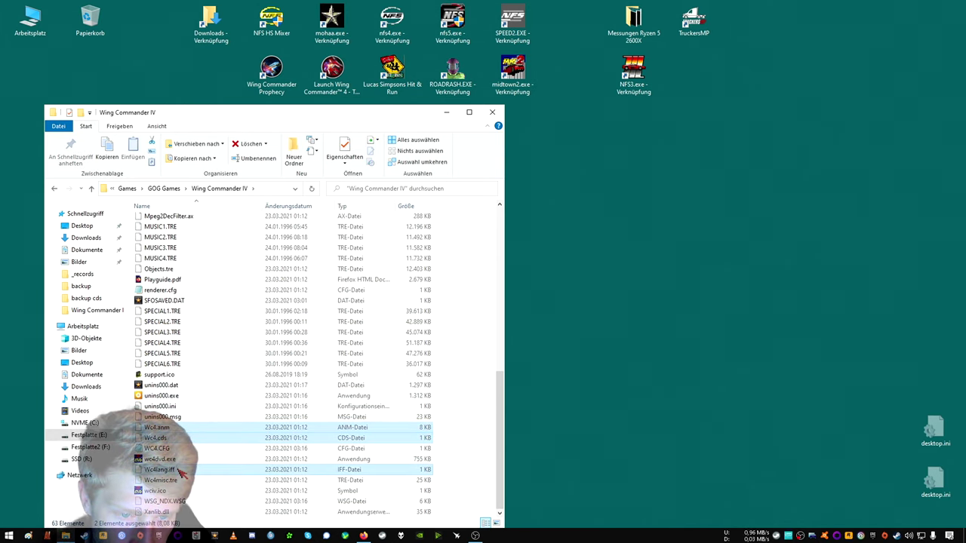
pyautogui.rightClick(183, 468)
pyautogui.click(215, 398)
pyautogui.scroll(10, 216, 398)
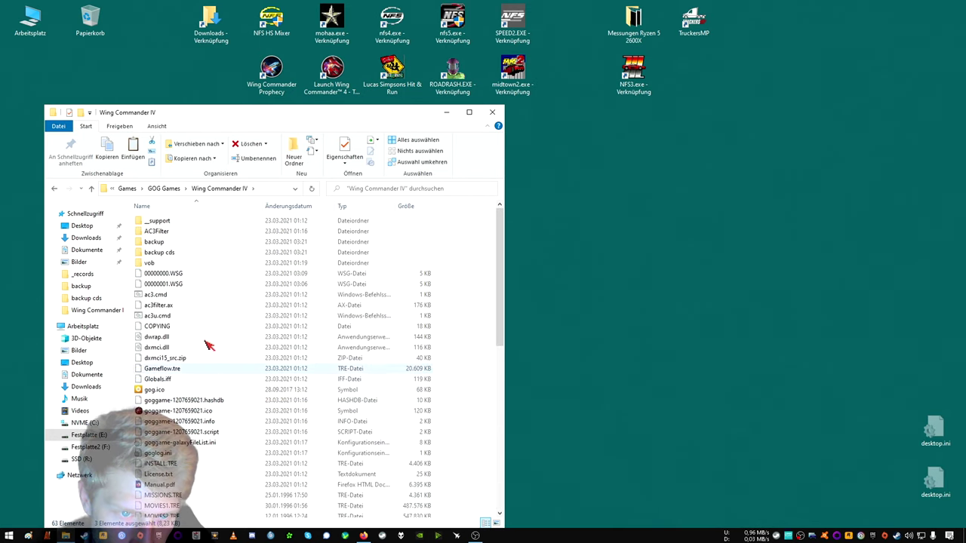
pyautogui.doubleClick(168, 246)
pyautogui.rightClick(207, 445)
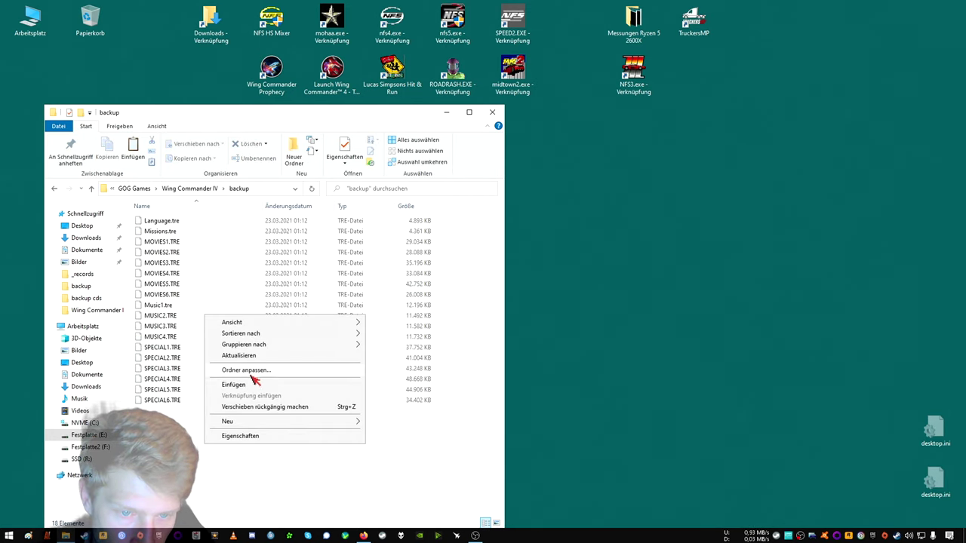
pyautogui.click(250, 385)
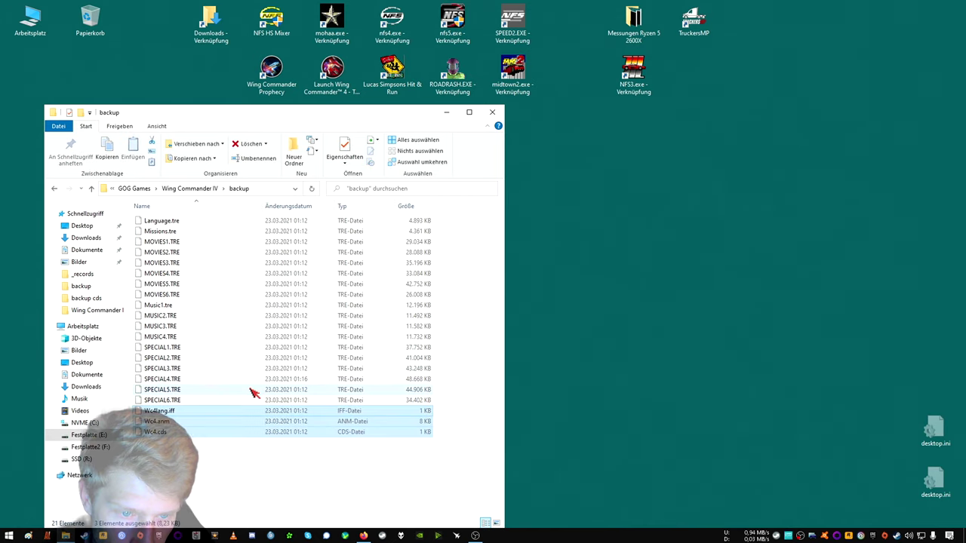
# Move WC4.ANM, WC4.CDS and WC4LANG.IFF from backup cds into the game folder and try to launch the game.
pyautogui.click(204, 188)
pyautogui.click(181, 257)
pyautogui.doubleClick(181, 256)
pyautogui.moveTo(173, 280); pyautogui.dragTo(194, 223)
pyautogui.rightClick(195, 223)
pyautogui.click(224, 320)
pyautogui.click(209, 188)
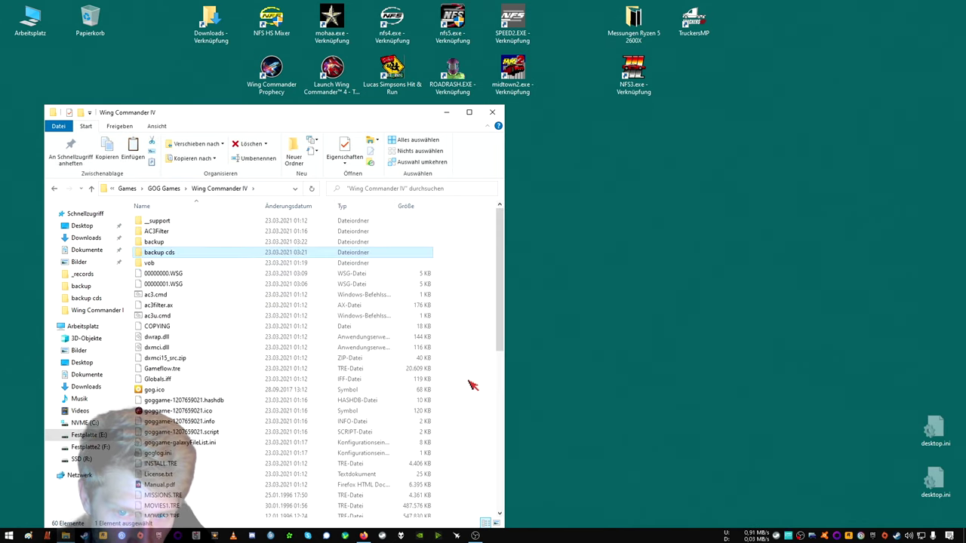
pyautogui.rightClick(467, 380)
pyautogui.click(489, 450)
pyautogui.doubleClick(332, 70)
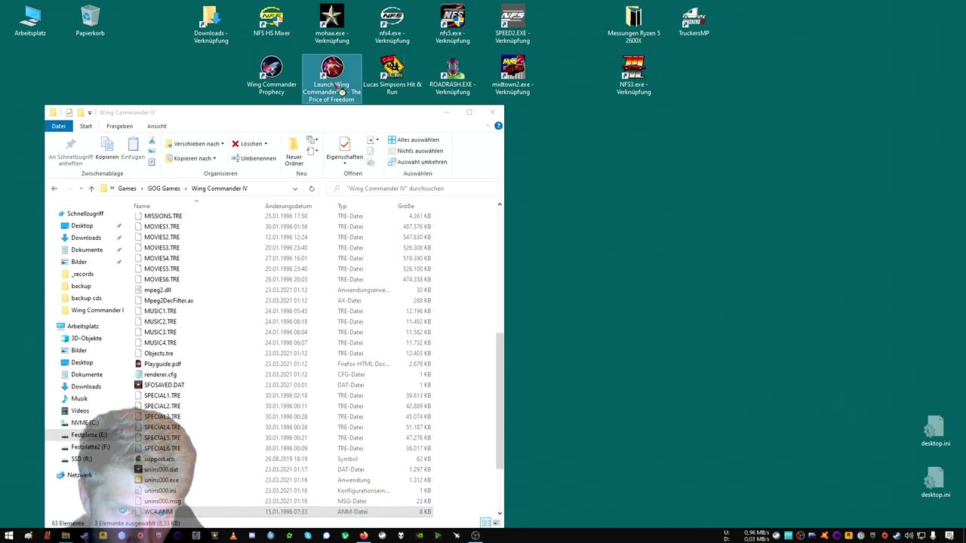
pyautogui.click(560, 308)
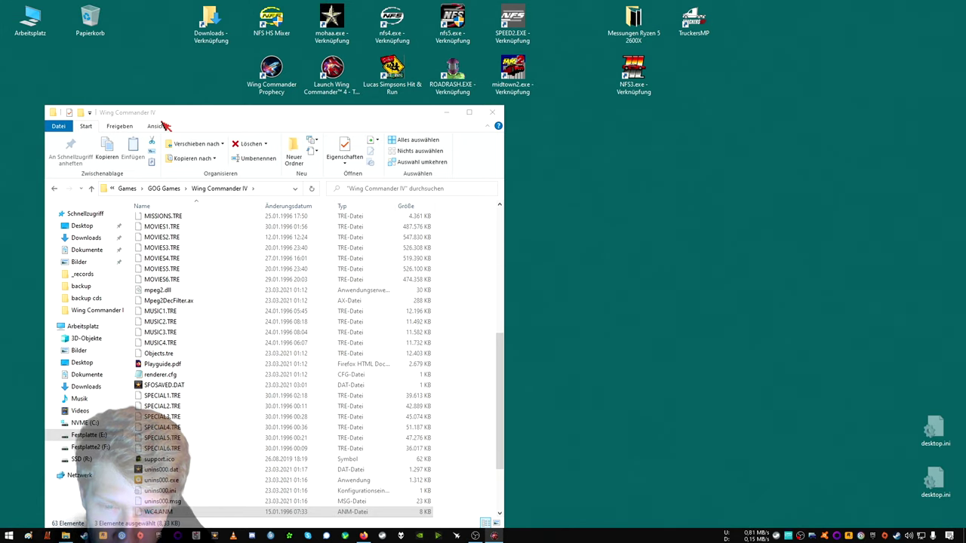
# Look over the game folder's files and read the contents of goglog.ini.
pyautogui.click(457, 409)
pyautogui.scroll(-3, 434, 403)
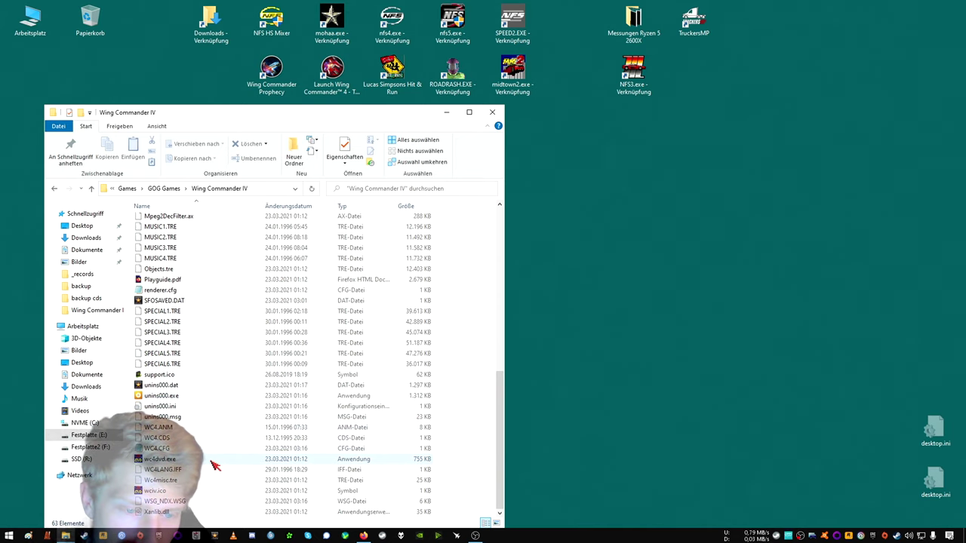
pyautogui.scroll(10, 215, 465)
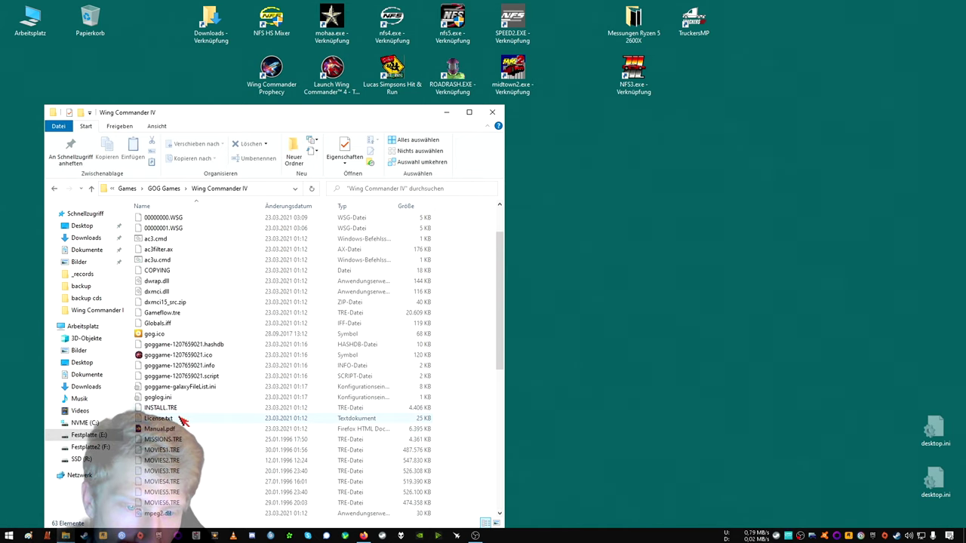
pyautogui.doubleClick(160, 397)
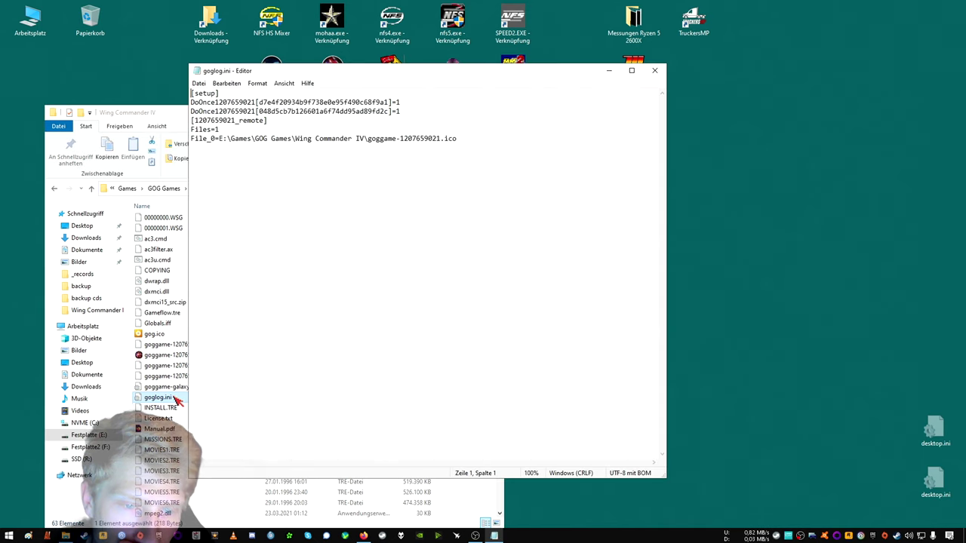
pyautogui.click(654, 70)
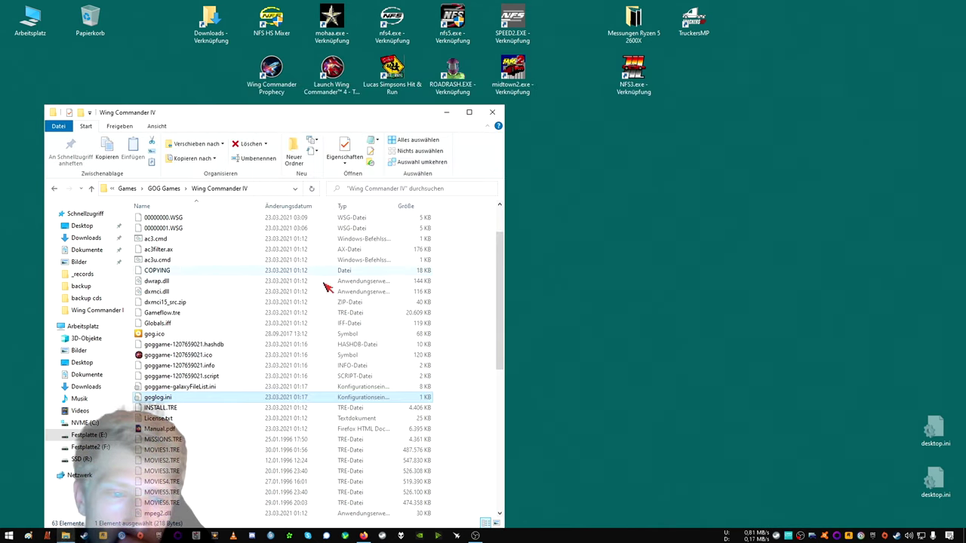
pyautogui.scroll(2, 191, 298)
pyautogui.scroll(-11, 195, 301)
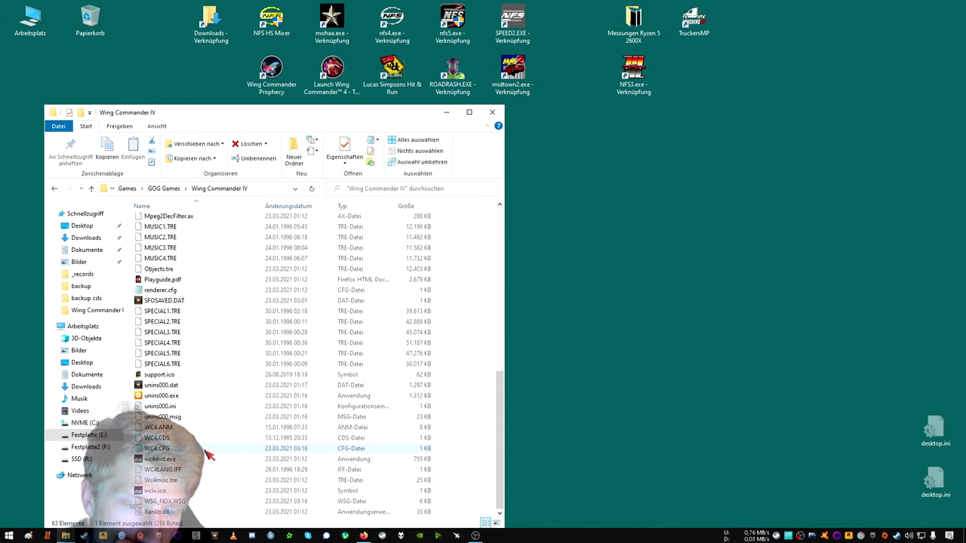
# Append the -debug parameter to the target of the Launch Wing Commander 4 desktop shortcut.
pyautogui.rightClick(341, 96)
pyautogui.click(376, 324)
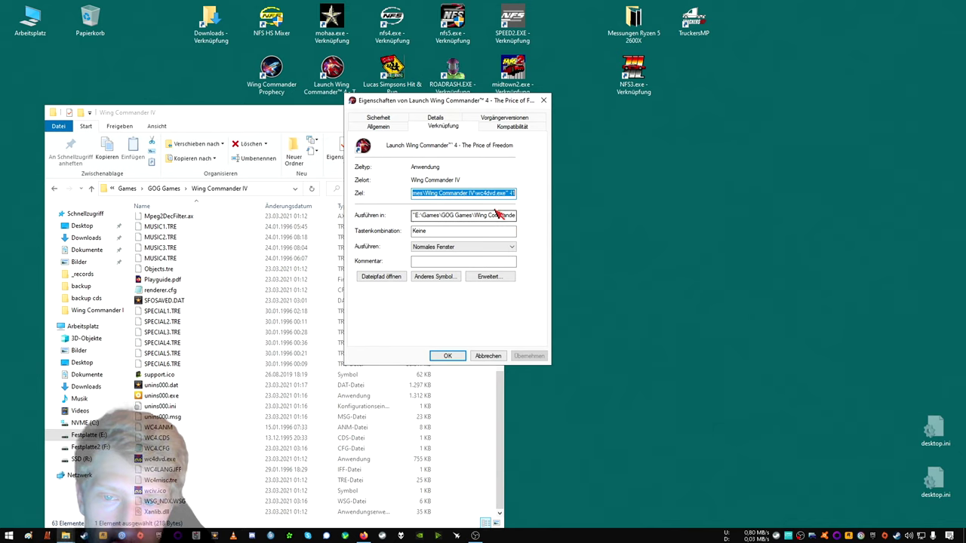
pyautogui.press('End')
pyautogui.write('41')
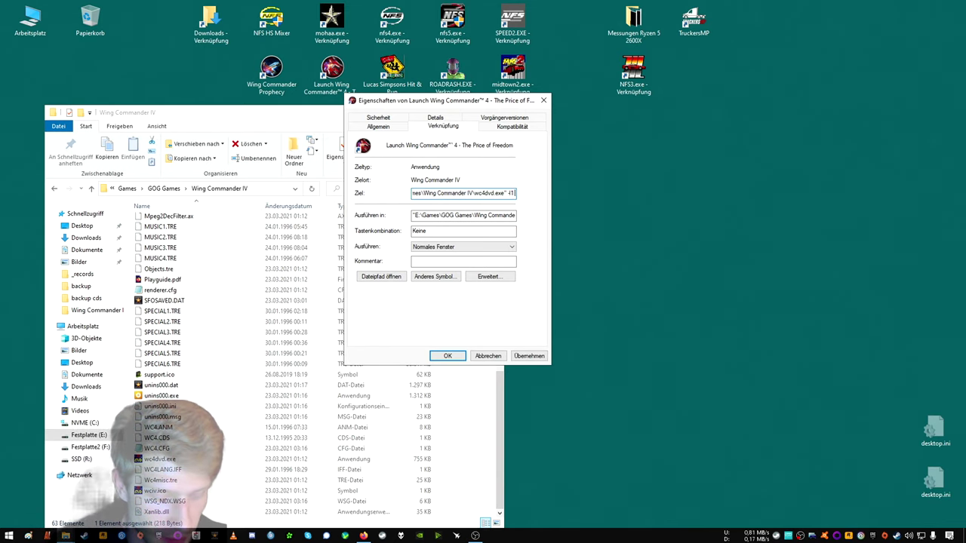
pyautogui.write(' -DEB')
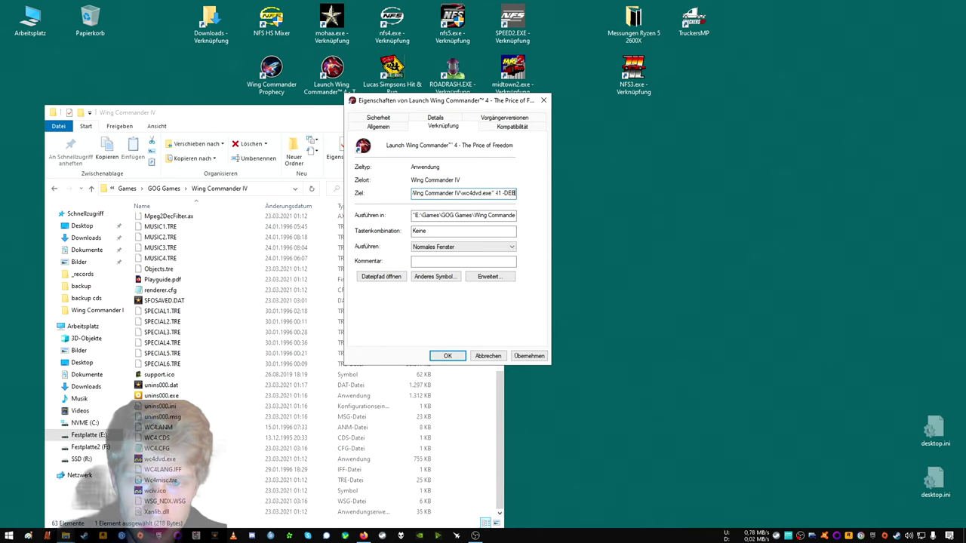
pyautogui.press('BackSpace')
pyautogui.press('BackSpace')
pyautogui.press('BackSpace')
pyautogui.write('debug')
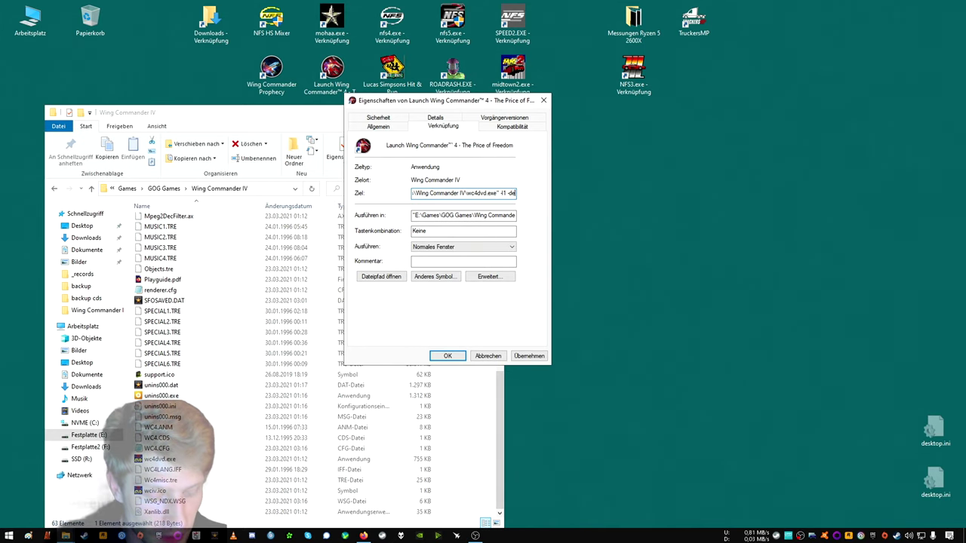
pyautogui.click(445, 354)
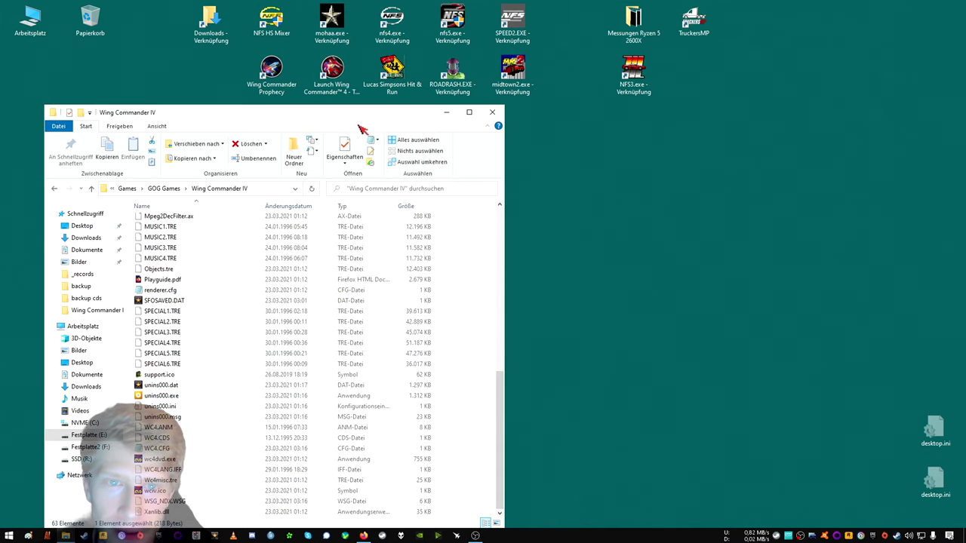
# Try to launch the game with the debug parameter and look through the game folder's file list.
pyautogui.doubleClick(332, 76)
pyautogui.press('Return')
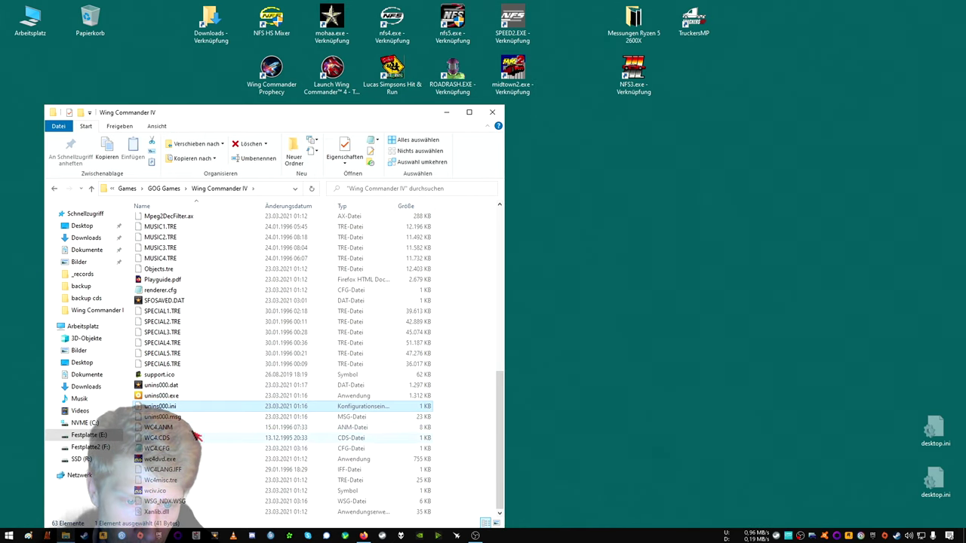
pyautogui.click(180, 417)
pyautogui.scroll(10, 193, 485)
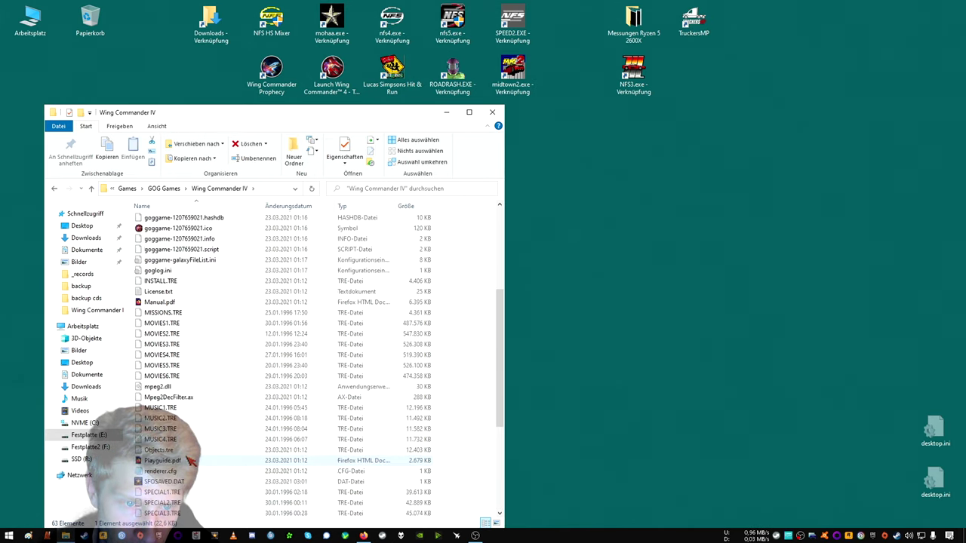
pyautogui.scroll(2, 183, 419)
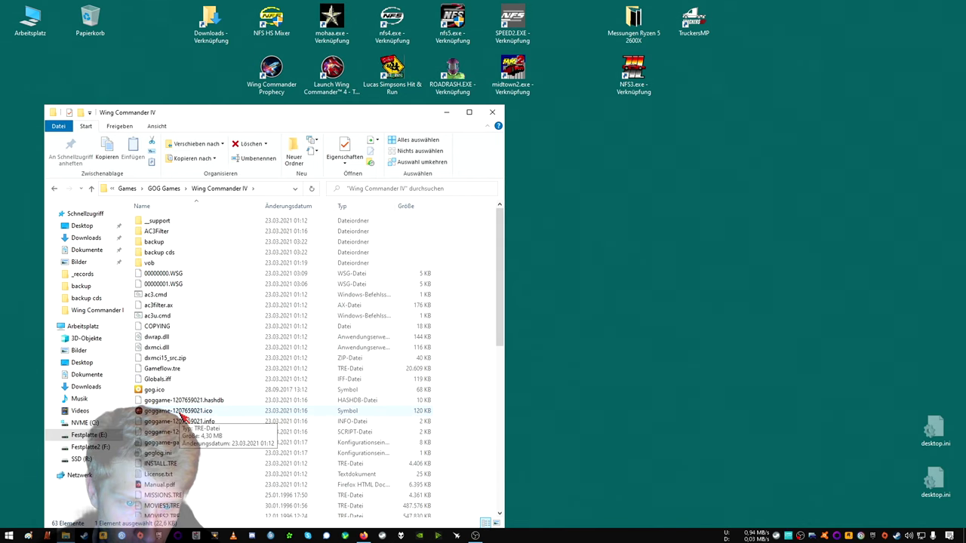
# Remove the -debug parameter from the Launch Wing Commander 4 shortcut's target.
pyautogui.rightClick(329, 85)
pyautogui.click(392, 313)
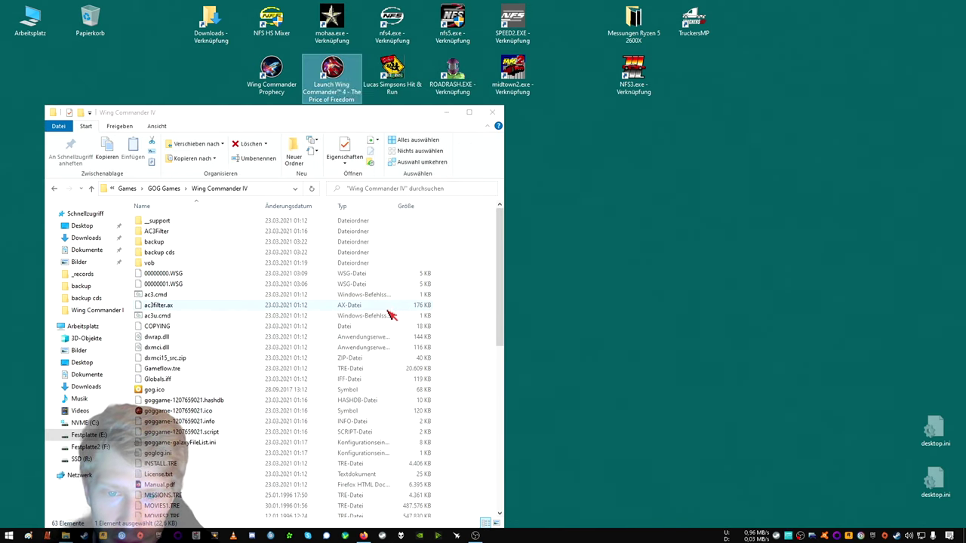
pyautogui.click(488, 184)
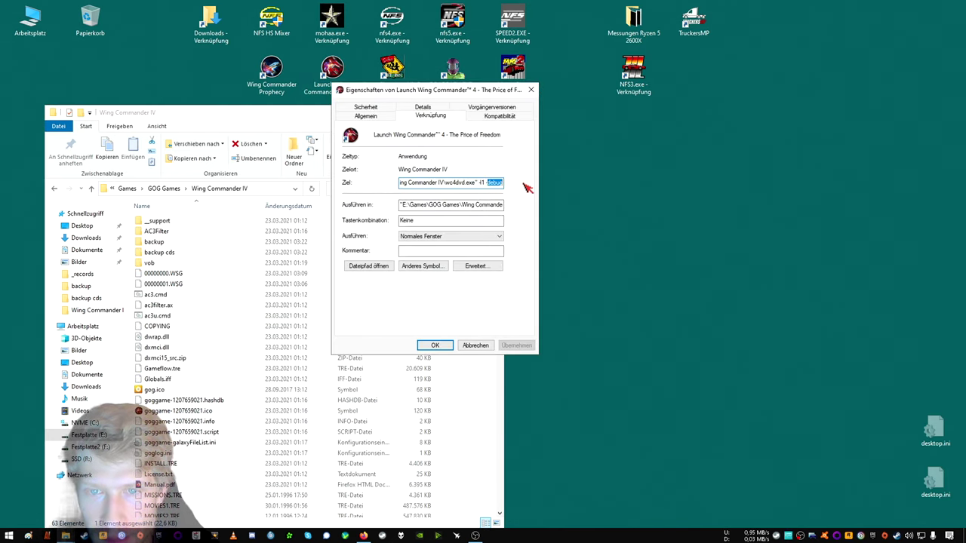
pyautogui.press('BackSpace')
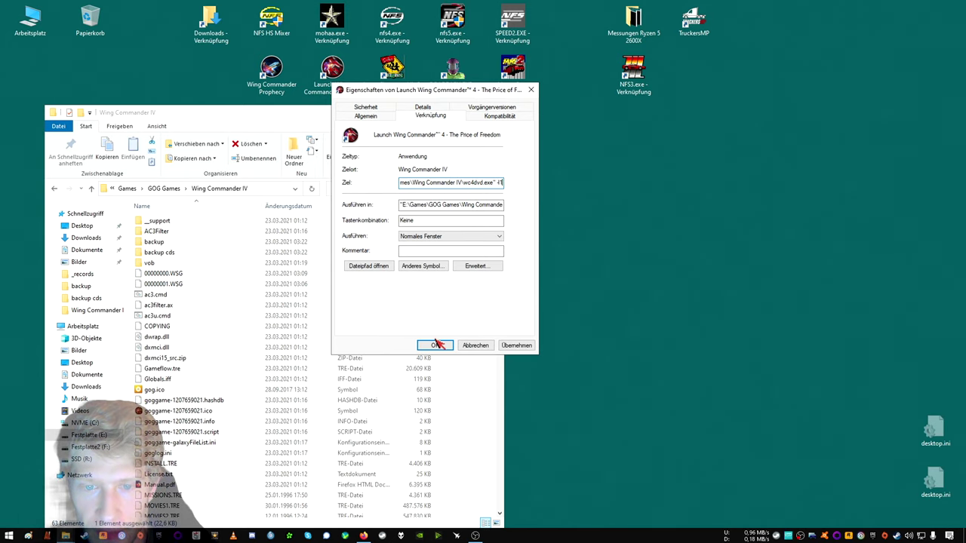
pyautogui.click(436, 345)
pyautogui.click(441, 344)
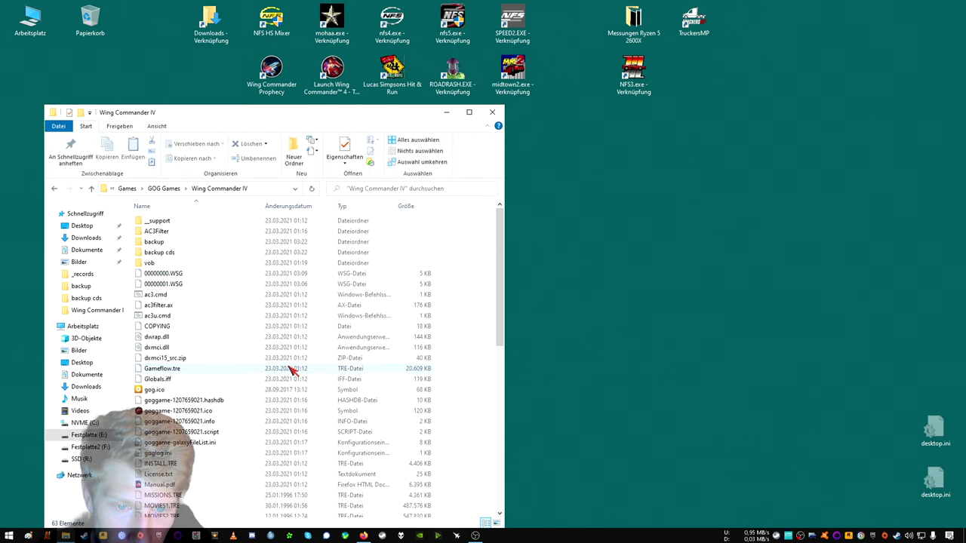
# Examine the modification dates of the MOVIES, MUSIC and SPECIAL files in the game folder.
pyautogui.scroll(-1, 301, 383)
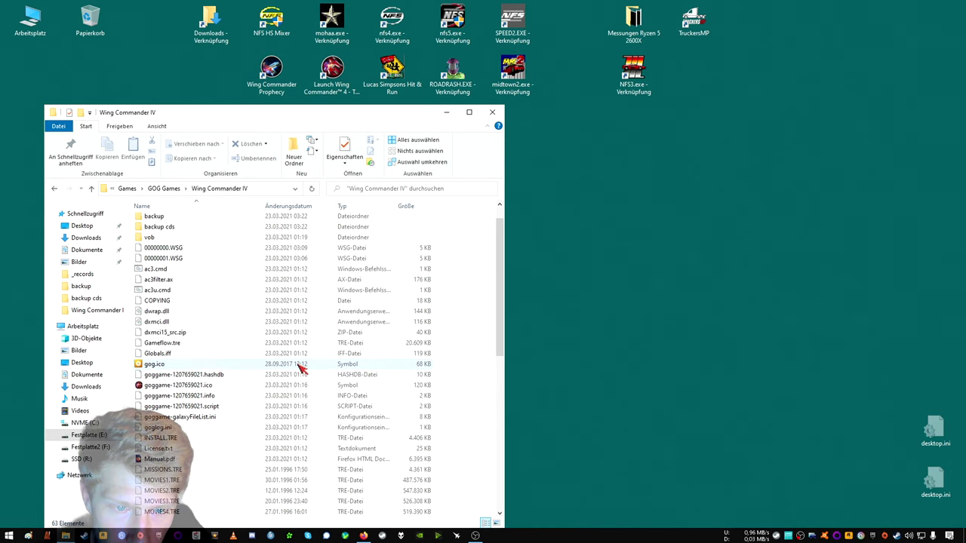
pyautogui.scroll(-5, 301, 366)
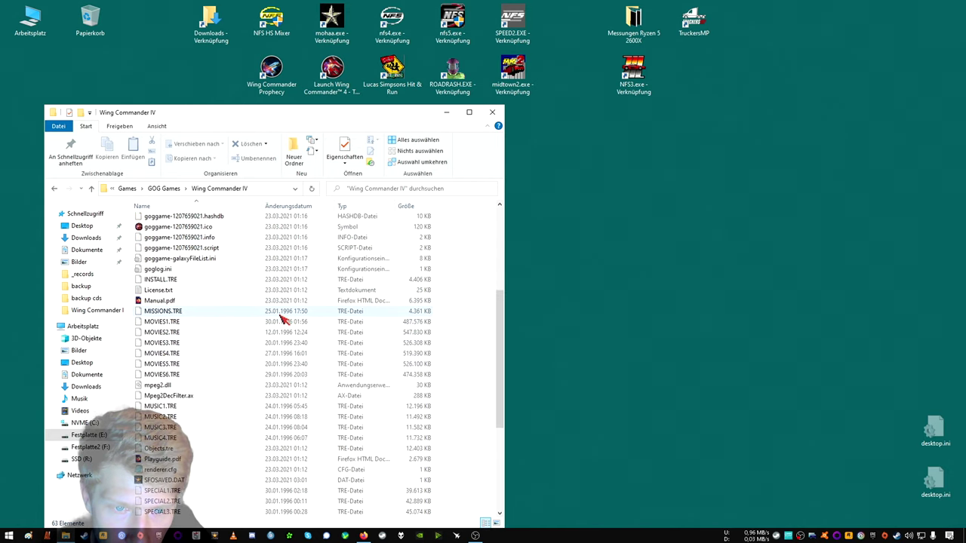
pyautogui.click(308, 333)
pyautogui.click(295, 406)
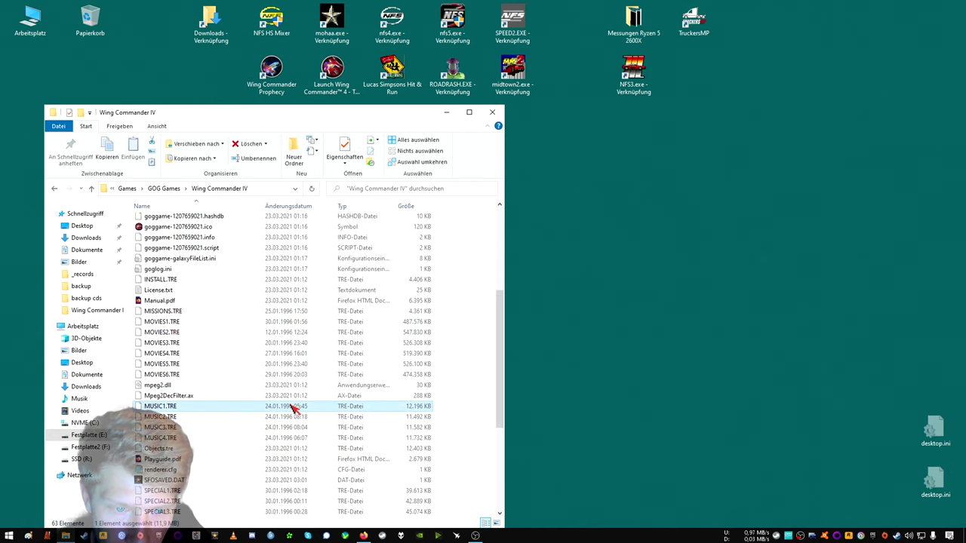
pyautogui.scroll(-1, 328, 411)
pyautogui.click(296, 408)
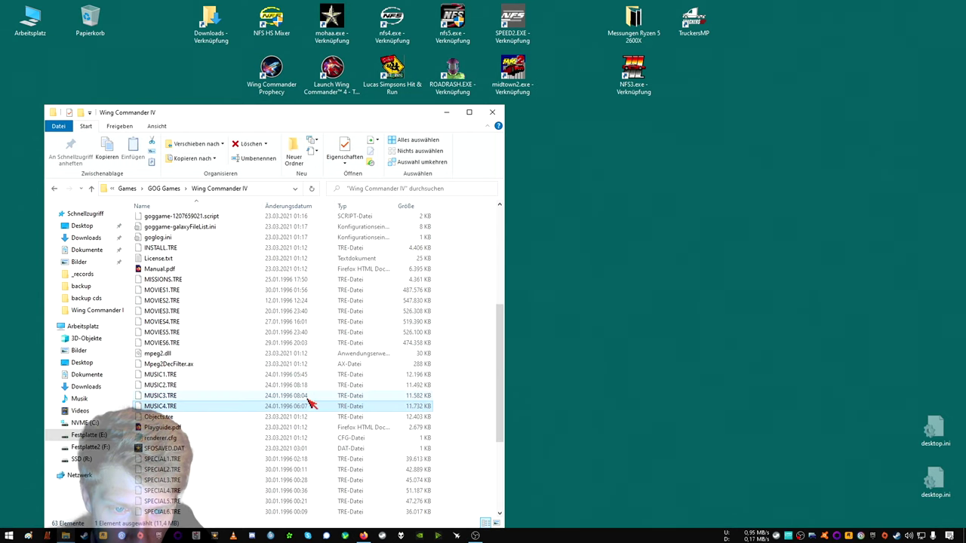
pyautogui.scroll(-2, 326, 379)
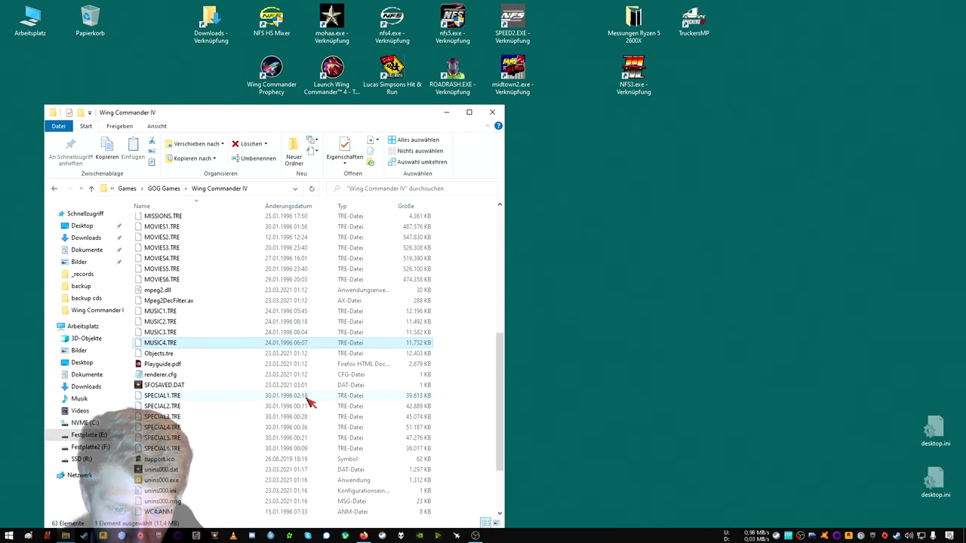
# Move the CD-version files SPECIAL1.TRE to SPECIAL6.TRE from the game folder into the backup cds folder.
pyautogui.scroll(-3, 264, 402)
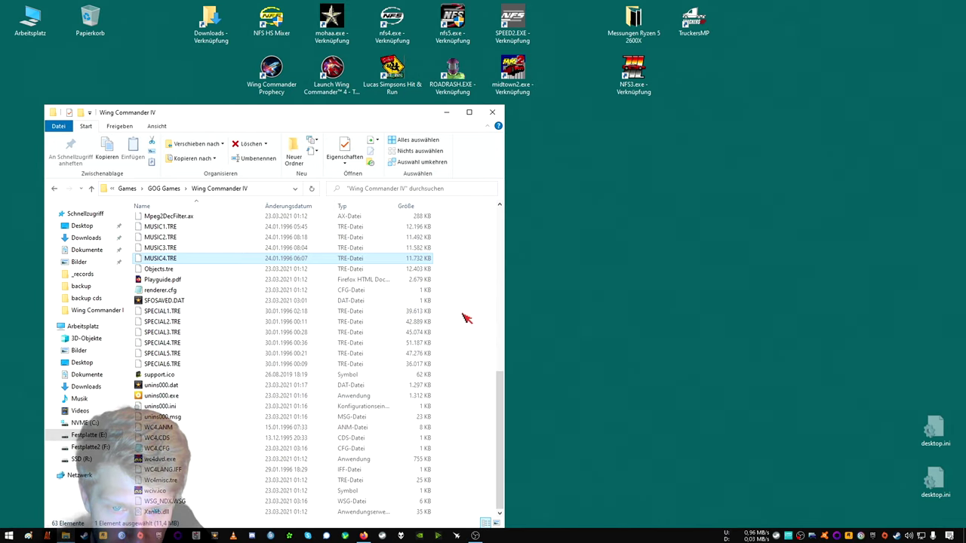
pyautogui.moveTo(466, 318); pyautogui.dragTo(244, 366)
pyautogui.rightClick(242, 364)
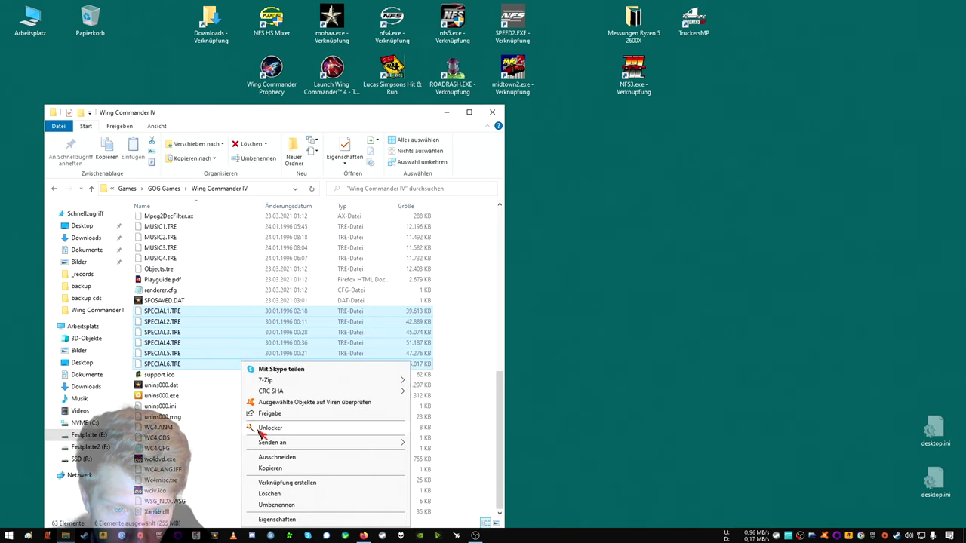
pyautogui.click(269, 458)
pyautogui.scroll(10, 301, 309)
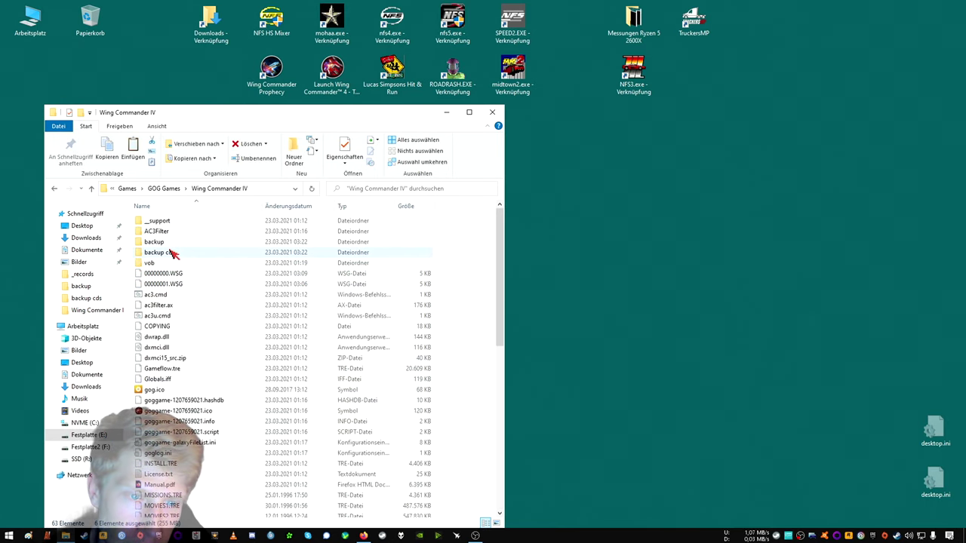
pyautogui.doubleClick(172, 252)
pyautogui.rightClick(205, 343)
pyautogui.click(231, 404)
# Move SPECIAL1.TRE to SPECIAL6.TRE from the backup folder into the Wing Commander IV folder and test launching the game.
pyautogui.click(189, 188)
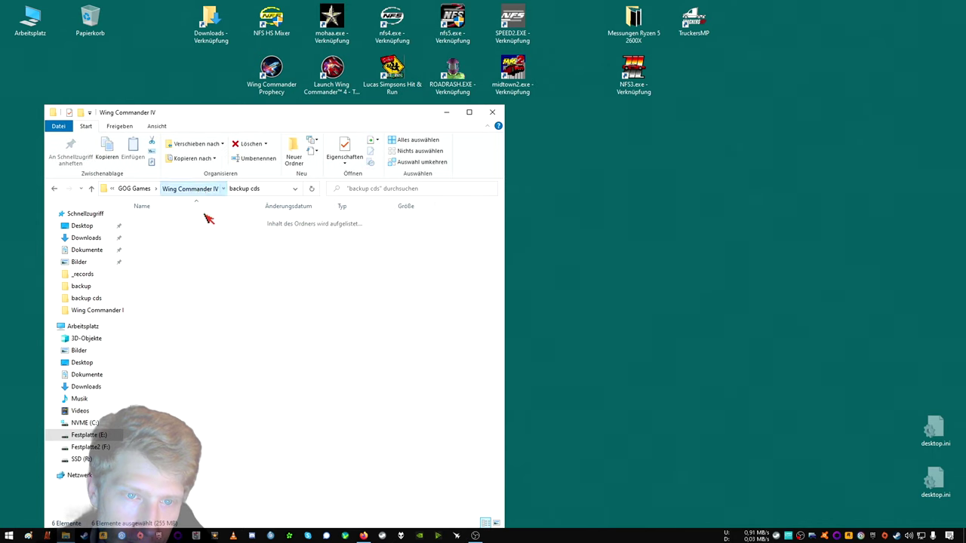
pyautogui.doubleClick(161, 242)
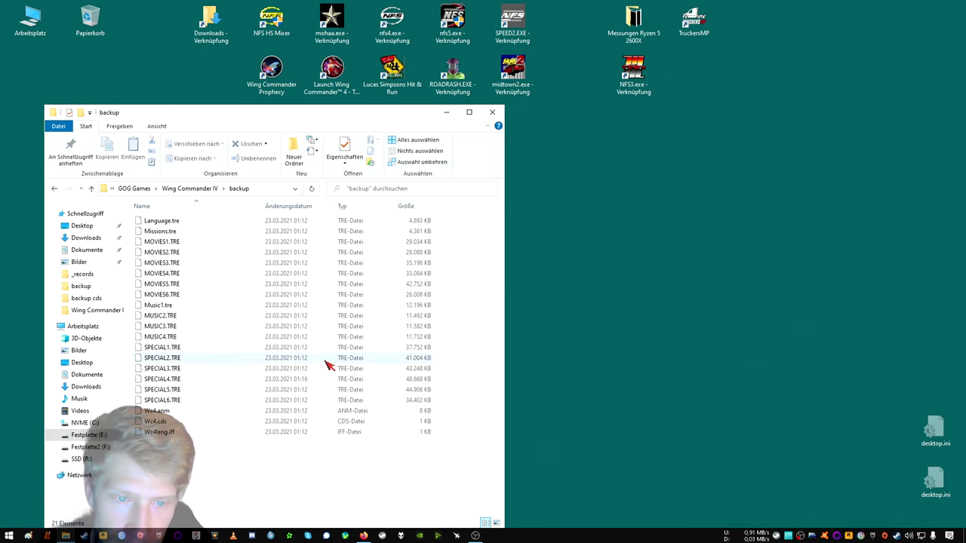
pyautogui.moveTo(451, 349); pyautogui.dragTo(274, 403)
pyautogui.rightClick(285, 400)
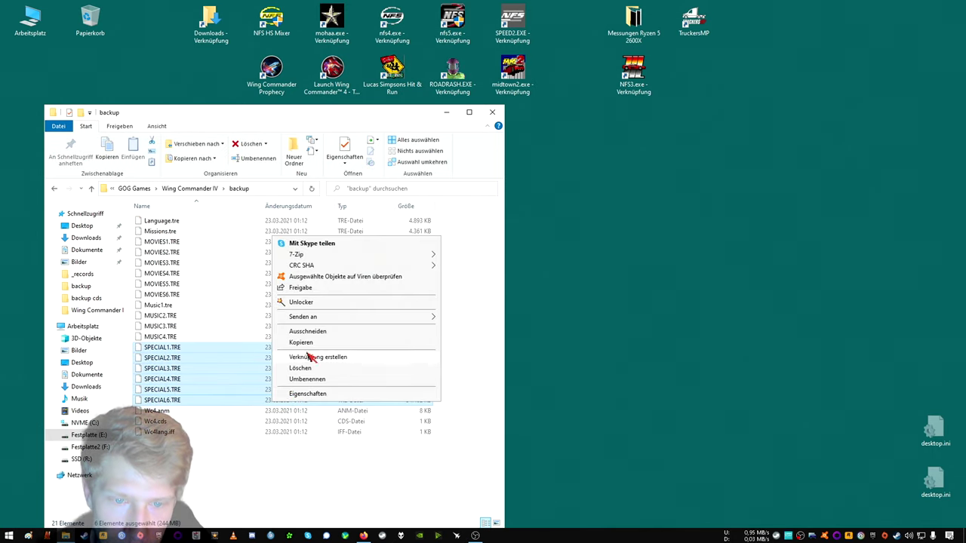
pyautogui.click(309, 355)
pyautogui.click(211, 189)
pyautogui.scroll(-9, 363, 339)
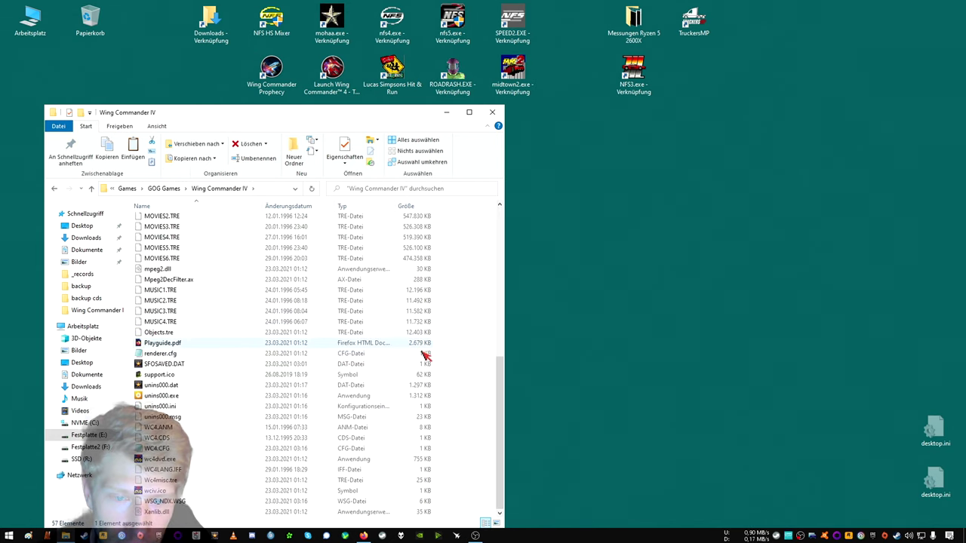
pyautogui.rightClick(455, 359)
pyautogui.click(476, 427)
pyautogui.doubleClick(338, 83)
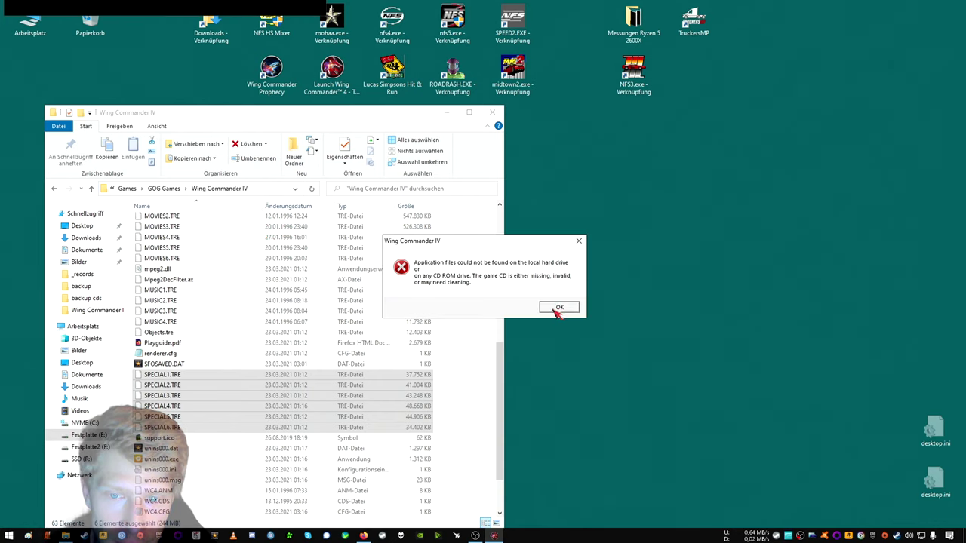
pyautogui.click(557, 309)
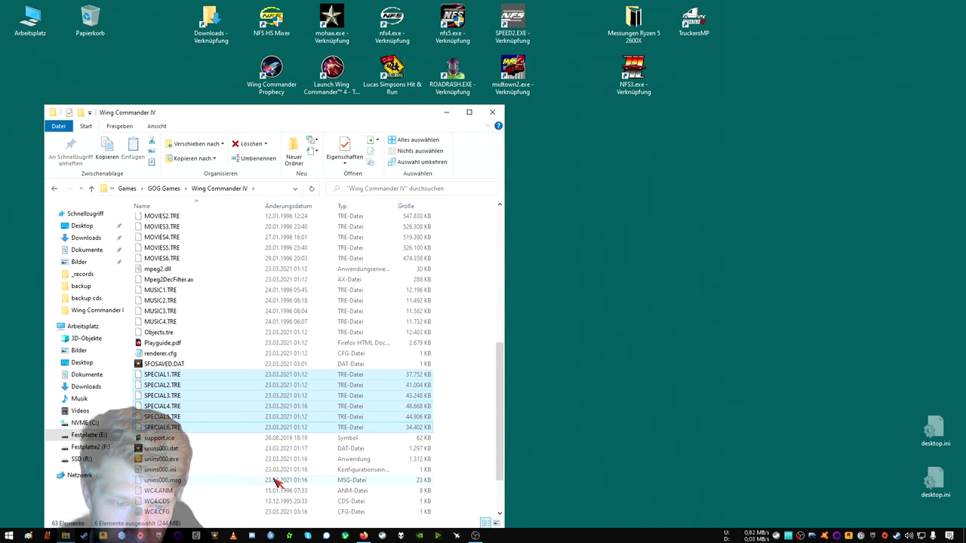
# Move WC4.ANM, WC4.CDS and WC4LANG.IFF from the game folder into the backup cds folder.
pyautogui.click(213, 491)
pyautogui.keyDown('ctrl'); pyautogui.click(171, 501); pyautogui.keyUp('ctrl')
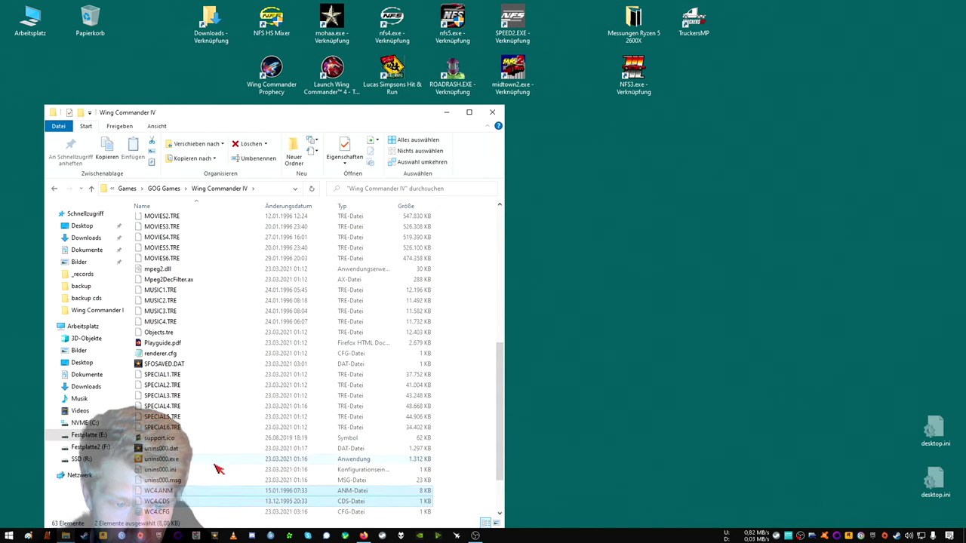
pyautogui.scroll(-2, 215, 467)
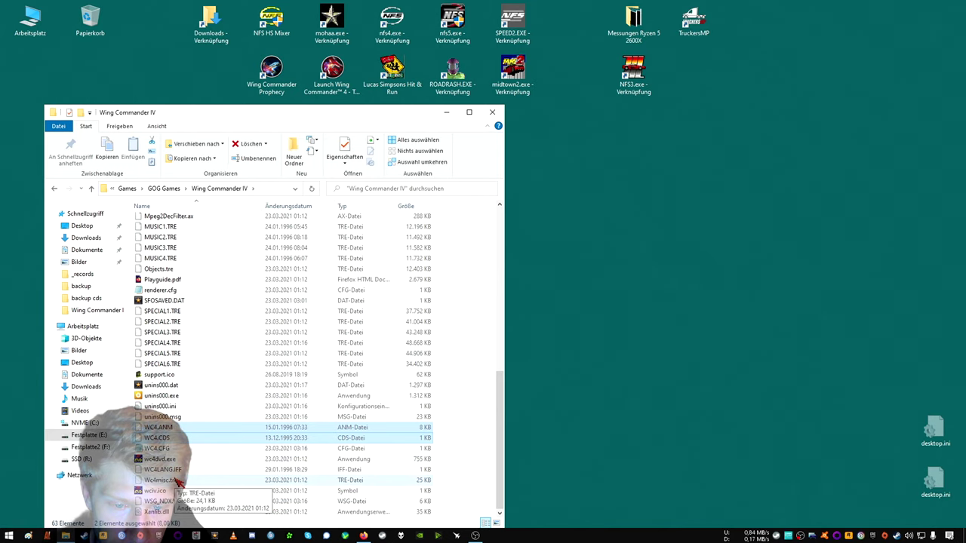
pyautogui.keyDown('ctrl'); pyautogui.click(178, 469); pyautogui.keyUp('ctrl')
pyautogui.rightClick(180, 470)
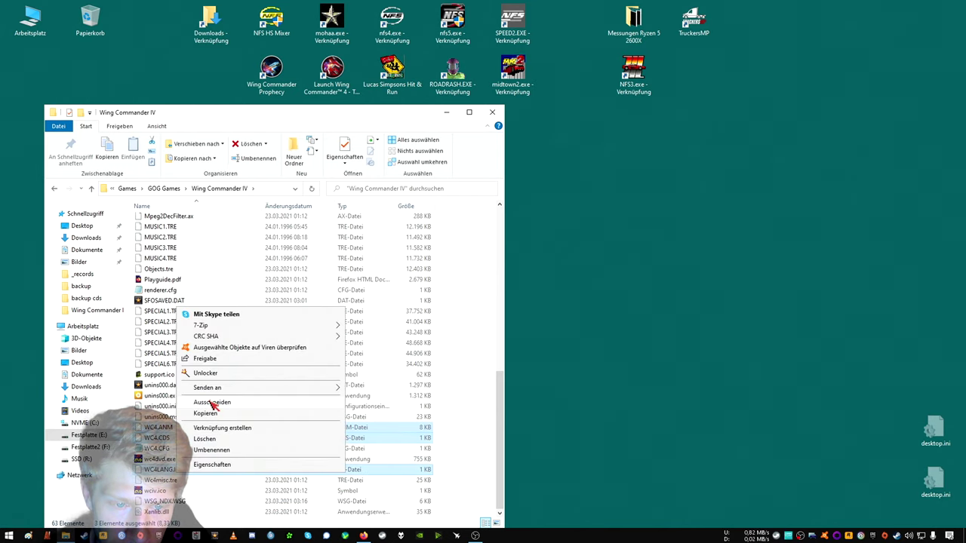
pyautogui.click(212, 402)
pyautogui.scroll(10, 241, 393)
pyautogui.doubleClick(181, 253)
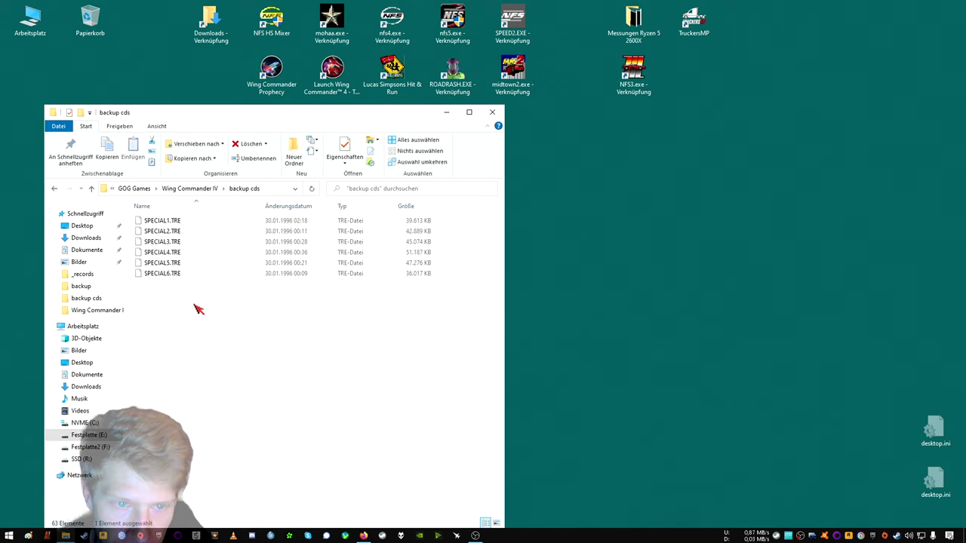
pyautogui.rightClick(198, 326)
pyautogui.click(235, 400)
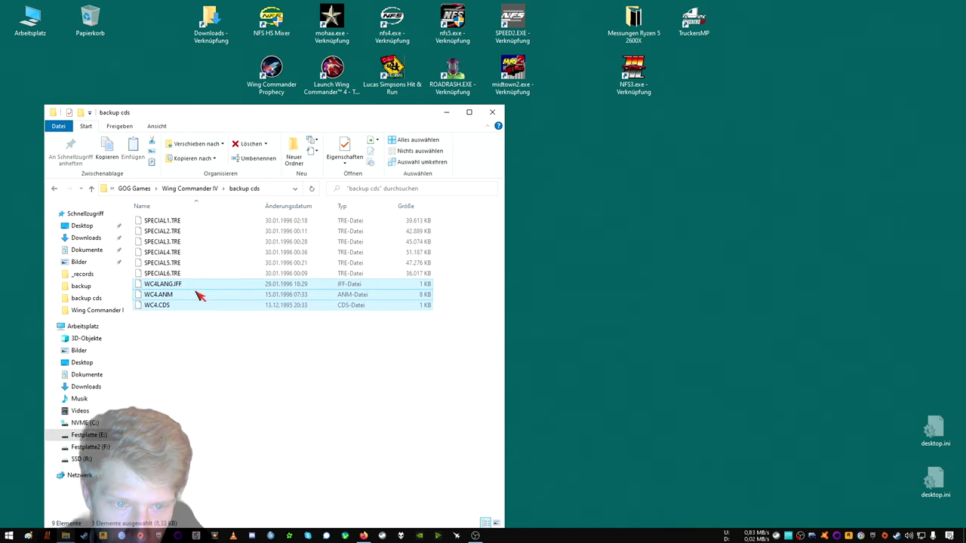
# Move Wc4.anm, Wc4.cds and Wc4lang.iff from the backup folder into the Wing Commander IV folder and test launching the game.
pyautogui.click(190, 188)
pyautogui.doubleClick(162, 246)
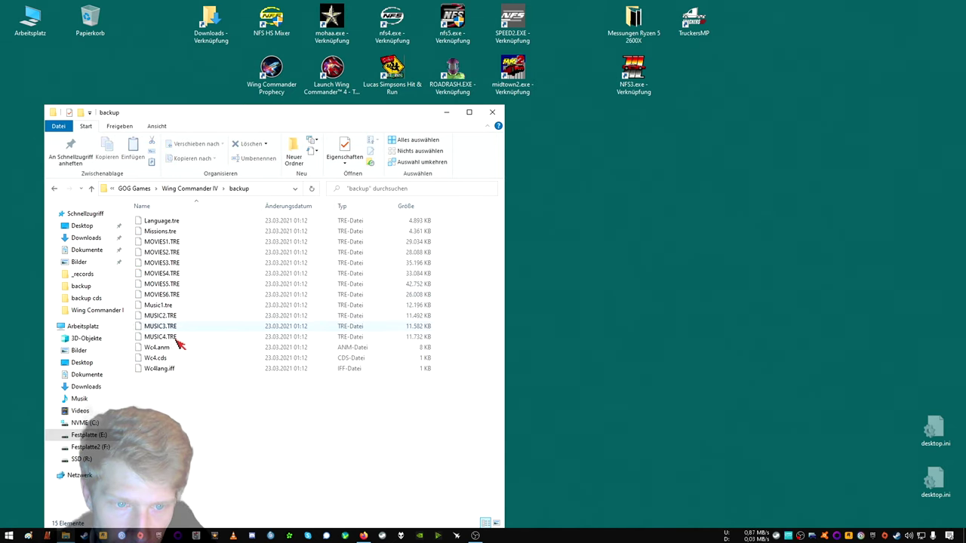
pyautogui.moveTo(179, 366); pyautogui.dragTo(177, 371)
pyautogui.rightClick(177, 368)
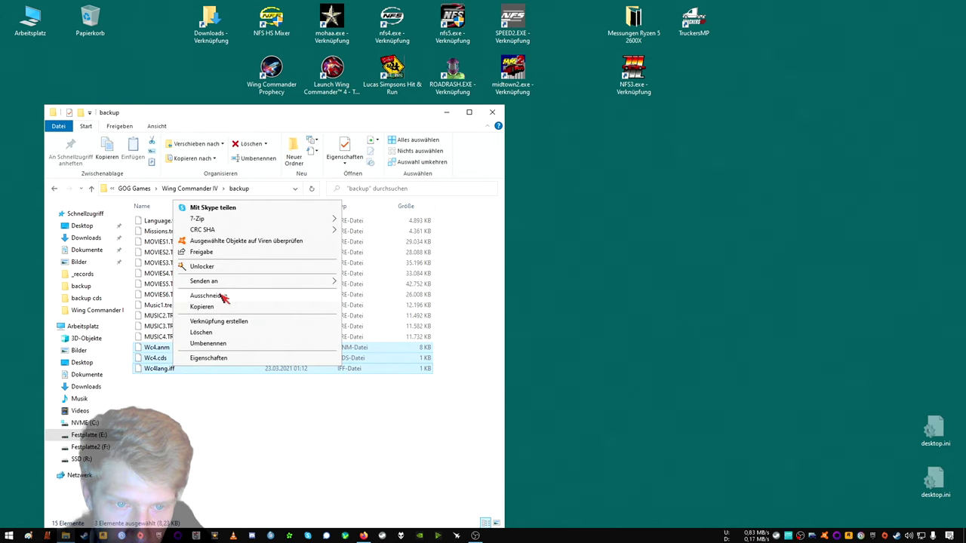
pyautogui.click(224, 296)
pyautogui.click(205, 189)
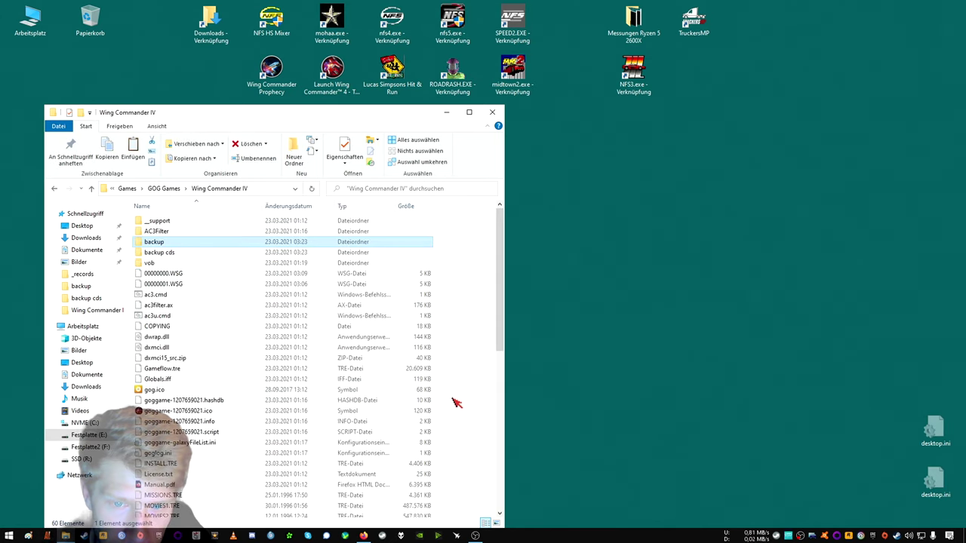
pyautogui.rightClick(461, 399)
pyautogui.click(484, 468)
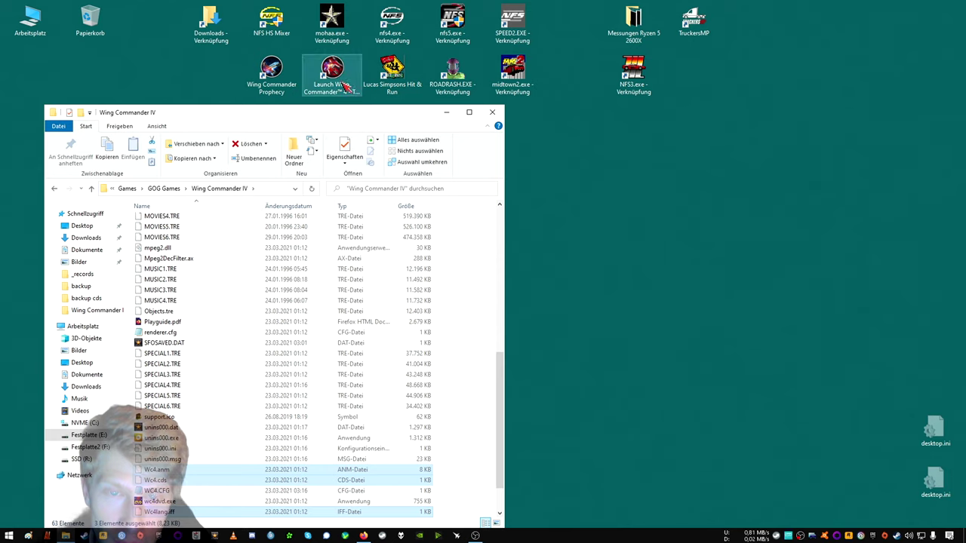
pyautogui.doubleClick(345, 87)
pyautogui.click(559, 306)
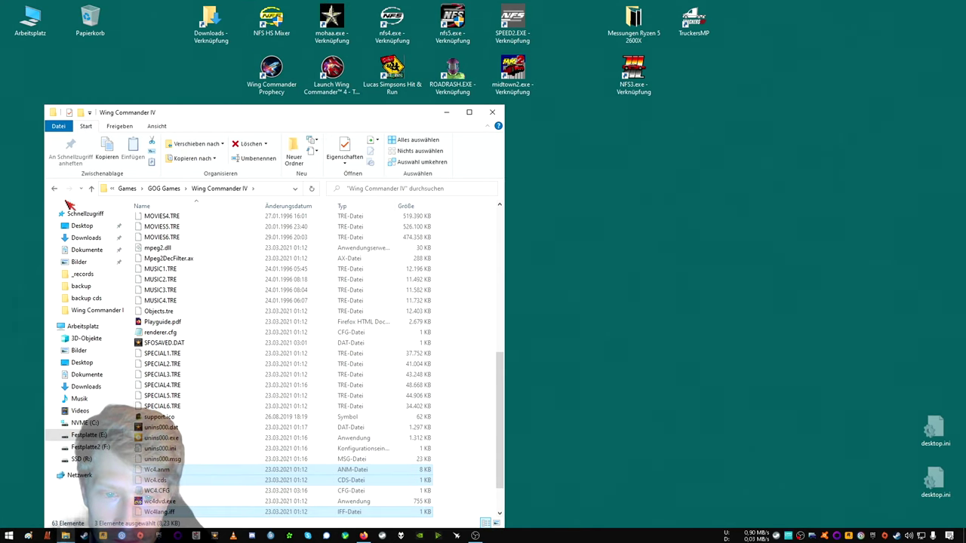
# Compare the backup folder with the game folder and move Language.tre from backup into the Wing Commander IV folder.
pyautogui.scroll(10, 319, 349)
pyautogui.doubleClick(154, 243)
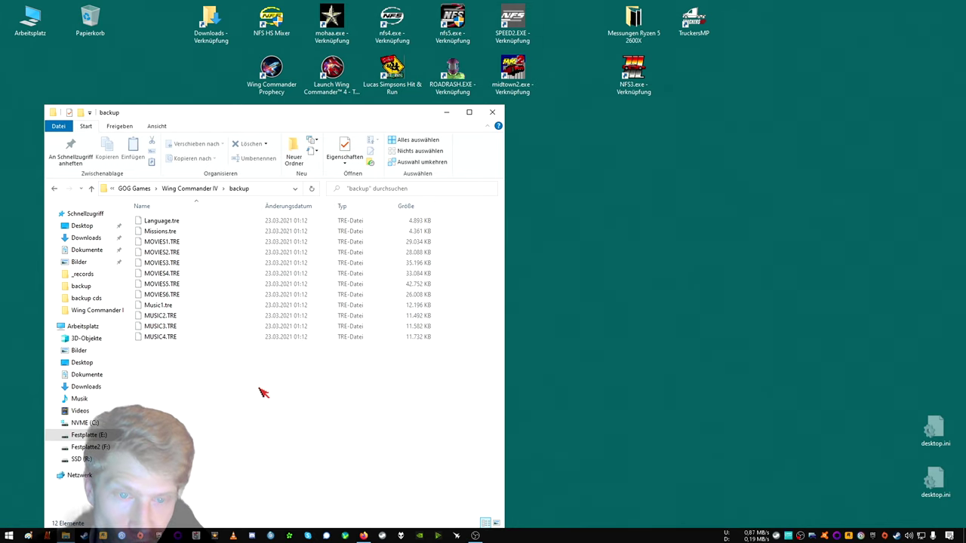
pyautogui.click(201, 190)
pyautogui.scroll(-2, 188, 393)
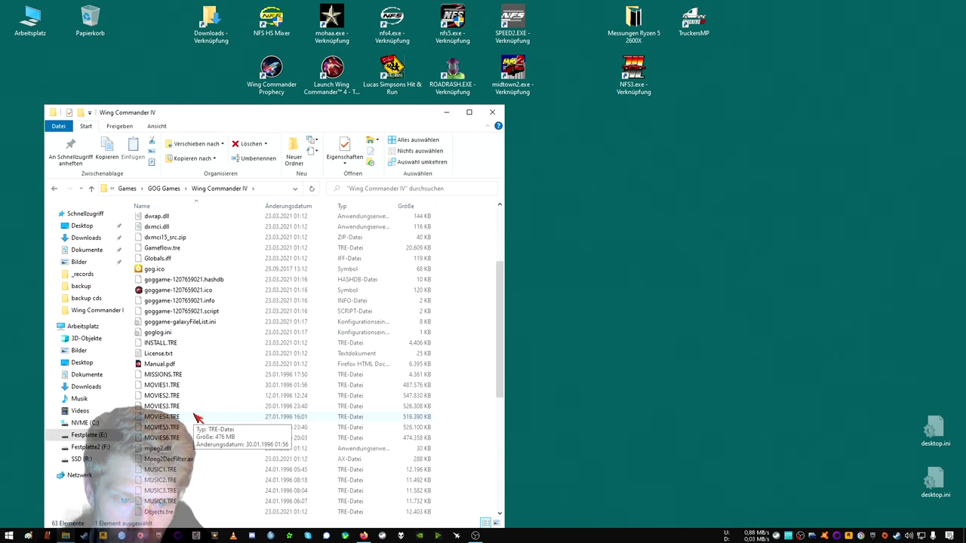
pyautogui.scroll(-4, 194, 420)
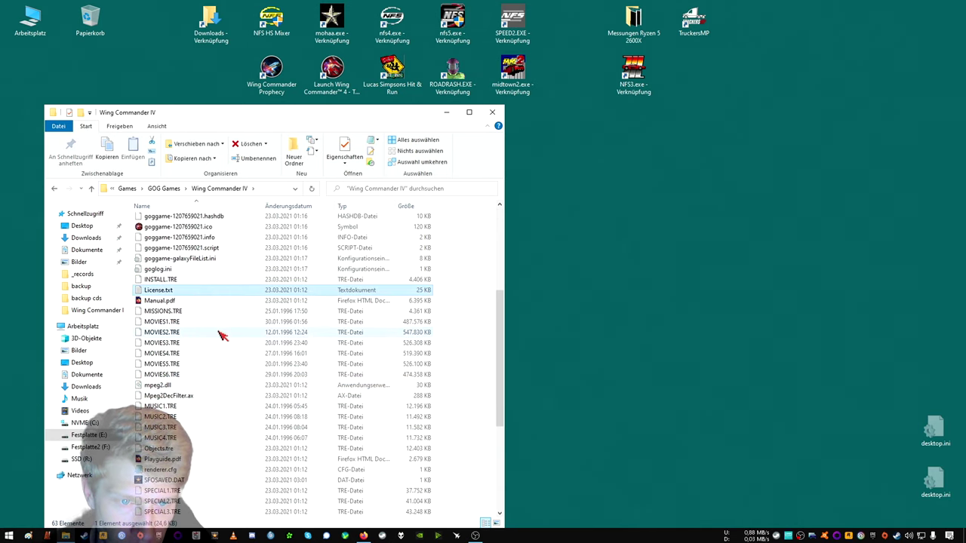
pyautogui.scroll(6, 227, 317)
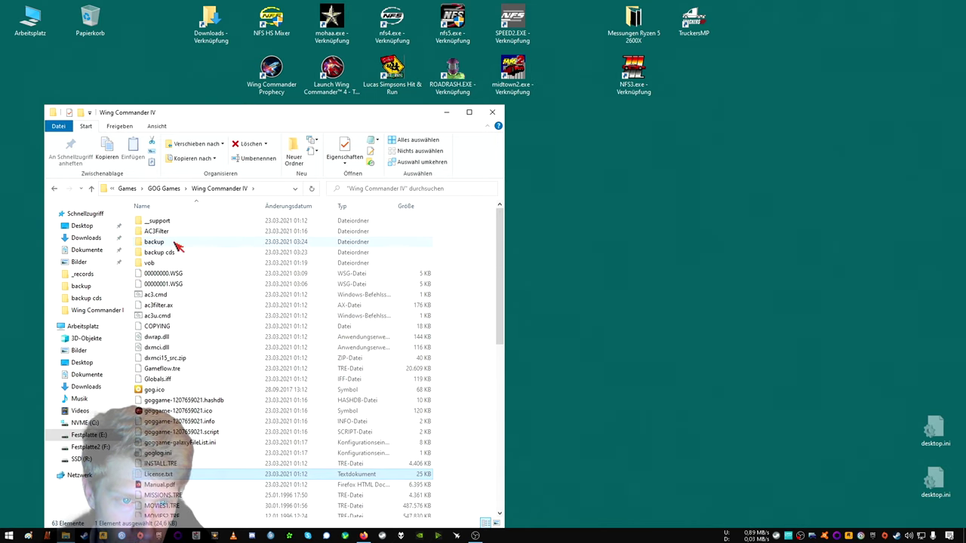
pyautogui.doubleClick(173, 242)
pyautogui.rightClick(174, 221)
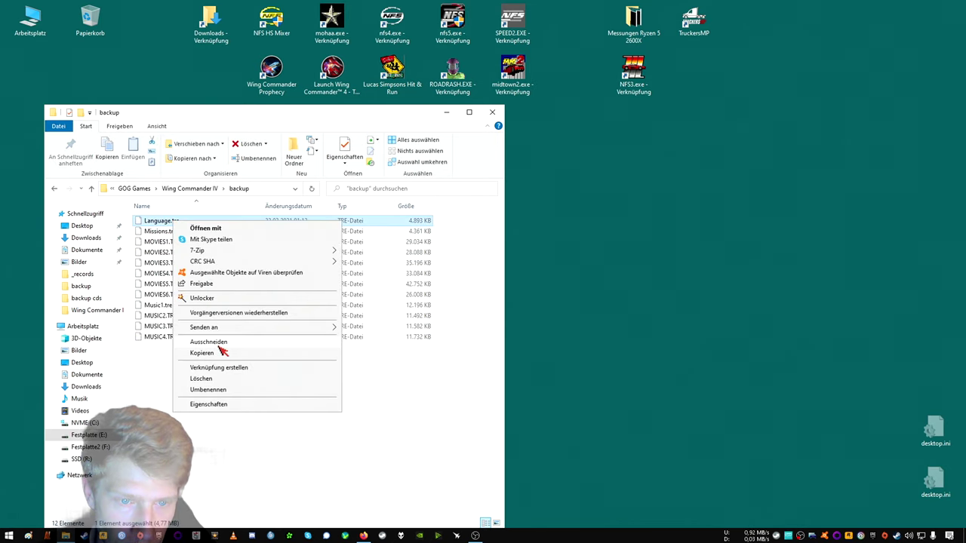
pyautogui.click(219, 343)
pyautogui.click(202, 189)
pyautogui.rightClick(456, 379)
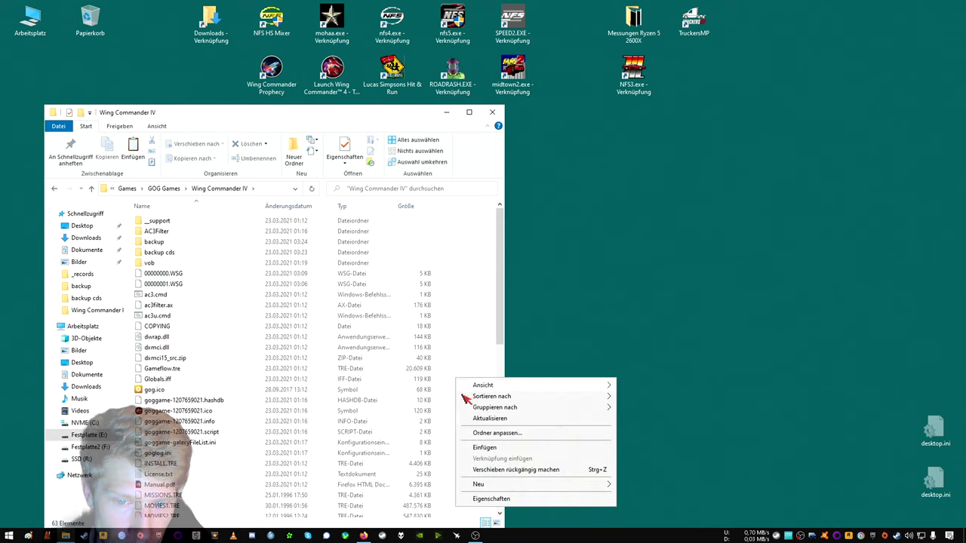
pyautogui.click(483, 448)
# Launch Wing Commander 4 and load the longplay saved game from the mission list.
pyautogui.doubleClick(326, 89)
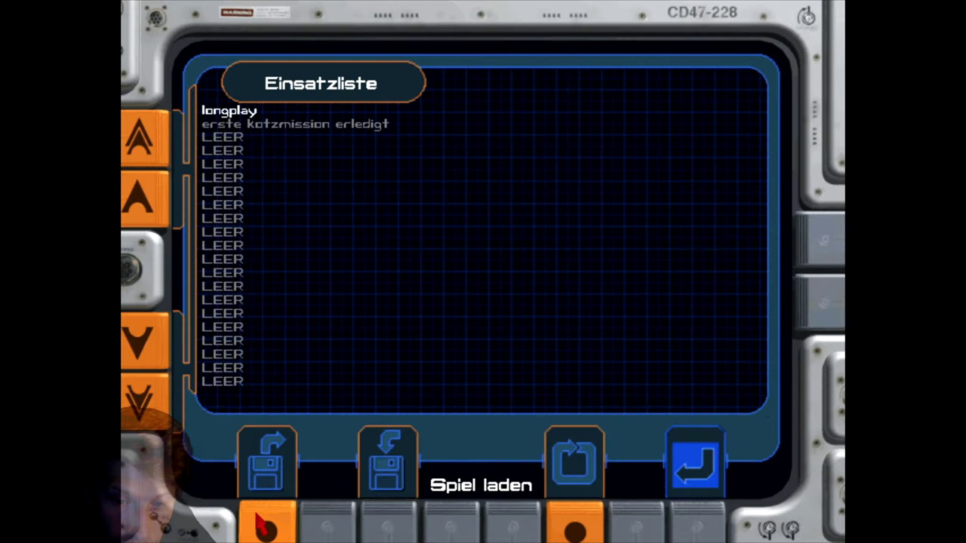
pyautogui.click(264, 520)
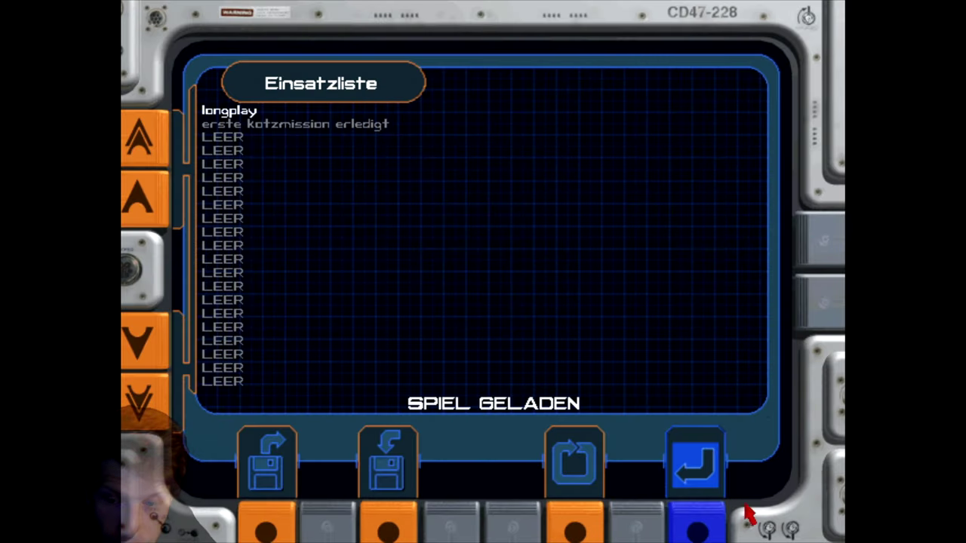
pyautogui.click(714, 518)
pyautogui.click(199, 276)
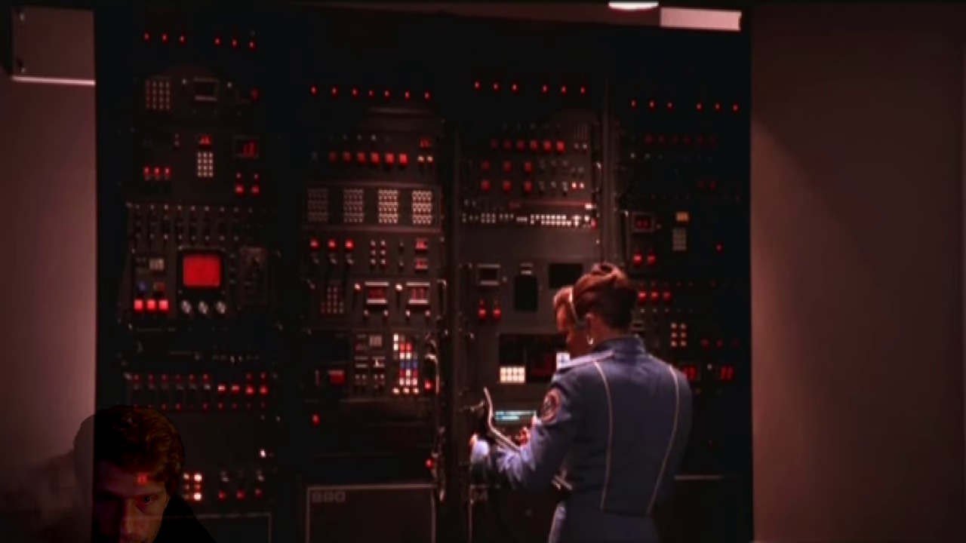
# Skip the video sequence, start the rescue transport escort mission as a test, and quit the game.
pyautogui.press('Escape')
pyautogui.click(468, 397)
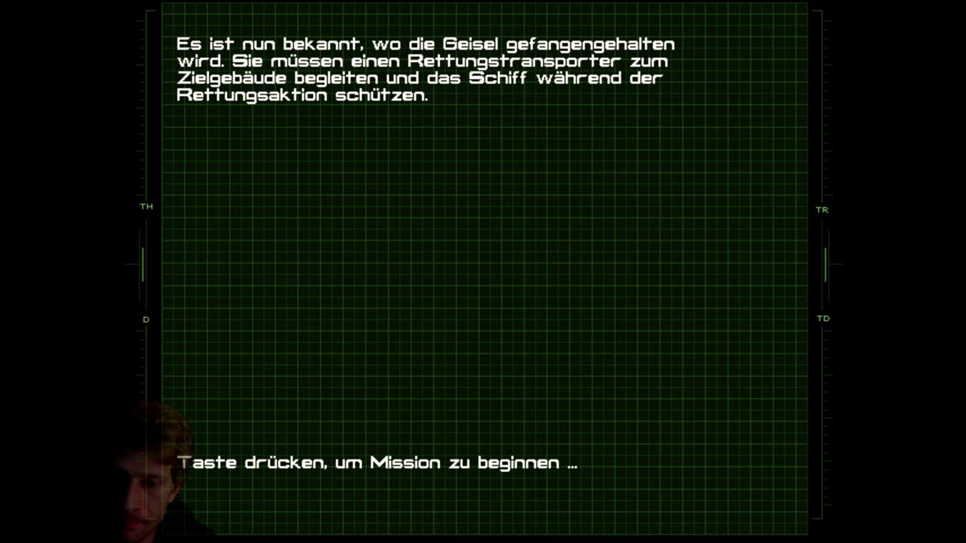
pyautogui.press('space')
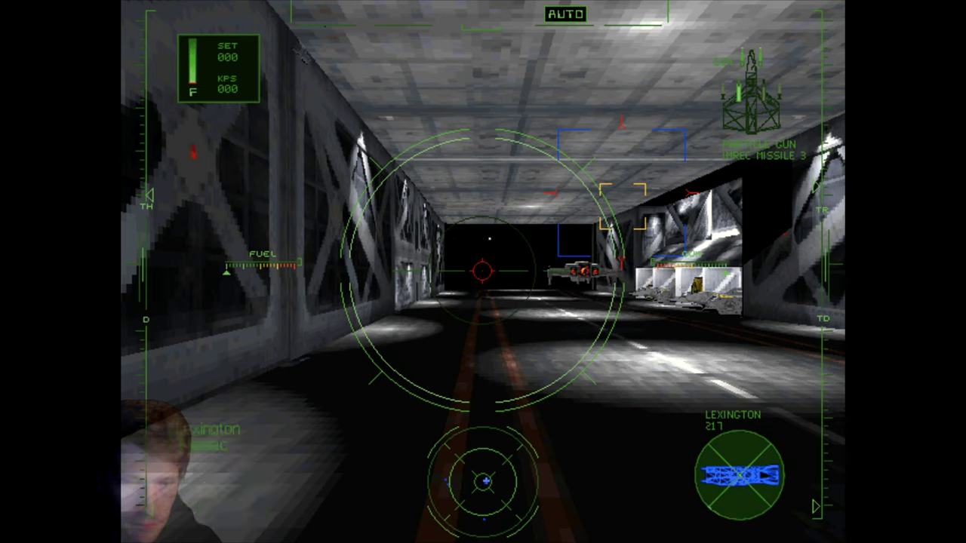
pyautogui.press('c')
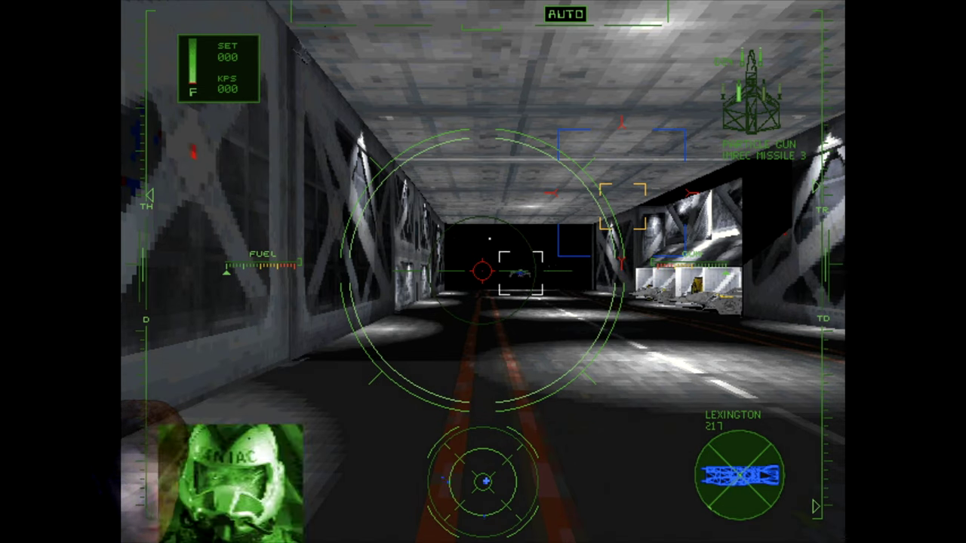
pyautogui.hotkey('alt', 'x')
pyautogui.press('j')
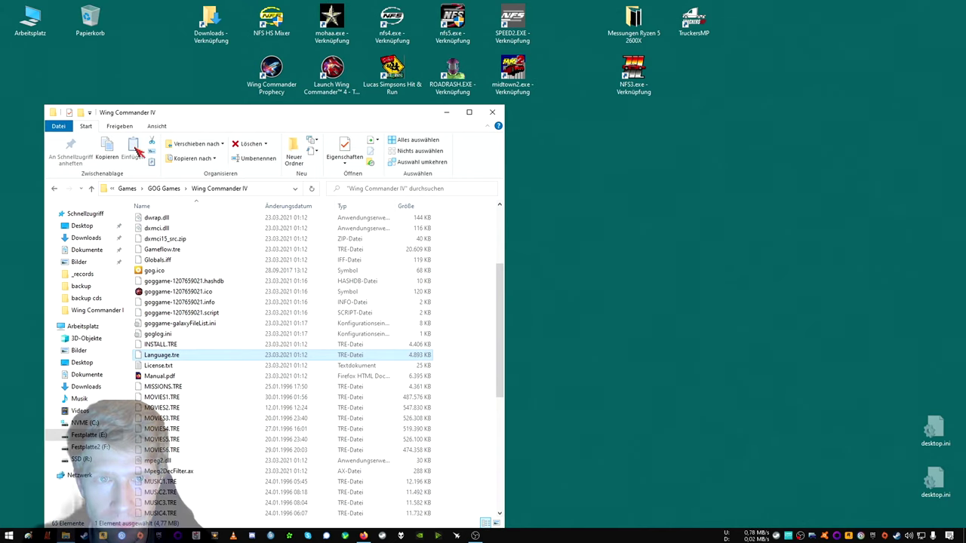
# Move SPECIAL1.TRE to SPECIAL6.TRE from the Wing Commander IV folder into its backup folder.
pyautogui.scroll(-8, 285, 295)
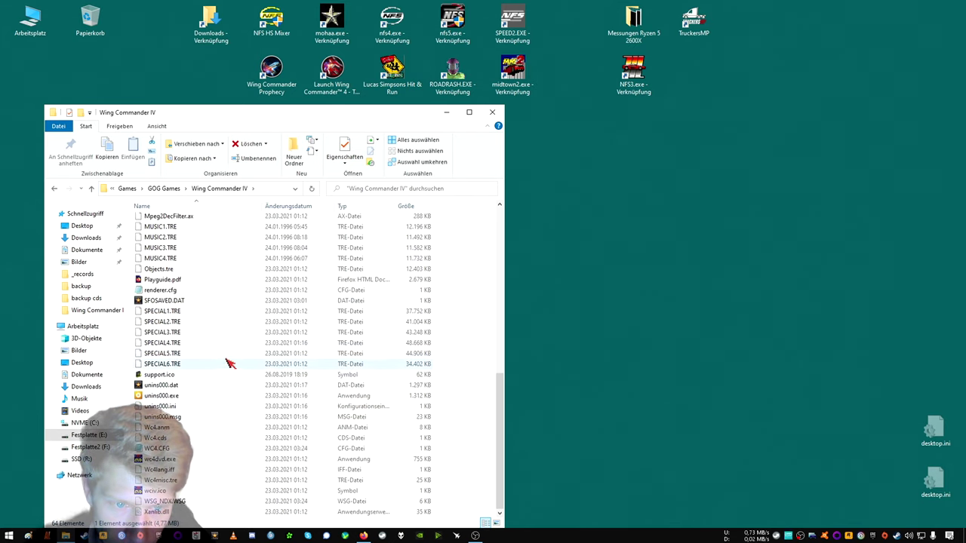
pyautogui.moveTo(451, 317); pyautogui.dragTo(316, 367)
pyautogui.rightClick(315, 366)
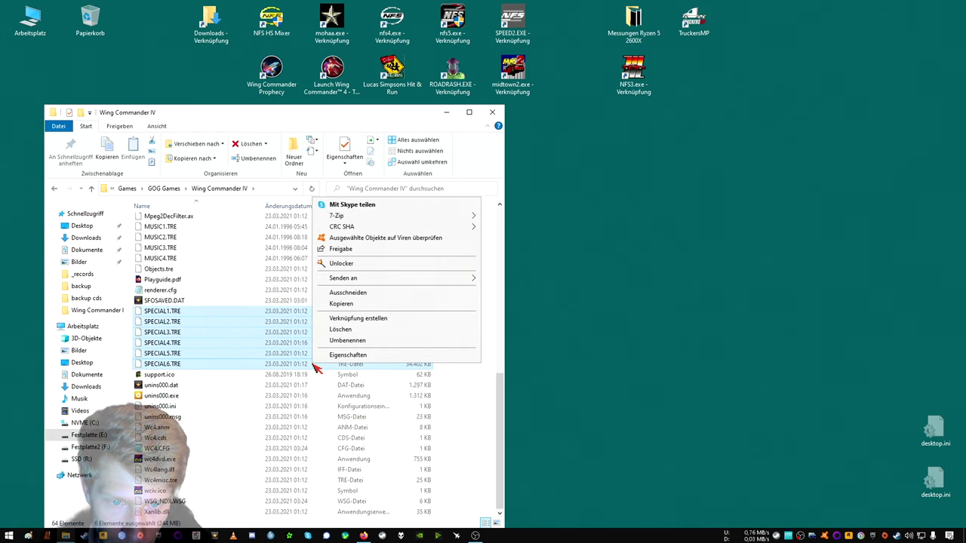
pyautogui.click(348, 292)
pyautogui.scroll(10, 355, 348)
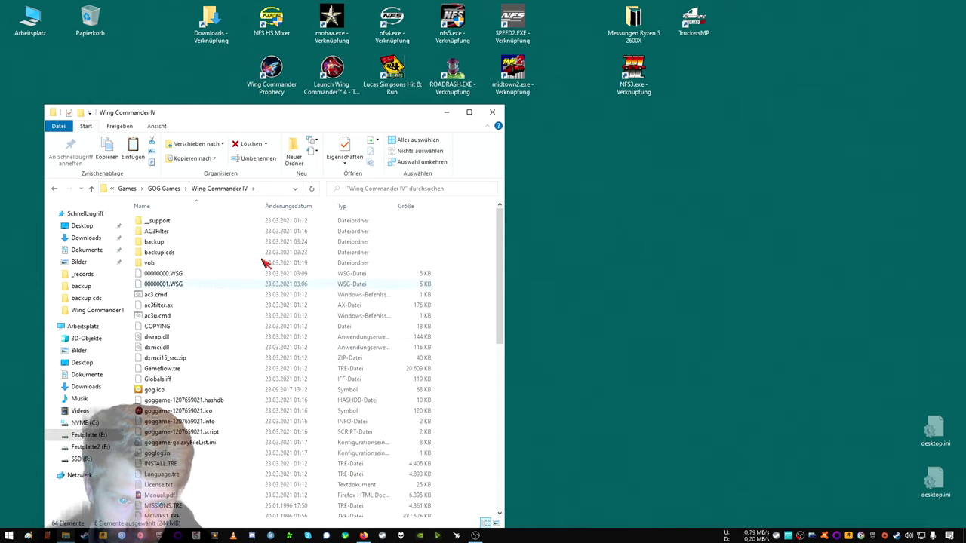
pyautogui.doubleClick(178, 245)
pyautogui.rightClick(232, 412)
pyautogui.click(276, 349)
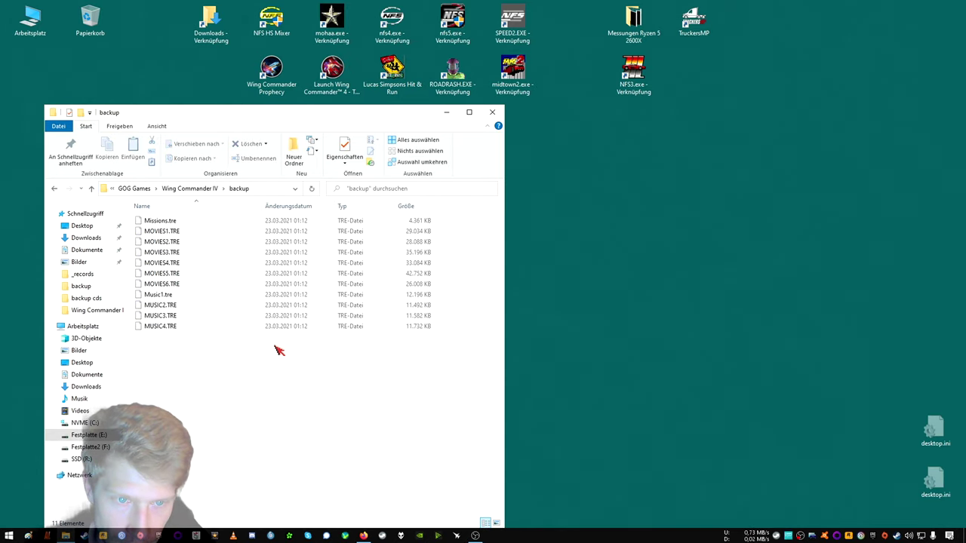
# Move the CD versions of SPECIAL1.TRE to SPECIAL6.TRE from the backup cds folder into the Wing Commander IV folder.
pyautogui.click(188, 188)
pyautogui.doubleClick(162, 252)
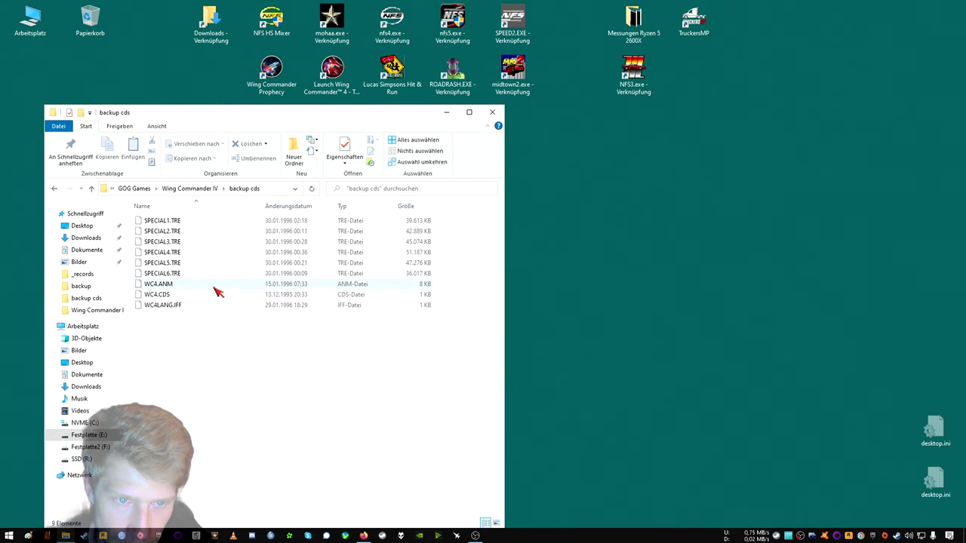
pyautogui.moveTo(481, 217); pyautogui.dragTo(311, 273)
pyautogui.rightClick(309, 274)
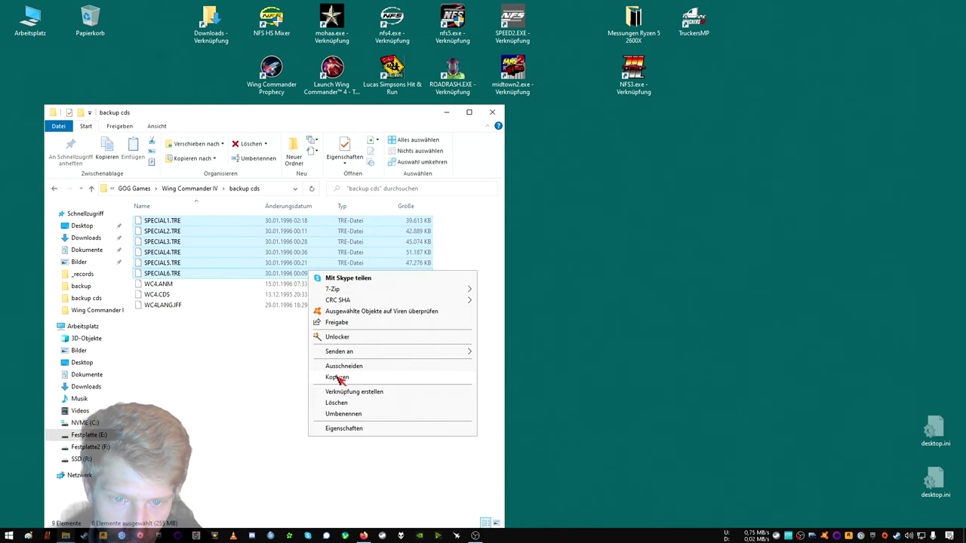
pyautogui.click(343, 375)
pyautogui.click(200, 191)
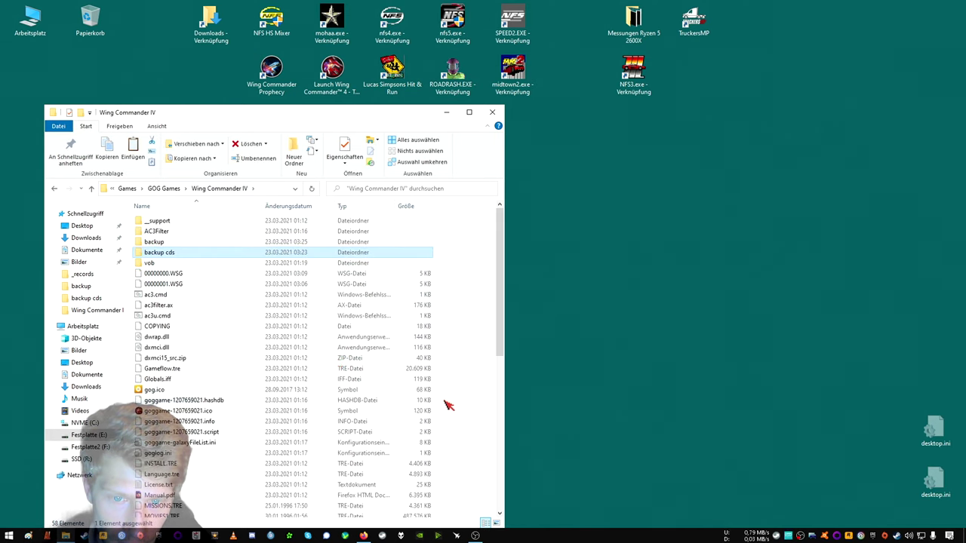
pyautogui.rightClick(463, 402)
pyautogui.click(490, 343)
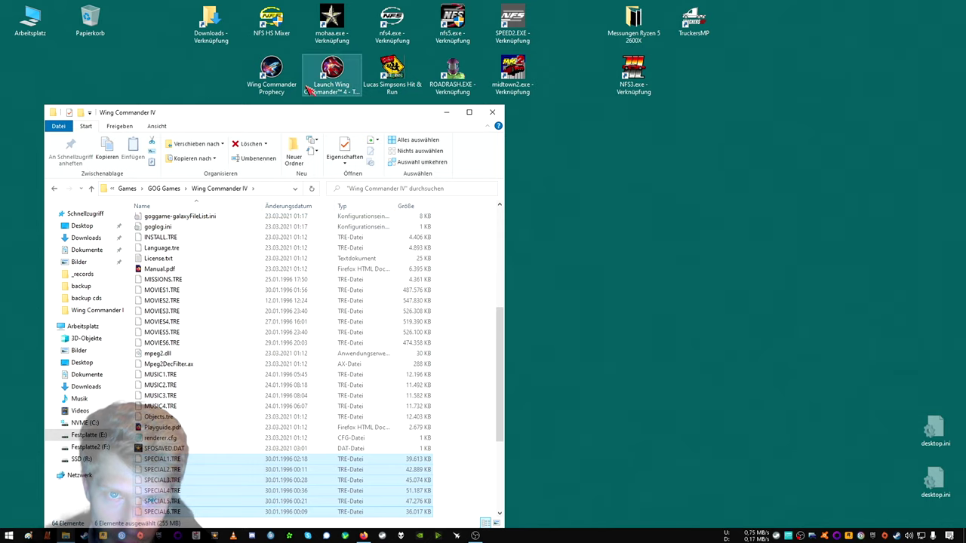
# Test the swapped SPECIAL files by launching Wing Commander 4, loading the longplay save and flying the mission from the hangar.
pyautogui.doubleClick(332, 69)
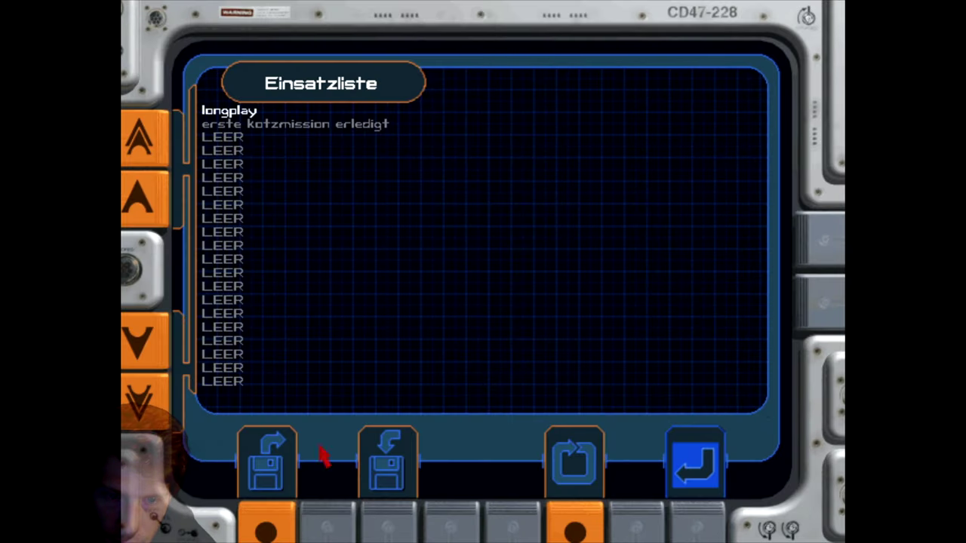
pyautogui.click(388, 474)
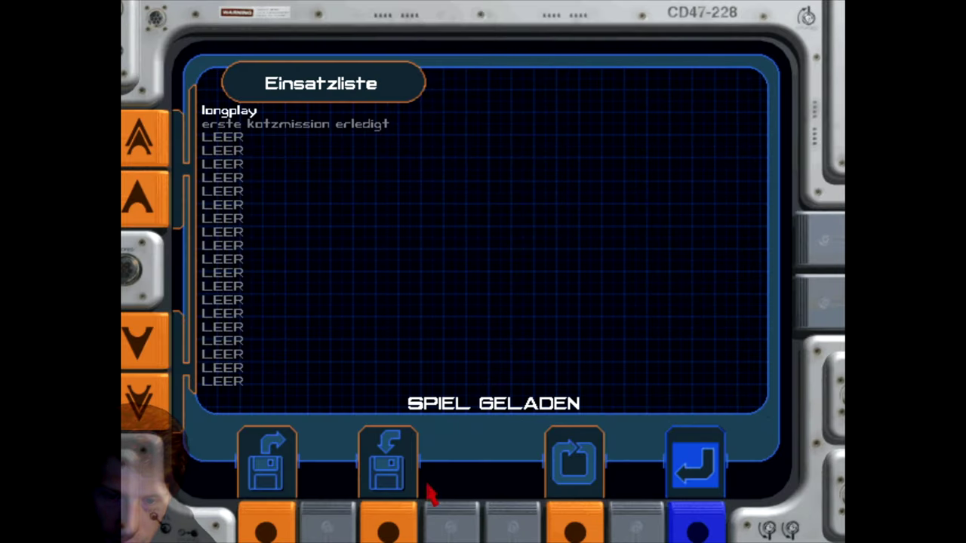
pyautogui.click(738, 533)
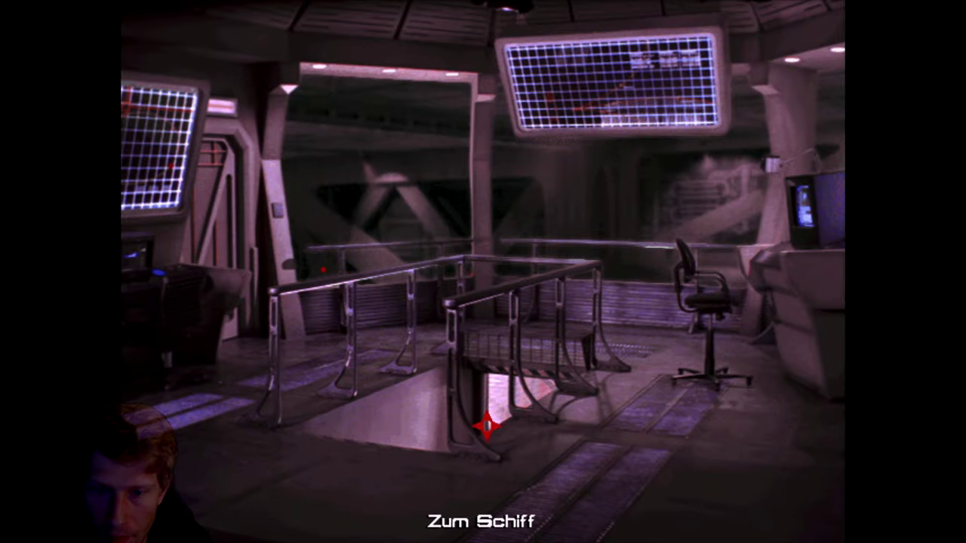
pyautogui.click(485, 426)
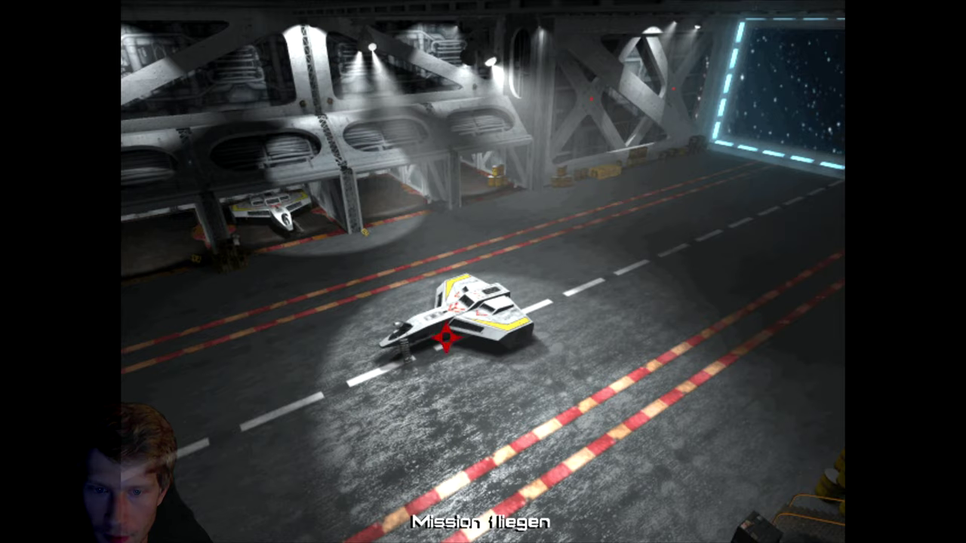
pyautogui.click(447, 337)
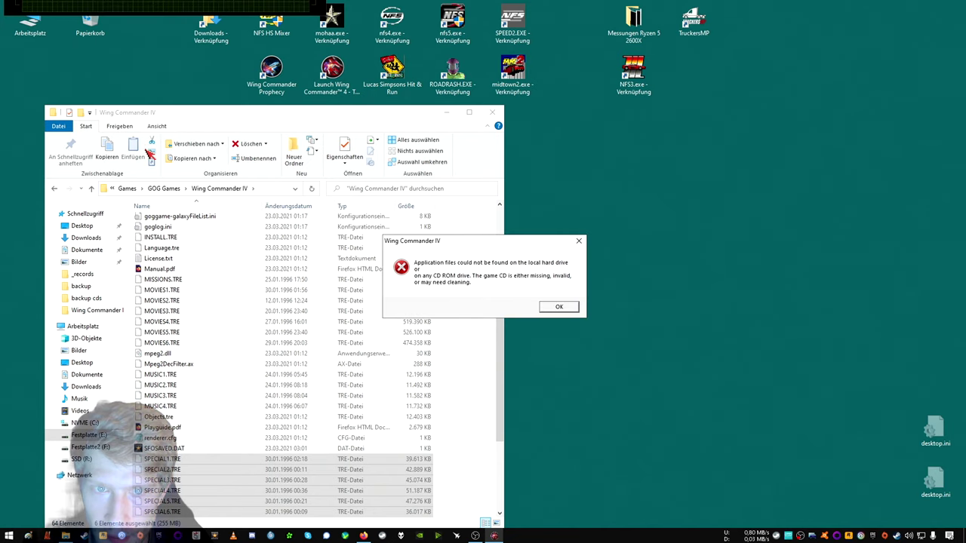
pyautogui.click(559, 306)
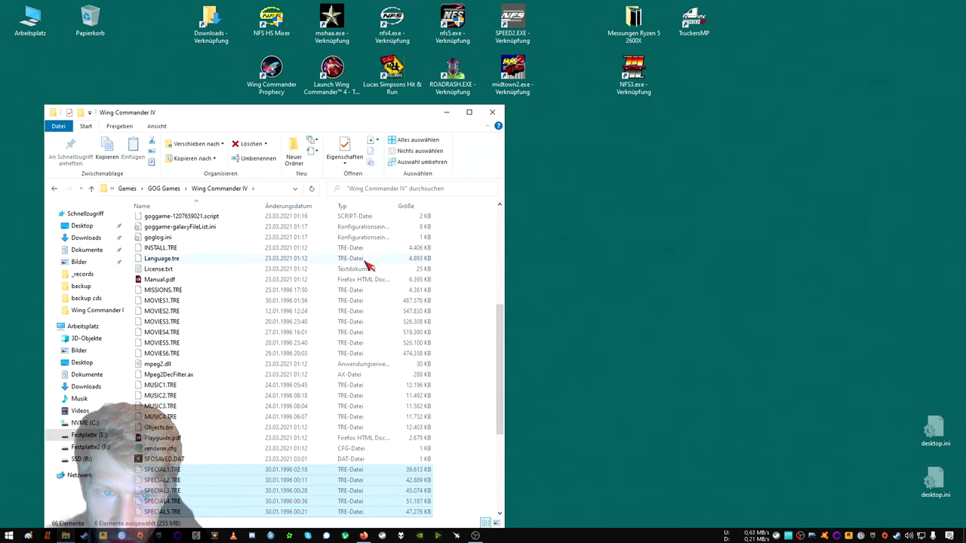
# Check the files in backup cds and move their game-folder counterparts Wc4.anm, Wc4.cds and Wc4lang.iff into the backup folder.
pyautogui.scroll(7, 280, 355)
pyautogui.doubleClick(160, 252)
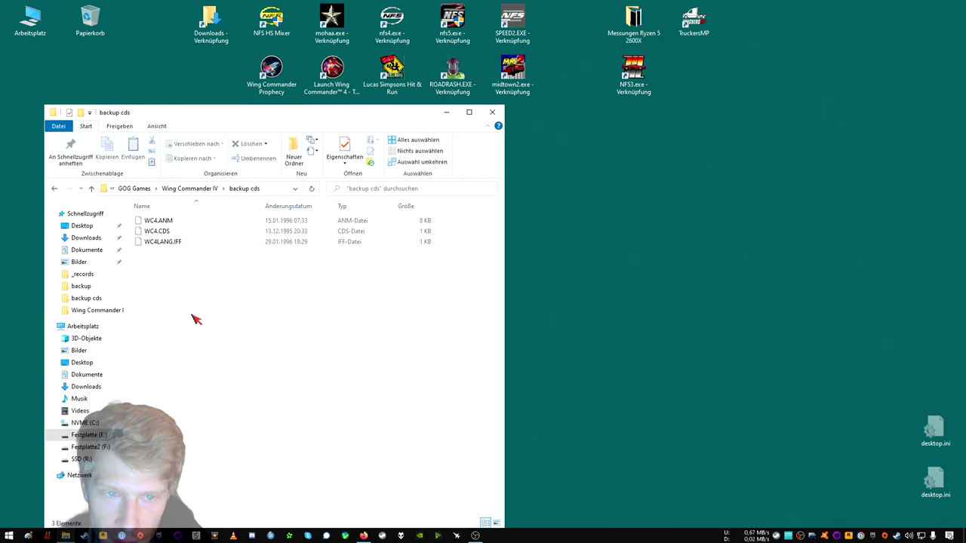
pyautogui.moveTo(175, 278); pyautogui.dragTo(181, 216)
pyautogui.click(207, 188)
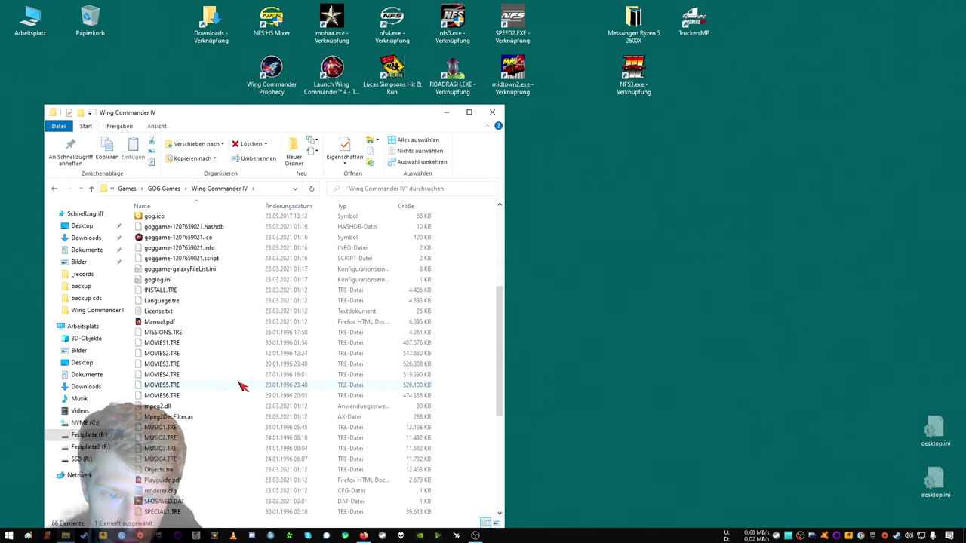
pyautogui.scroll(-12, 243, 384)
pyautogui.click(173, 418)
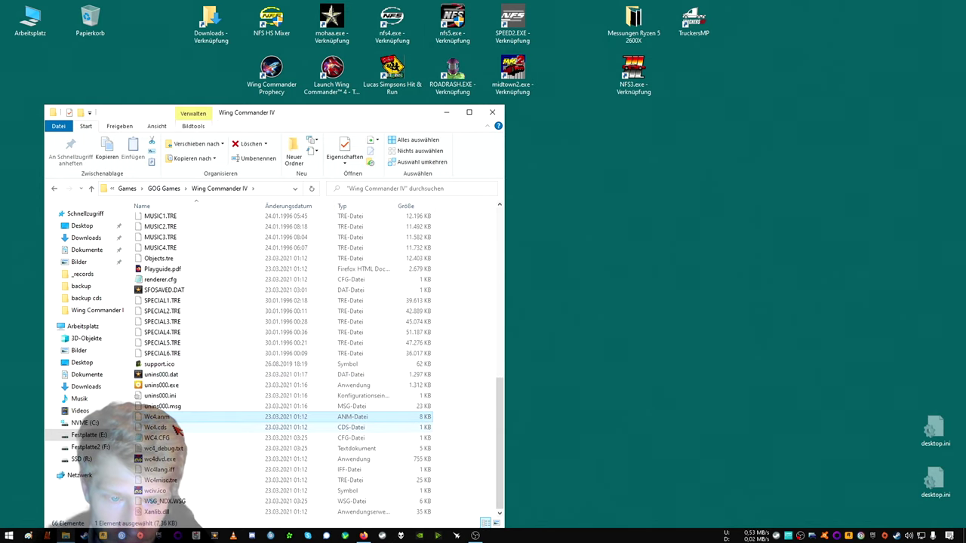
pyautogui.keyDown('ctrl'); pyautogui.click(175, 428); pyautogui.keyUp('ctrl')
pyautogui.keyDown('ctrl'); pyautogui.click(175, 470); pyautogui.keyUp('ctrl')
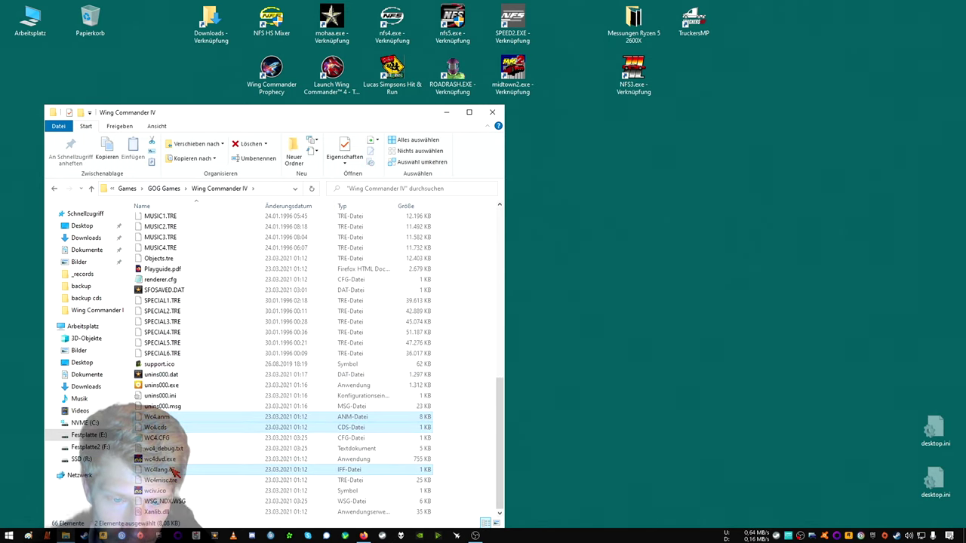
pyautogui.rightClick(175, 470)
pyautogui.click(206, 397)
pyautogui.scroll(12, 254, 373)
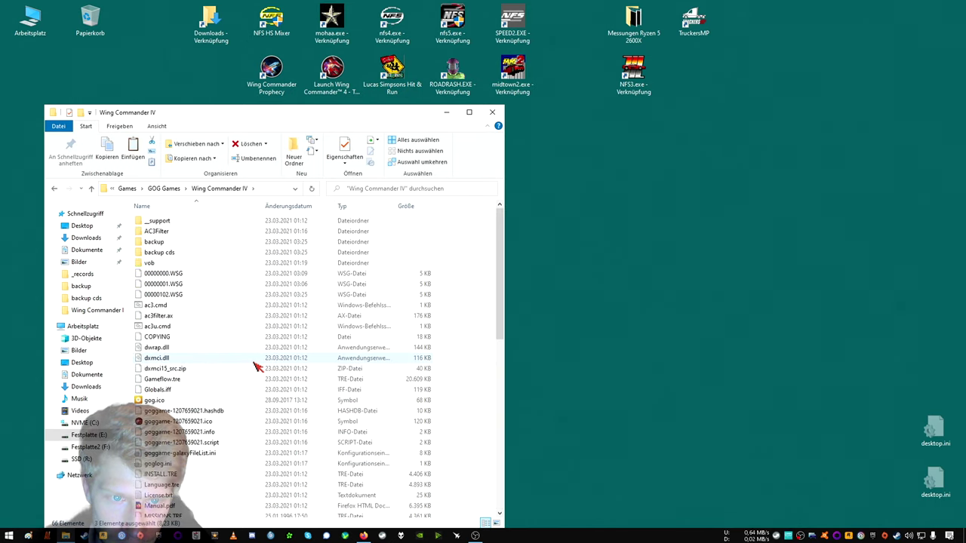
pyautogui.doubleClick(181, 251)
pyautogui.rightClick(231, 441)
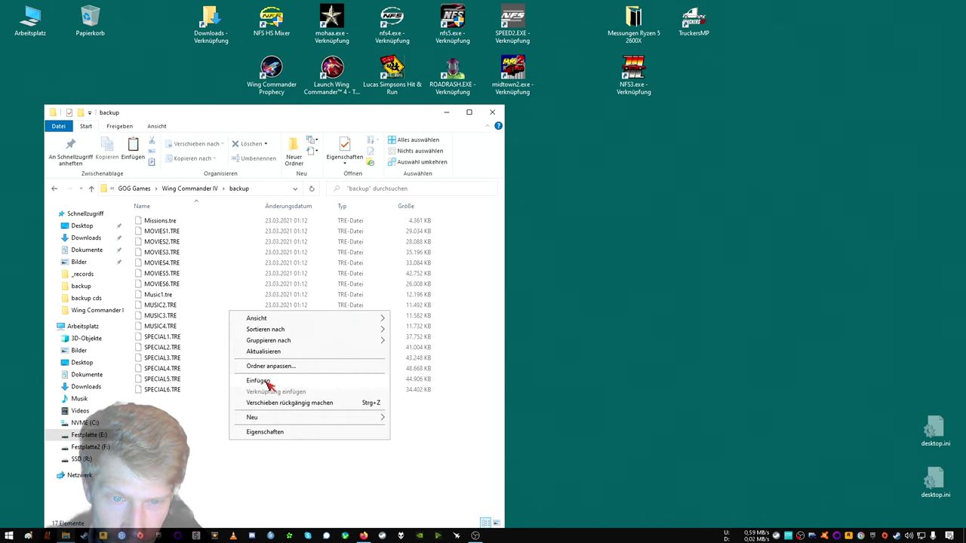
pyautogui.click(259, 381)
# Move the CD versions WC4.ANM, WC4.CDS and WC4LANG.IFF from backup cds into the Wing Commander IV folder.
pyautogui.click(191, 189)
pyautogui.doubleClick(187, 257)
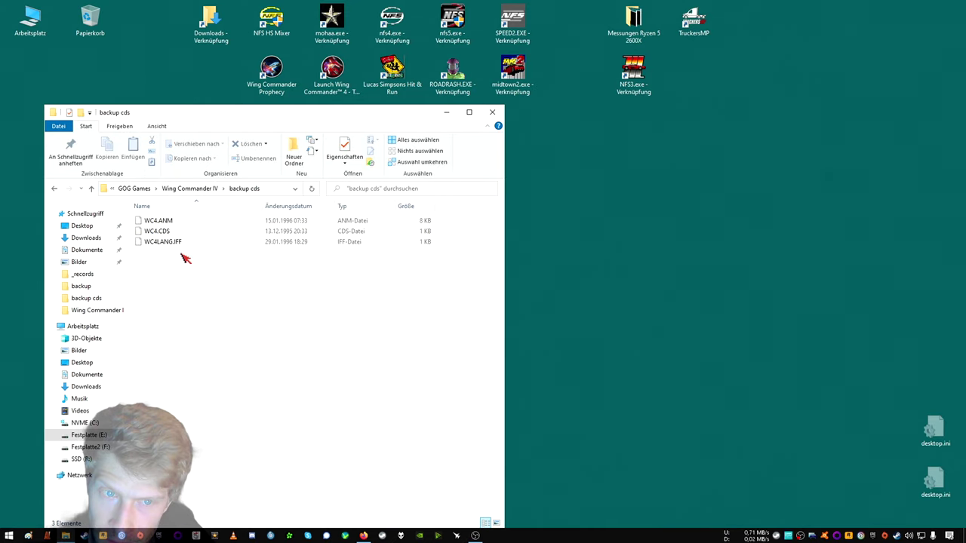
pyautogui.moveTo(169, 276); pyautogui.dragTo(190, 224)
pyautogui.rightClick(191, 225)
pyautogui.click(223, 325)
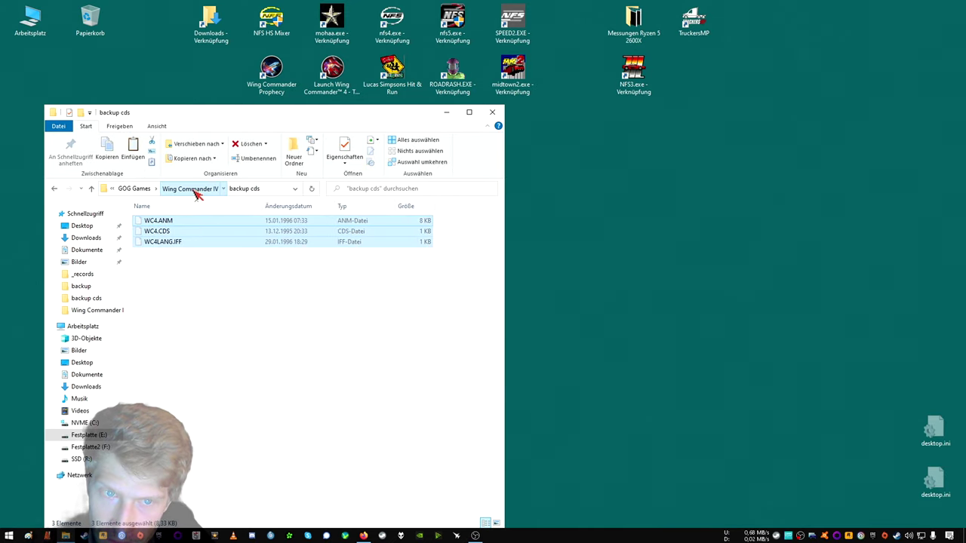
pyautogui.click(191, 188)
pyautogui.rightClick(454, 357)
pyautogui.click(469, 426)
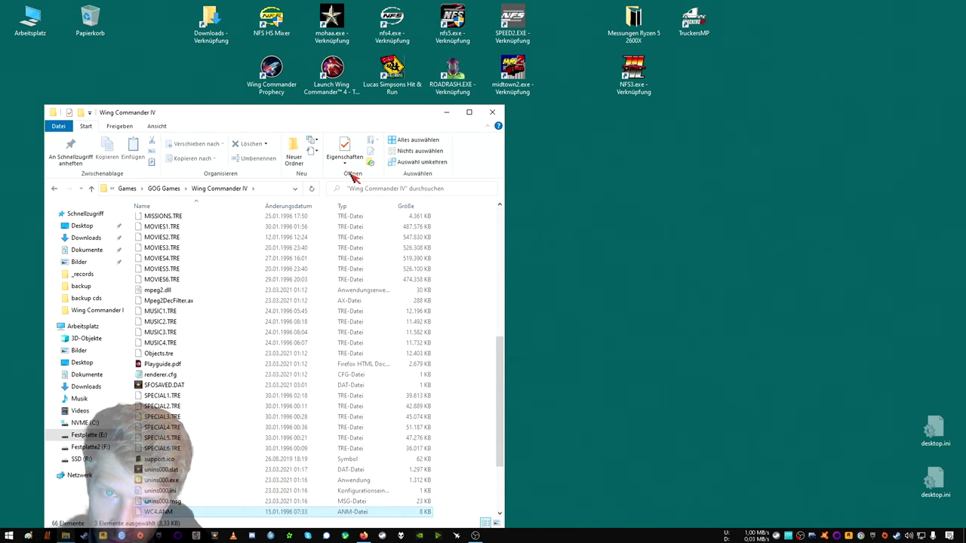
# Test the swapped WC4 files by launching the game, loading the longplay save and going to the ship for the mission.
pyautogui.doubleClick(332, 68)
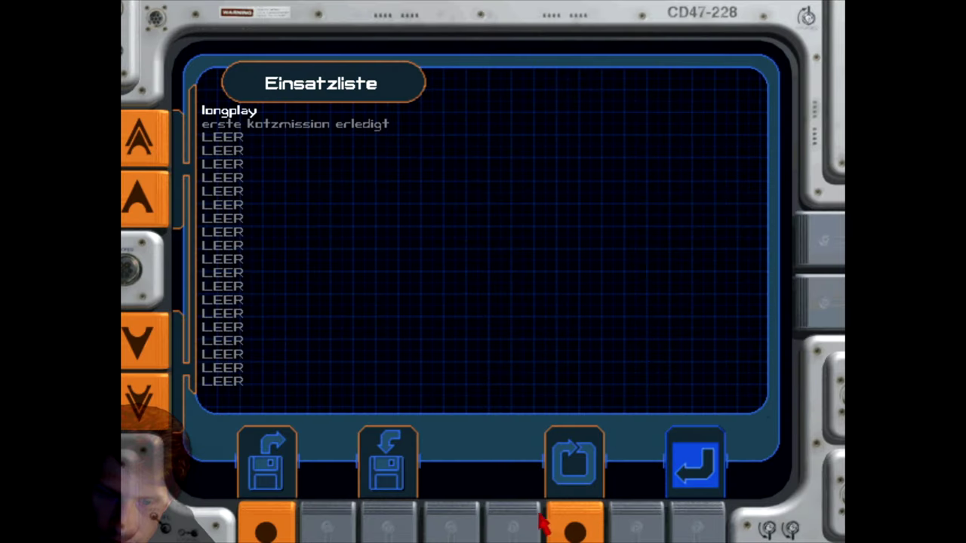
pyautogui.click(388, 520)
pyautogui.click(694, 522)
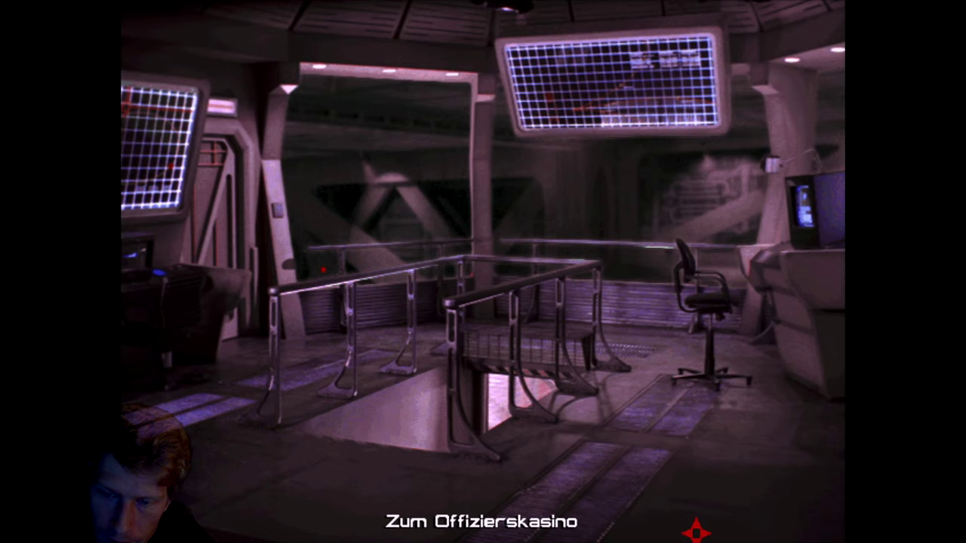
pyautogui.click(202, 269)
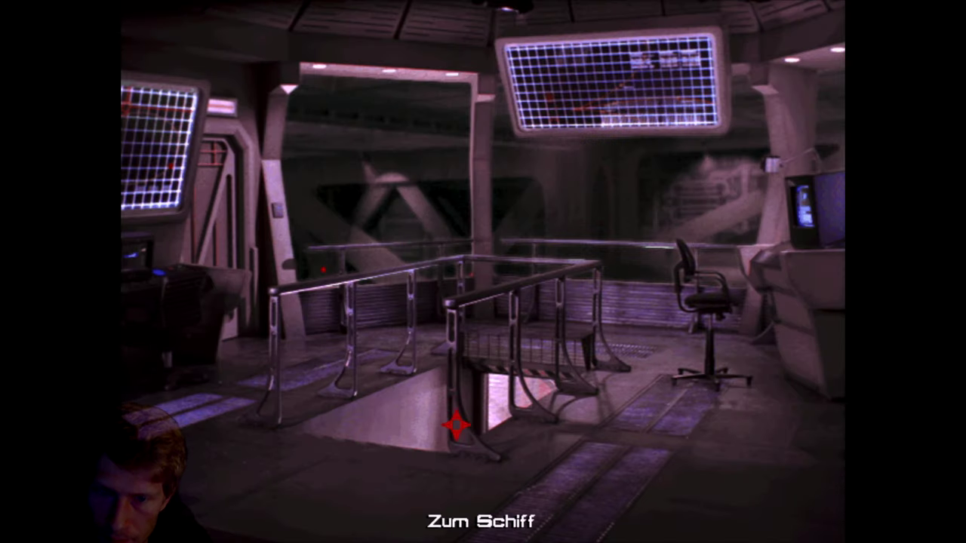
pyautogui.click(455, 425)
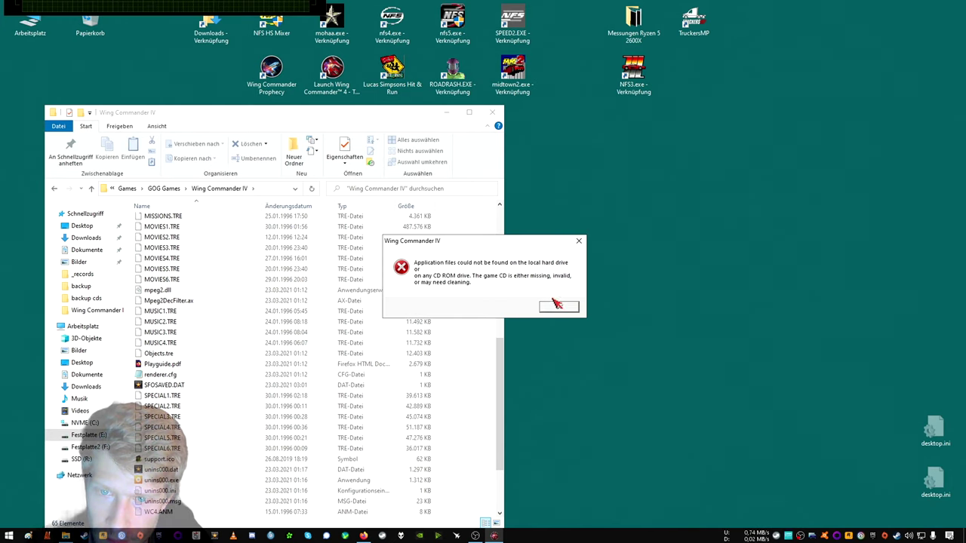
pyautogui.click(557, 304)
# Move the CD version of MISSIONS.TRE from the Wing Commander IV folder into backup cds.
pyautogui.scroll(3, 241, 415)
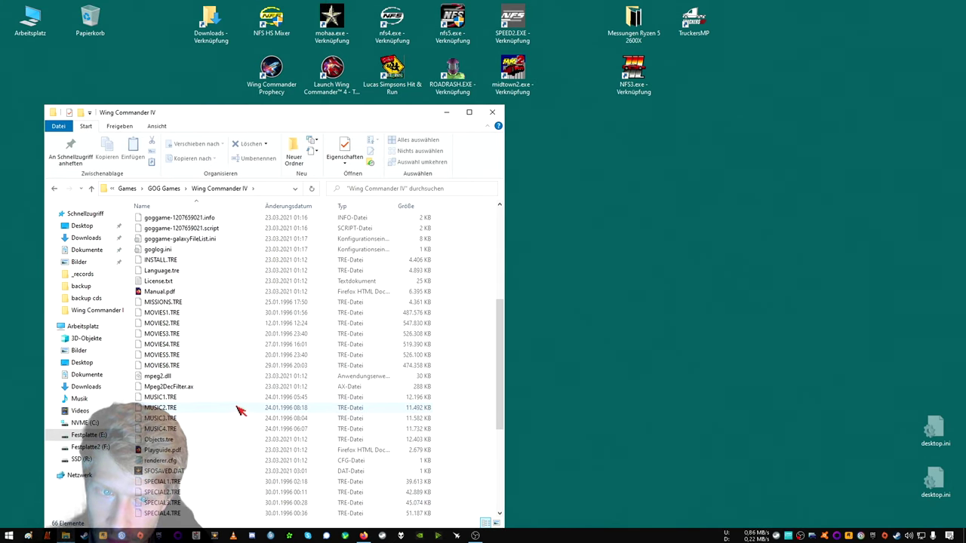
pyautogui.rightClick(179, 308)
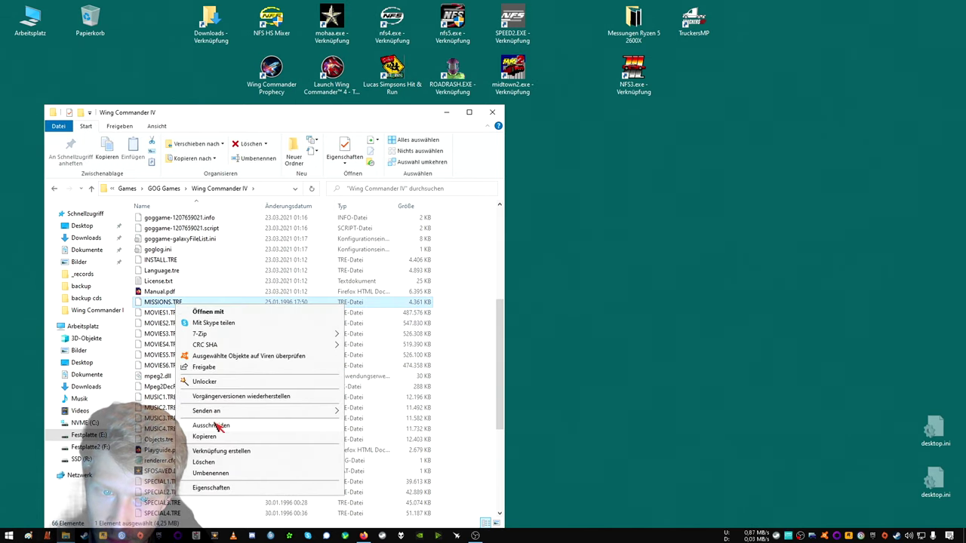
pyautogui.click(215, 427)
pyautogui.scroll(5, 234, 355)
pyautogui.doubleClick(166, 253)
pyautogui.rightClick(223, 338)
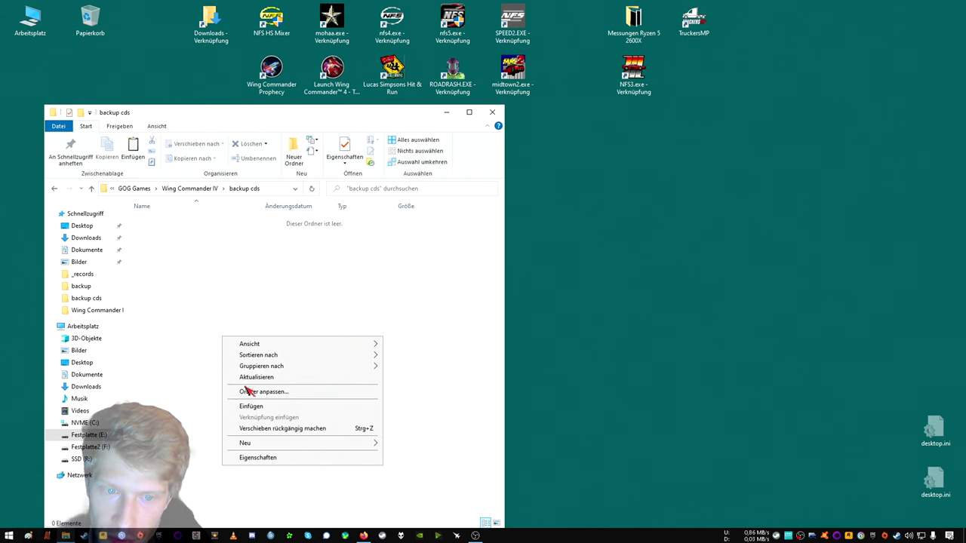
pyautogui.click(251, 406)
# Move the original Missions.tre from the backup folder back into the Wing Commander IV folder.
pyautogui.click(214, 188)
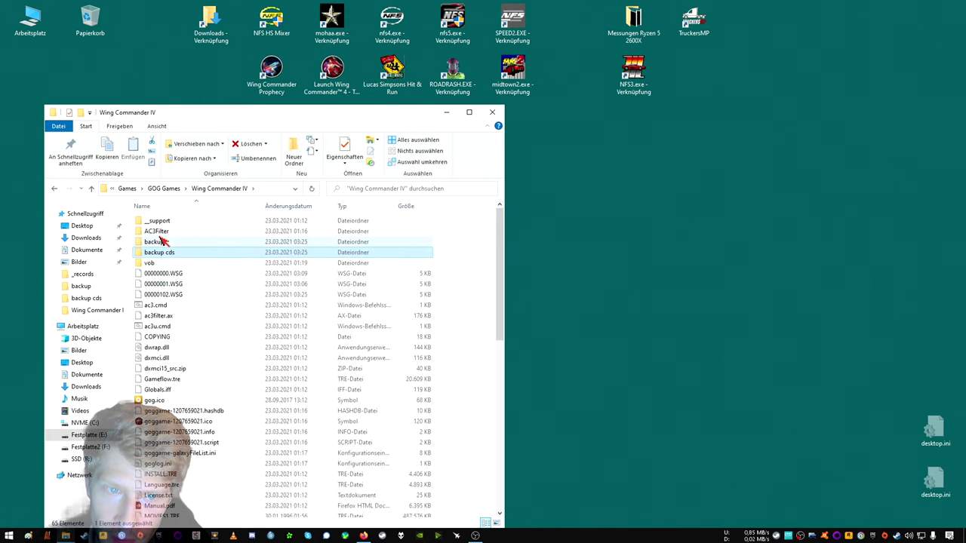
pyautogui.doubleClick(161, 241)
pyautogui.rightClick(168, 221)
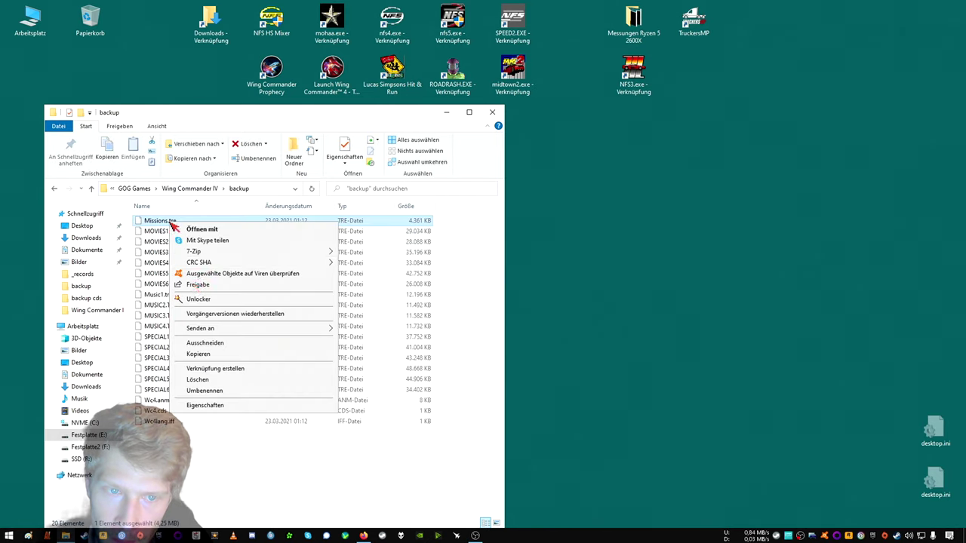
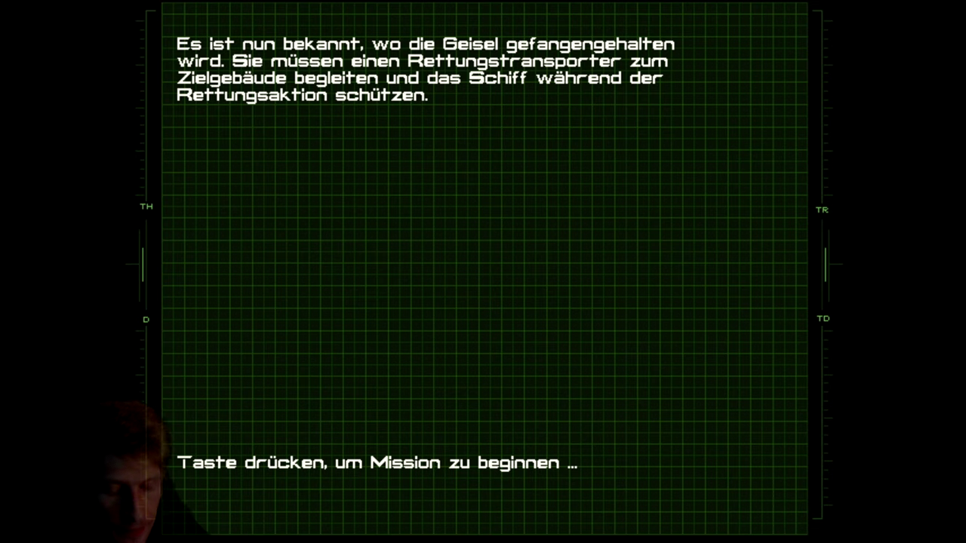
# Start the rescue transport escort mission as a test and check the SPECIAL and WC4 file versions in the game folder.
pyautogui.press('space')
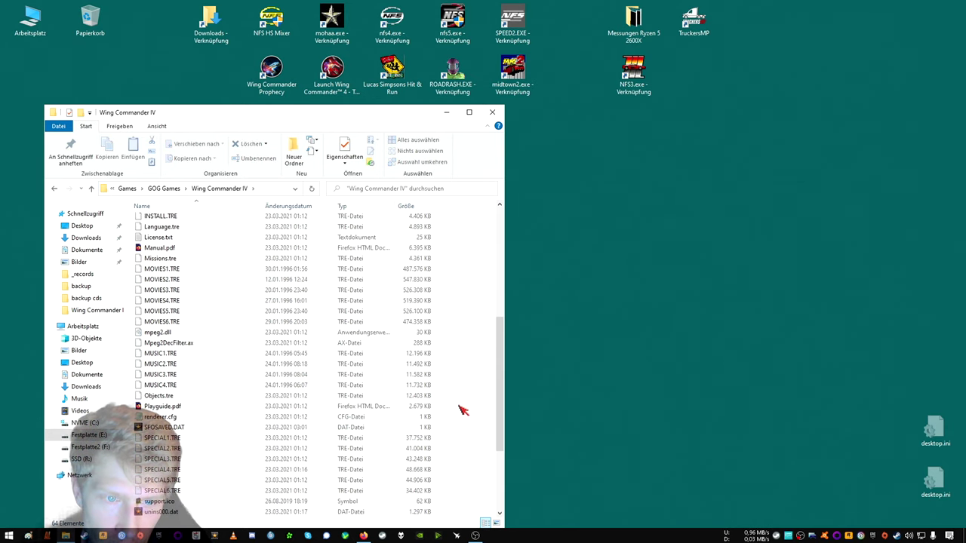
pyautogui.scroll(-4, 453, 385)
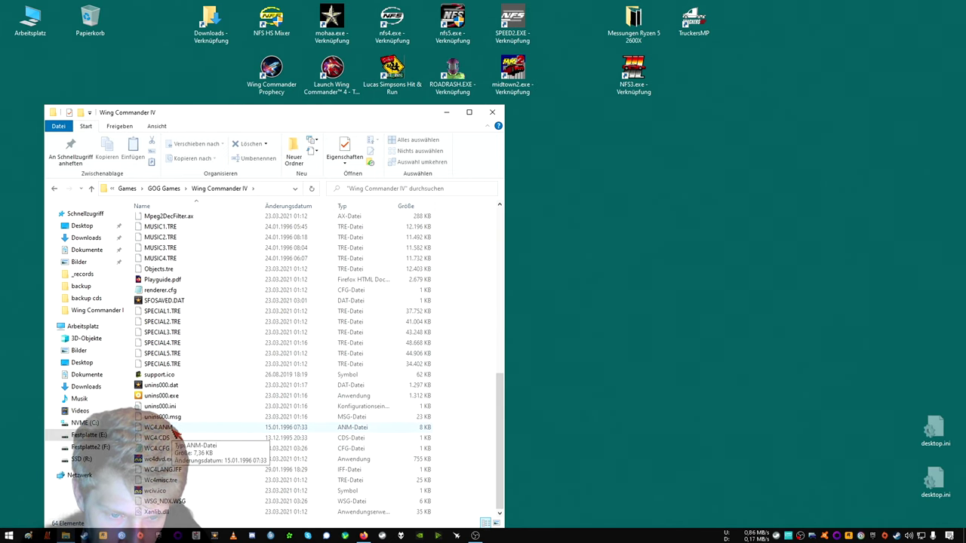
# Move the CD versions of WC4.ANM, WC4.CDS and WC4LANG.IFF from the Wing Commander IV folder into backup cds.
pyautogui.click(179, 428)
pyautogui.keyDown('ctrl'); pyautogui.click(179, 438); pyautogui.keyUp('ctrl')
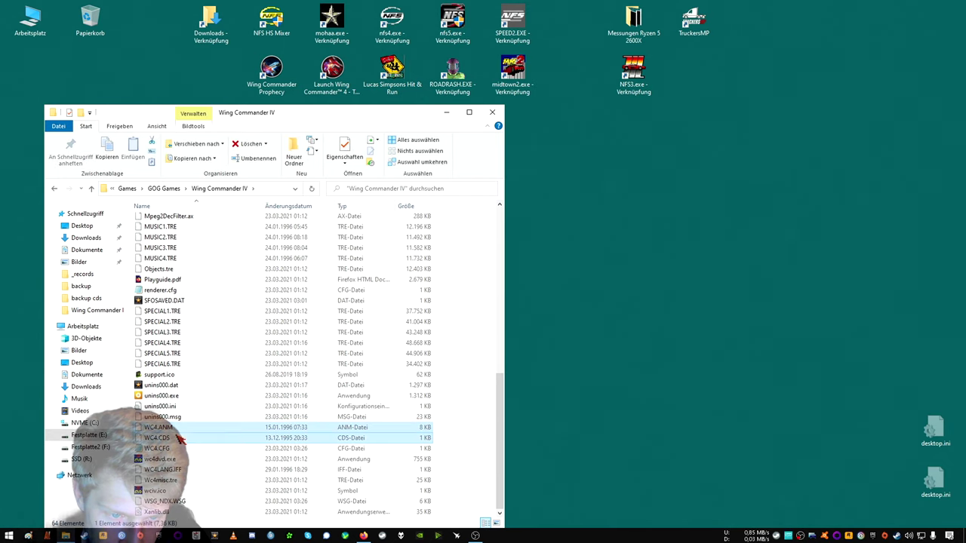
pyautogui.keyDown('ctrl'); pyautogui.click(183, 470); pyautogui.keyUp('ctrl')
pyautogui.rightClick(183, 471)
pyautogui.click(189, 411)
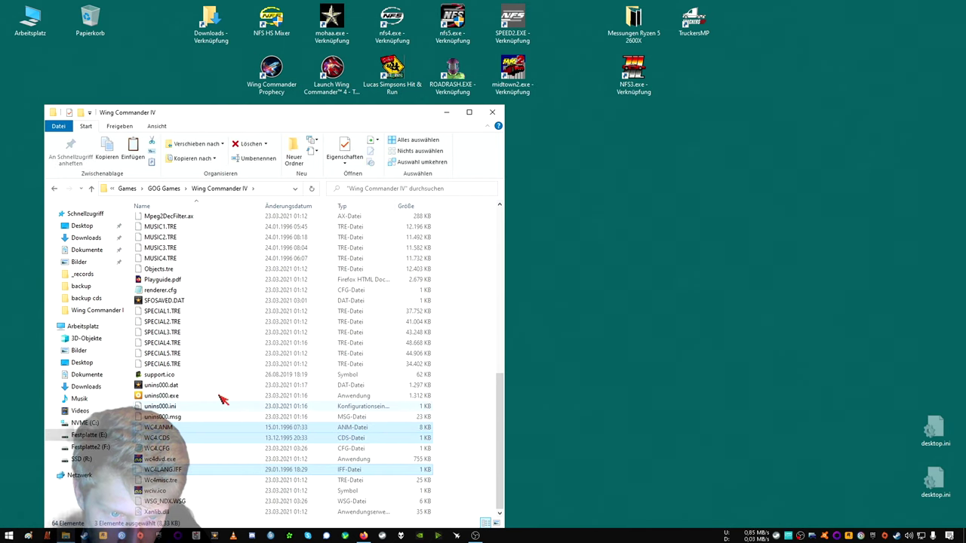
pyautogui.scroll(10, 215, 370)
pyautogui.doubleClick(169, 253)
pyautogui.rightClick(199, 329)
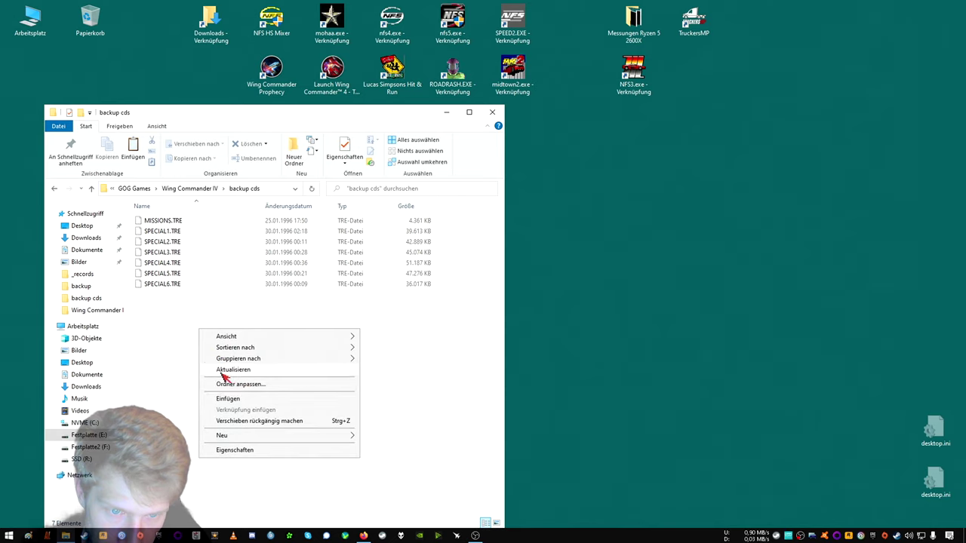
pyautogui.click(228, 398)
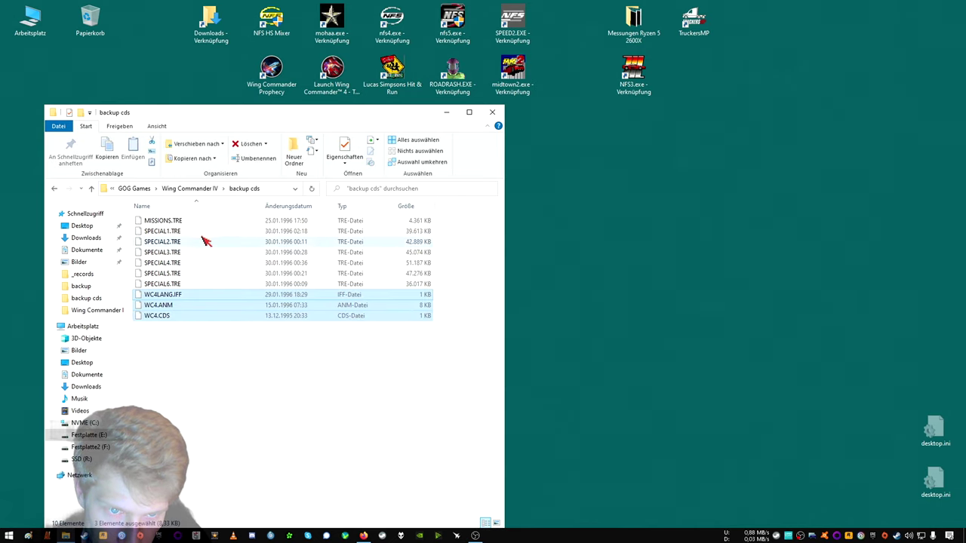
# Move the original Wc4.anm, Wc4.cds and Wc4lang.iff from the backup folder back into the Wing Commander IV folder.
pyautogui.click(190, 189)
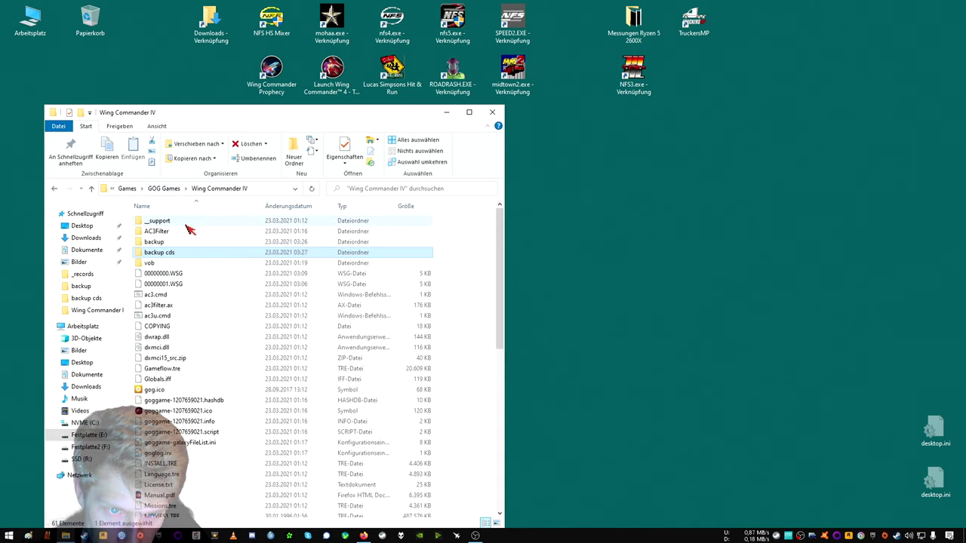
pyautogui.doubleClick(176, 244)
pyautogui.moveTo(163, 368); pyautogui.dragTo(176, 332)
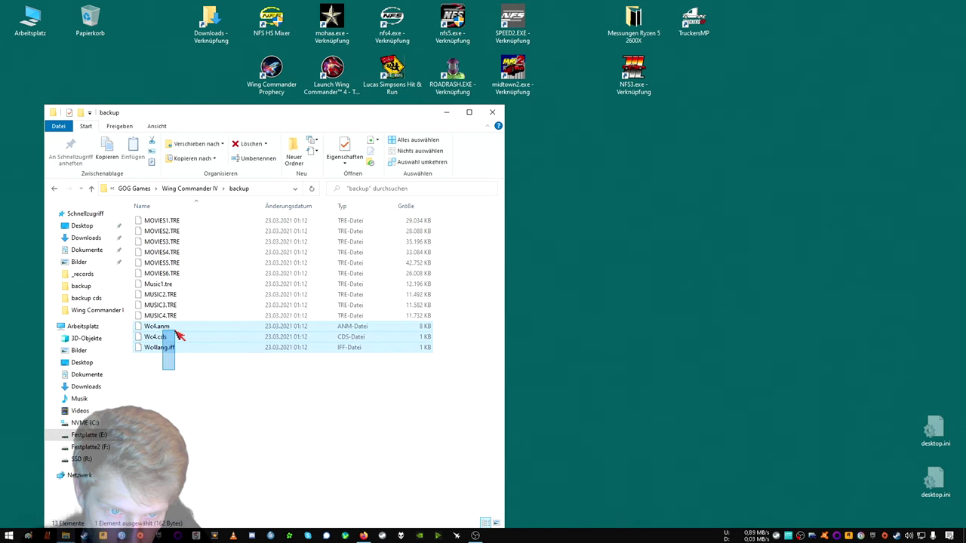
pyautogui.rightClick(177, 332)
pyautogui.click(218, 427)
pyautogui.click(215, 190)
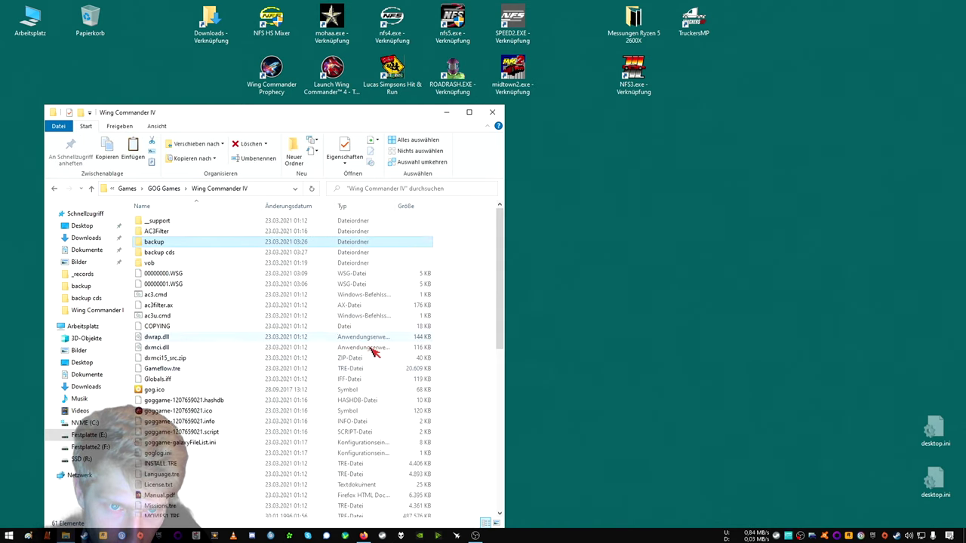
pyautogui.rightClick(456, 375)
pyautogui.click(483, 445)
# Check which CD files are stored in backup cds and which file versions are in the Wing Commander IV folder.
pyautogui.scroll(10, 224, 295)
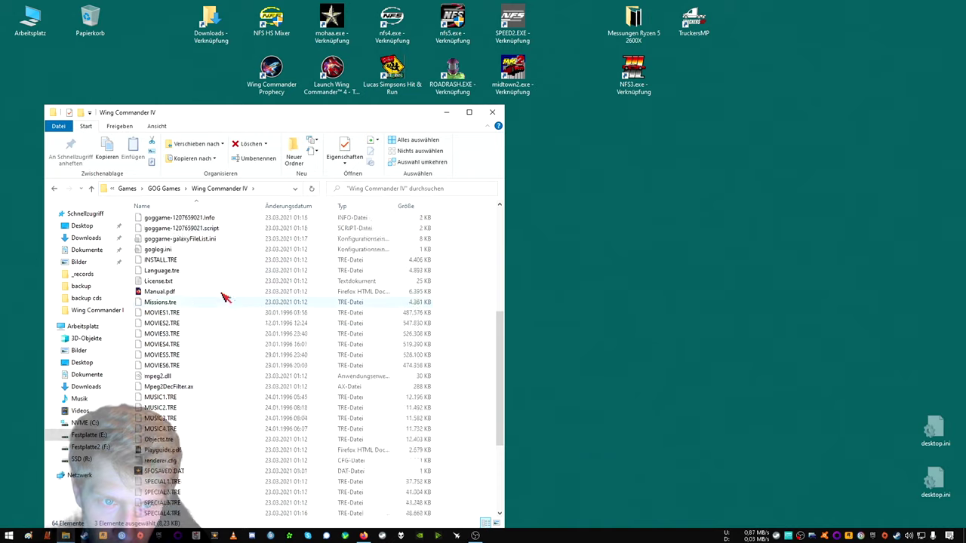
pyautogui.doubleClick(160, 254)
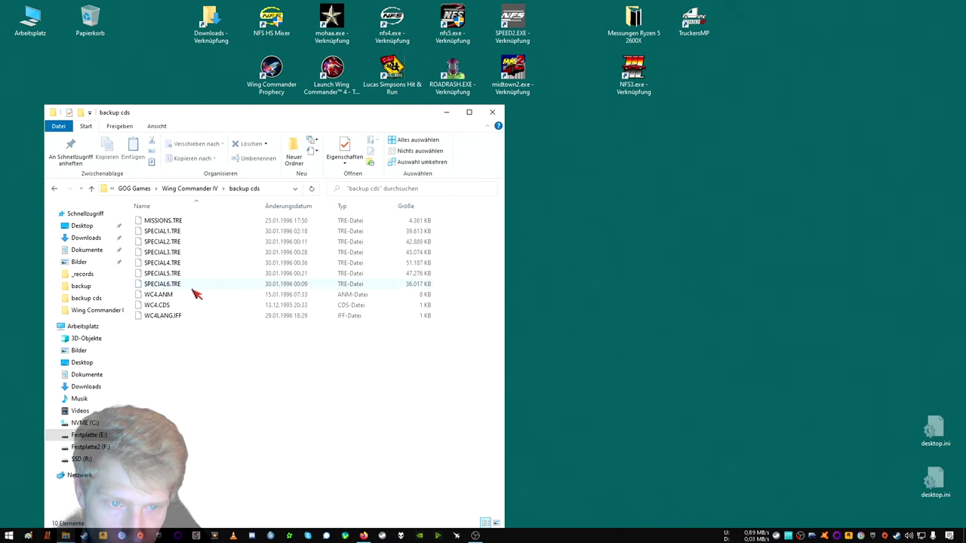
pyautogui.click(207, 189)
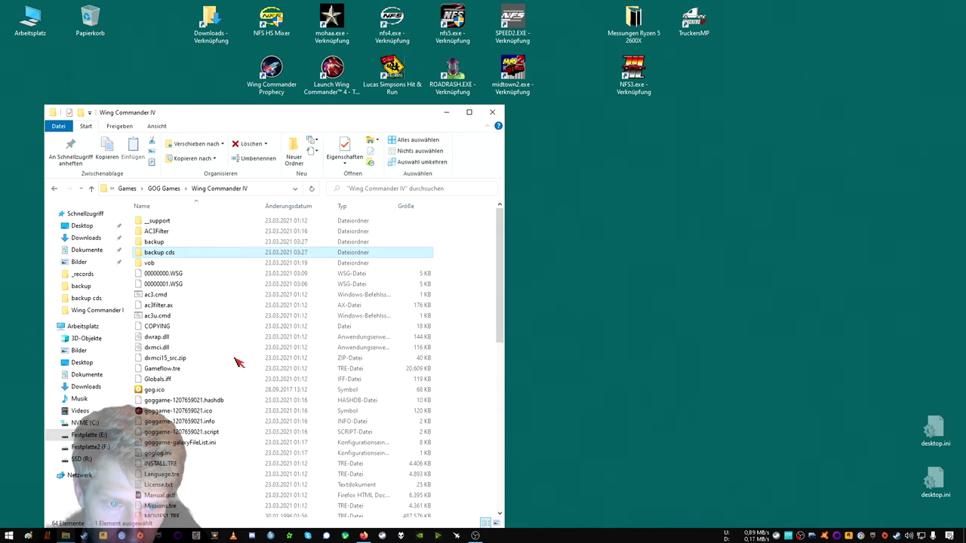
pyautogui.scroll(-10, 264, 362)
pyautogui.moveTo(463, 353); pyautogui.dragTo(449, 391)
pyautogui.click(450, 390)
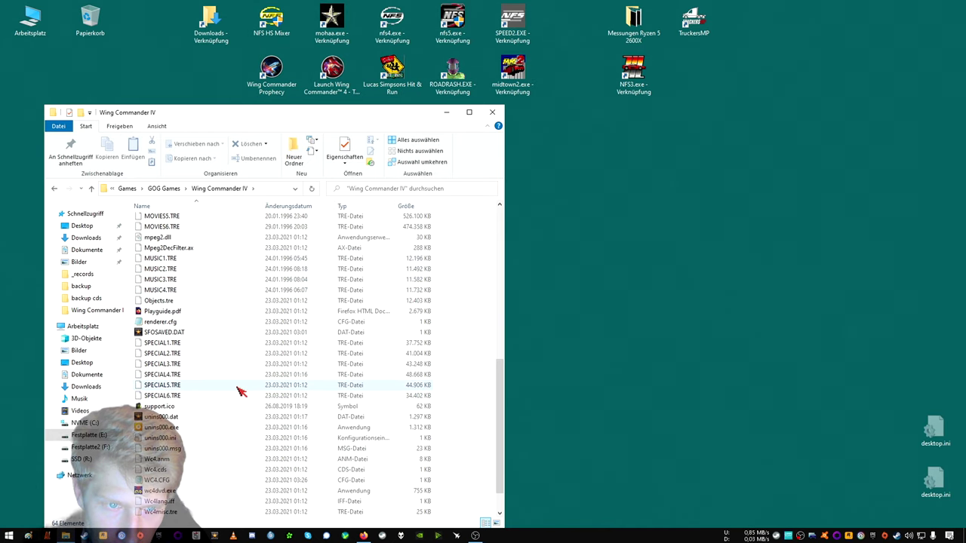
pyautogui.scroll(3, 237, 389)
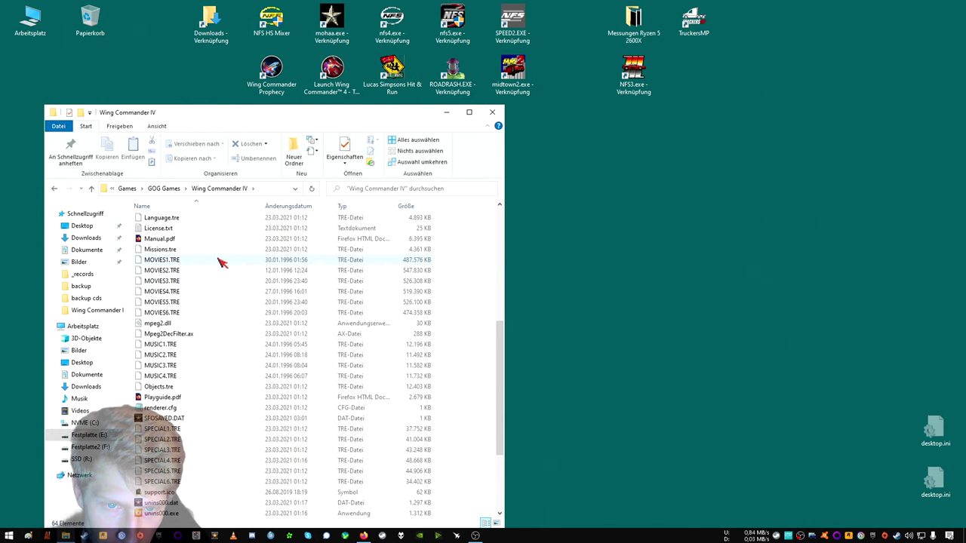
# Move the original Missions.tre from the Wing Commander IV folder into the backup folder.
pyautogui.rightClick(187, 251)
pyautogui.click(230, 369)
pyautogui.scroll(8, 231, 362)
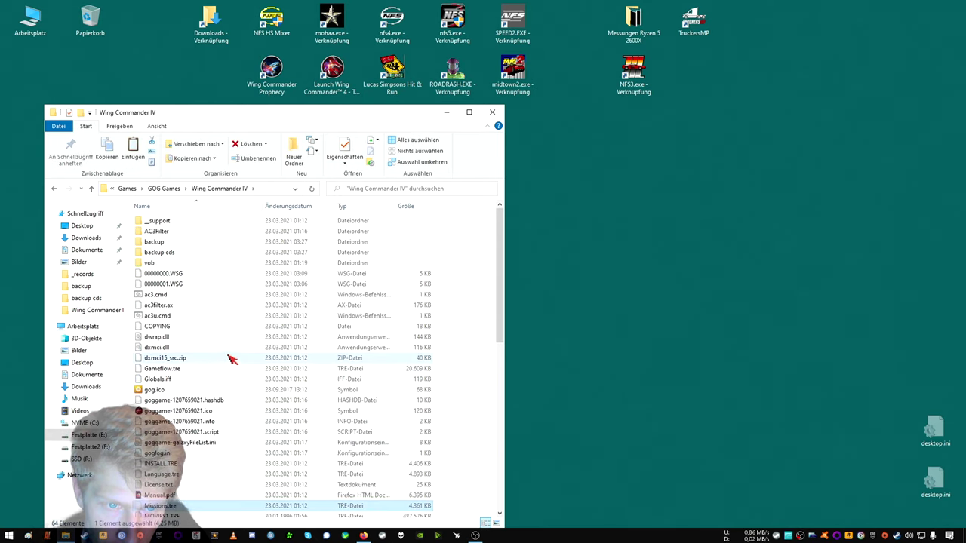
pyautogui.doubleClick(154, 241)
pyautogui.rightClick(214, 392)
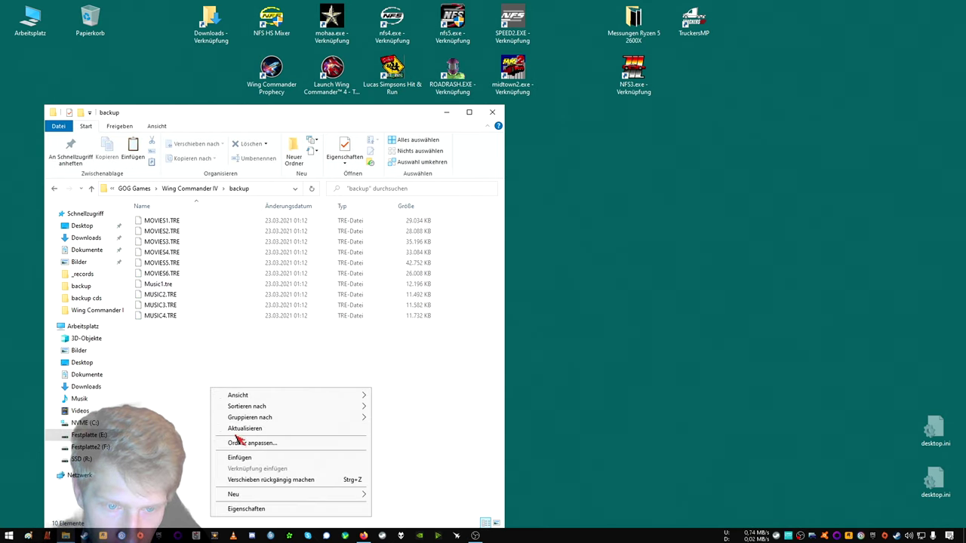
pyautogui.click(238, 458)
pyautogui.hotkey('alt', 'Up')
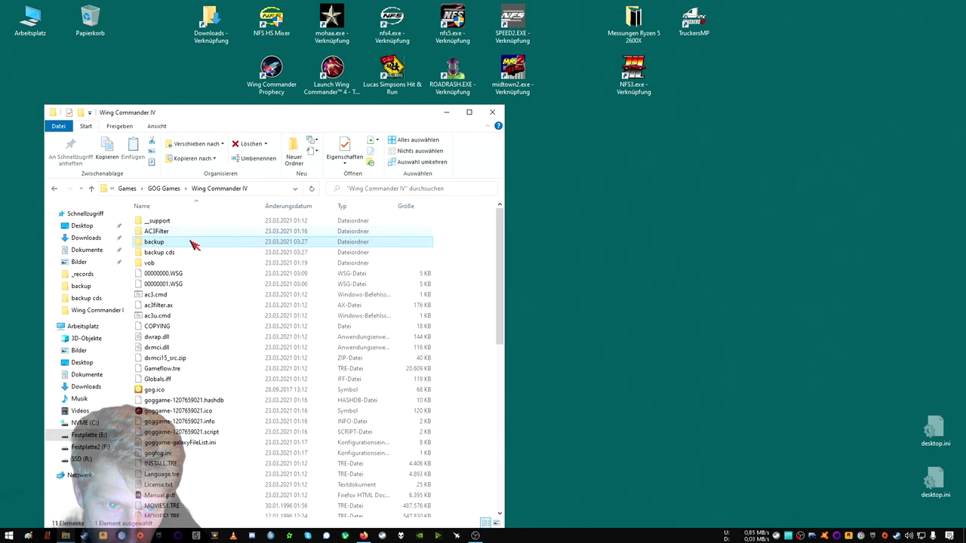
# Move the CD version of MISSIONS.TRE from backup cds into the Wing Commander IV folder.
pyautogui.doubleClick(168, 252)
pyautogui.rightClick(165, 224)
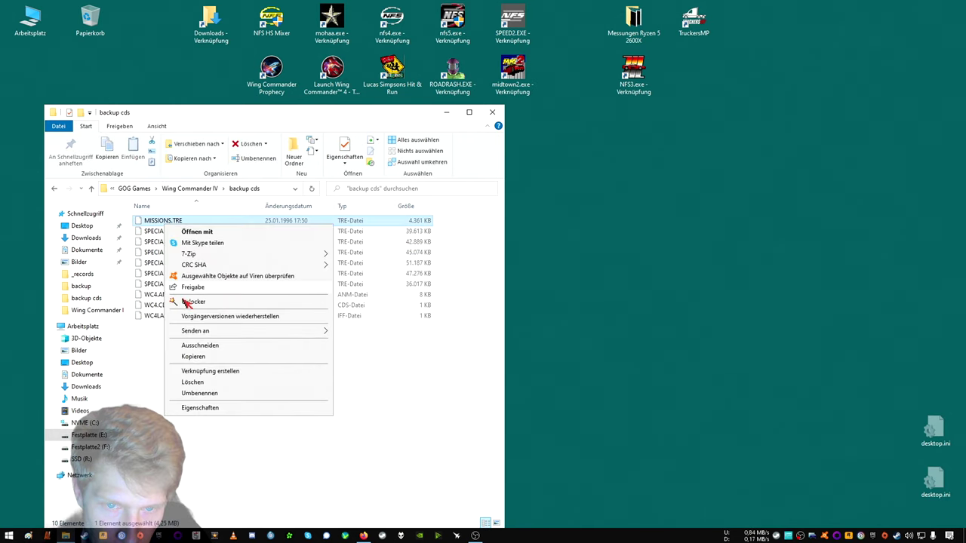
pyautogui.click(205, 351)
pyautogui.click(210, 189)
pyautogui.rightClick(451, 350)
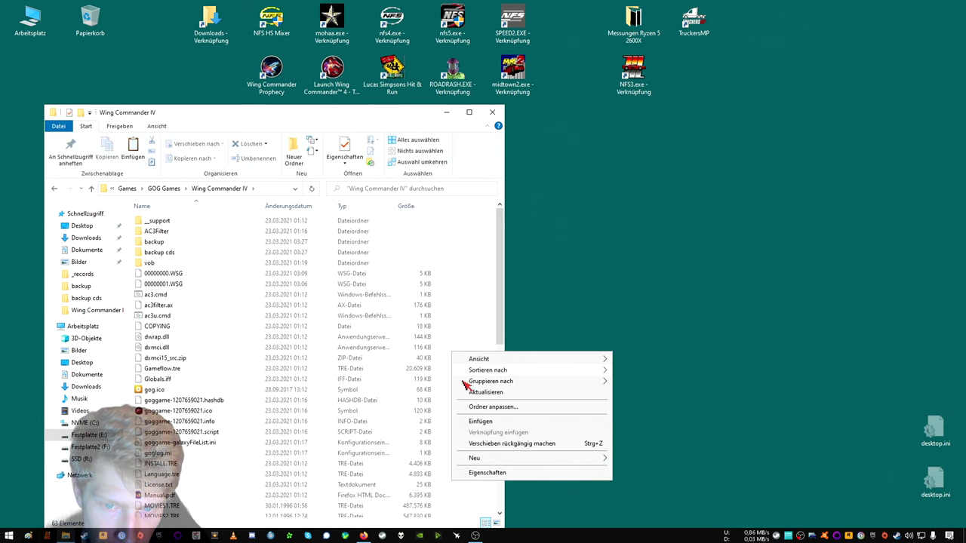
pyautogui.click(477, 419)
# Test the CD MISSIONS.TRE by launching the game, loading the longplay save and starting the mission, and quit the game.
pyautogui.click(330, 90)
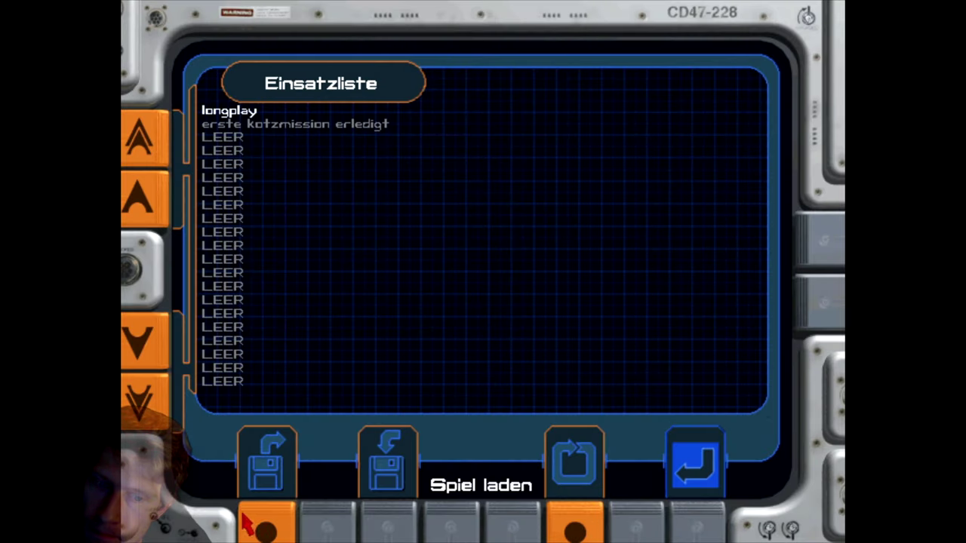
pyautogui.click(387, 528)
pyautogui.click(728, 498)
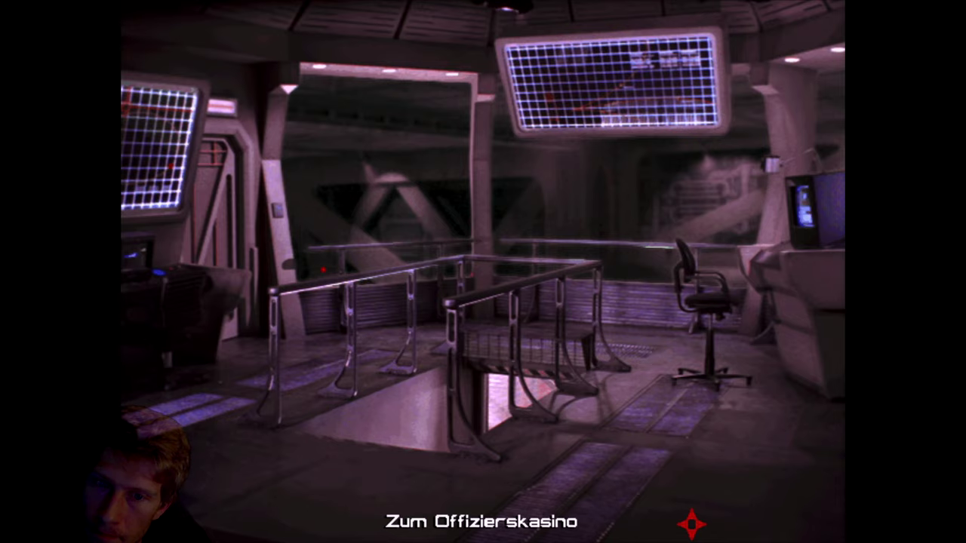
pyautogui.click(222, 162)
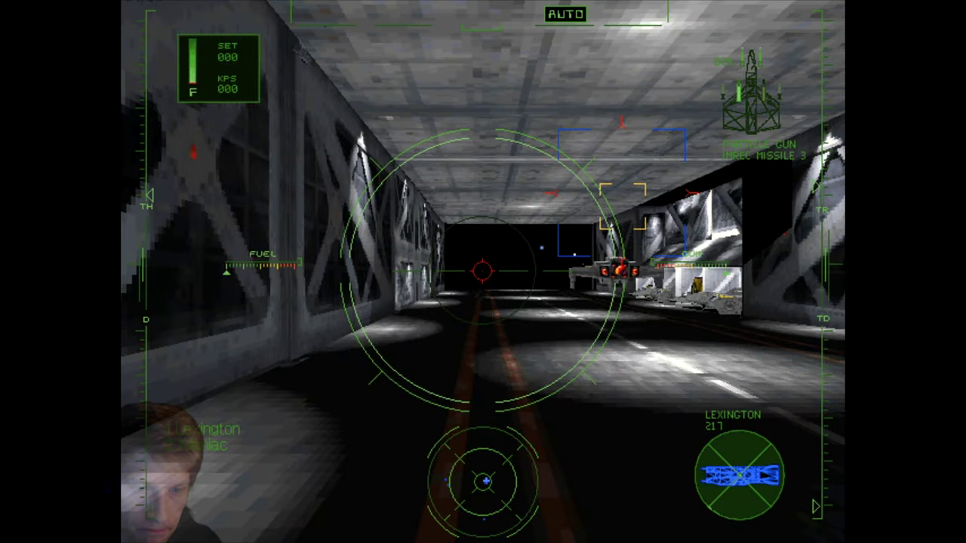
pyautogui.press('c')
pyautogui.press('1')
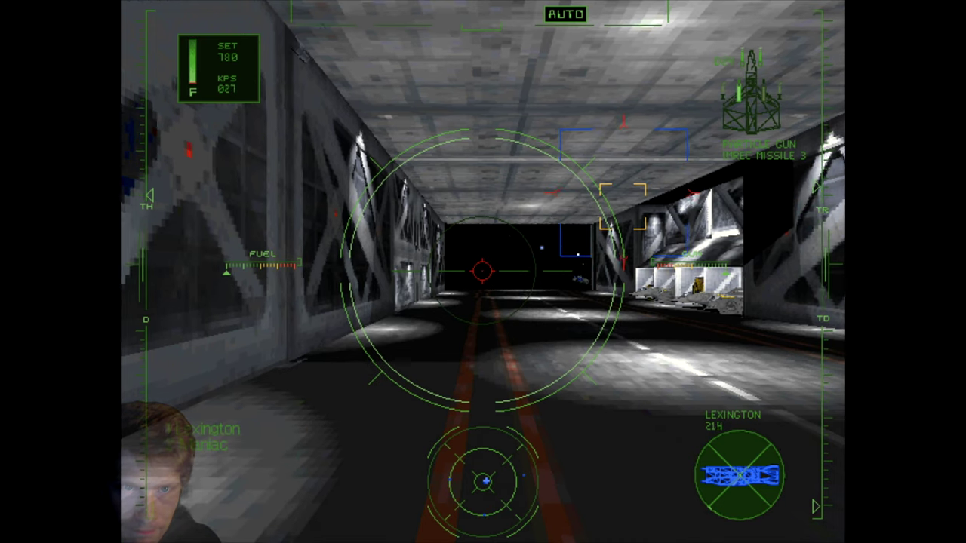
pyautogui.hotkey('alt', 'x')
pyautogui.press('j')
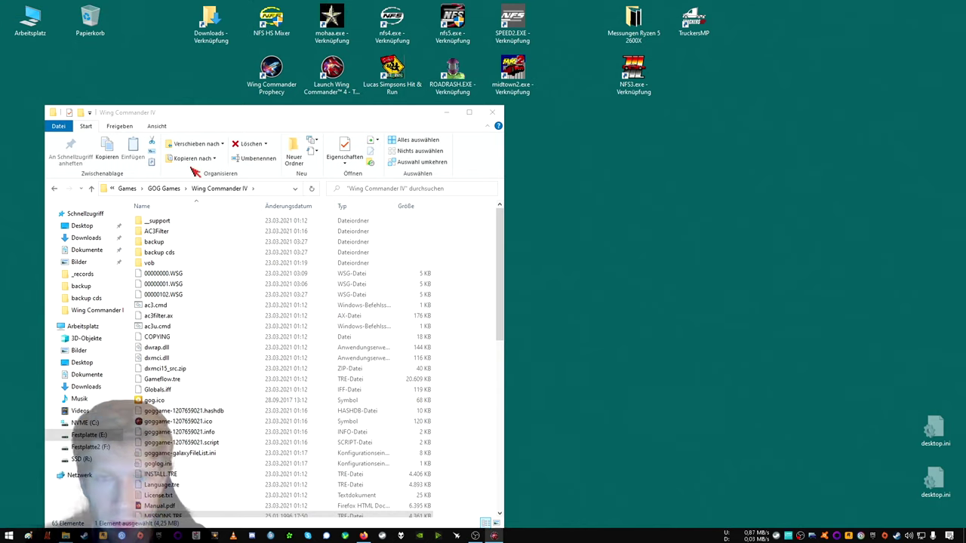
# Move the original SPECIAL2.TRE through SPECIAL6.TRE from the Wing Commander IV folder into the backup folder.
pyautogui.doubleClick(176, 258)
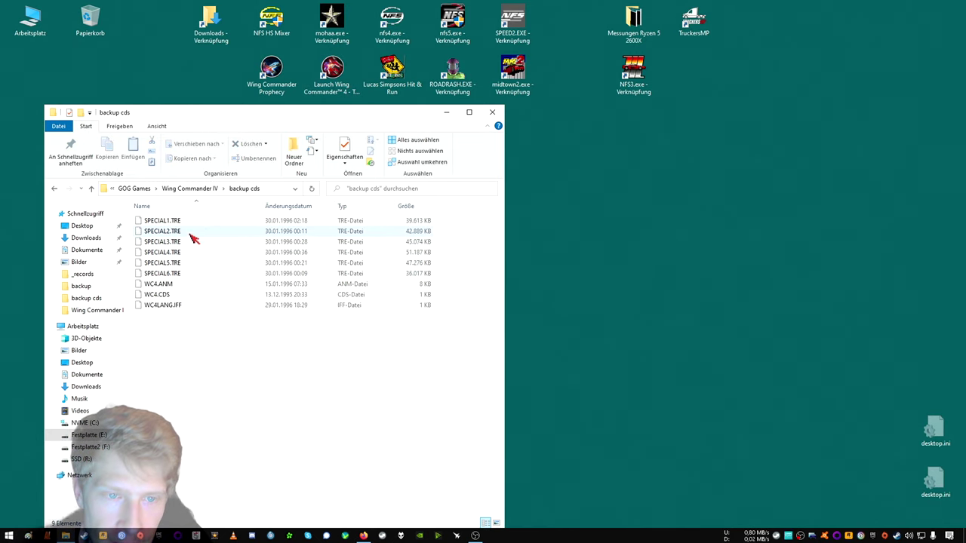
pyautogui.moveTo(439, 230); pyautogui.dragTo(327, 276)
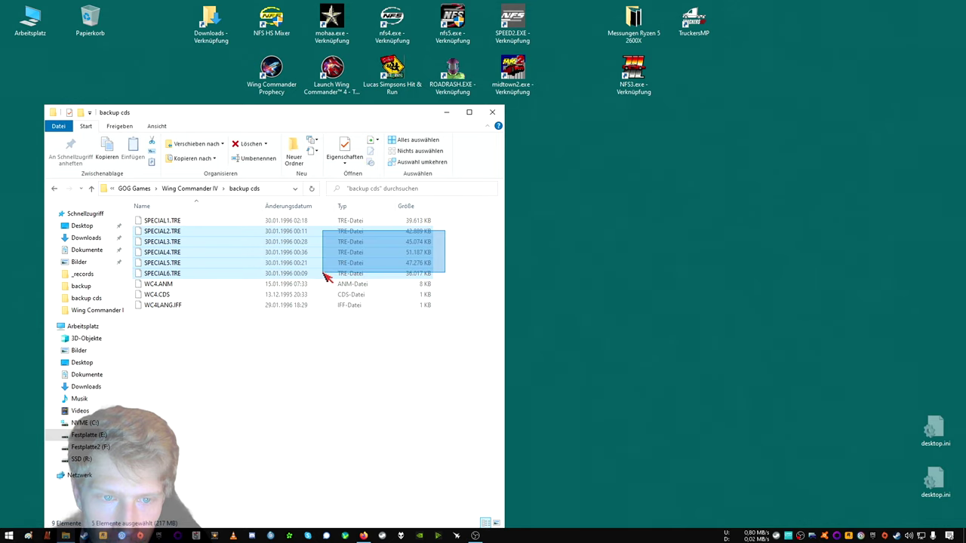
pyautogui.click(198, 189)
pyautogui.scroll(-5, 203, 339)
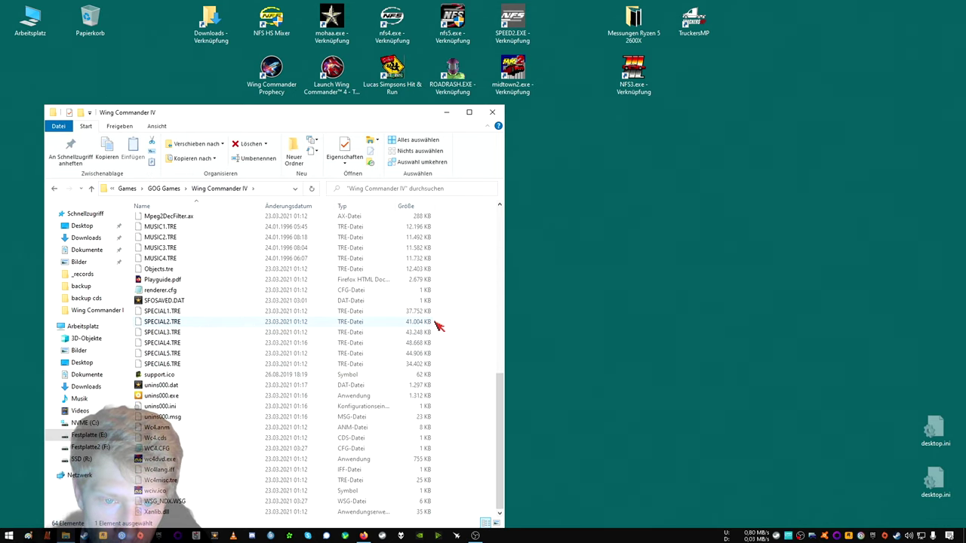
pyautogui.moveTo(451, 323); pyautogui.dragTo(215, 367)
pyautogui.rightClick(215, 364)
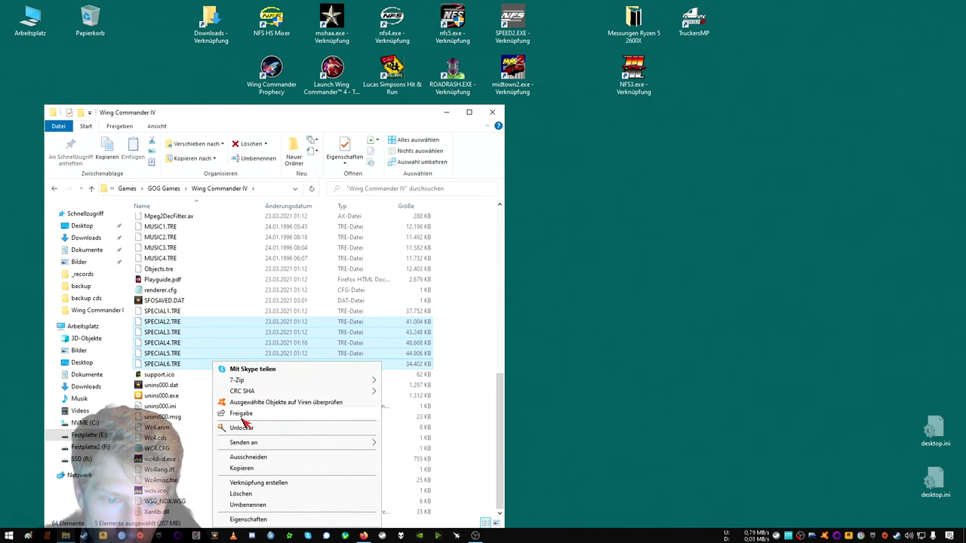
pyautogui.click(240, 457)
pyautogui.scroll(10, 251, 387)
pyautogui.doubleClick(173, 242)
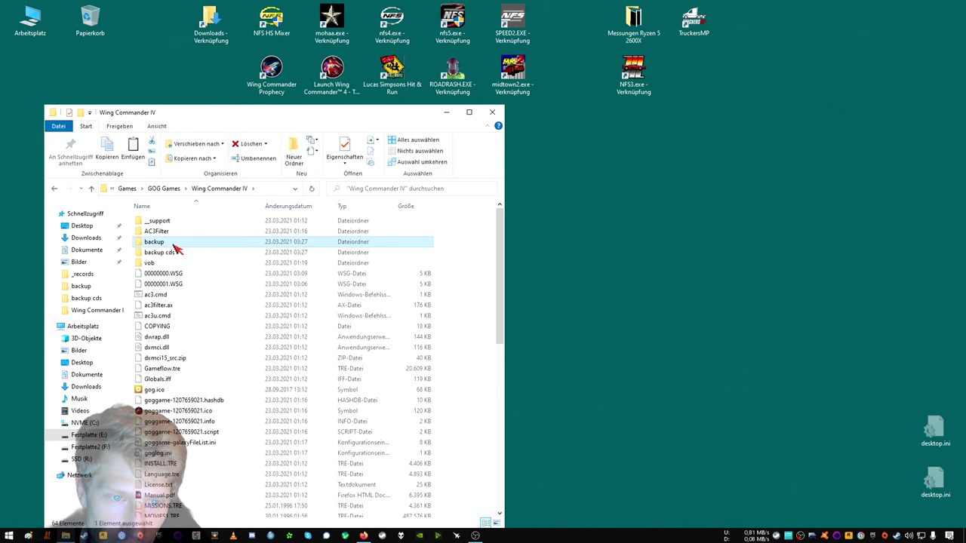
pyautogui.rightClick(203, 362)
pyautogui.click(231, 429)
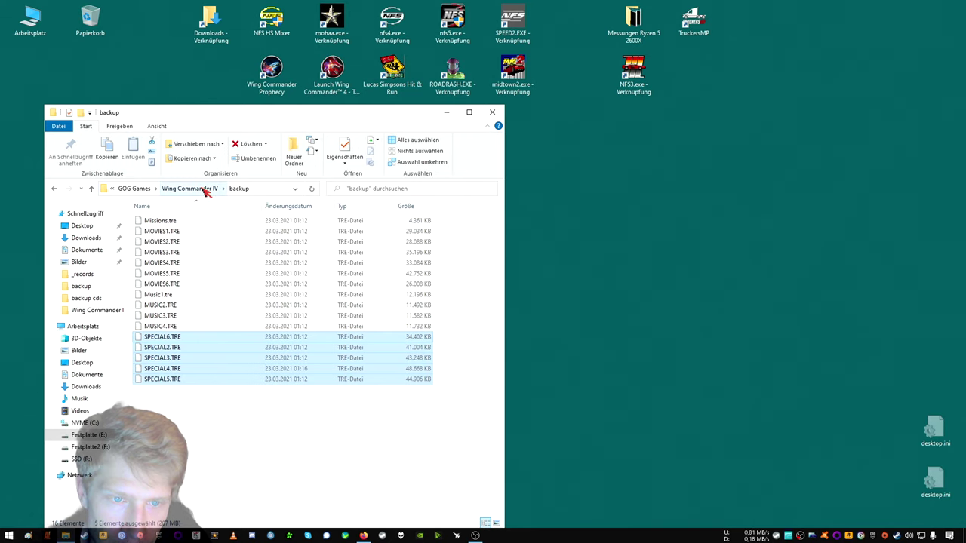
# Move the CD versions of SPECIAL2.TRE through SPECIAL6.TRE from backup cds into the Wing Commander IV folder.
pyautogui.click(203, 189)
pyautogui.doubleClick(172, 253)
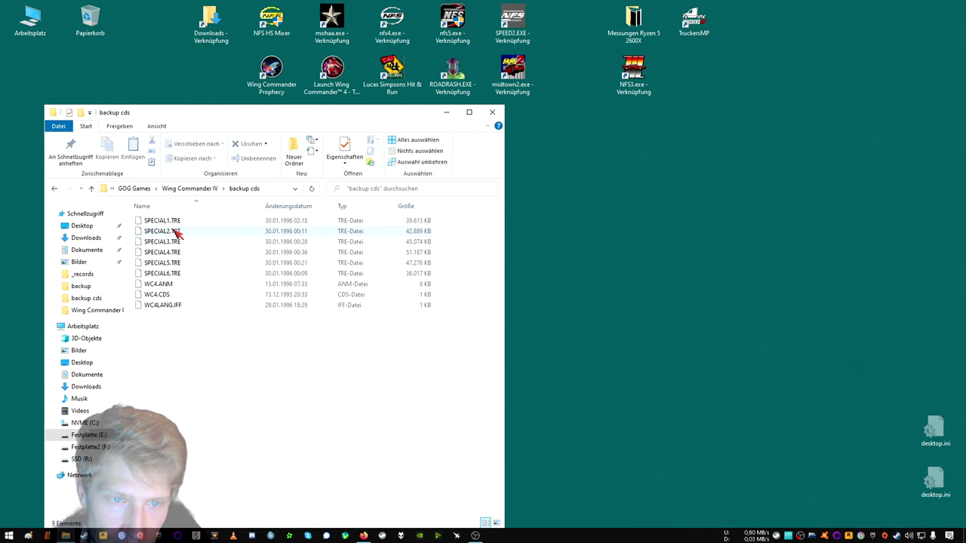
pyautogui.moveTo(451, 234); pyautogui.dragTo(388, 273)
pyautogui.rightClick(385, 272)
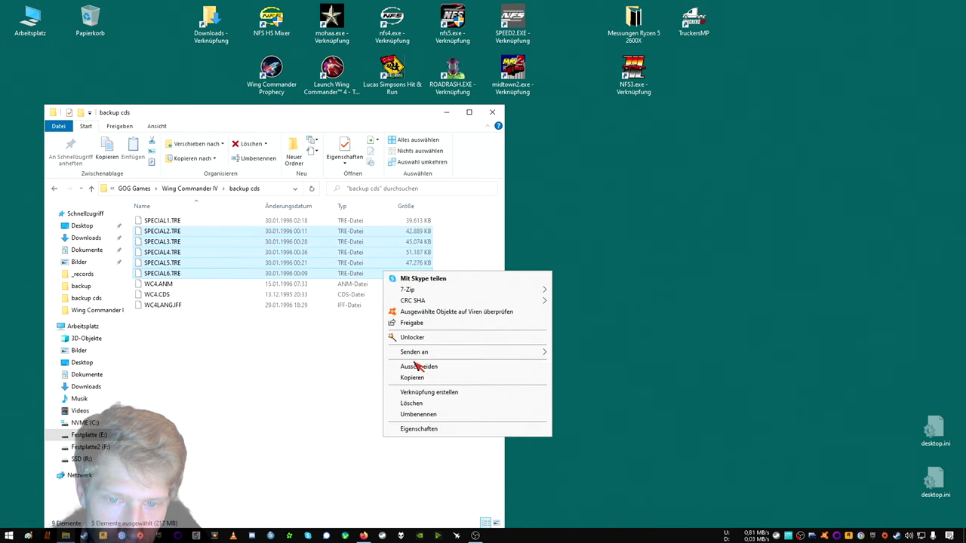
pyautogui.click(419, 368)
pyautogui.click(198, 189)
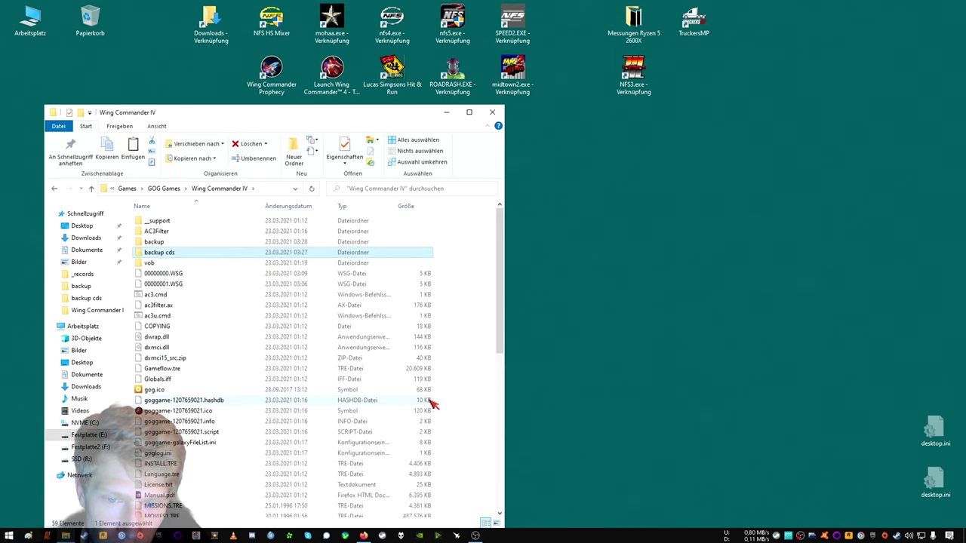
pyautogui.rightClick(447, 400)
pyautogui.click(476, 340)
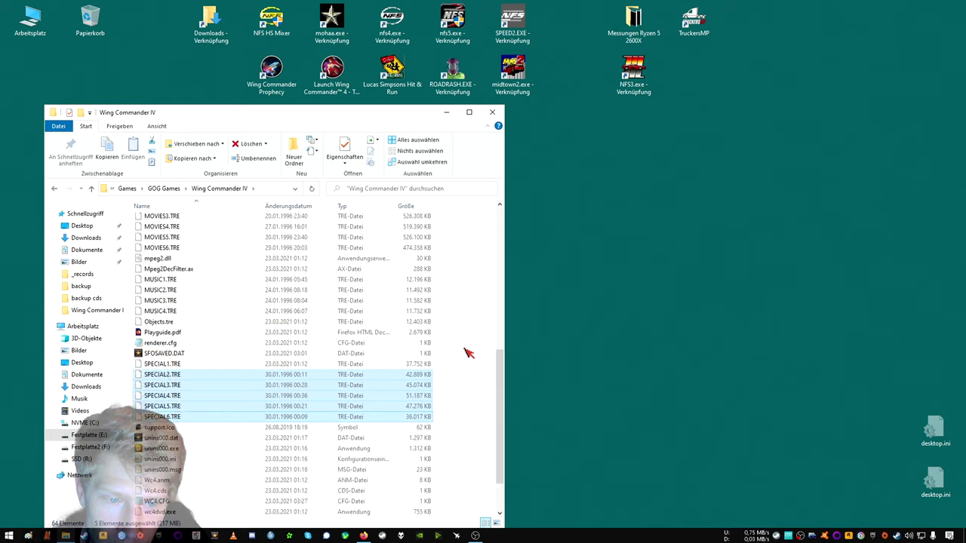
# Test the CD SPECIAL2.TRE through SPECIAL6.TRE by launching the game, loading the longplay save and starting the mission, and quit the game.
pyautogui.click(492, 112)
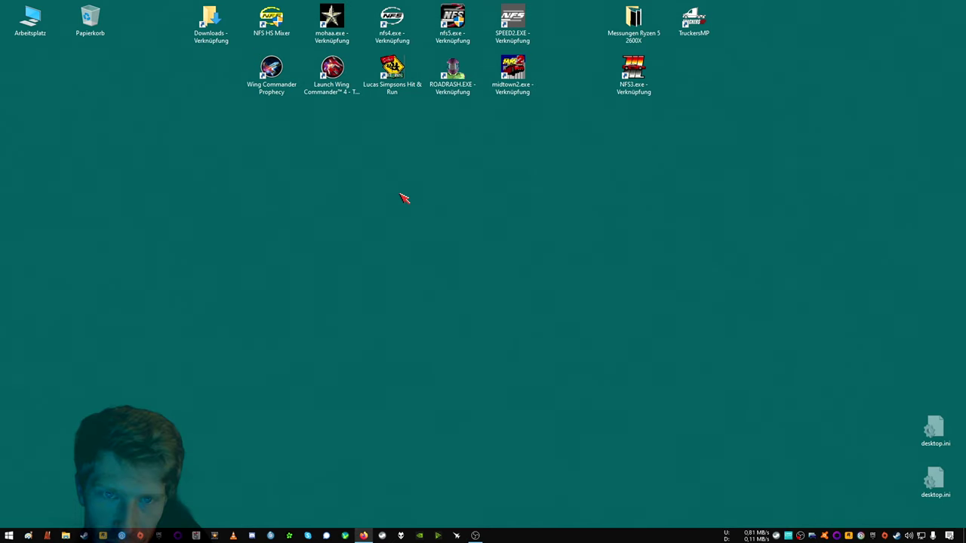
pyautogui.doubleClick(352, 99)
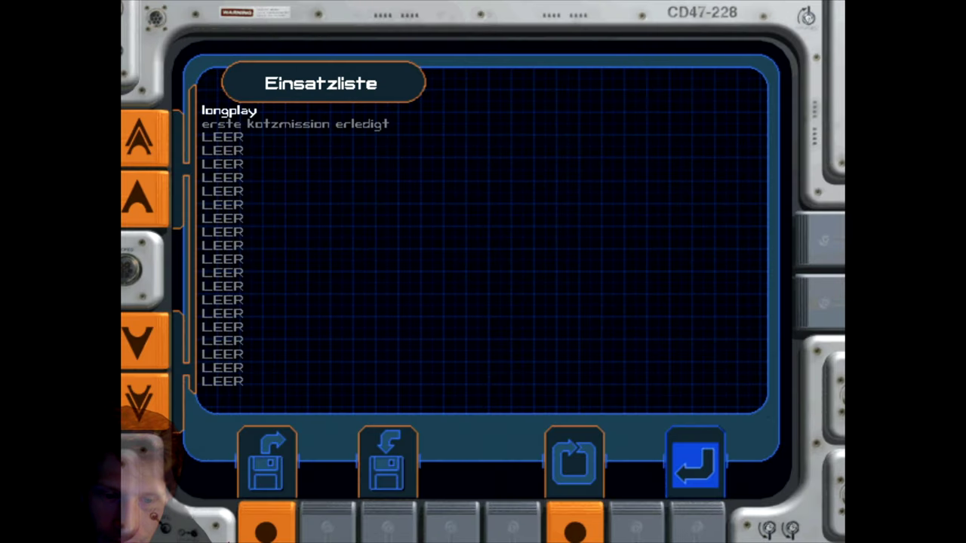
pyautogui.click(388, 460)
pyautogui.click(704, 522)
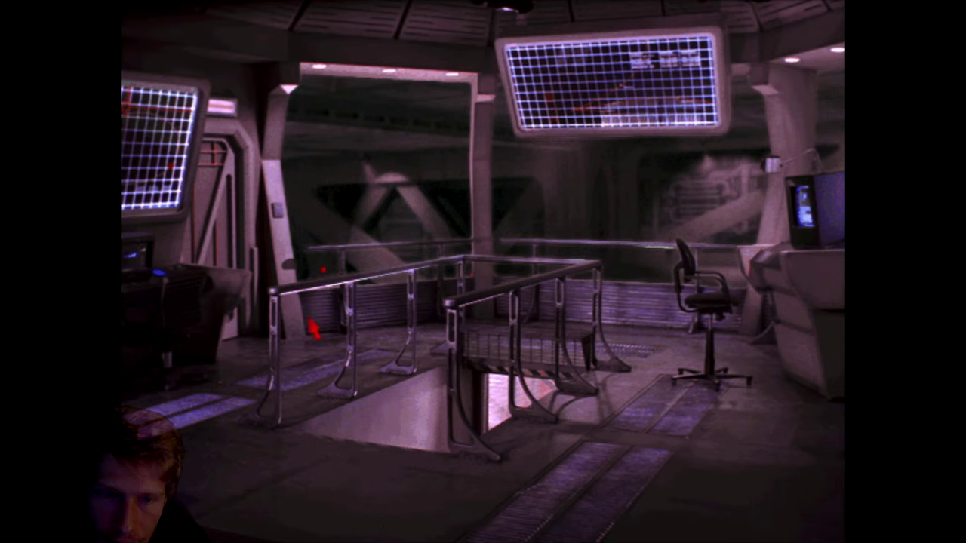
pyautogui.click(189, 274)
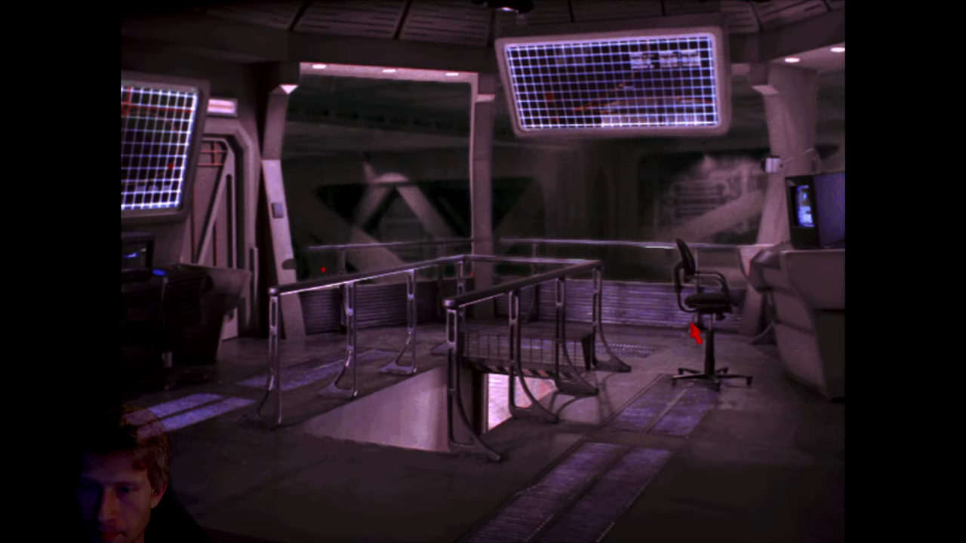
pyautogui.click(521, 390)
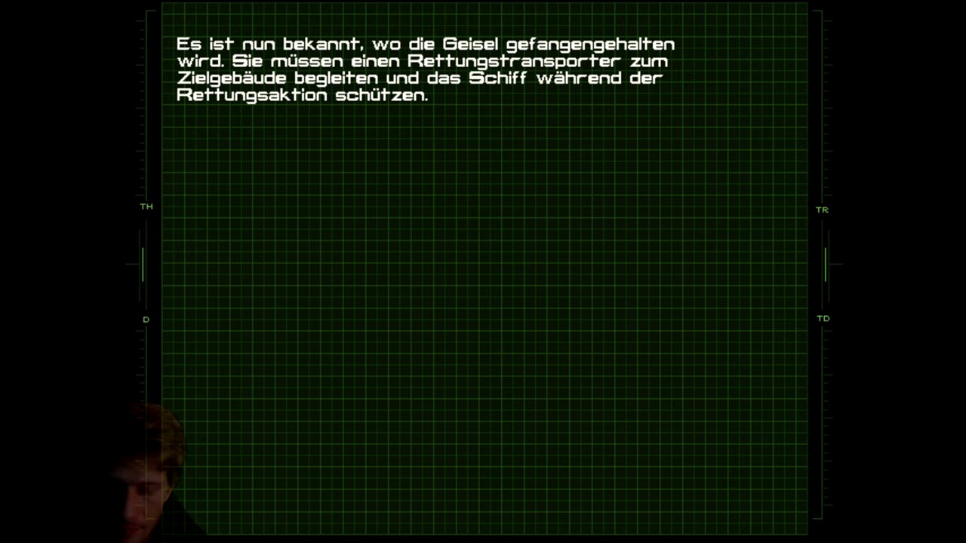
pyautogui.press('space')
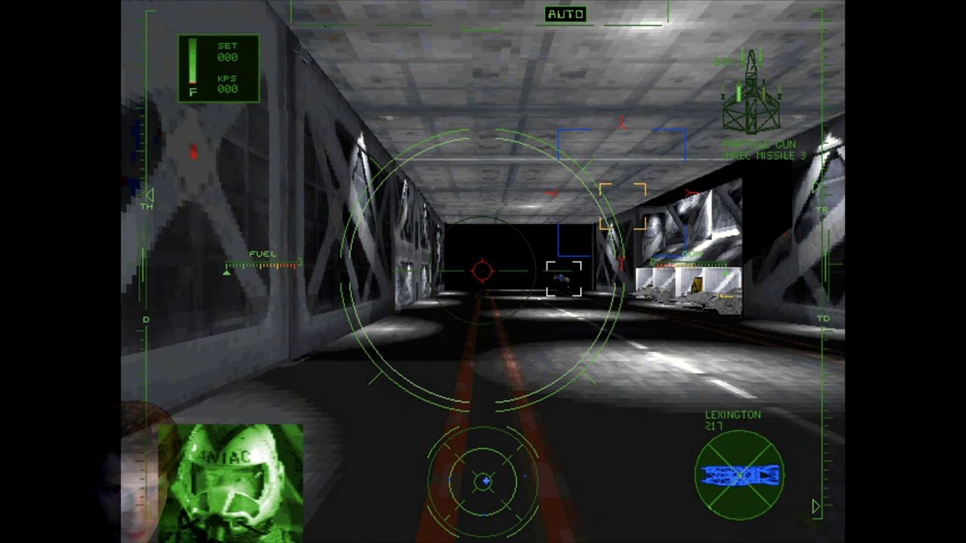
pyautogui.hotkey('alt', 'x')
pyautogui.press('j')
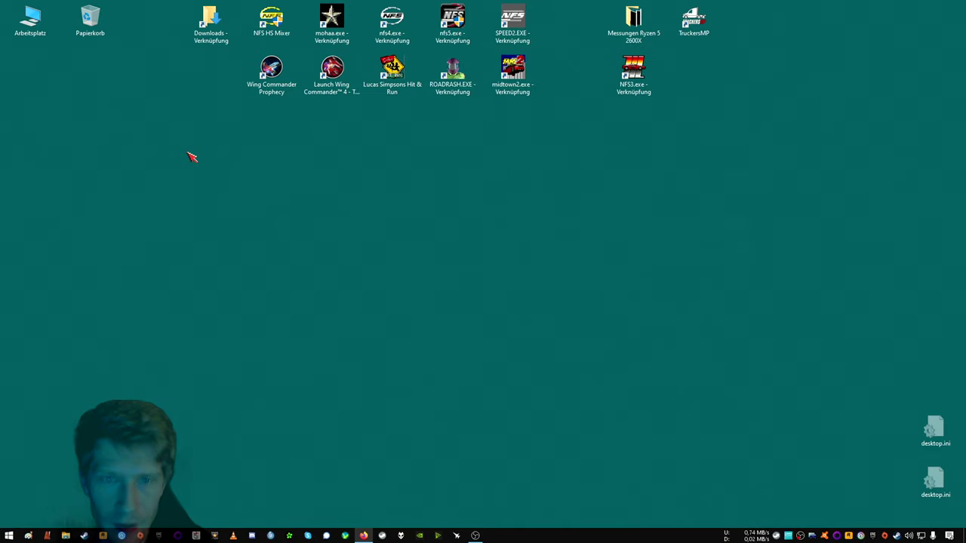
# Delete the CD versions of SPECIAL2.TRE through SPECIAL6.TRE from the Wing Commander IV folder.
pyautogui.rightClick(320, 79)
pyautogui.click(349, 104)
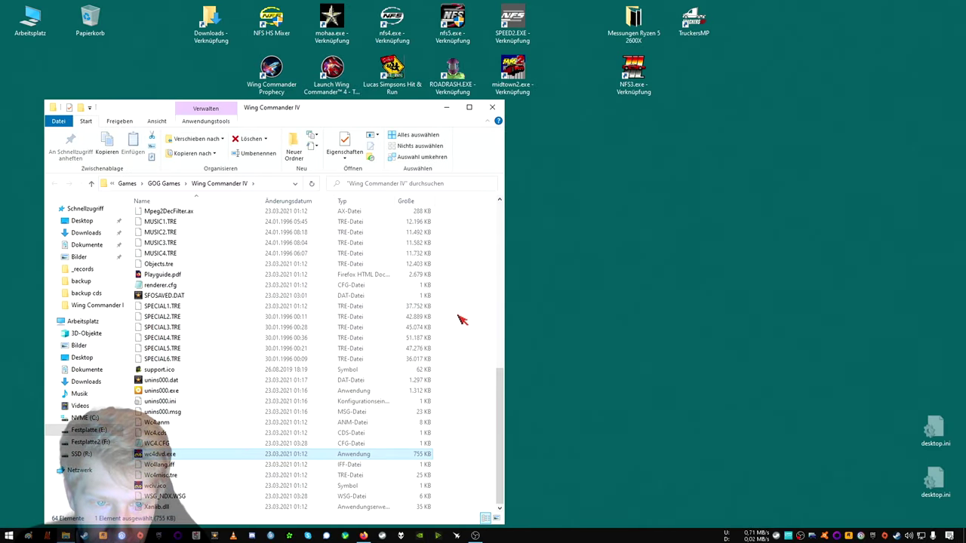
pyautogui.moveTo(458, 310); pyautogui.dragTo(323, 366)
pyautogui.rightClick(323, 364)
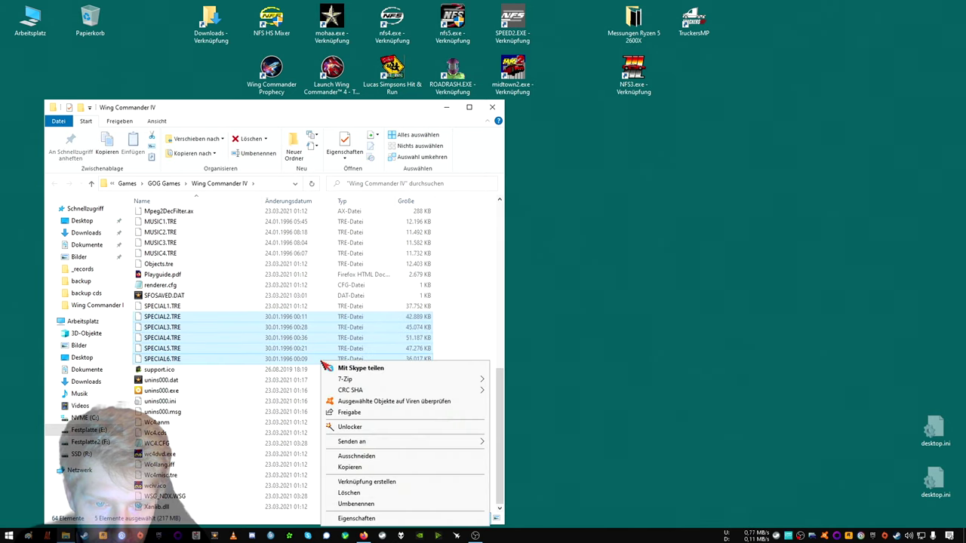
pyautogui.click(363, 494)
# Move the original SPECIAL2.TRE through SPECIAL6.TRE from the backup folder back into the Wing Commander IV folder.
pyautogui.scroll(10, 317, 381)
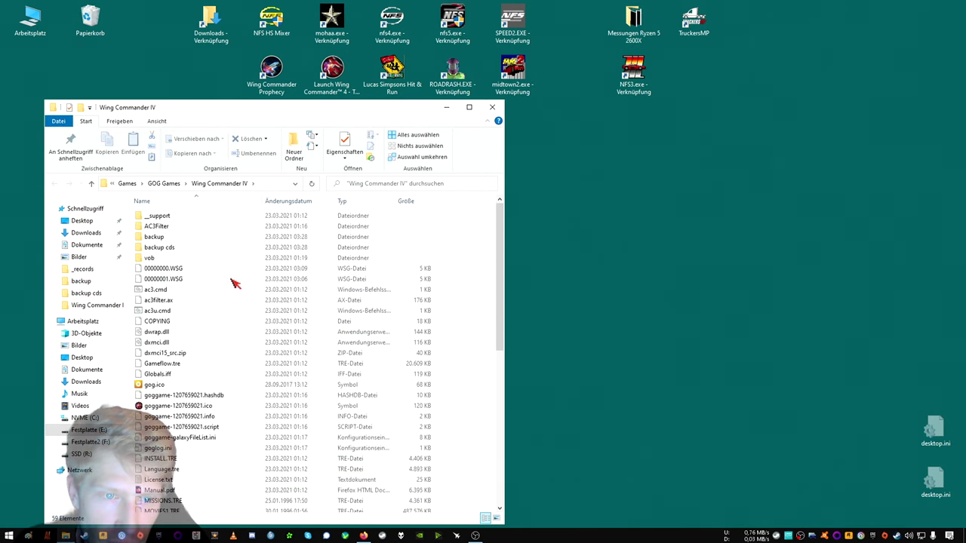
pyautogui.doubleClick(183, 238)
pyautogui.moveTo(195, 418); pyautogui.dragTo(188, 336)
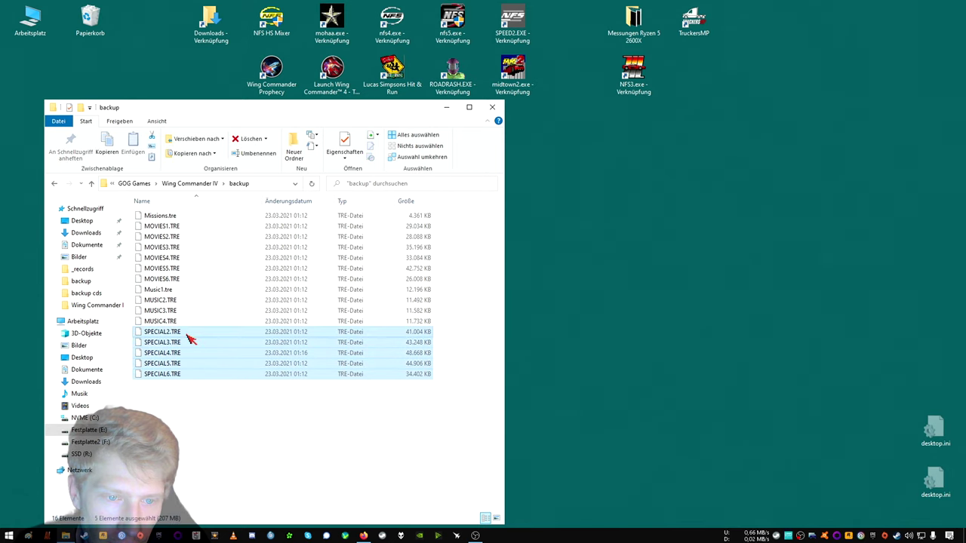
pyautogui.rightClick(187, 335)
pyautogui.click(230, 431)
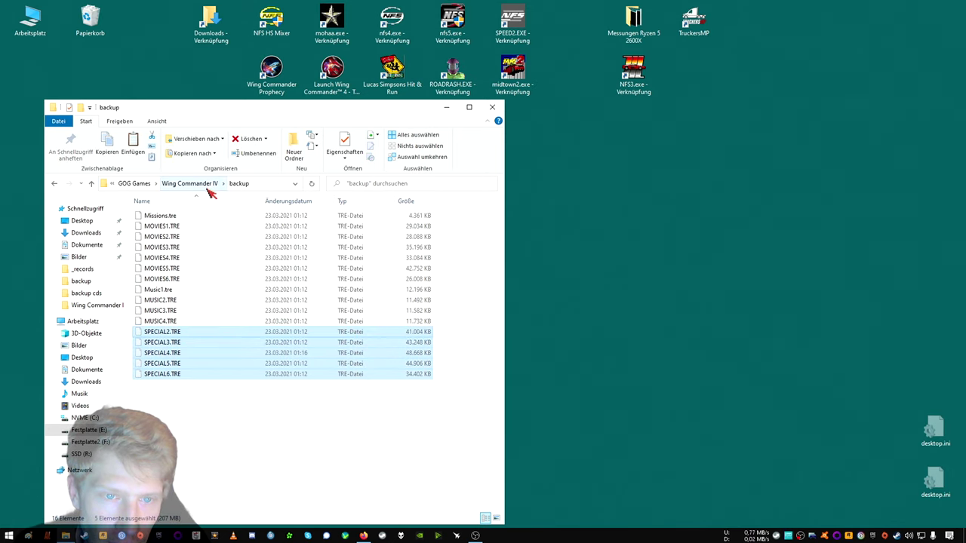
pyautogui.click(209, 186)
pyautogui.rightClick(451, 395)
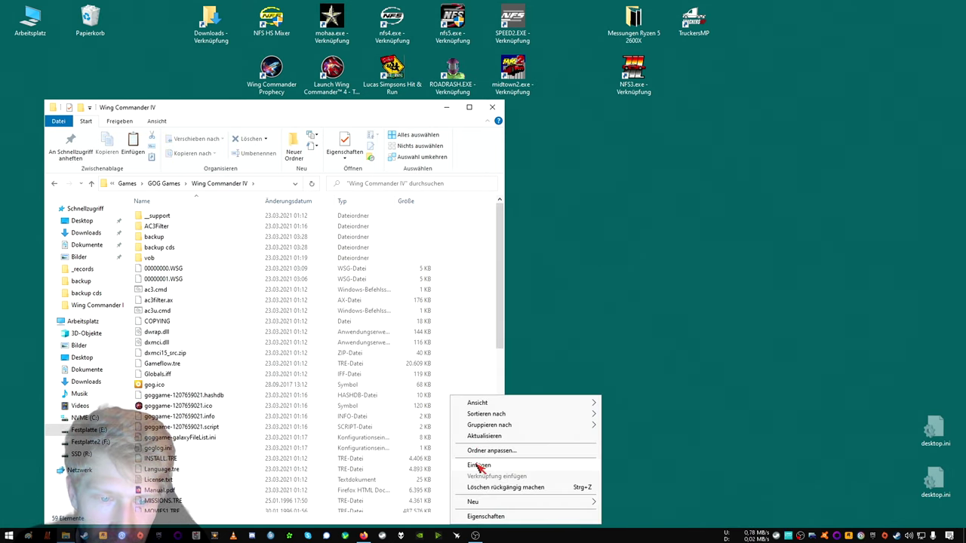
pyautogui.click(478, 466)
pyautogui.scroll(10, 426, 369)
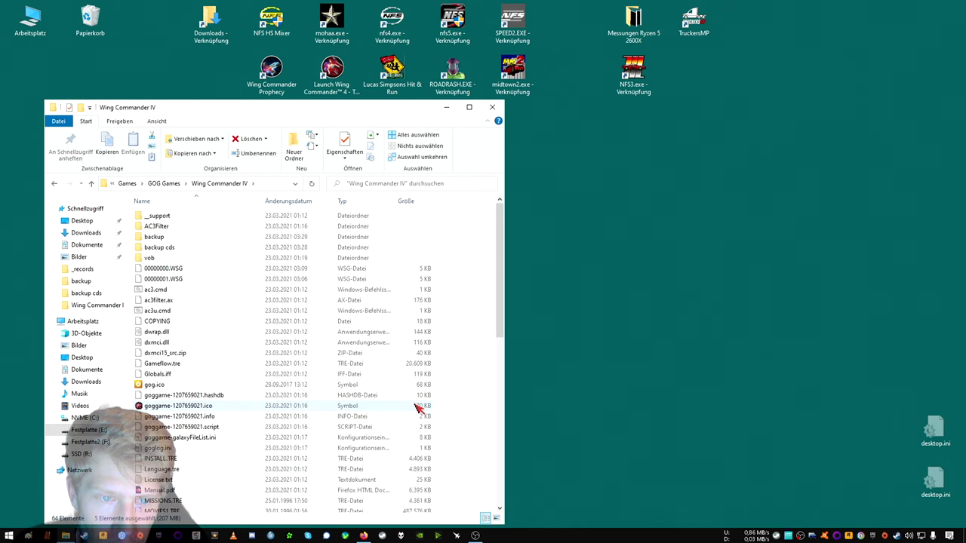
# Check which files remain in the backup and backup cds folders.
pyautogui.doubleClick(195, 236)
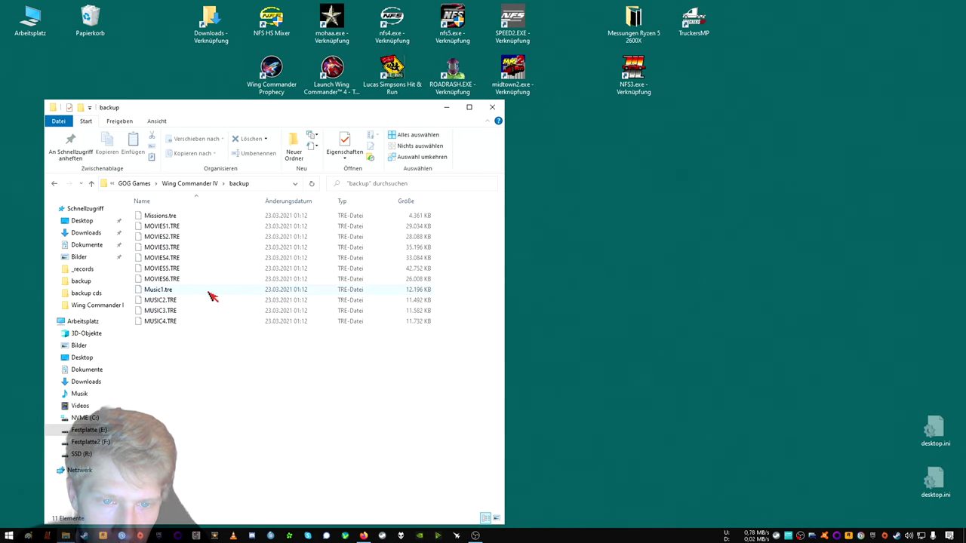
pyautogui.click(185, 185)
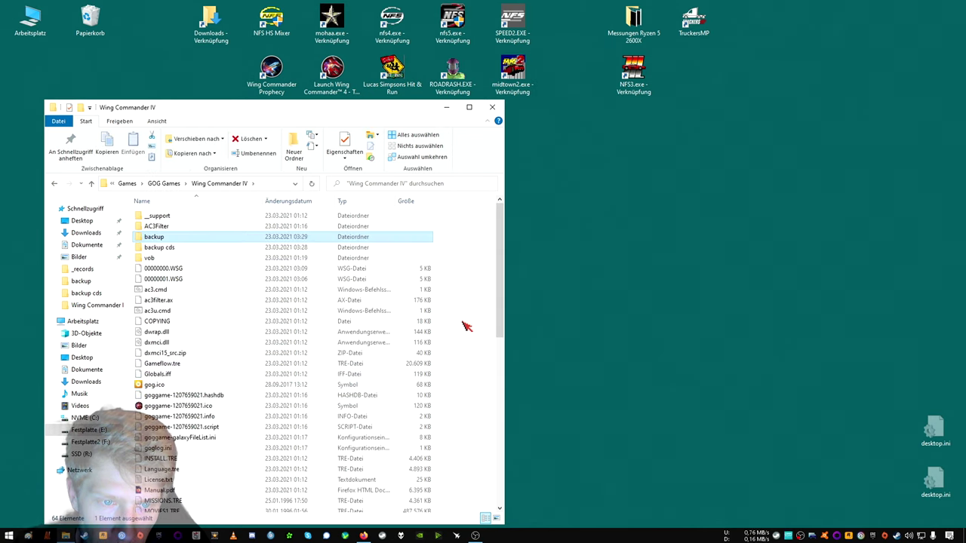
pyautogui.scroll(-2, 193, 329)
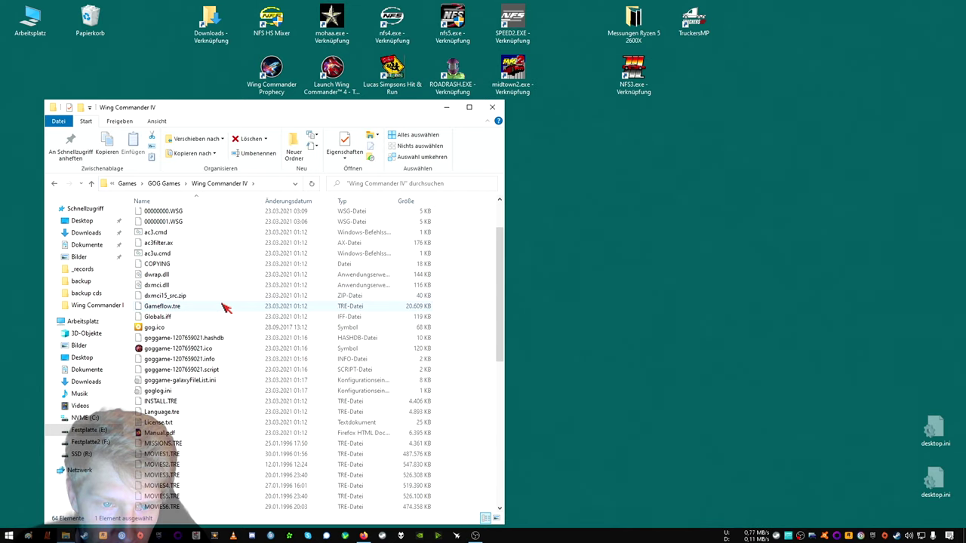
pyautogui.scroll(2, 219, 300)
pyautogui.doubleClick(180, 250)
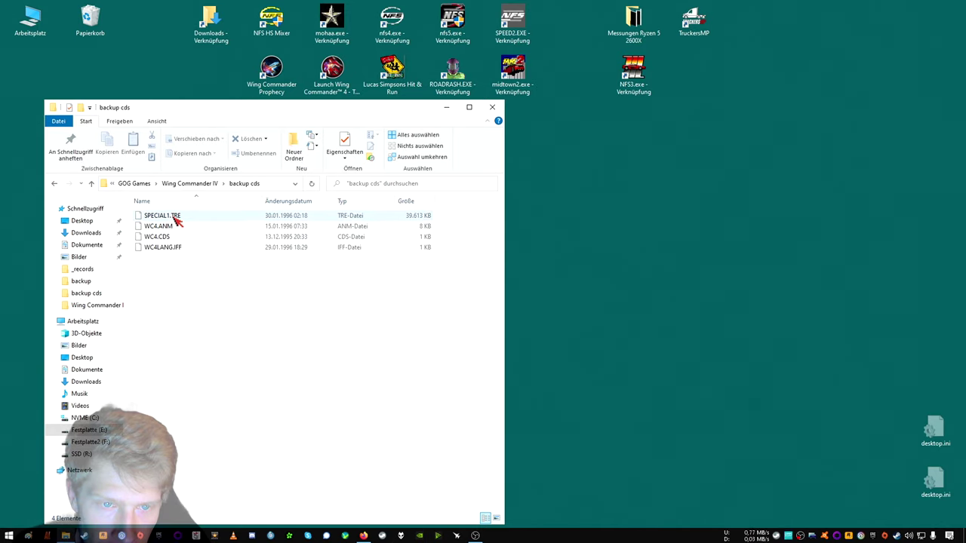
pyautogui.rightClick(176, 218)
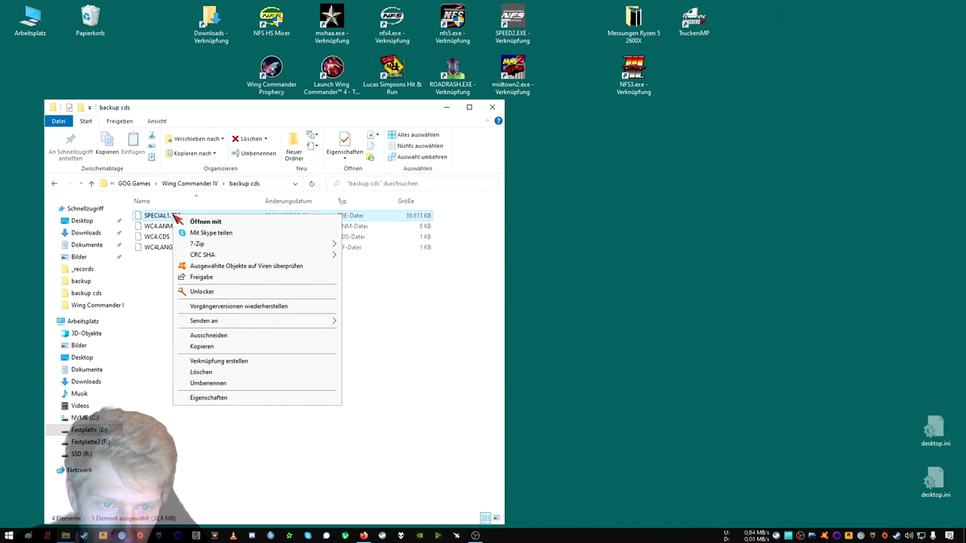
pyautogui.click(154, 325)
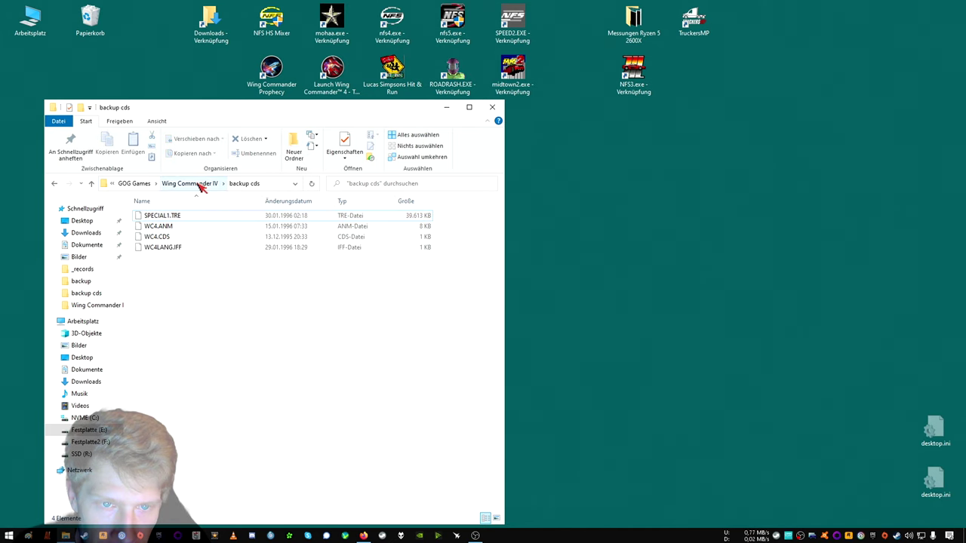
# Delete the backup cds folder from the Wing Commander IV folder and empty the recycle bin.
pyautogui.click(197, 184)
pyautogui.rightClick(185, 249)
pyautogui.click(233, 445)
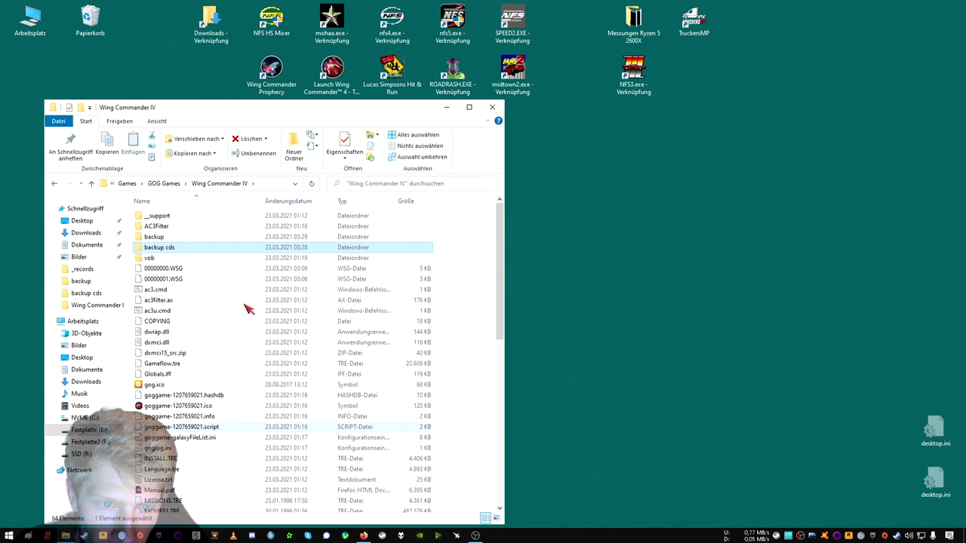
pyautogui.rightClick(98, 22)
pyautogui.click(128, 47)
pyautogui.click(516, 276)
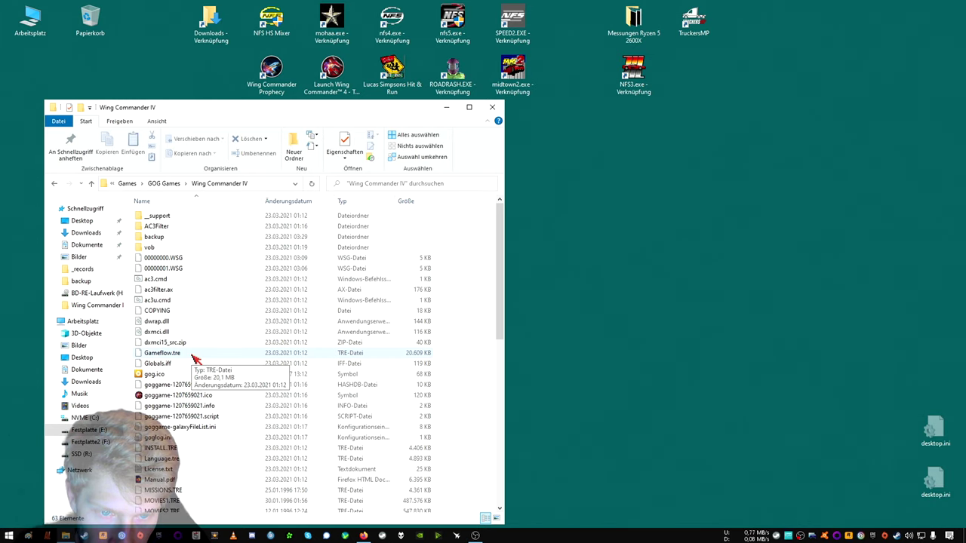
# Review the TRE files in the Wing Commander IV folder and compare them with the originals in the backup folder.
pyautogui.scroll(-9, 194, 358)
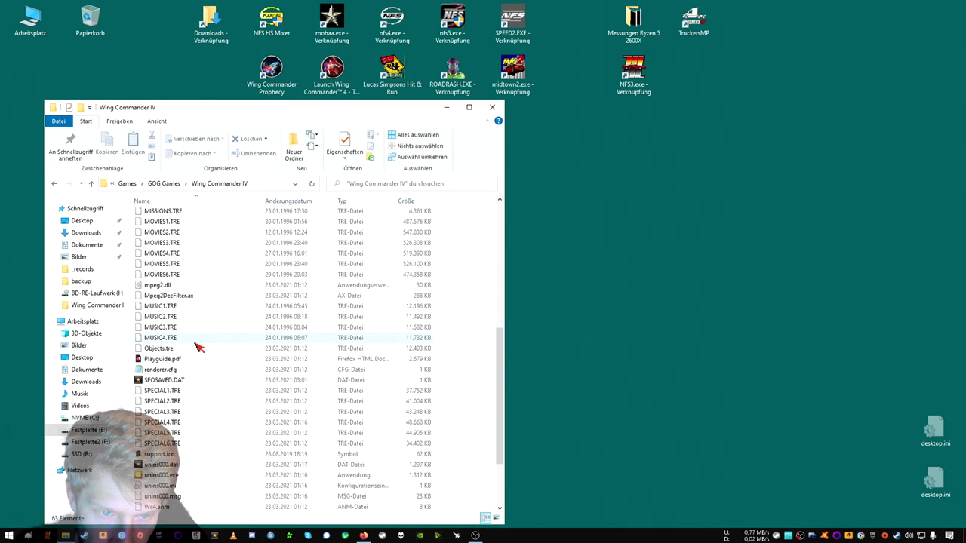
pyautogui.scroll(-2, 203, 319)
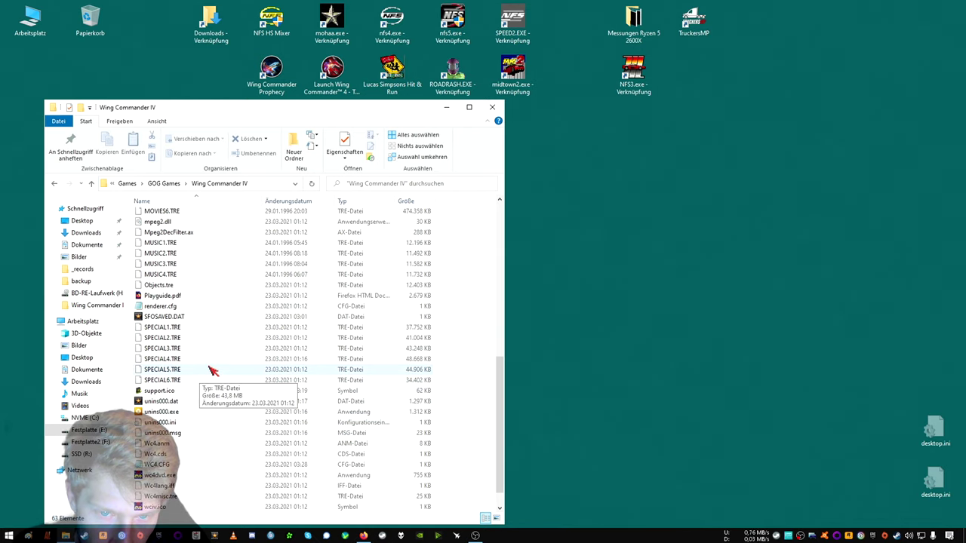
pyautogui.scroll(2, 212, 370)
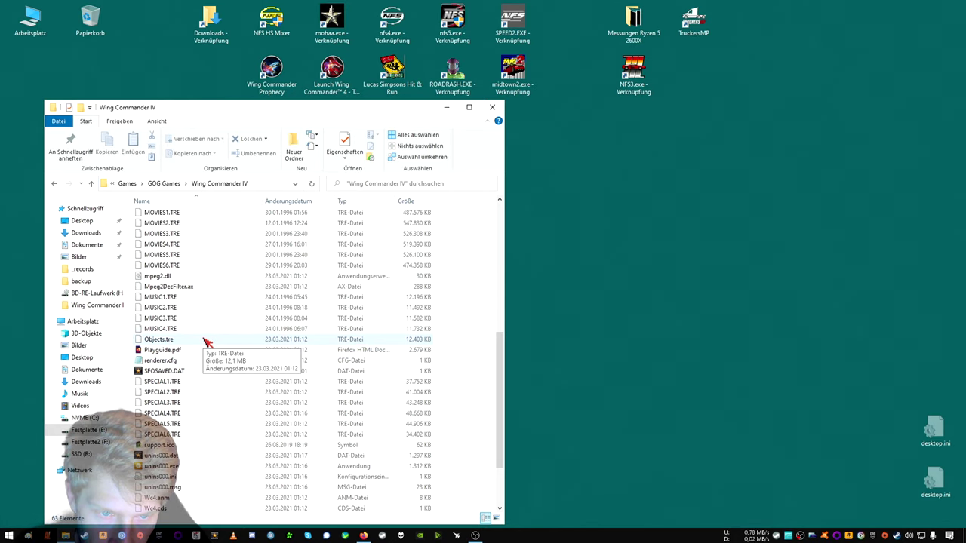
pyautogui.scroll(2, 203, 335)
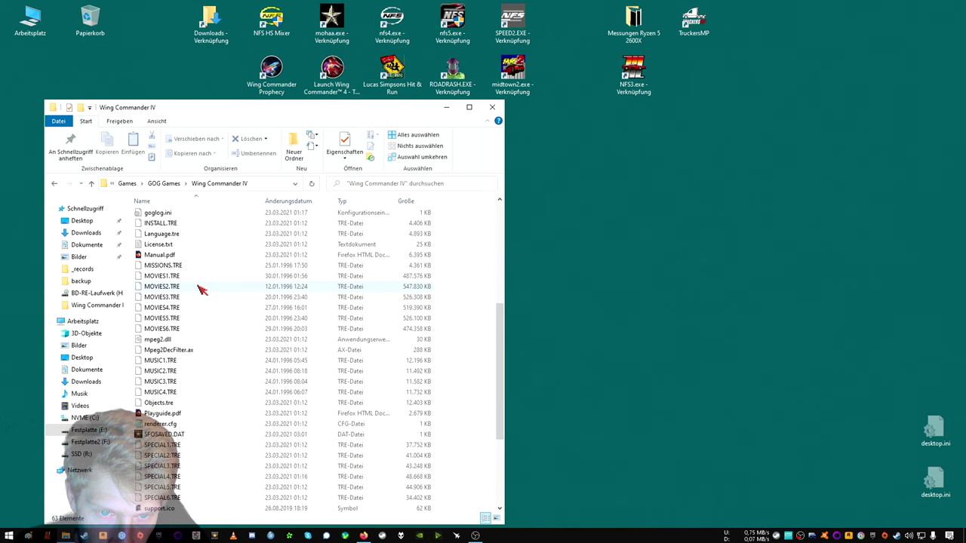
pyautogui.scroll(3, 202, 291)
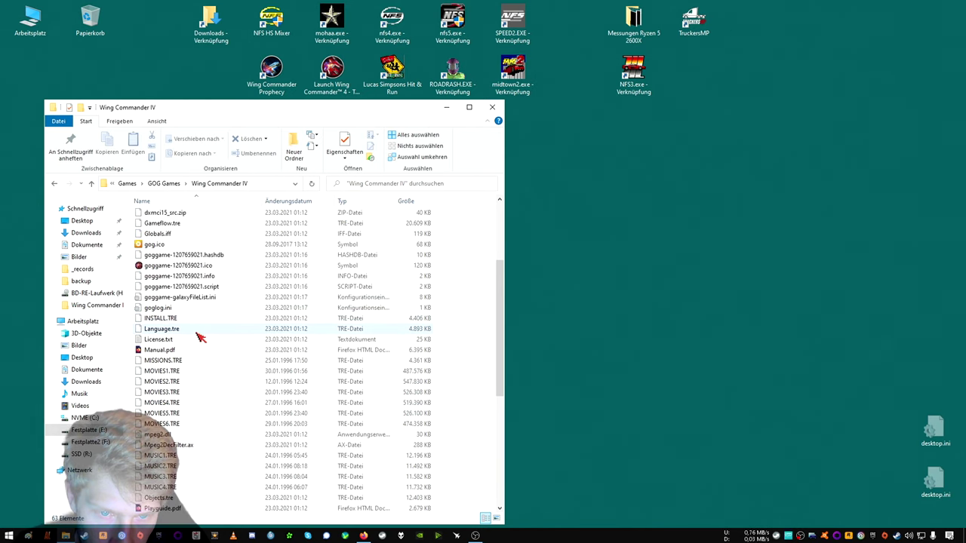
pyautogui.scroll(4, 198, 332)
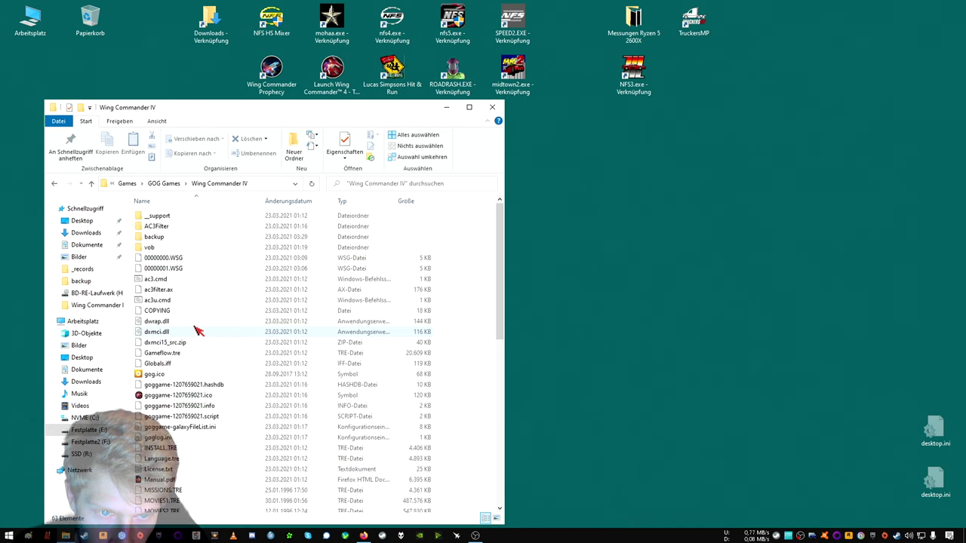
pyautogui.doubleClick(155, 237)
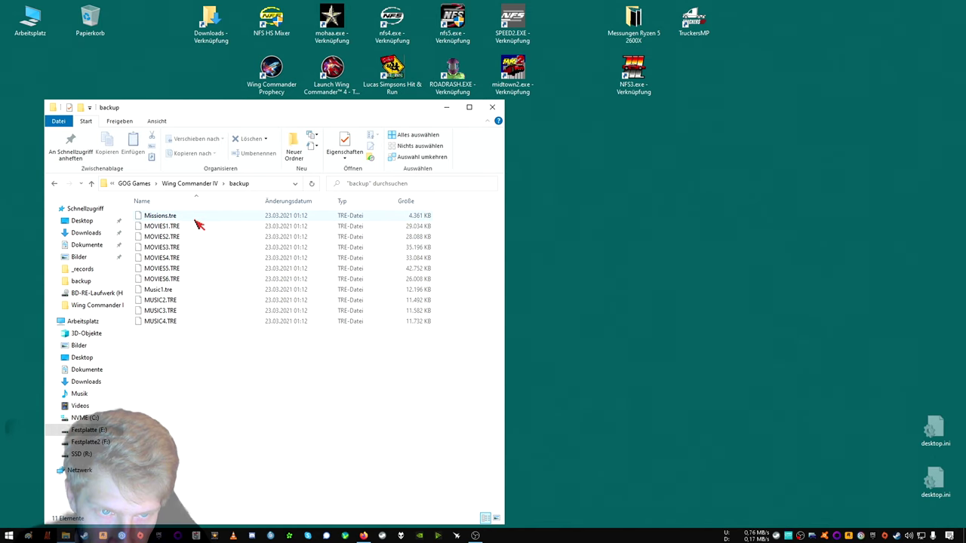
pyautogui.click(200, 185)
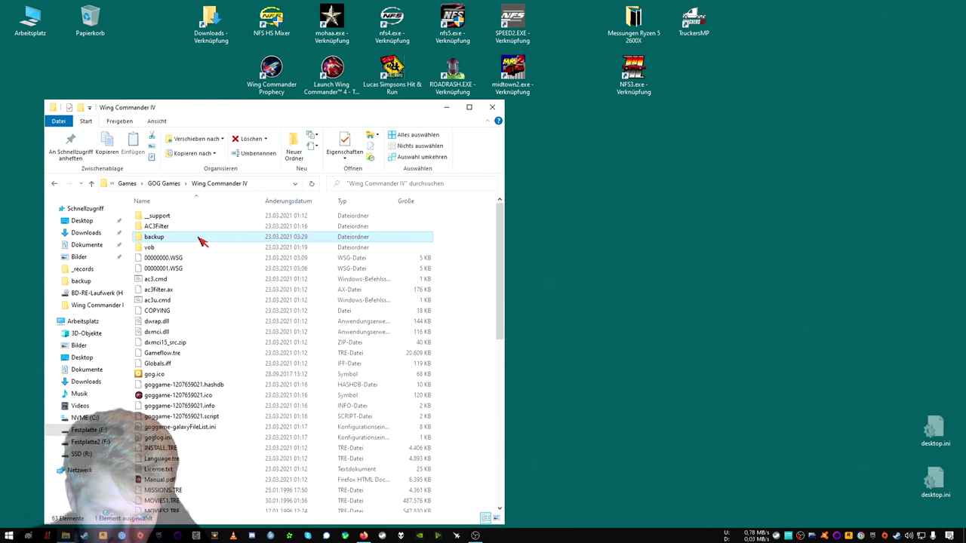
# Delete the CD version of MISSIONS.TRE from the Wing Commander IV folder.
pyautogui.scroll(-3, 207, 354)
pyautogui.scroll(-1, 210, 362)
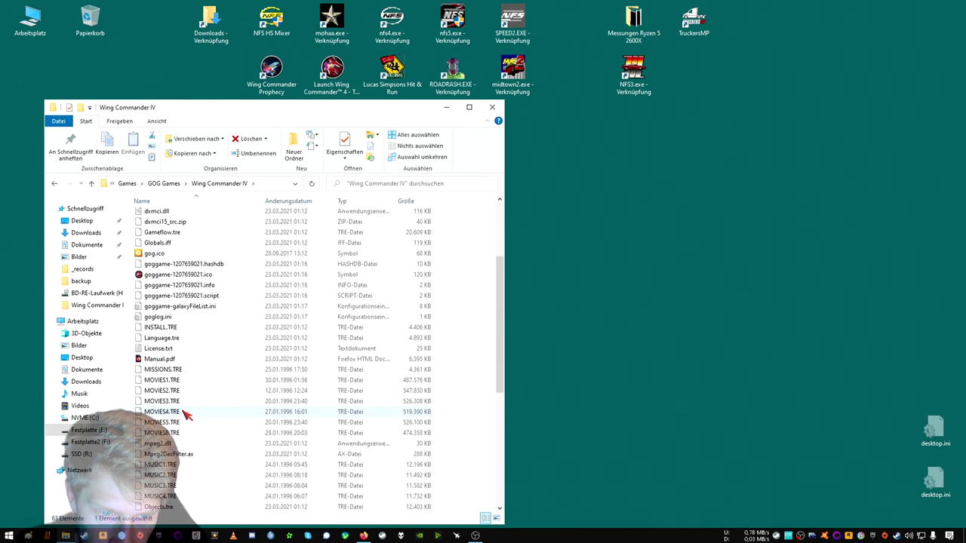
pyautogui.scroll(-1, 185, 415)
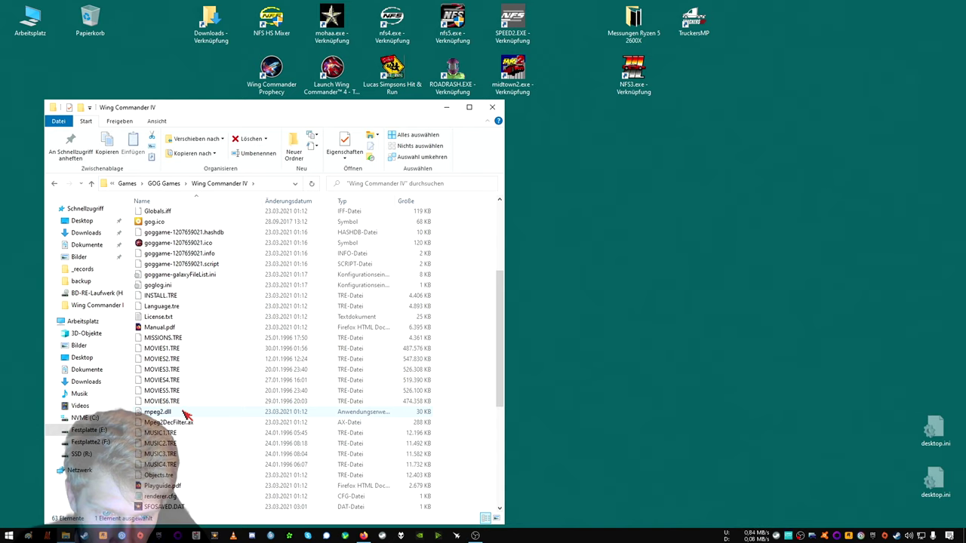
pyautogui.click(184, 339)
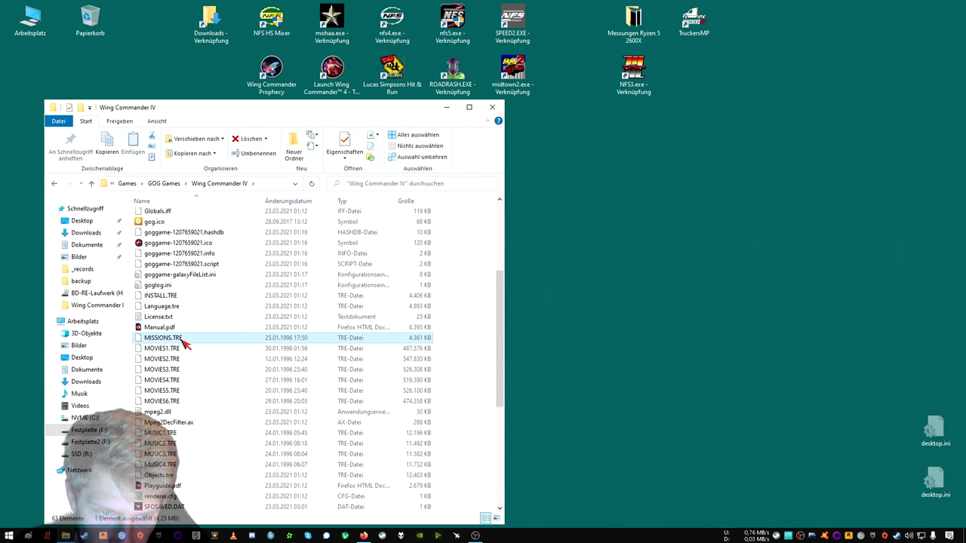
pyautogui.rightClick(183, 338)
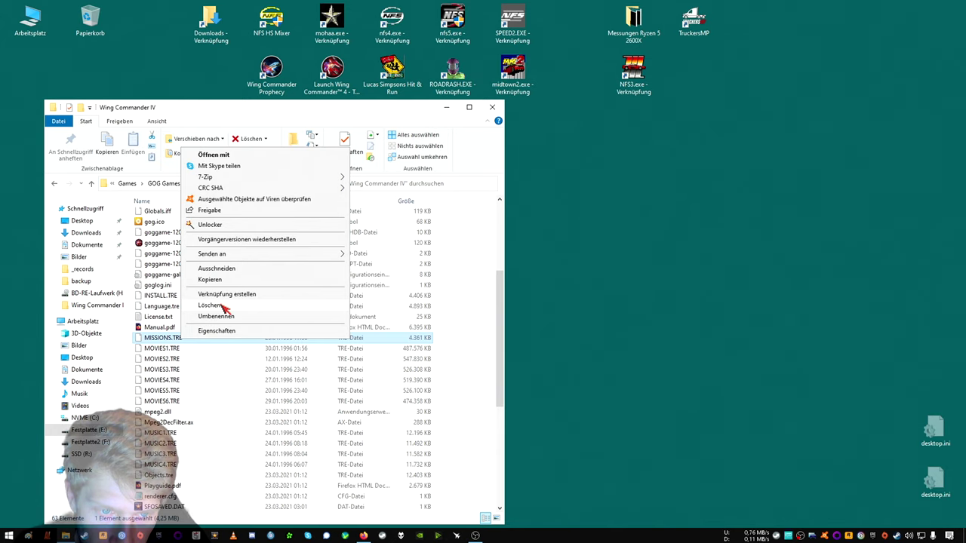
pyautogui.click(210, 305)
# Move the original Missions.tre from the backup folder back into the Wing Commander IV folder.
pyautogui.scroll(5, 203, 287)
pyautogui.doubleClick(180, 244)
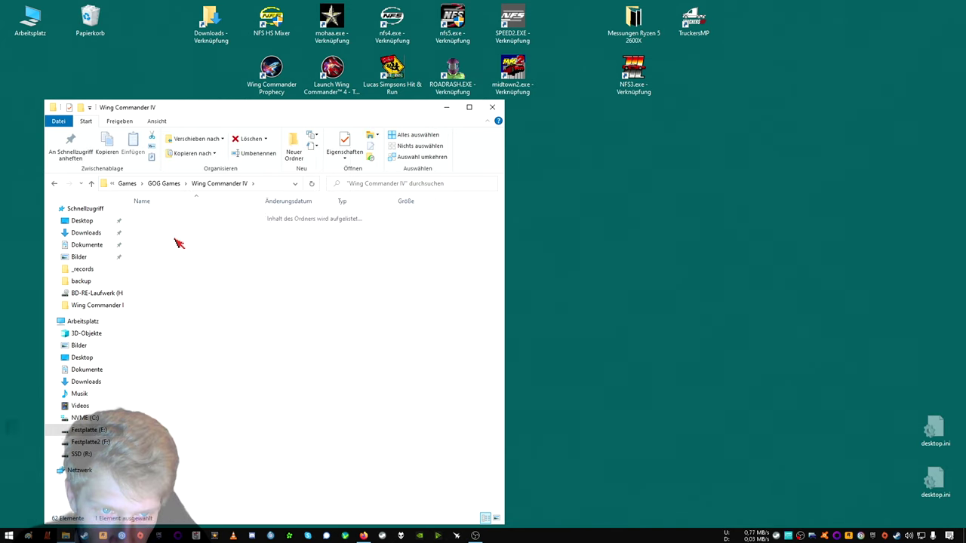
pyautogui.rightClick(159, 215)
pyautogui.click(196, 341)
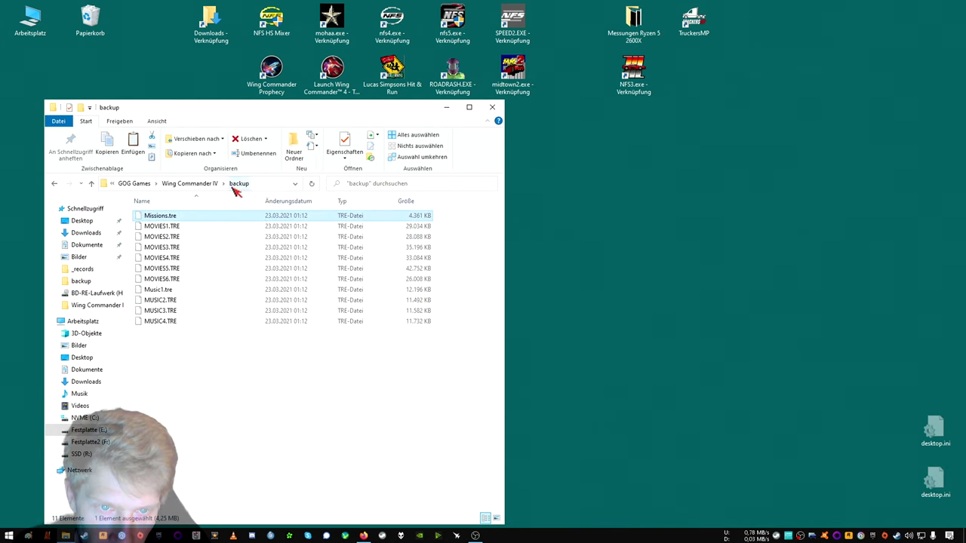
pyautogui.click(222, 185)
pyautogui.rightClick(451, 341)
pyautogui.click(487, 433)
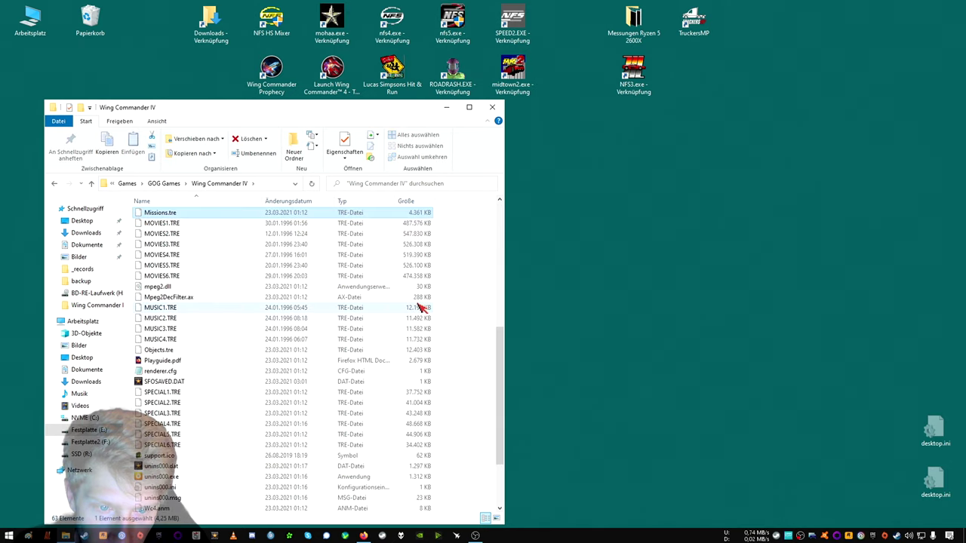
# Delete the backup folder with its remaining MOVIES and MUSIC originals from the Wing Commander IV folder and empty the recycle bin.
pyautogui.scroll(5, 184, 237)
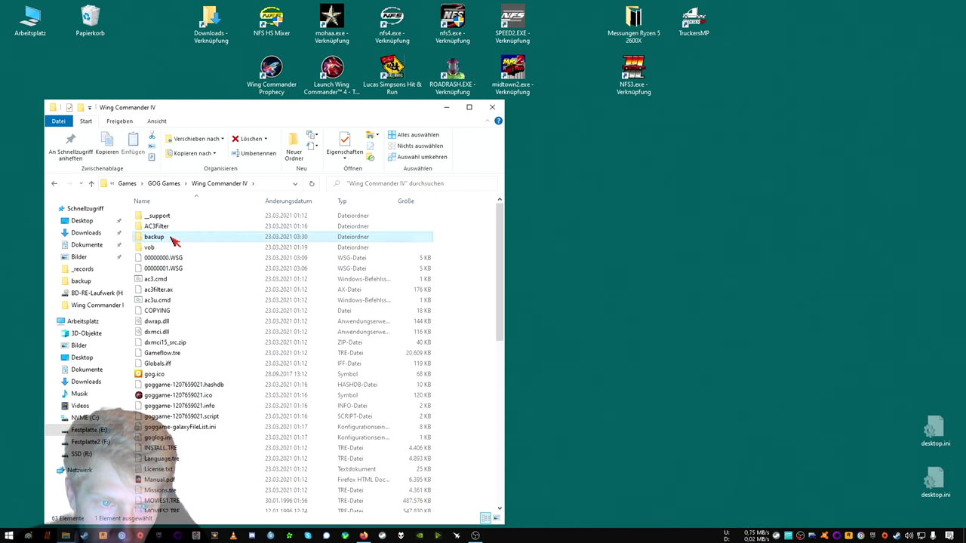
pyautogui.doubleClick(181, 244)
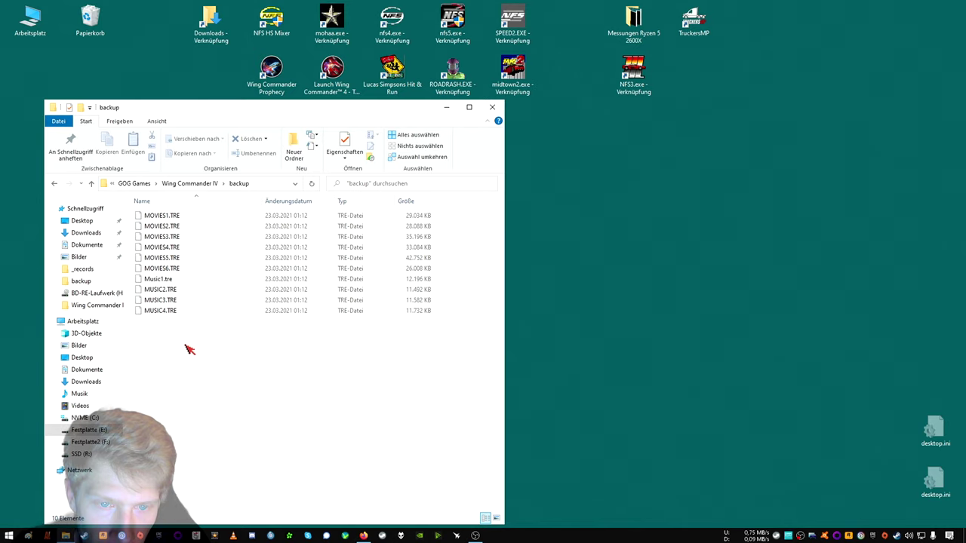
pyautogui.moveTo(189, 350); pyautogui.dragTo(199, 216)
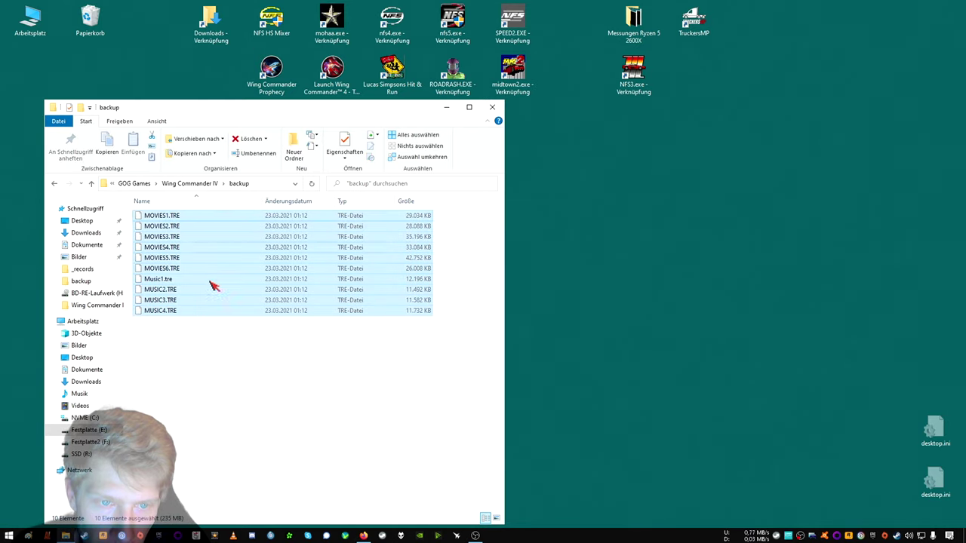
pyautogui.click(214, 363)
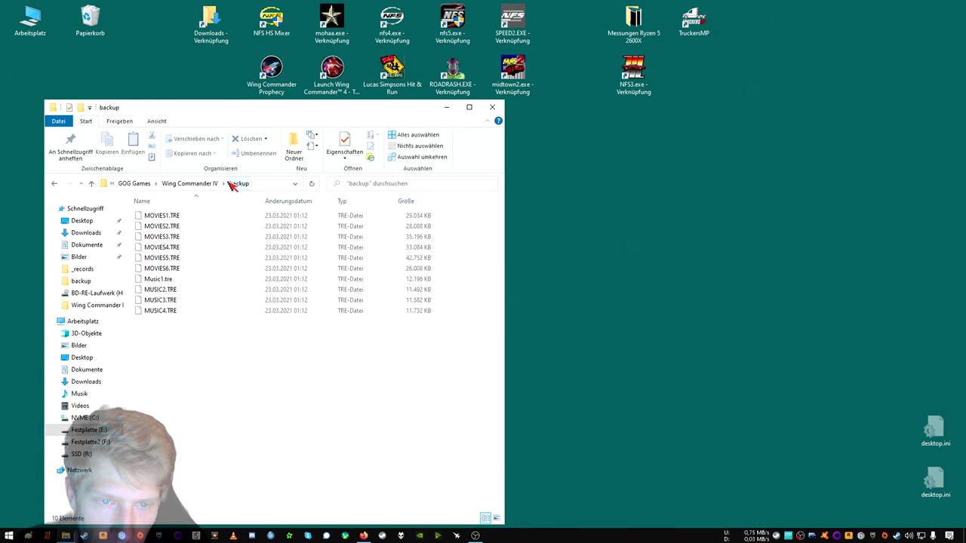
pyautogui.click(204, 184)
pyautogui.rightClick(172, 238)
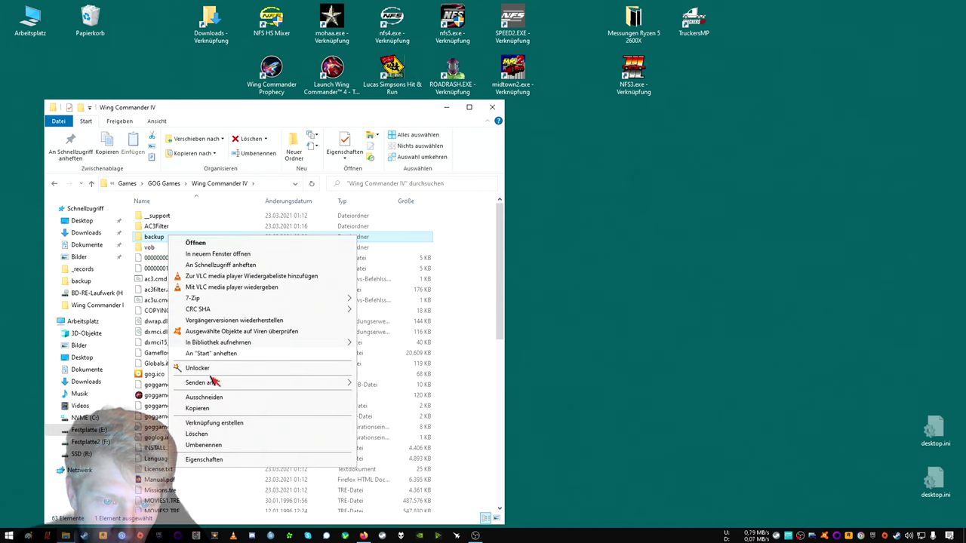
pyautogui.click(220, 433)
pyautogui.rightClick(91, 21)
pyautogui.click(107, 34)
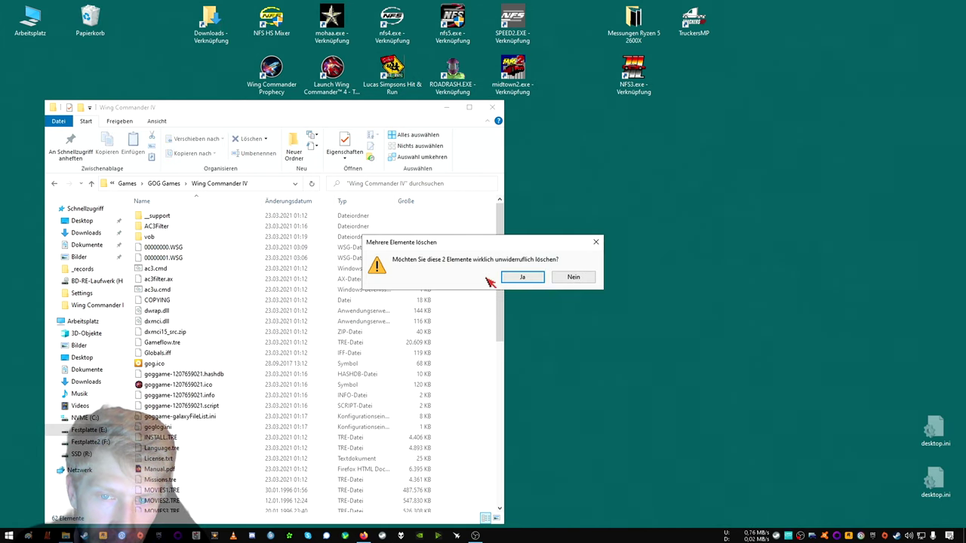
pyautogui.click(495, 280)
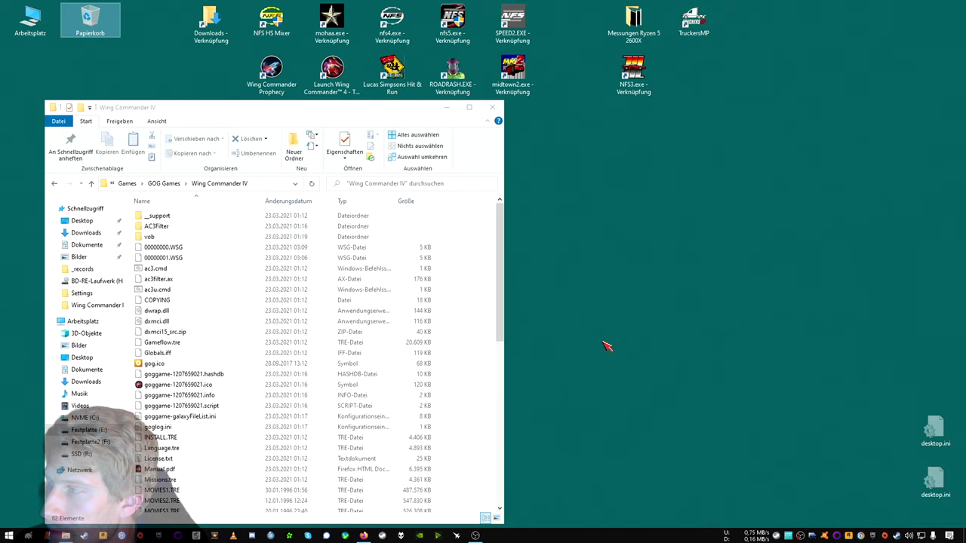